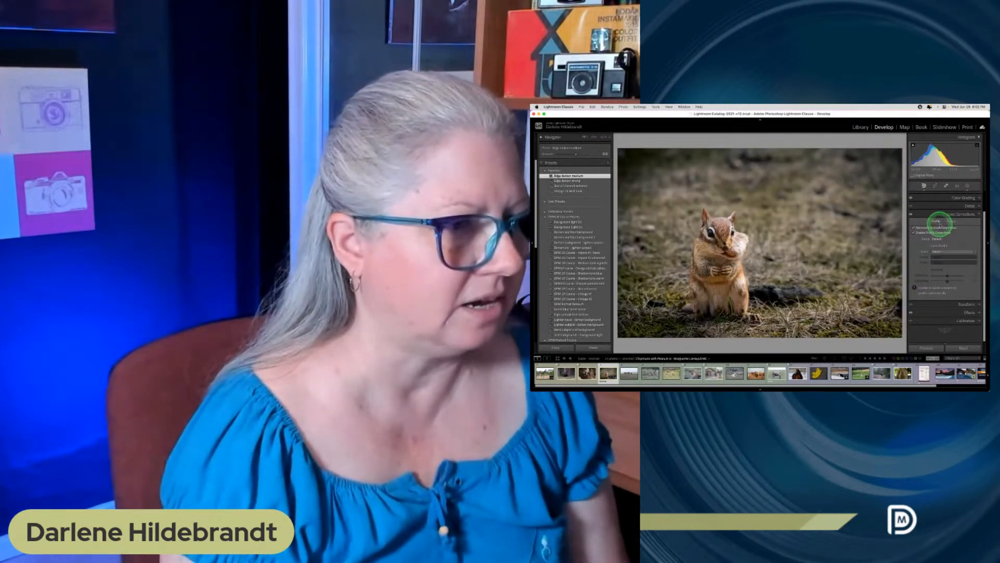
Review the Color Grading and Basic adjustments on the chipmunk photo and compare its before and after versions.
left_click(963, 198)
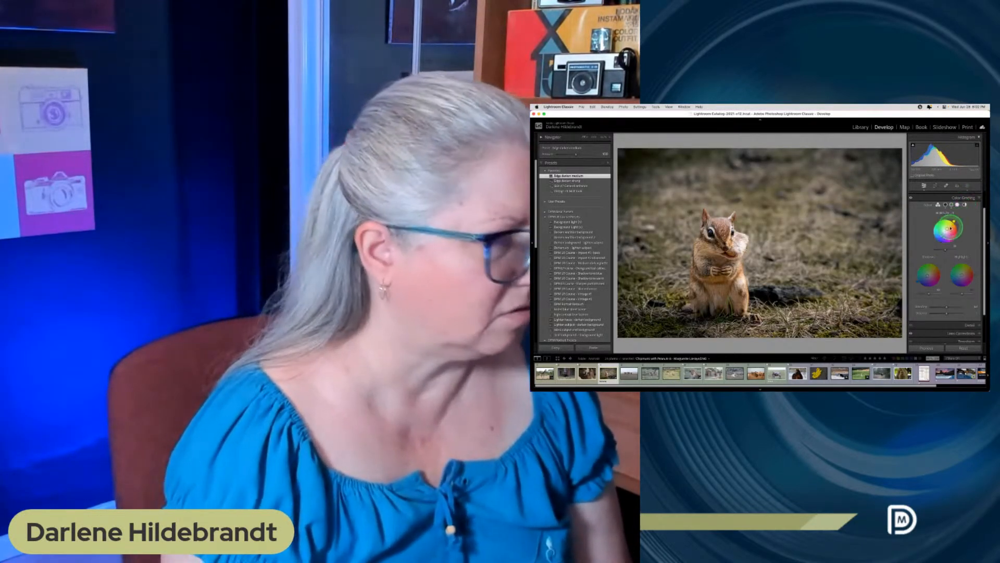
scroll(956, 224, "up", 2)
left_click(968, 196)
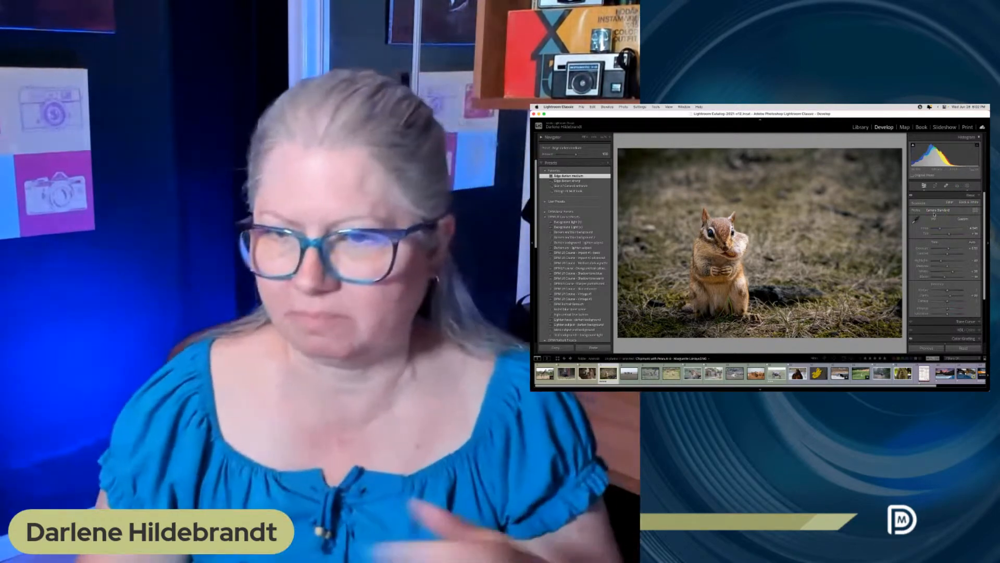
key("backslash")
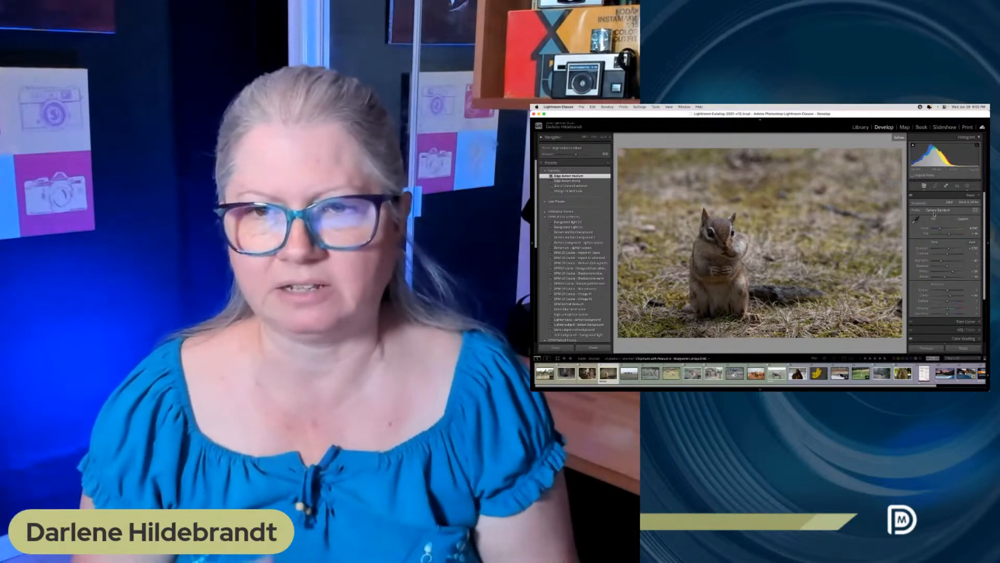
key("backslash")
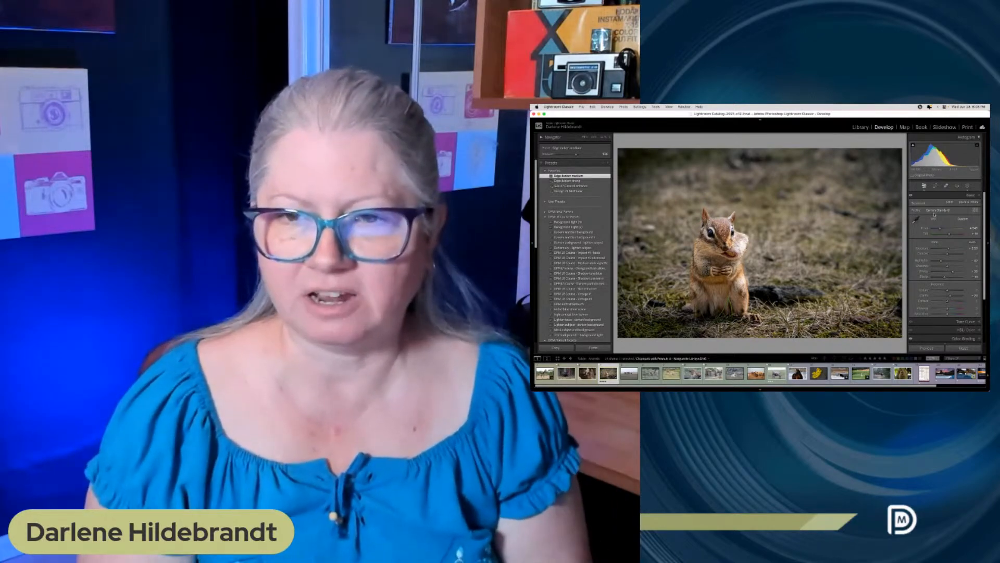
key("backslash")
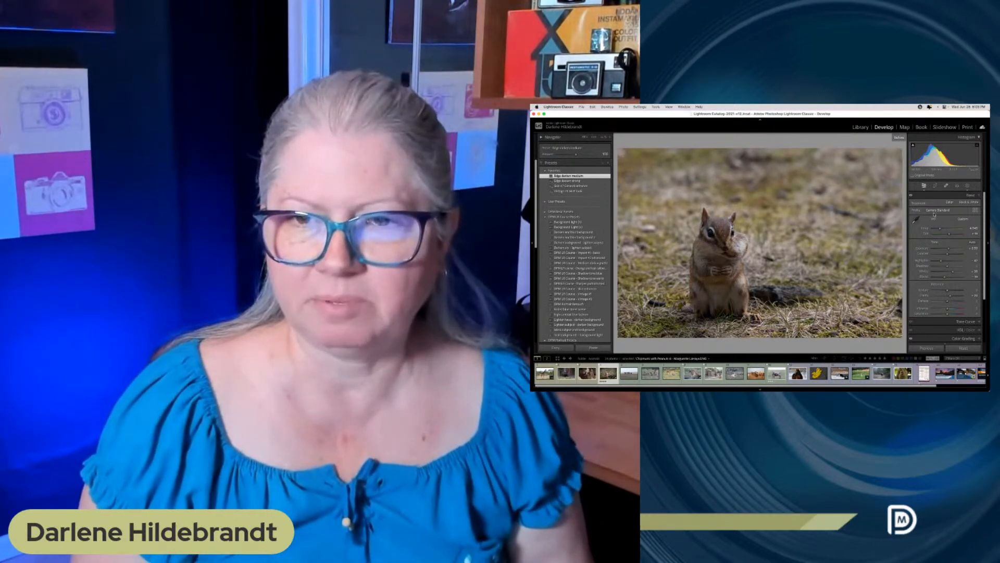
key("backslash")
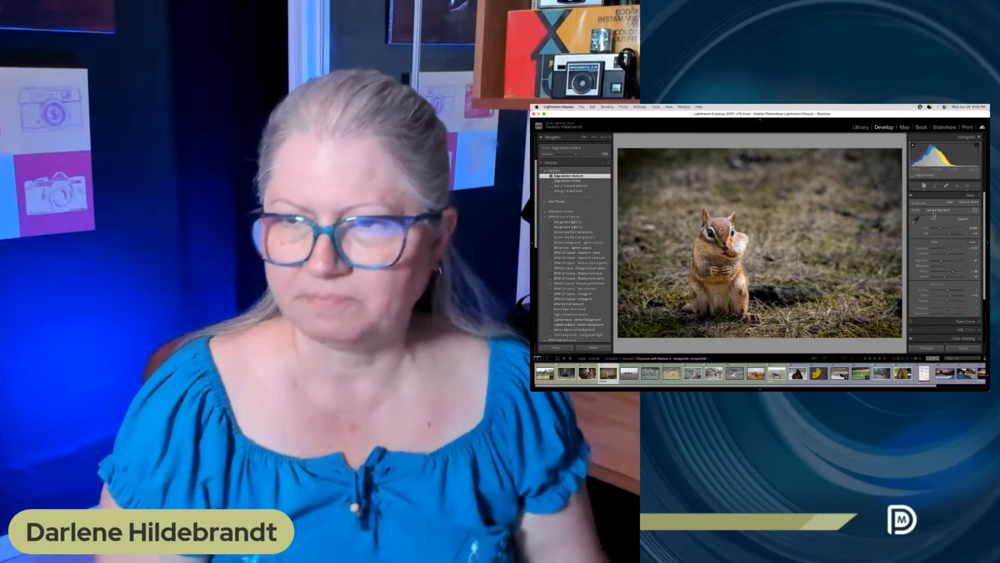
Create a virtual copy of the edited chipmunk photo.
left_click(935, 212)
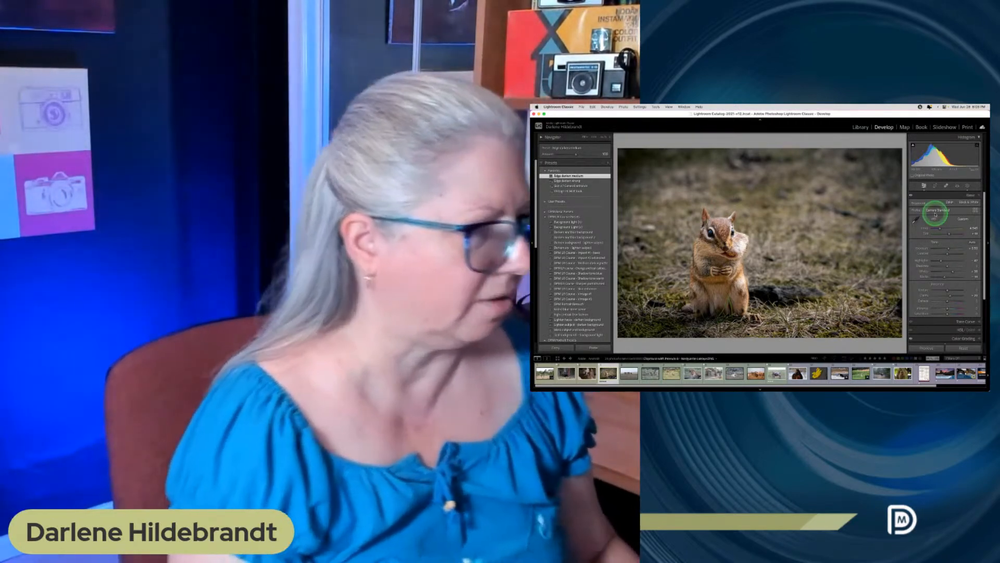
key("super+apostrophe")
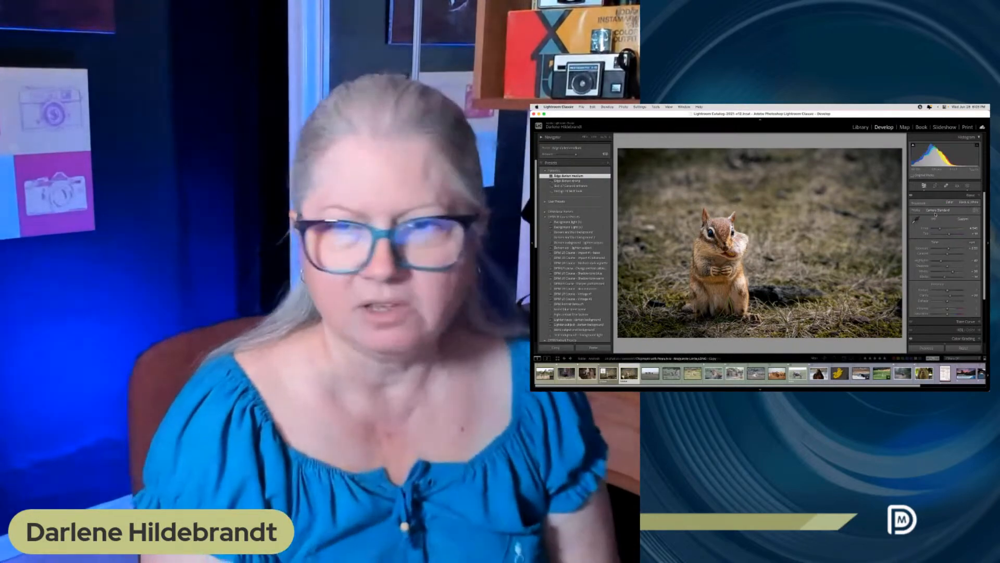
left_click(698, 217)
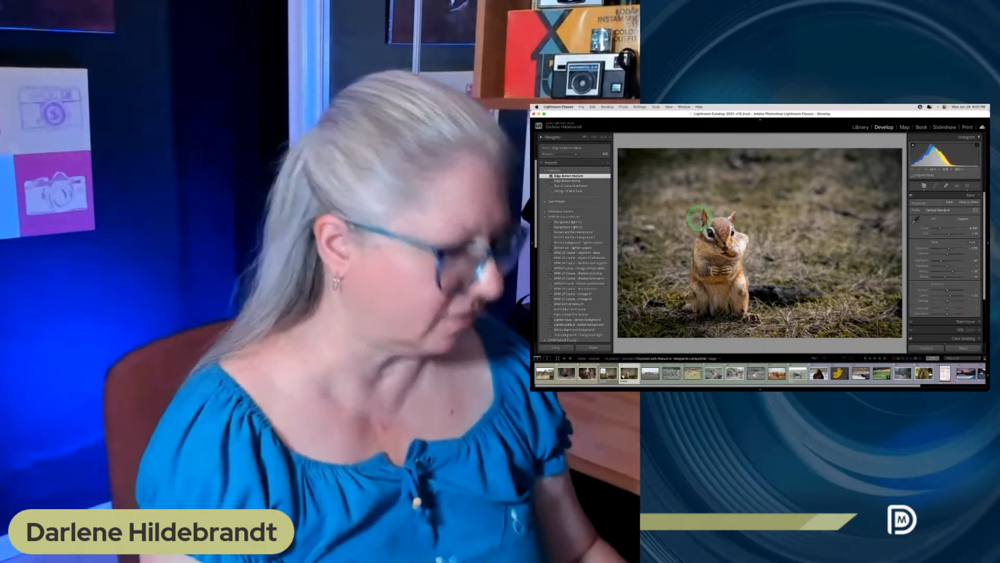
Find the Lightroom Keyboard Shortcuts sheet in the Library grid and view it enlarged.
key("g")
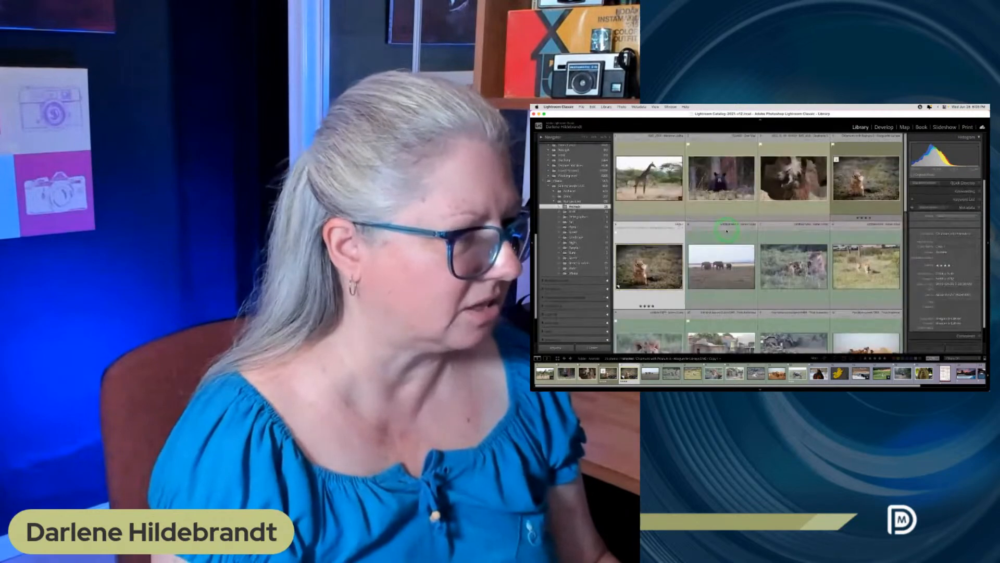
scroll(724, 235, "down", 2)
scroll(734, 229, "down", 5)
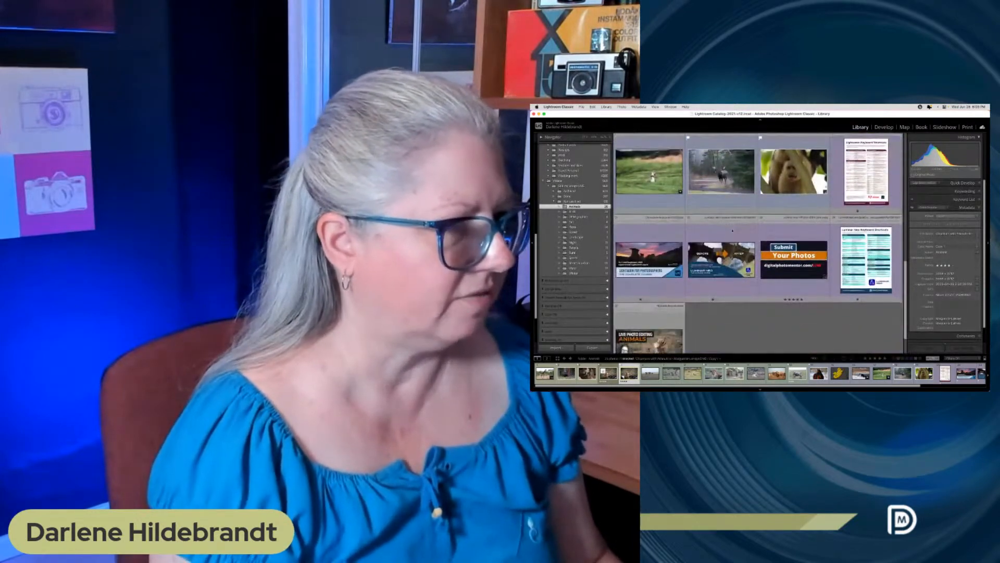
double_click(848, 217)
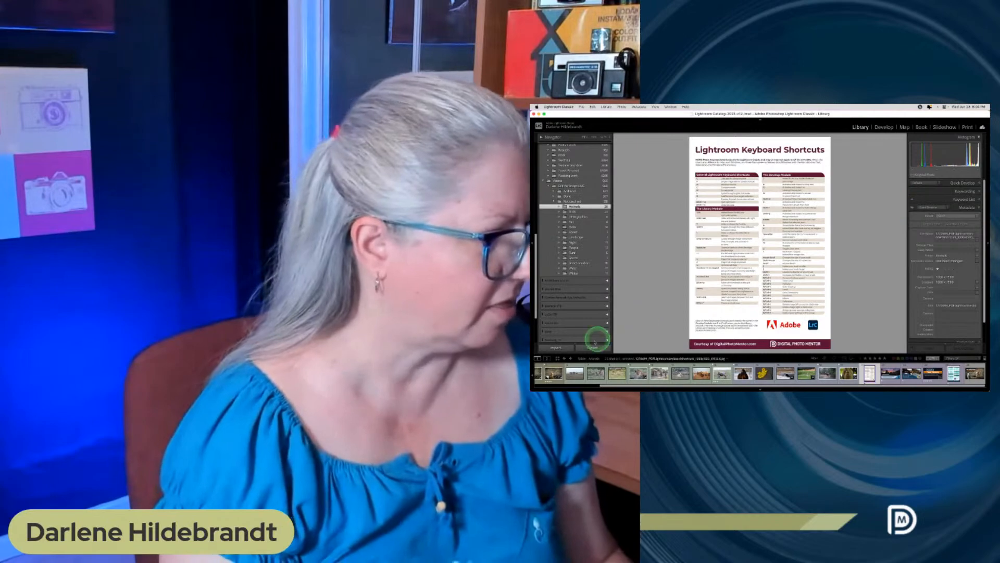
Return to the chipmunk's virtual copy in the Develop module and reset all its adjustments.
left_click(554, 374)
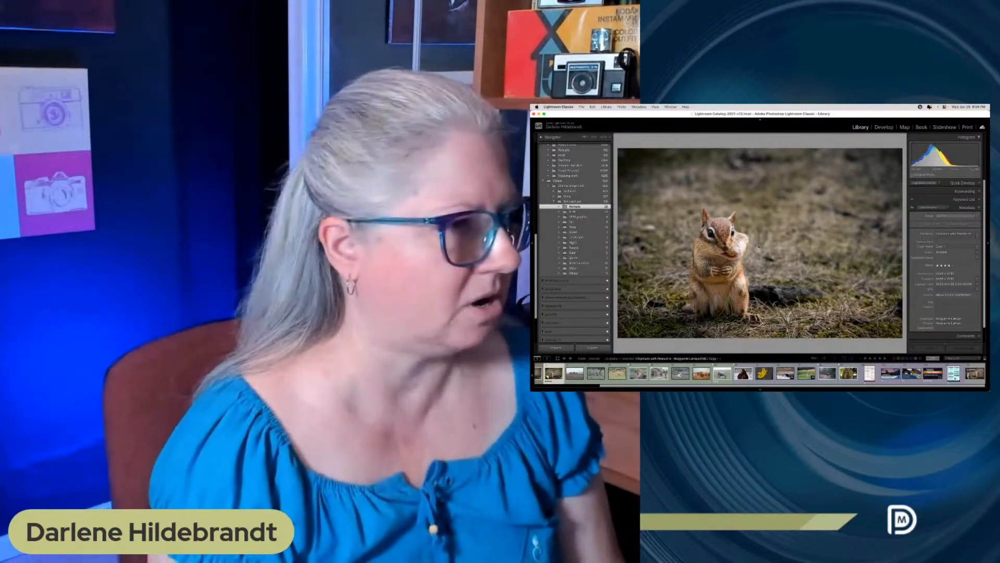
key("d")
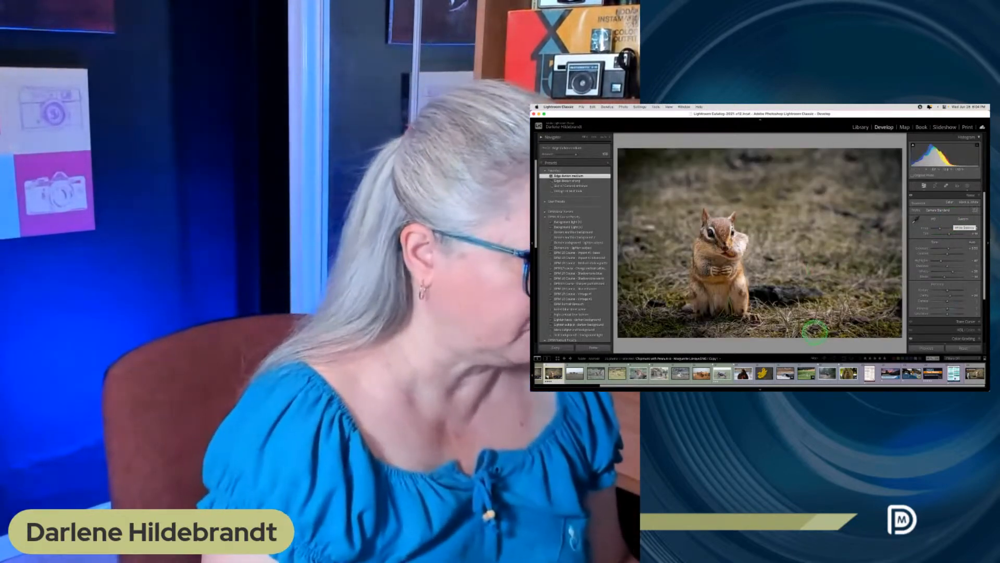
scroll(813, 368, "left", 3)
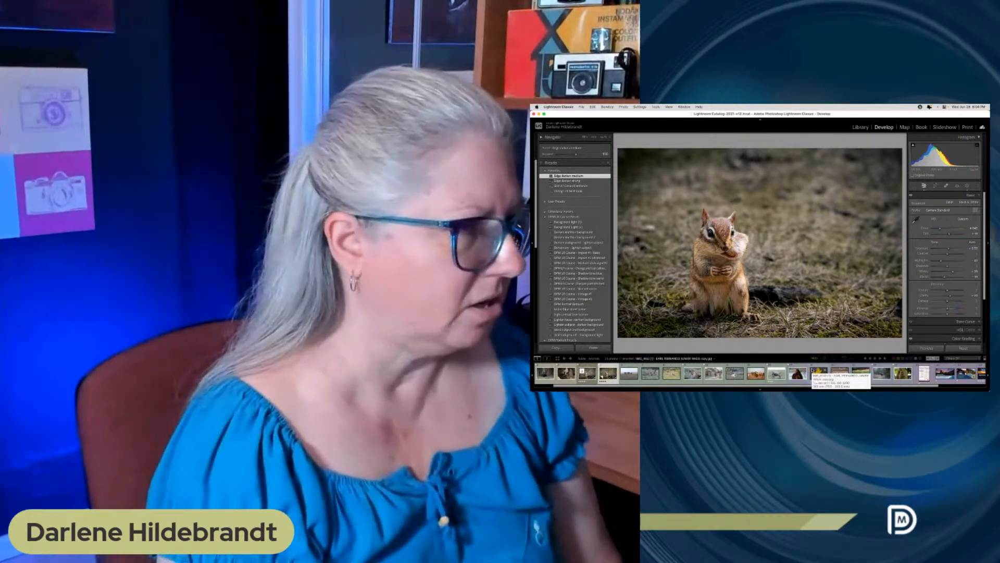
key("Left")
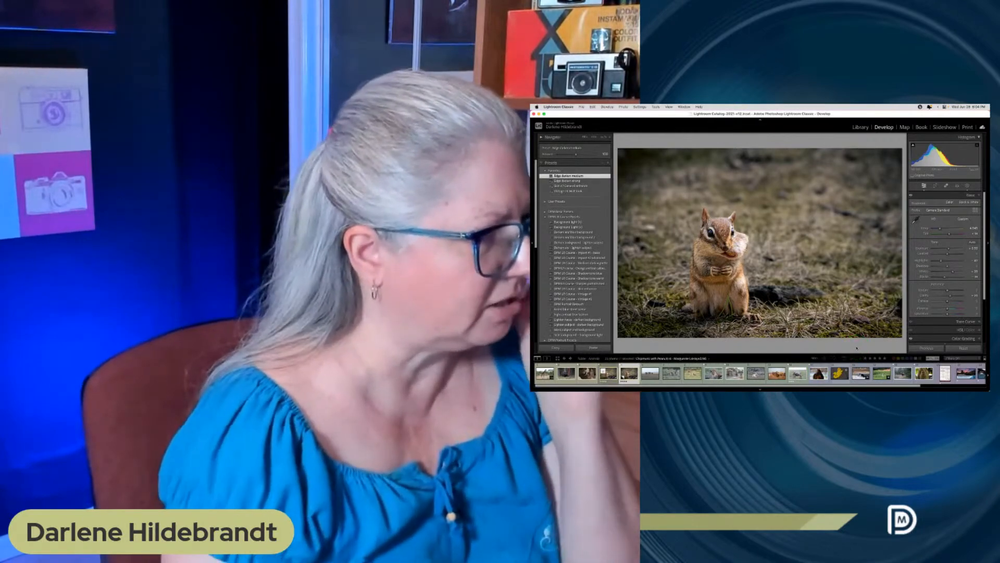
left_click(955, 350)
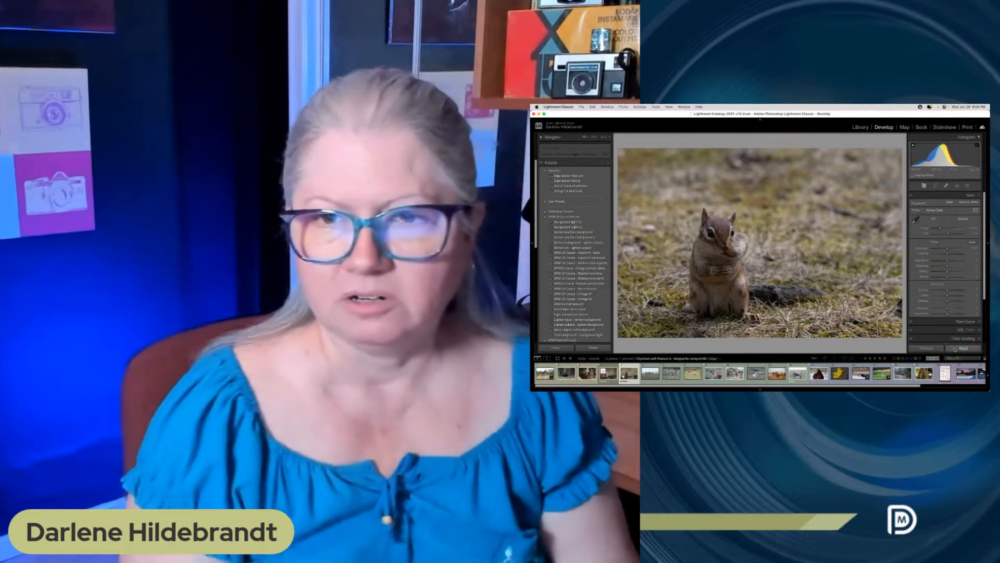
left_click(955, 350)
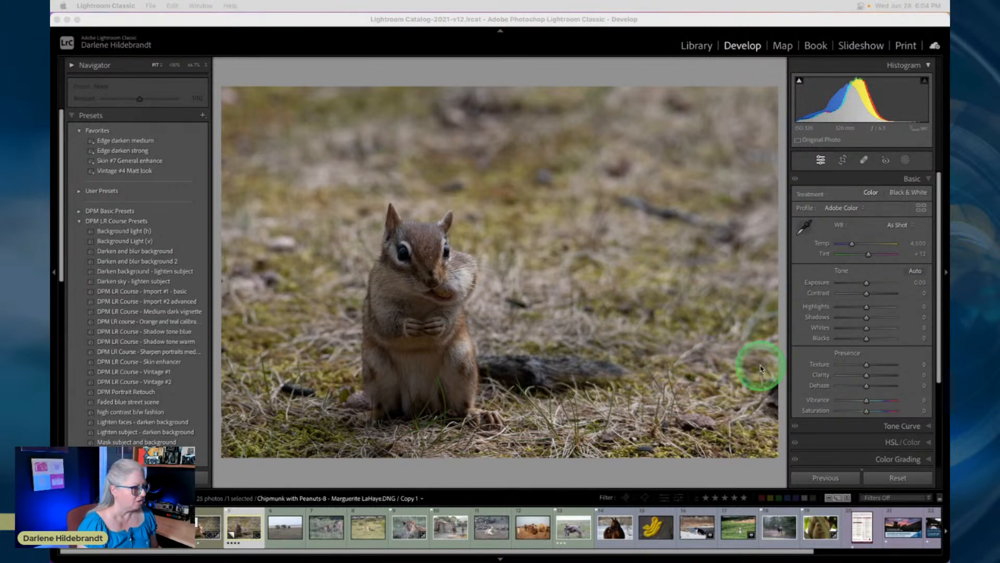
left_click(692, 462)
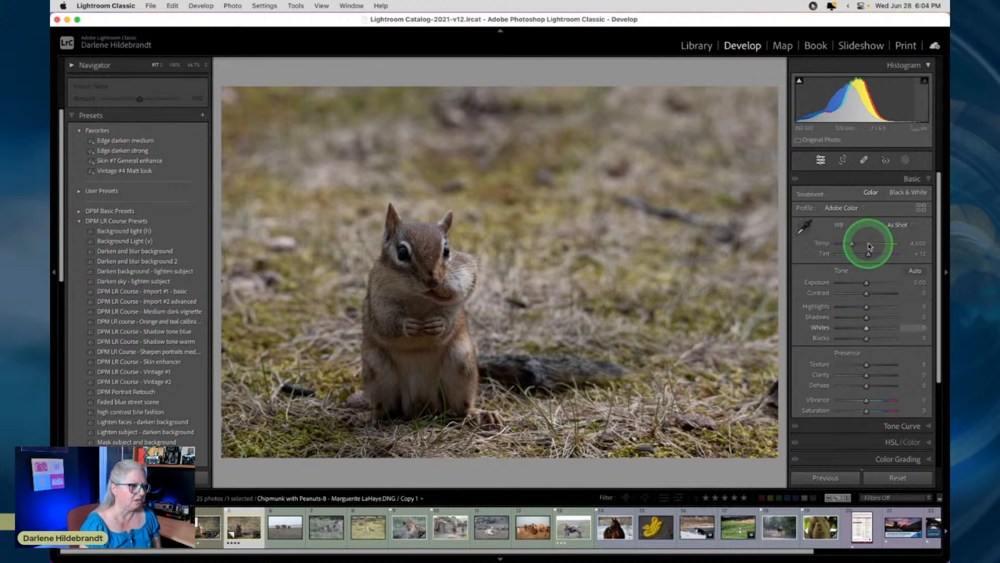
Try the Camera Landscape profile on the chipmunk's virtual copy.
left_click(921, 208)
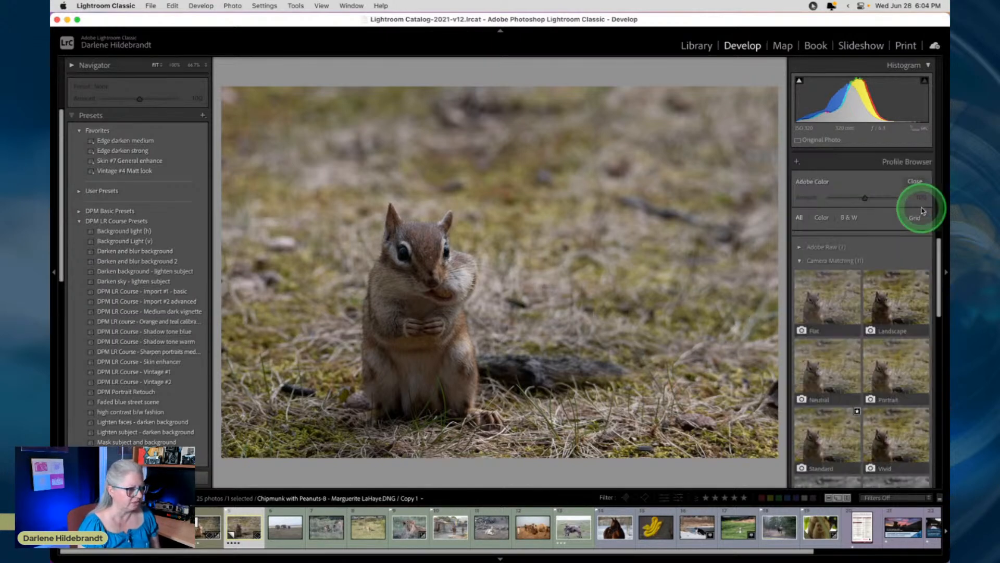
left_click(888, 301)
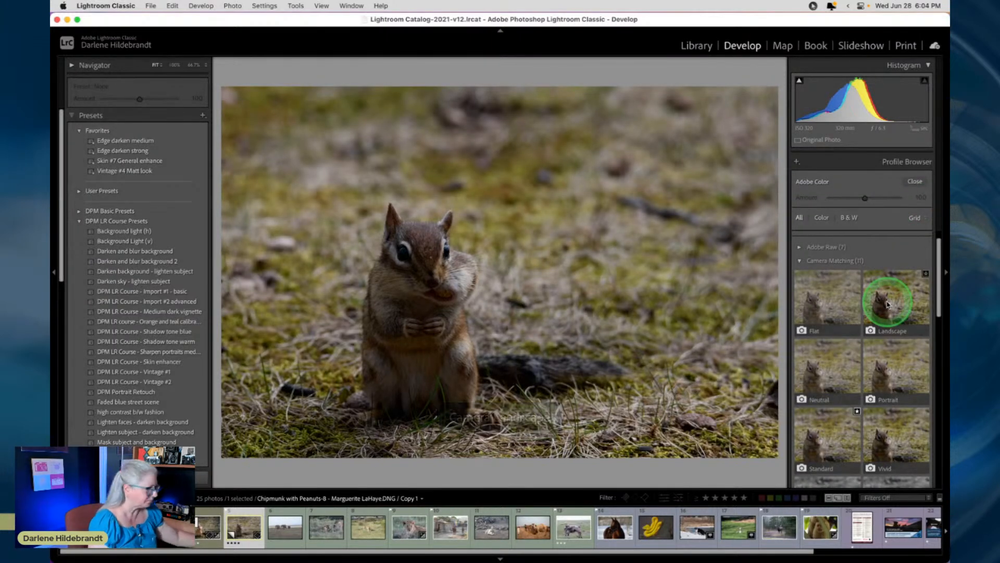
left_click(889, 305)
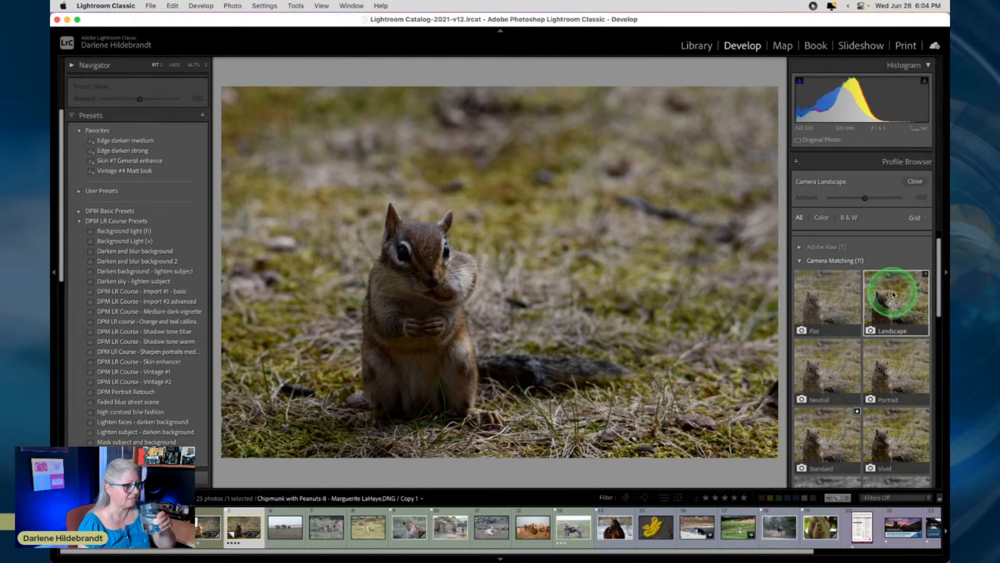
left_click(918, 182)
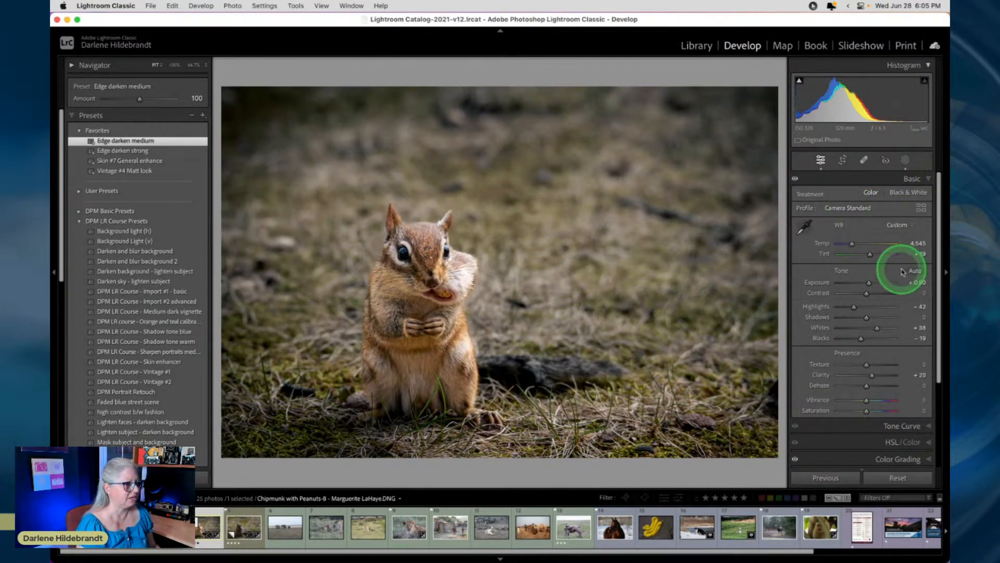
Set the virtual copy's profile to Camera Standard from the Camera Matching profiles.
key("Right")
left_click(921, 207)
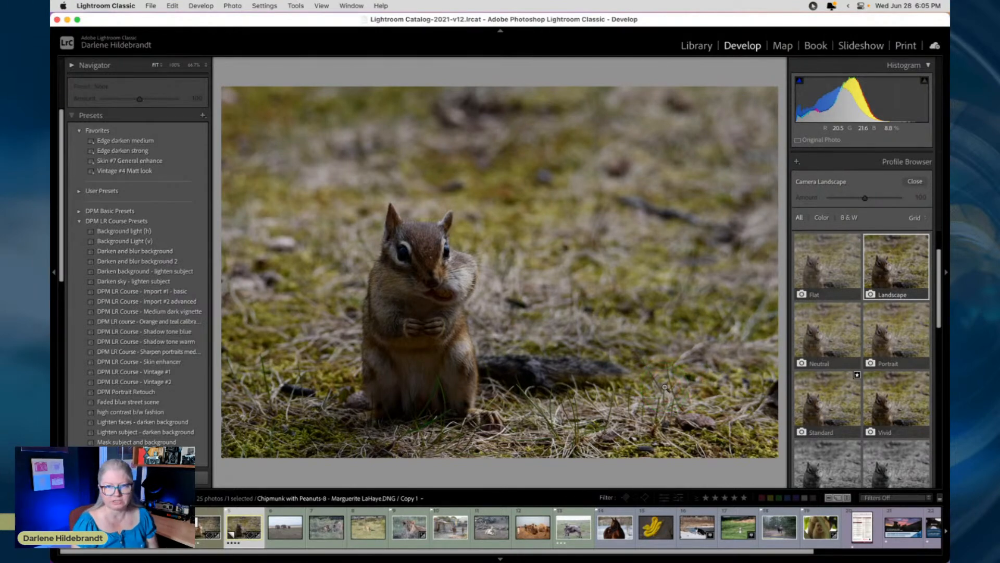
left_click(818, 405)
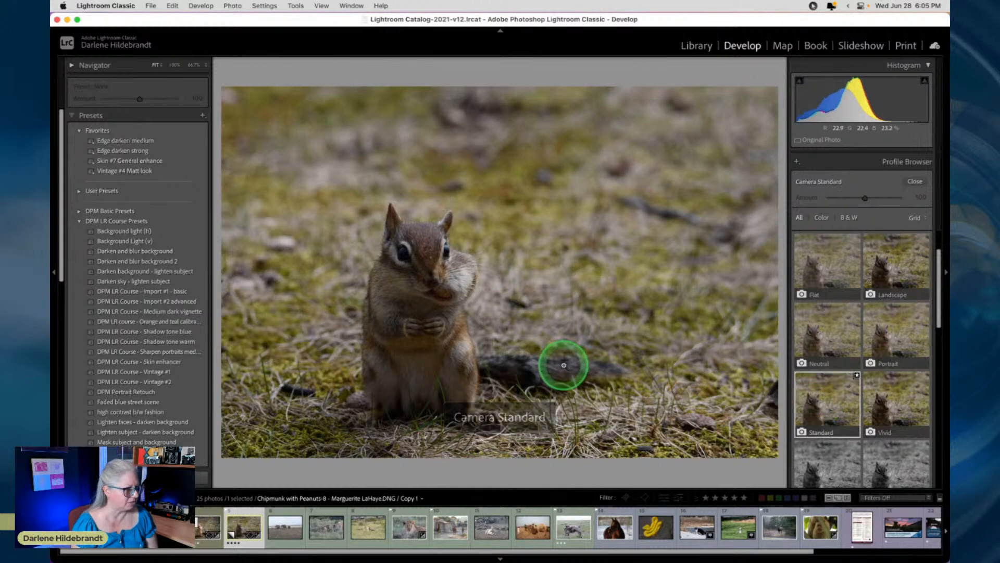
left_click(915, 182)
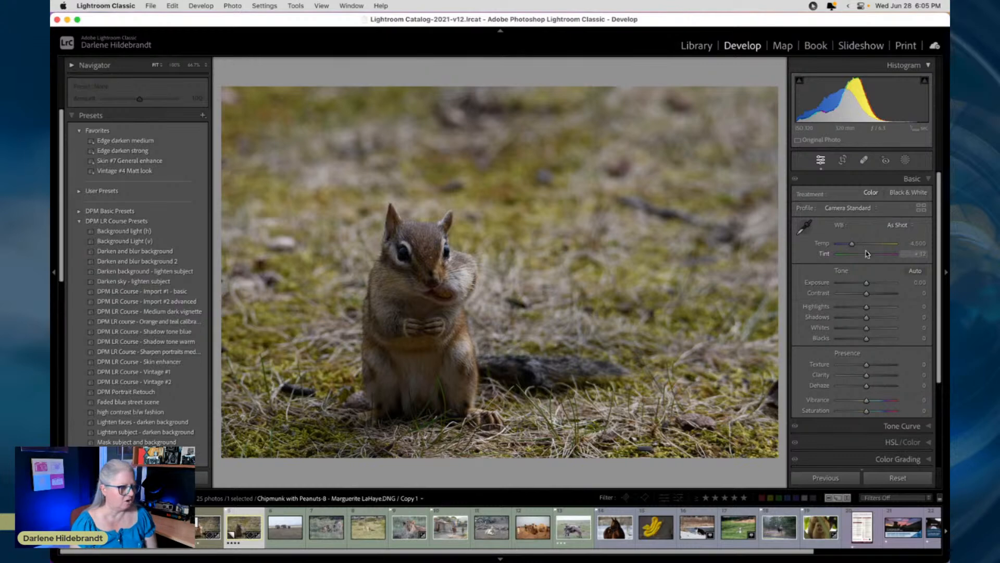
Auto-adjust the tonal end points, giving Whites +51 and Blacks -7.
double_click(820, 328, "shift")
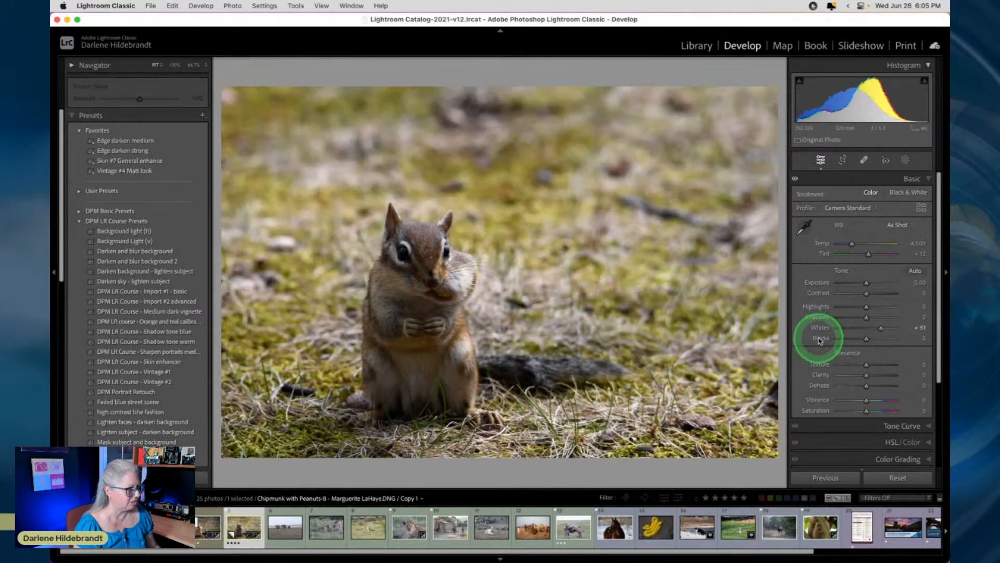
double_click(820, 340, "shift")
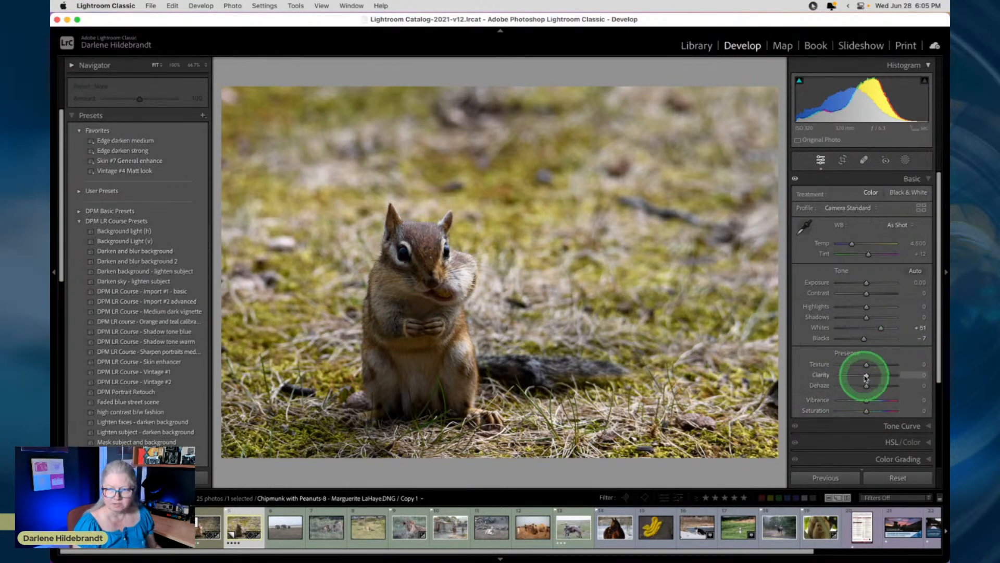
Try Texture and Clarity at +100 on the whole photo, and reset both to 0.
left_click_drag(867, 375, 920, 366)
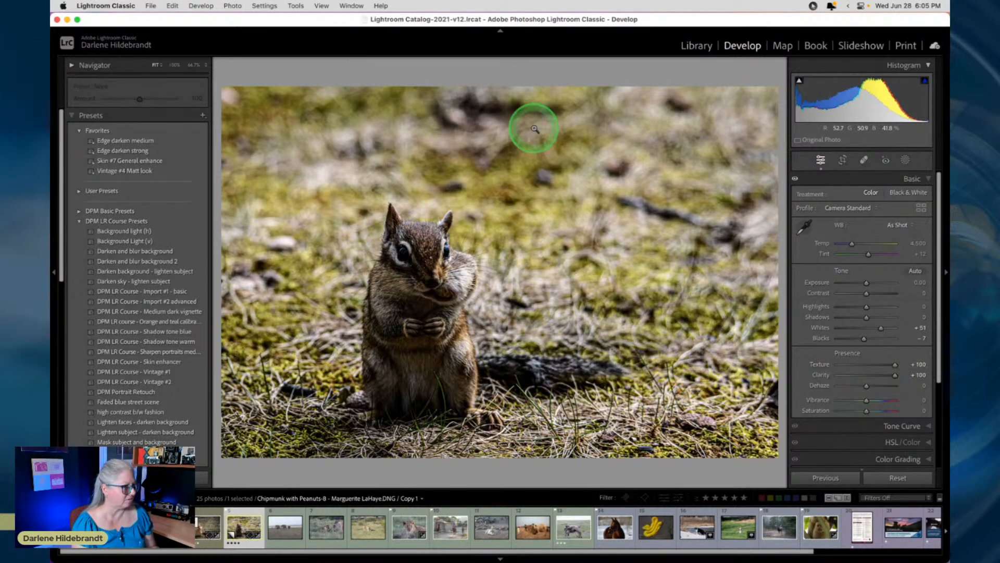
left_click(895, 376)
left_click_drag(896, 377, 868, 375)
left_click(895, 366)
double_click(895, 366)
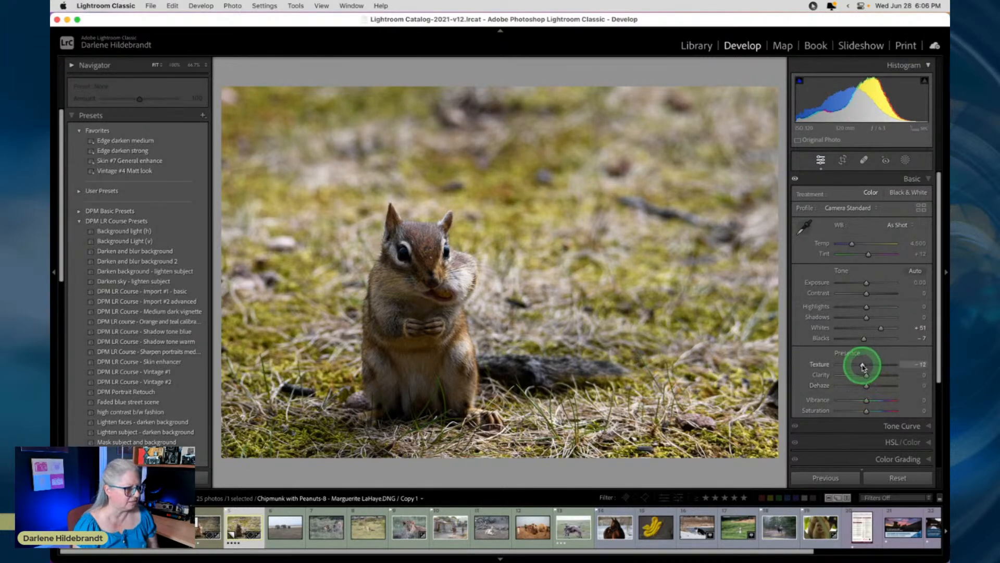
Soften the whole photo by setting Texture to -50 and Clarity to -20, and check the chipmunk's face at 100%.
left_click_drag(850, 366, 862, 376)
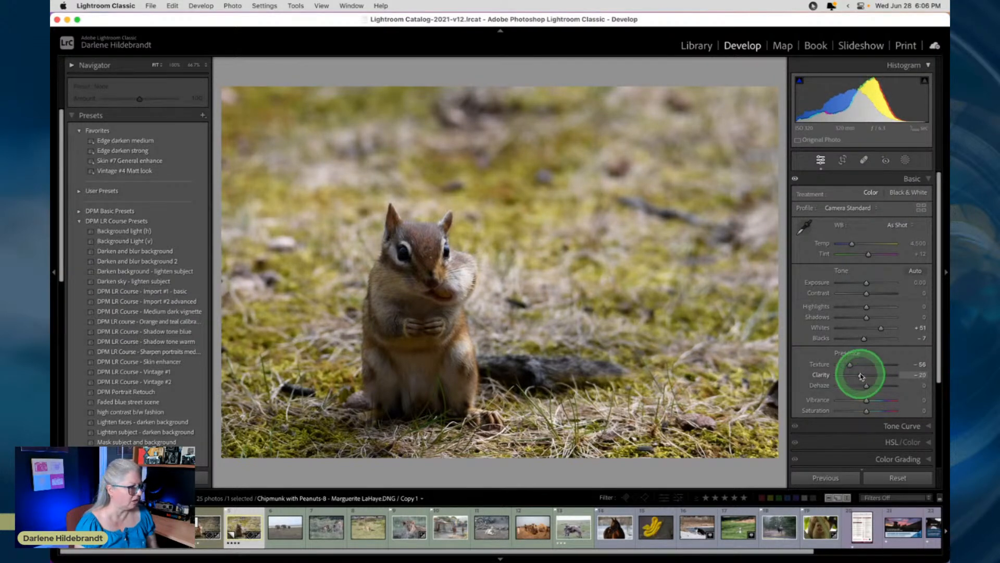
left_click(851, 366)
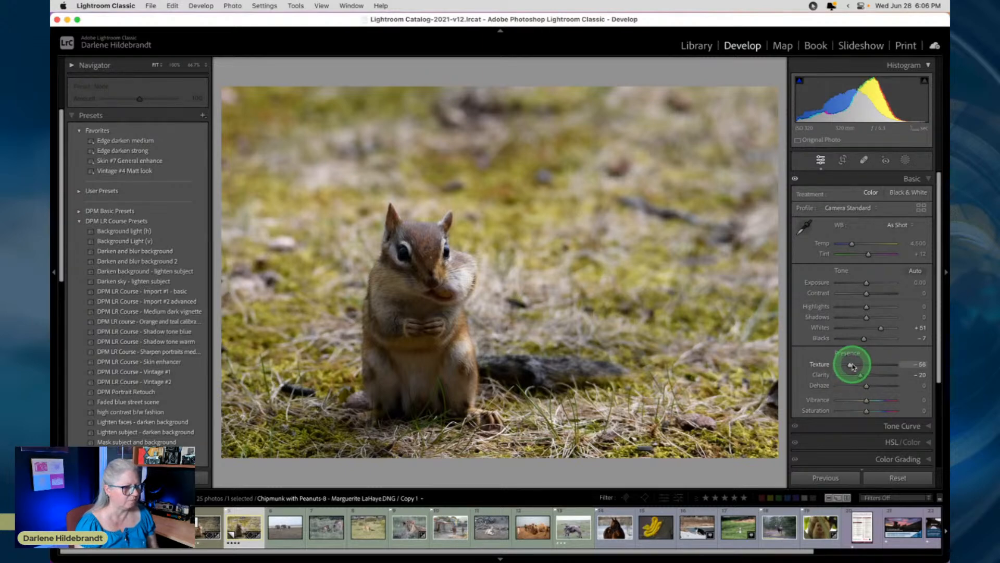
left_click_drag(855, 368, 853, 367)
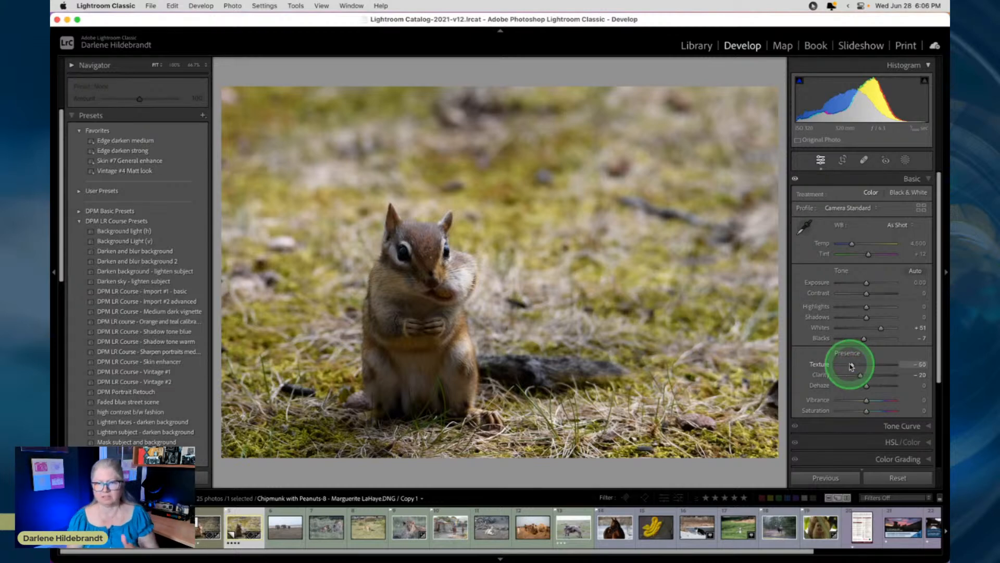
left_click_drag(852, 367, 852, 366)
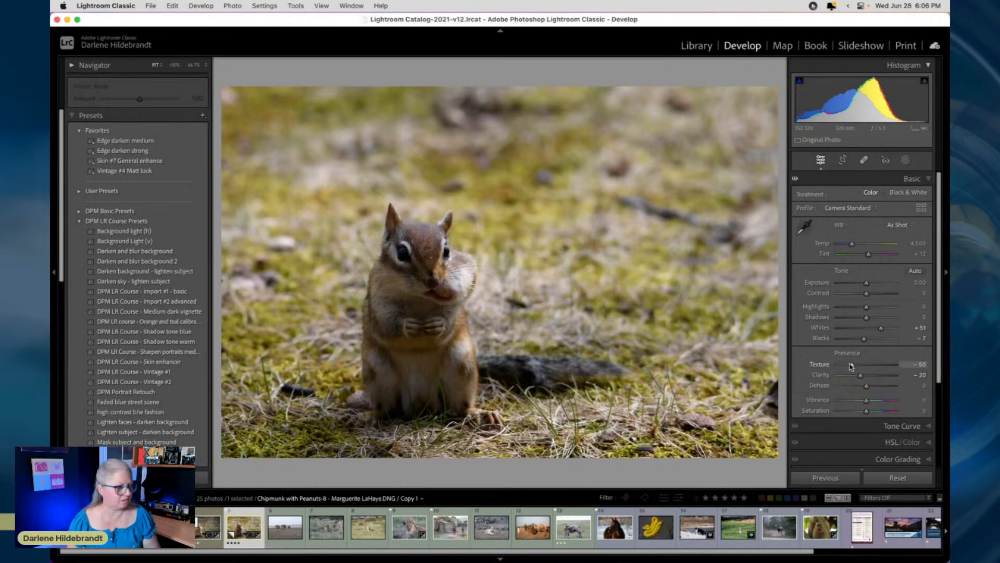
left_click(443, 295)
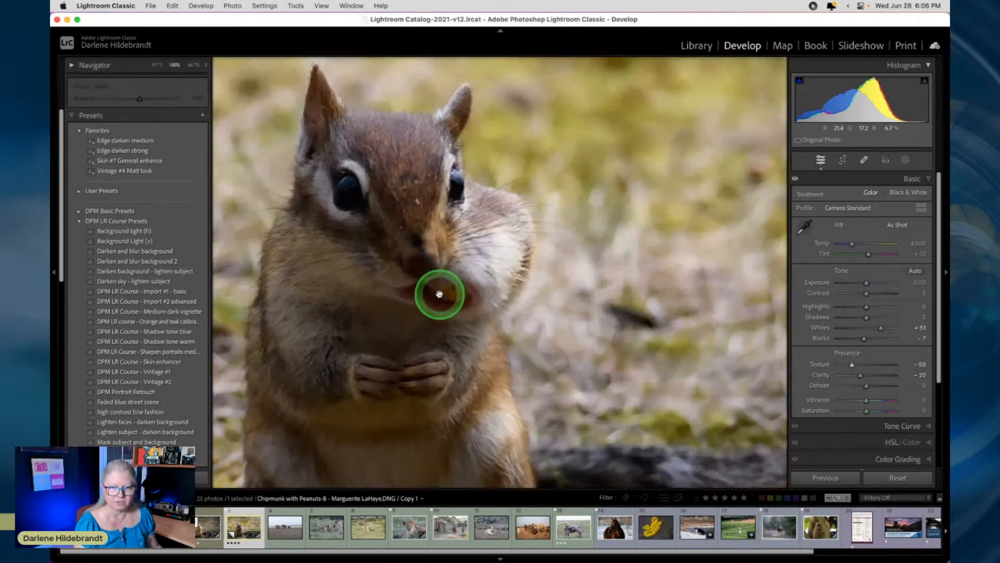
Reposition the enlarged view on the chipmunk's face and compare the photo with its Before version.
left_click_drag(439, 294, 493, 312)
key("backslash")
key("backslash")
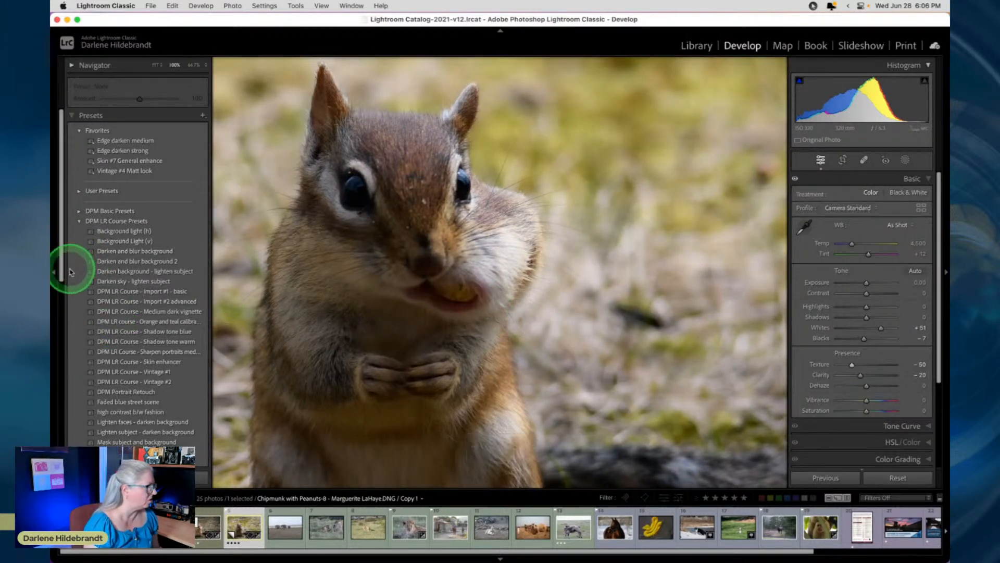
Copy the Reset Settings history step's settings to the Before version of the photo.
scroll(113, 245, "down", 8)
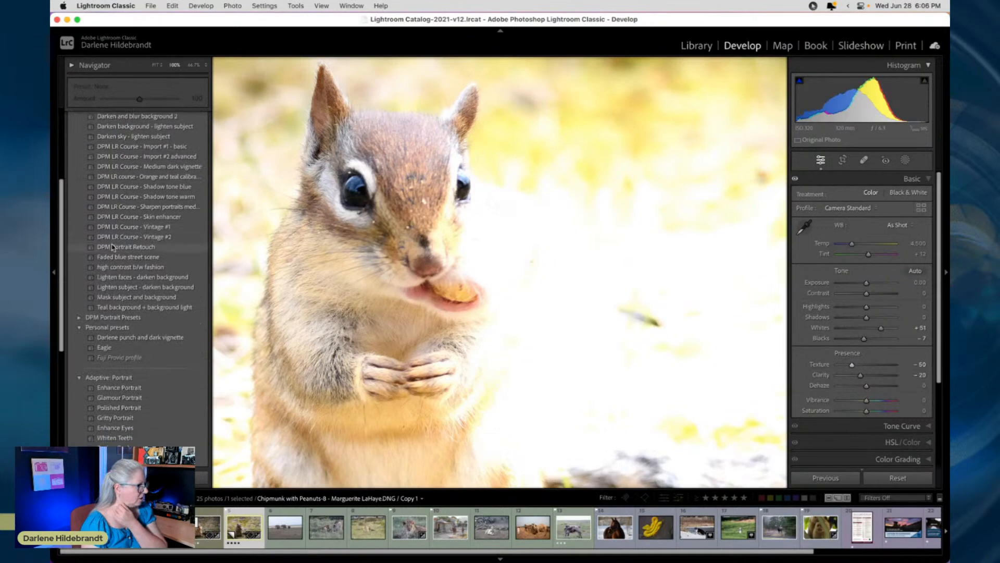
scroll(113, 247, "up", 8)
scroll(113, 247, "down", 9)
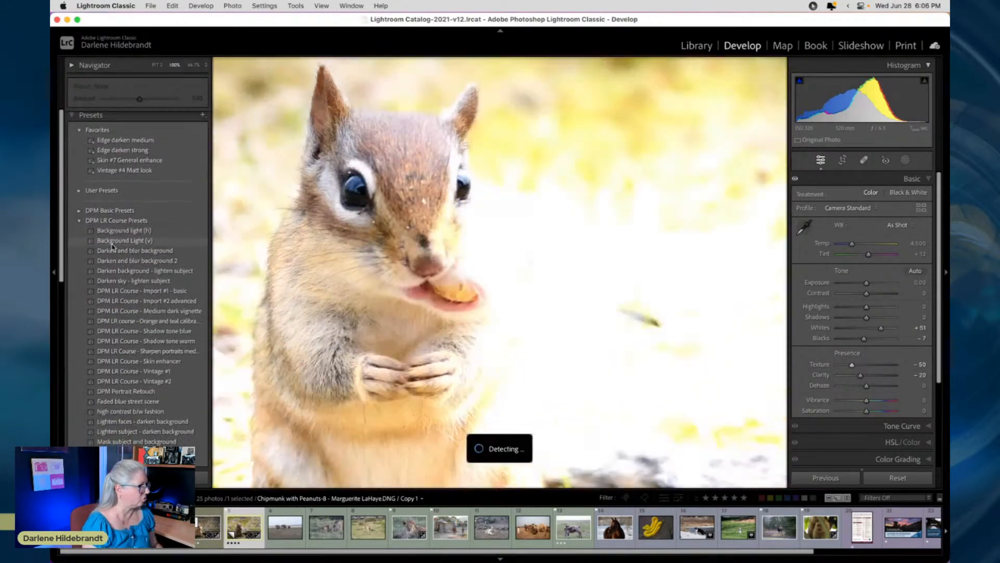
scroll(113, 291, "down", 9)
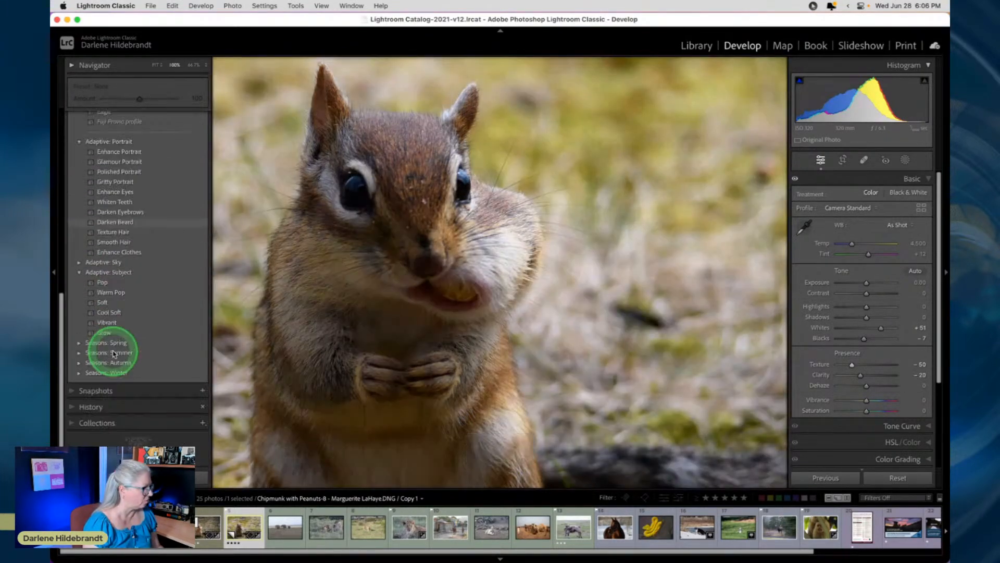
left_click(77, 406)
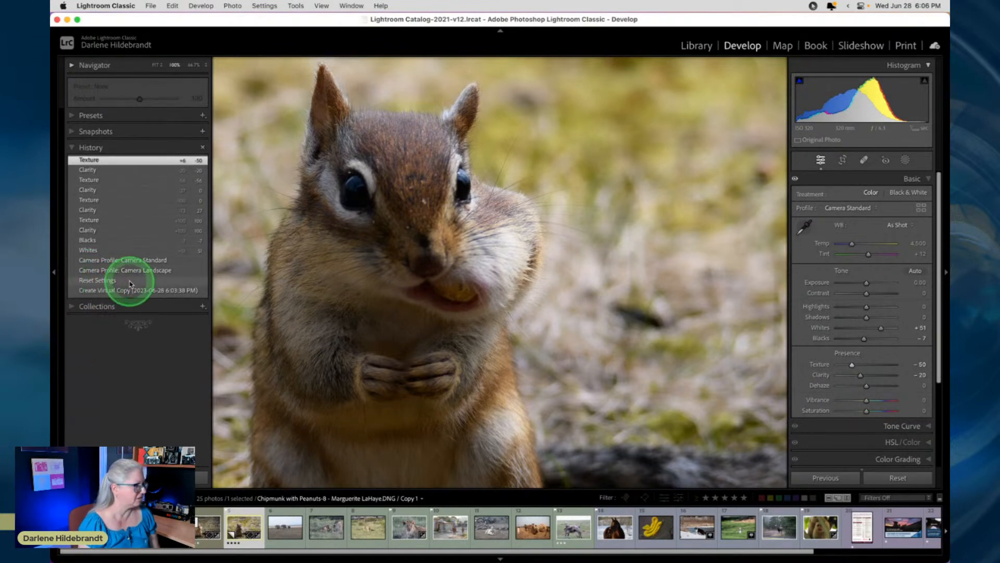
right_click(99, 285)
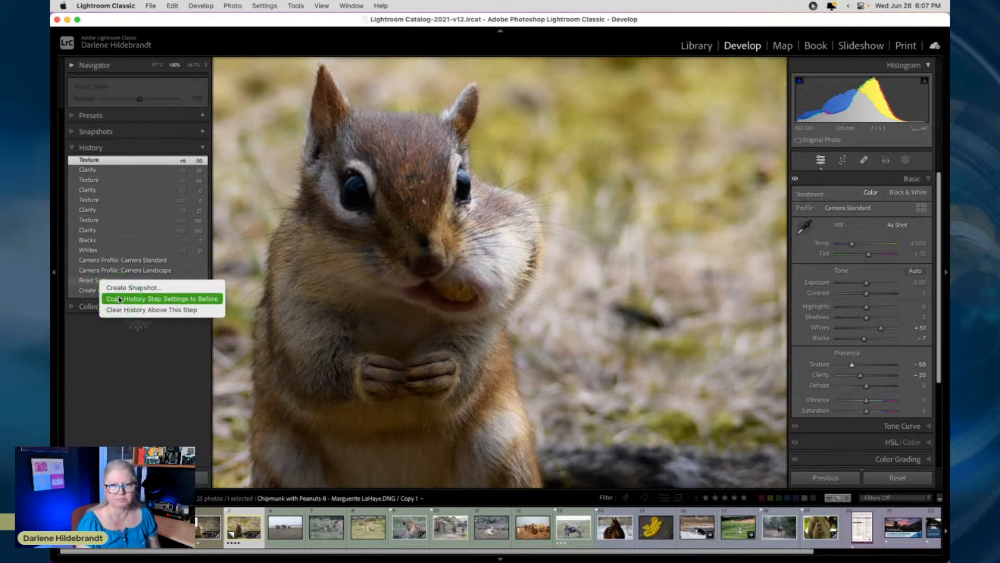
left_click(119, 300)
Compare the close-up of the chipmunk with the updated Before version several times.
key("backslash")
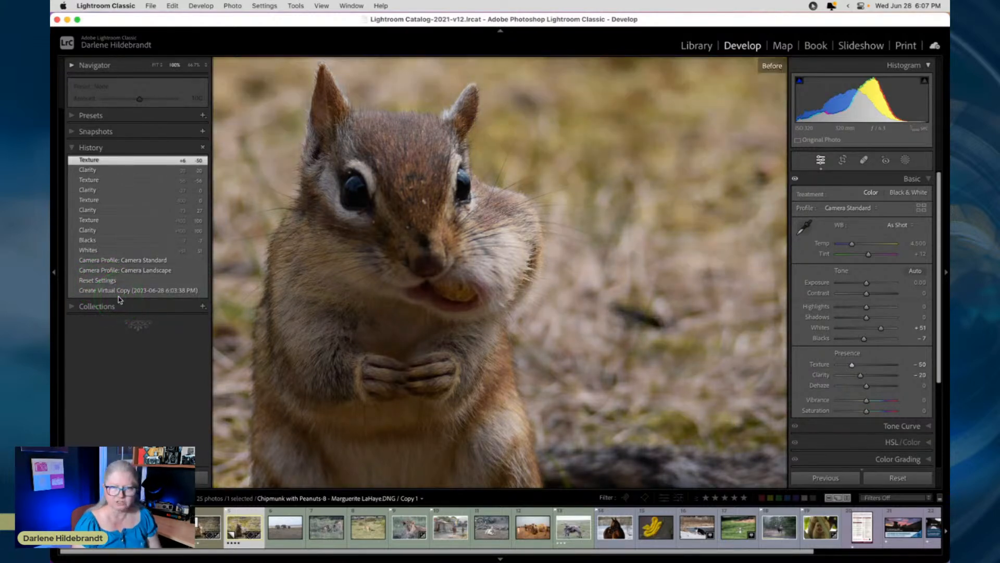
key("backslash")
key("backslash")
key("backslash")
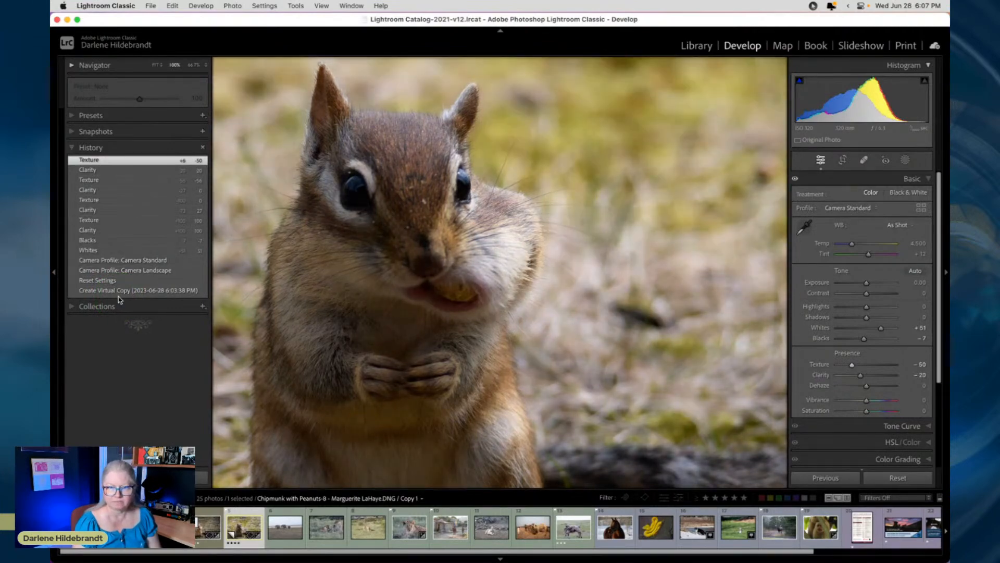
key("backslash")
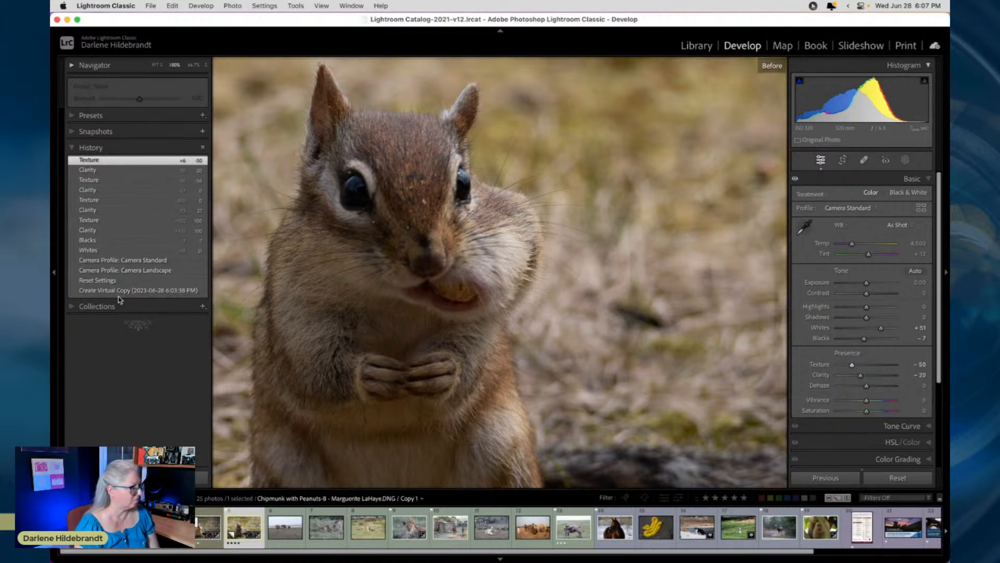
Show the preset list again and zoom the photo out to 66.7% to frame the whole chipmunk.
left_click(74, 115)
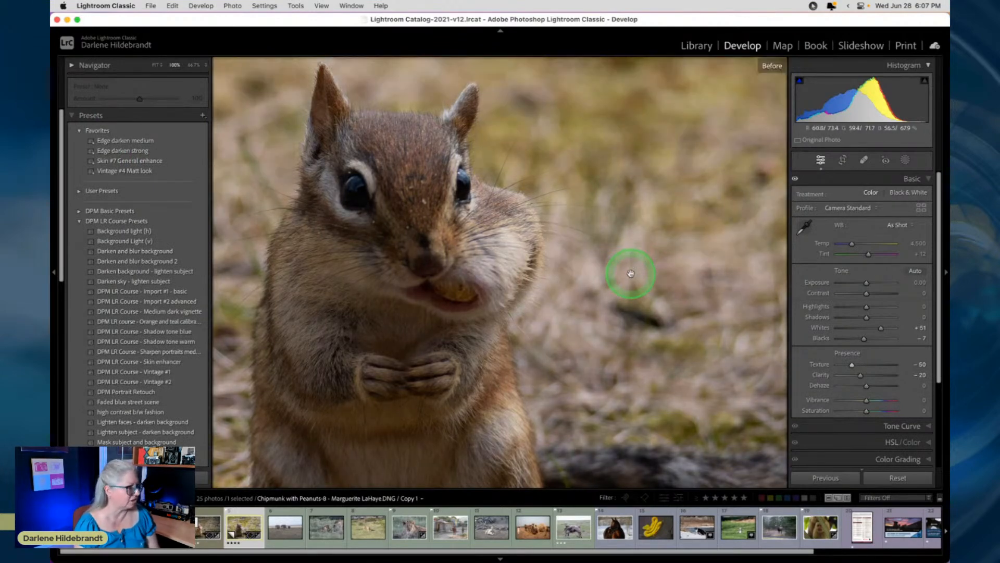
left_click_drag(631, 274, 643, 281)
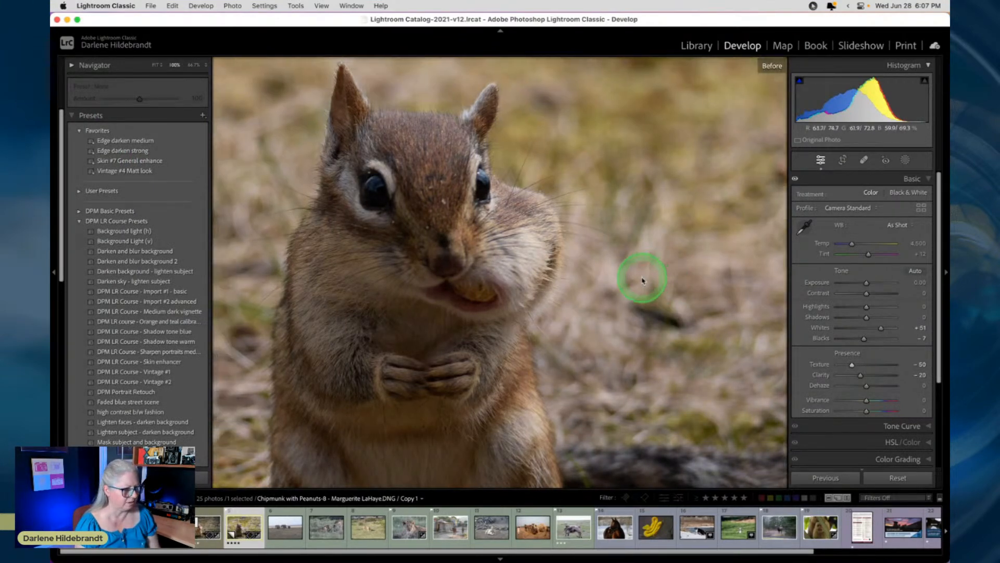
scroll(642, 280, "left", 3)
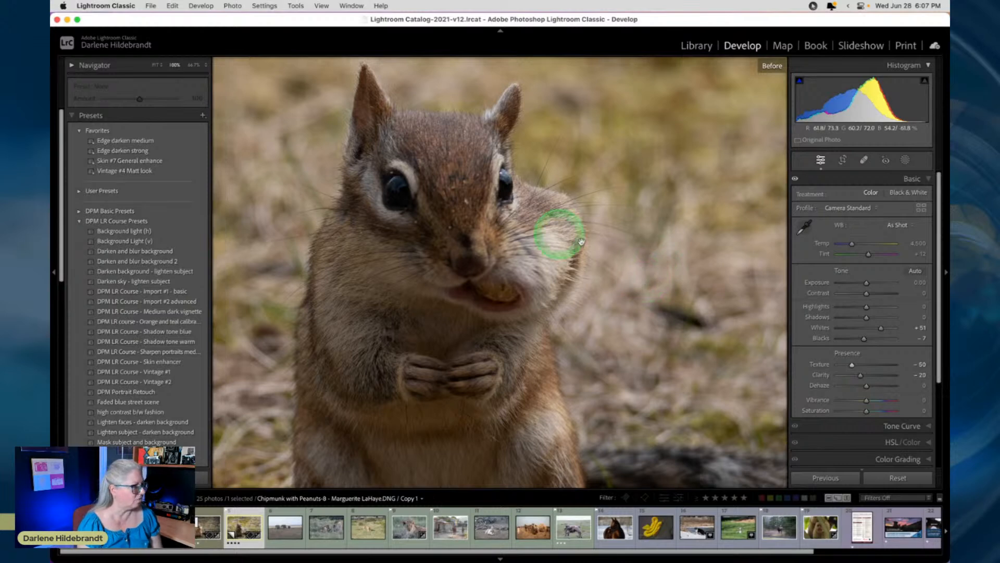
left_click(681, 263)
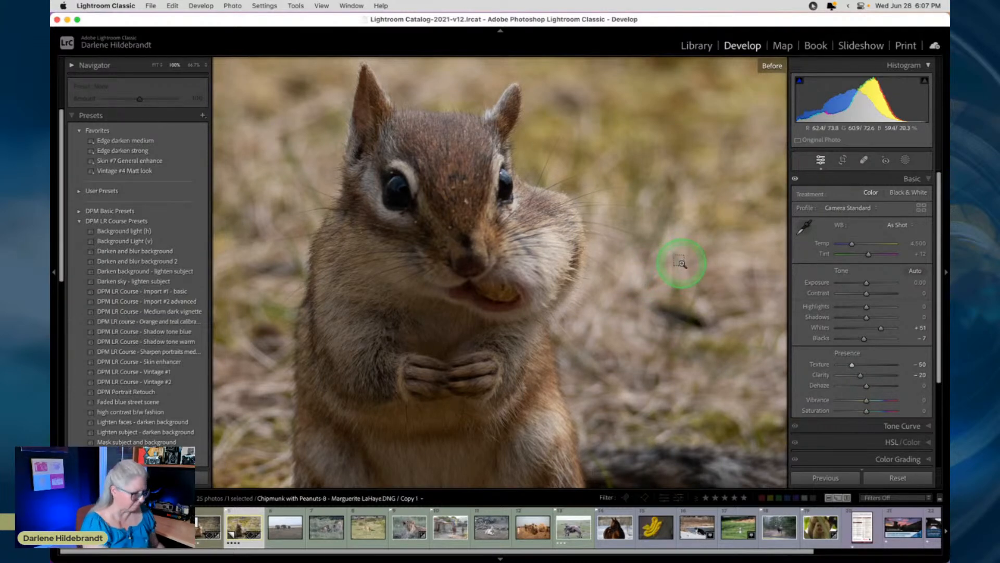
left_click_drag(505, 370, 474, 336)
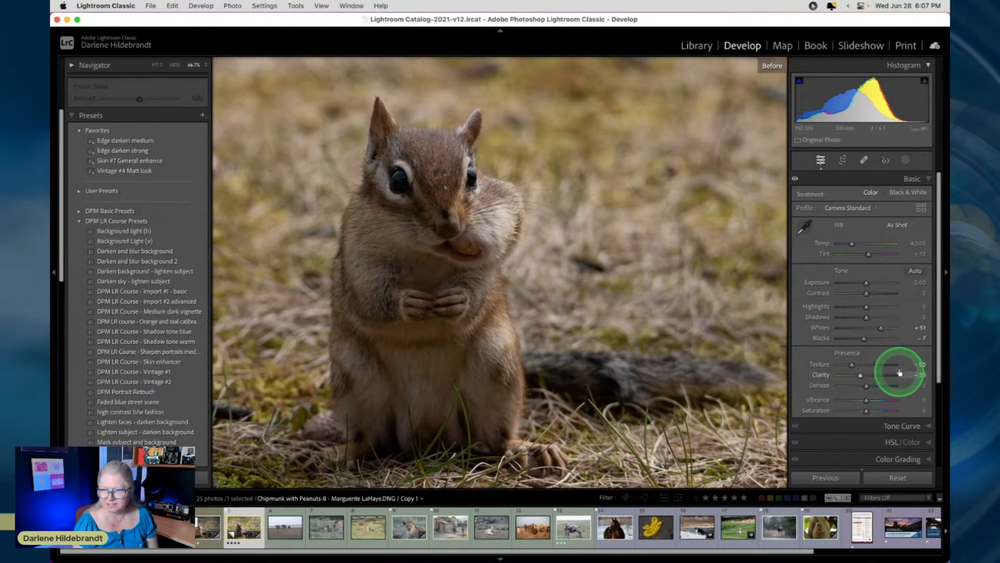
Open the masking tools and compare the whole chipmunk before and after the global edits.
left_click(906, 161)
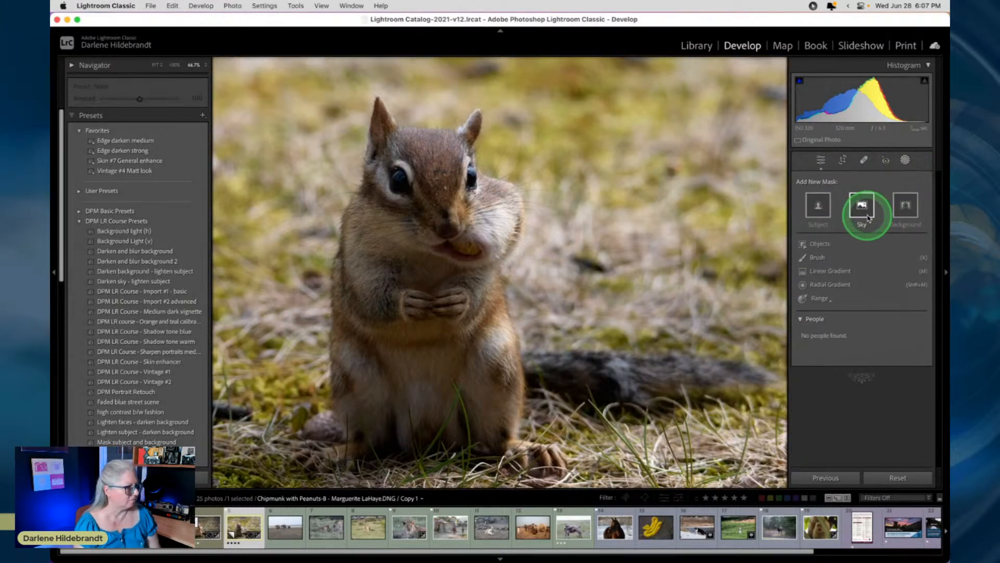
key("backslash")
key("backslash")
key("backslash")
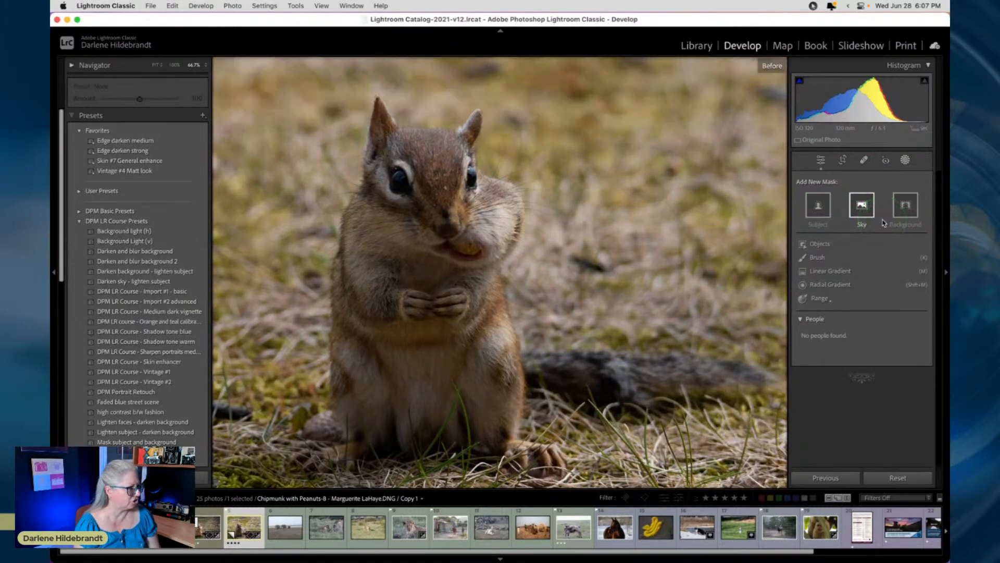
key("backslash")
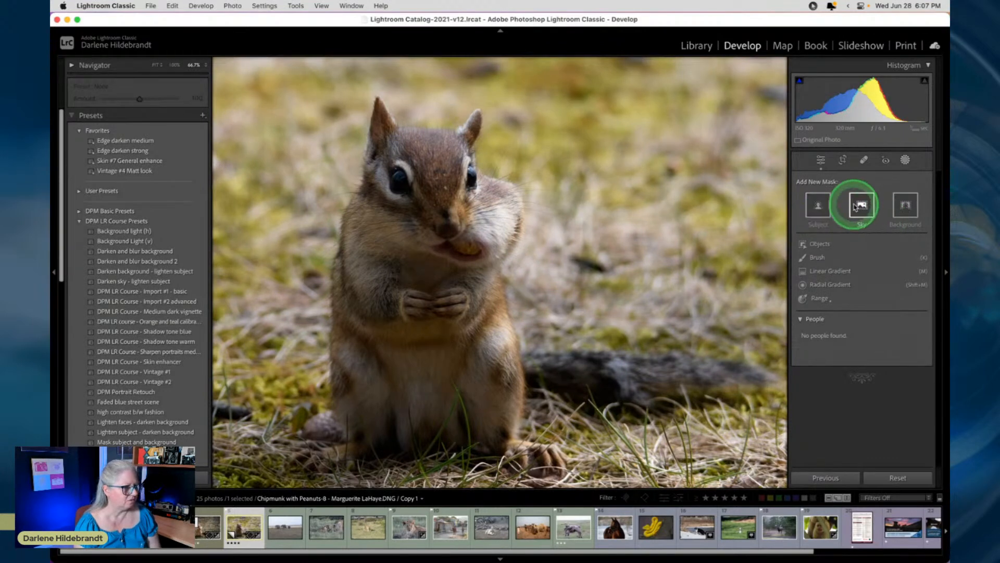
Try an automatic subject mask on the chipmunk, and undo it.
left_click(811, 208)
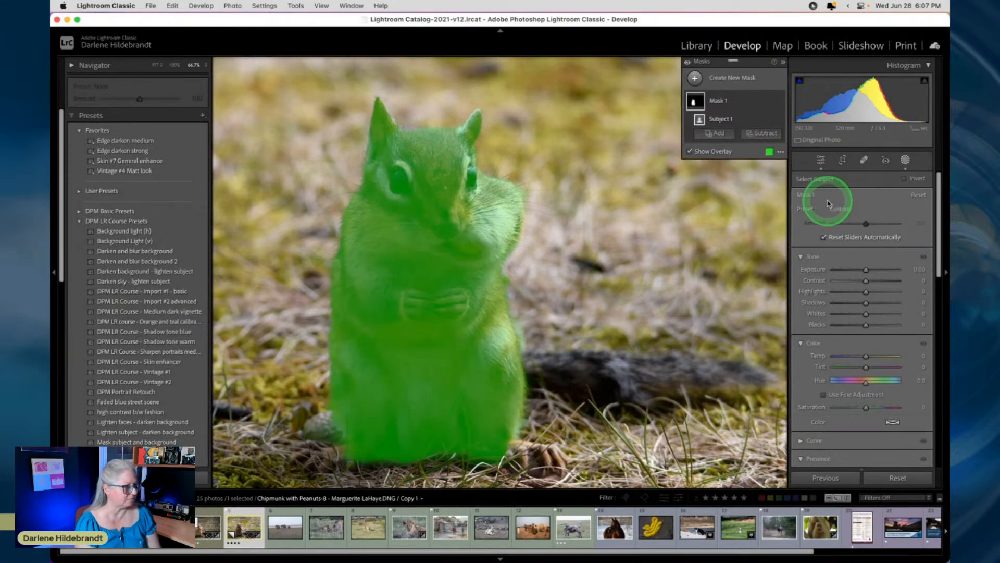
key("super+z")
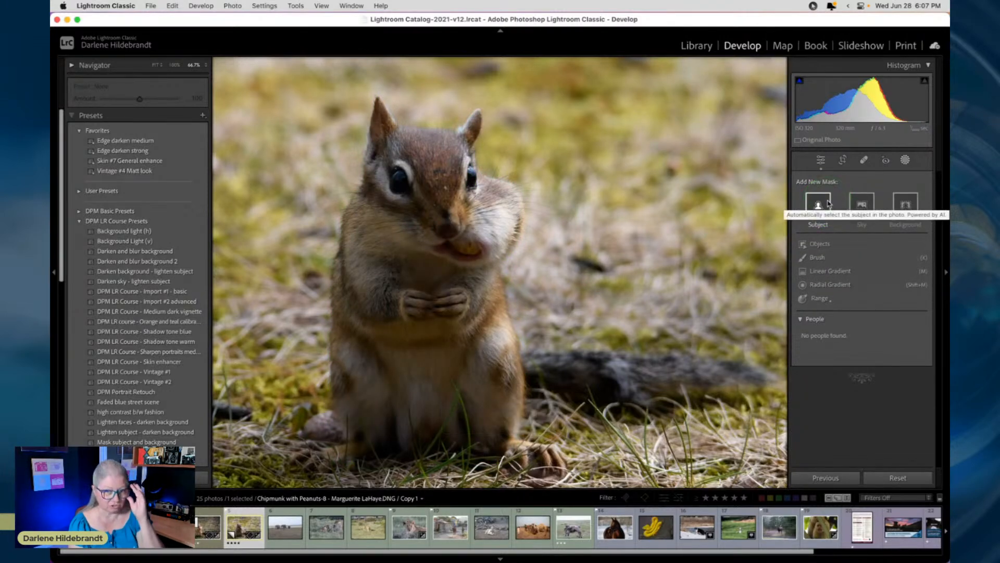
Apply the "Mask subject and background" preset to add separate Subject and Background masks.
scroll(190, 284, "down", 5)
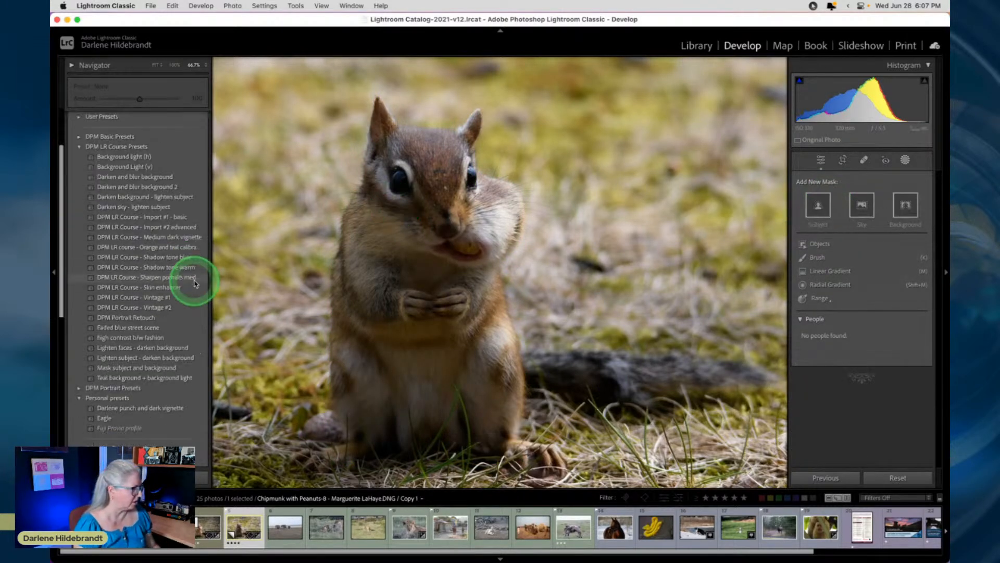
left_click(168, 269)
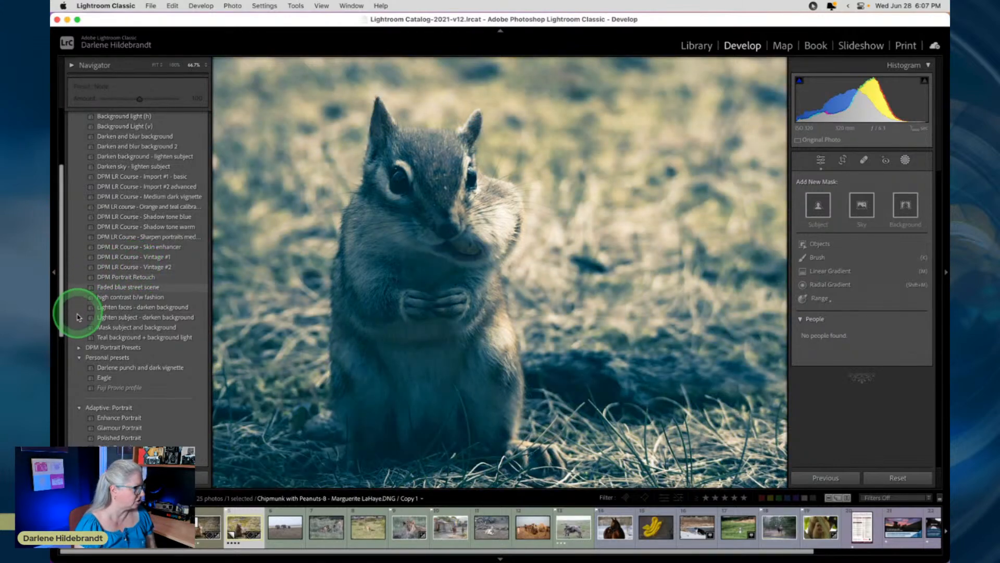
left_click(114, 327)
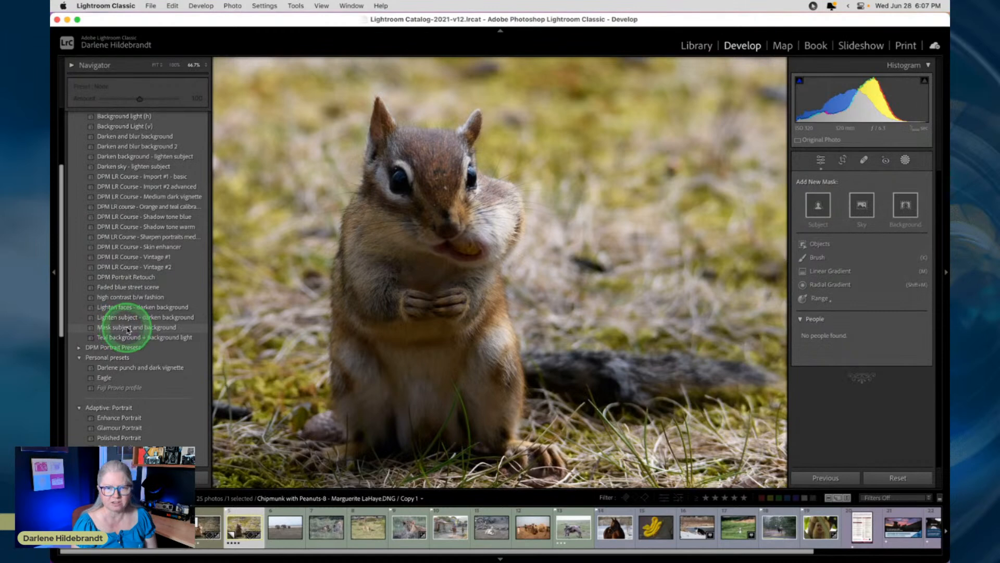
left_click(127, 329)
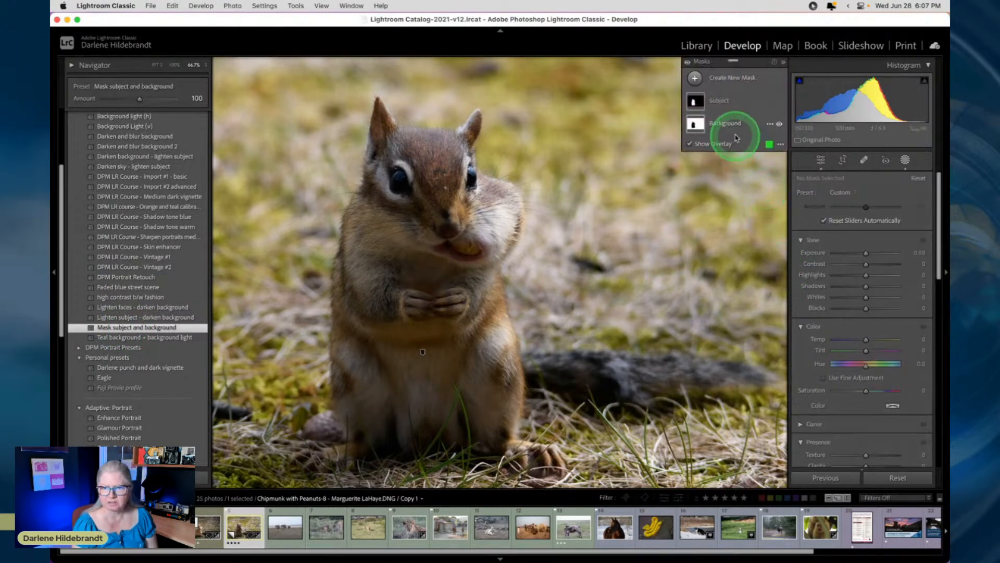
Sharpen the fur detail by trying Texture 100 on the Subject mask and settling at 85.
left_click(740, 108)
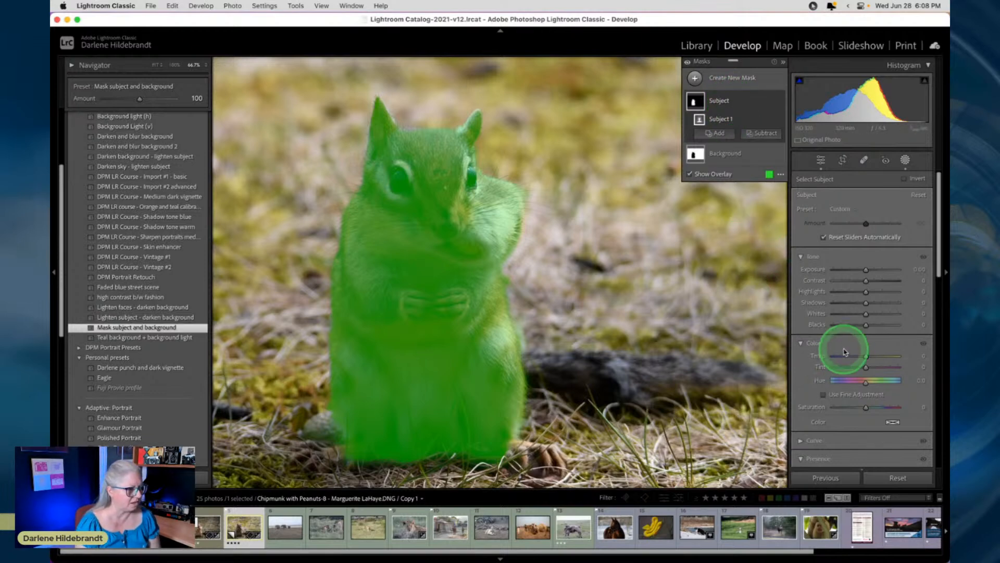
scroll(848, 353, "down", 5)
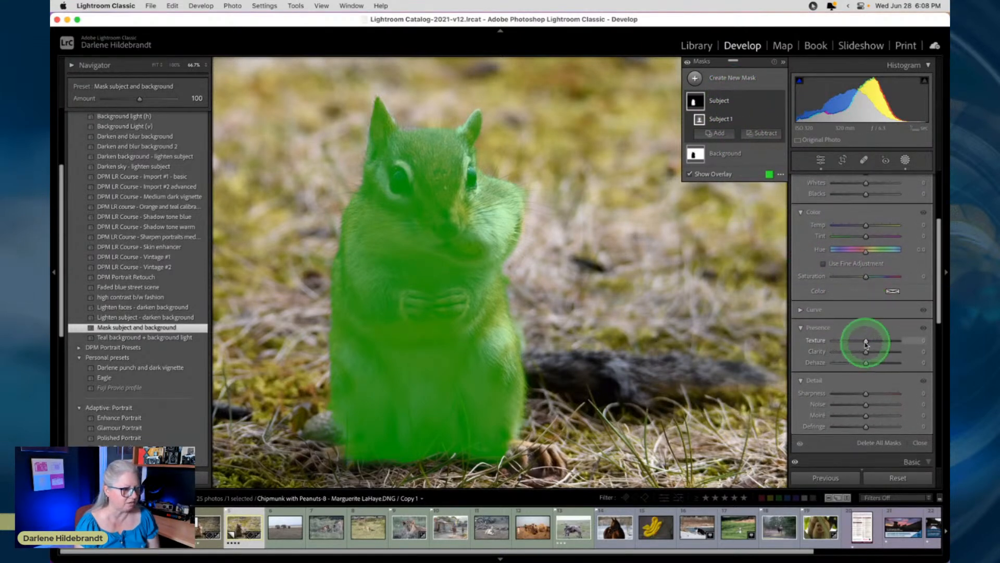
scroll(866, 341, "up", 1)
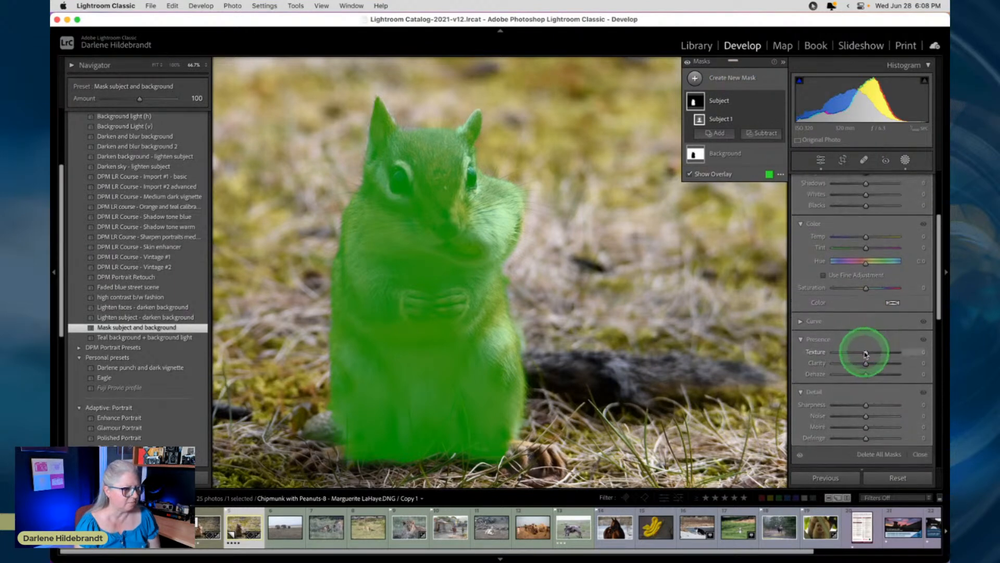
left_click_drag(866, 354, 914, 353)
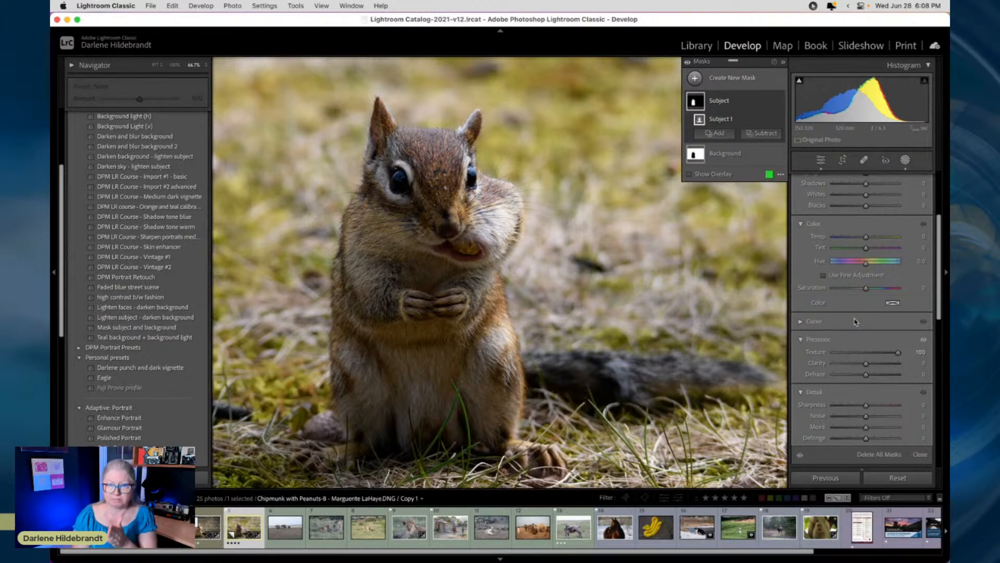
mouse_move(885, 353)
left_mouse_down()
mouse_move(913, 348)
mouse_move(885, 350)
mouse_move(909, 348)
mouse_move(893, 350)
left_mouse_up()
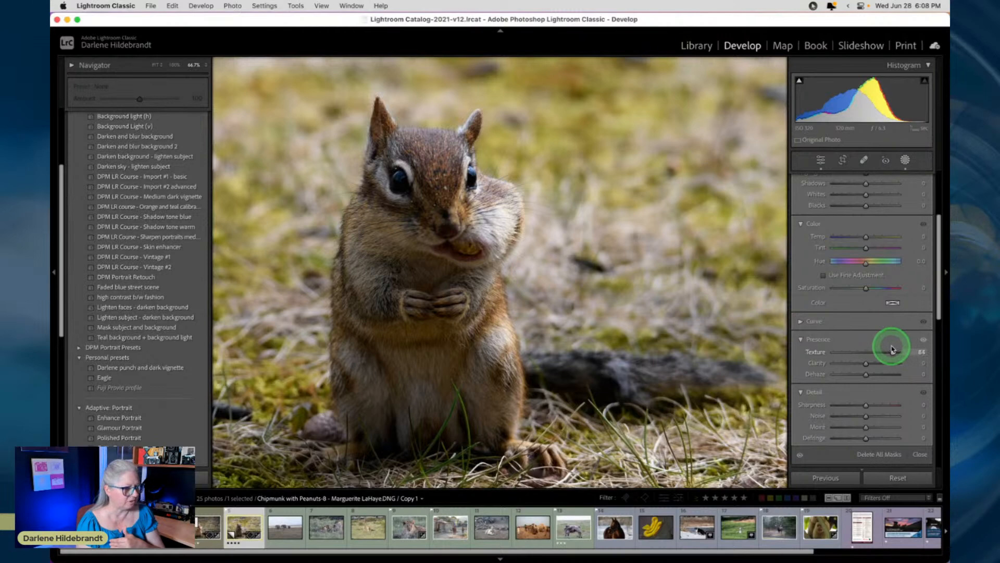
Set the Subject mask's Clarity to 30, checking it against the whole-photo Presence settings.
left_click_drag(893, 350, 872, 365)
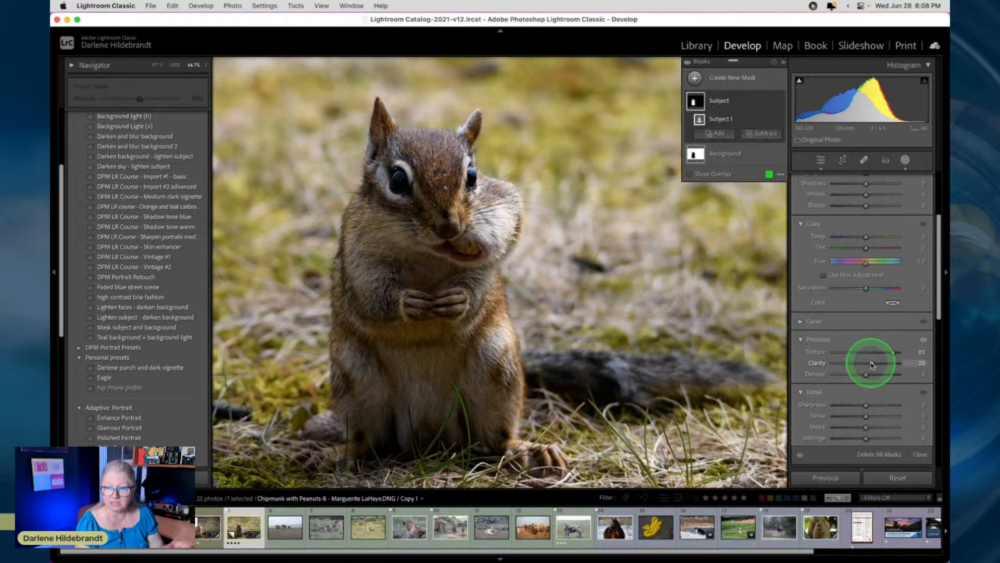
left_click_drag(873, 364, 875, 365)
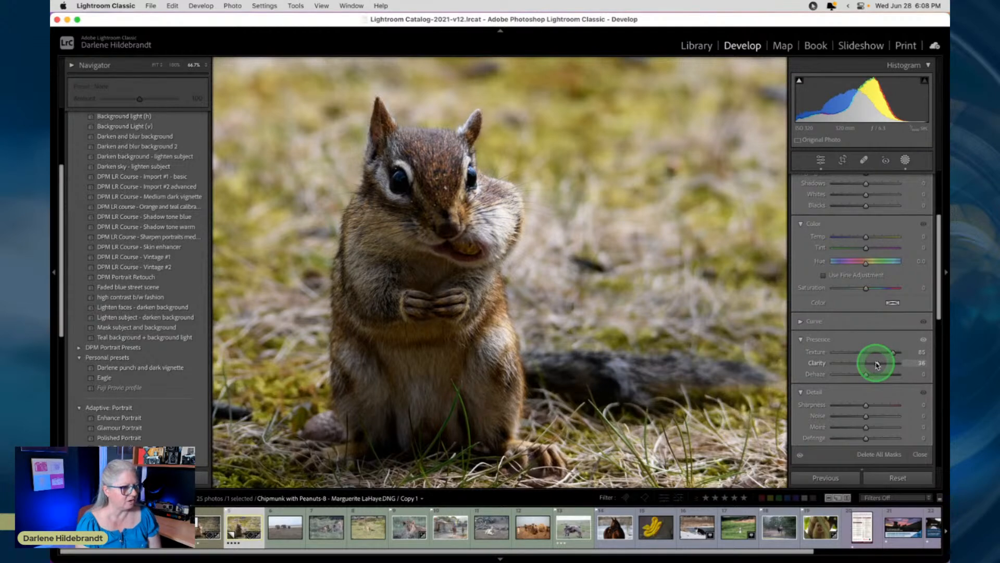
left_click_drag(875, 364, 875, 365)
scroll(855, 315, "down", 5)
scroll(855, 319, "down", 4)
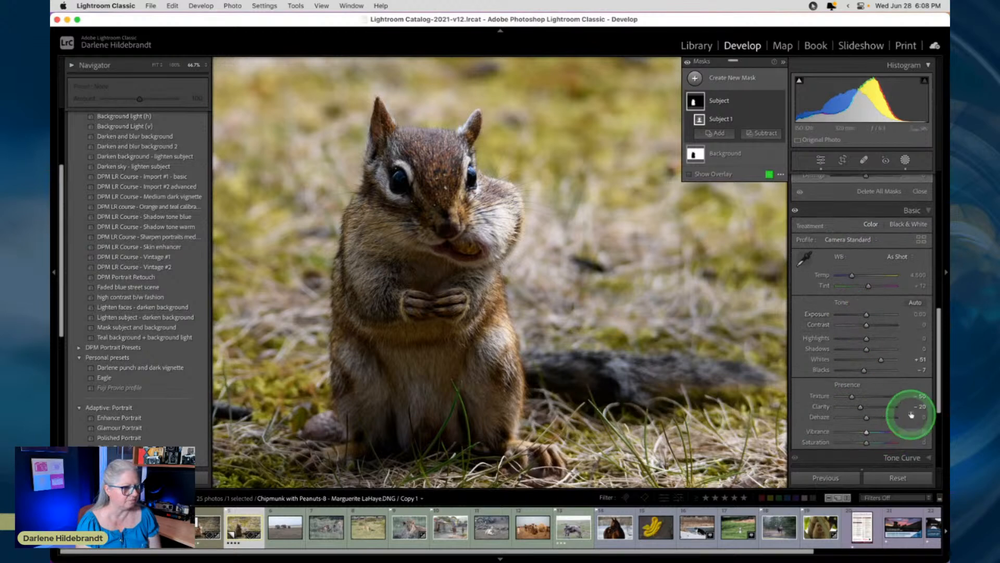
scroll(859, 377, "up", 9)
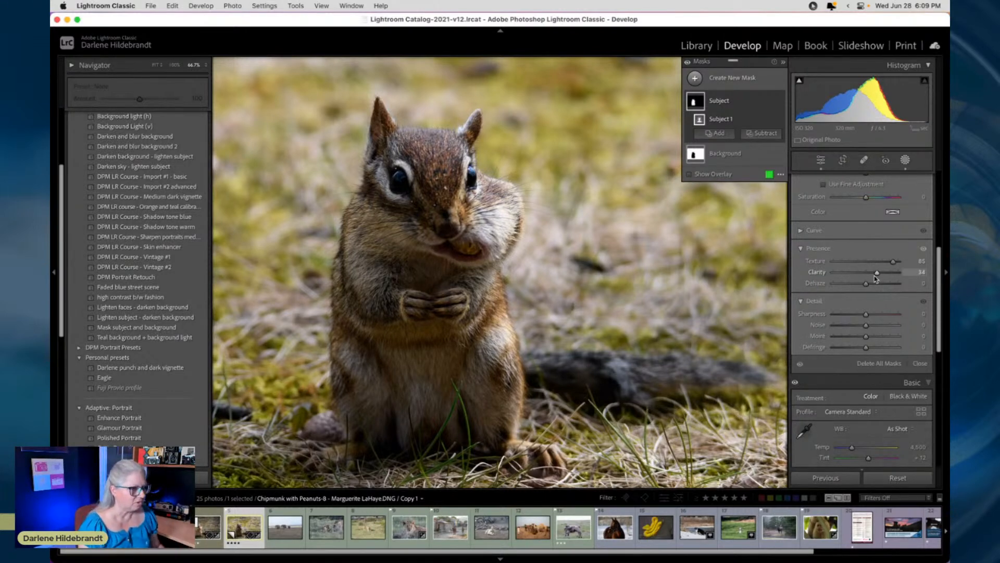
left_click_drag(879, 276, 876, 275)
Brighten the chipmunk by setting the Subject mask's Exposure to 0.48.
scroll(866, 346, "up", 5)
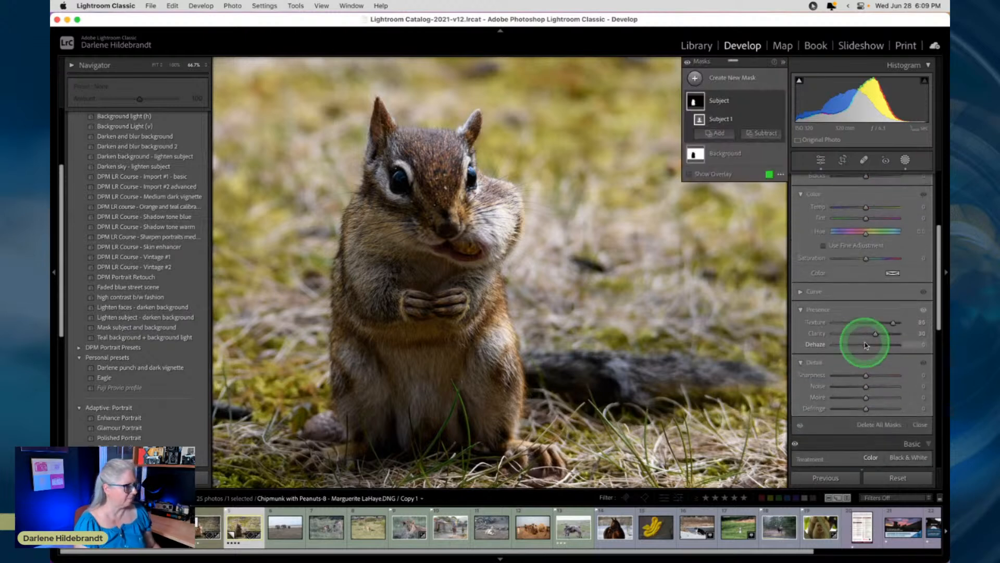
scroll(866, 334, "up", 3)
left_click(866, 267)
left_click_drag(866, 267, 869, 269)
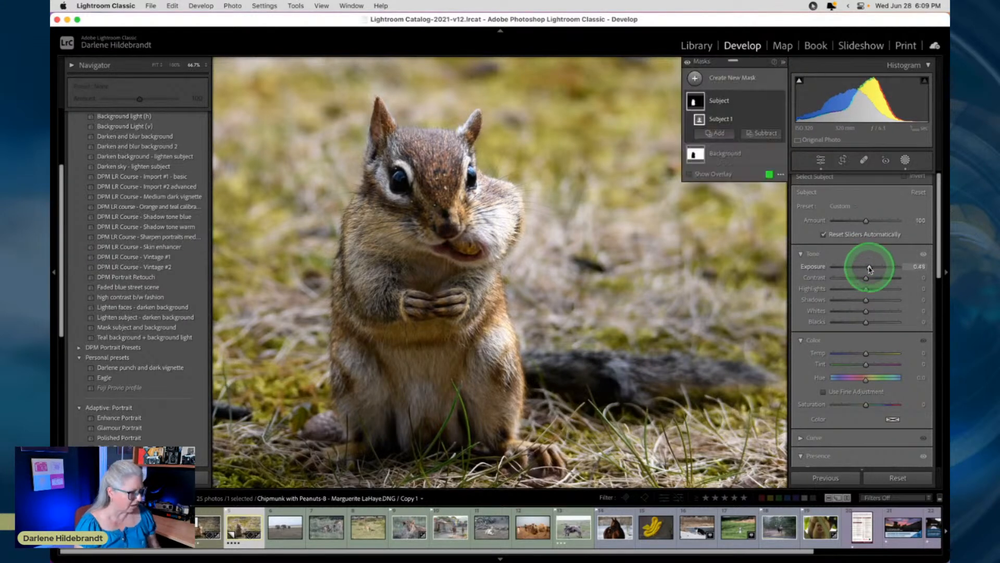
key("alt")
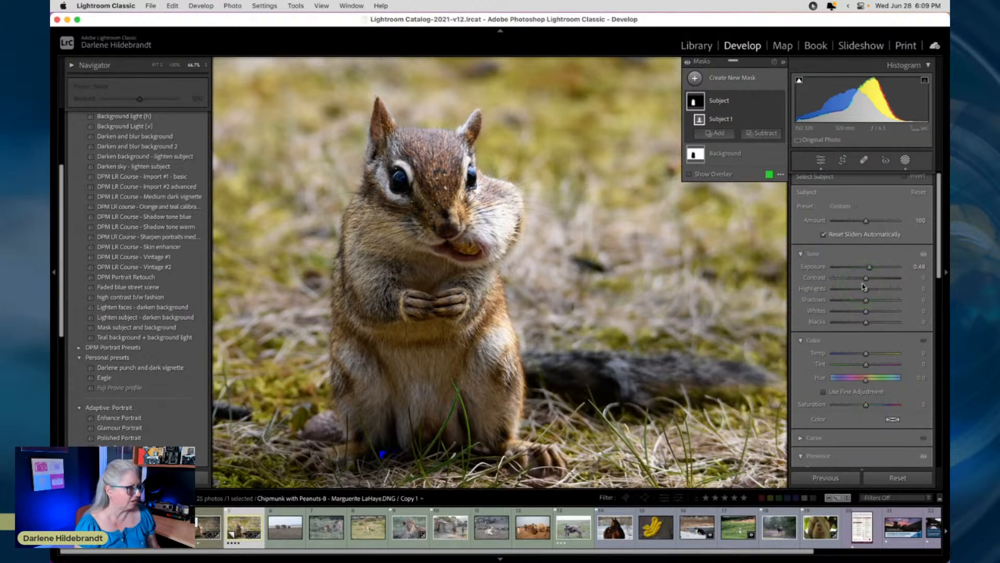
Set the Subject mask's Exposure to 0.67, Highlights to -21, Shadows to 20 and Blacks to -7, hide the clipping warnings, and preview the mask's effect.
left_click_drag(870, 270, 867, 304)
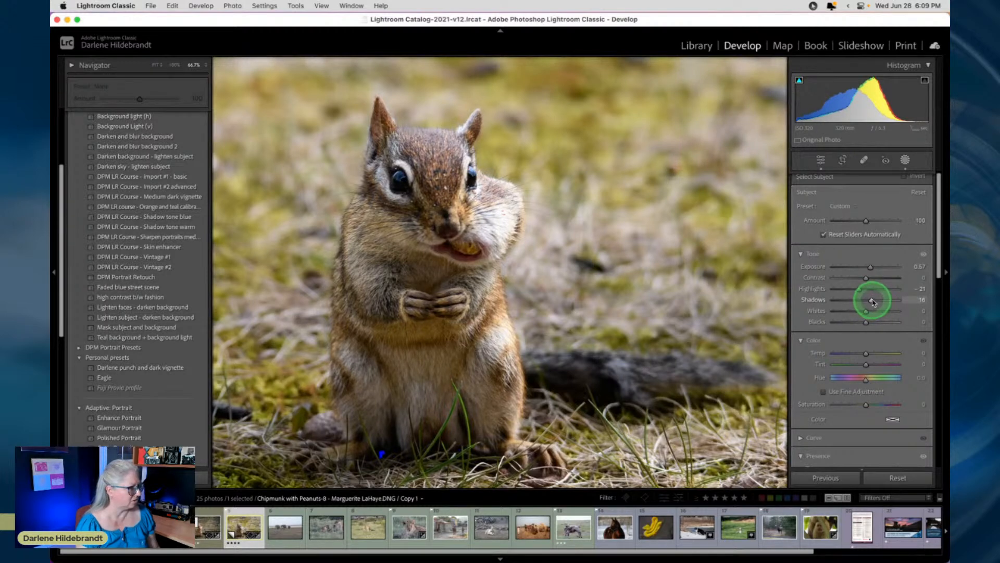
left_click_drag(873, 302, 863, 323)
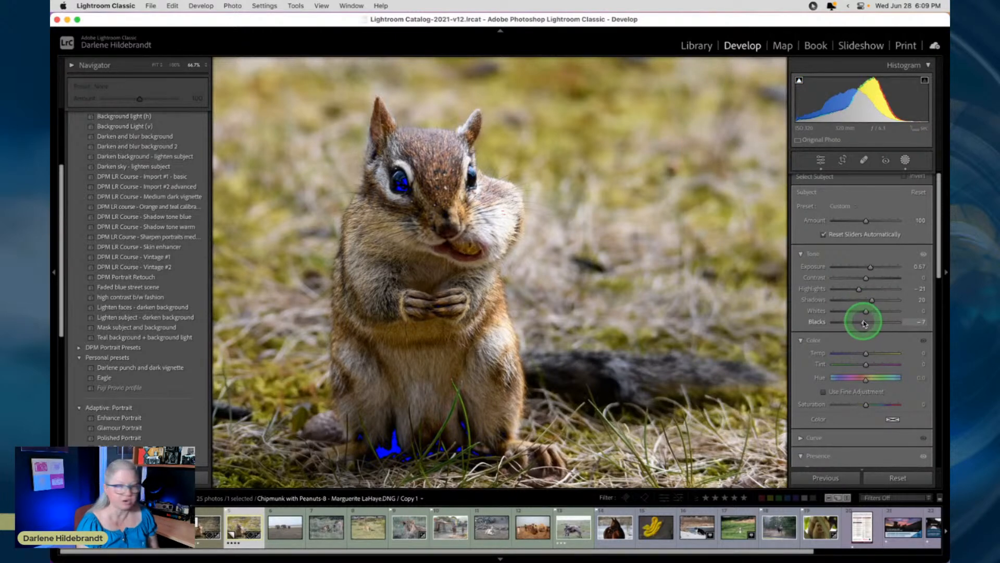
left_click_drag(864, 323, 864, 324)
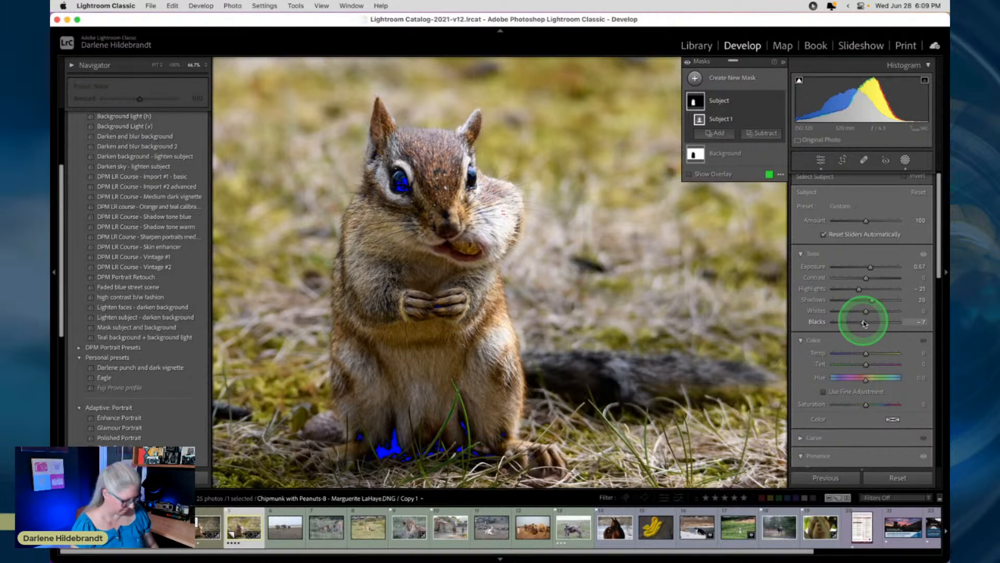
key("j")
mouse_move(776, 102)
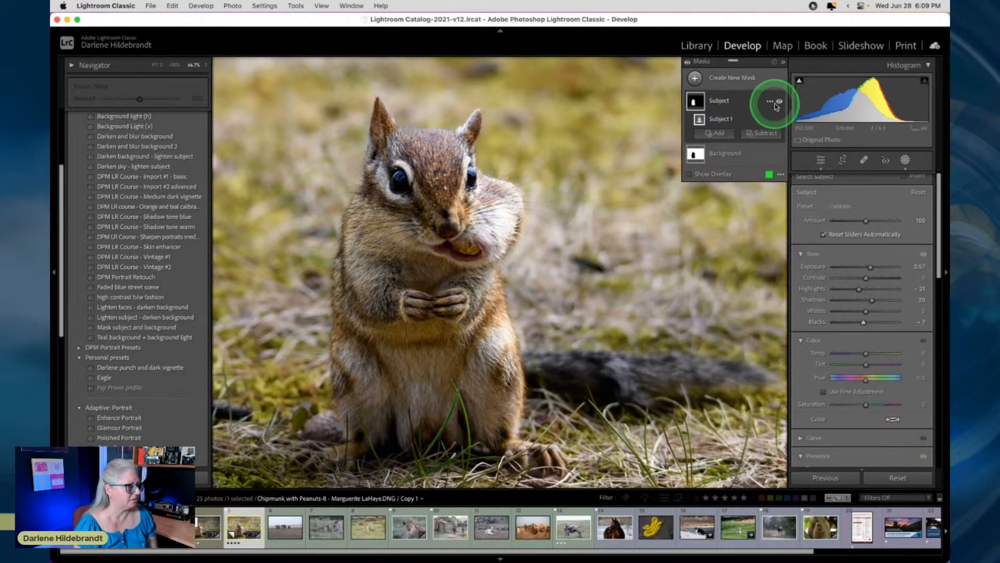
left_click(779, 103)
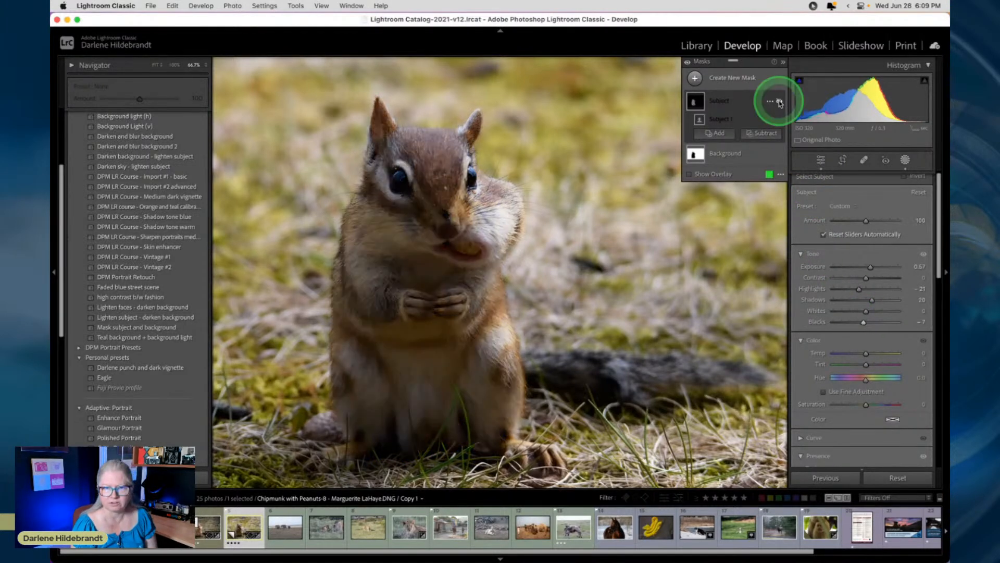
left_click(780, 103)
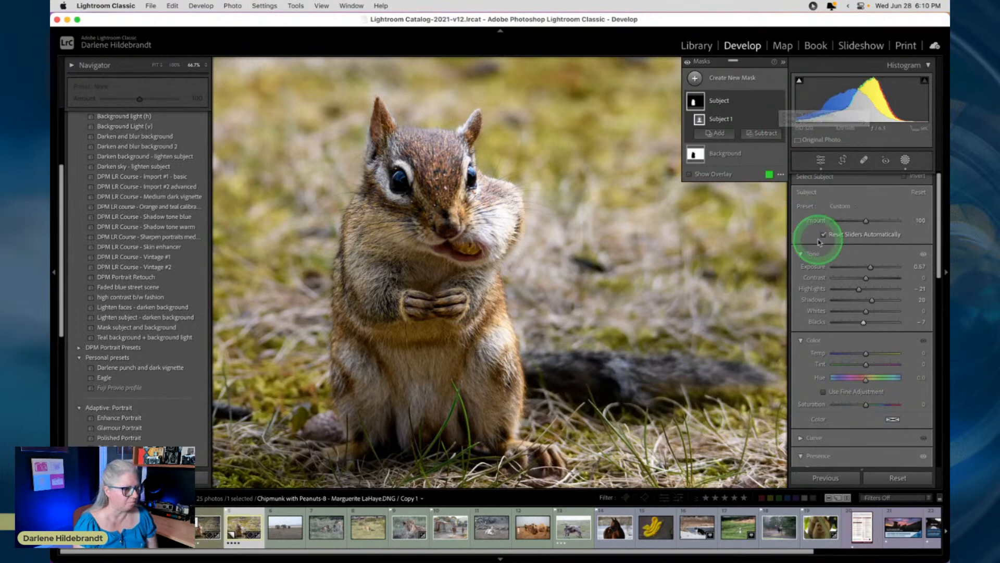
Fine-tune the Subject mask's tones with Exposure 0.62, Whites 13 and Shadows 25.
left_click_drag(871, 268, 870, 266)
left_click_drag(867, 311, 871, 311)
left_click_drag(868, 267, 873, 302)
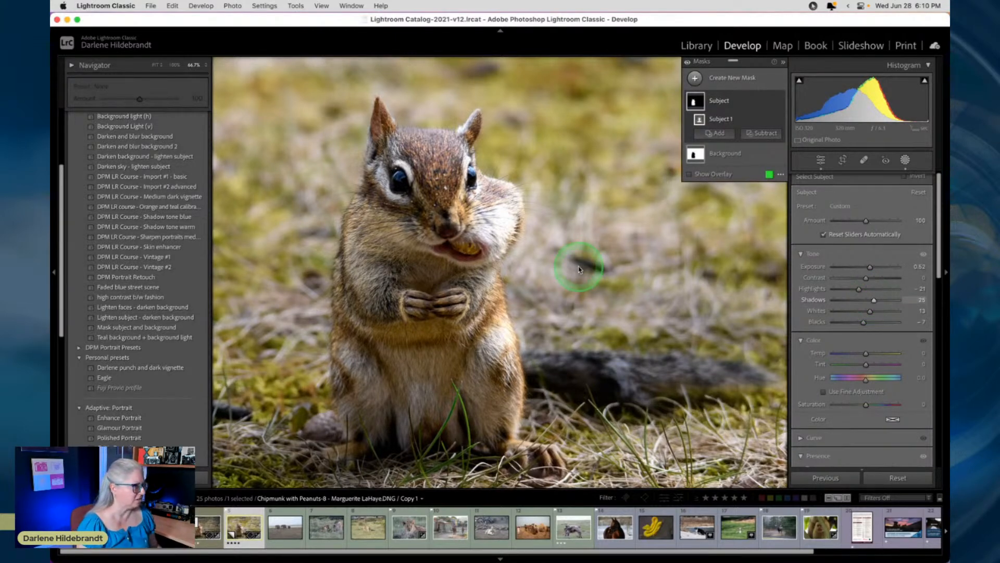
Select the Background mask and move the floating mask list clear of the adjustment sliders, over the photo's lower part.
key("super+minus")
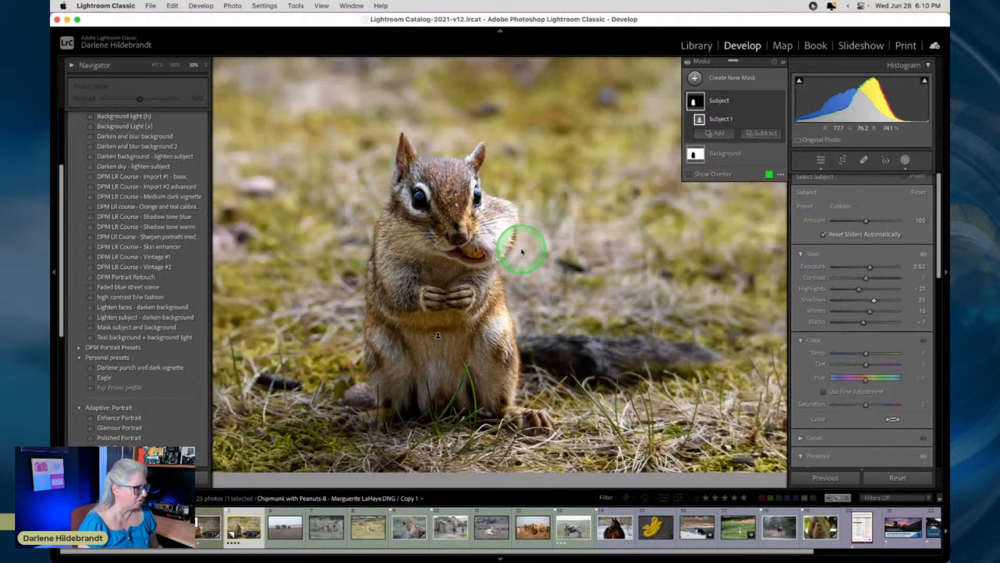
key("super+minus")
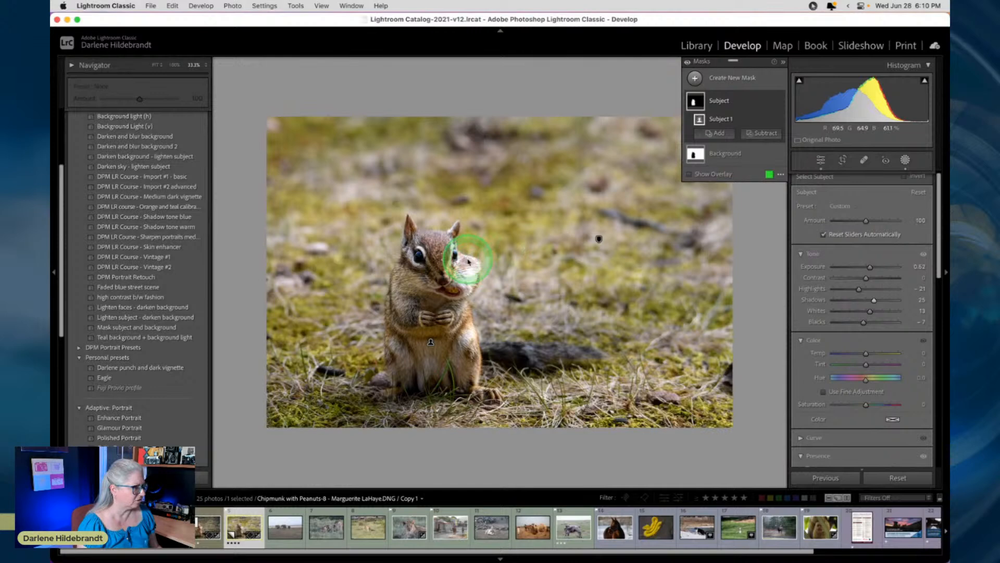
key("super+equal")
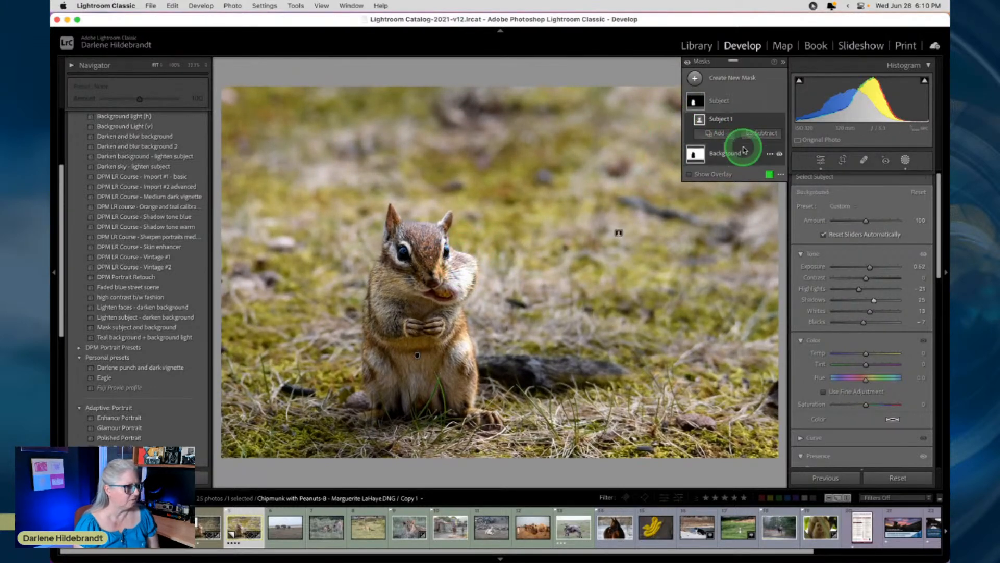
left_click(745, 150)
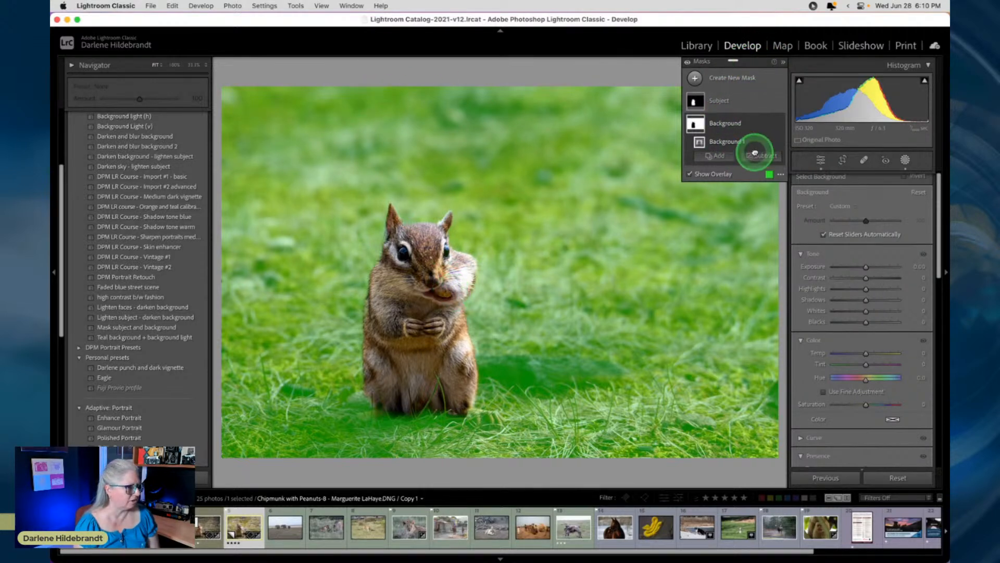
left_click_drag(694, 83, 599, 305)
left_click_drag(816, 340, 716, 355)
scroll(860, 288, "down", 3)
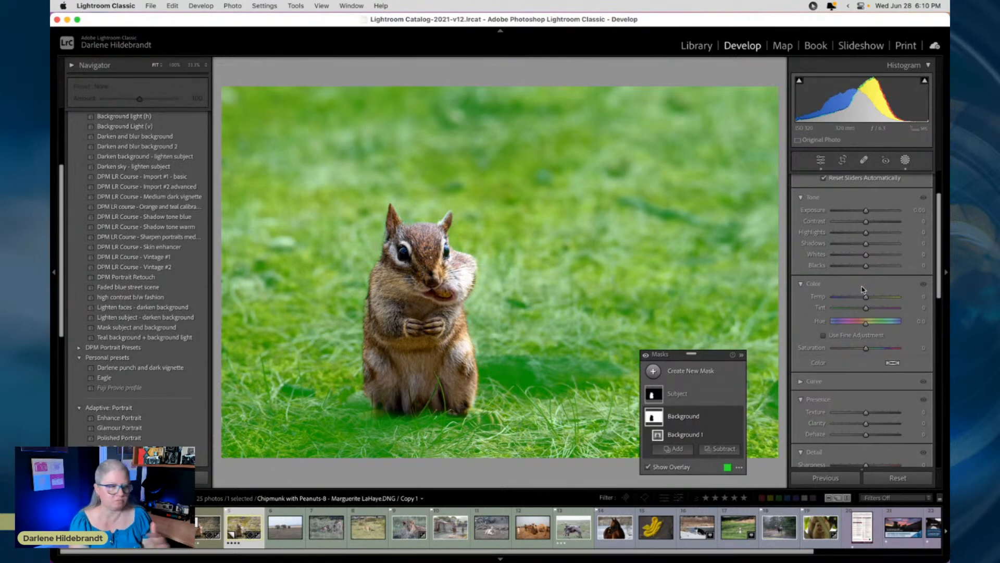
left_click(861, 285)
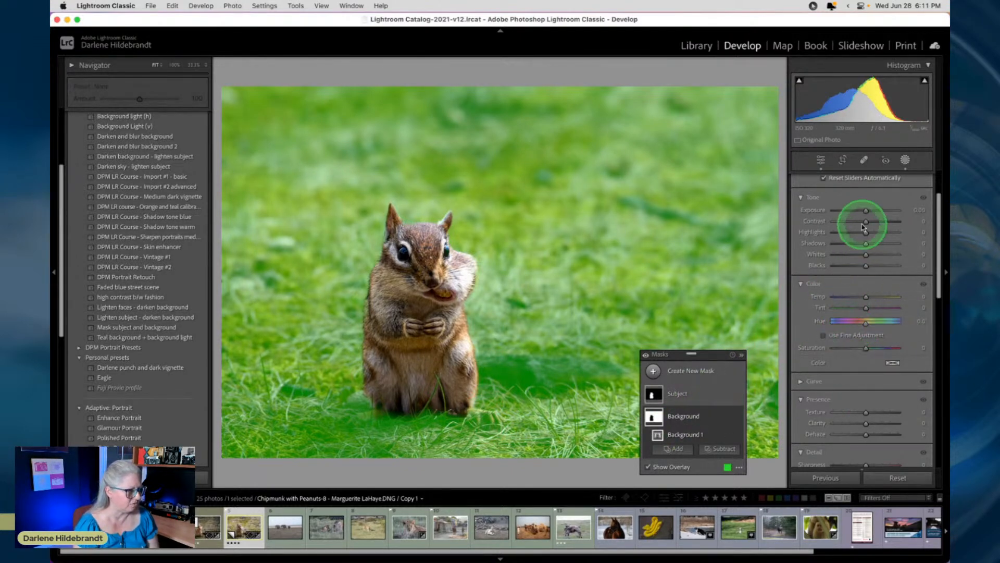
Darken the background by setting the Background mask's Exposure to -0.29 and Blacks to -34, resetting Highlights to 0.
left_click_drag(864, 212, 852, 266)
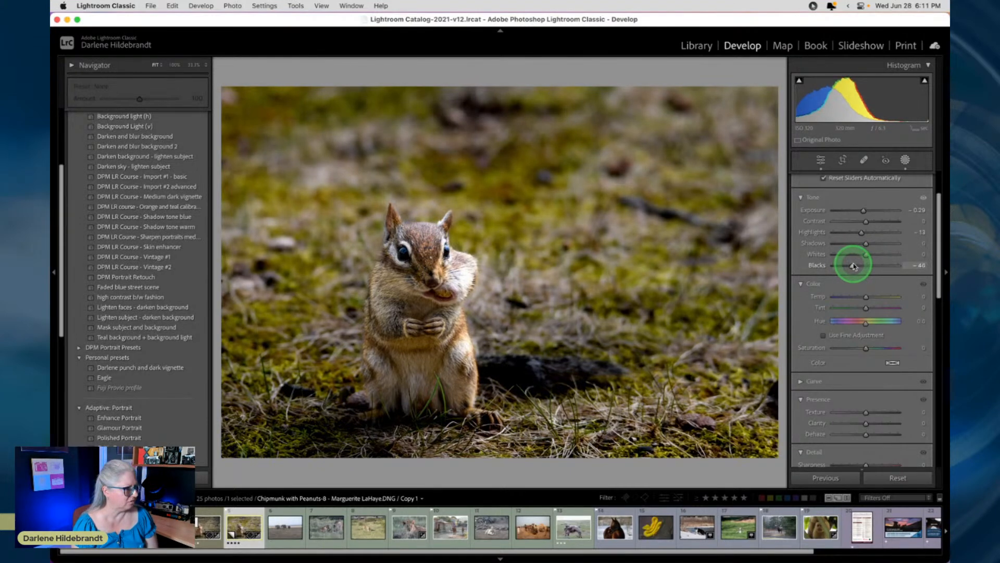
left_click_drag(856, 267, 855, 266)
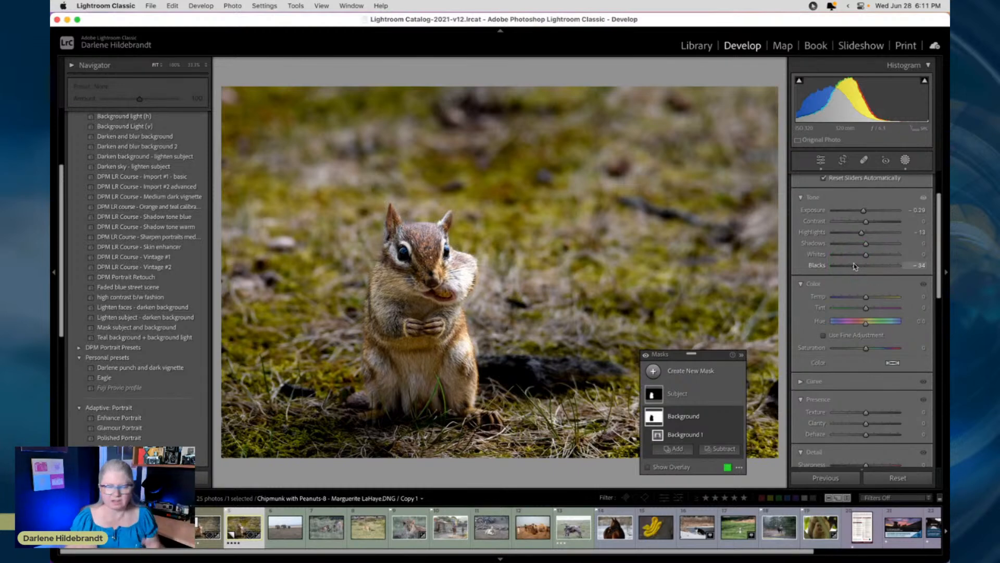
left_click(864, 243)
double_click(863, 233)
left_click(853, 346)
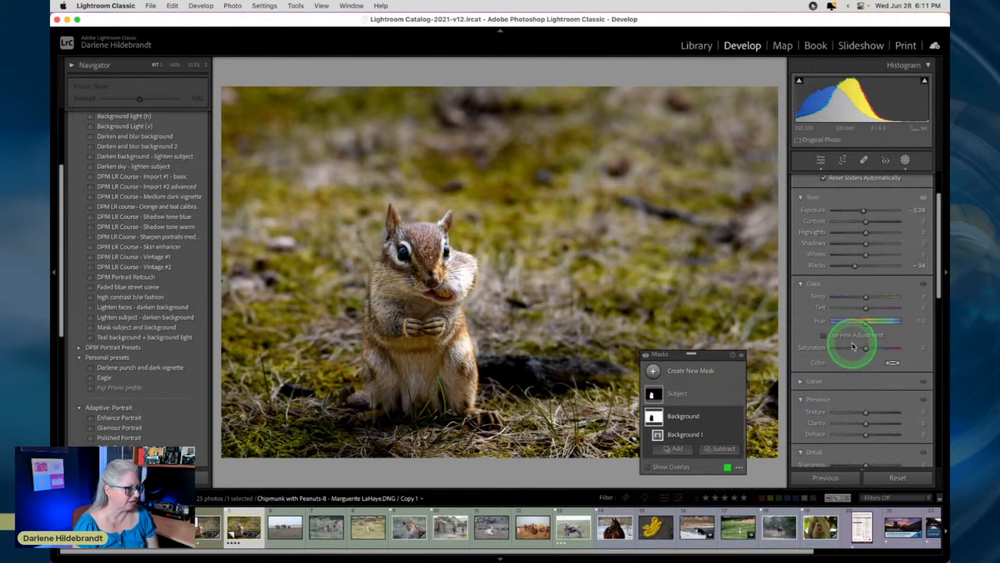
Warm and mute the Background mask's color with Tint 7, Saturation -17 and Temp 10.
left_click(867, 311)
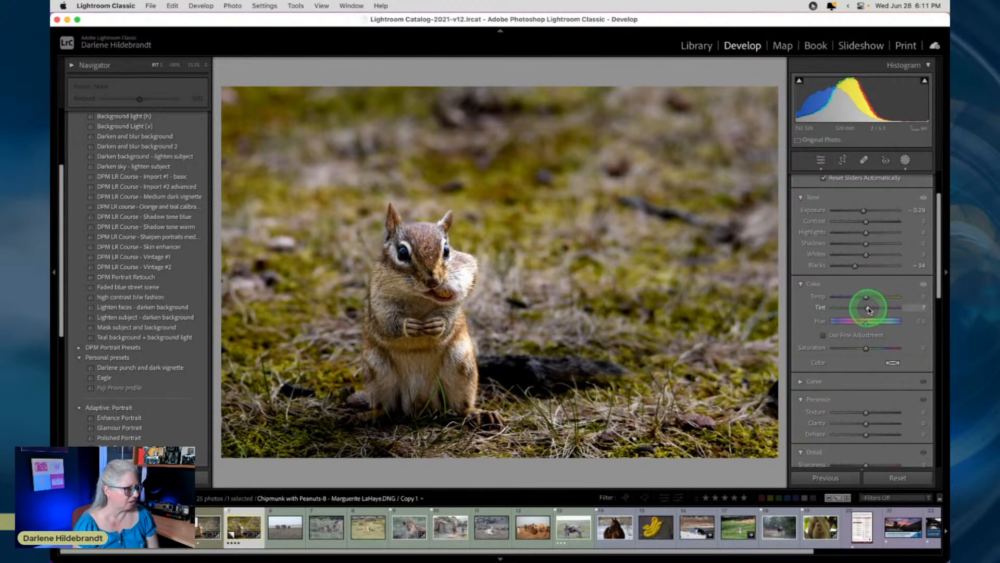
left_click_drag(869, 310, 868, 309)
left_click_drag(866, 347, 860, 349)
left_click_drag(866, 296, 869, 301)
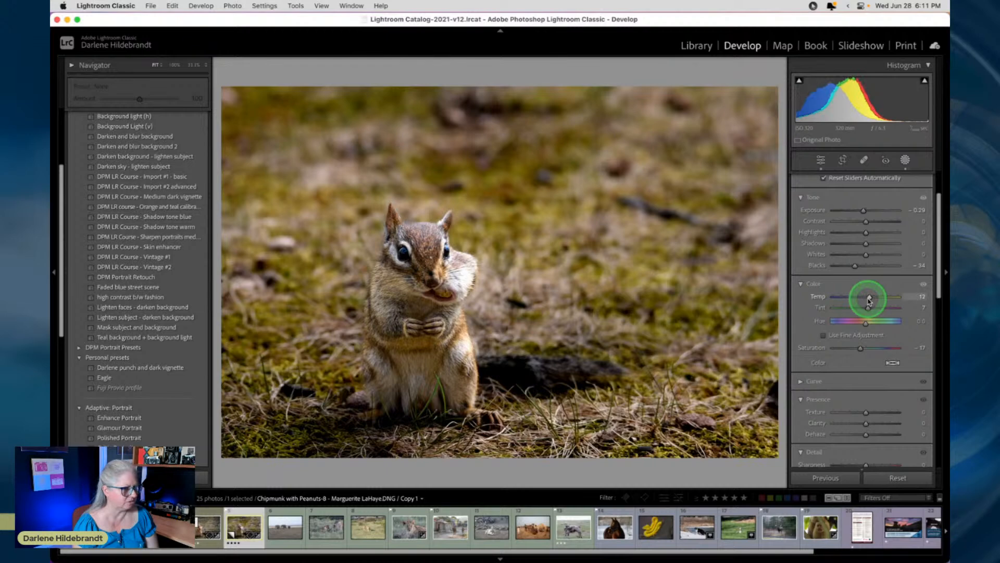
left_click_drag(868, 301, 867, 300)
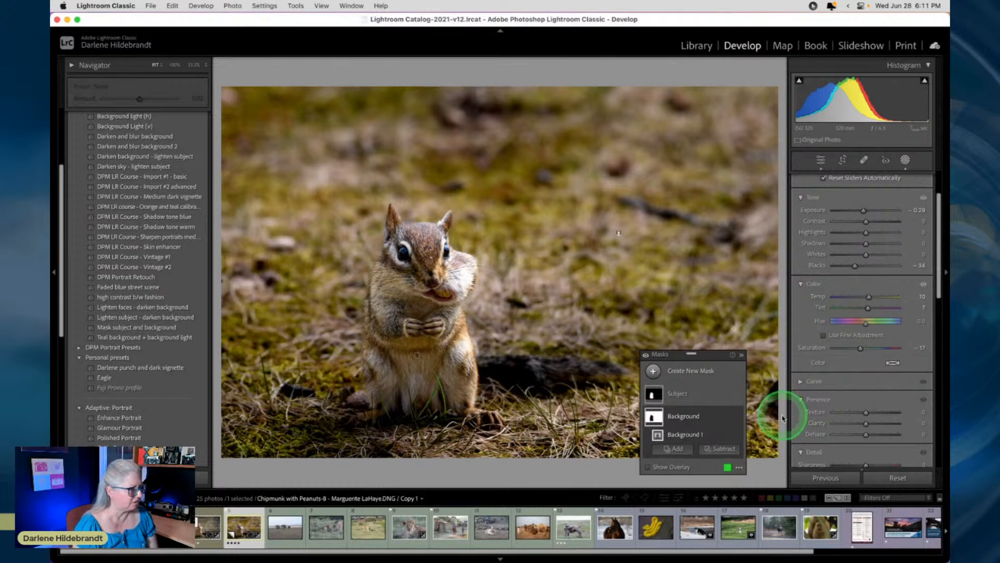
Compare the photo with the Background mask's adjustments hidden and shown.
left_click(738, 417)
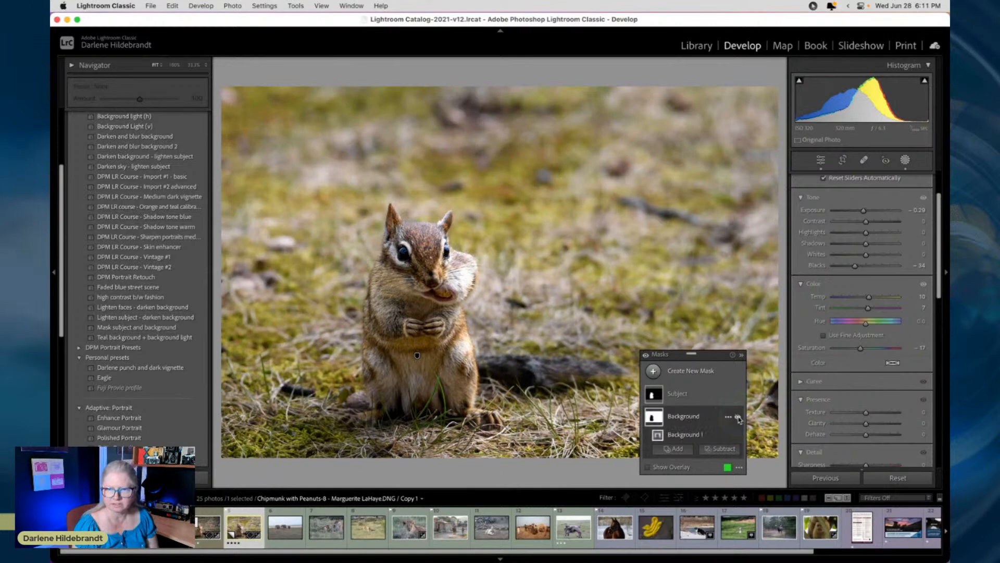
left_click(738, 417)
left_click(737, 417)
left_click(738, 416)
Select the Subject mask and check its coverage of the chipmunk with the color overlay.
left_click(689, 397)
left_click(692, 410)
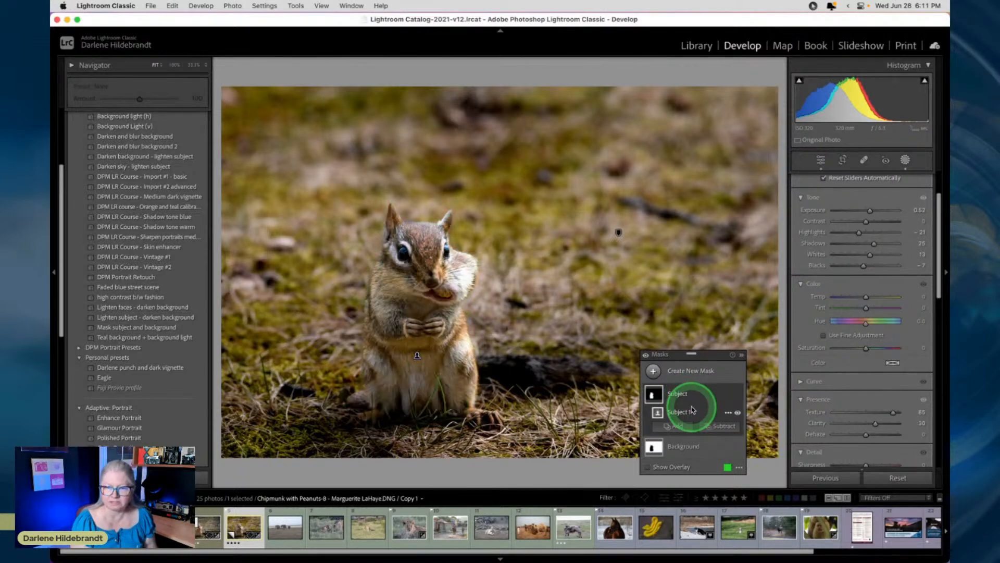
key("o")
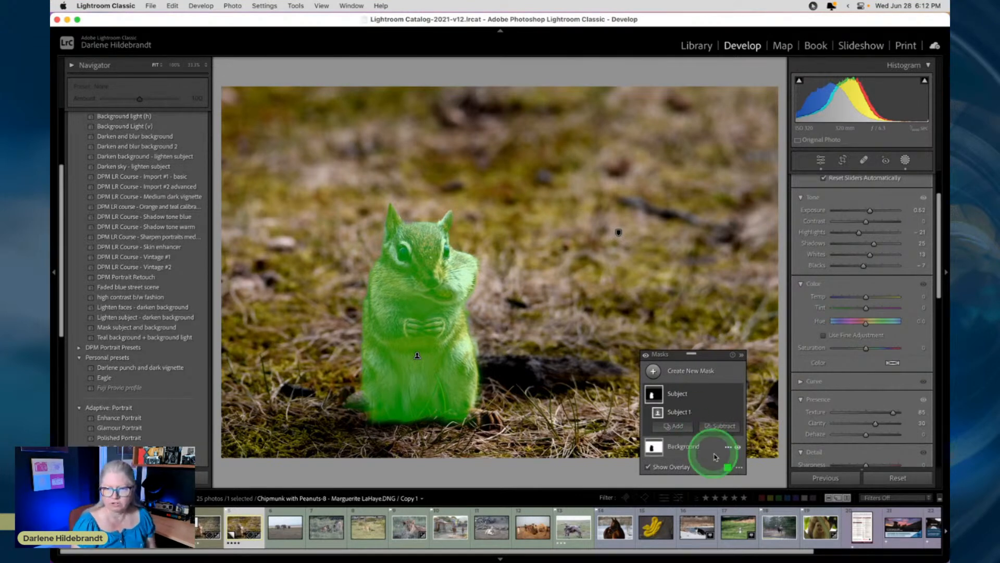
left_click(728, 468)
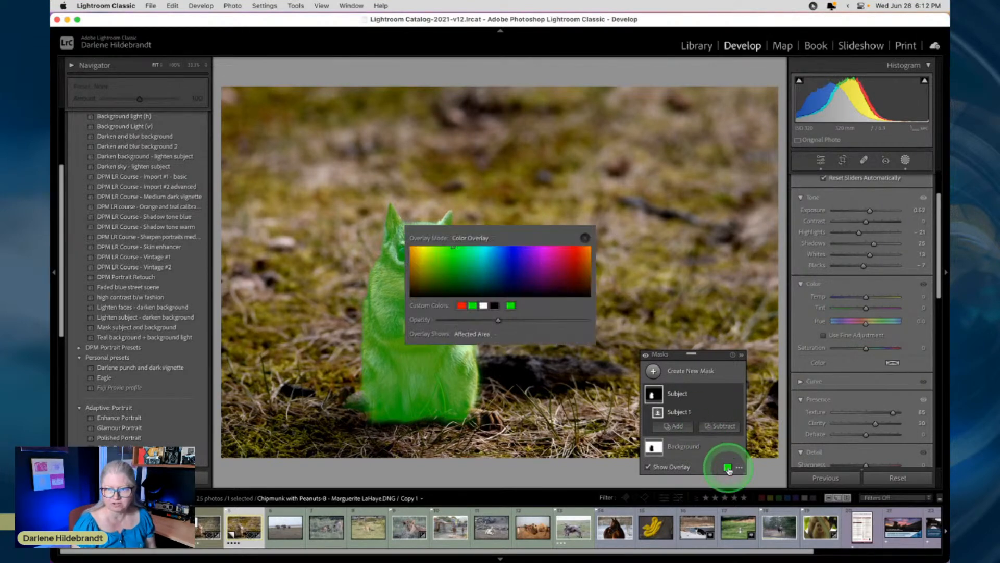
left_click(586, 237)
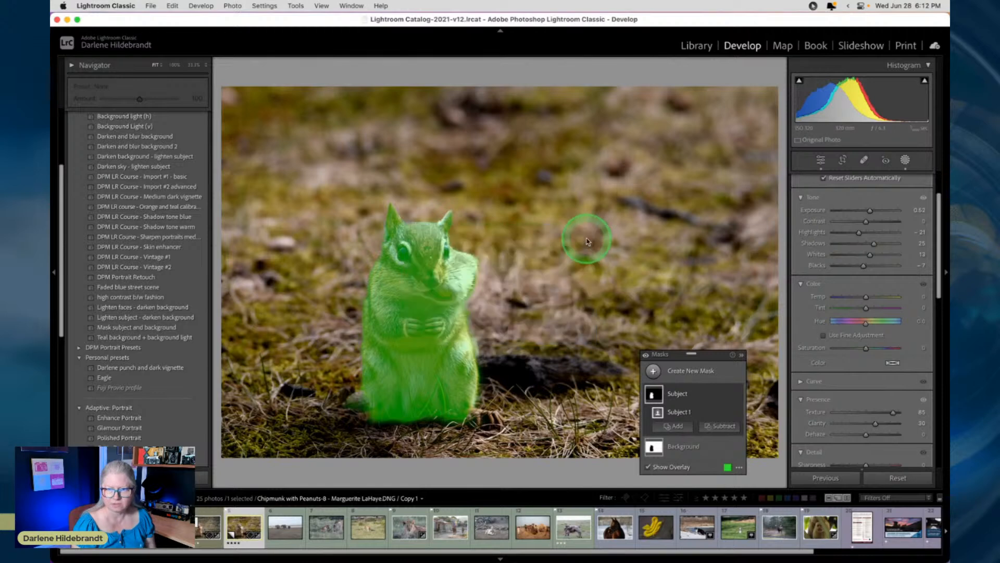
key("o")
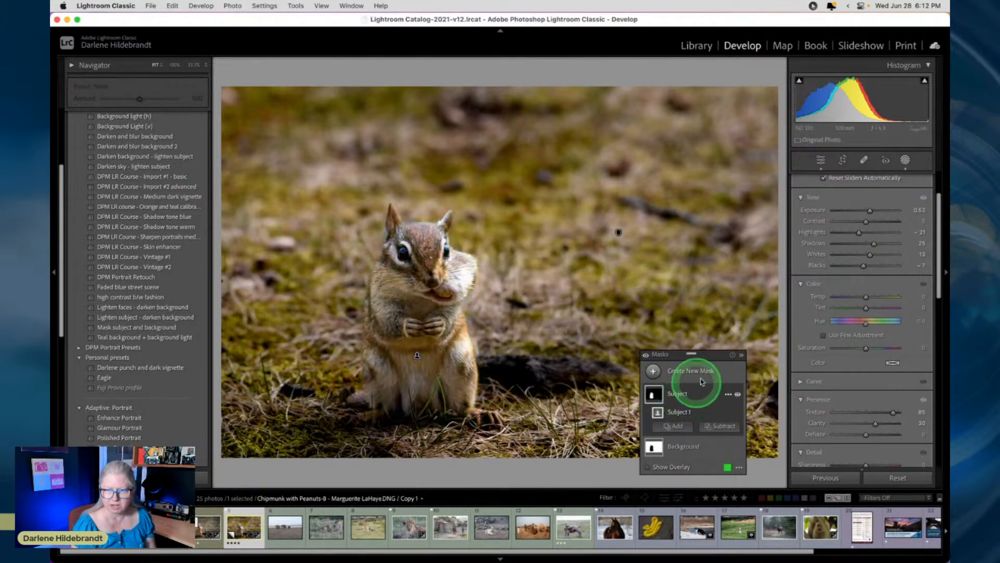
Add the chipmunk's foot on the right side of the photo to the Subject mask with an Objects selection, checking the overlay.
left_click(672, 426)
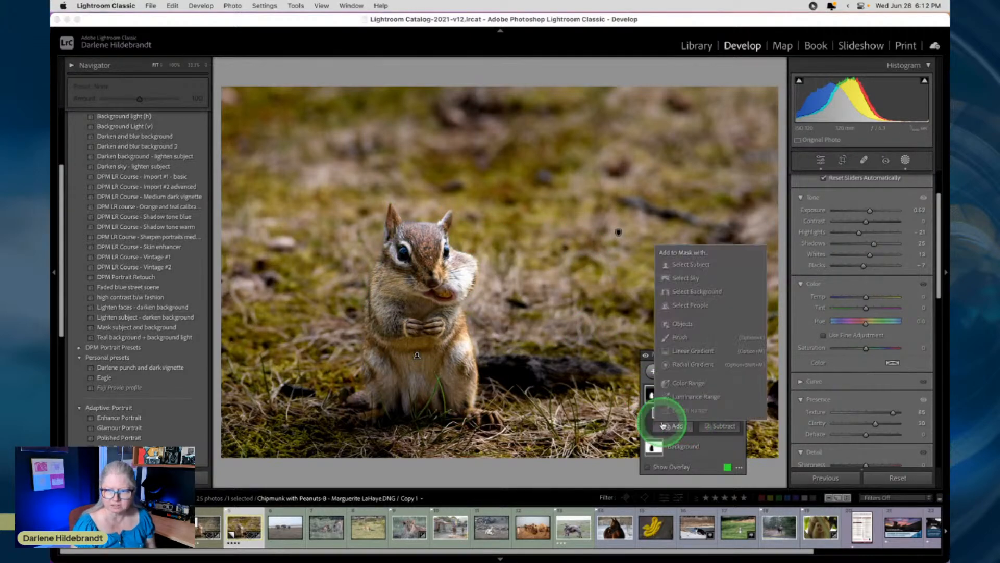
left_click(686, 325)
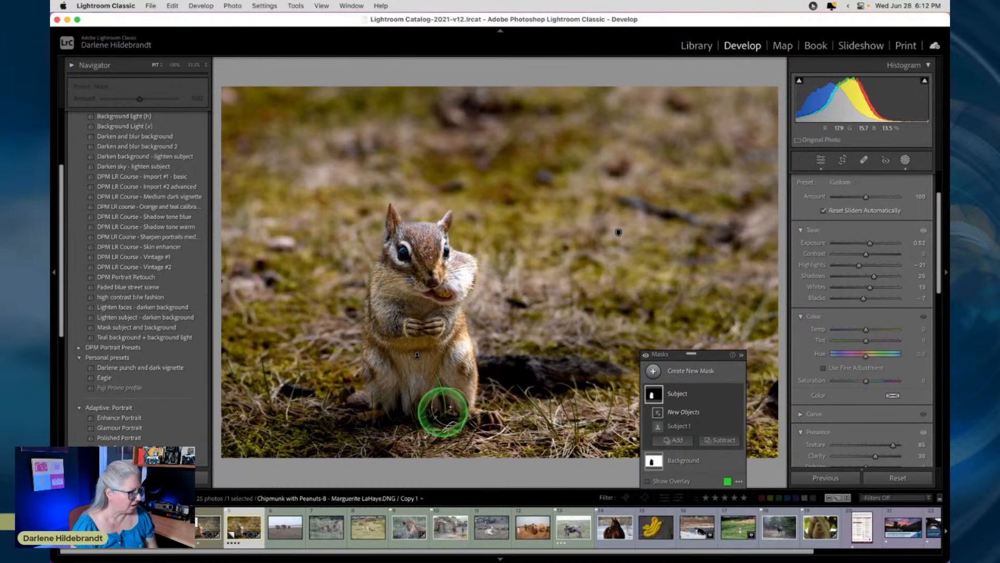
mouse_move(459, 402)
left_mouse_down()
mouse_move(491, 419)
mouse_move(482, 418)
left_mouse_up()
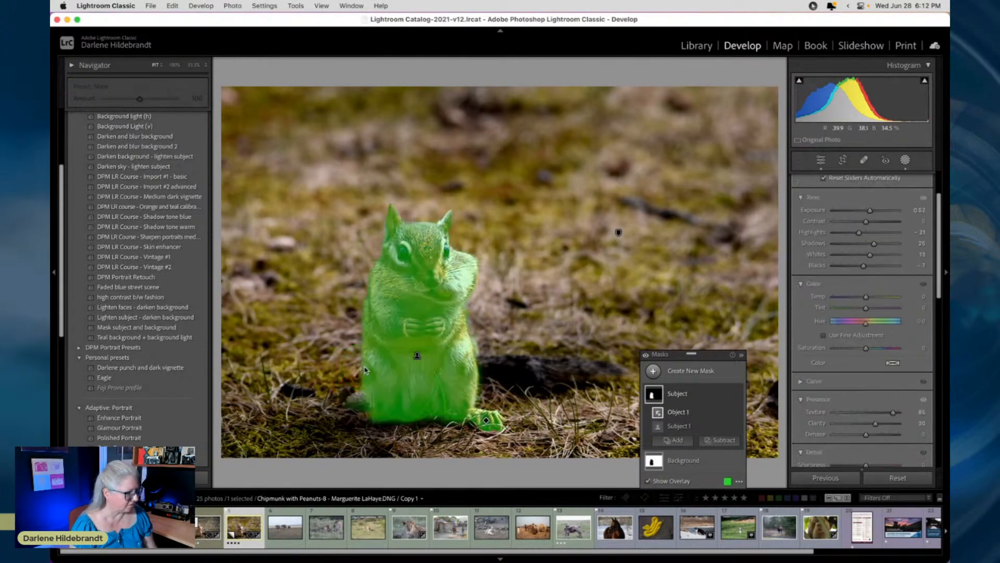
key("o")
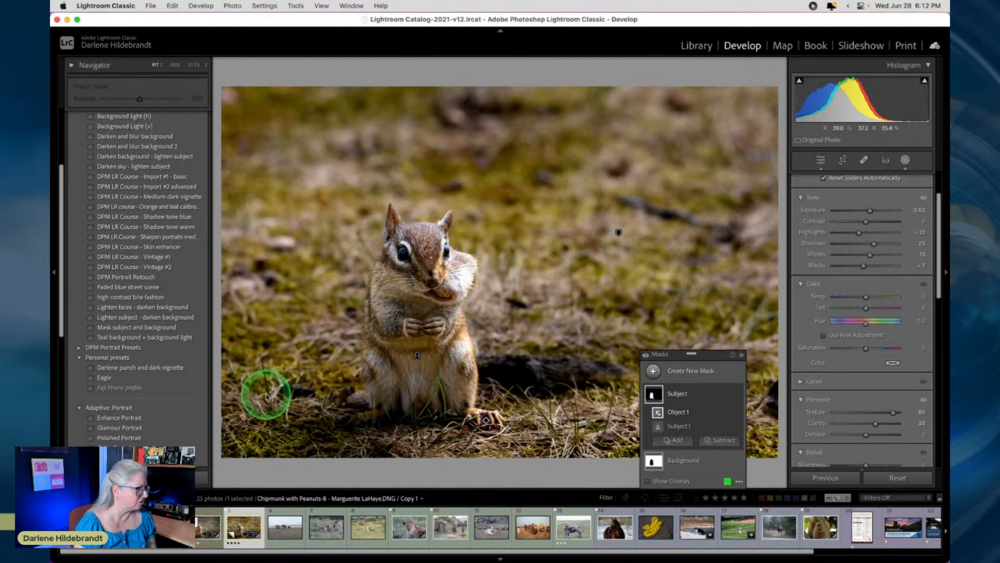
key("o")
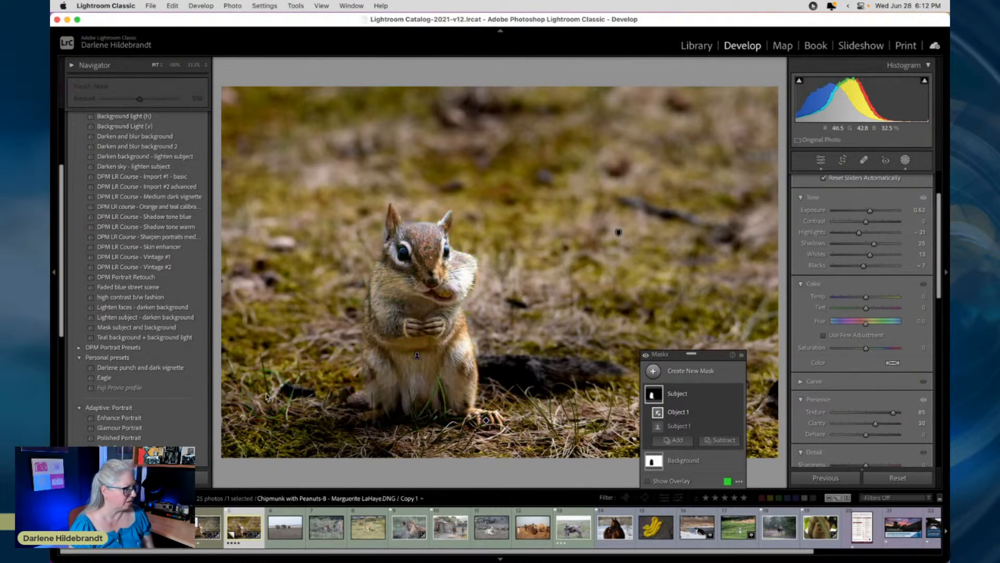
Subtract the same right-hand foot from the Background mask with an Objects selection.
left_click(702, 459)
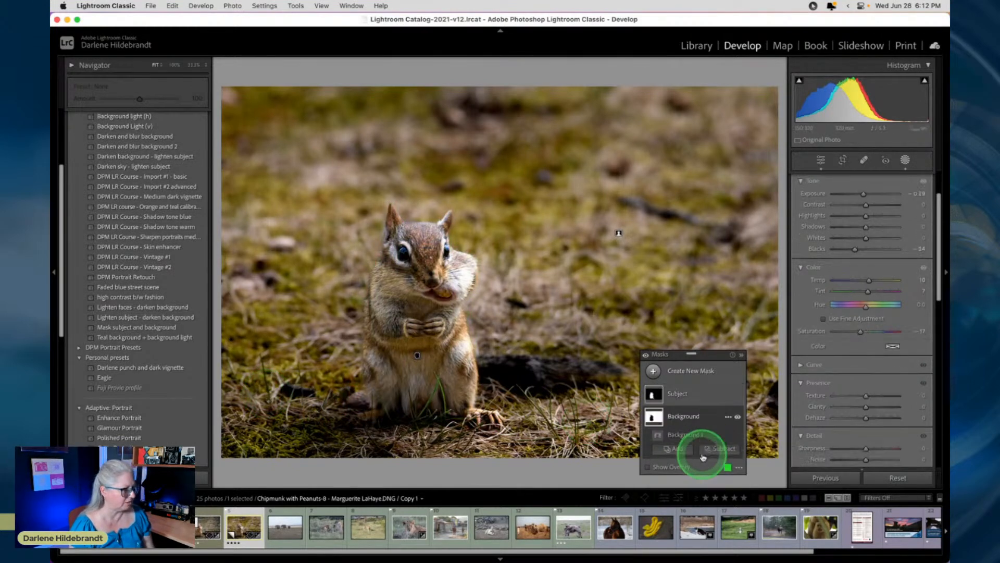
left_click(715, 448)
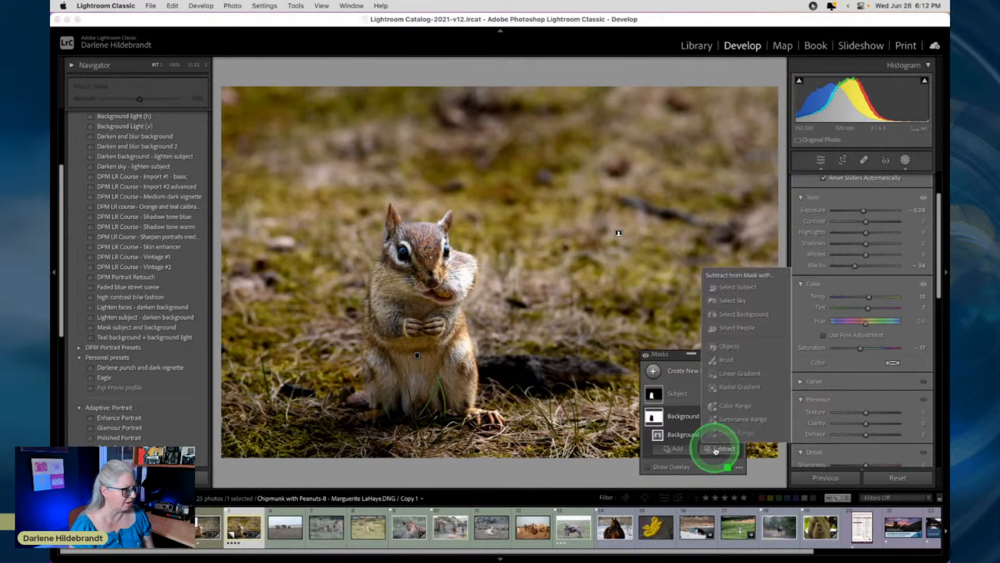
left_click(728, 348)
left_click_drag(462, 409, 500, 416)
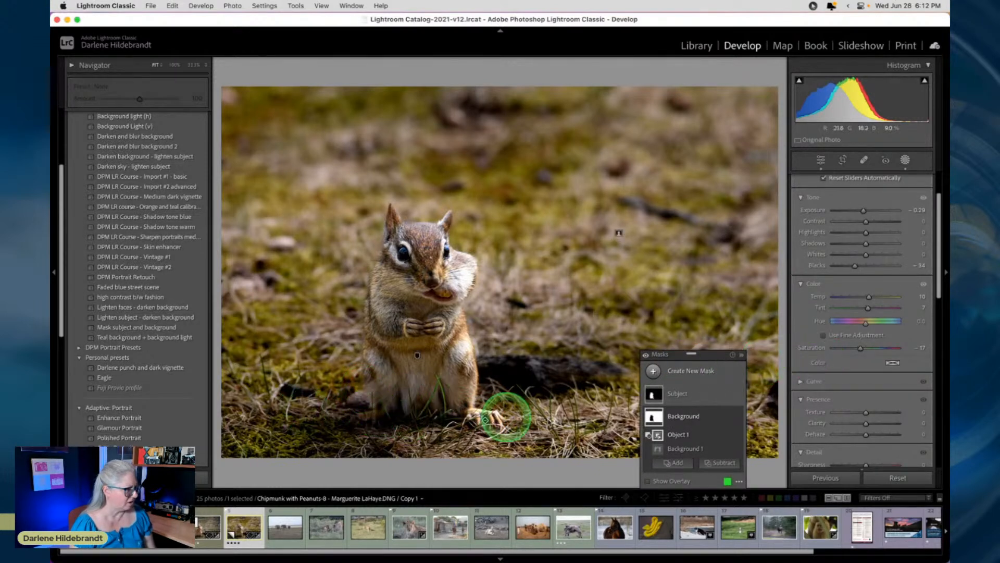
Subtract the chipmunk's foot on the left side of the photo from the Background mask with an Objects selection.
left_click(711, 462)
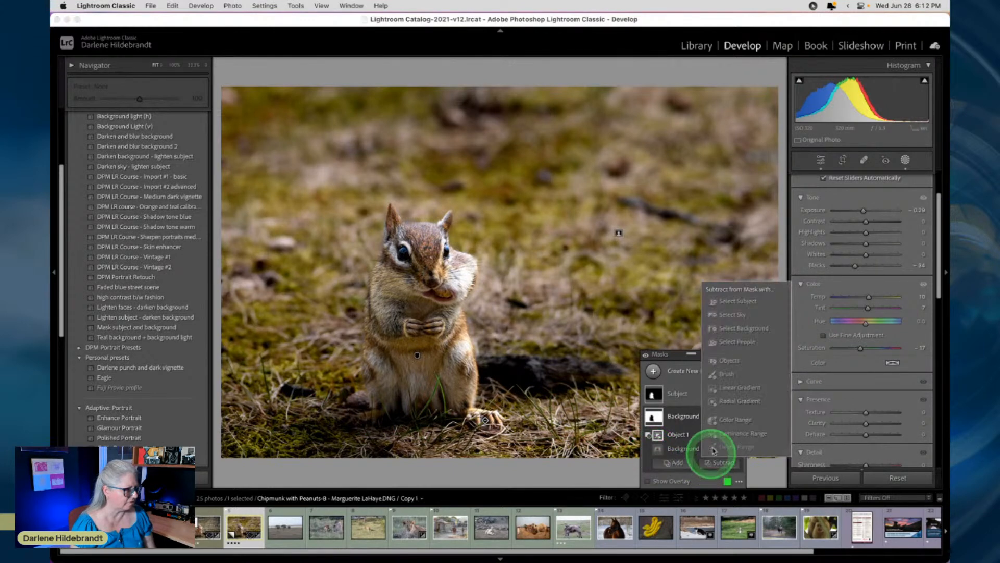
left_click(722, 361)
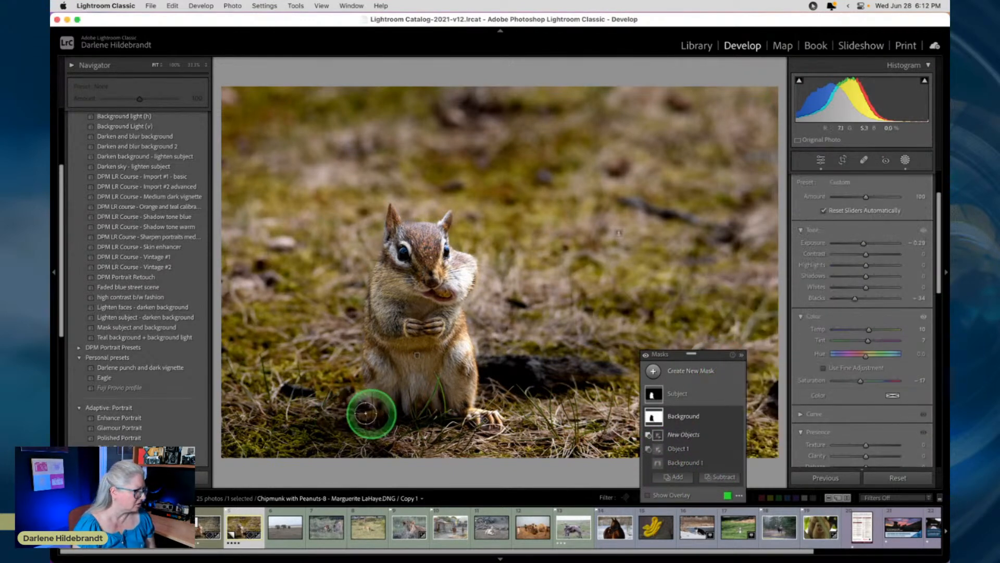
mouse_move(365, 413)
left_mouse_down()
mouse_move(380, 410)
mouse_move(371, 410)
left_mouse_up()
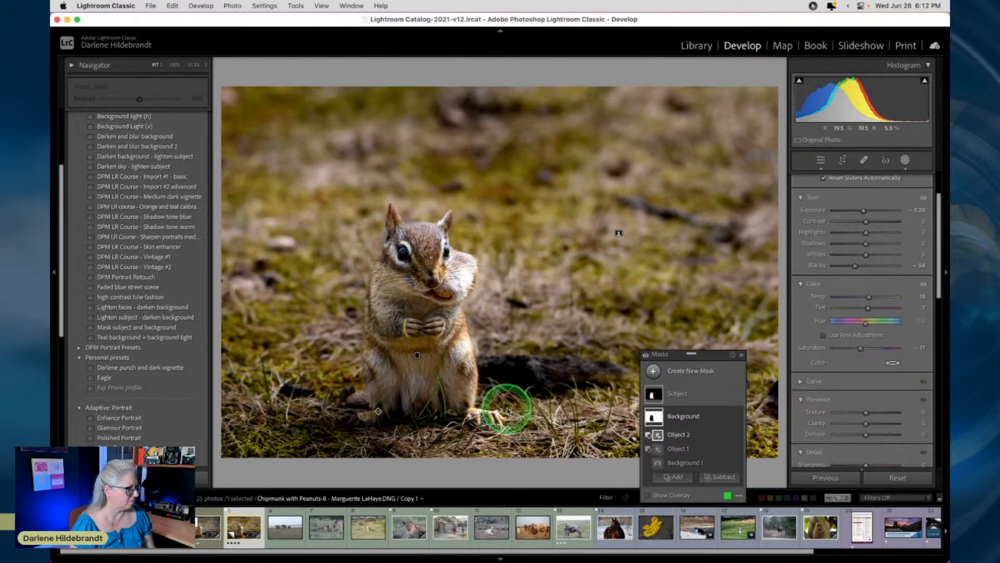
Leave masking and set the photo's overall Whites to +33, Exposure to +0.45 and Highlights to -14, checking for clipping.
left_click(905, 164)
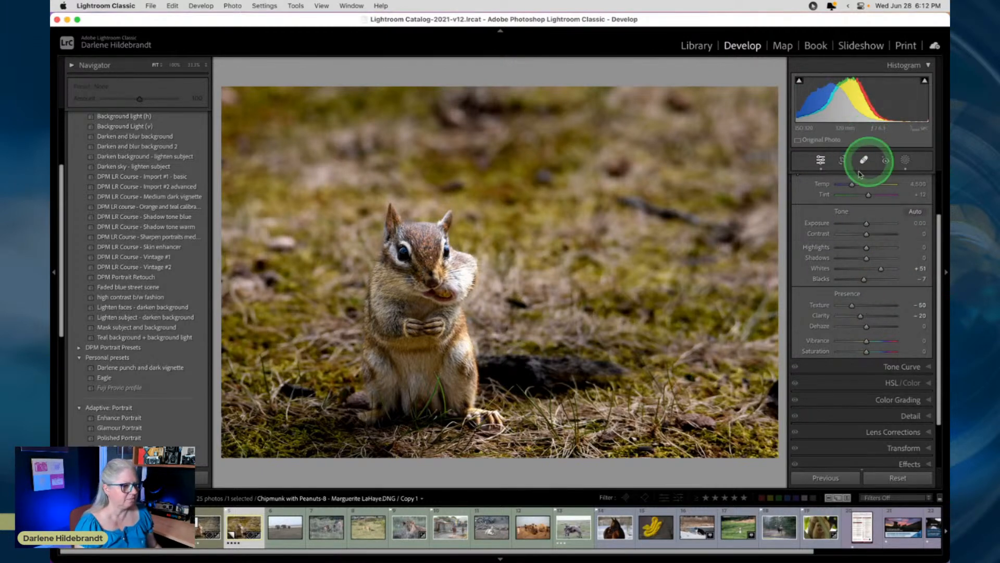
left_click(880, 269, "alt")
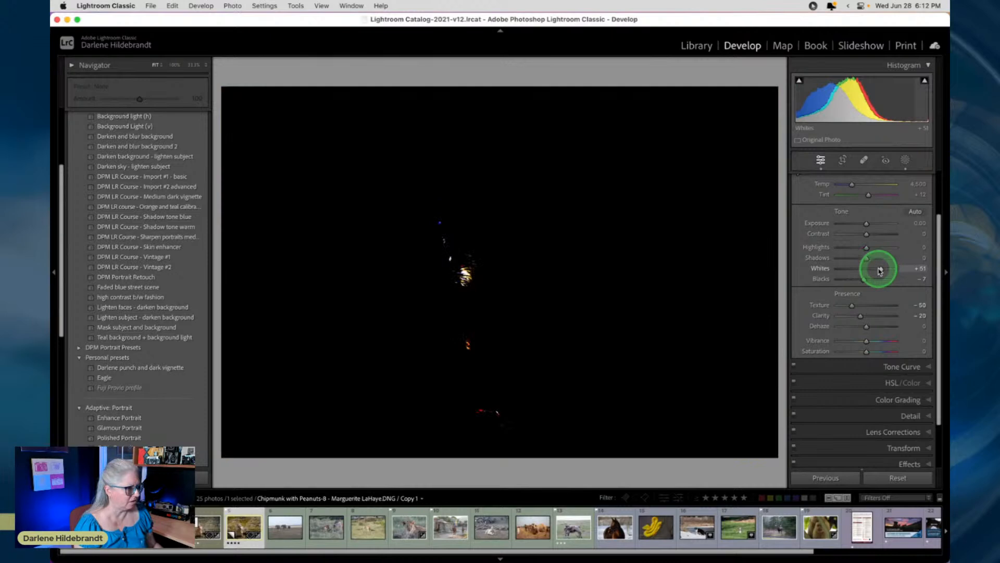
mouse_move(877, 270)
left_mouse_down()
mouse_move(865, 249)
mouse_move(869, 223)
mouse_move(864, 251)
mouse_move(876, 268)
left_mouse_up()
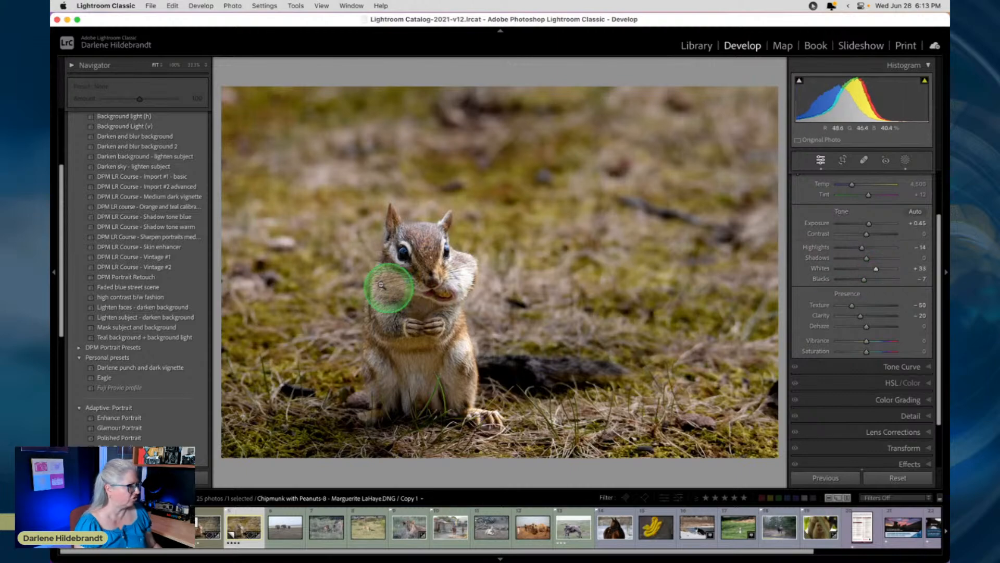
Apply the Edge darken medium preset for a vignette and compare the photo before and after editing.
scroll(148, 219, "up", 5)
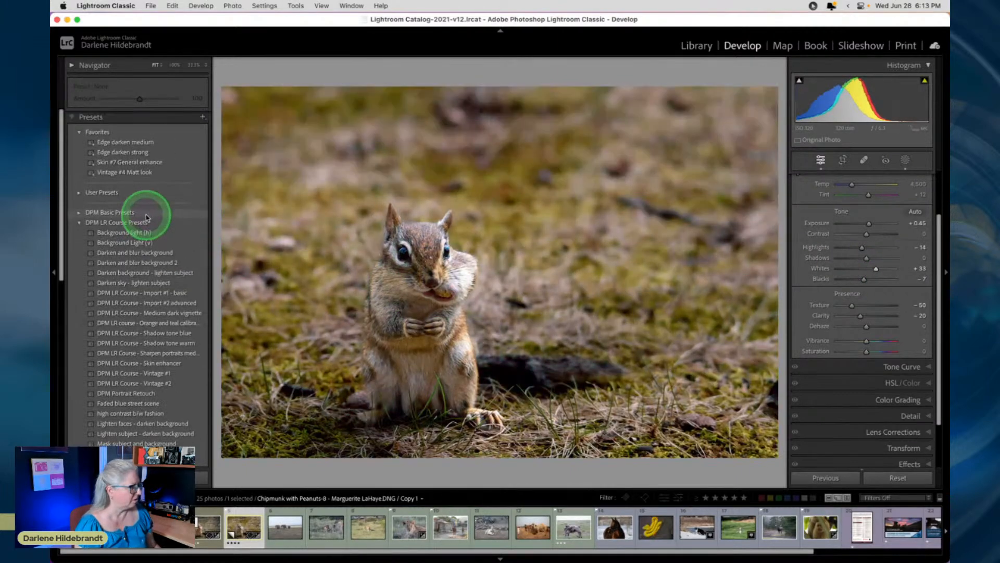
left_click(132, 142)
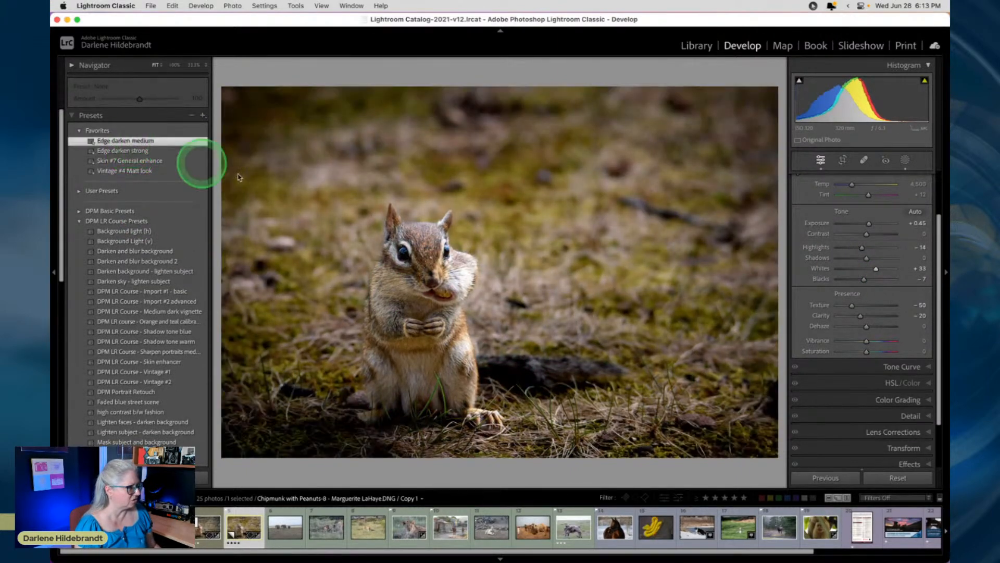
scroll(865, 315, "down", 5)
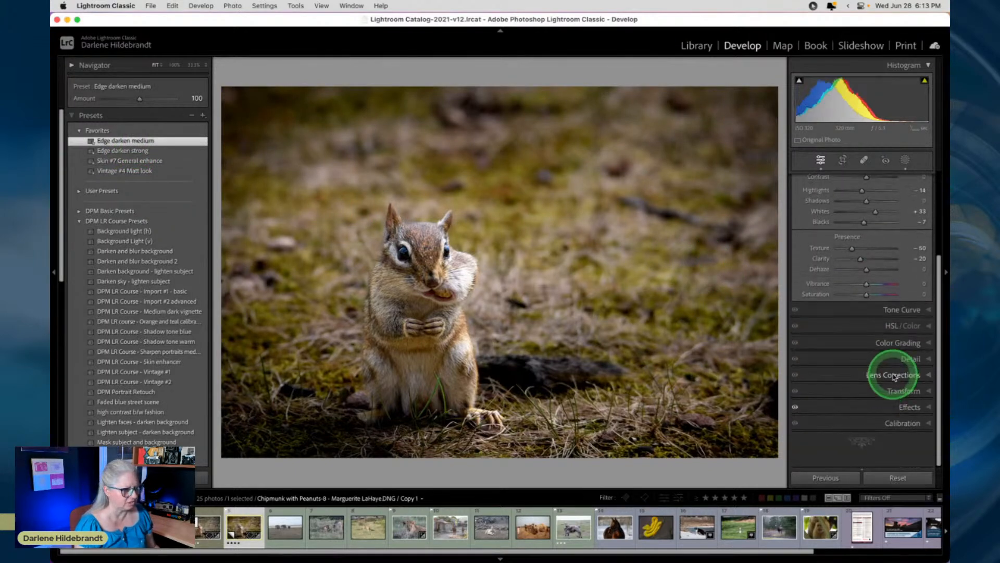
left_click(898, 406)
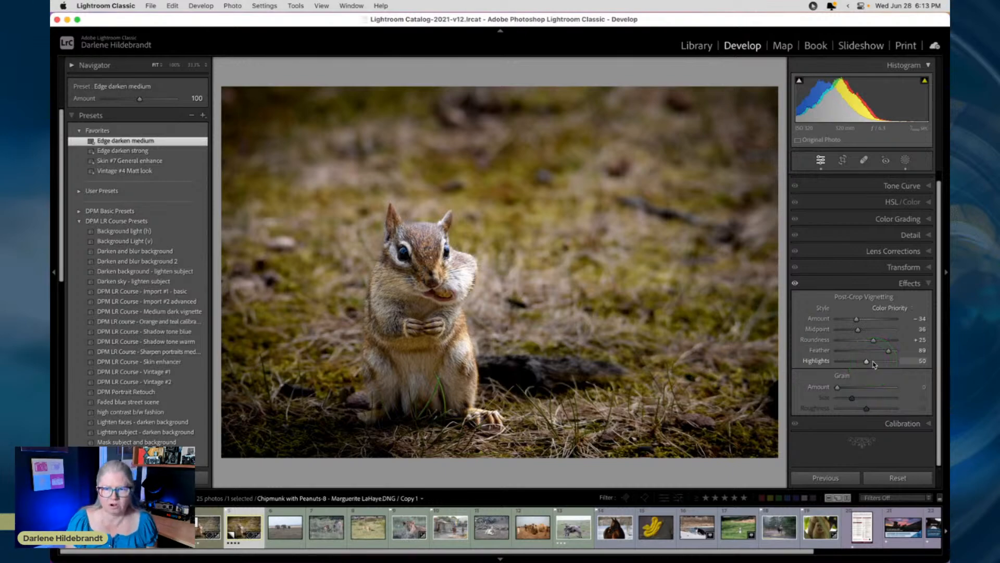
key("backslash")
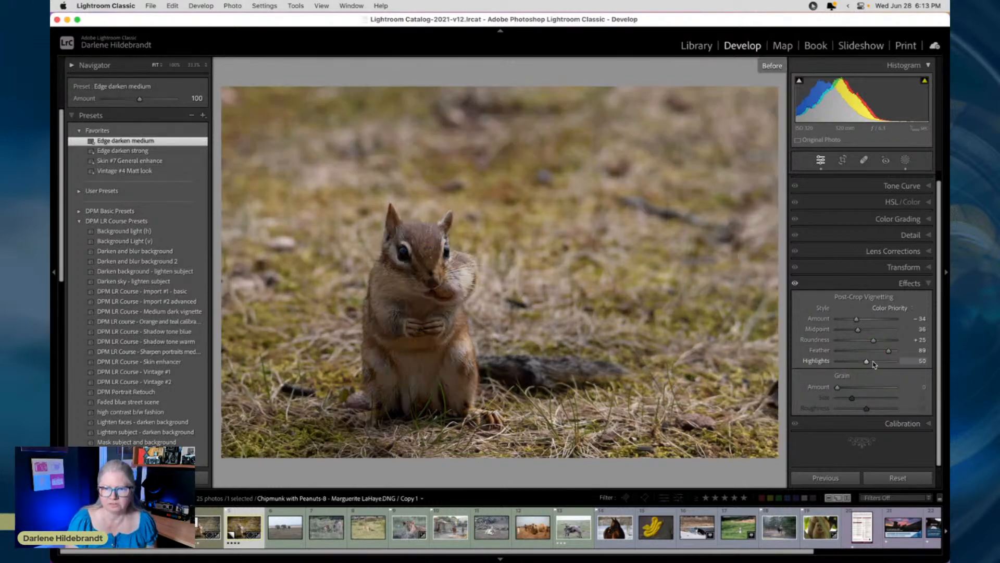
key("backslash")
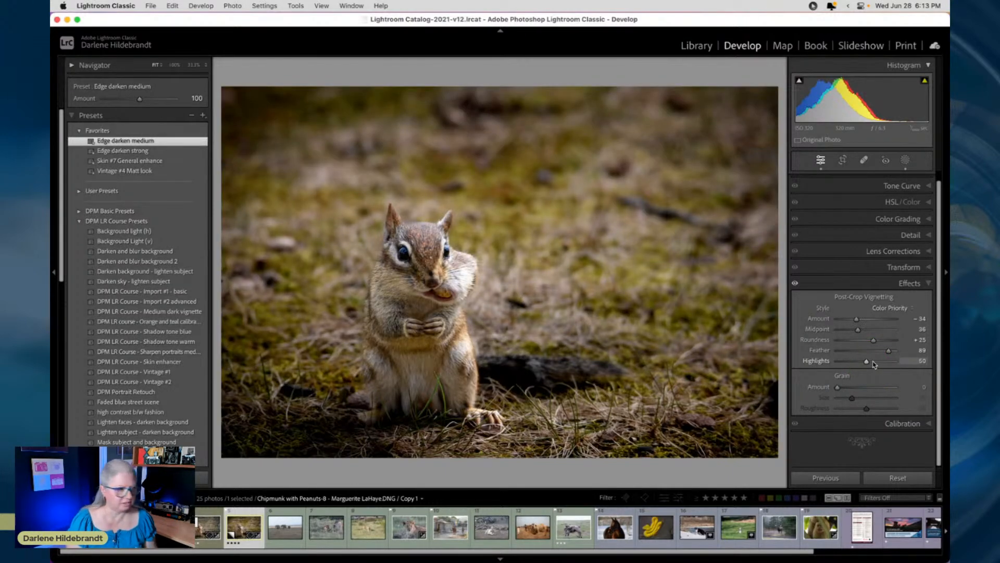
Try the Auto white balance on the whole photo and undo it.
scroll(918, 190, "up", 2)
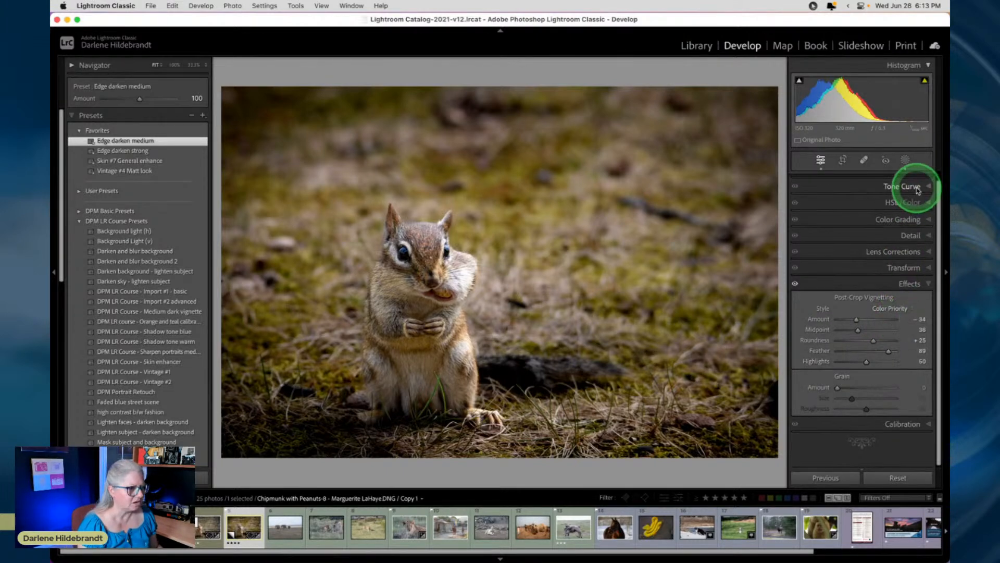
left_click(917, 190)
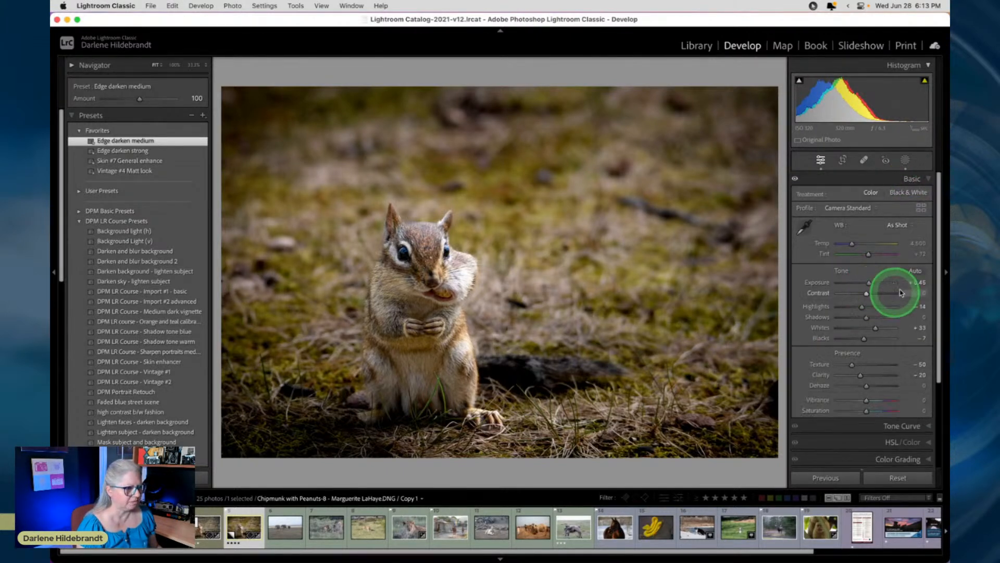
left_click(902, 238)
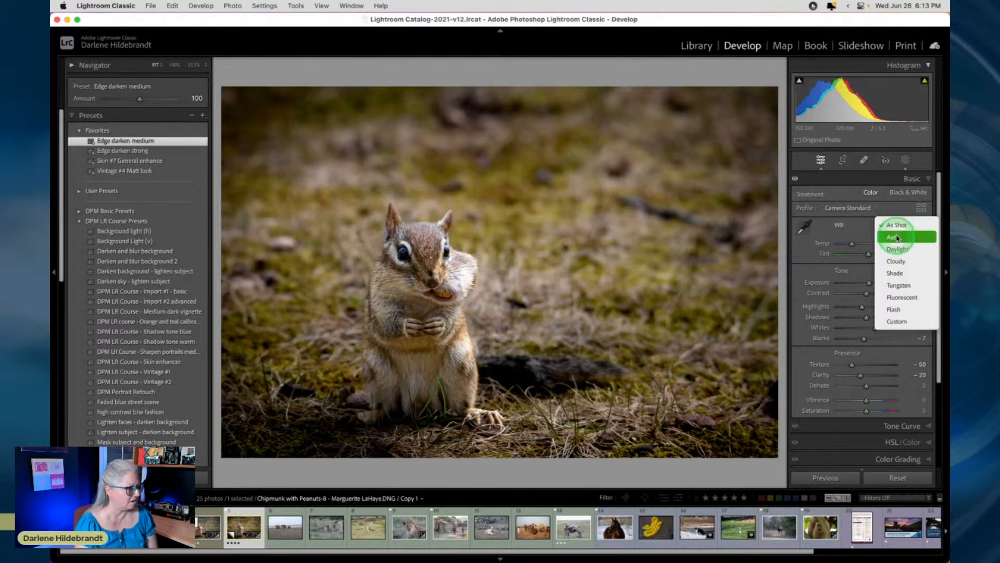
left_click(897, 238)
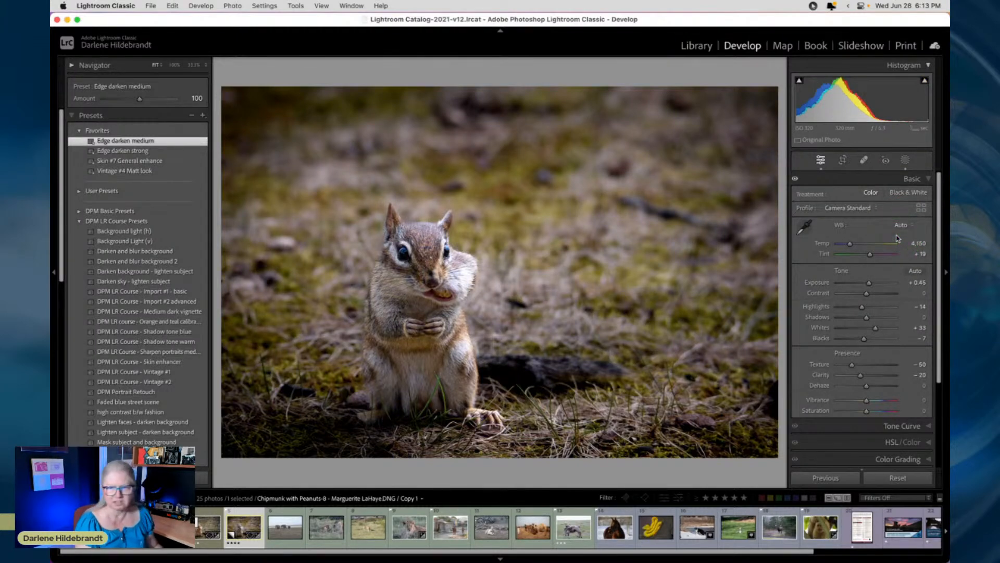
left_click(897, 238)
key("super+z")
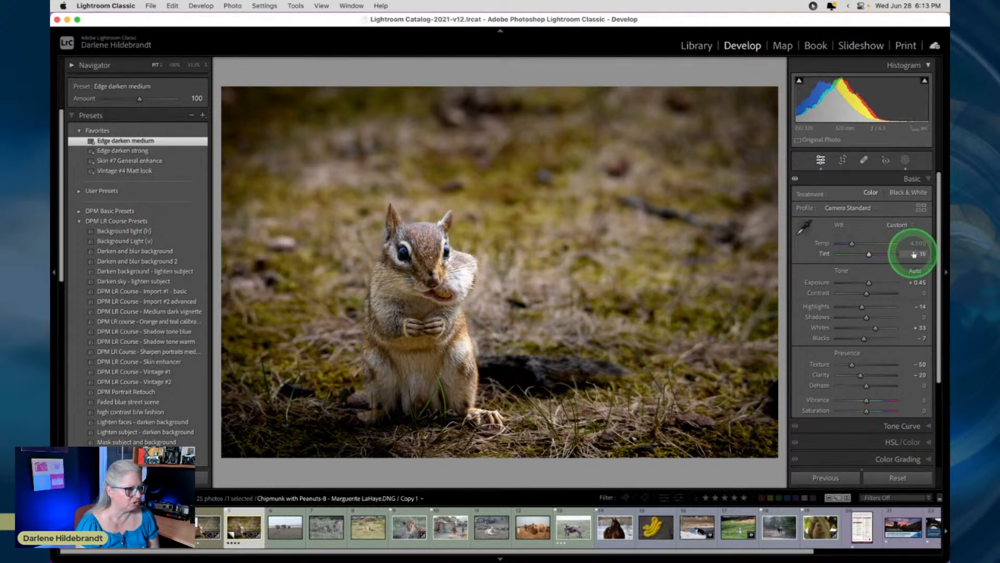
Warm the photo's white balance manually with Temp at about 4,800 and Tint at +15.
left_click_drag(914, 244, 913, 243)
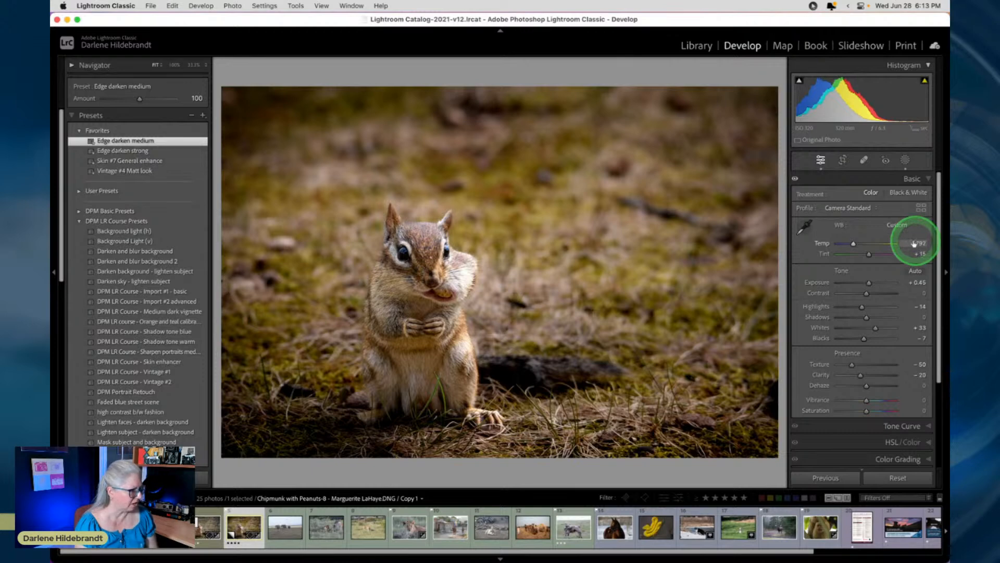
Shift the HSL hues to Orange +7 and Yellow +14, and compare the photo with the HSL adjustments hidden and shown.
scroll(882, 313, "down", 5)
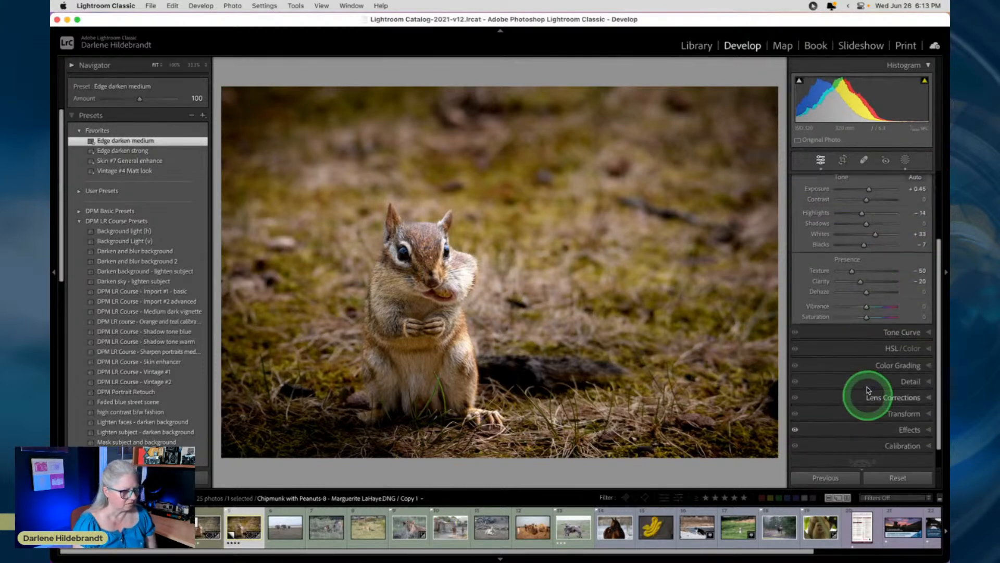
left_click(836, 349)
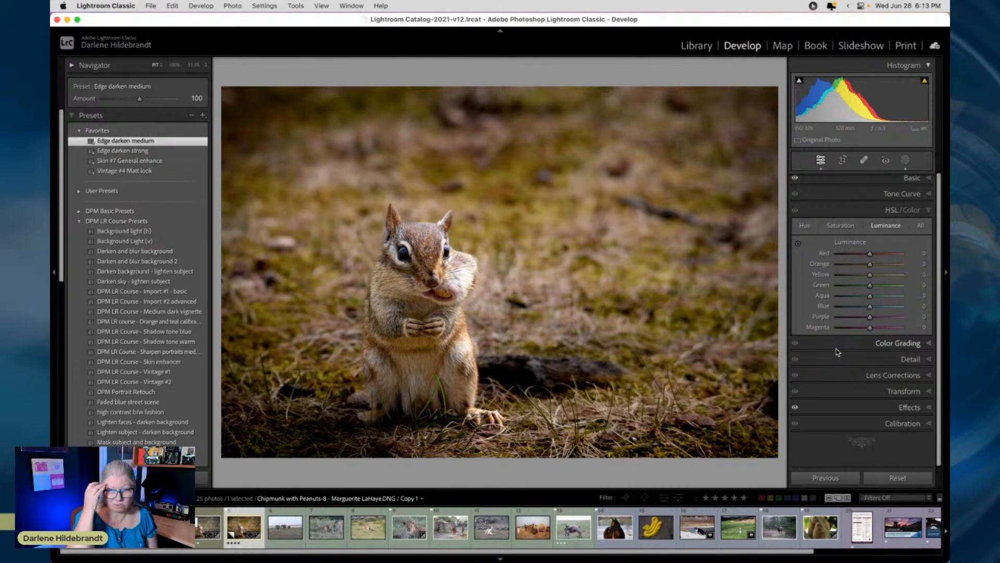
left_click(806, 225)
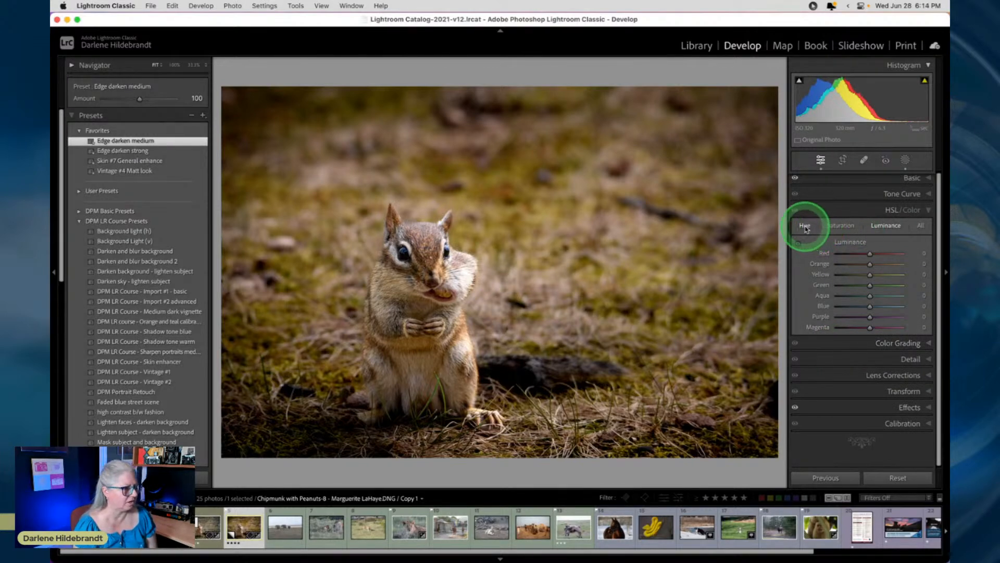
left_click(798, 243)
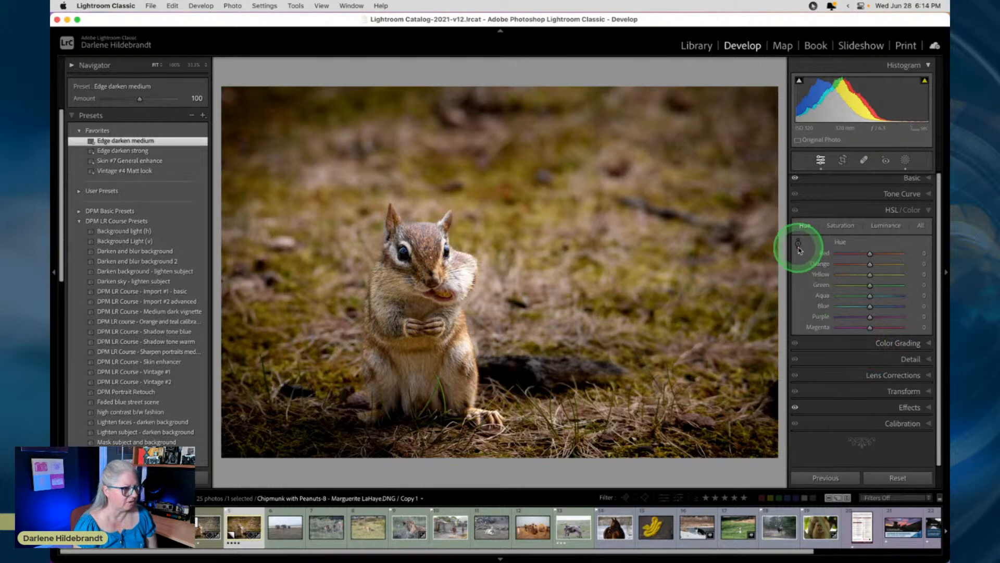
left_click(625, 408)
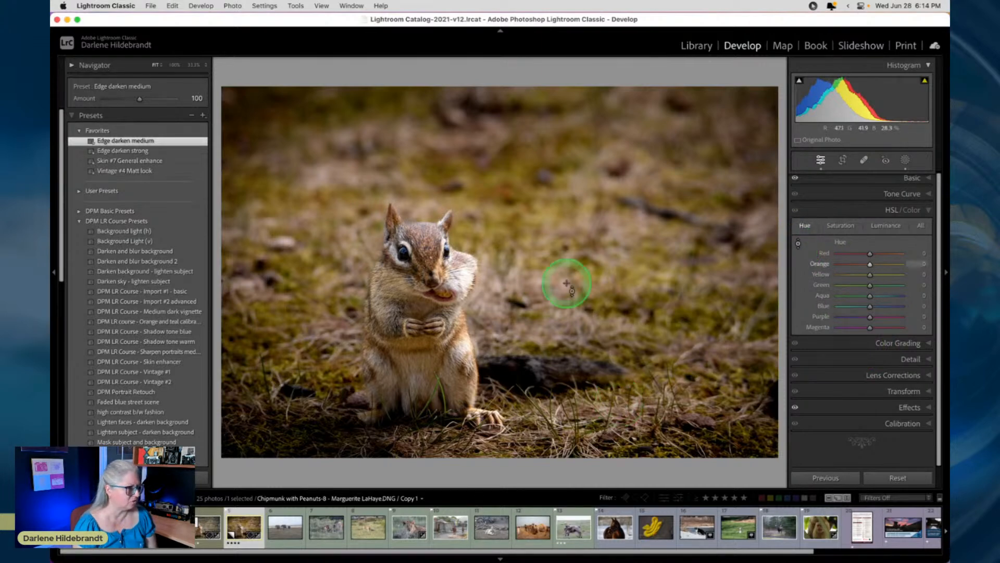
mouse_move(495, 179)
left_mouse_down()
mouse_move(498, 152)
mouse_move(498, 252)
mouse_move(496, 154)
mouse_move(513, 268)
mouse_move(505, 142)
mouse_move(513, 182)
left_mouse_up()
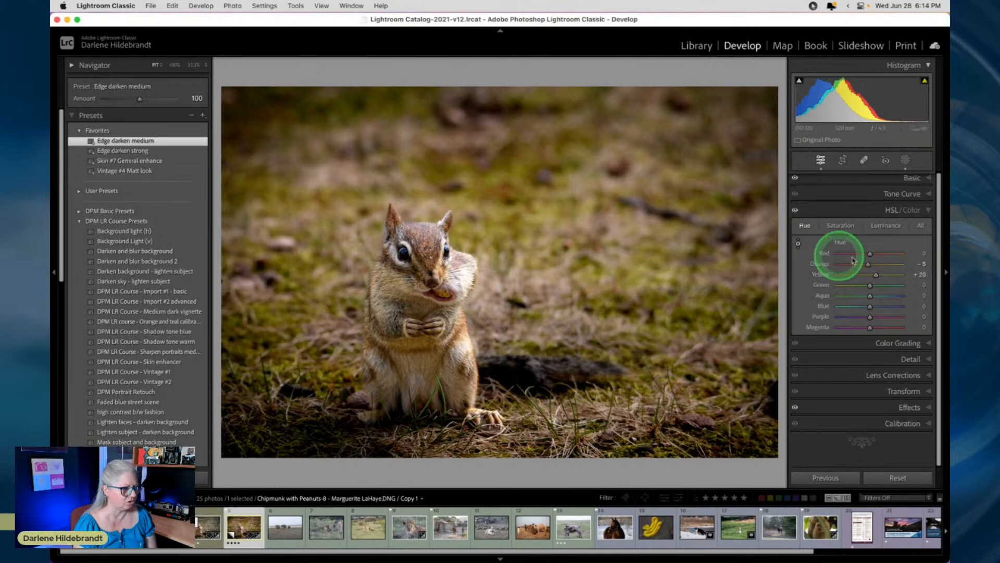
left_click_drag(868, 265, 875, 275)
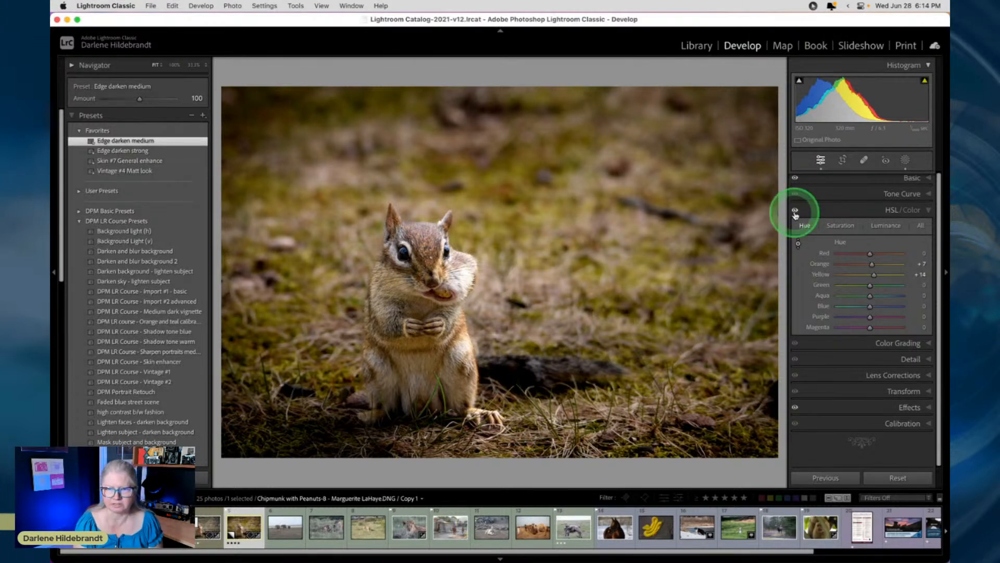
left_click(796, 211)
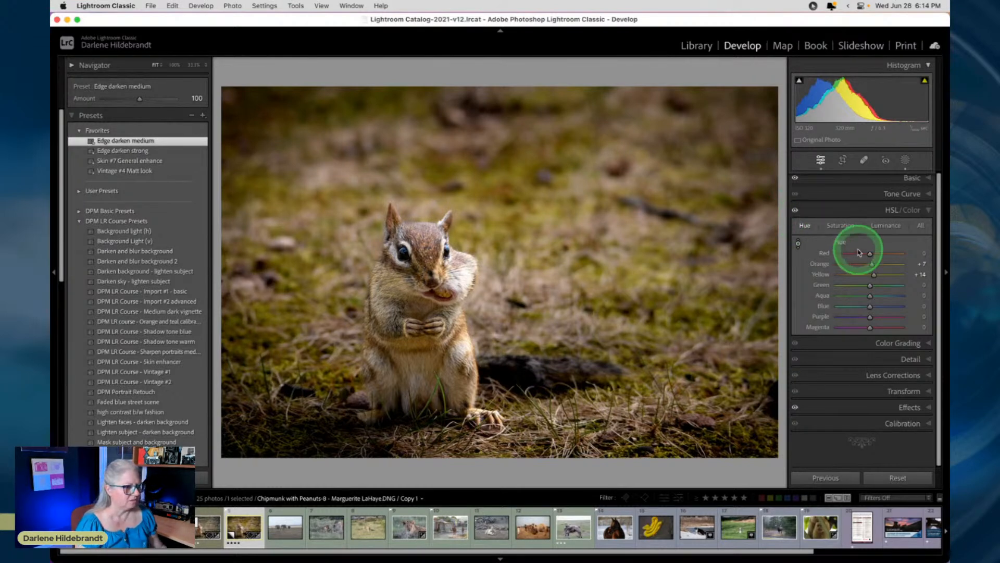
left_click(860, 343)
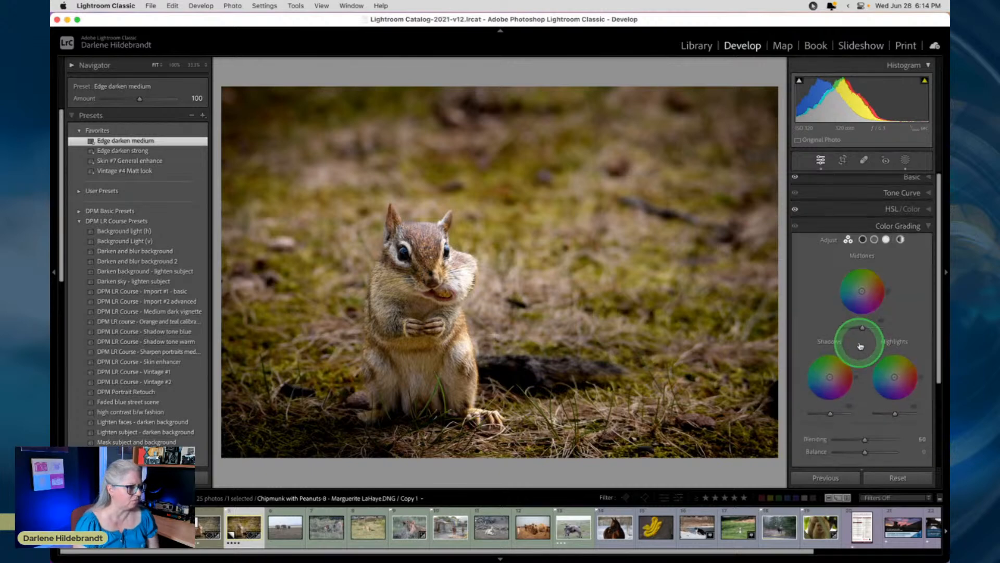
scroll(860, 346, "down", 3)
scroll(858, 346, "up", 2)
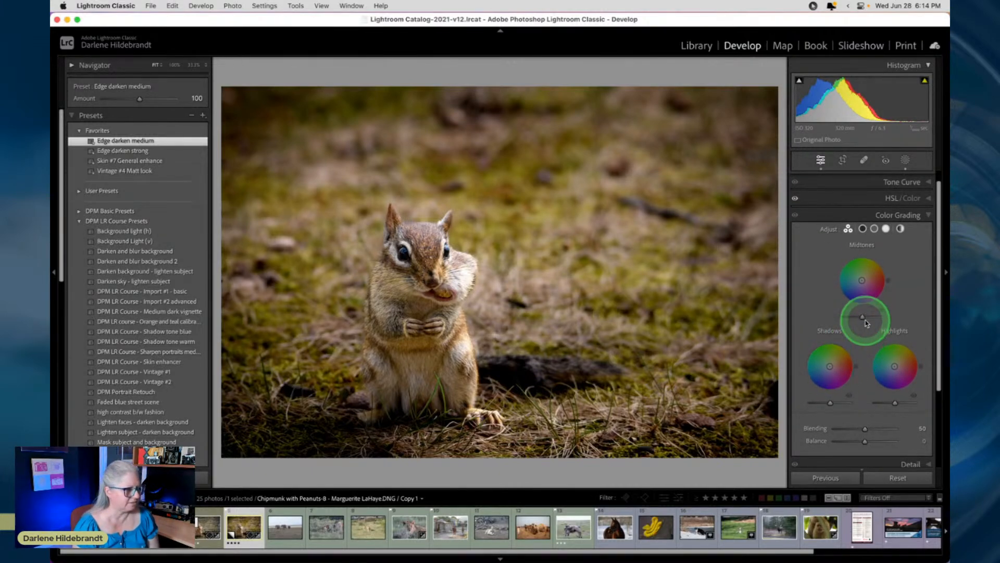
scroll(865, 313, "up", 2)
left_click(913, 180)
In the Background mask, lower the blue channel of the Curve with a point at Input 182, Output 165.
left_click(905, 161)
left_click(707, 417)
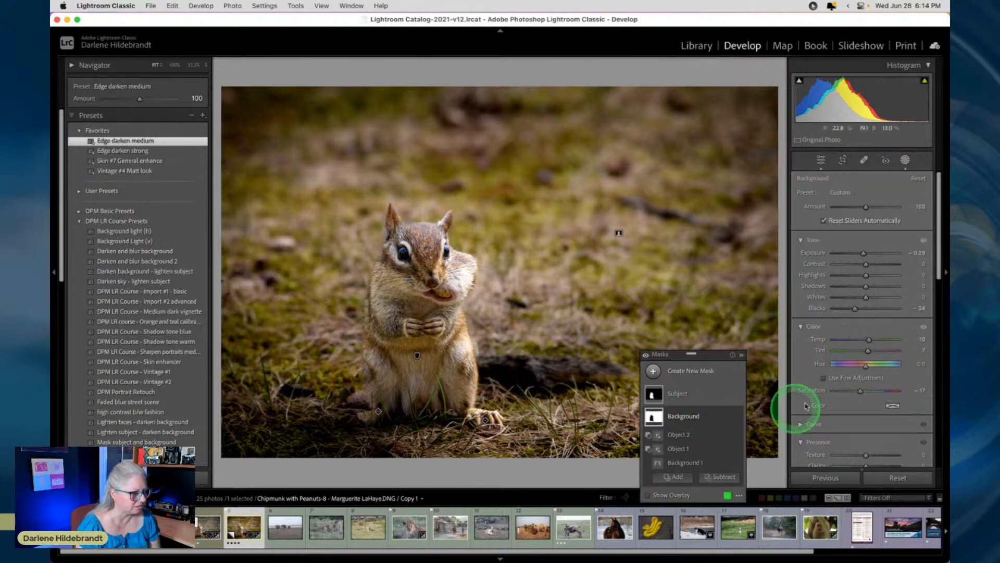
scroll(847, 340, "down", 5)
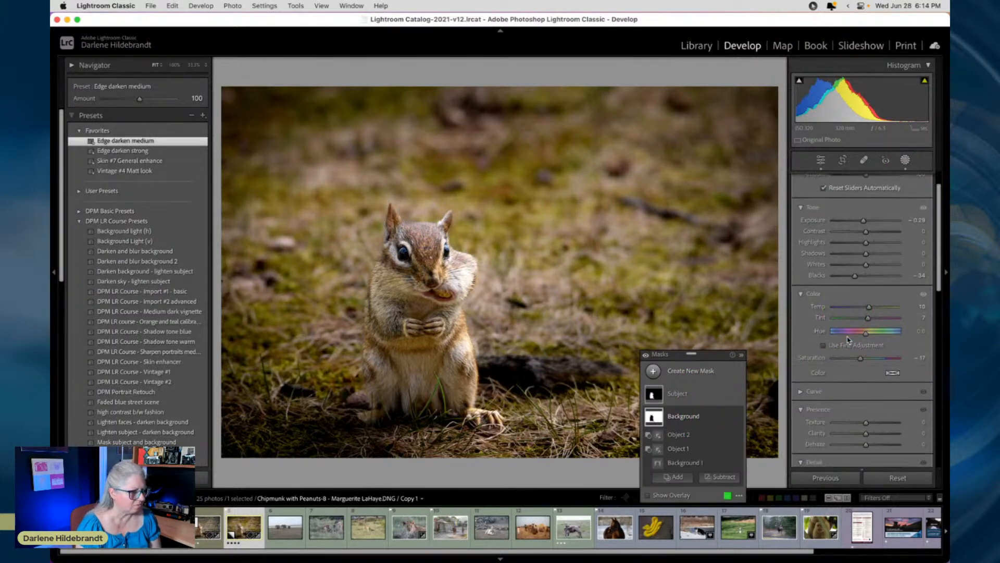
scroll(848, 340, "down", 3)
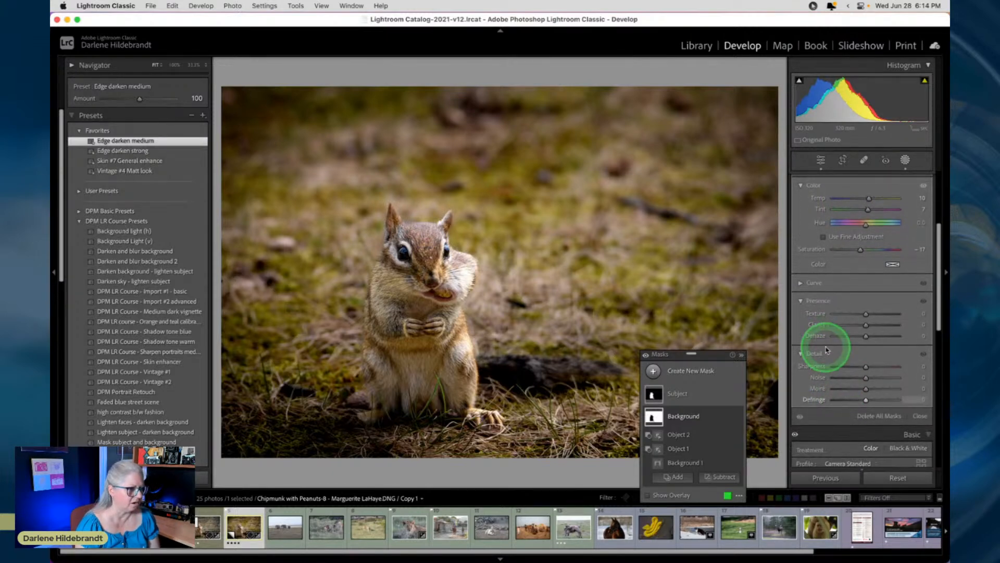
left_click(801, 284)
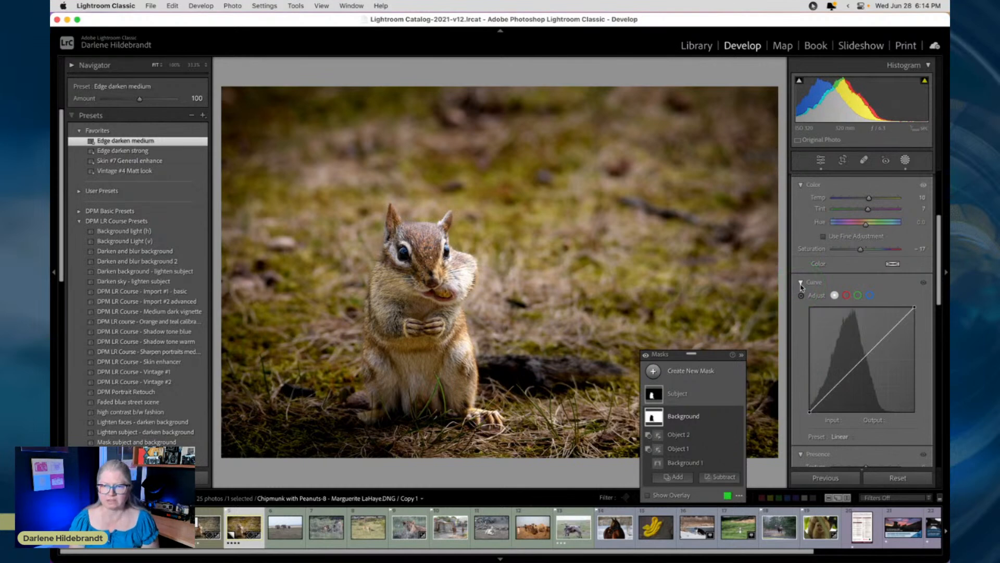
left_click(858, 294)
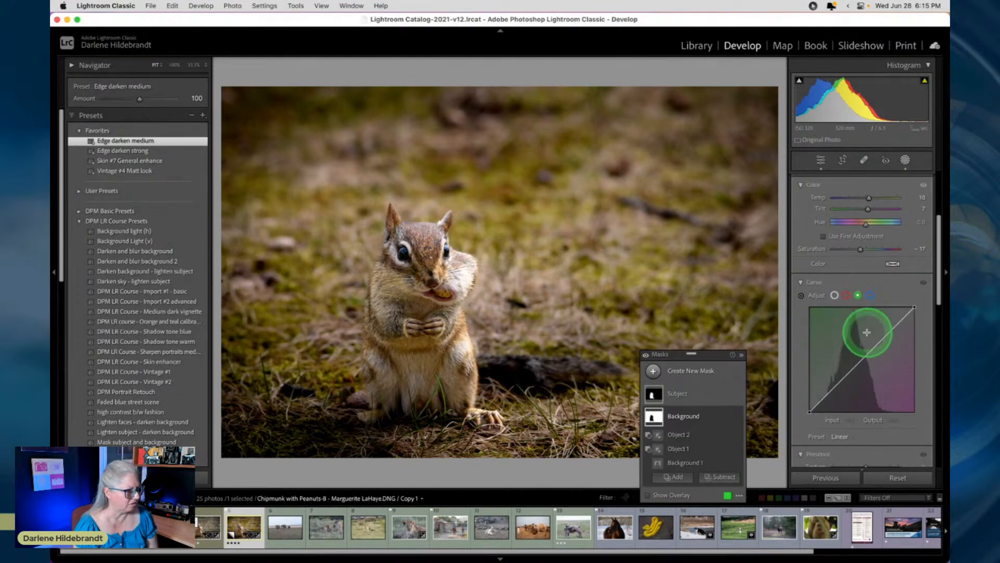
left_click(869, 295)
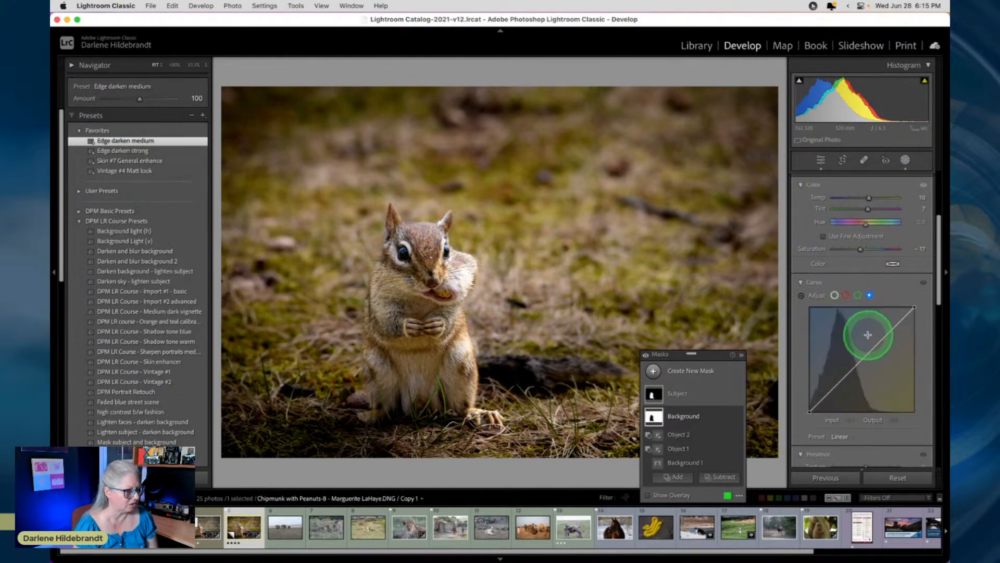
mouse_move(878, 343)
left_mouse_down()
mouse_move(882, 353)
mouse_move(859, 331)
mouse_move(885, 346)
left_mouse_up()
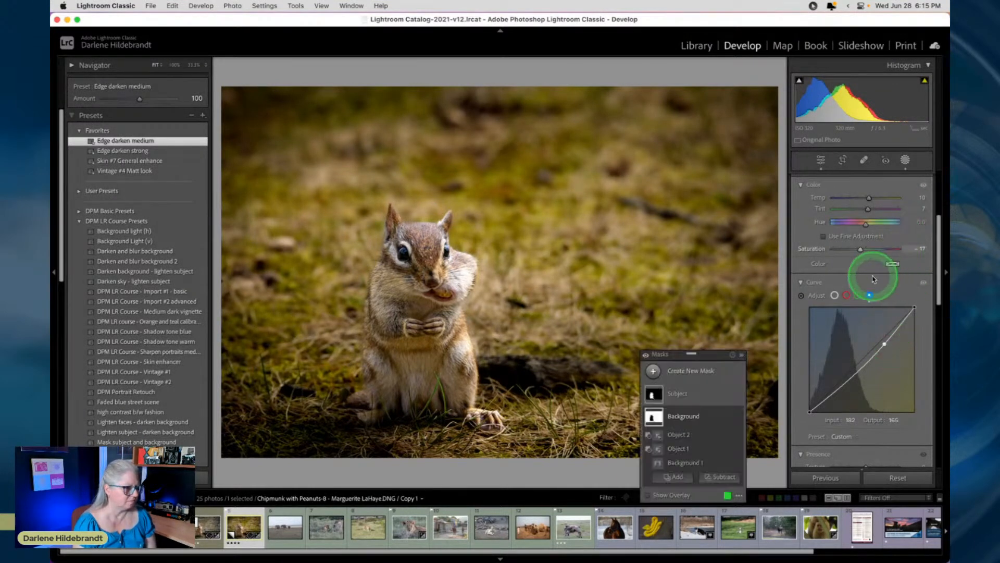
In the Background mask, raise the red channel of the Curve with a point at Input 53, Output 60.
left_click(846, 295)
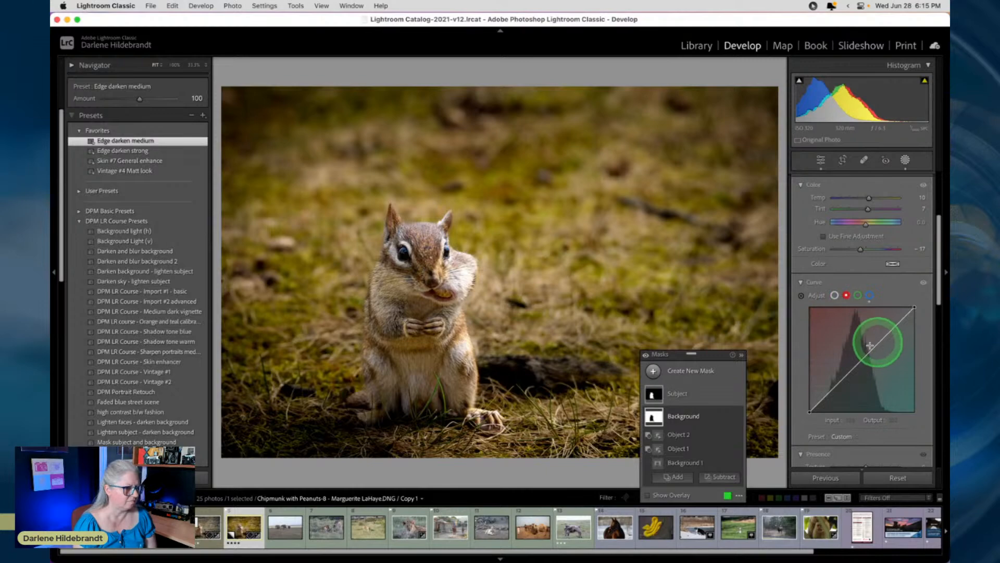
left_click(830, 386)
mouse_move(830, 385)
left_mouse_down()
mouse_move(842, 402)
mouse_move(835, 392)
left_mouse_up()
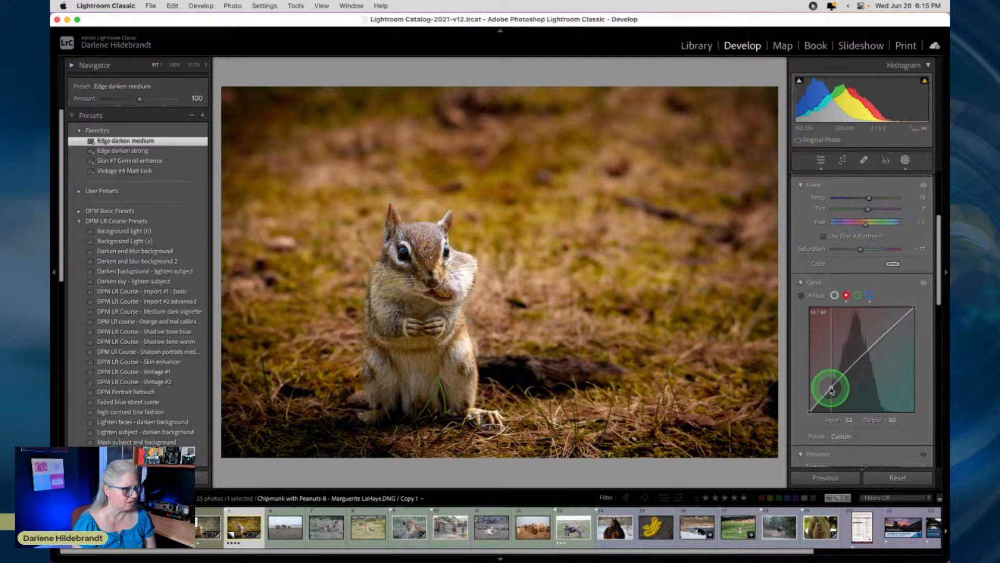
left_click_drag(831, 389, 831, 388)
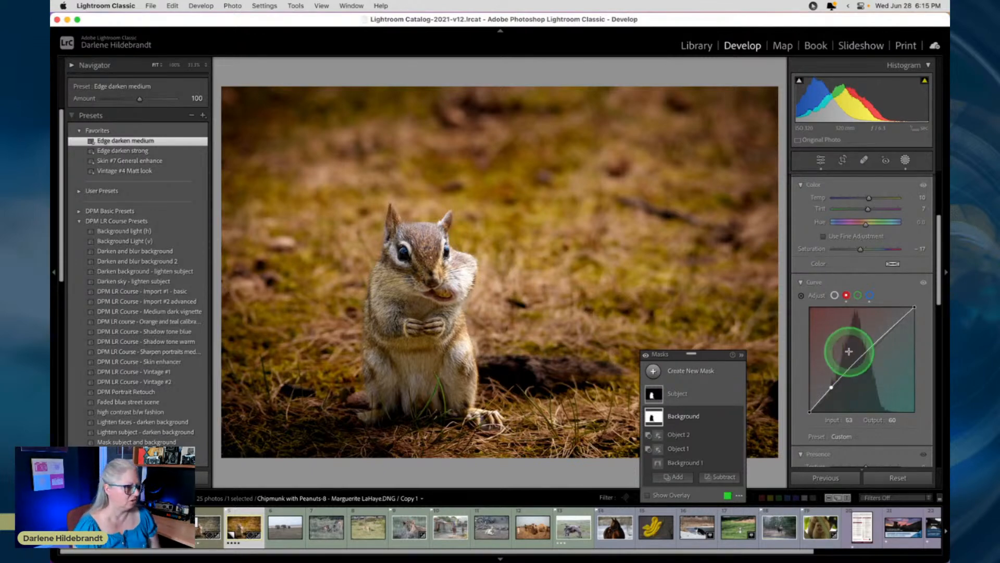
Readjust the blue channel's point on the Background mask's Curve to about Input 175, Output 168.
left_click(857, 295)
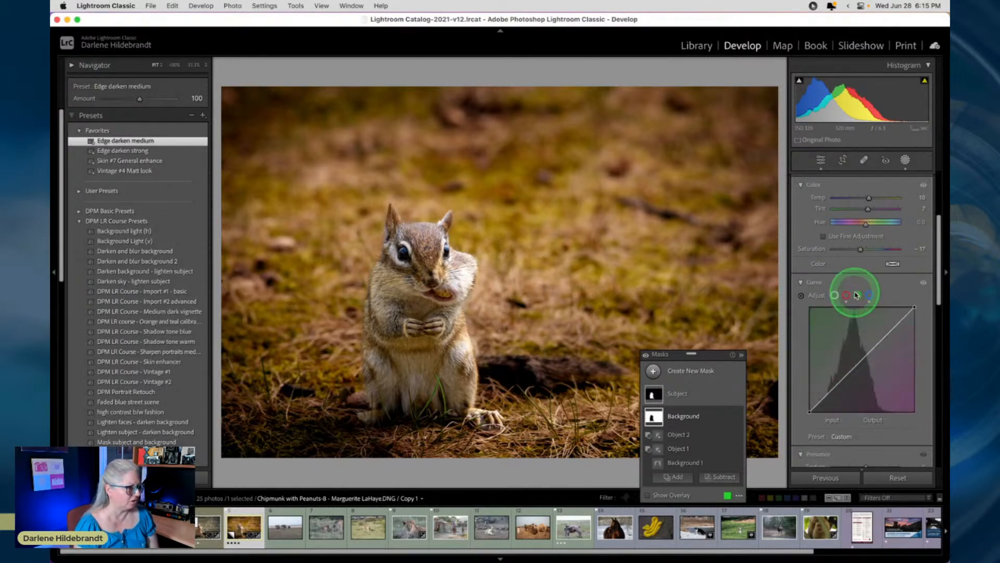
left_click(870, 295)
left_click(876, 355)
left_click(884, 344)
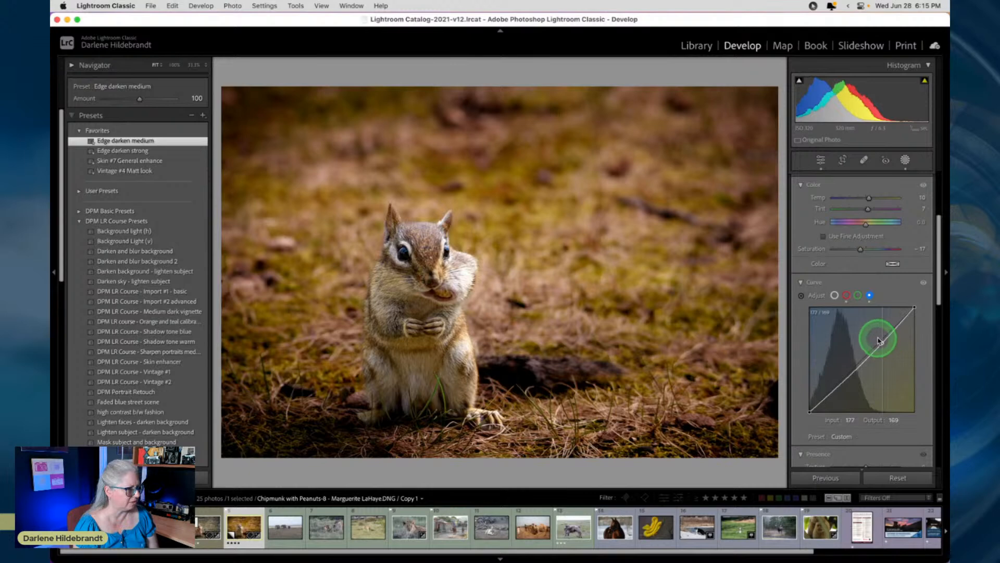
left_click_drag(879, 341, 882, 345)
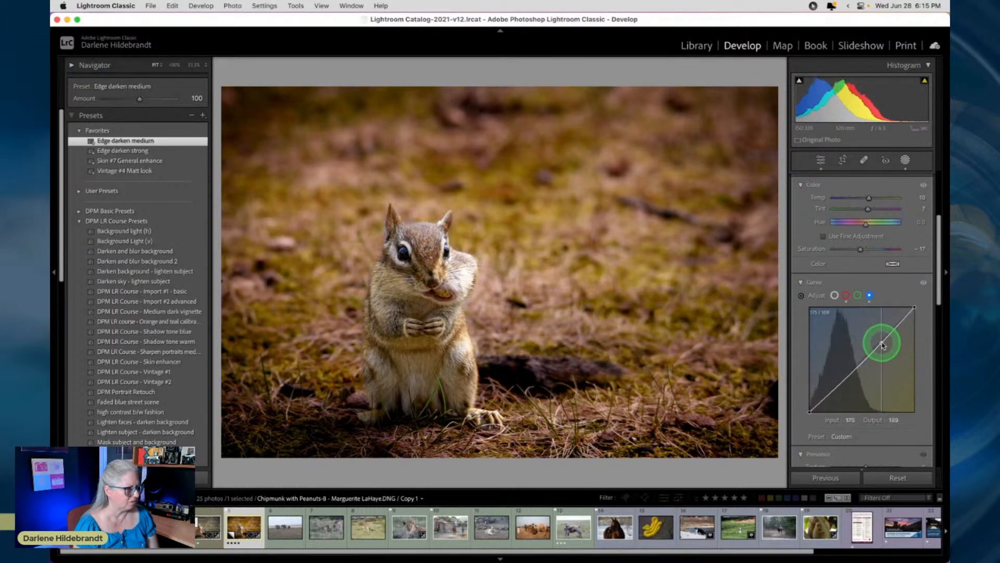
Raise the green channel of the Background mask's Curve slightly with a point at Input 156, Output 161.
left_click(858, 295)
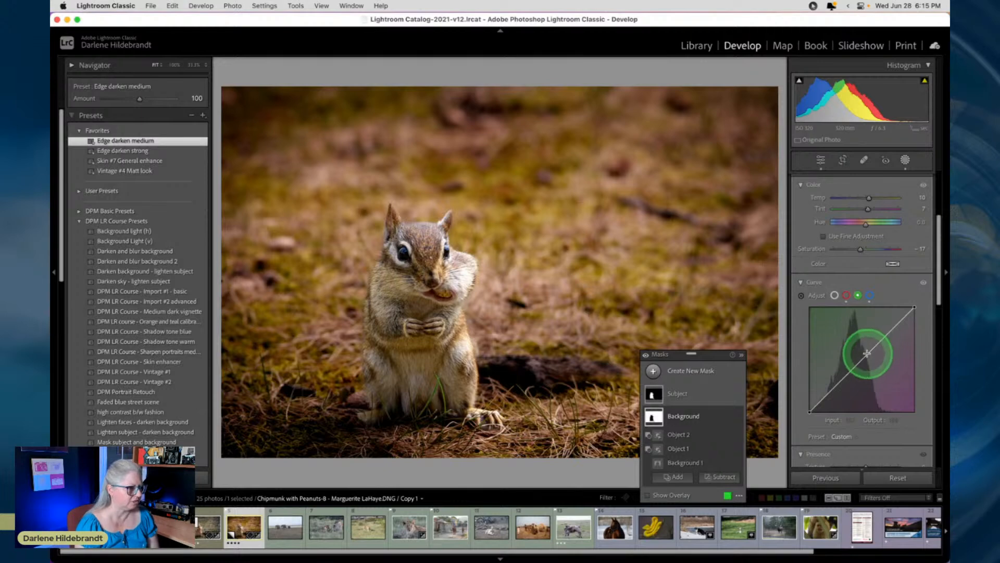
left_click_drag(875, 346, 877, 349)
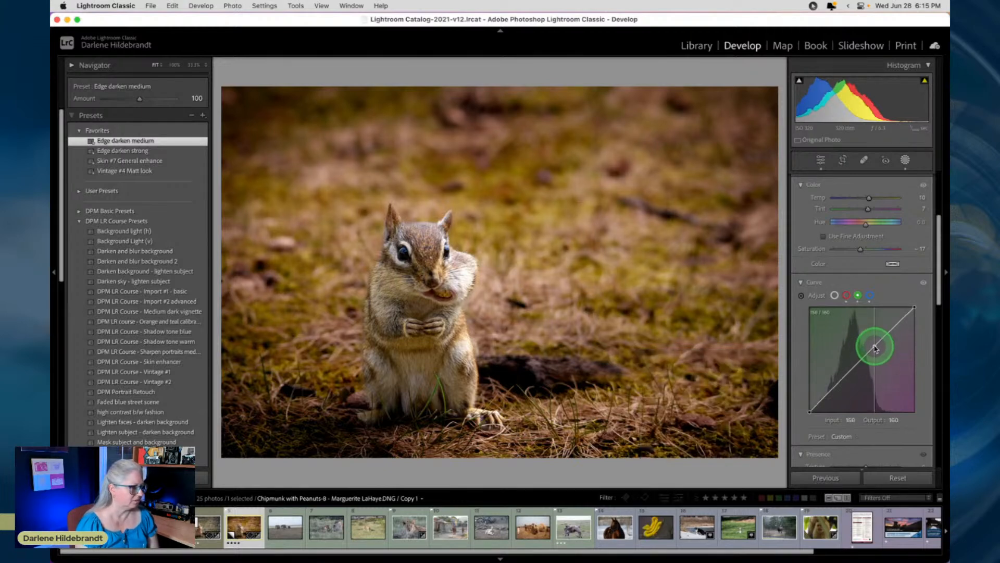
left_click_drag(874, 348, 874, 347)
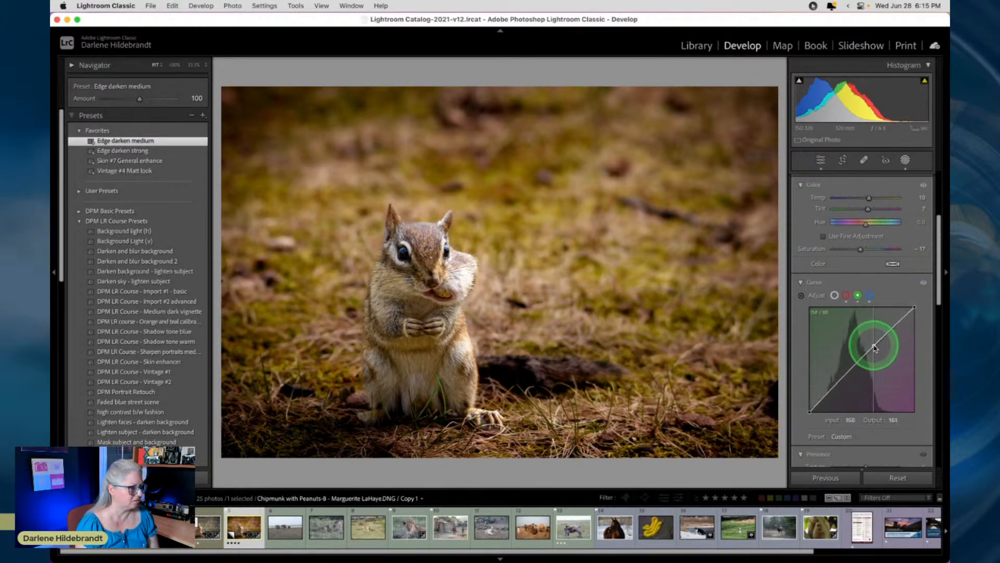
Compare the photo with the Background mask's Curve adjustments hidden and shown.
left_click(923, 285)
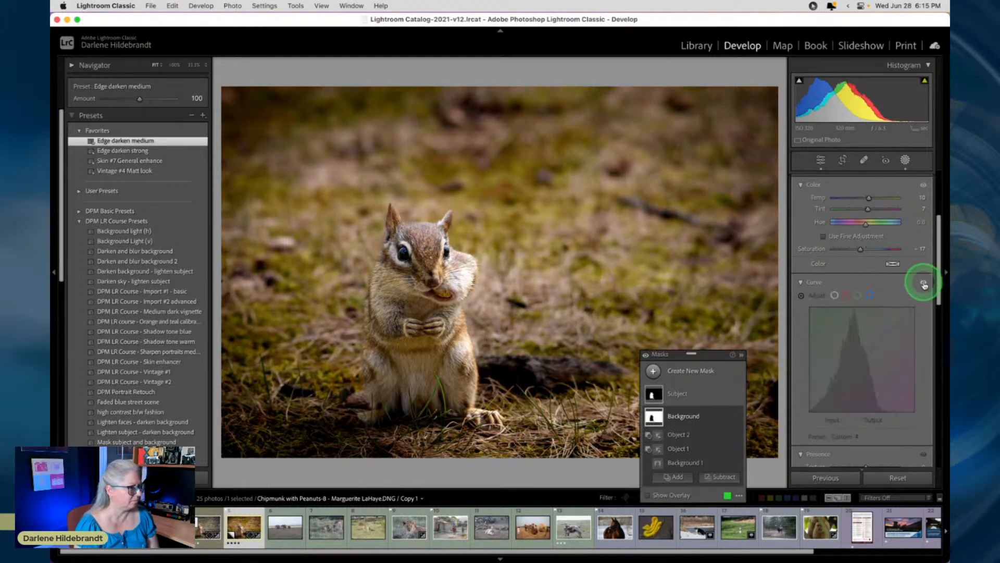
left_click(923, 284)
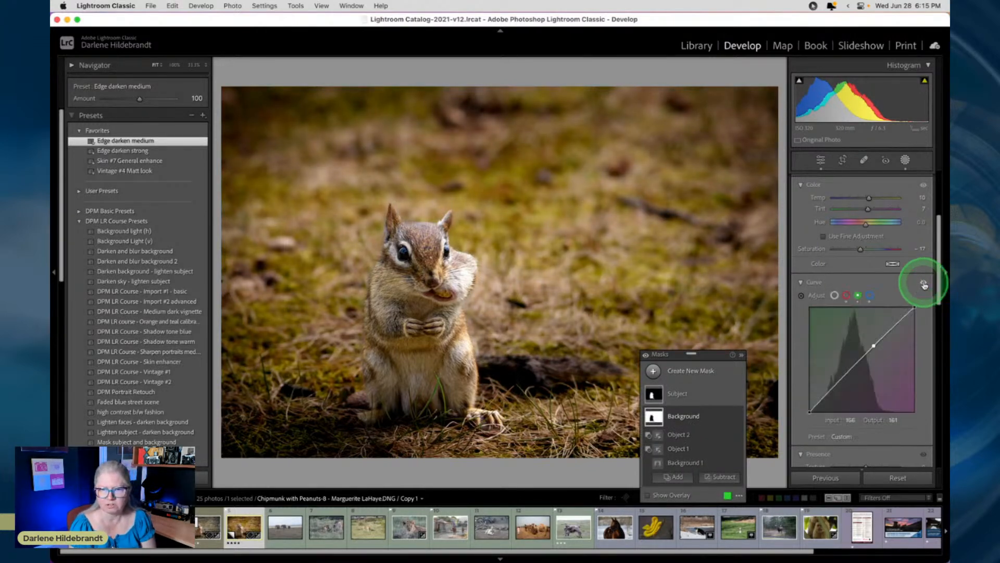
left_click(924, 285)
left_click(923, 285)
left_click(923, 284)
left_click(924, 285)
left_click(923, 285)
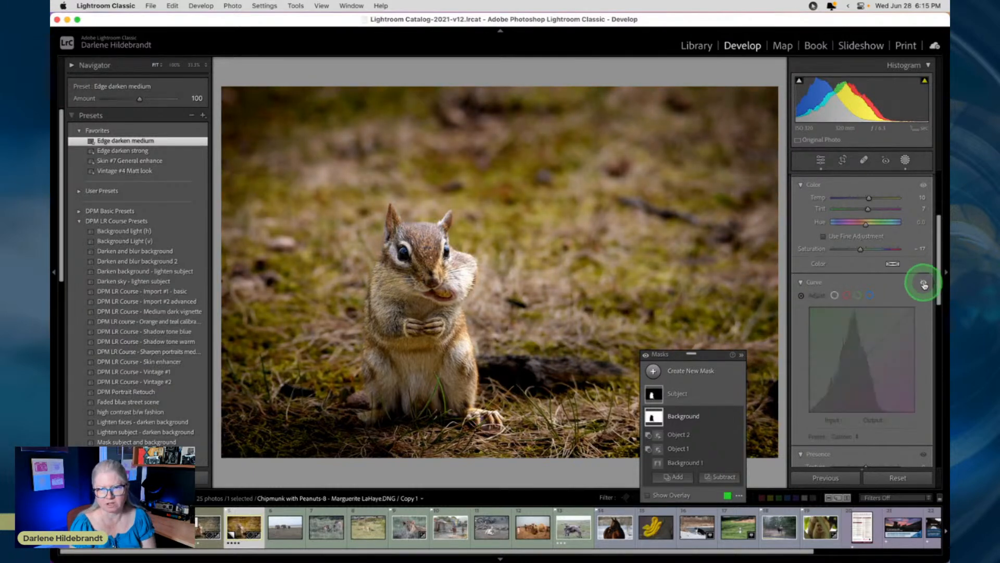
left_click(924, 284)
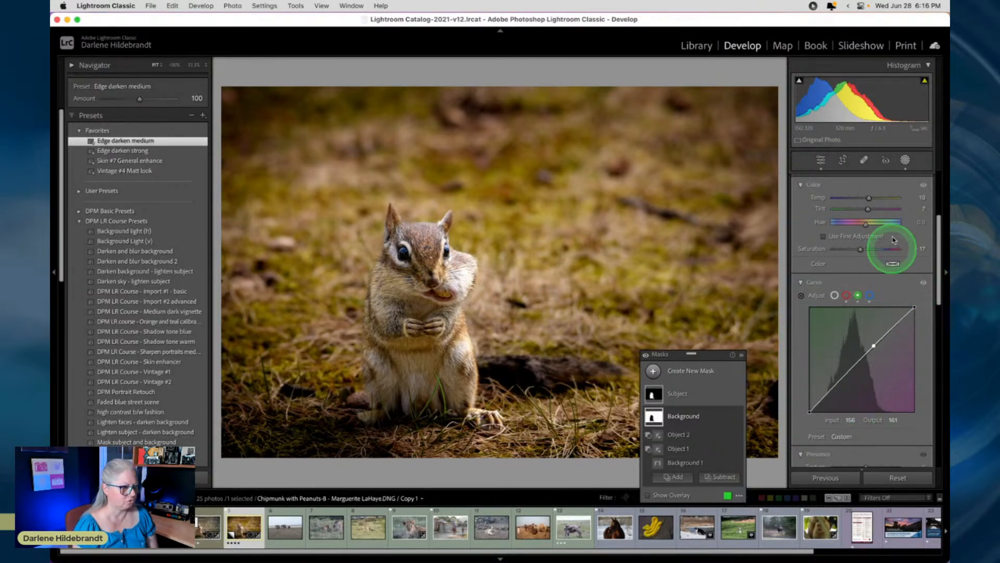
Leave masking and compare the original chipmunk photo and its virtual copy side by side in Survey view, with the side panels hidden.
left_click(905, 161)
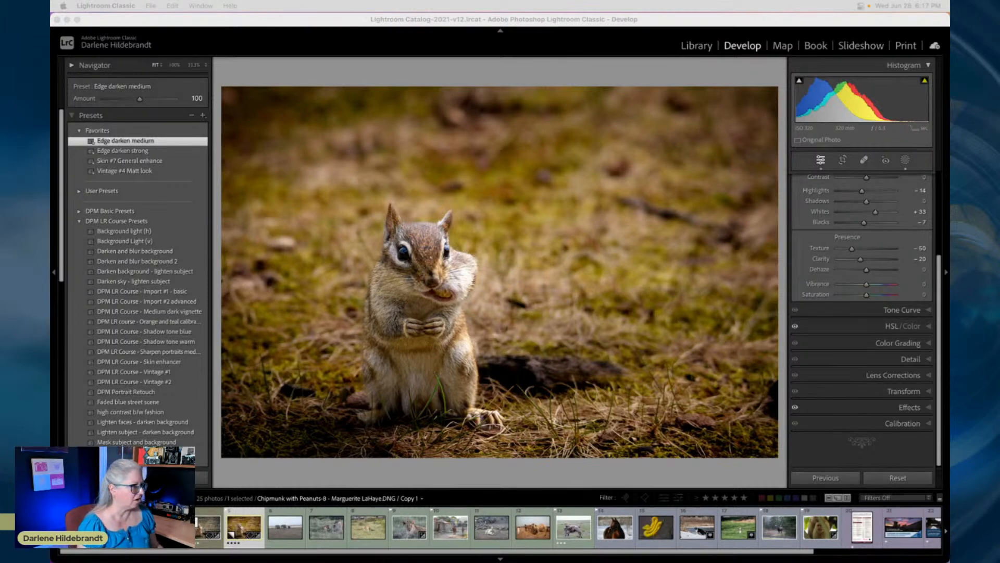
left_click(643, 71)
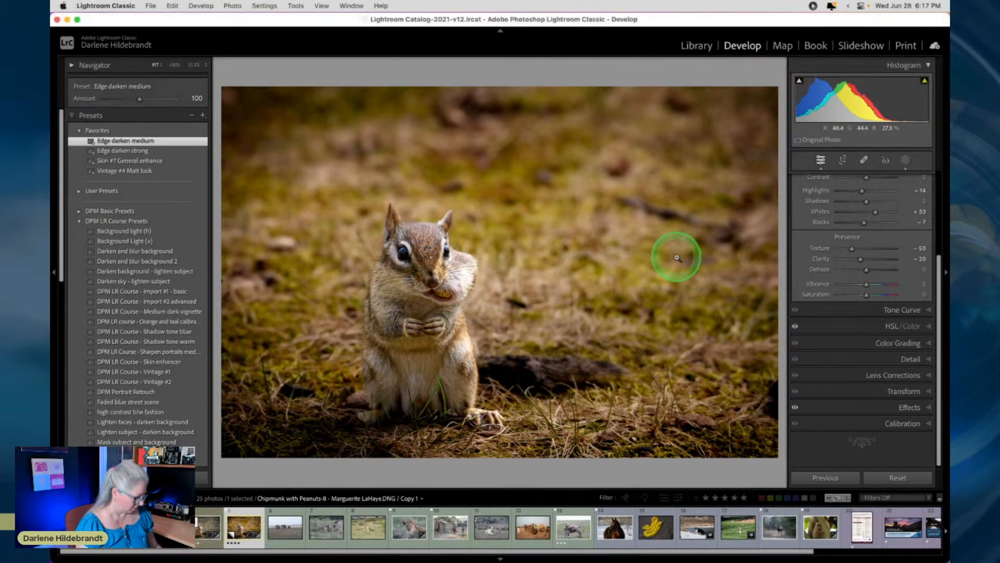
key("g")
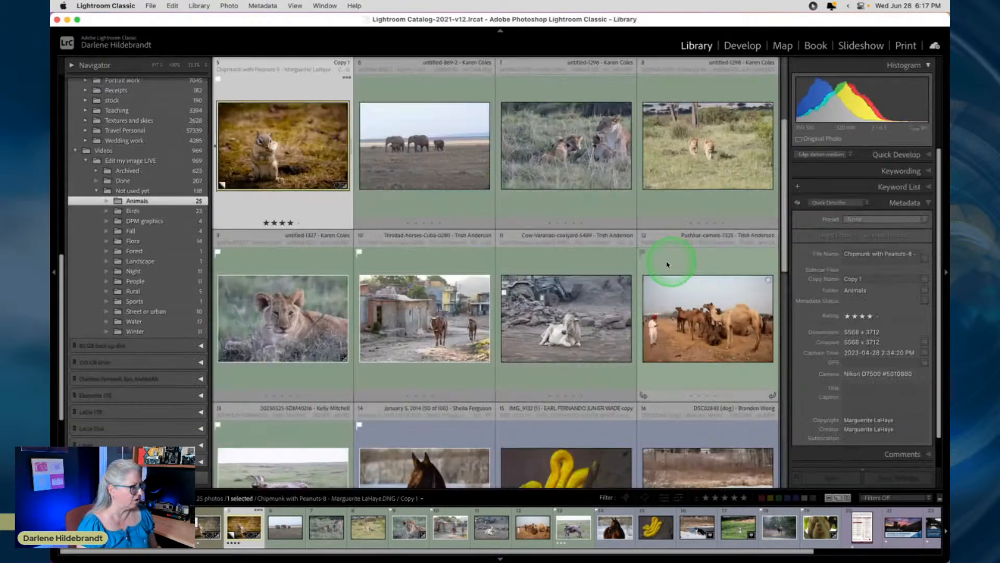
scroll(392, 230, "up", 3)
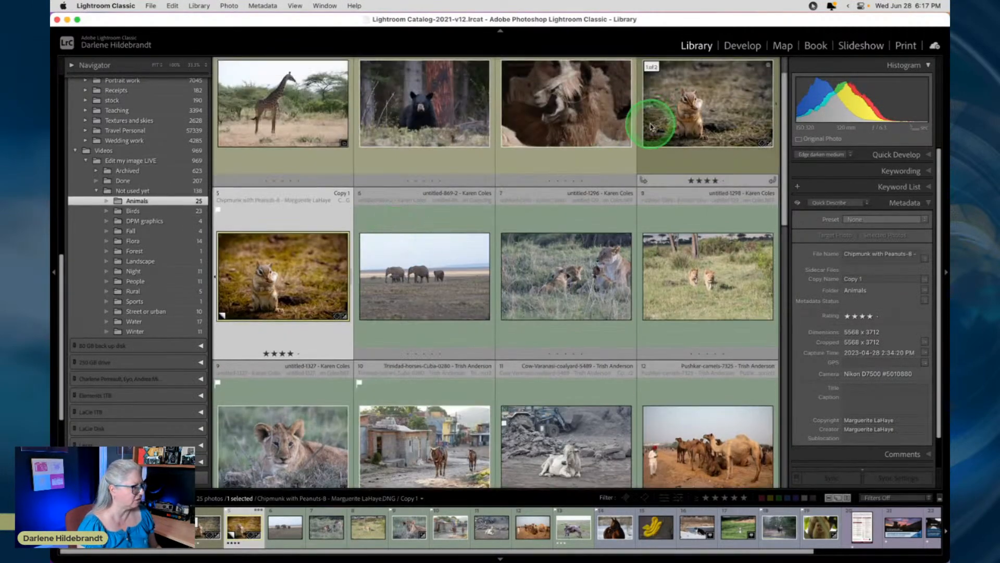
left_click(669, 107, "super")
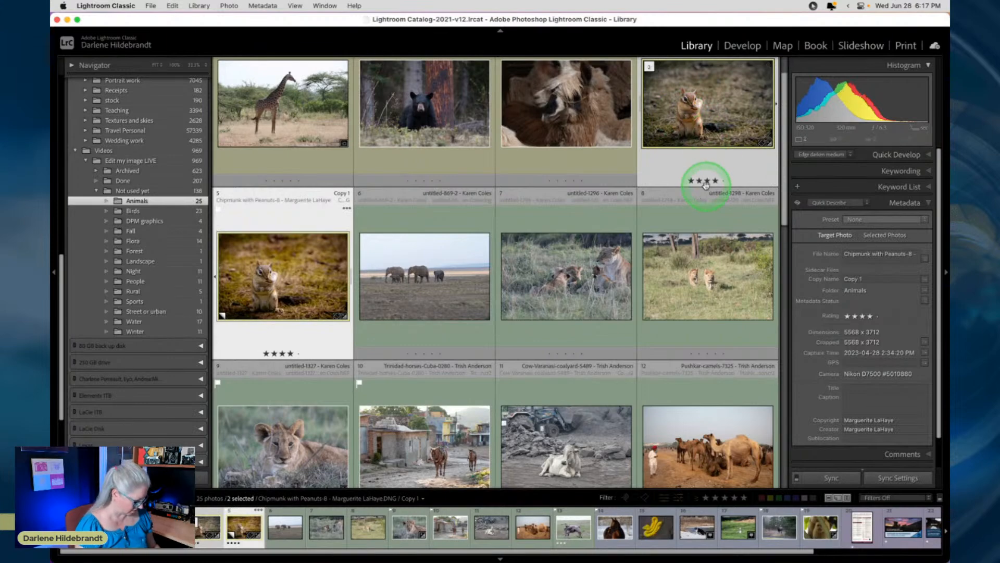
key("n")
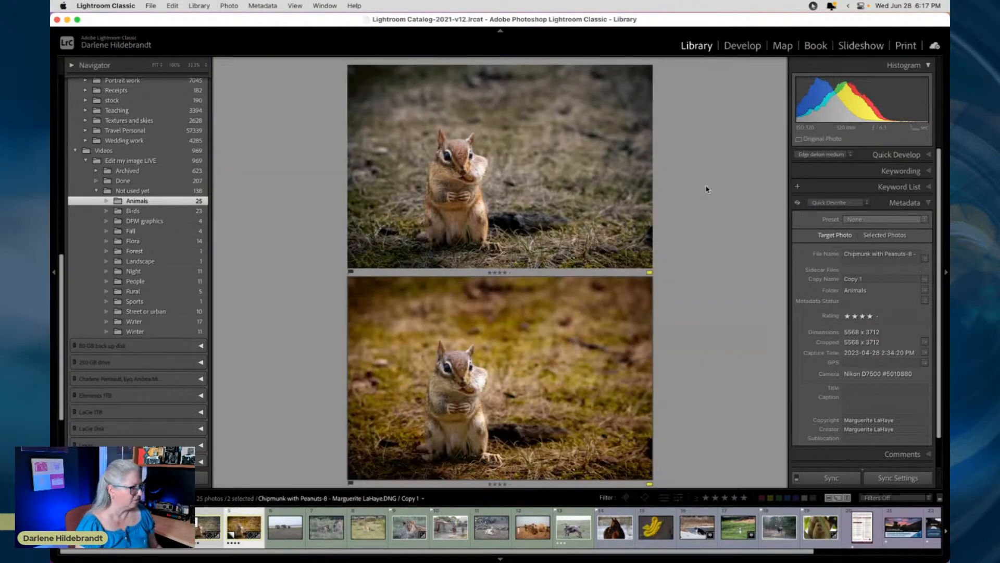
key("Tab")
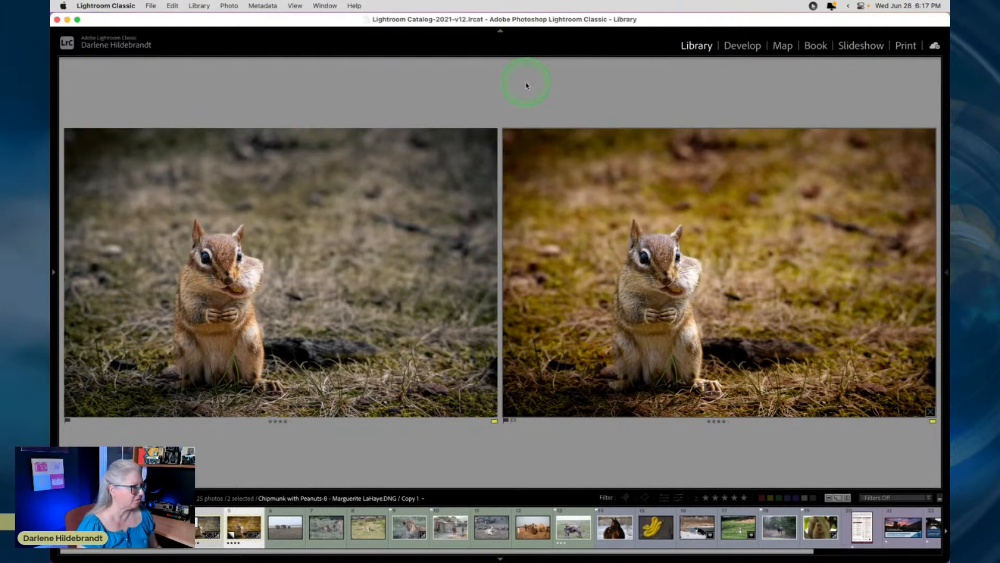
Return to the Library grid and give both chipmunk versions the red color label.
key("g")
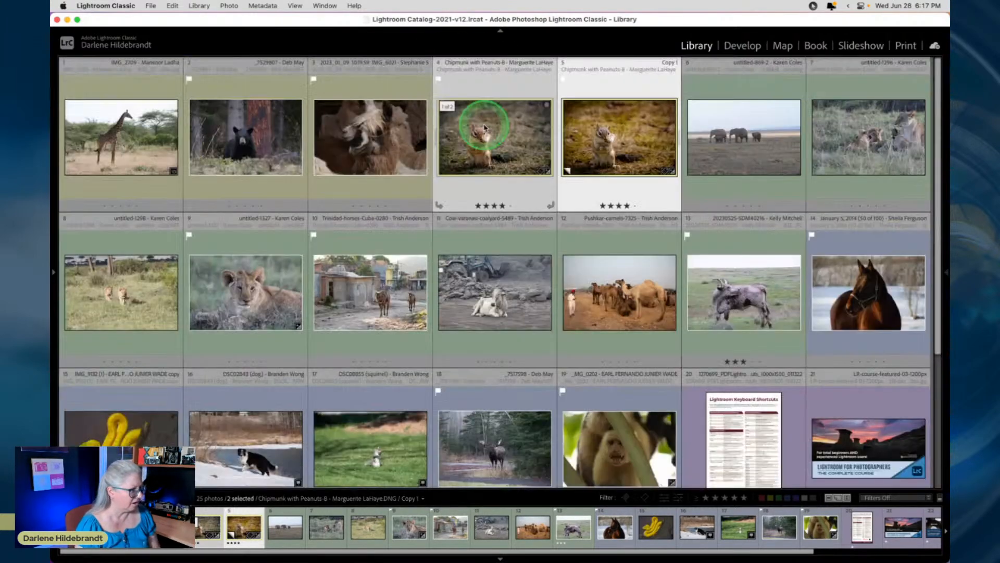
key("6")
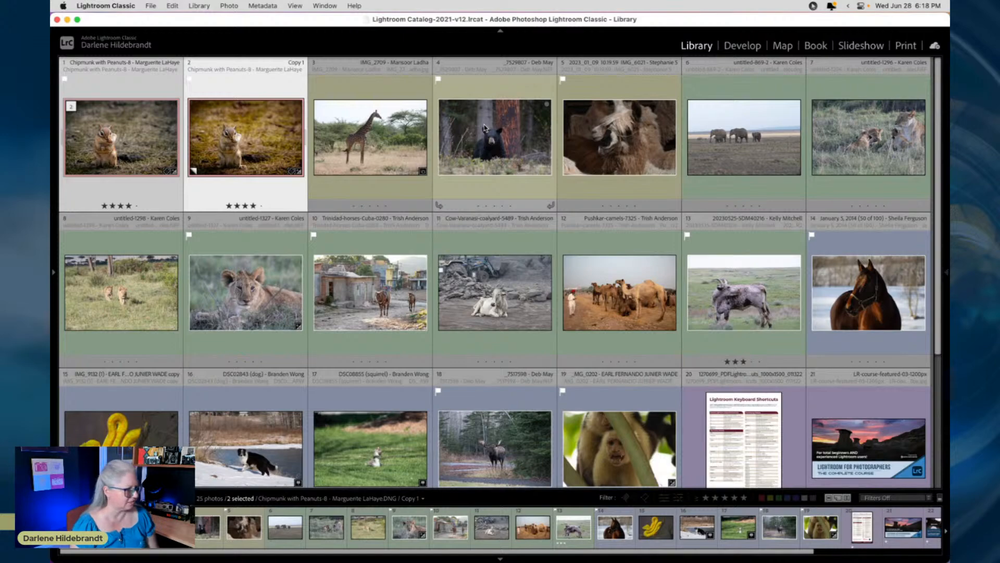
Look through the Animals folder's thumbnails for the next photo to edit.
scroll(502, 151, "down", 3)
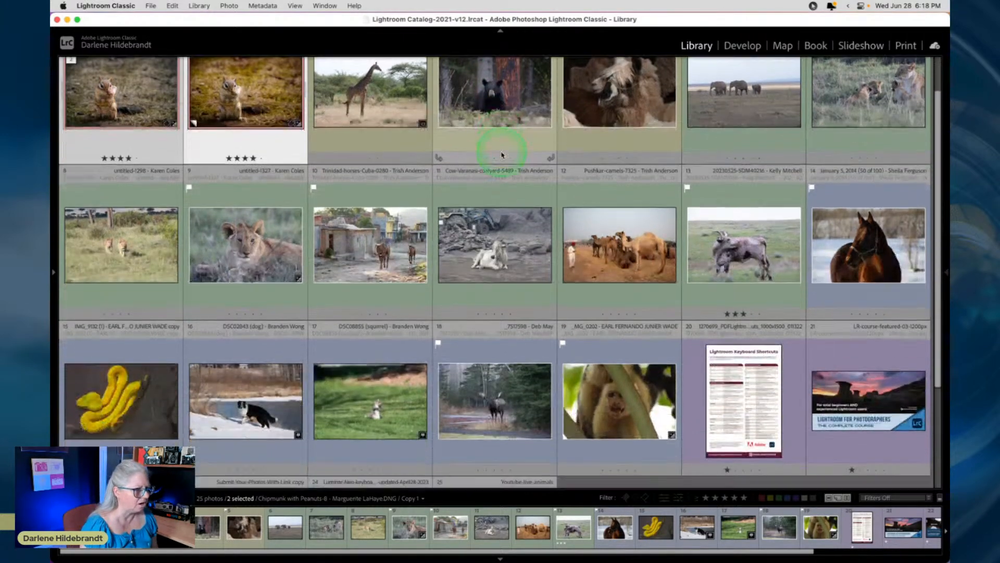
scroll(502, 155, "down", 2)
left_click(837, 201)
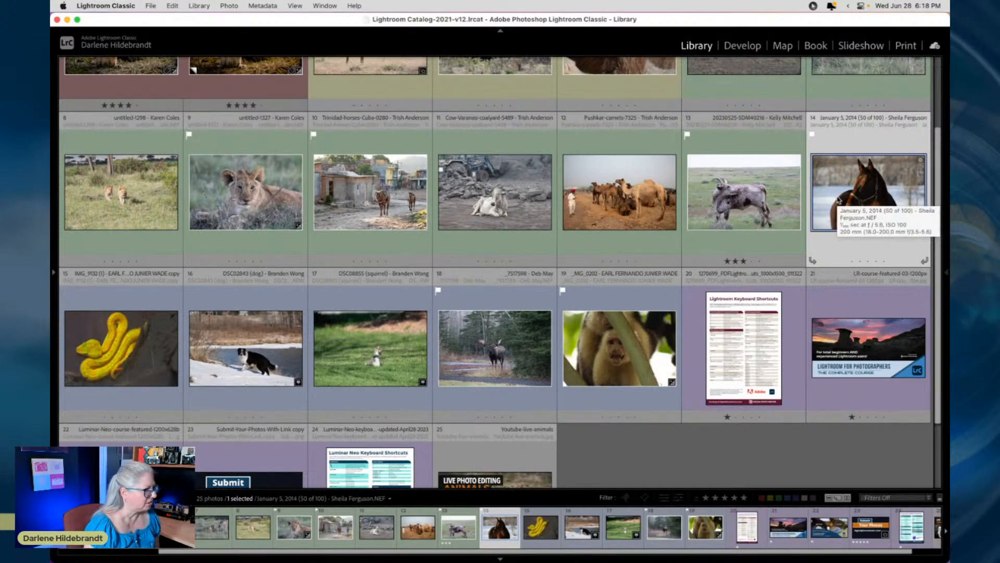
scroll(838, 200, "down", 2)
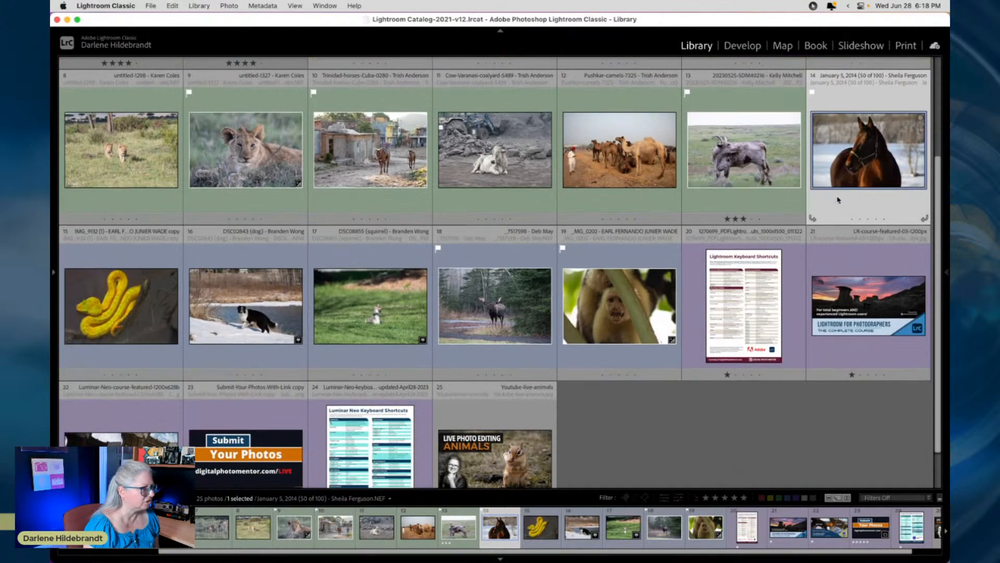
scroll(837, 200, "up", 5)
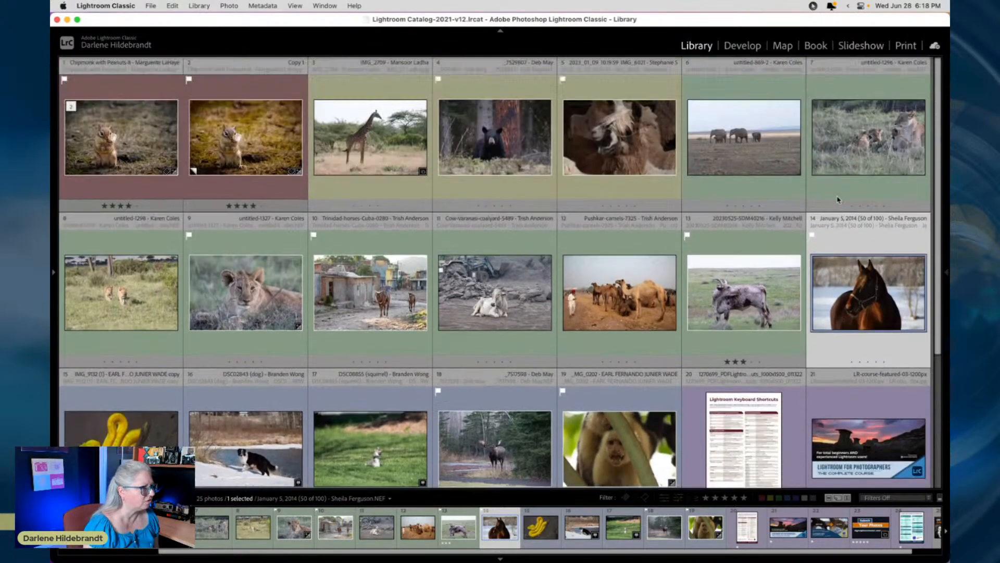
scroll(834, 200, "up", 1)
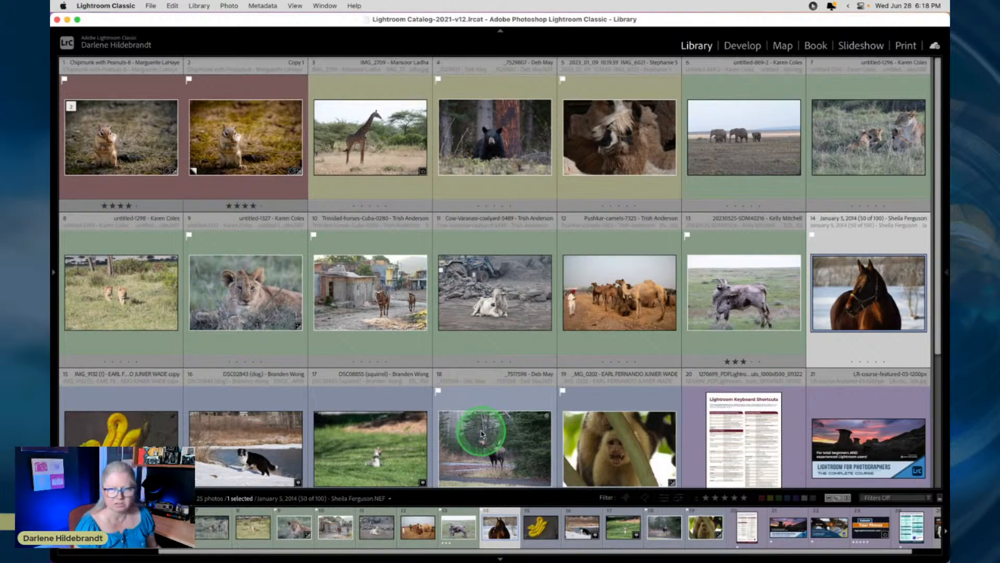
scroll(494, 370, "down", 2)
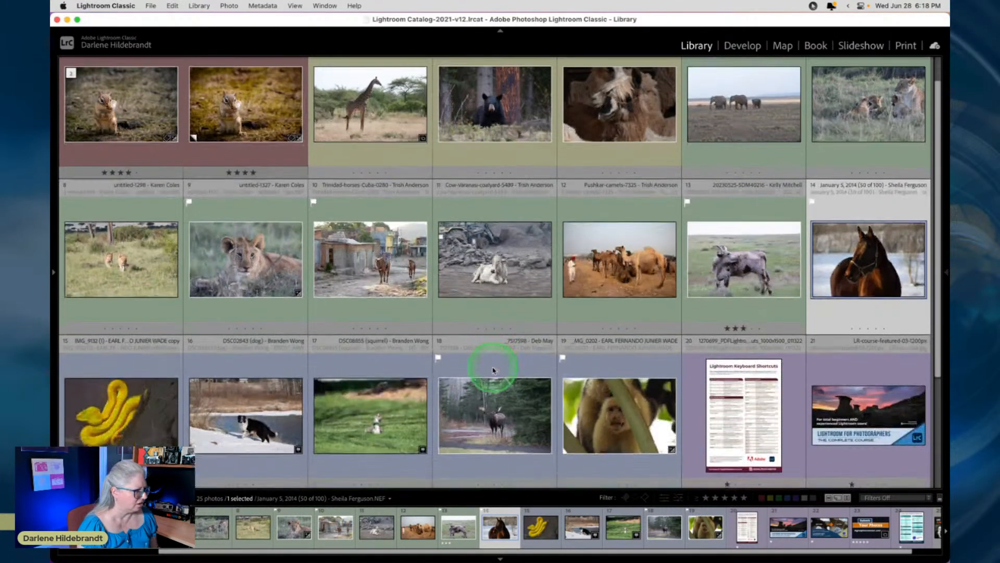
scroll(494, 370, "down", 3)
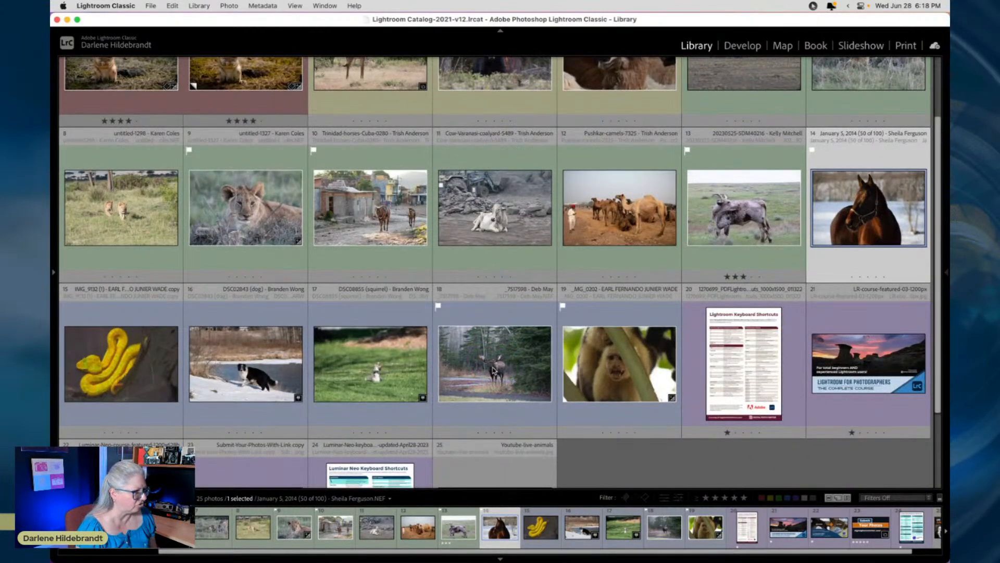
Open the photo of the open-mouthed monkey in Develop and reset all its adjustments.
double_click(609, 380)
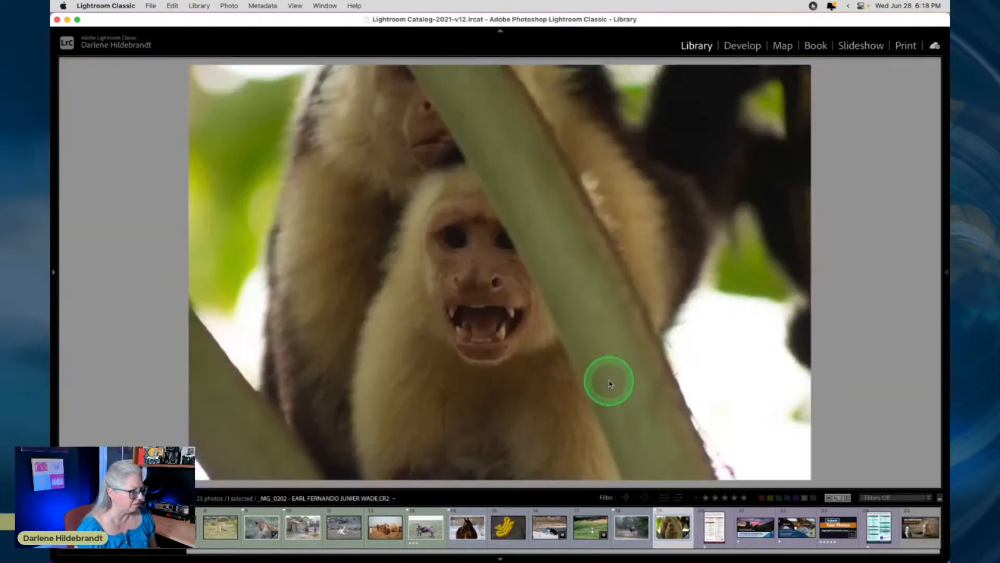
key("d")
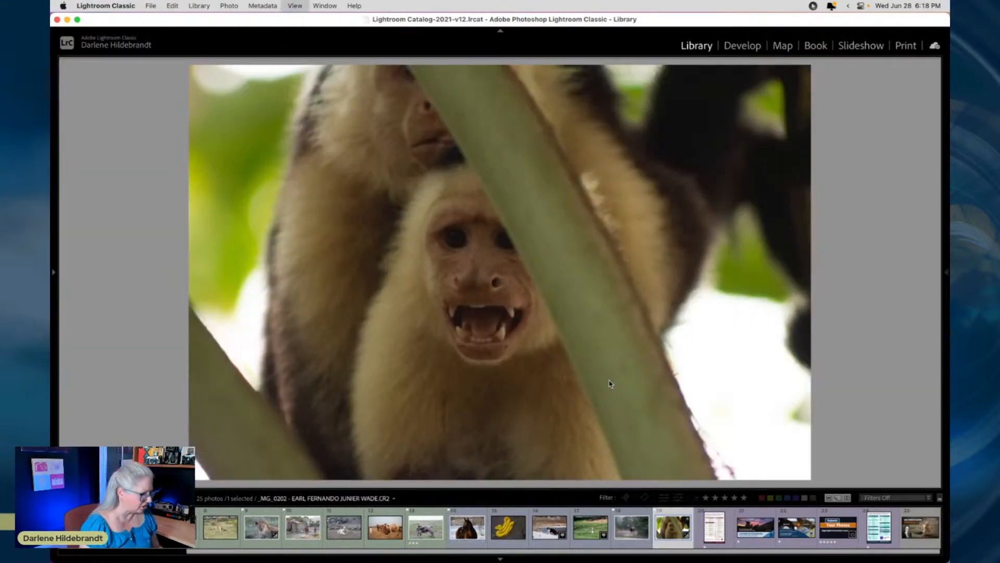
left_click(890, 465)
left_click(896, 477)
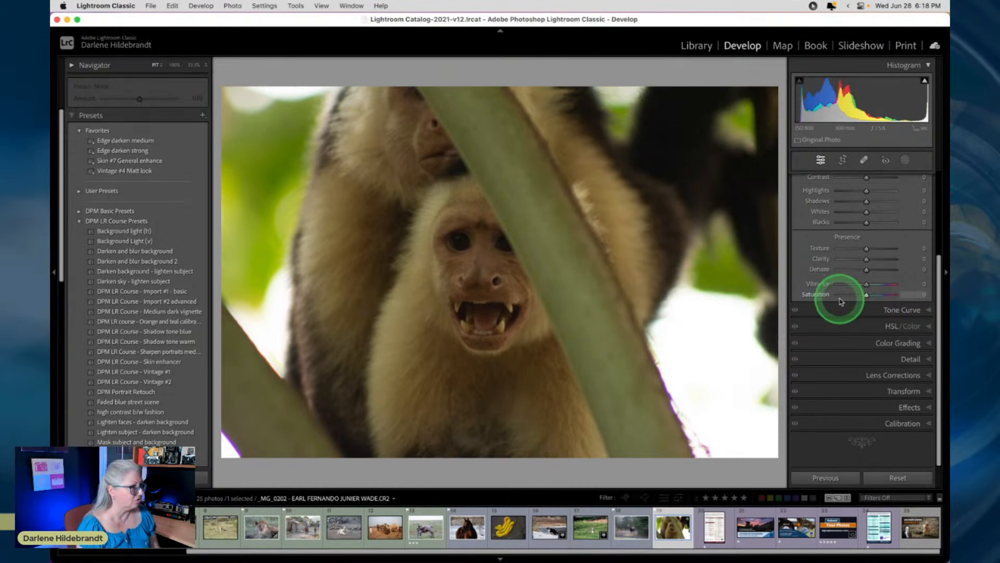
View the monkey photo in the Library, bring it back into Develop and check the edge of the green stem up close.
left_click(695, 45)
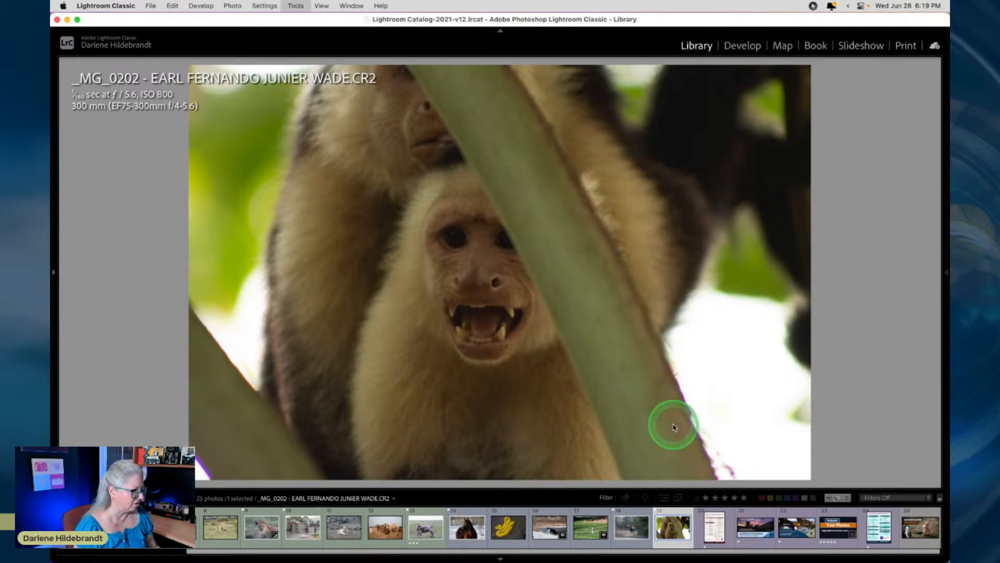
key("d")
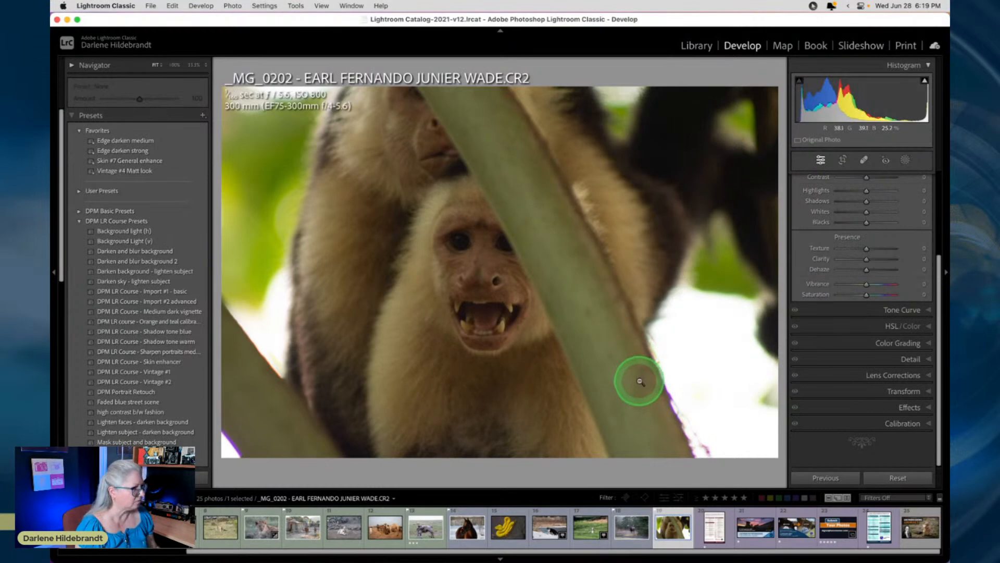
left_click(659, 409)
left_click(621, 374)
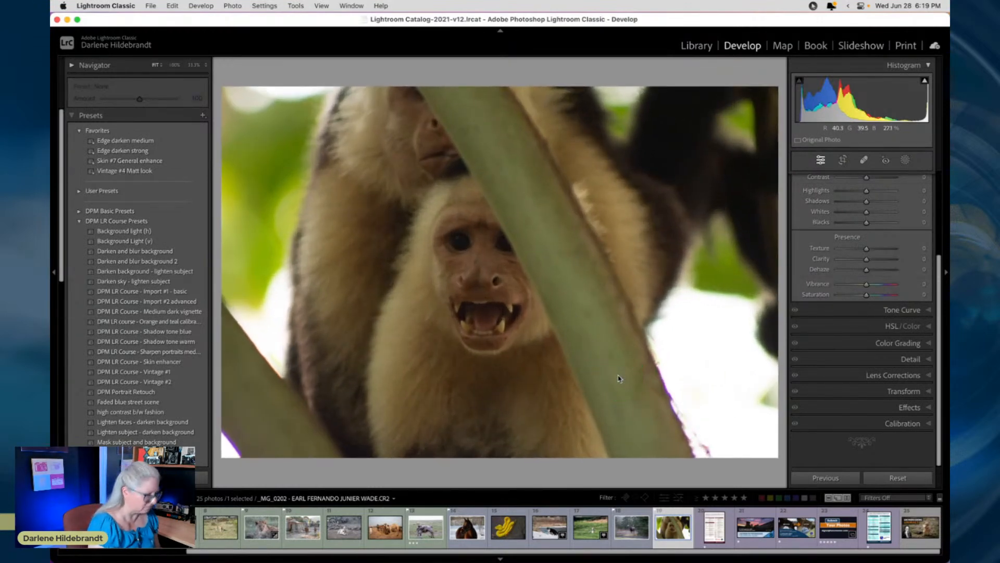
Examine the color fringing on the edges of both green stems at 100% zoom.
left_click(619, 376)
left_click(529, 301)
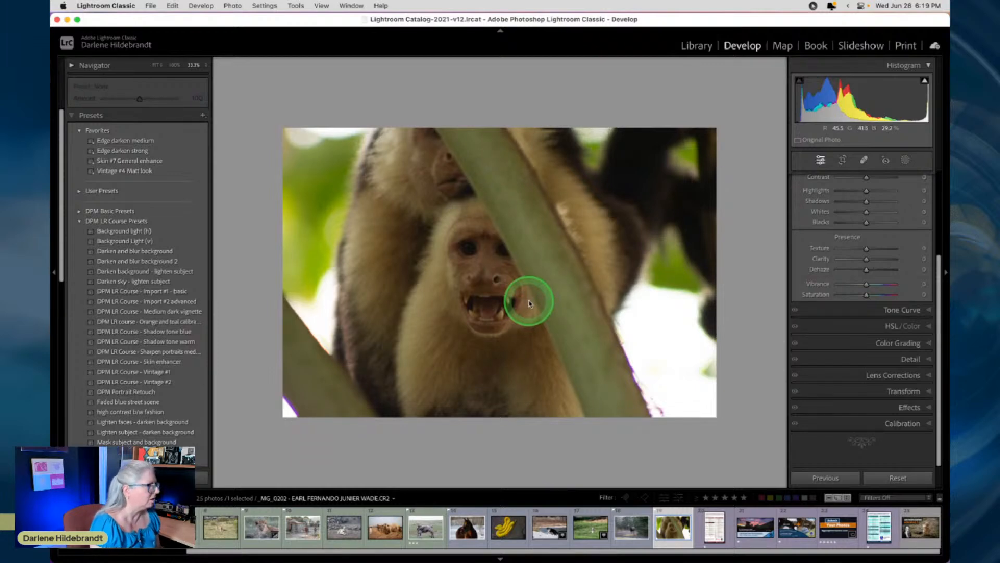
left_click_drag(530, 301, 478, 305)
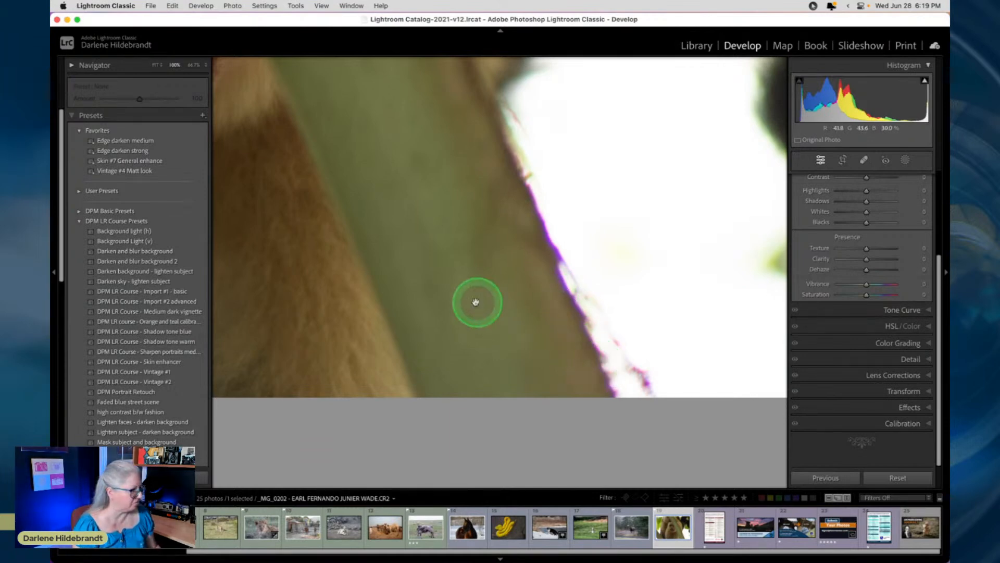
left_click(70, 66)
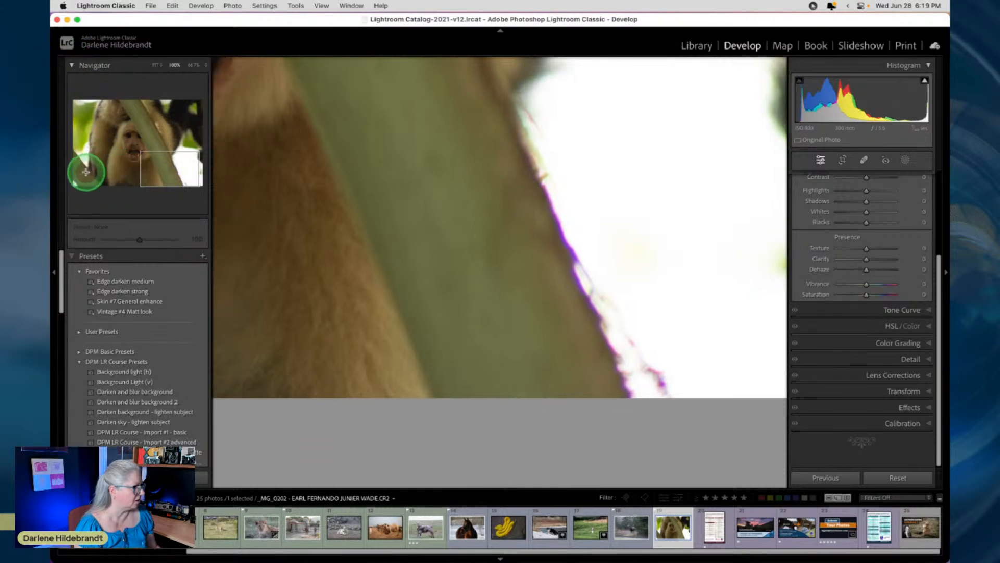
left_click_drag(86, 172, 73, 175)
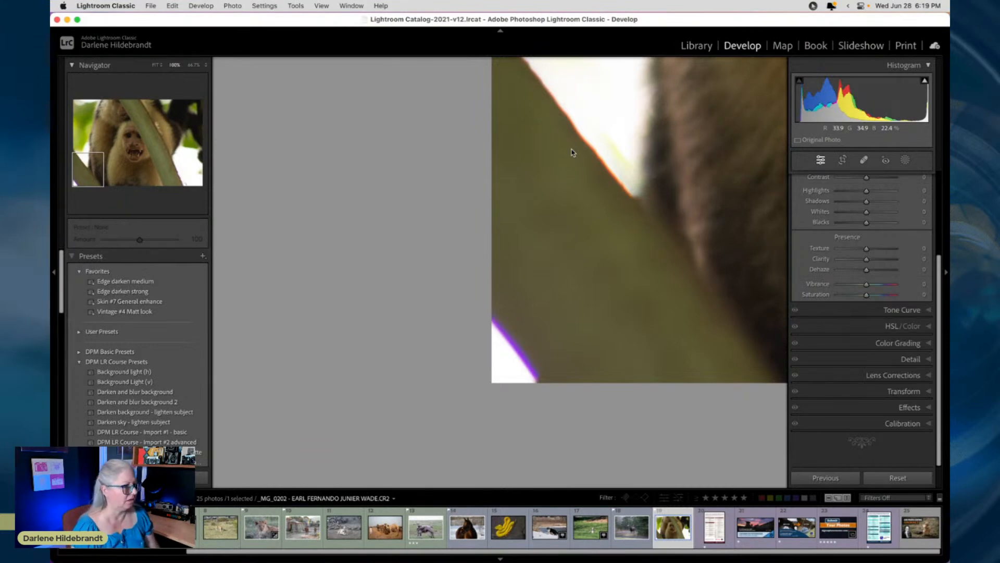
Lower the monkey photo's Highlights to -46 and raise its Exposure to +0.20.
mouse_move(866, 190)
left_mouse_down()
mouse_move(823, 190)
mouse_move(853, 191)
left_mouse_up()
scroll(850, 190, "up", 3)
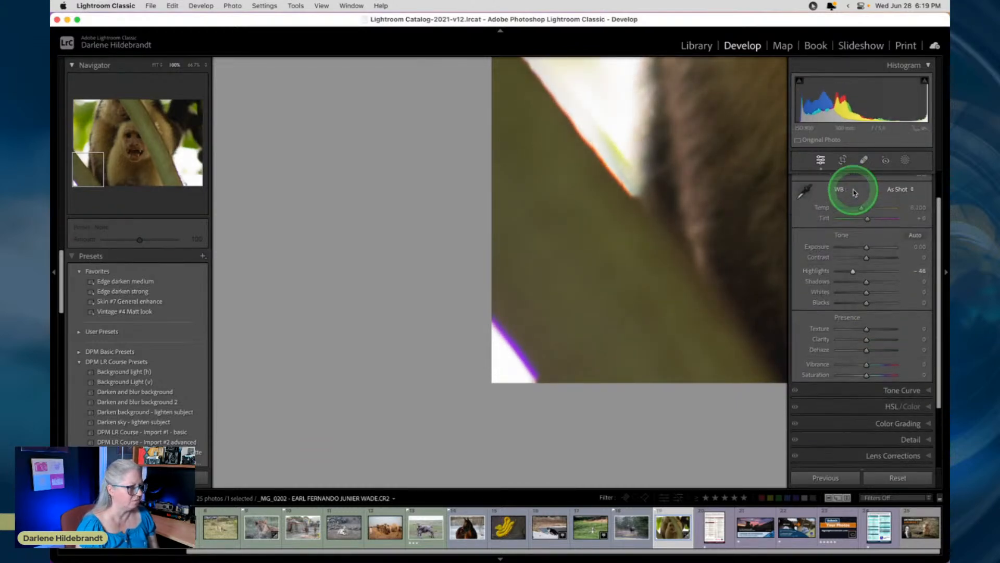
left_click_drag(865, 246, 867, 250)
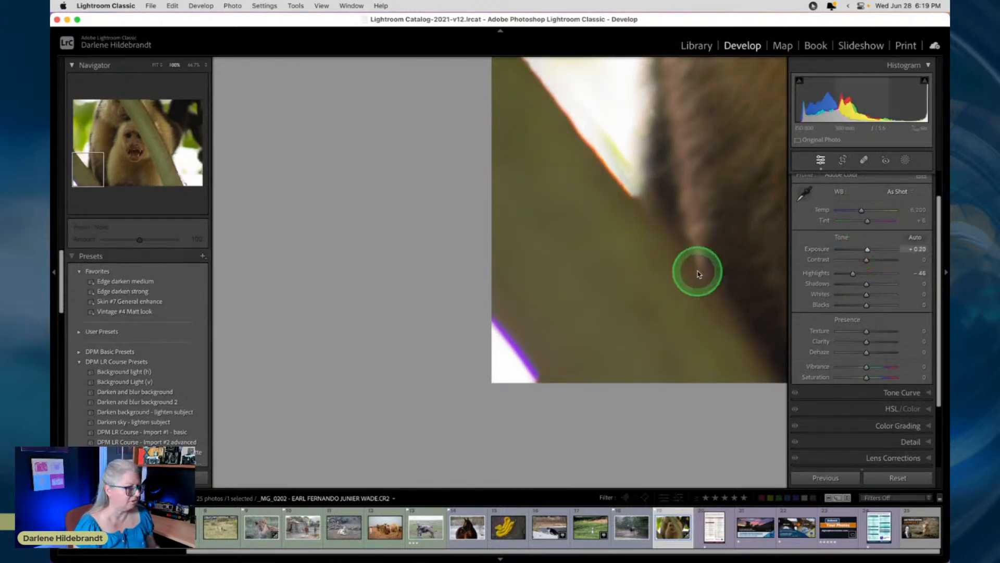
Turn on Remove Chromatic Aberration in the monkey photo's lens correction profile settings.
scroll(857, 380, "down", 4)
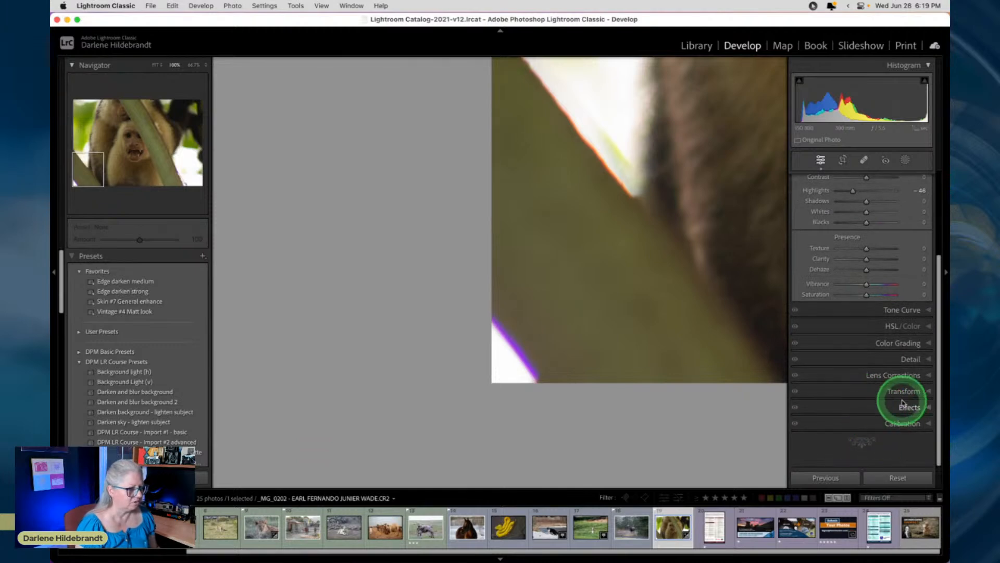
left_click(889, 375)
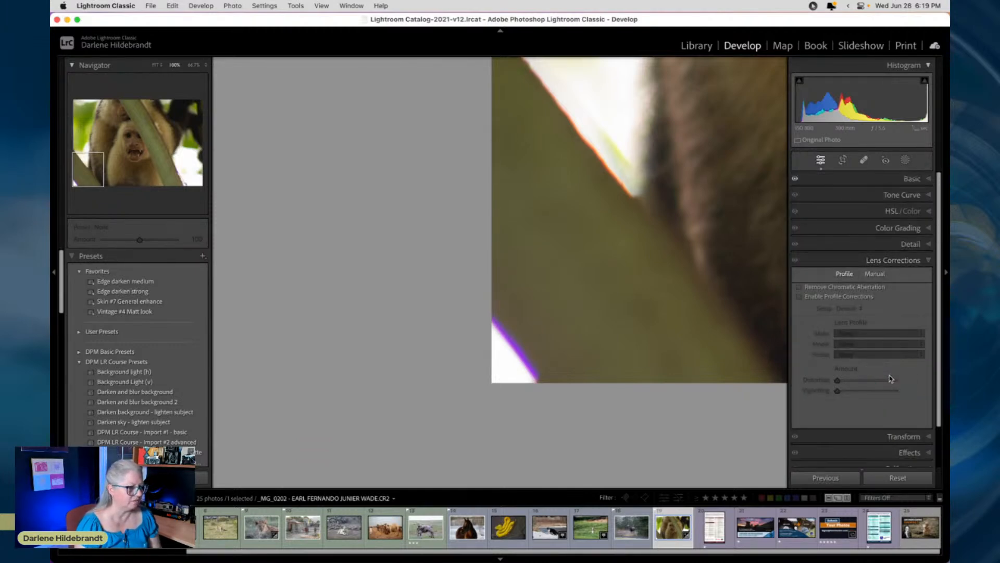
left_click(799, 287)
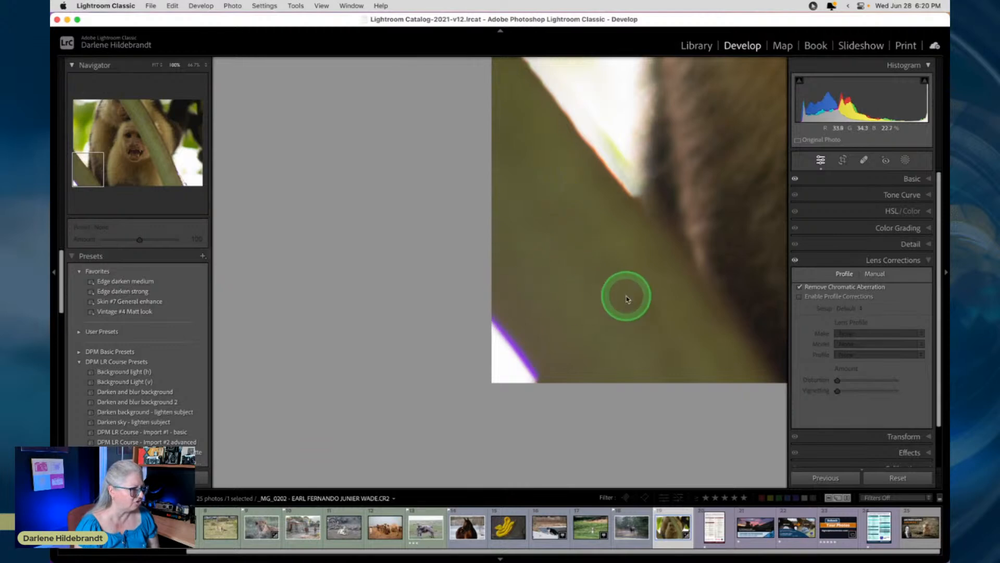
Set the purple Defringe amount to 14 to remove the purple edge along the large diagonal stem.
left_click_drag(94, 169, 183, 172)
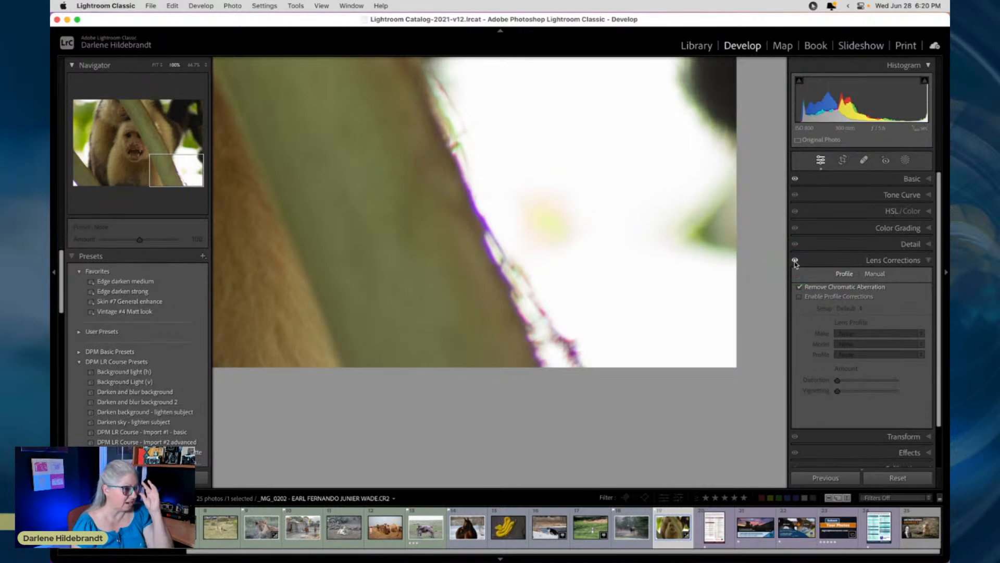
left_click(875, 275)
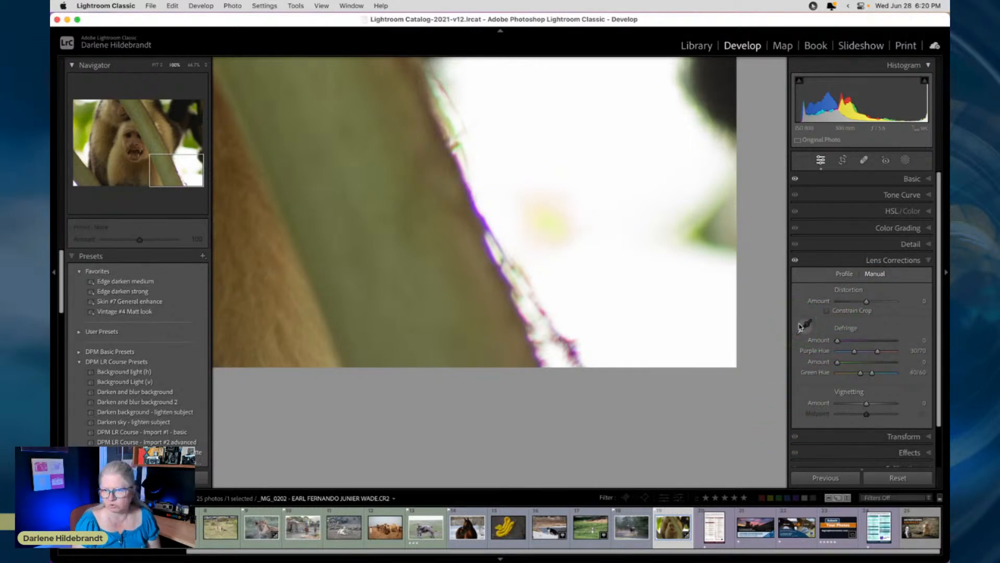
scroll(857, 325, "down", 2)
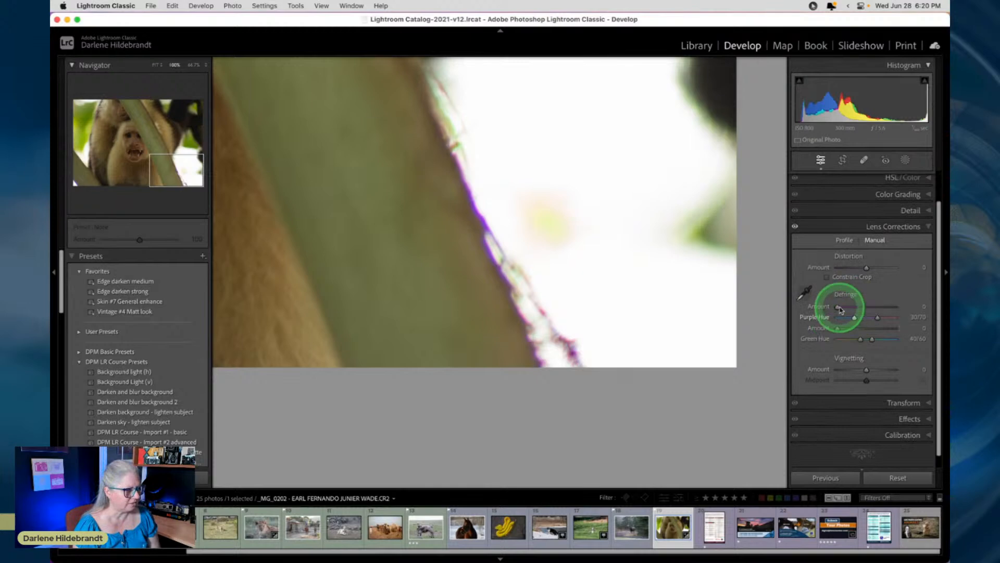
left_click_drag(838, 307, 889, 310)
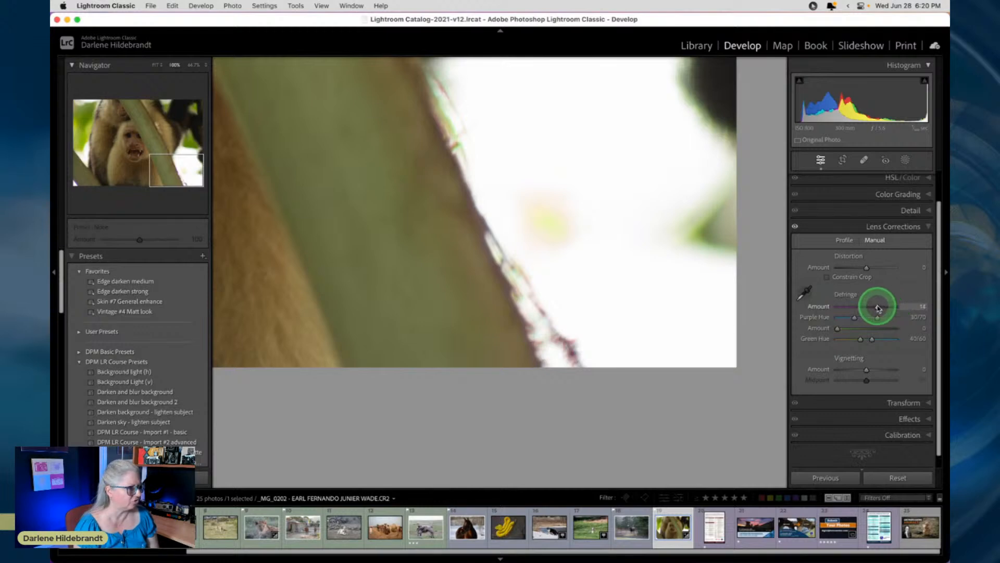
left_click_drag(879, 308, 877, 307)
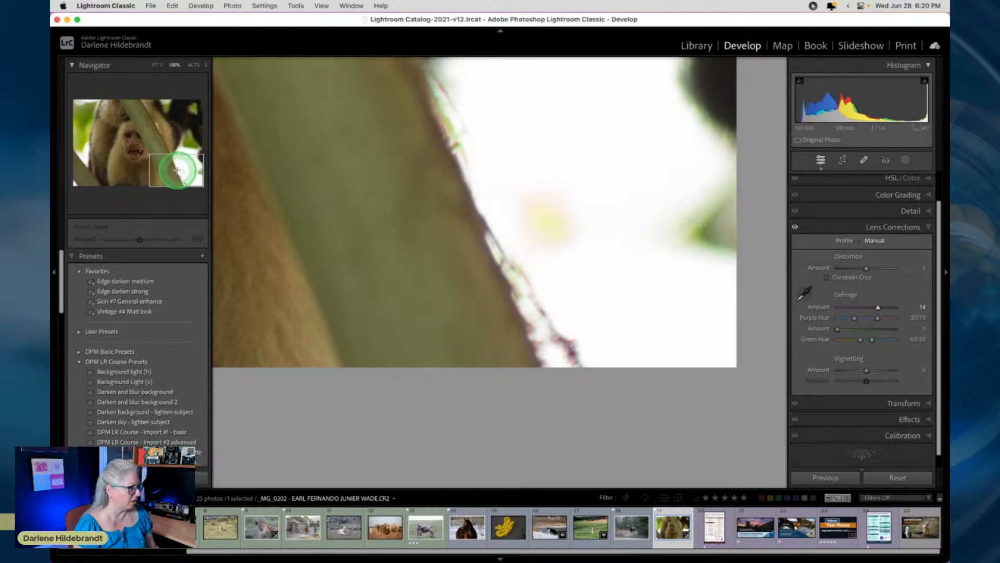
Compare the small lower-left stem's edges with the lens corrections off and on.
left_click_drag(58, 176, 392, 393)
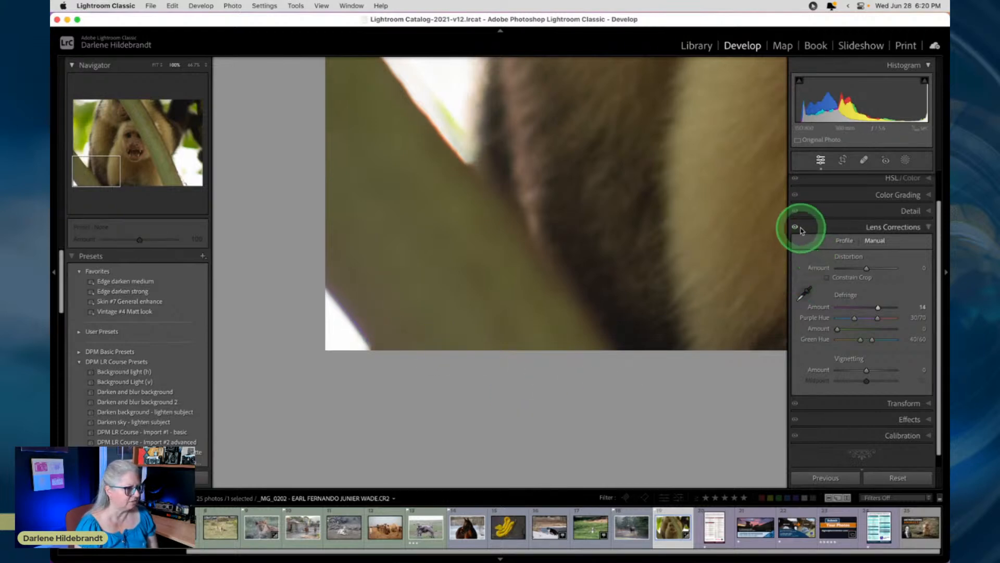
left_click(795, 227)
left_click(795, 227)
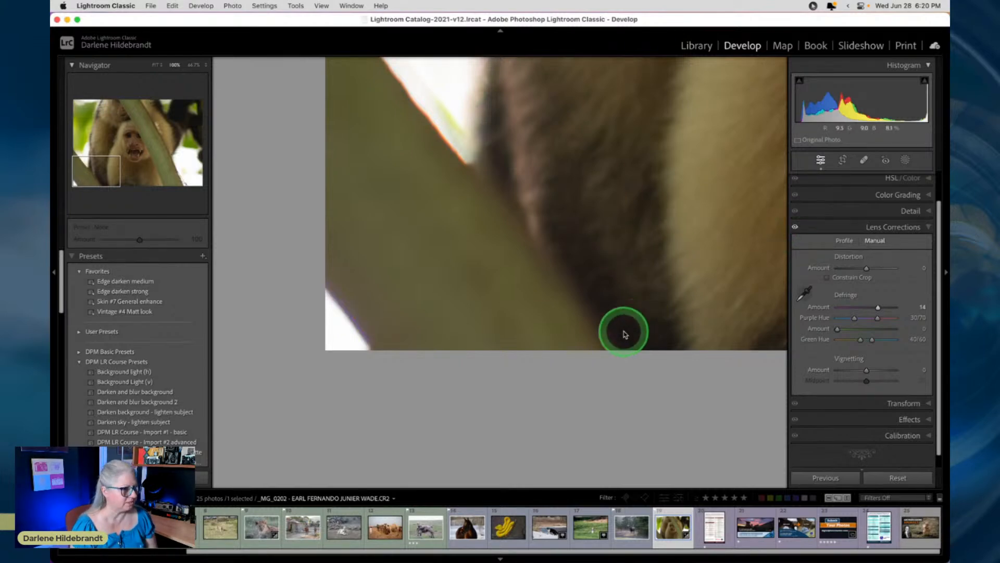
Sample the orange fringe on the small stem's edge with the Defringe color selector.
left_click(805, 295)
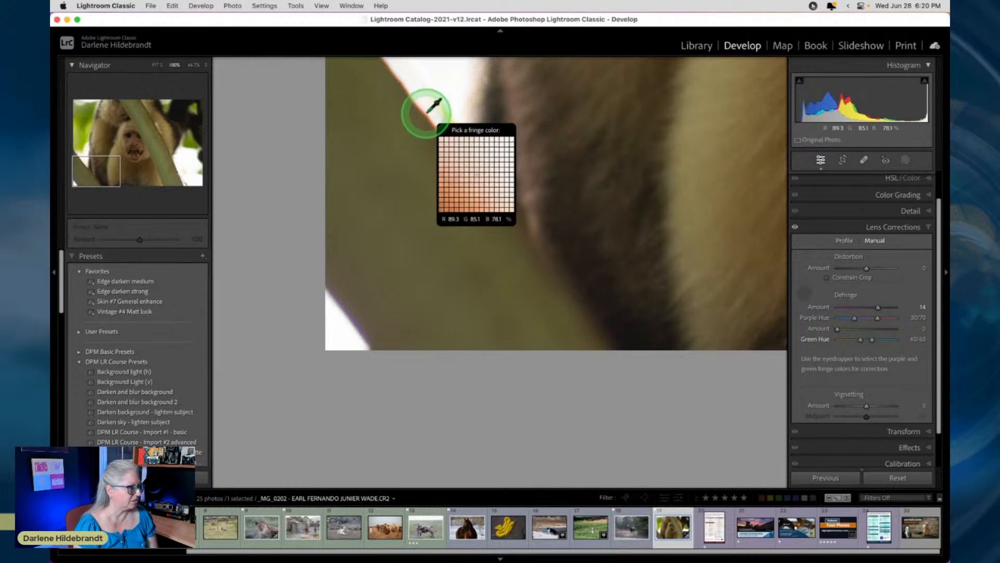
left_click(427, 113)
left_click(426, 116)
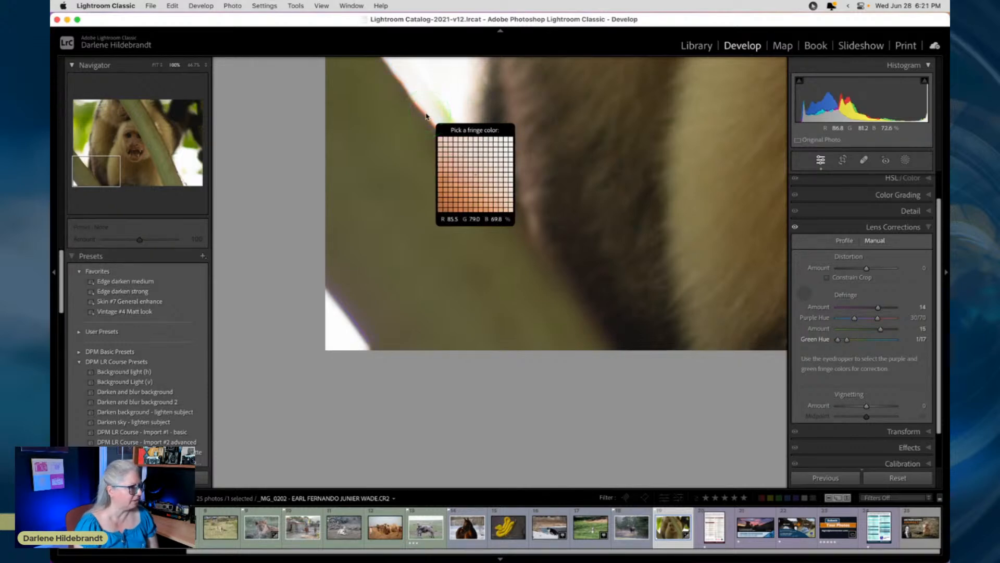
left_click(880, 327)
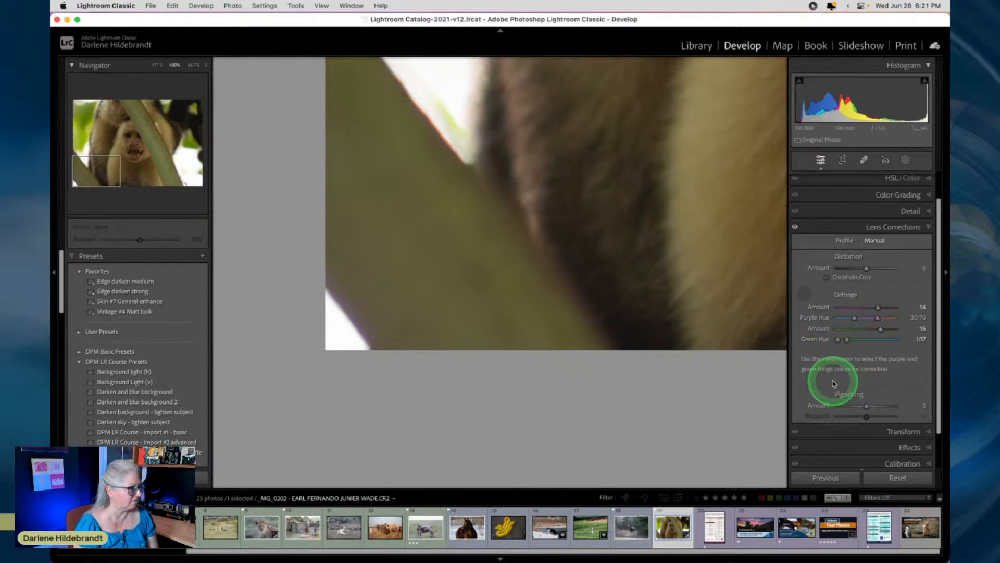
Check the fringe removal on the small stem and the large diagonal stem by toggling the lens corrections.
left_click(796, 228)
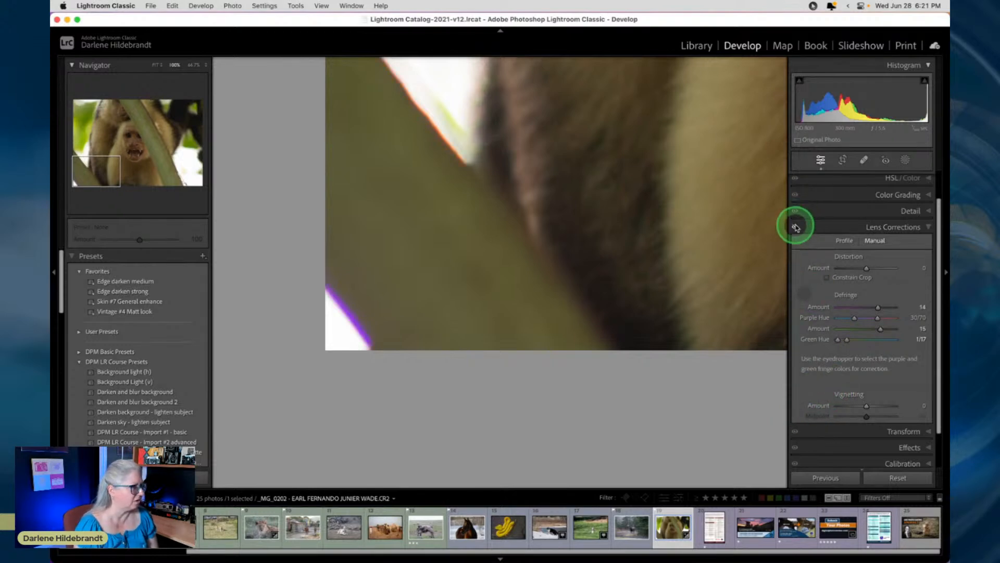
left_click(796, 227)
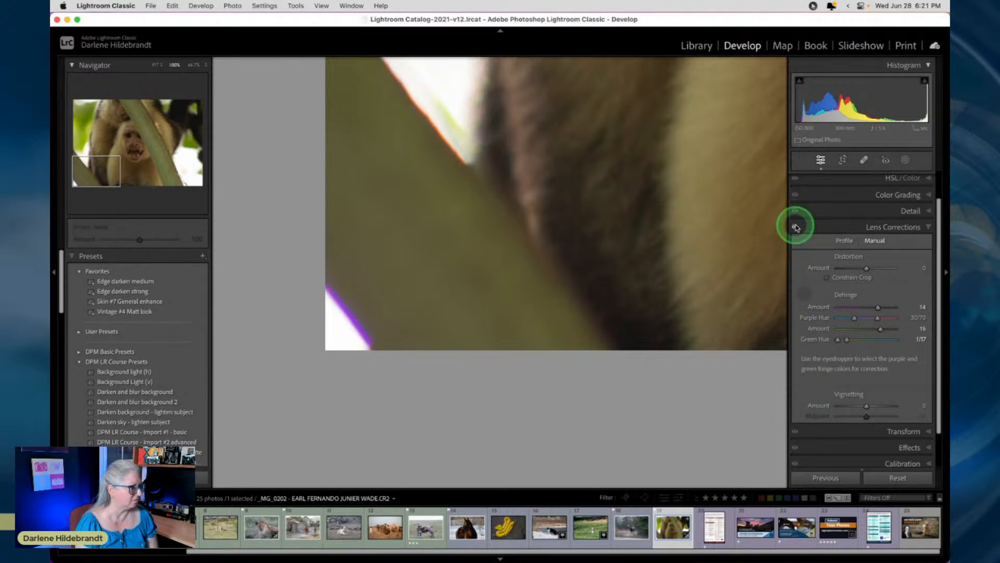
left_click(796, 228)
left_click(805, 292)
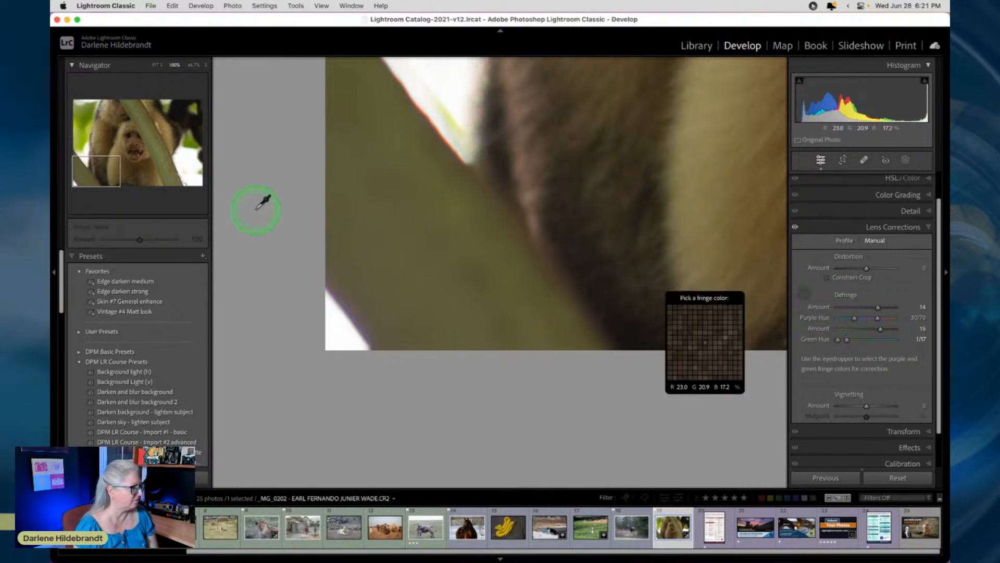
left_click_drag(113, 168, 187, 175)
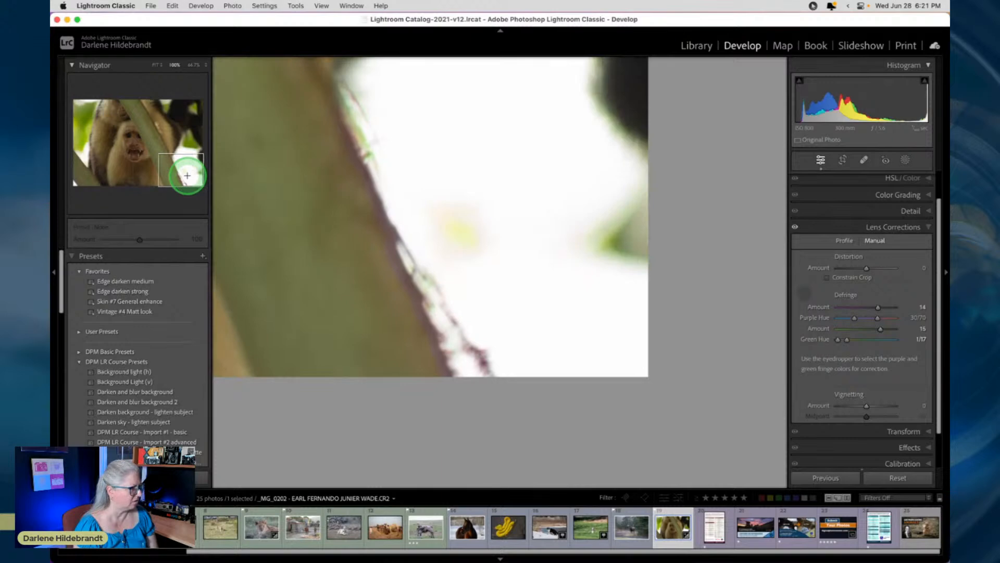
left_click(795, 228)
left_click(796, 228)
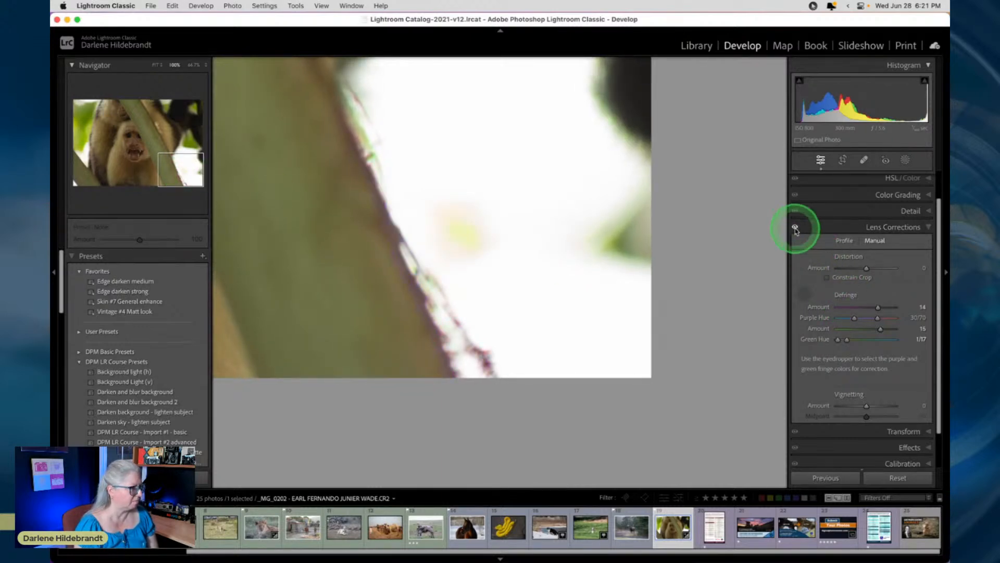
Reduce the green Defringe amount to 4 and put the fringe color selector away.
left_click_drag(879, 329, 850, 329)
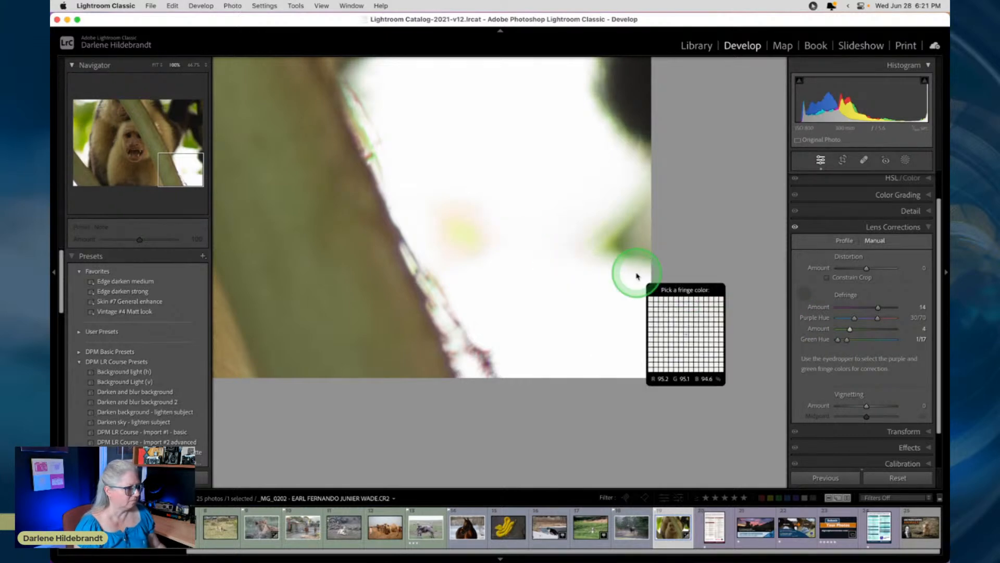
left_click(636, 274)
left_click(636, 277)
left_click(637, 273)
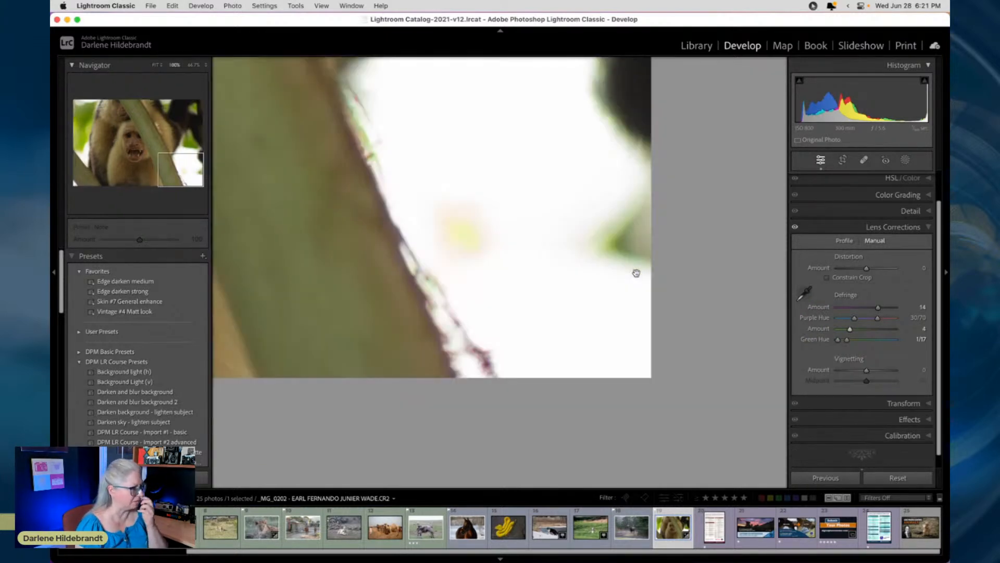
View the whole monkey photo and compare its before and after versions.
left_click(636, 276)
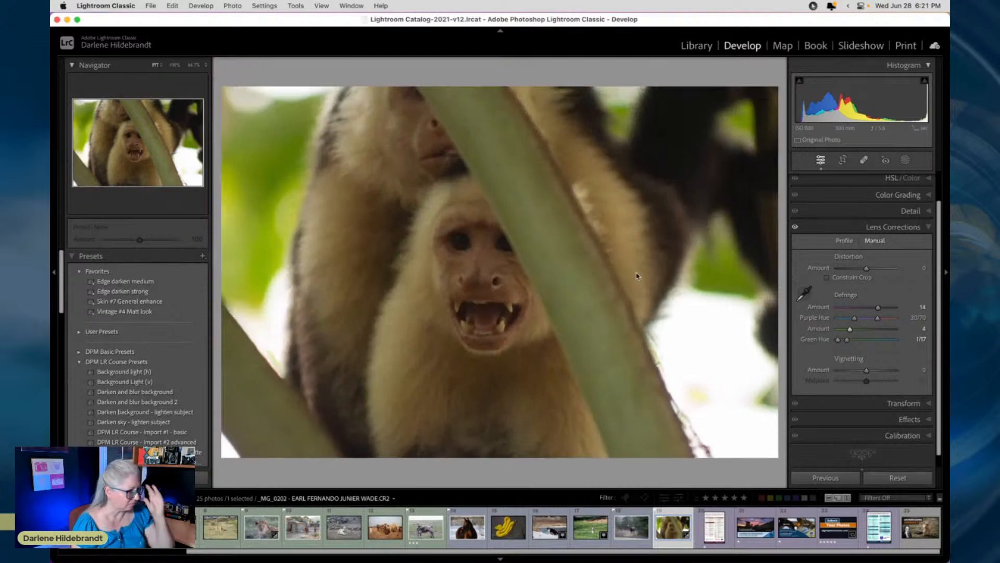
key("backslash")
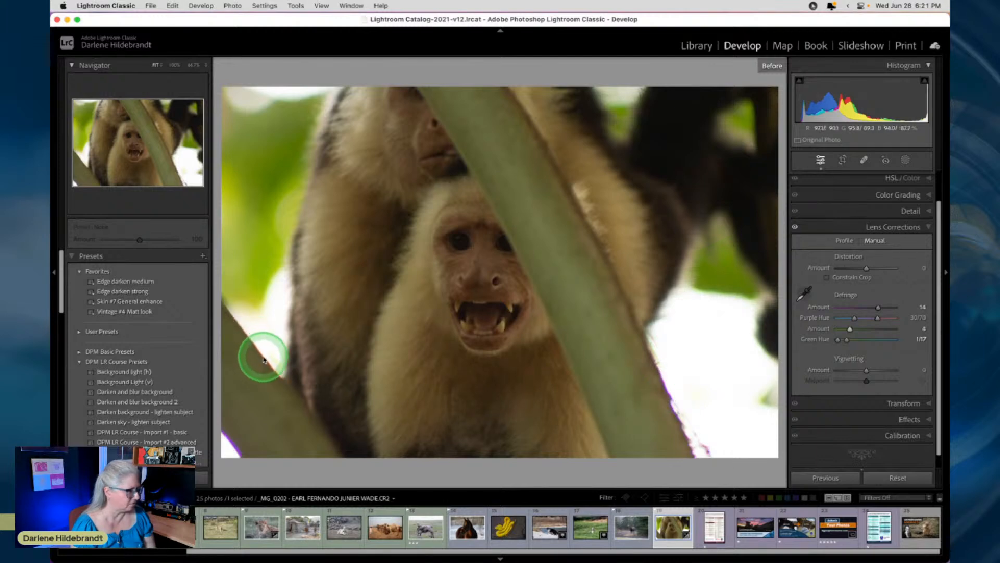
key("backslash")
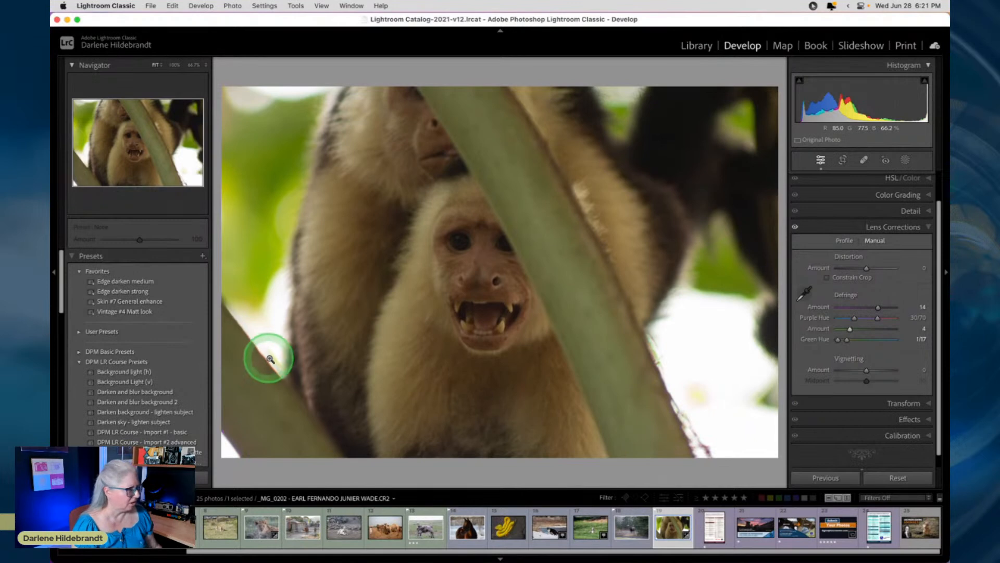
Try to export the monkey photo to Luminar AI with Open Source Files.
right_click(411, 233)
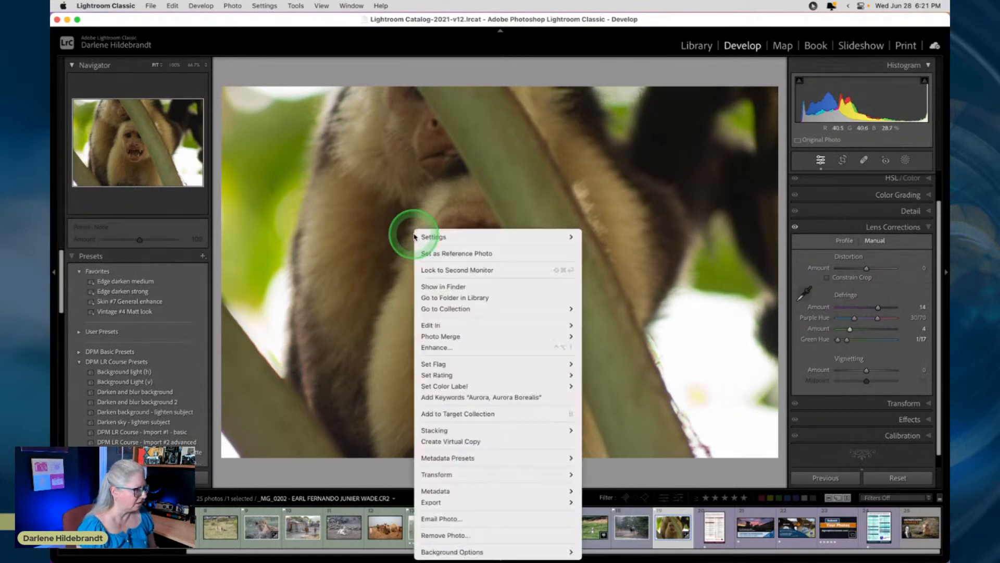
mouse_move(454, 327)
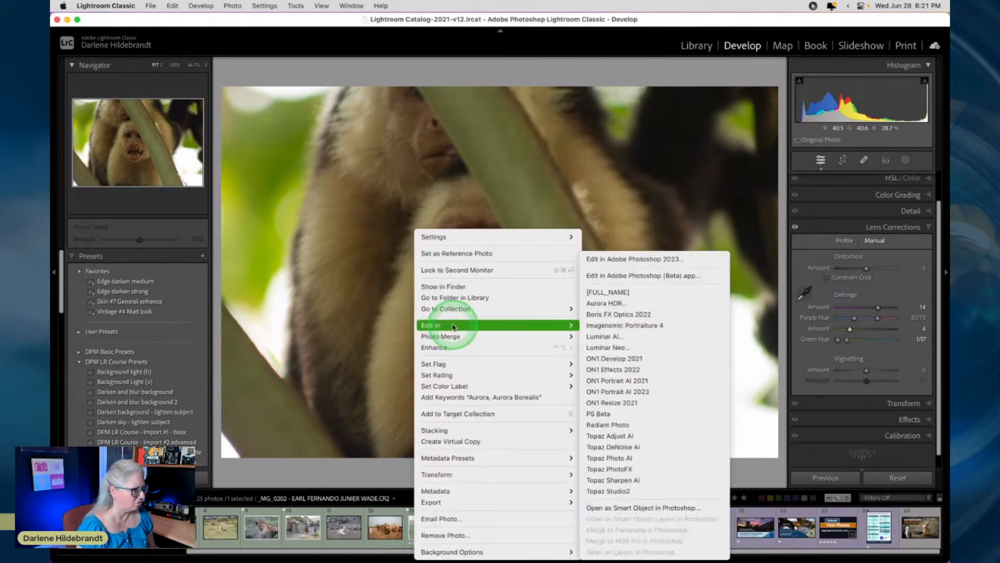
mouse_move(459, 503)
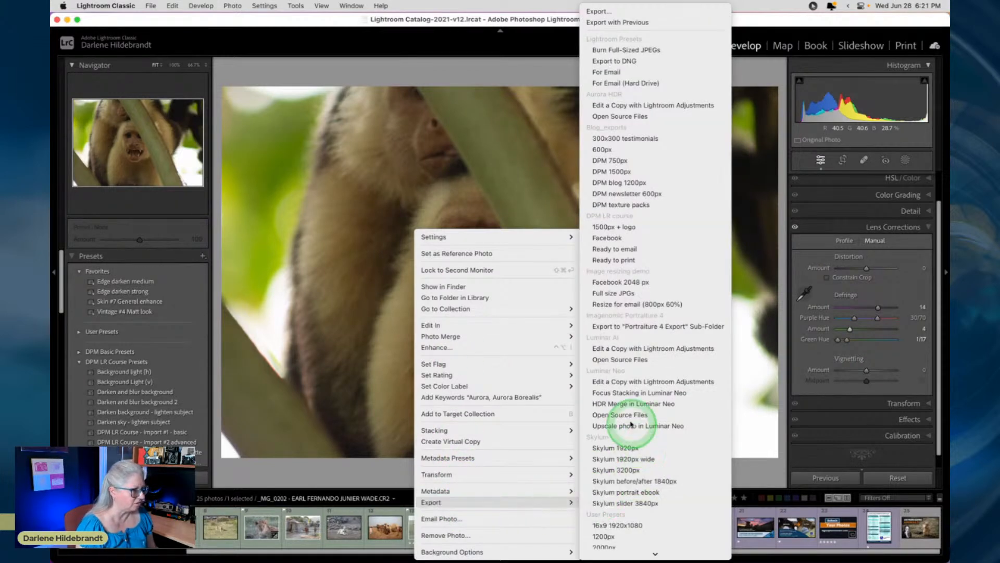
left_click(607, 361)
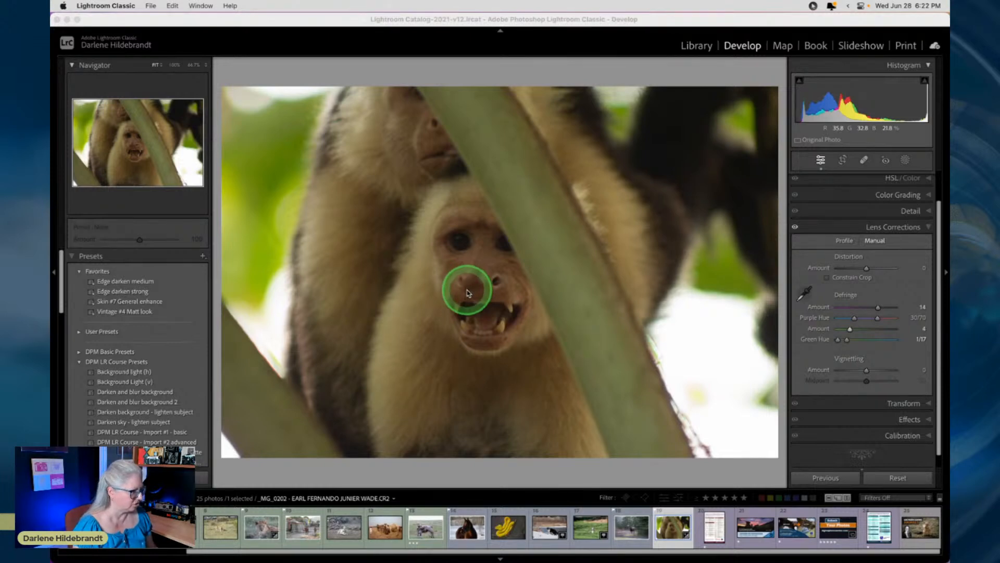
Export the monkey photo to Luminar Neo using its Open Source Files option.
right_click(467, 293)
mouse_move(453, 503)
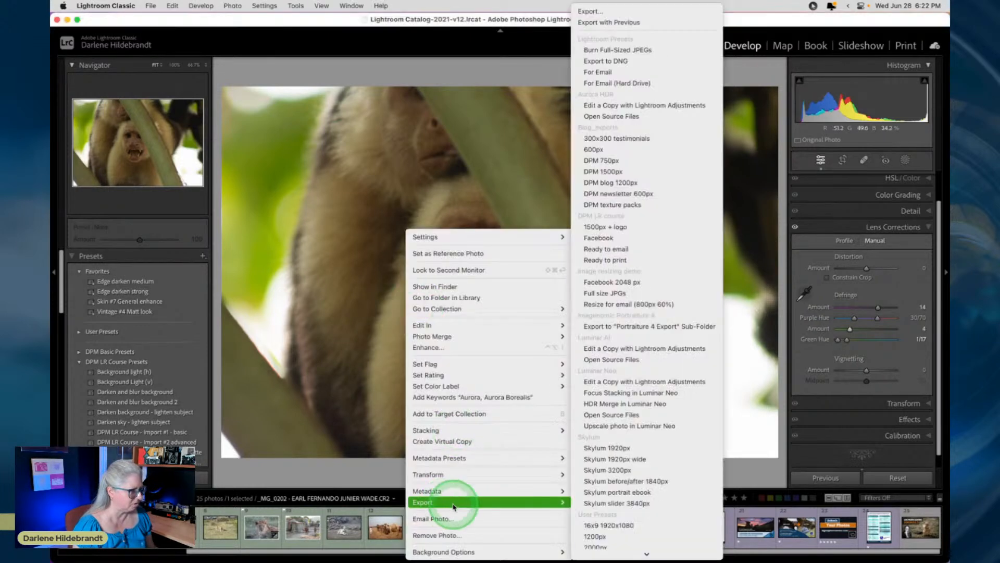
left_click(613, 415)
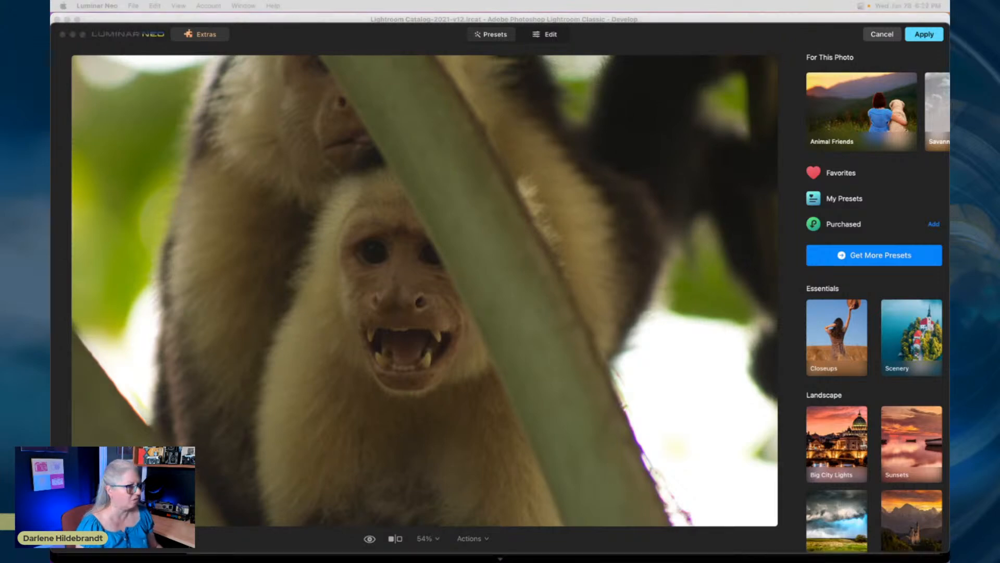
Turn on Auto Fix Chromatic Aberrations and Auto Defringe in the Optics section of the Develop tool.
left_click_drag(659, 45, 646, 24)
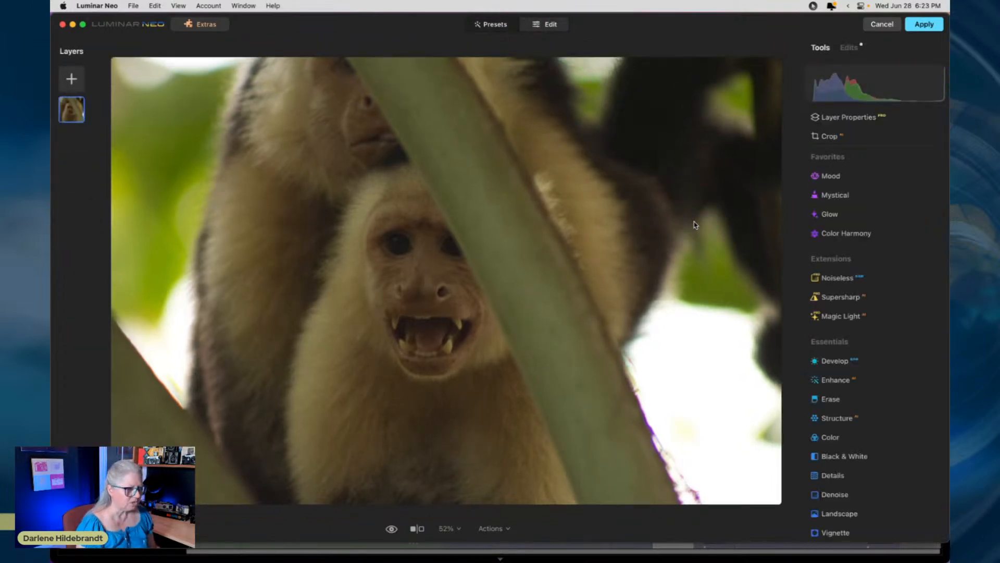
left_click(831, 361)
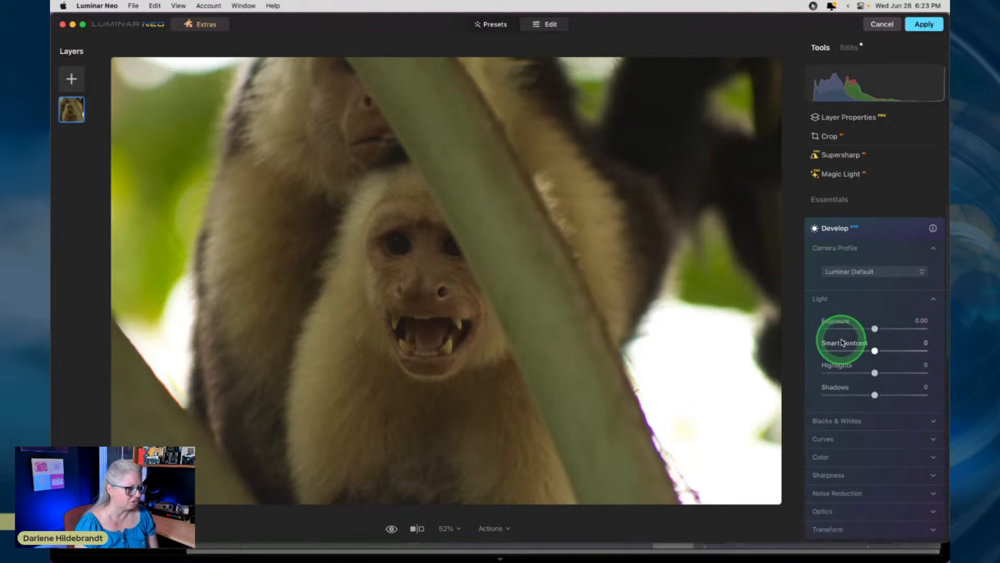
scroll(842, 343, "down", 5)
left_click(822, 401)
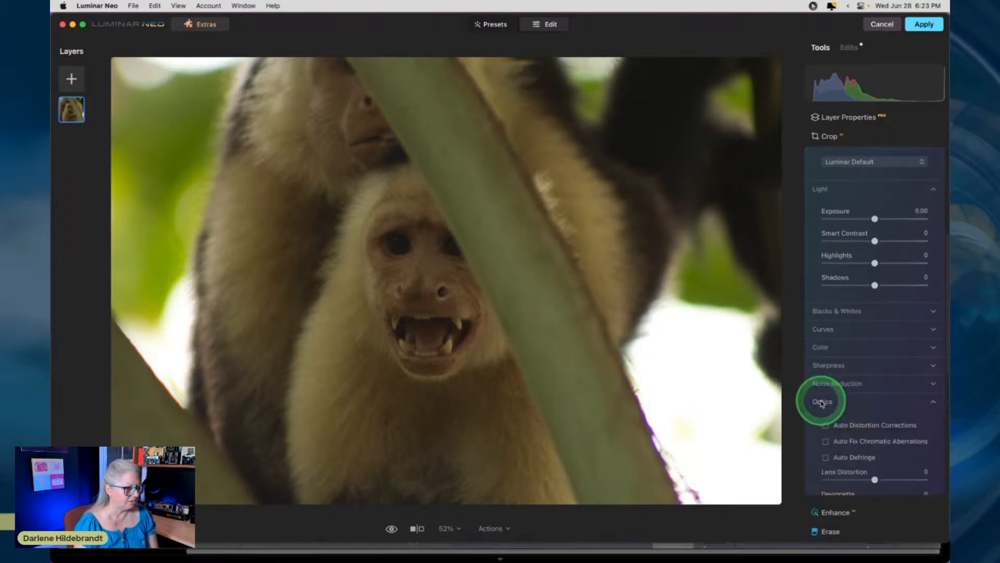
left_click(826, 441)
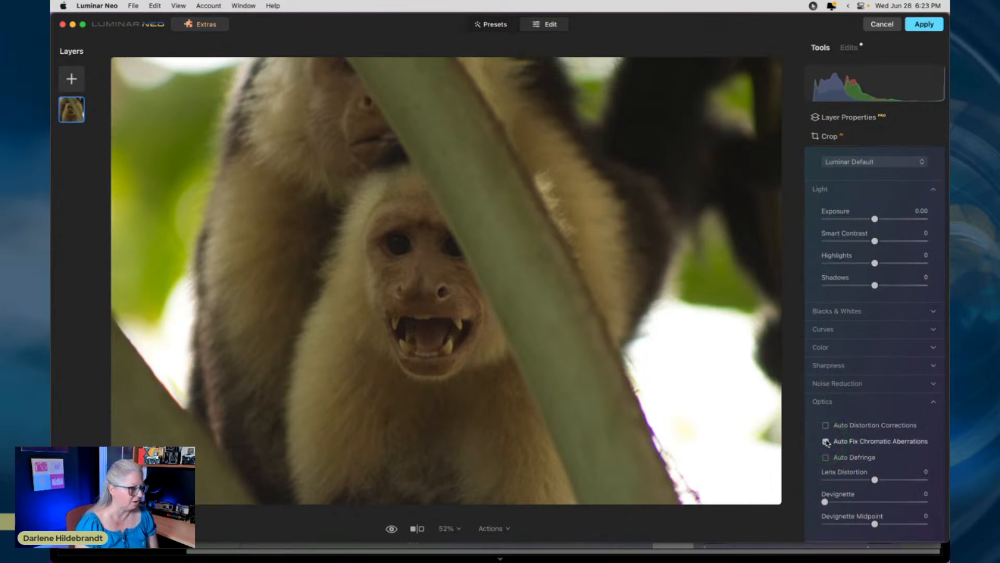
left_click(827, 458)
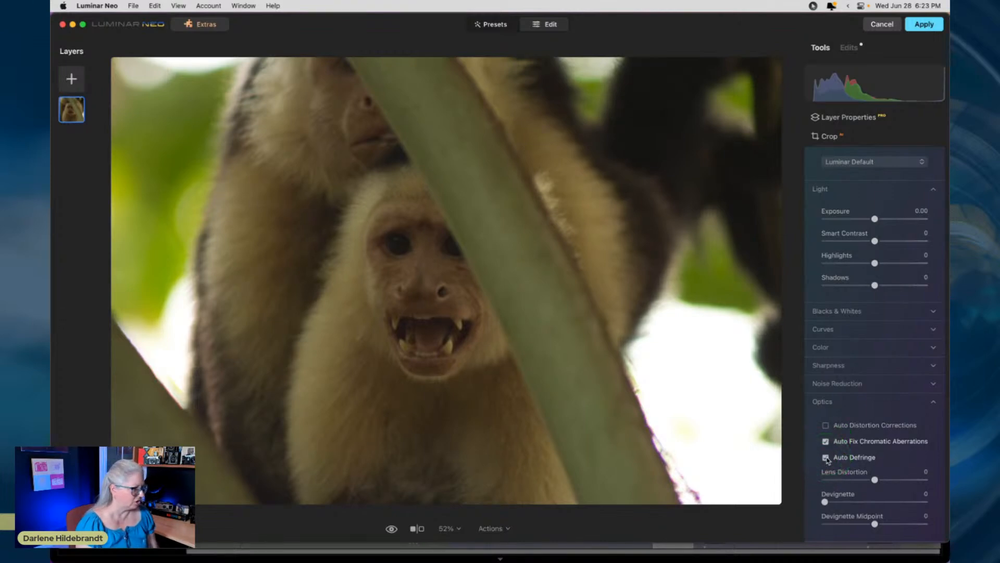
Compare the chromatic aberration and defringe corrections at 100% along both stem edges by switching each one off and on.
double_click(637, 460)
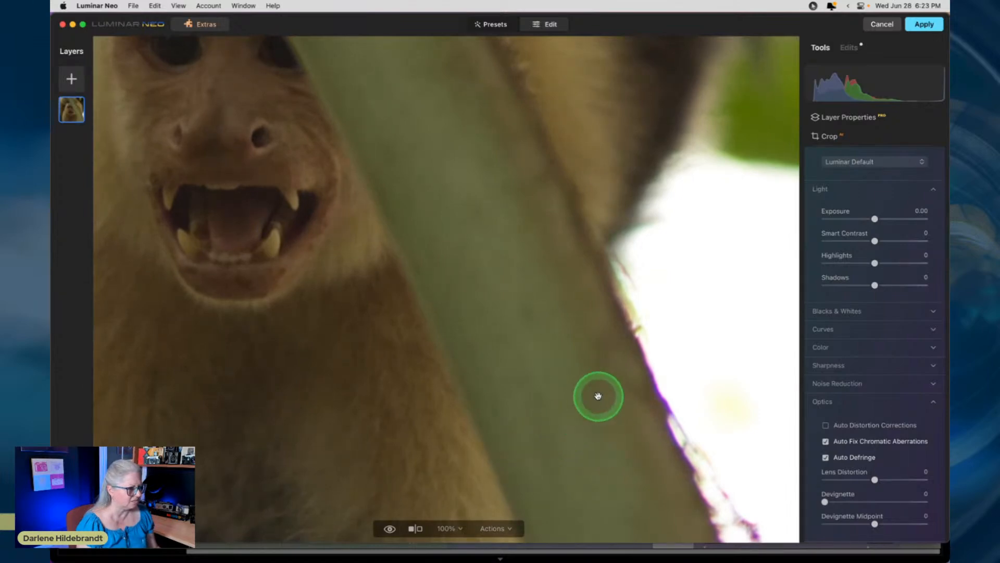
scroll(598, 396, "left", 10)
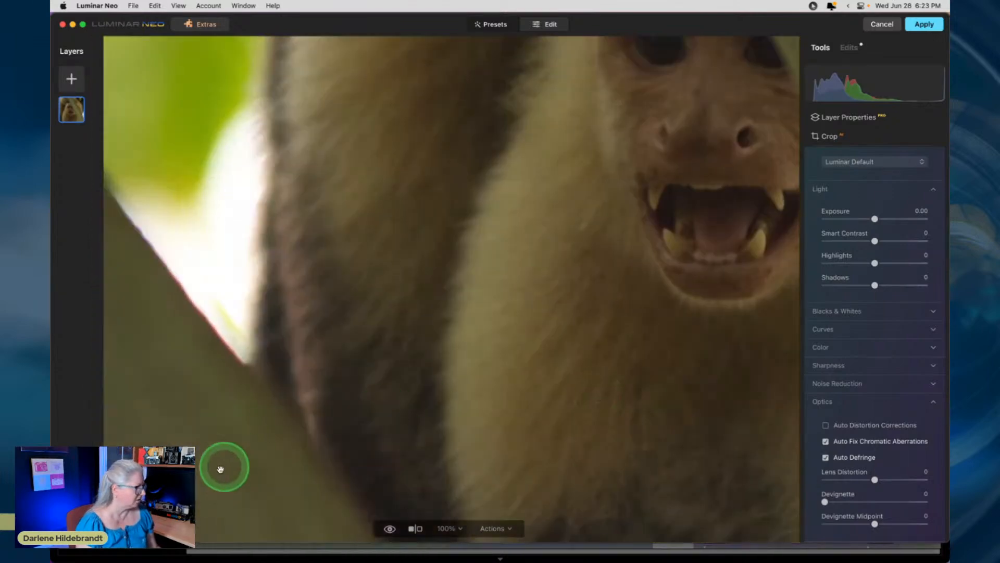
left_click(827, 442)
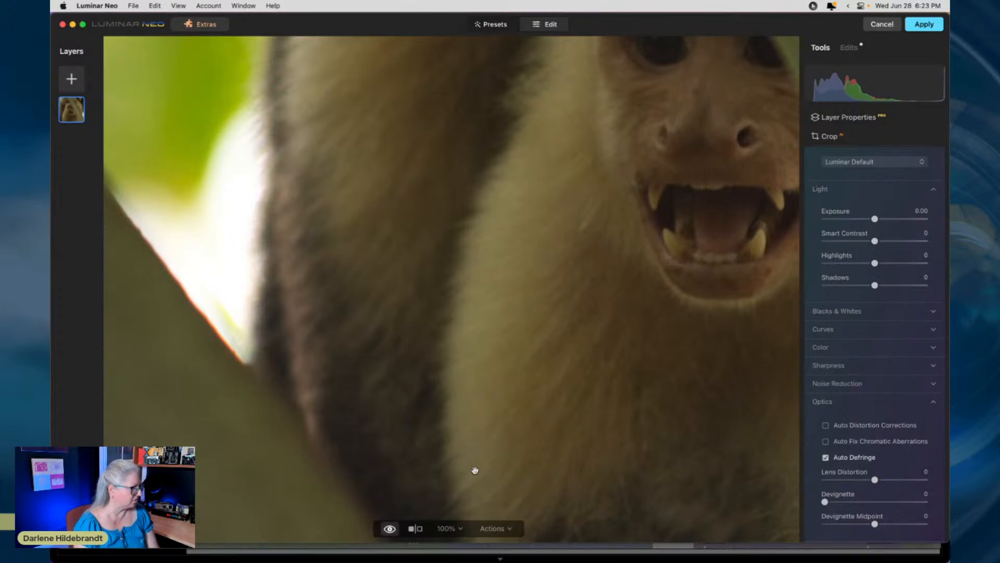
scroll(507, 462, "right", 10)
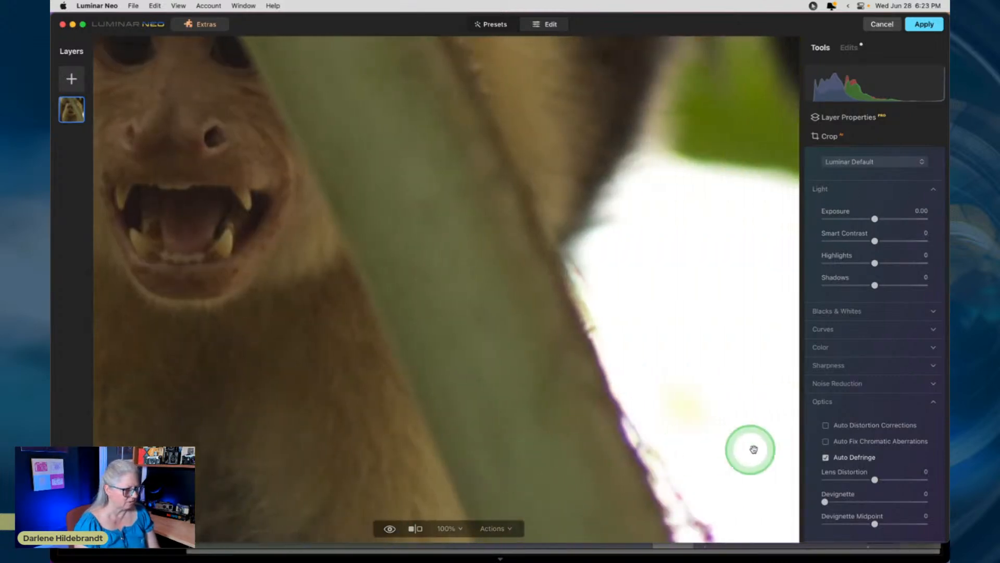
left_click(826, 458)
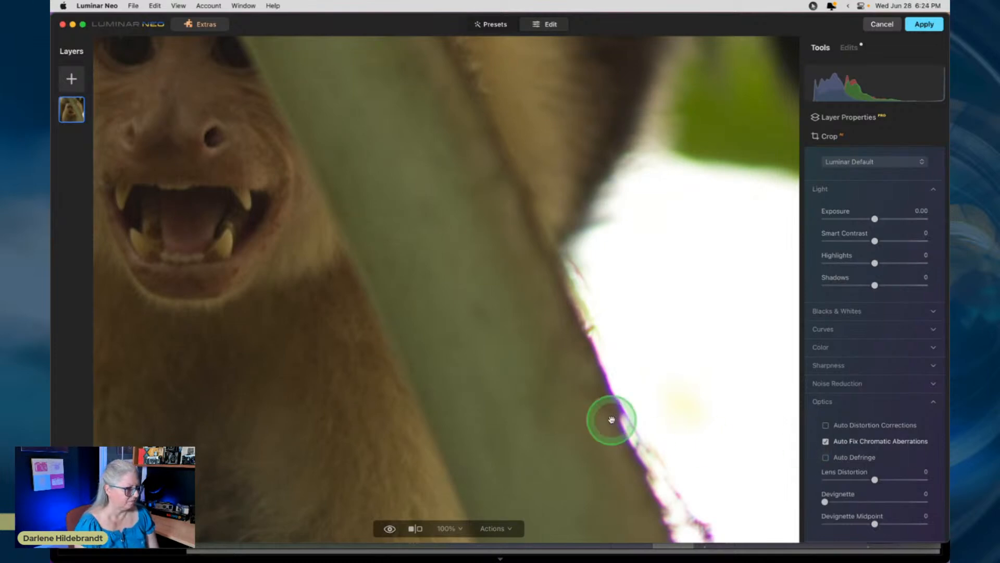
scroll(612, 419, "left", 10)
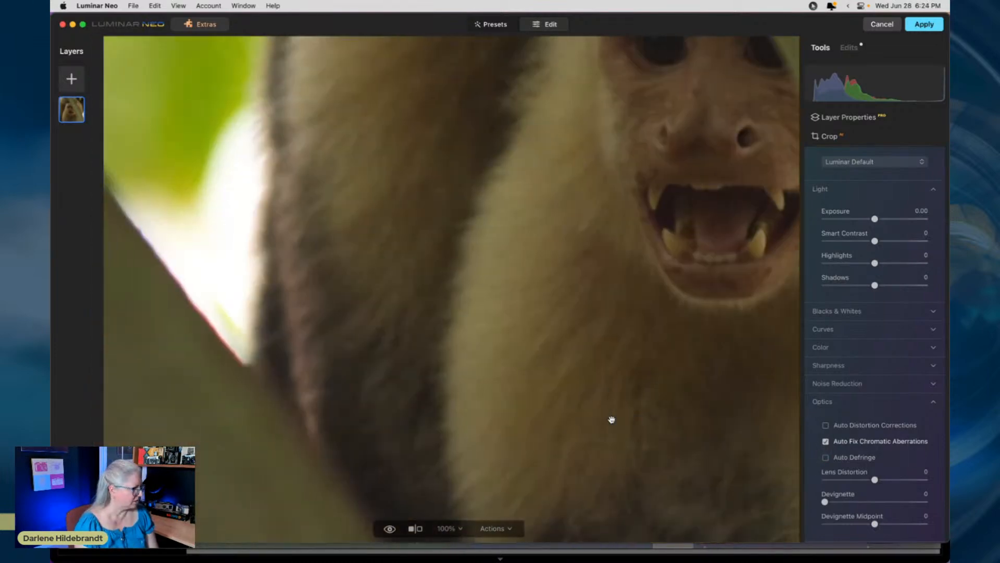
left_click(825, 457)
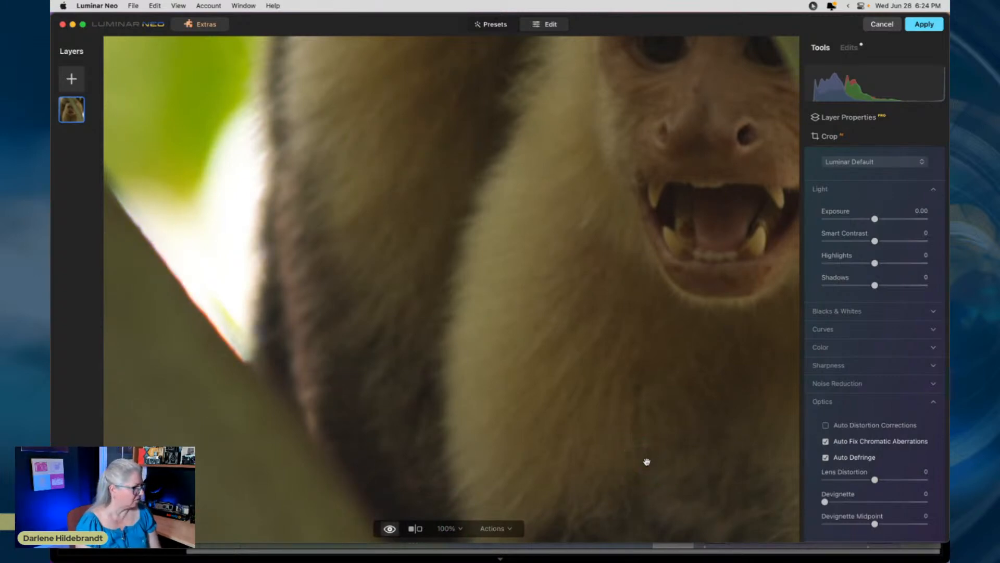
scroll(886, 458, "down", 1)
left_click(889, 458)
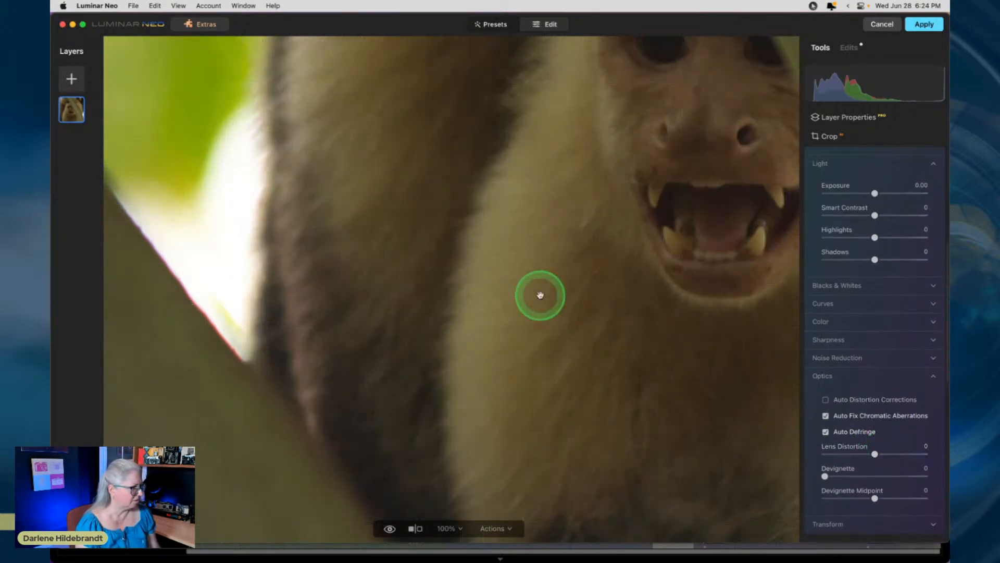
Set the camera profile to Camera Standard and fit the whole monkey photo in view.
scroll(867, 354, "up", 2)
scroll(868, 354, "up", 5)
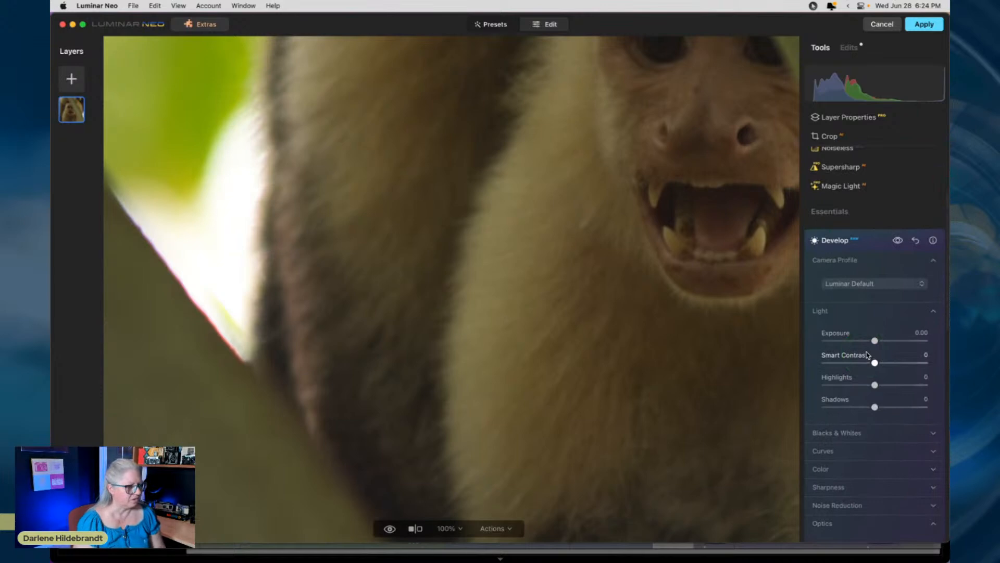
left_click_drag(736, 201, 561, 303)
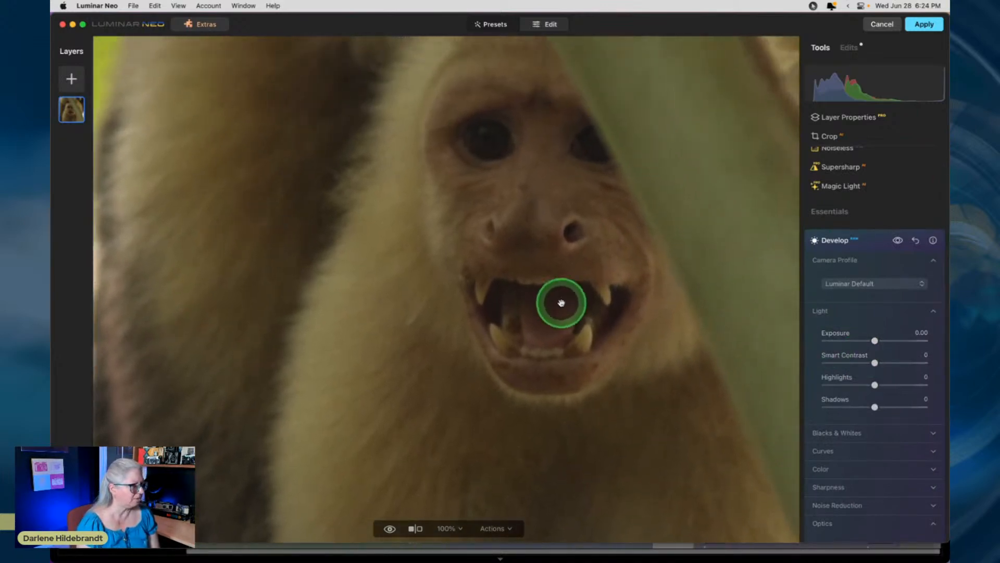
left_click(862, 285)
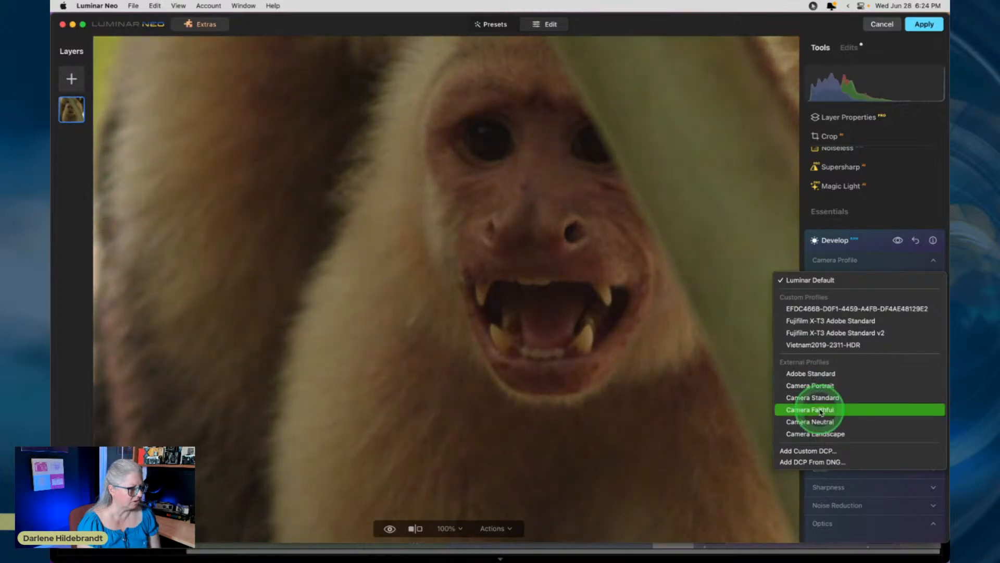
left_click(818, 402)
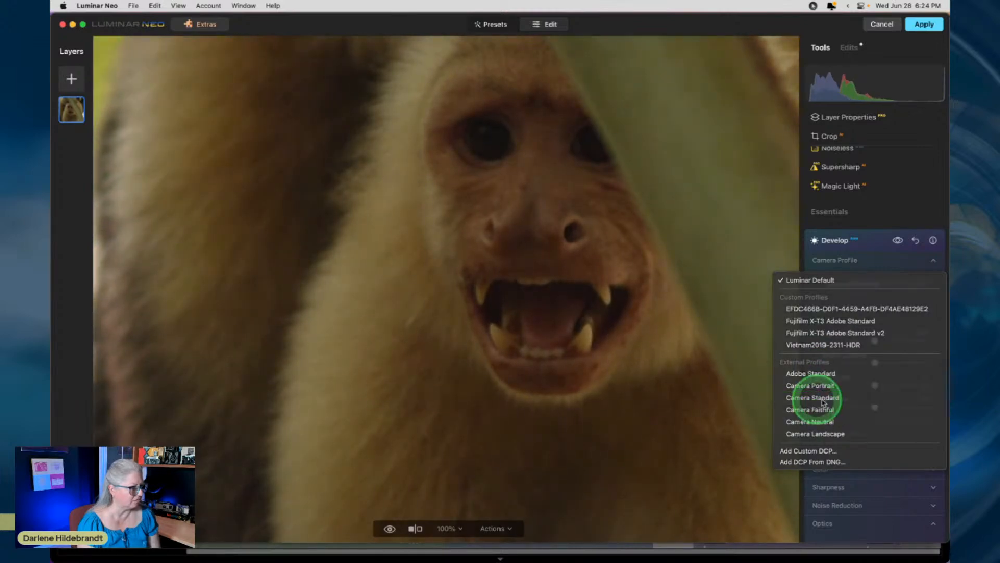
left_click(874, 262)
double_click(688, 256)
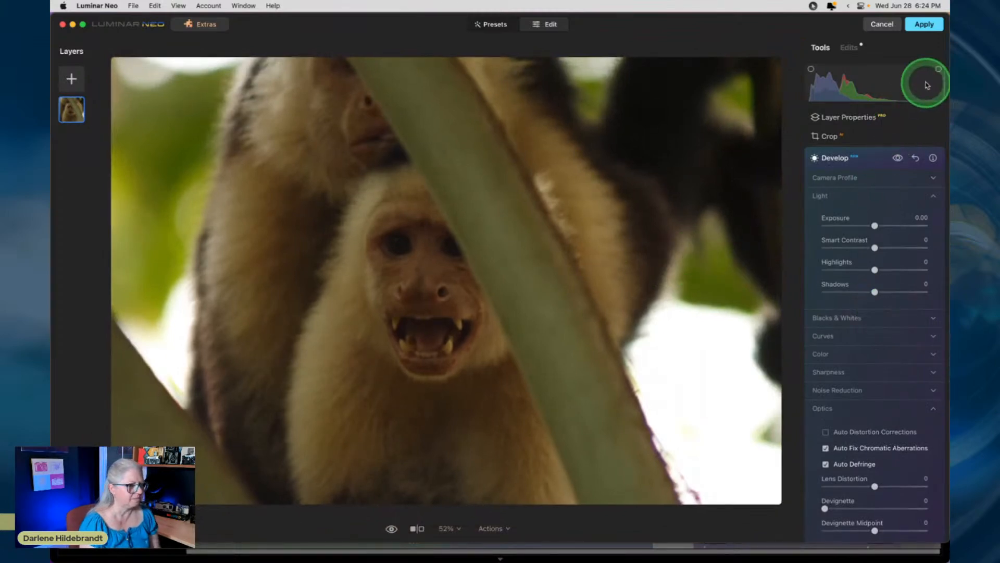
Show the clipping warnings on the photo and lower Highlights to -43.
left_click(887, 269)
left_click(887, 269)
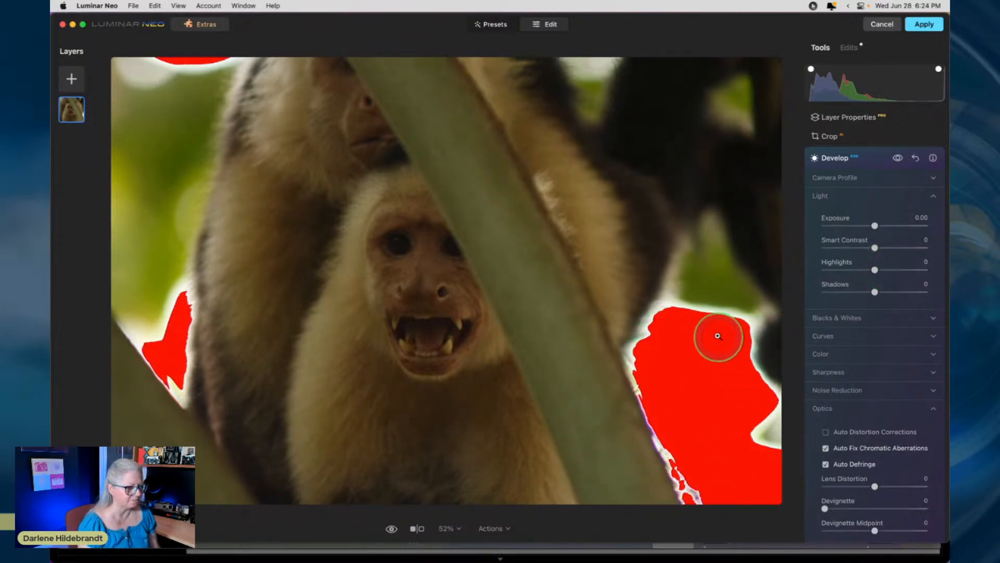
key("j")
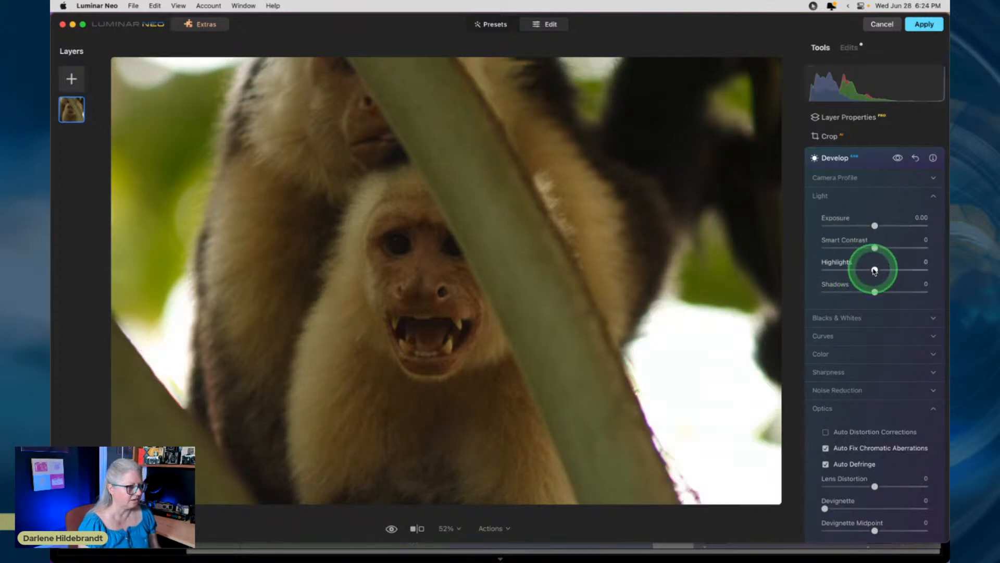
key("j")
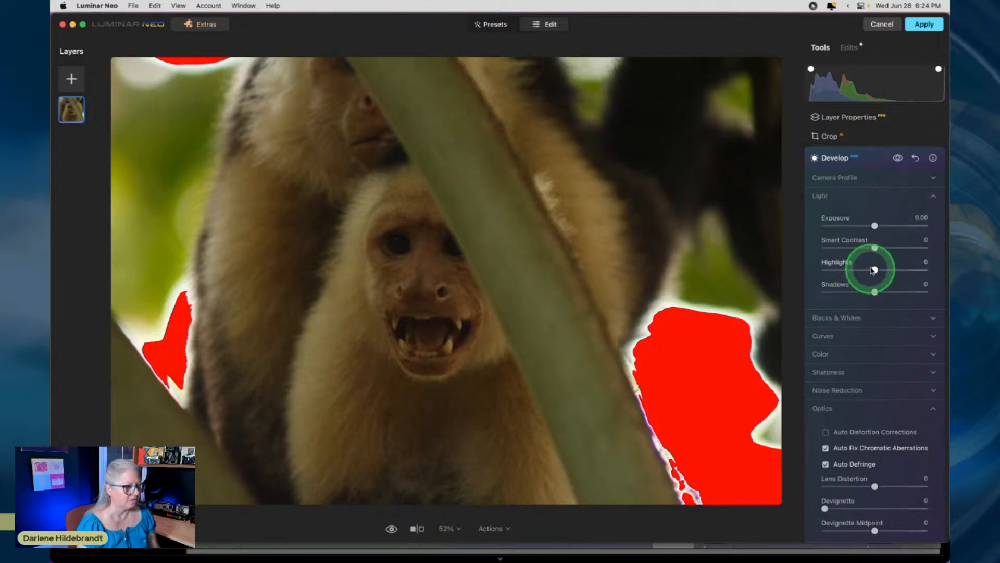
left_click_drag(874, 270, 852, 271)
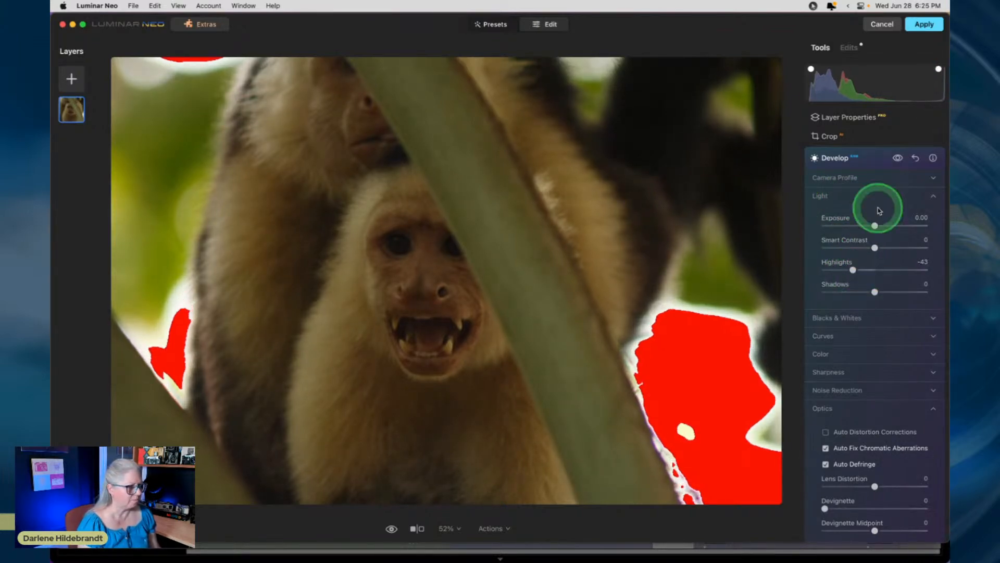
Raise Exposure to 1.39 and reset Highlights to 0.
left_click_drag(875, 226, 891, 226)
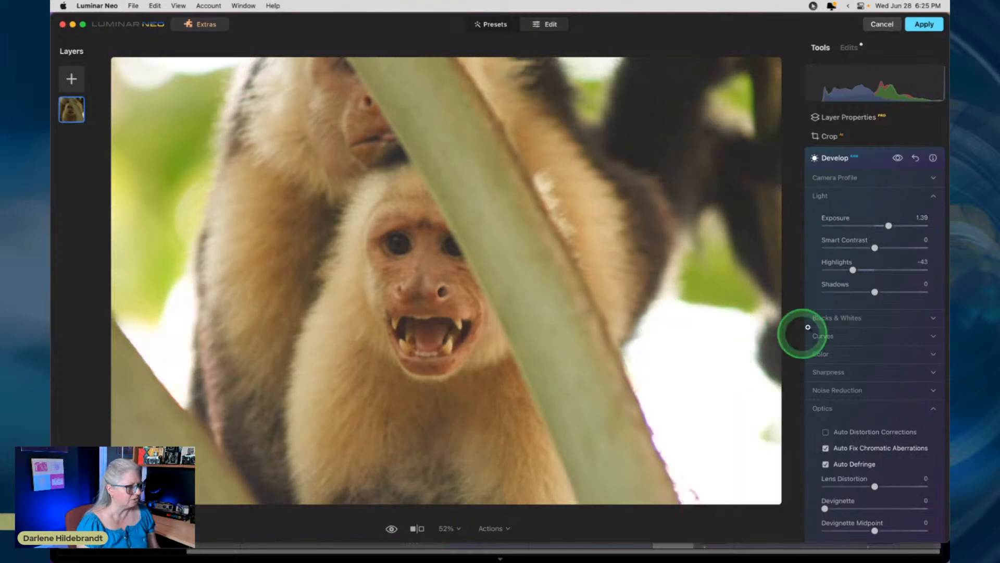
left_click(863, 356)
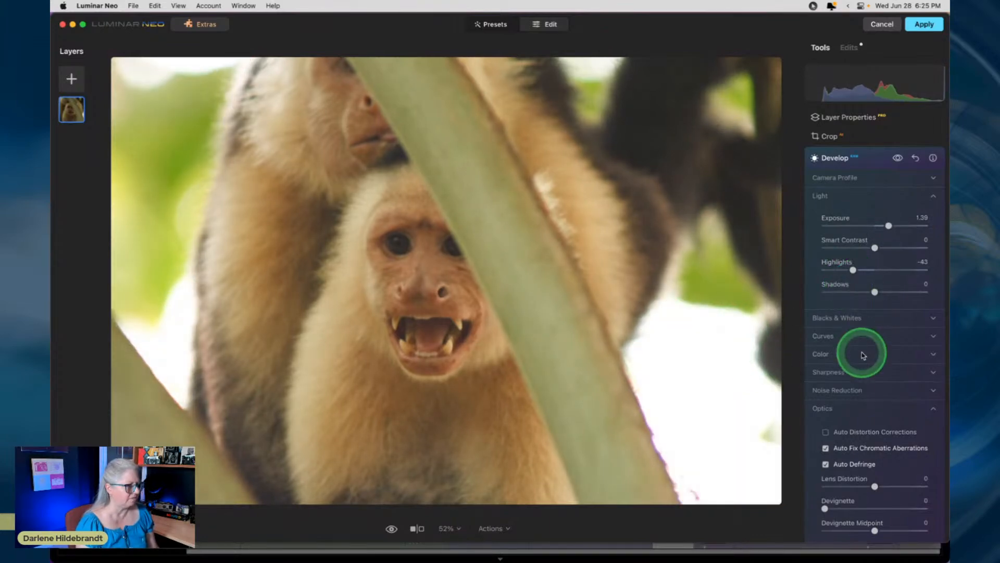
double_click(853, 269)
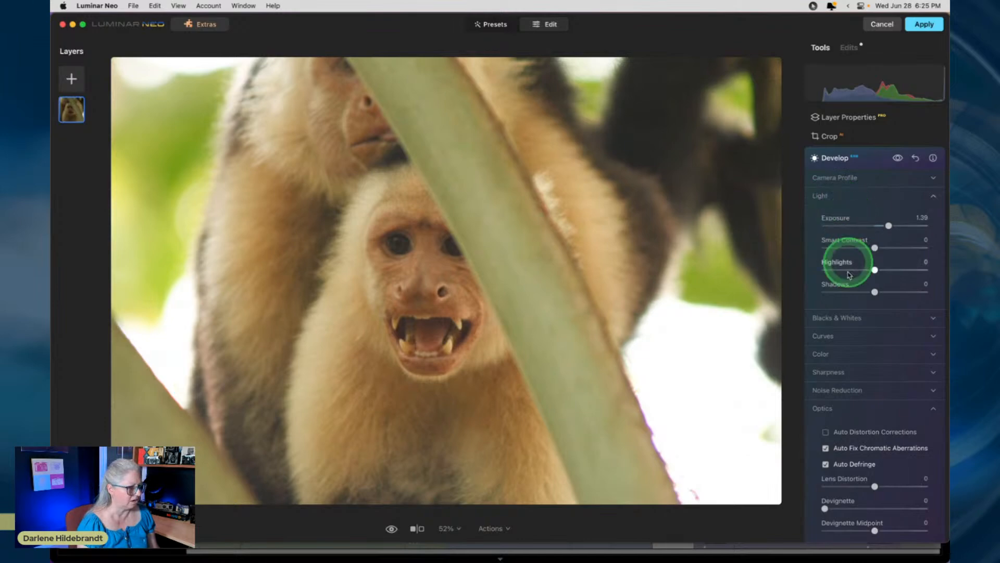
Try moving the Curves black point inward with clipping warnings shown, and return it to its original corner.
left_click(839, 335)
scroll(840, 339, "down", 1)
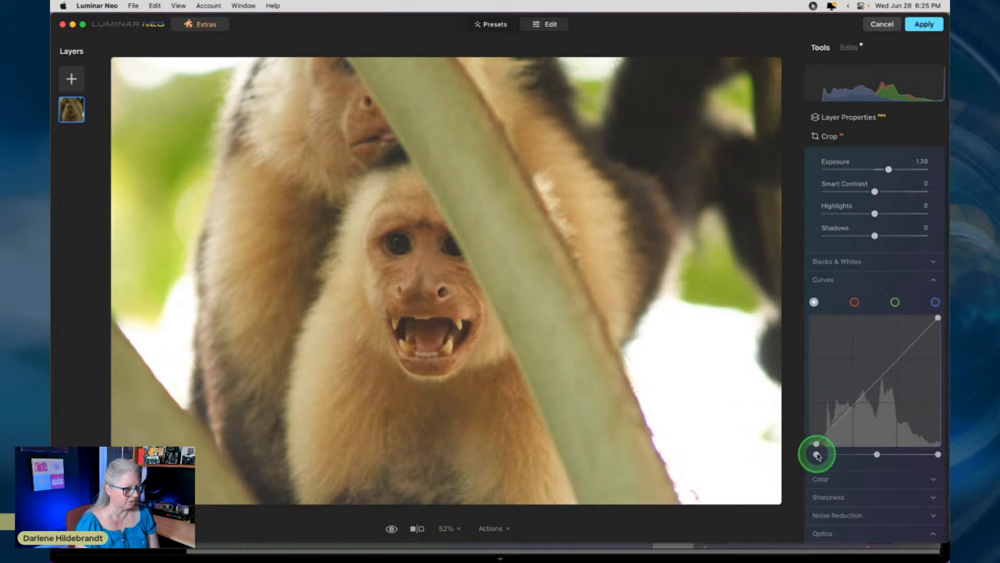
left_click_drag(819, 456, 821, 456)
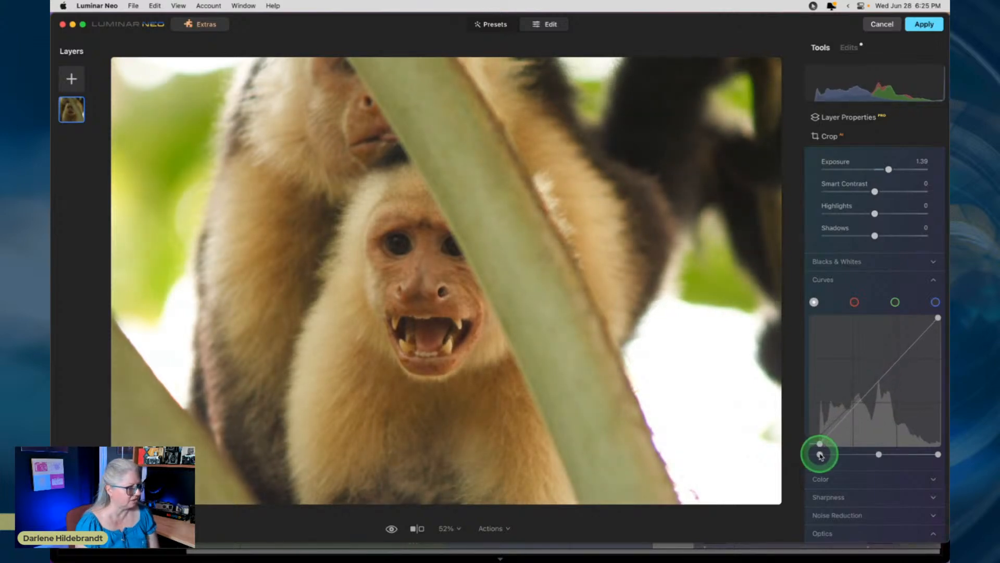
key("j")
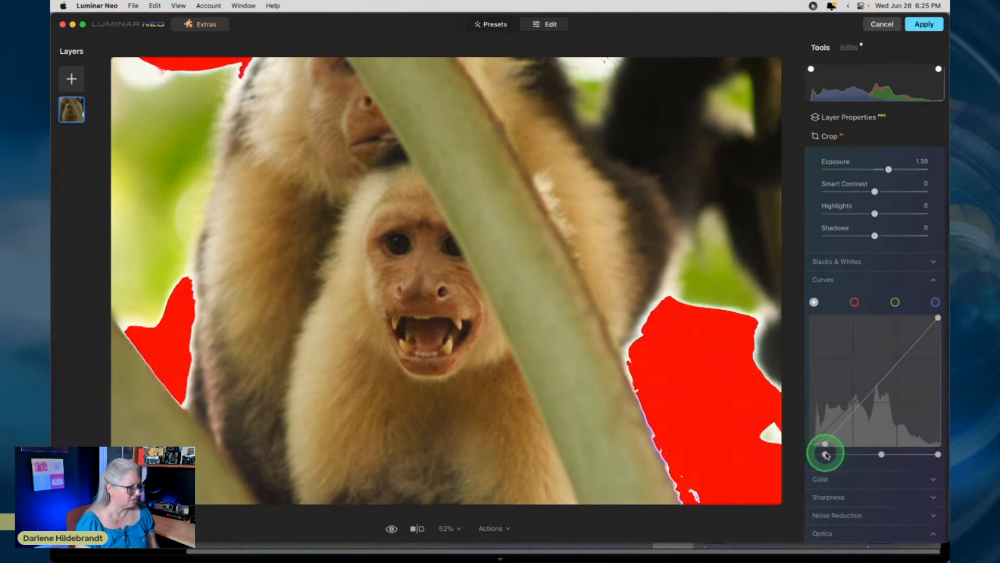
left_click_drag(826, 455, 821, 454)
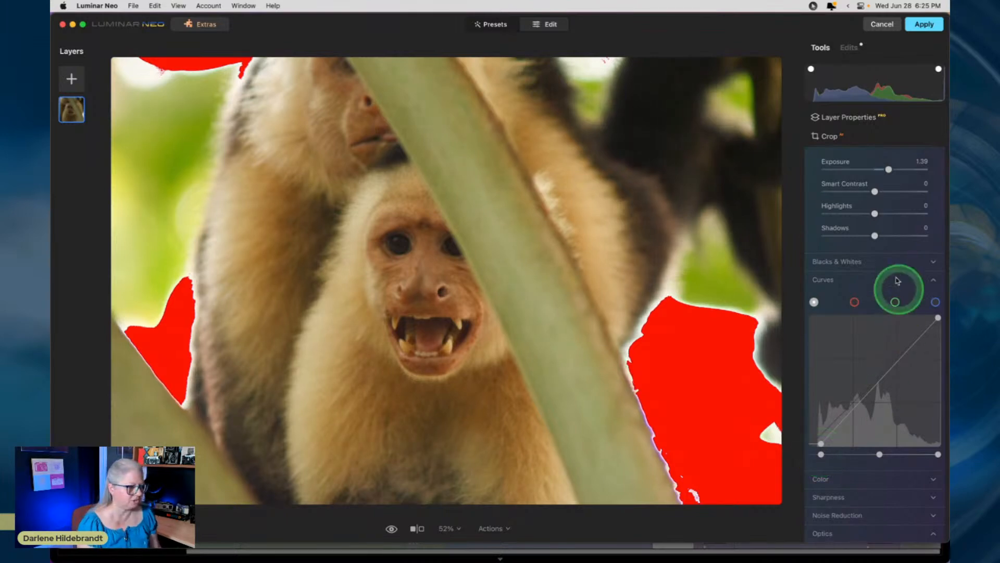
left_click(878, 265)
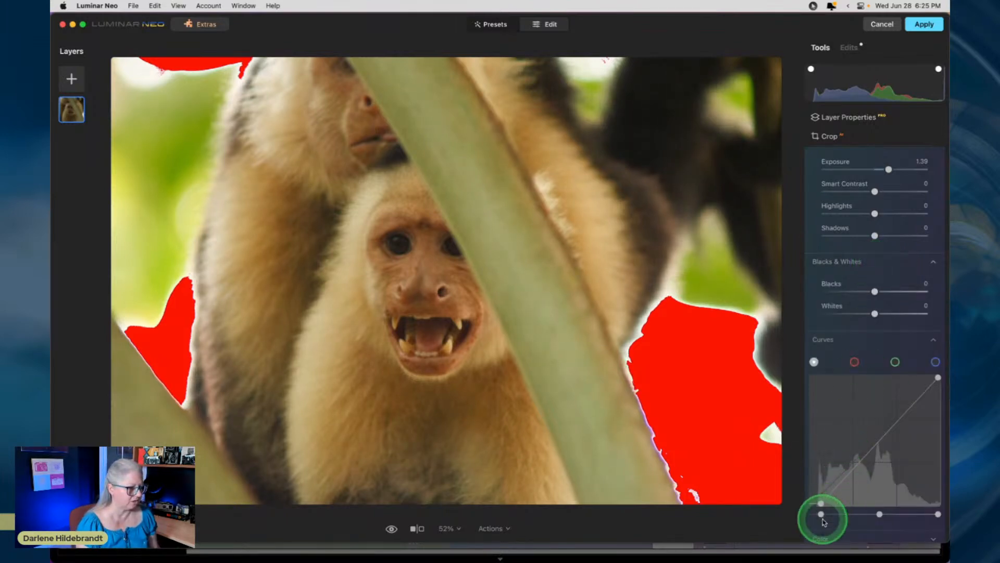
left_click_drag(821, 514, 811, 490)
Try Blacks at -100 to check the shadow clipping, and reset it to 0.
left_click(875, 291)
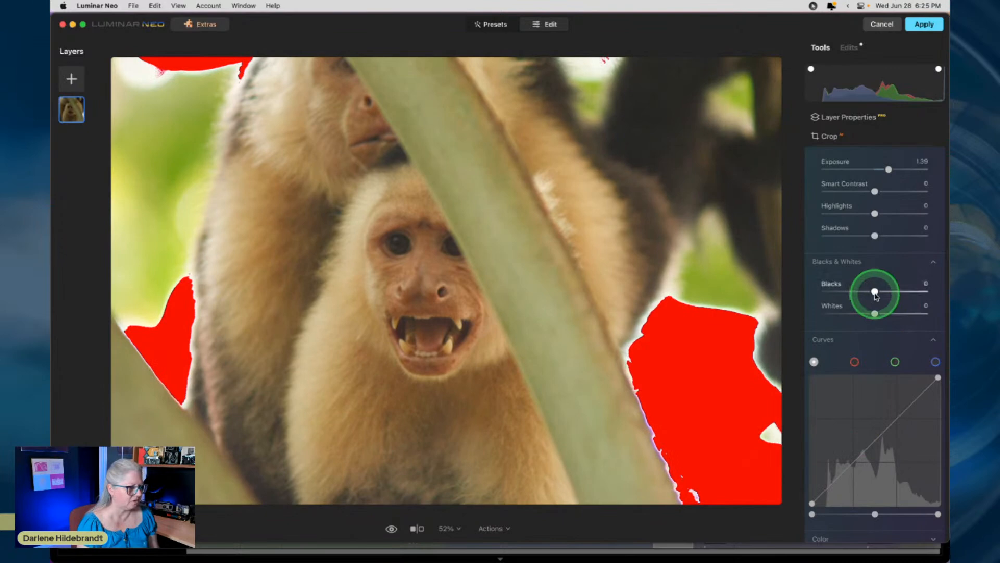
left_click_drag(875, 291, 759, 284)
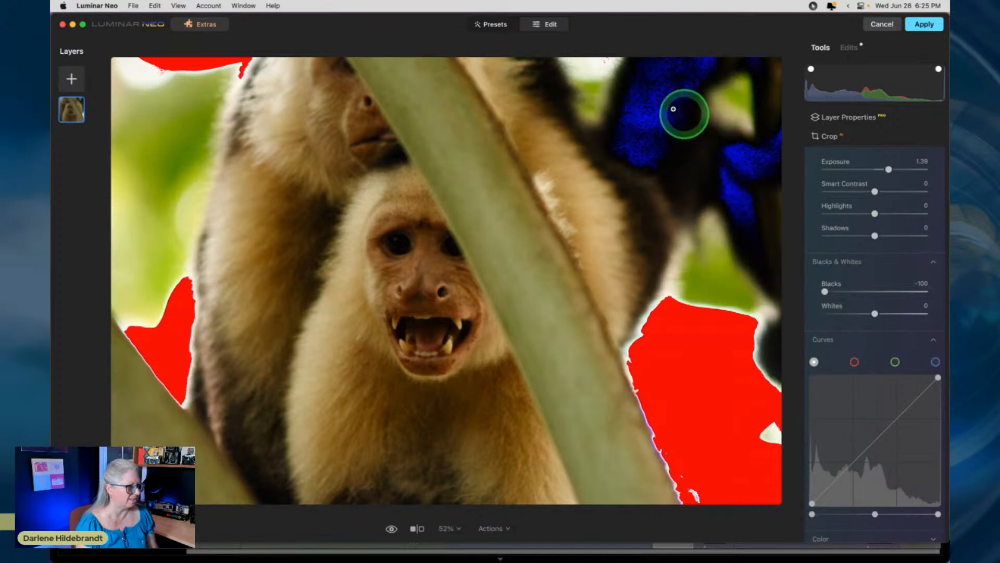
double_click(825, 292)
Move the Curves black point inward to the start of the histogram's dark tones and set Blacks to -37.
scroll(832, 389, "down", 1)
scroll(832, 389, "down", 3)
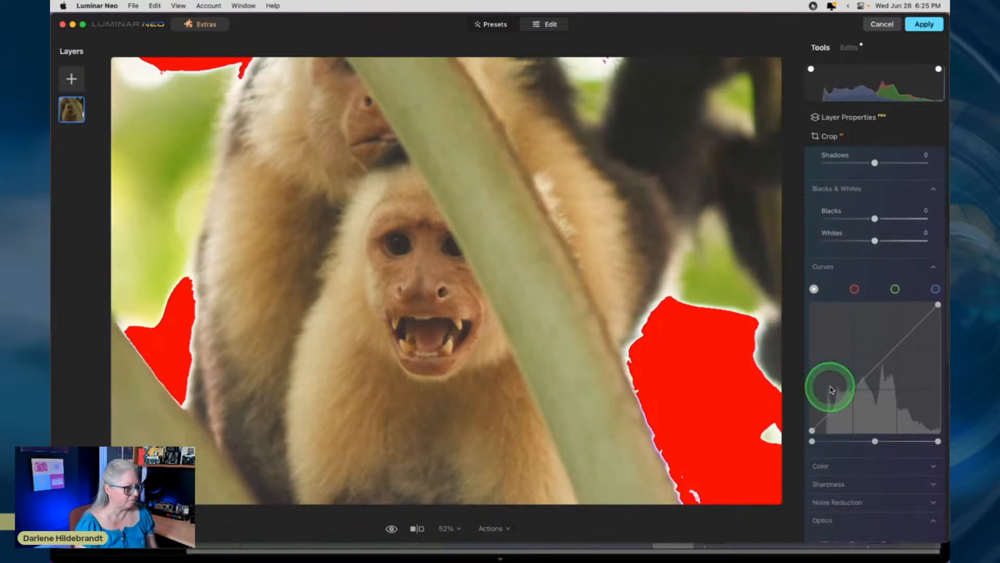
mouse_move(812, 439)
left_mouse_down()
mouse_move(891, 443)
mouse_move(826, 440)
left_mouse_up()
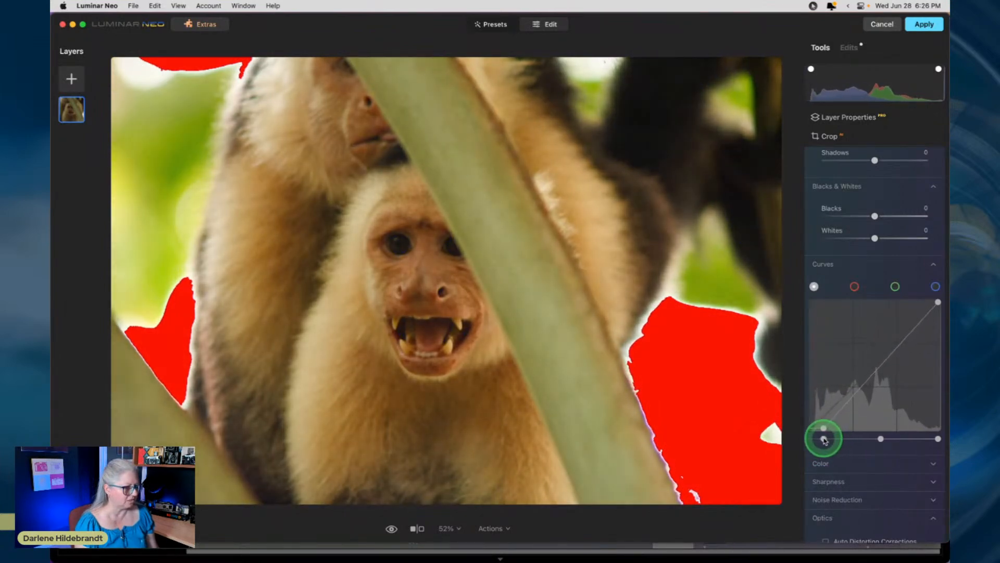
left_click_drag(877, 219, 856, 216)
left_click_drag(827, 439, 832, 439)
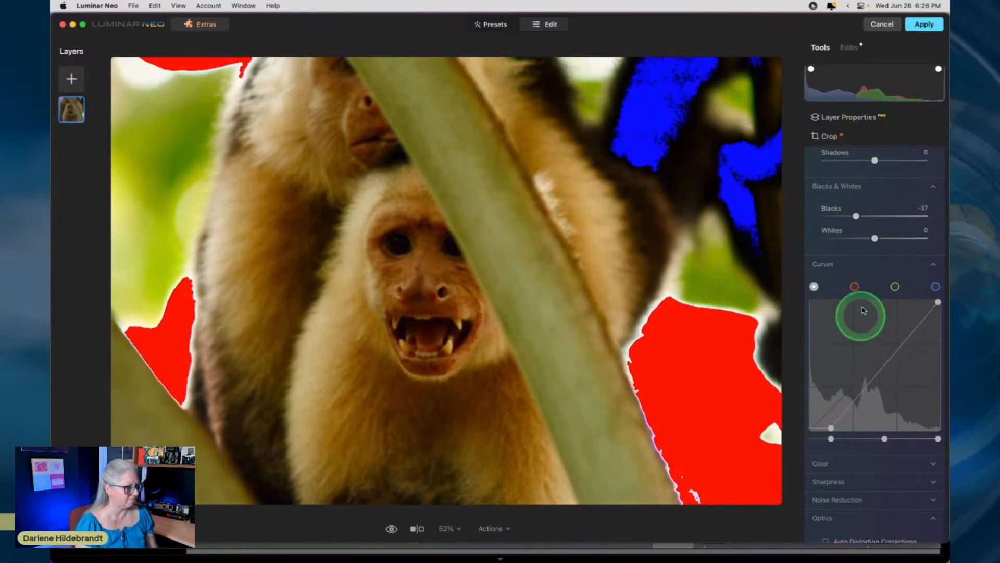
Turn off the clipping warnings and raise Shadows to 27.
left_click(867, 263)
scroll(868, 264, "up", 2)
key("j")
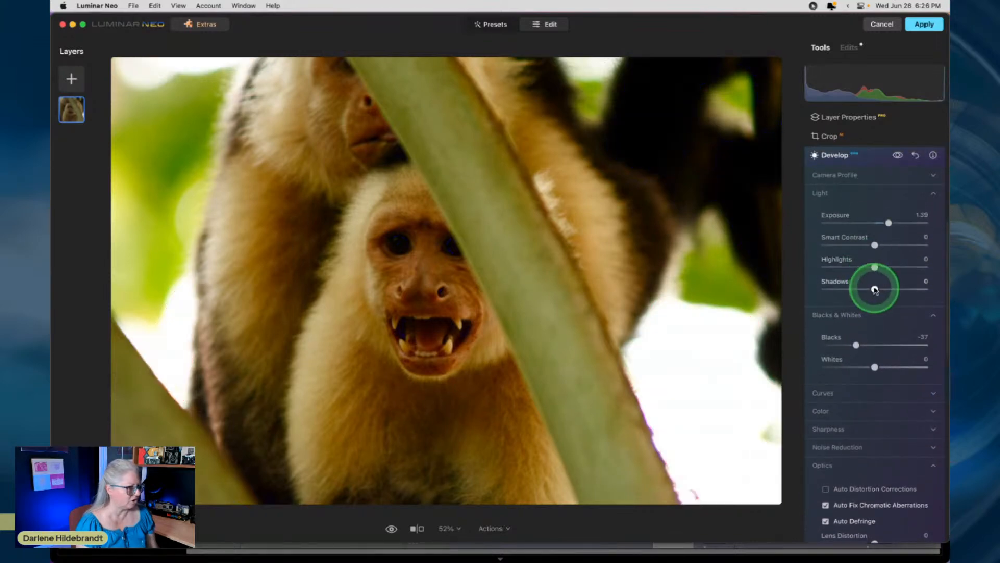
left_click_drag(875, 291, 892, 290)
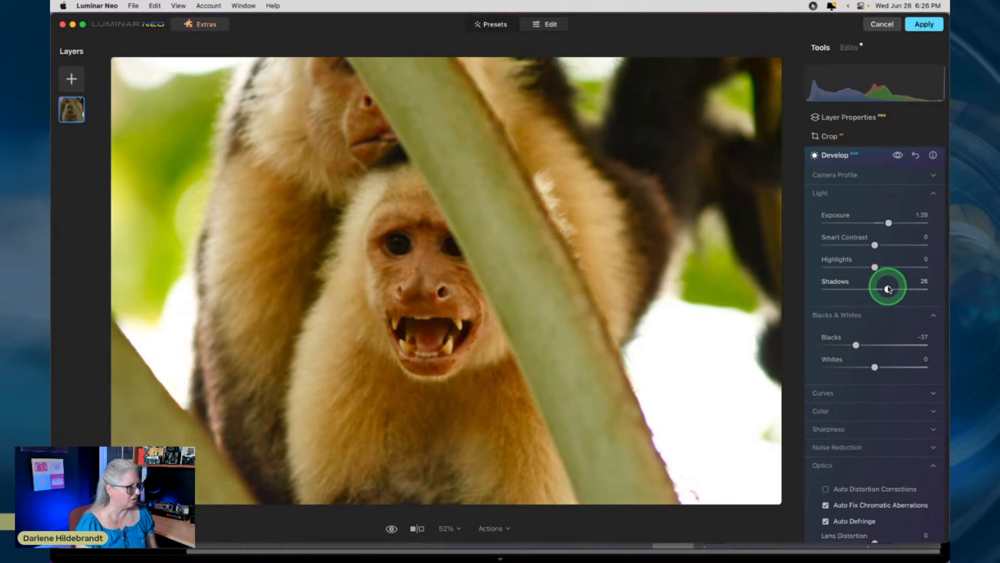
Try the Daylight white balance preset on the monkey photo.
scroll(888, 287, "down", 2)
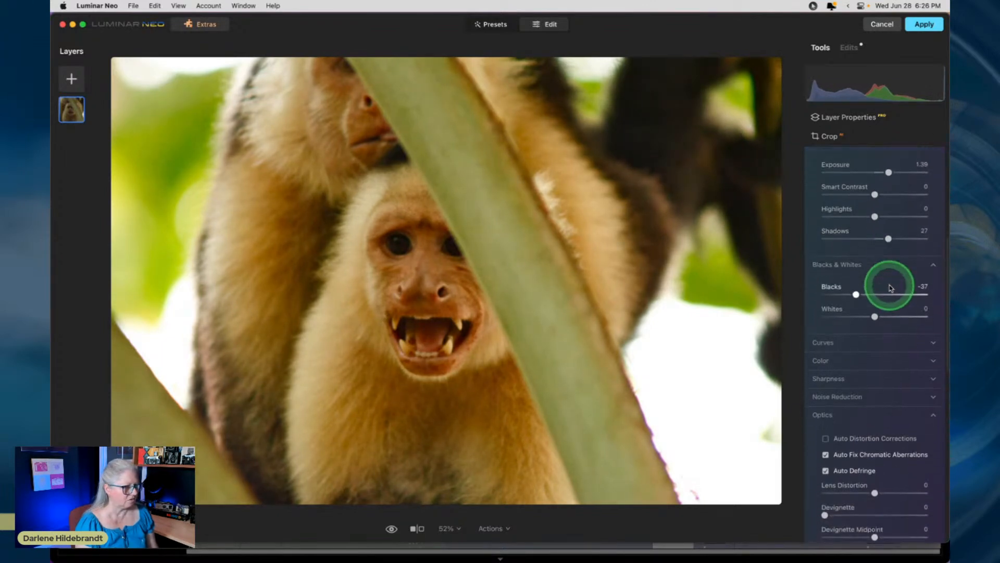
left_click(839, 359)
scroll(838, 360, "down", 4)
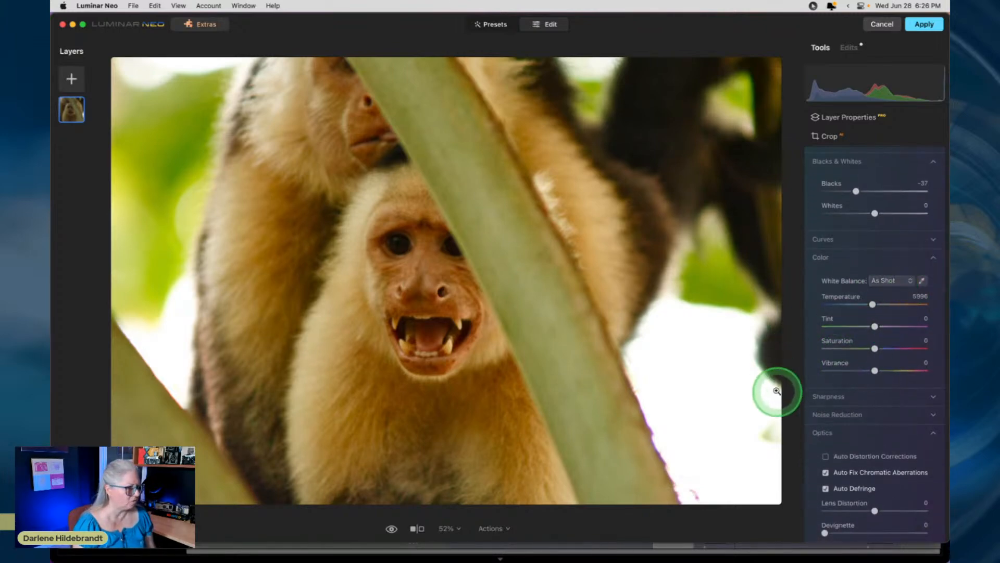
left_click(886, 281)
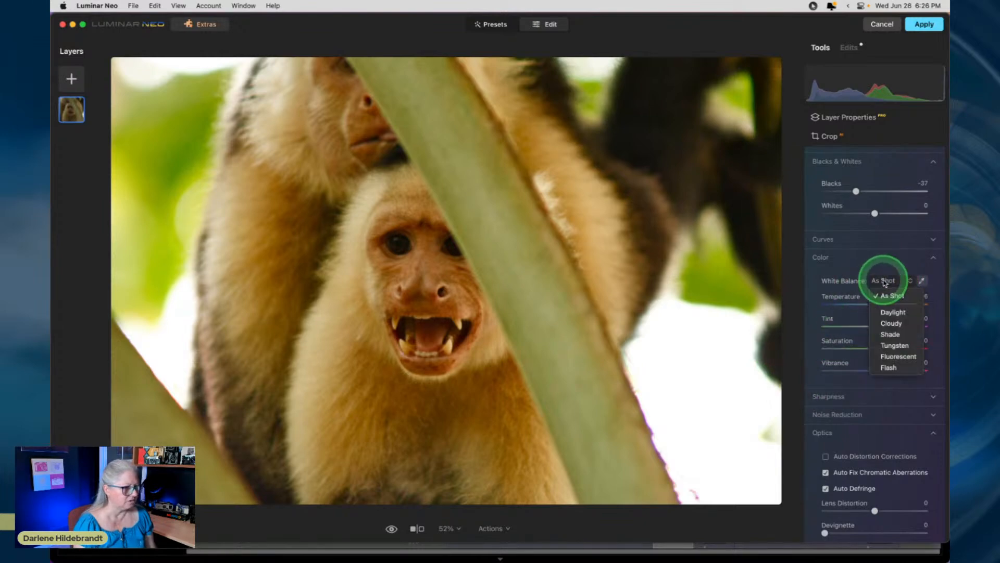
left_click(887, 312)
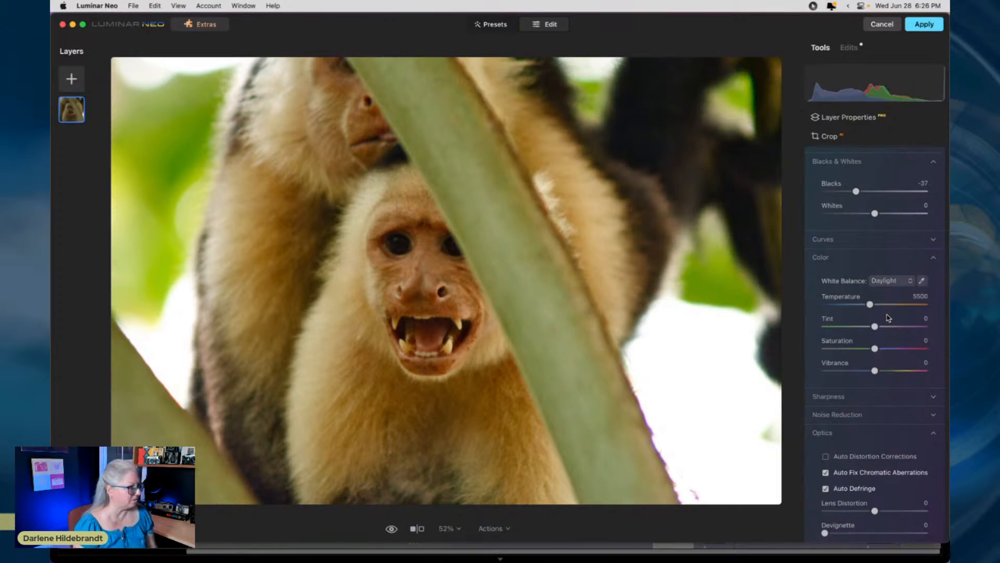
Try sampling a neutral white balance from the diagonal stem, the bright background and the front monkey's fur.
left_click(922, 281)
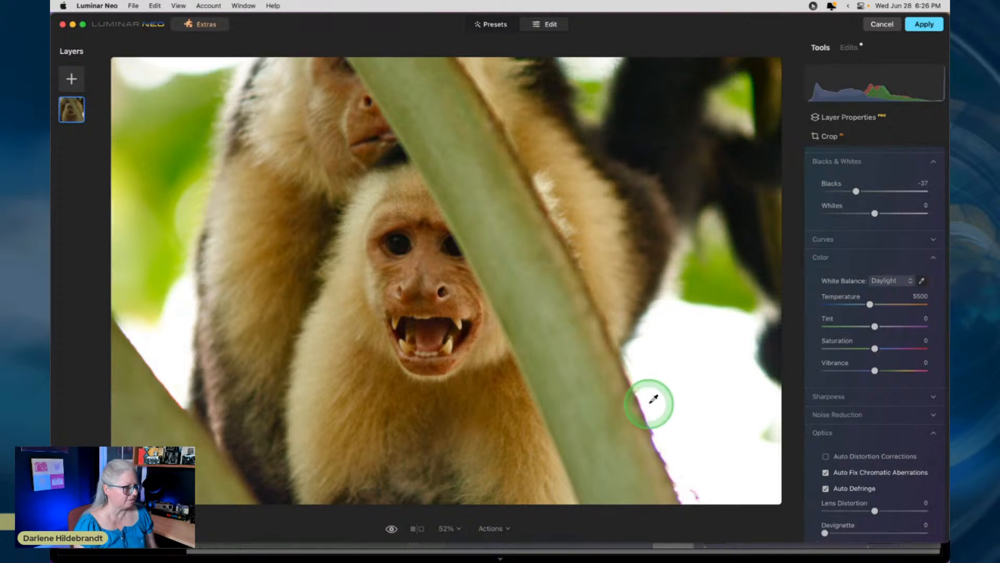
left_click(509, 290)
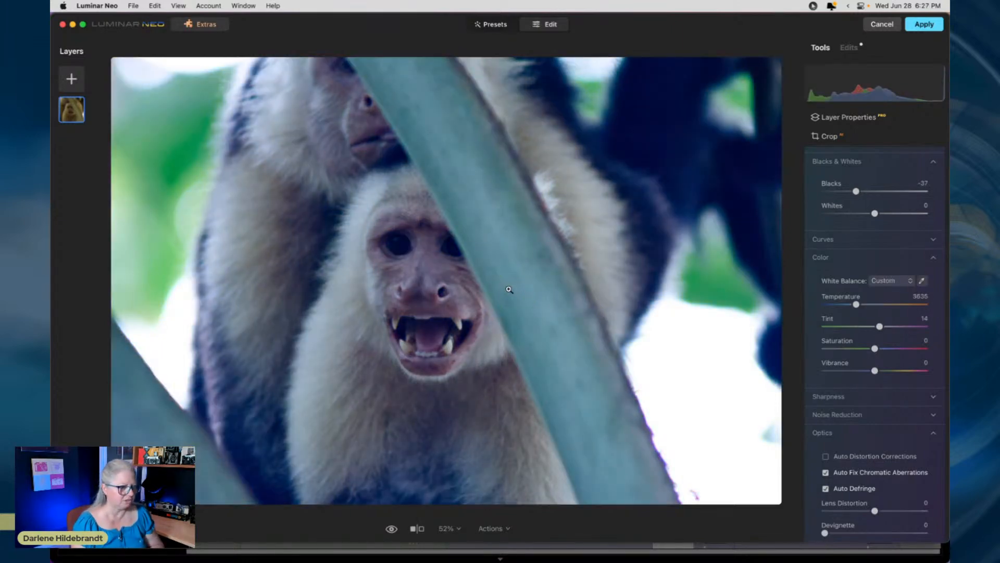
left_click(922, 281)
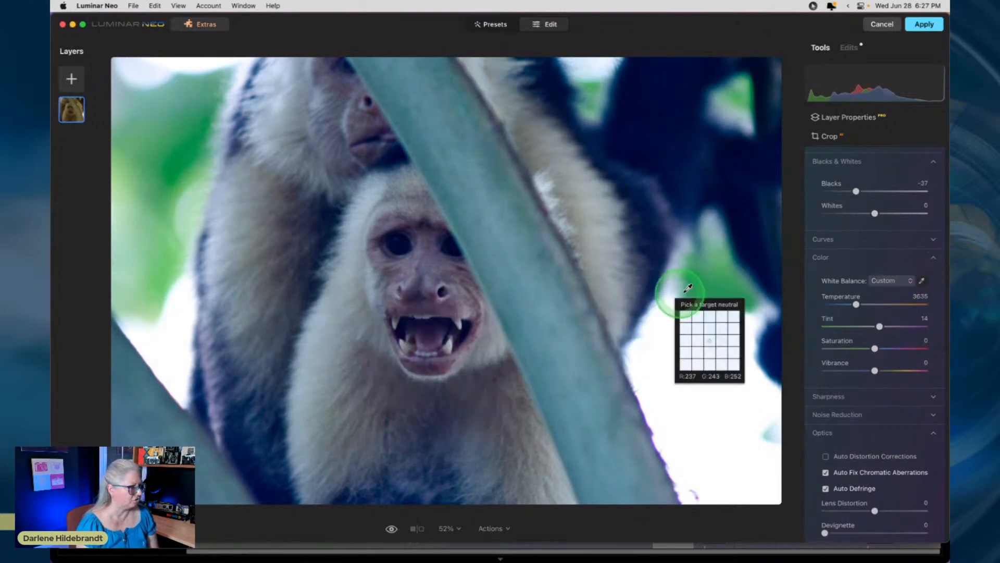
left_click(705, 287)
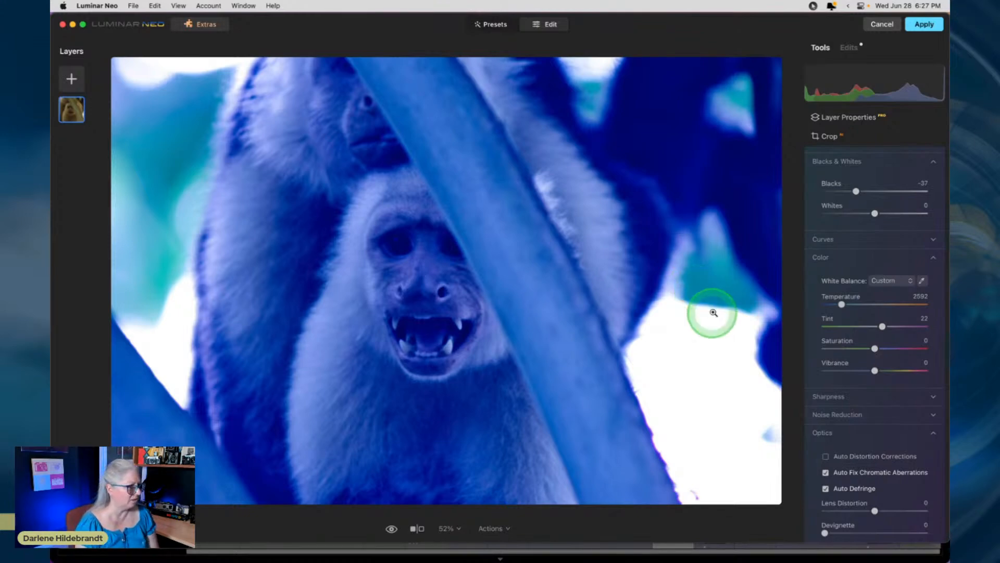
left_click(923, 283)
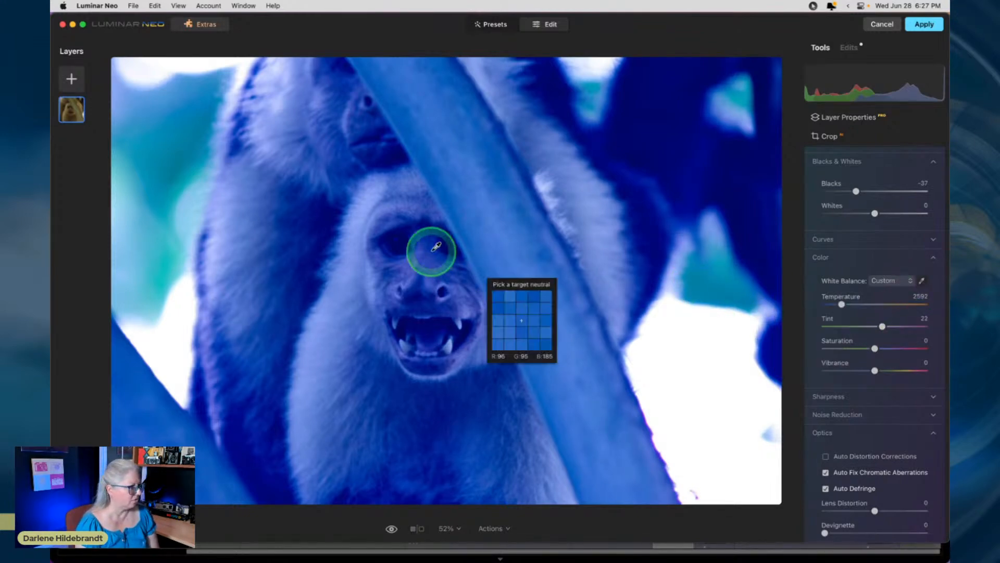
left_click(346, 306)
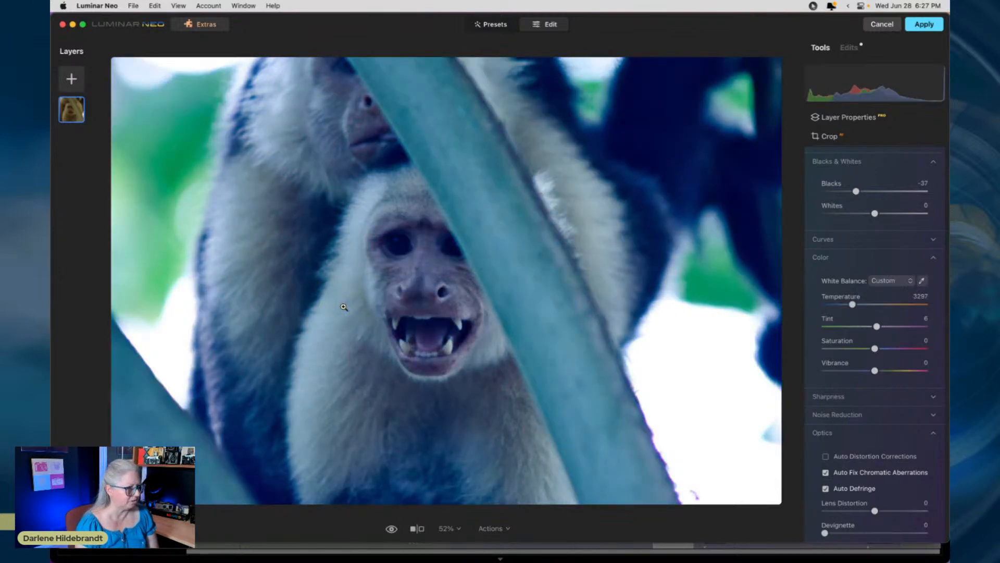
Return the white balance to As Shot and cool the Temperature to 5264.
left_click(881, 280)
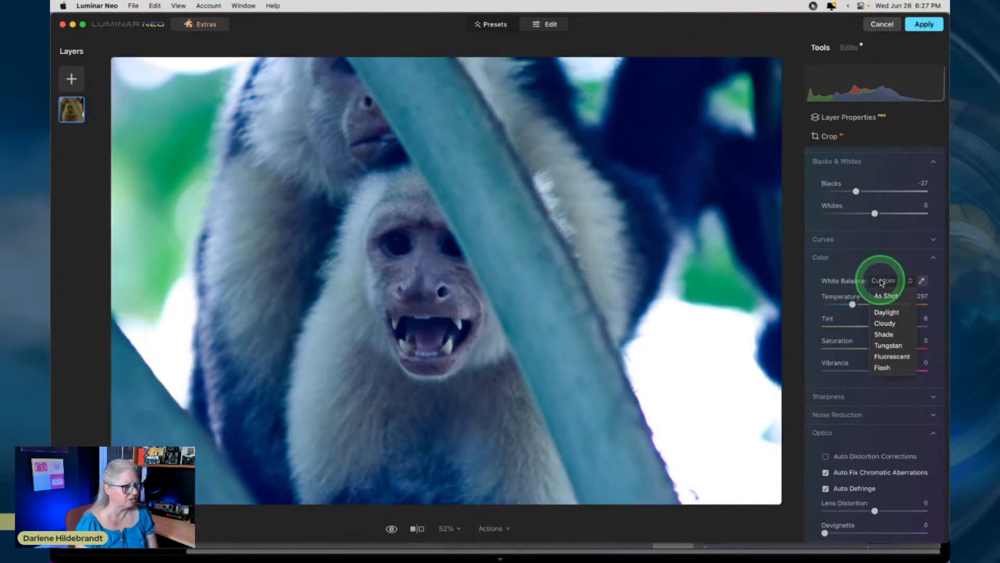
left_click(884, 297)
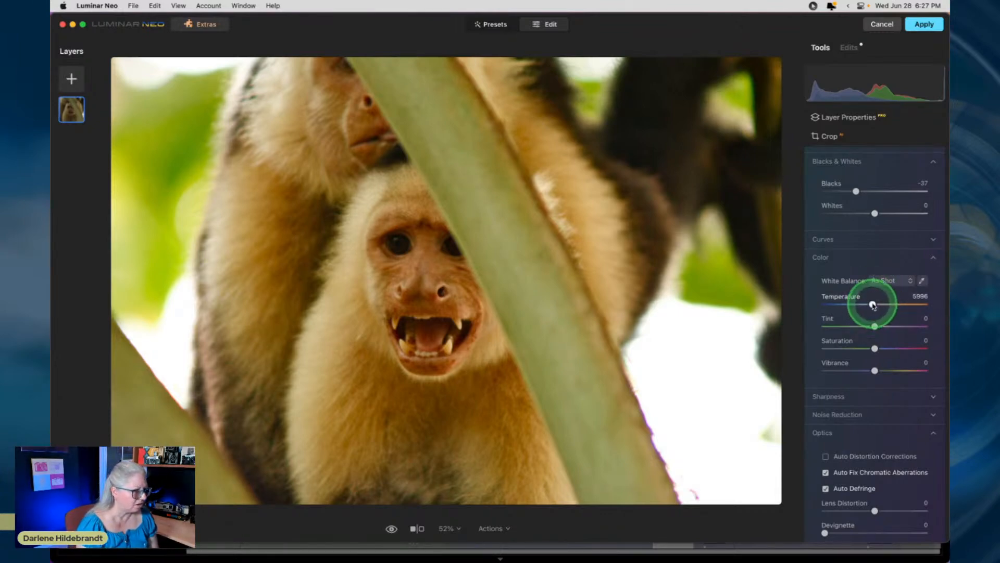
left_click_drag(873, 305, 865, 306)
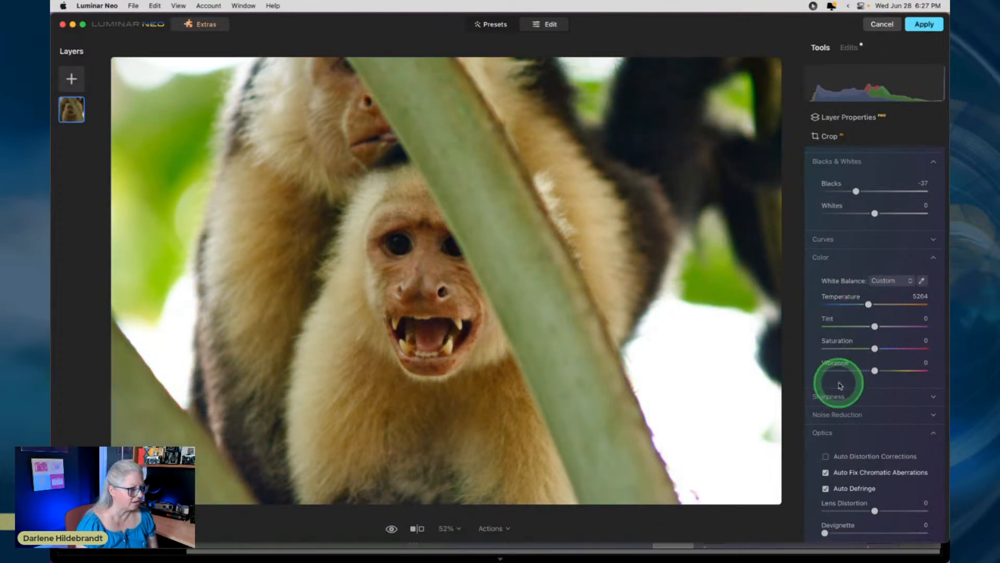
left_click(836, 257)
Raise Smart Contrast to 13 and compare the photo before and after the edits.
scroll(847, 325, "up", 5)
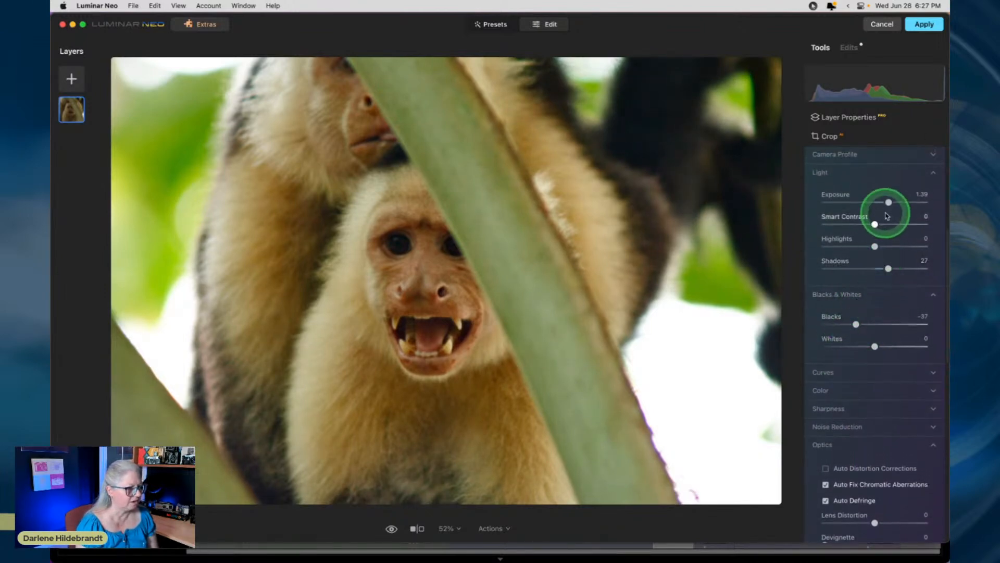
left_click_drag(875, 223, 882, 224)
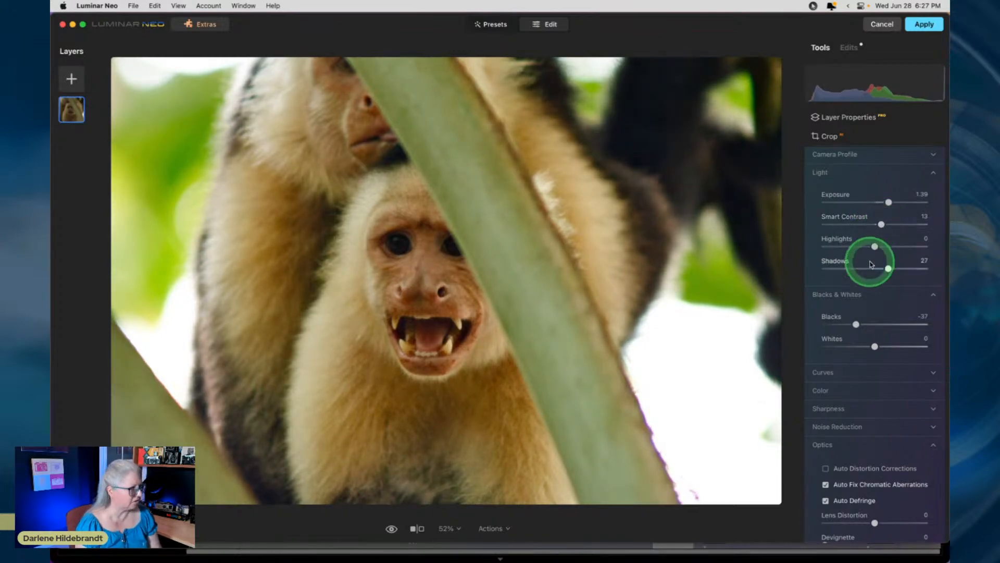
key("backslash")
key("backslash")
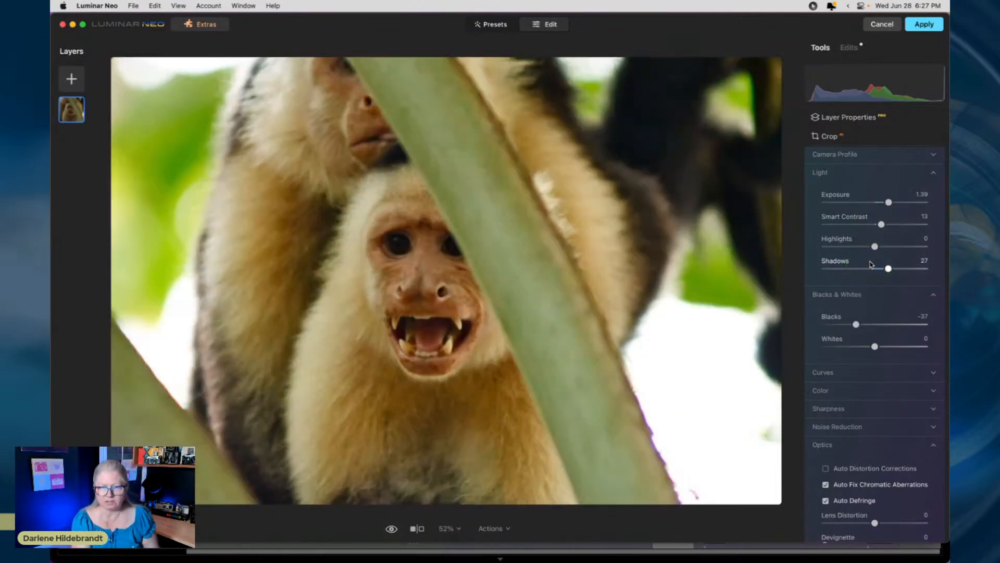
key("backslash")
key("backslash")
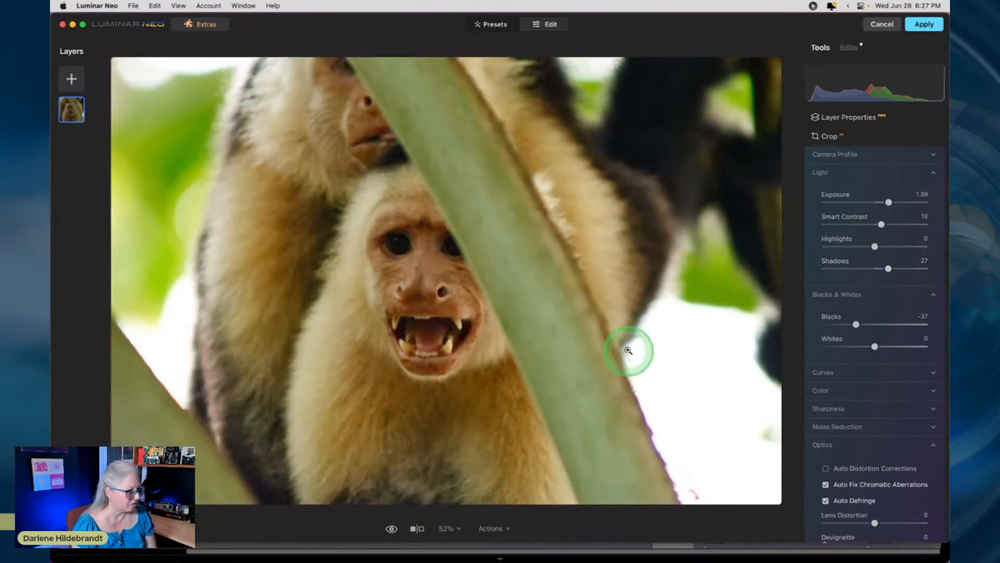
Turn off Auto Defringe and Auto Fix Chromatic Aberrations while inspecting the stem's purple edge at 100%.
scroll(823, 352, "down", 5)
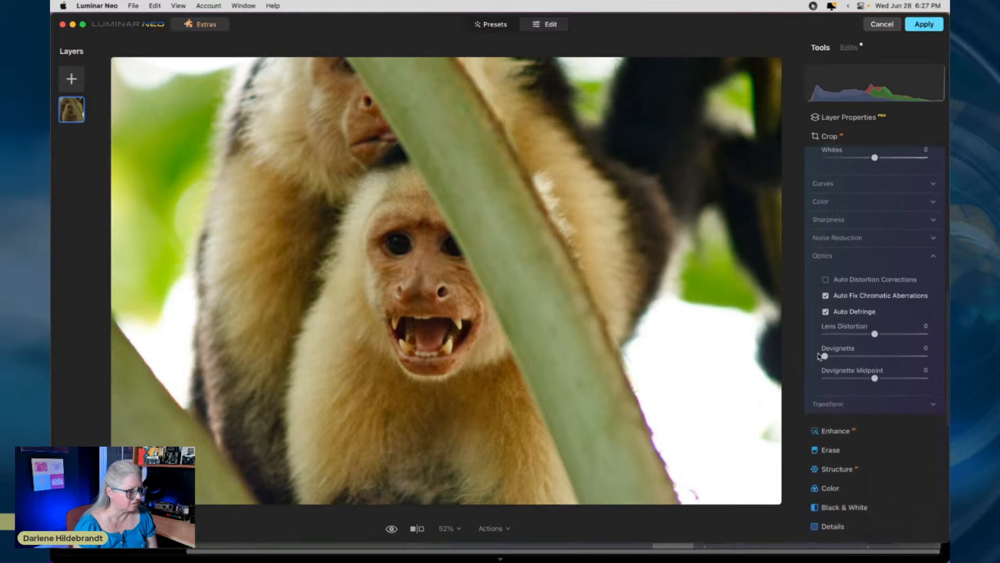
left_click(655, 400)
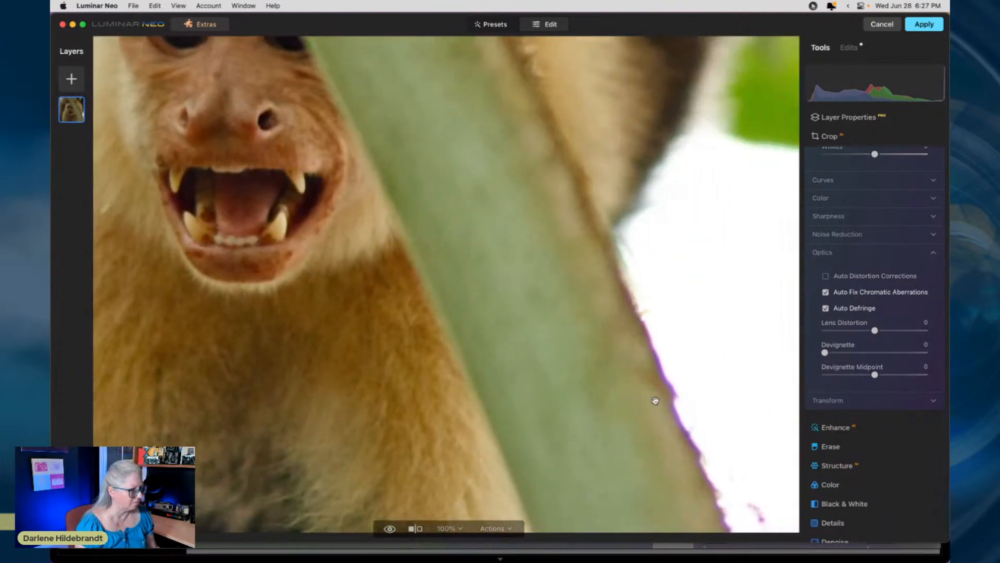
left_click(829, 305)
left_click(830, 305)
left_click(884, 324)
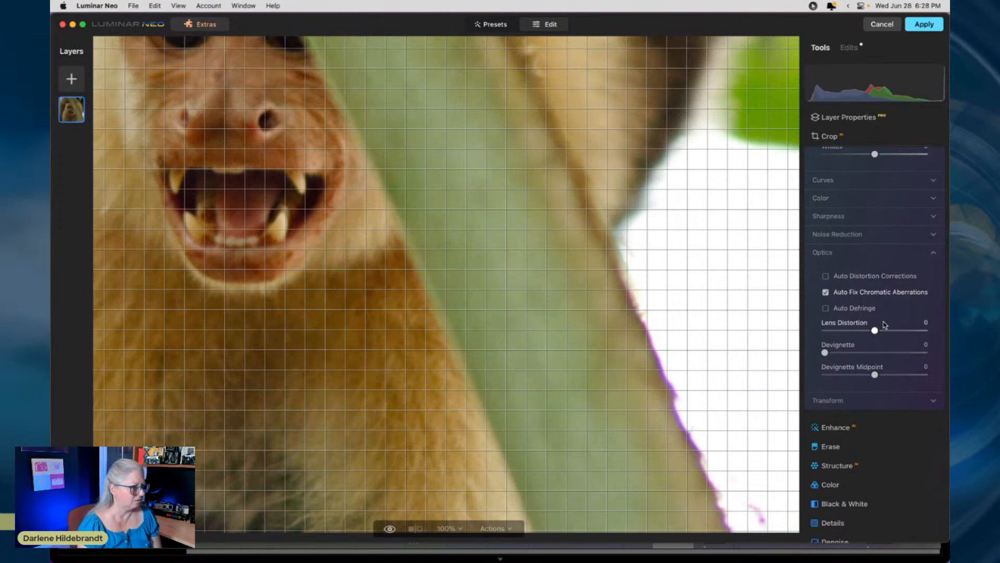
left_click(831, 300)
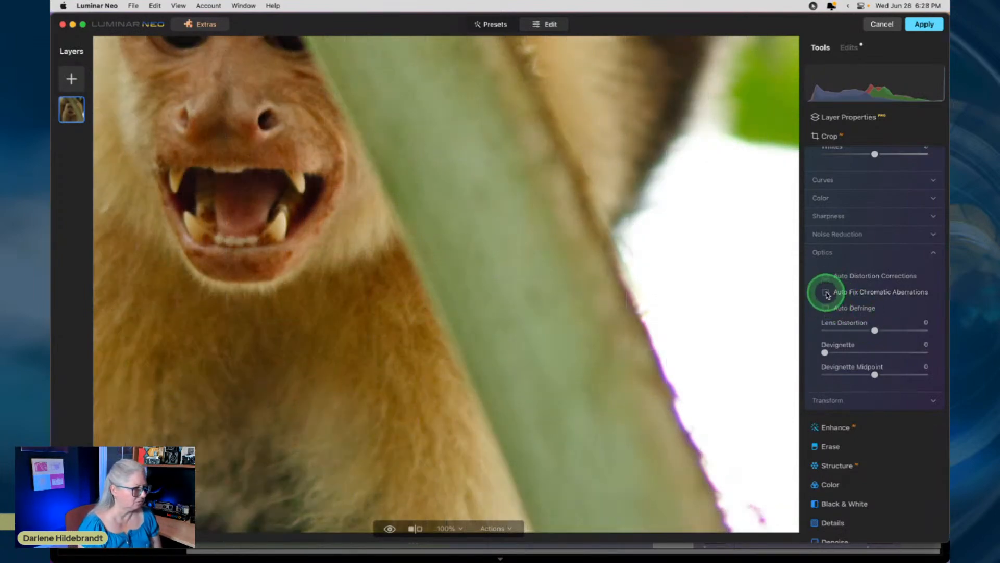
left_click(875, 331)
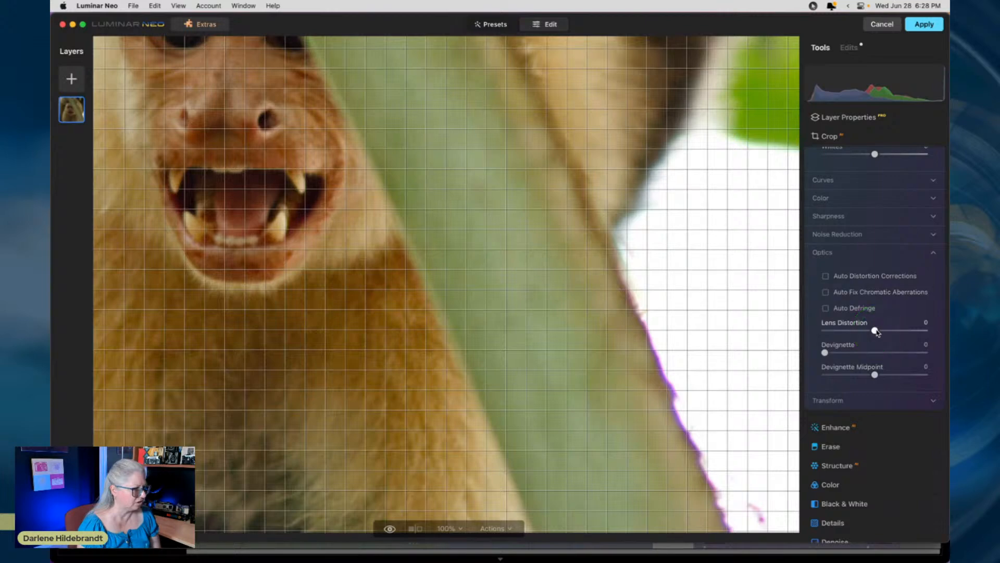
left_click(886, 295)
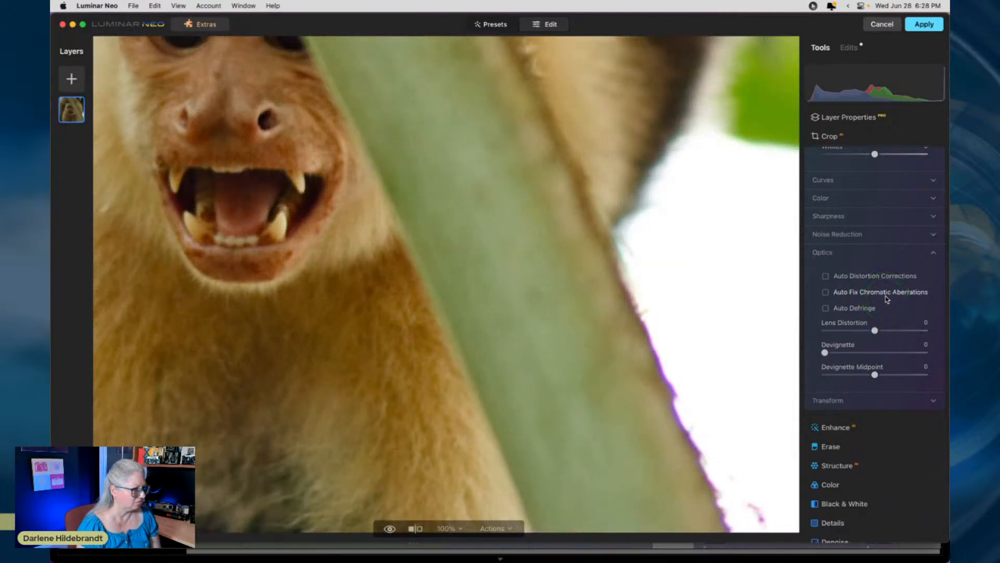
left_click(873, 297)
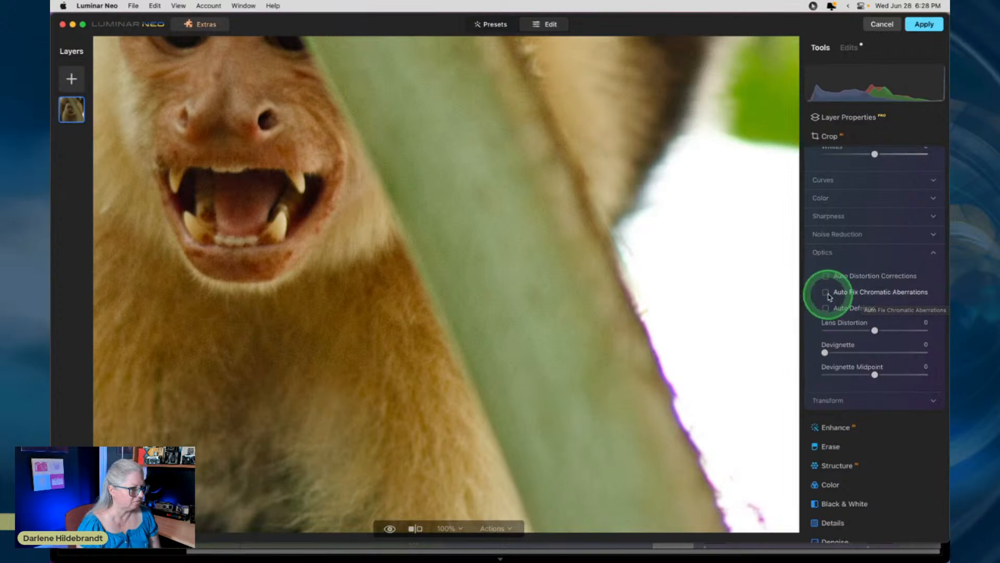
Turn Auto Defringe back on and compare before and after along the other branch's edge beside the dark fur.
left_click(826, 308)
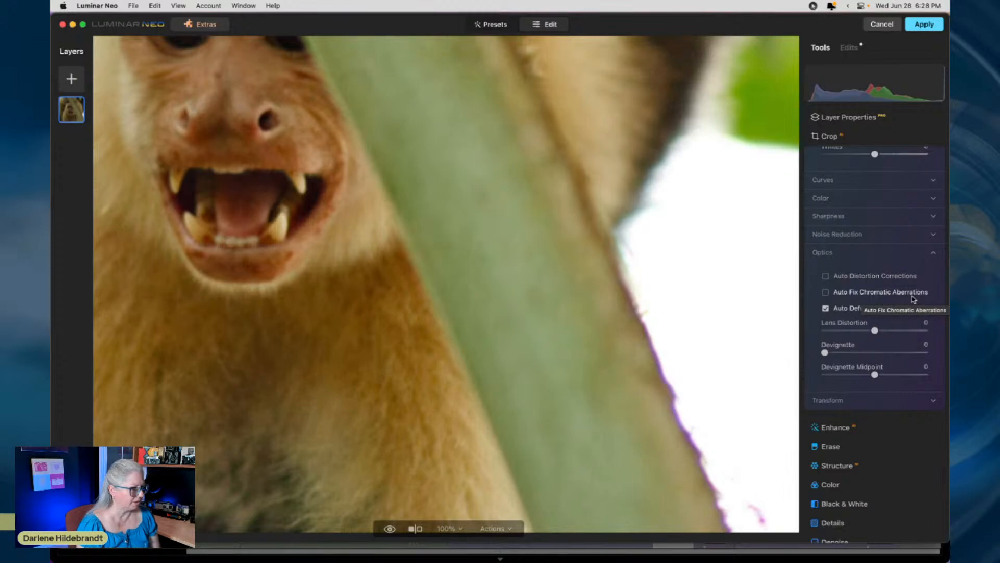
scroll(461, 388, "left", 10)
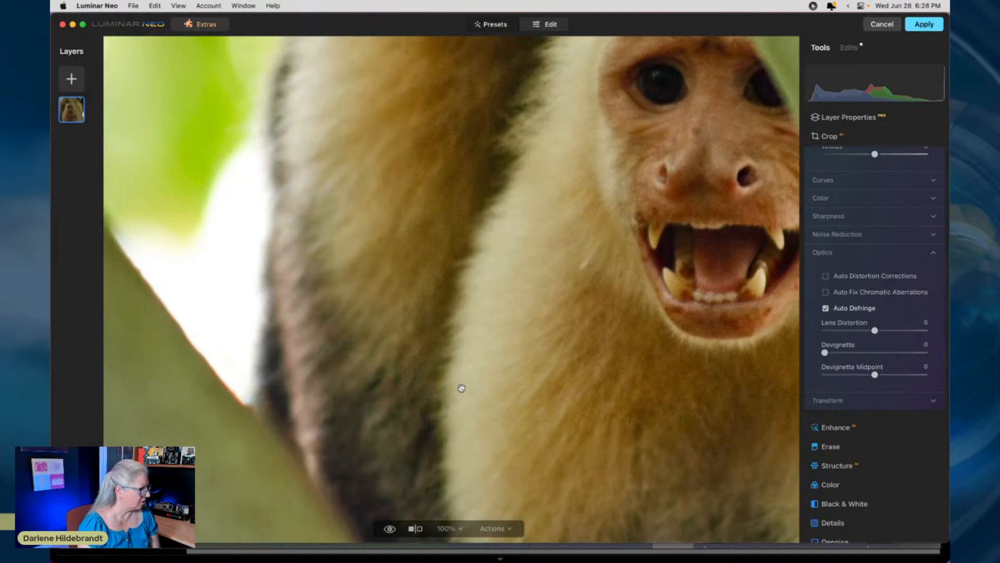
scroll(461, 388, "down", 4)
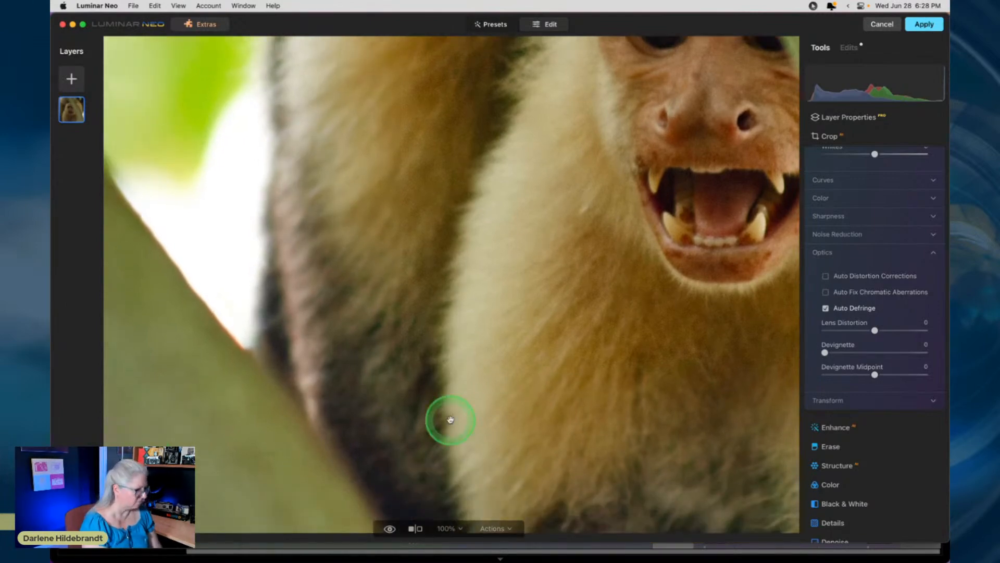
key("backslash")
key("backslash")
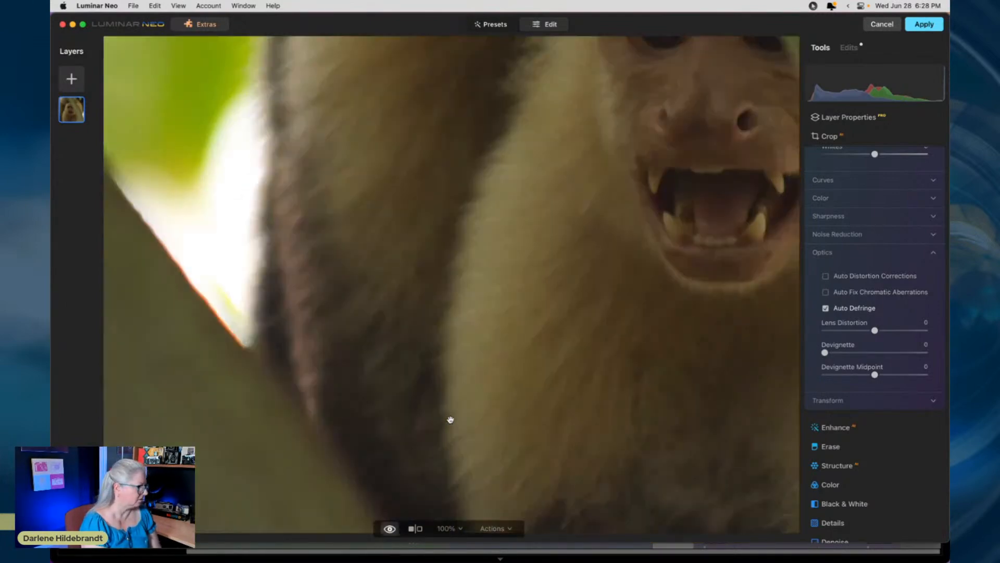
Try Auto Fix Chromatic Aberrations on both branch edges, turn it back off and return to the full-photo view.
left_click(826, 293)
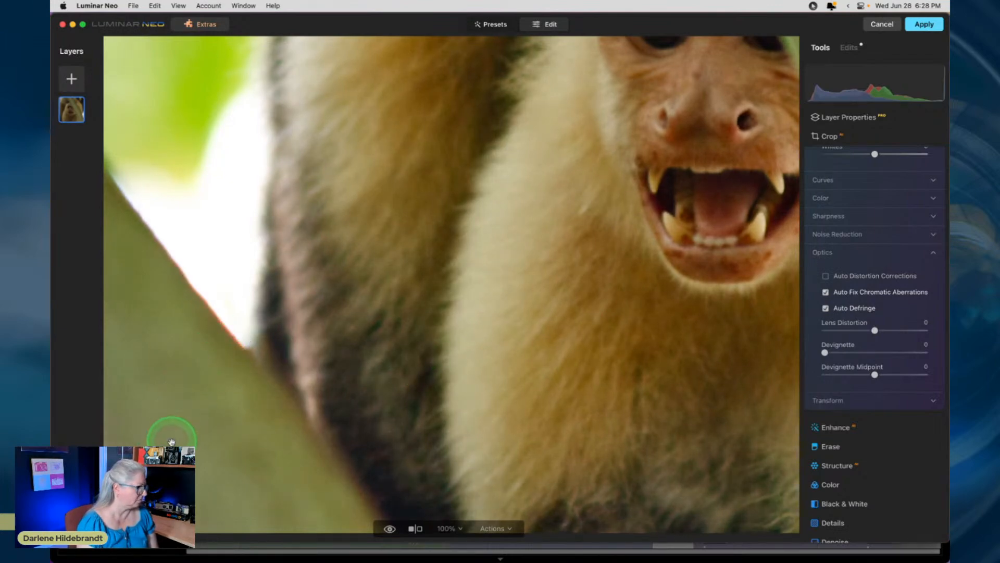
scroll(457, 429, "right", 10)
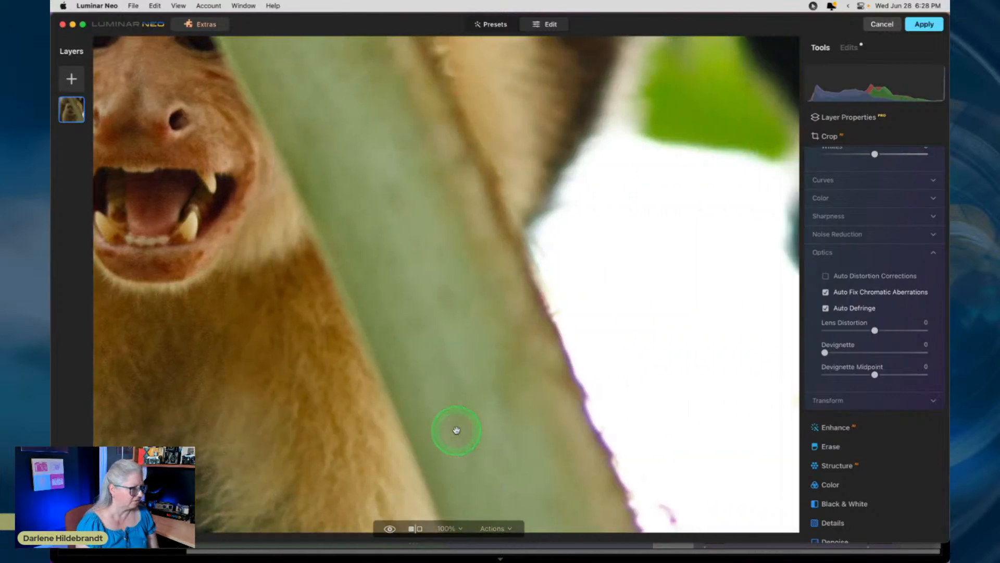
scroll(456, 429, "left", 10)
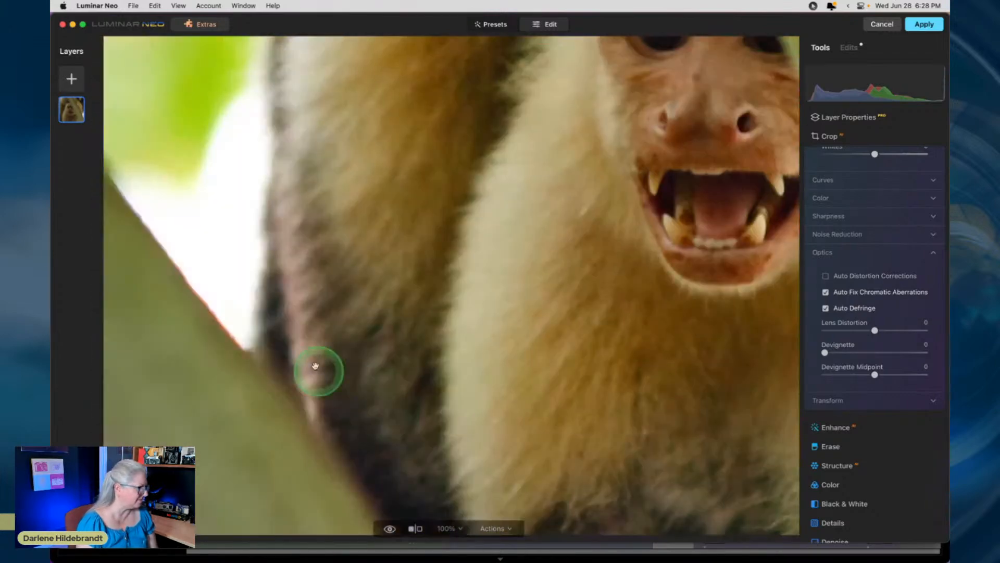
left_click(825, 292)
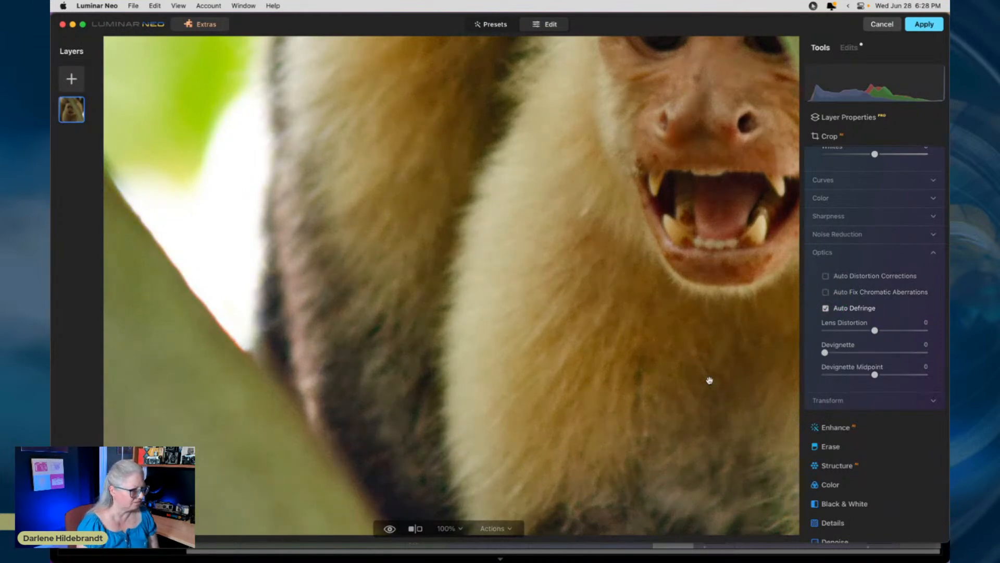
left_click(655, 375)
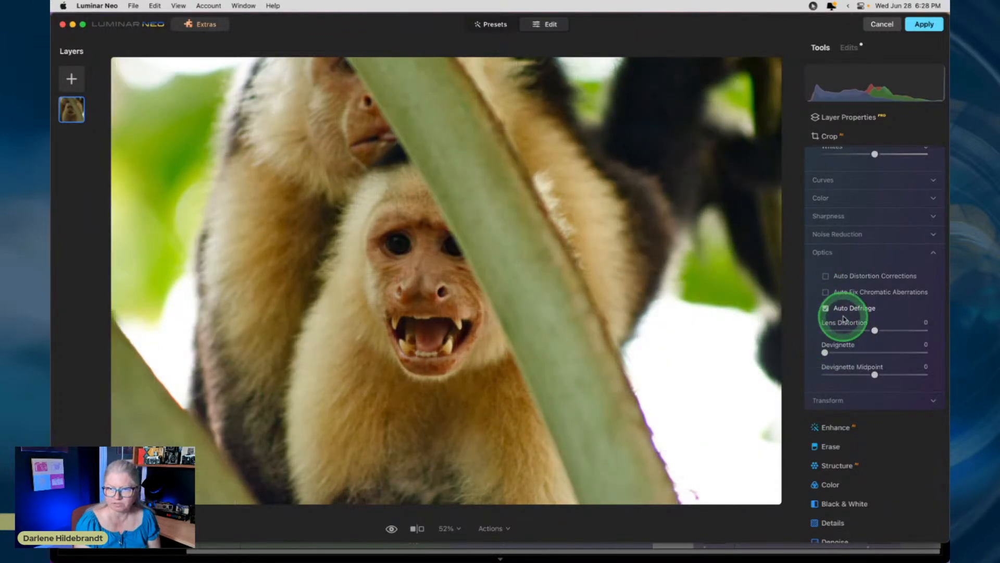
Apply Supersharp at Low strength to the monkey photo while viewing the face at 100%.
scroll(845, 319, "up", 10)
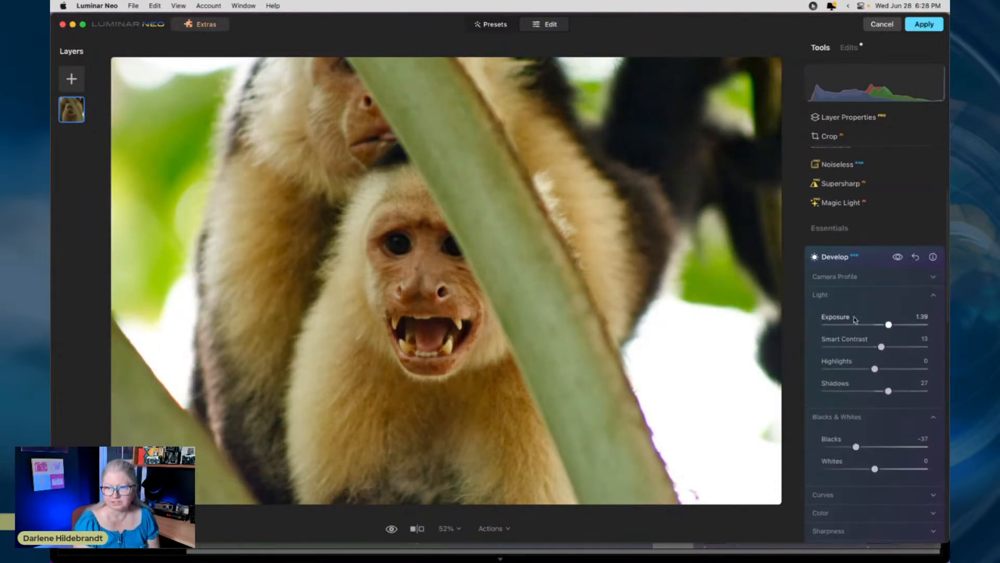
left_click(874, 260)
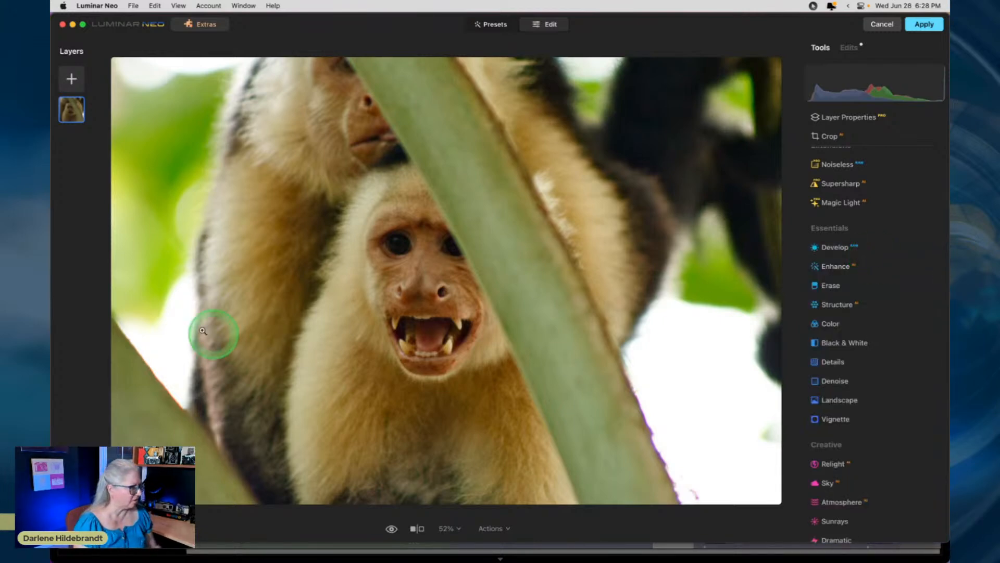
double_click(373, 288)
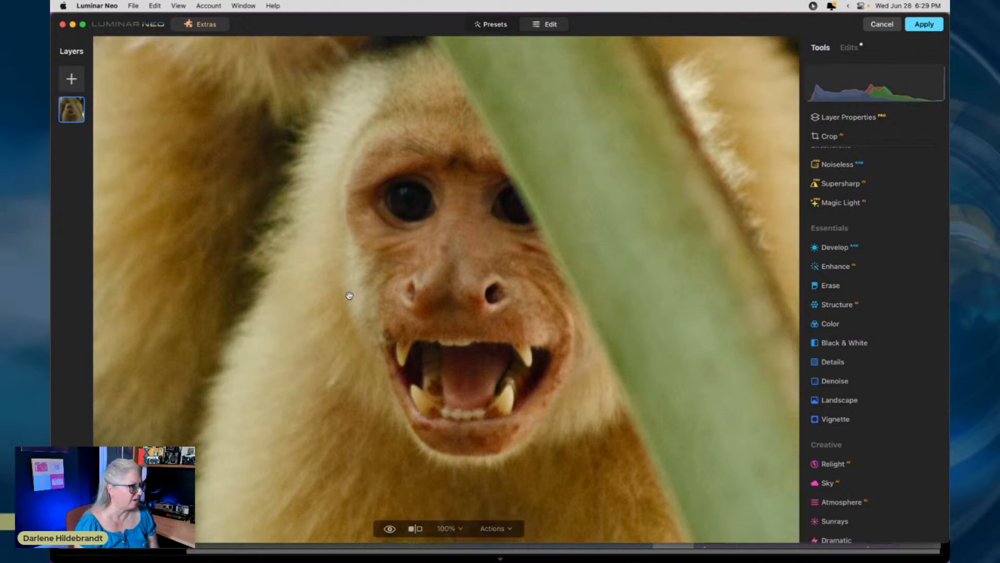
left_click(842, 185)
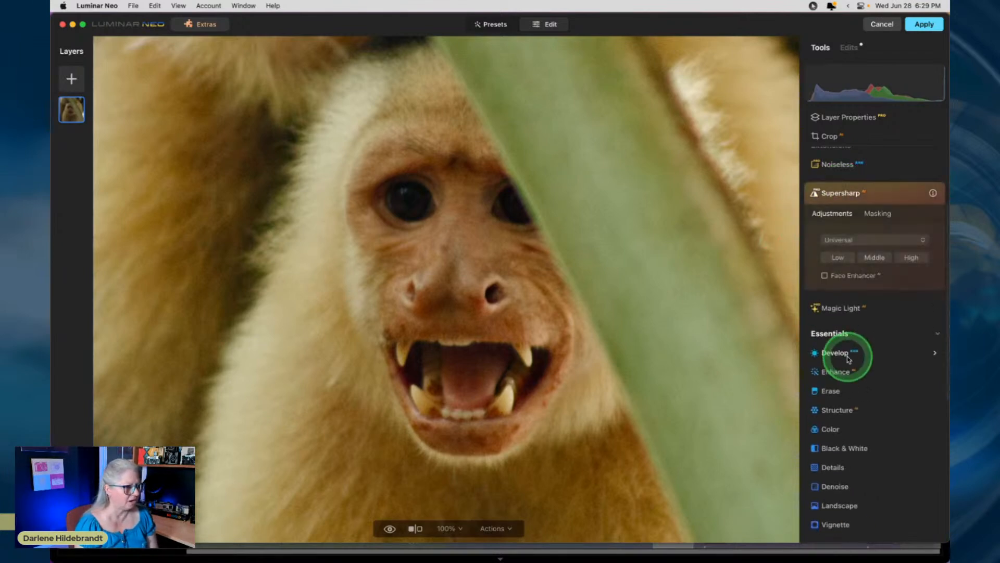
left_click(832, 277)
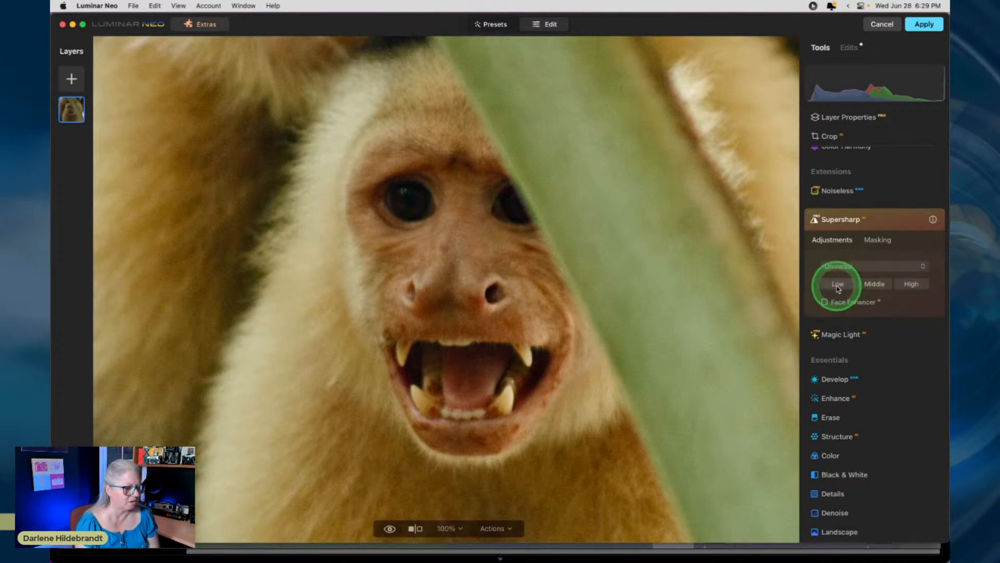
left_click(839, 284)
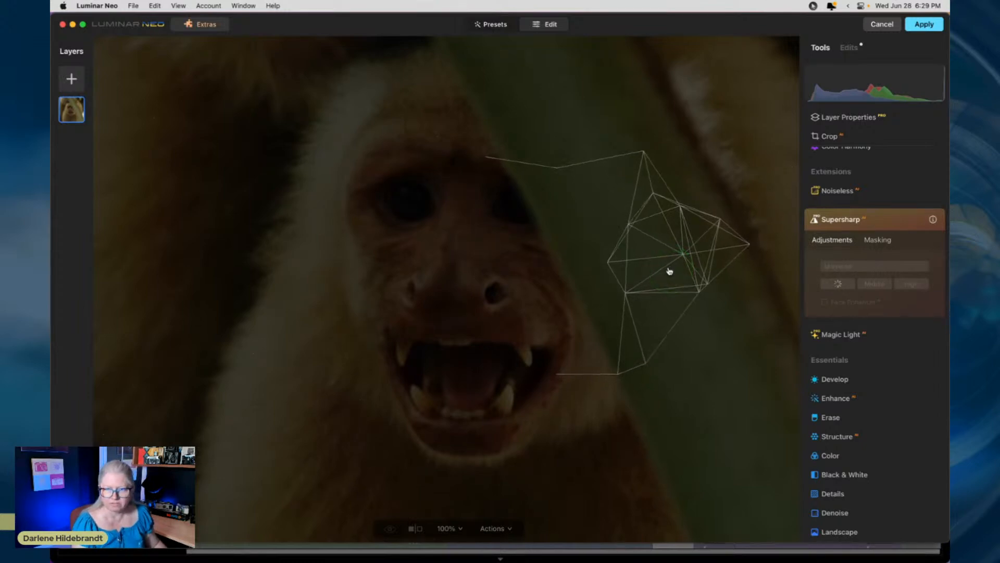
Switch to Lightroom Classic and open the chipmunk photo's Copy 1 from the Library grid, zoomed in on the animal.
key("super+Tab")
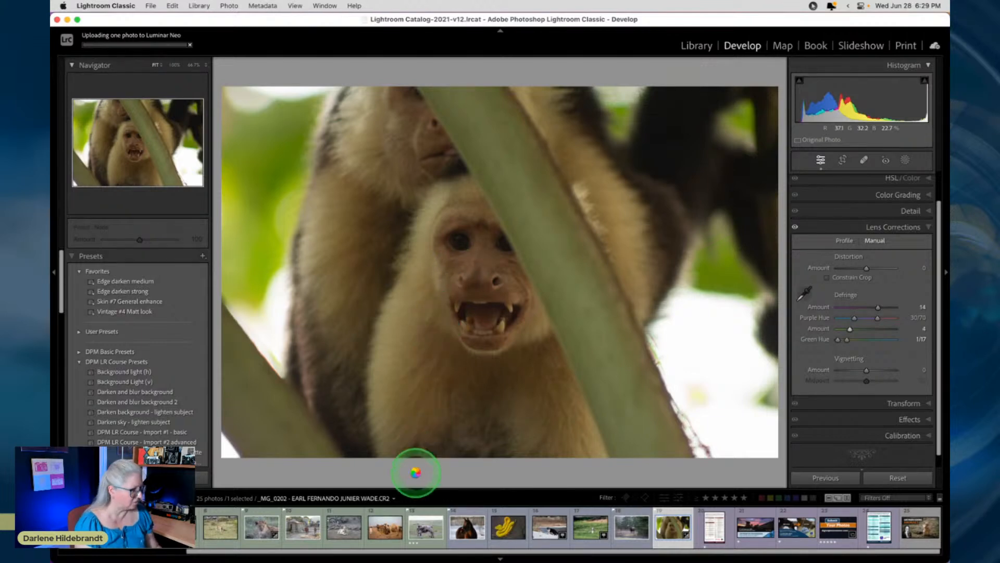
key("g")
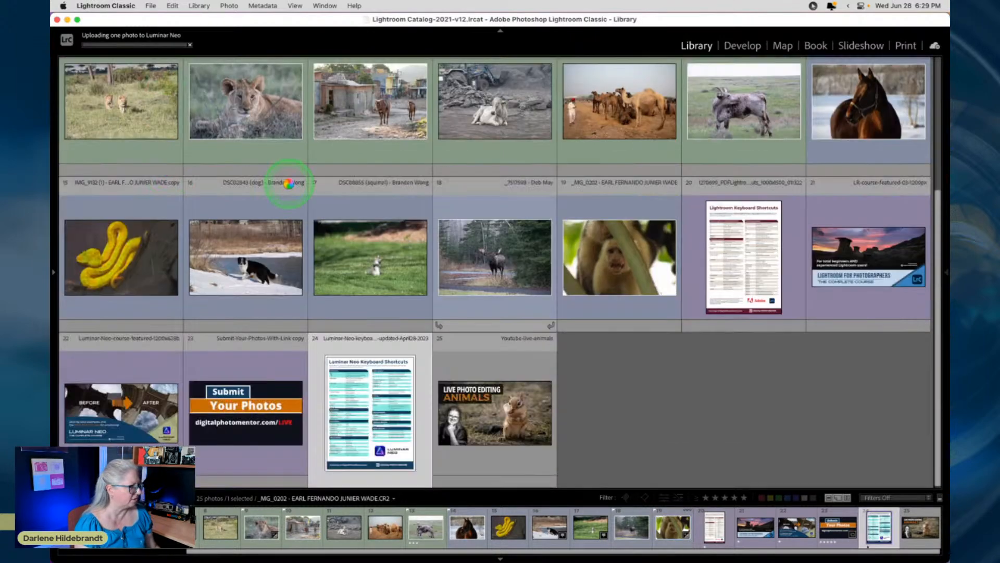
scroll(288, 183, "up", 5)
left_click(240, 148)
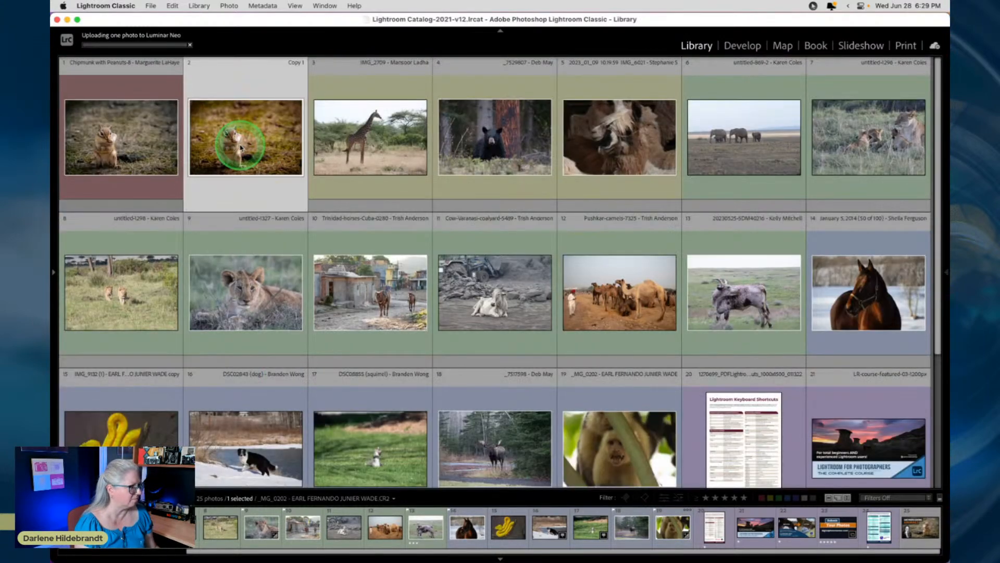
left_click(240, 148)
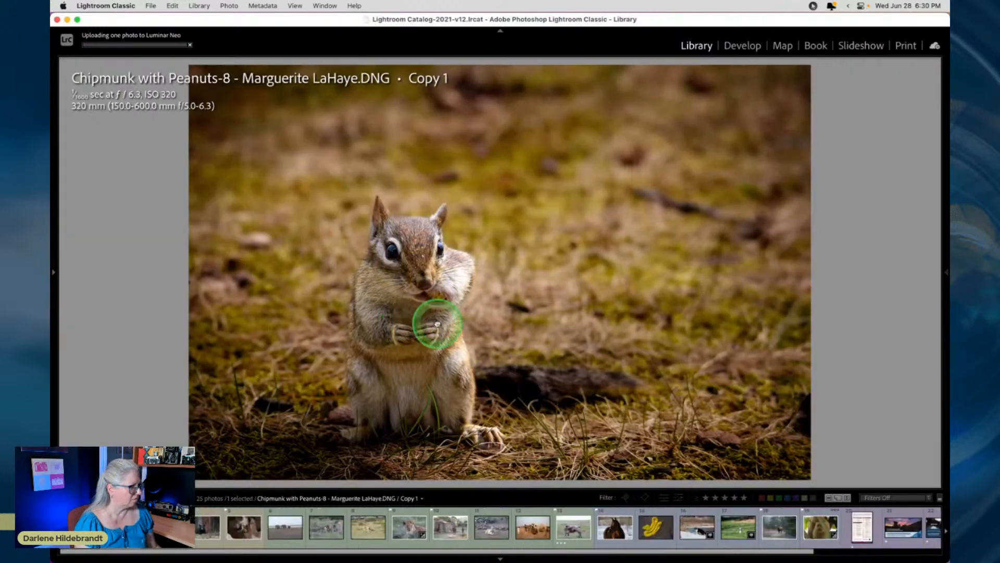
left_click(437, 323)
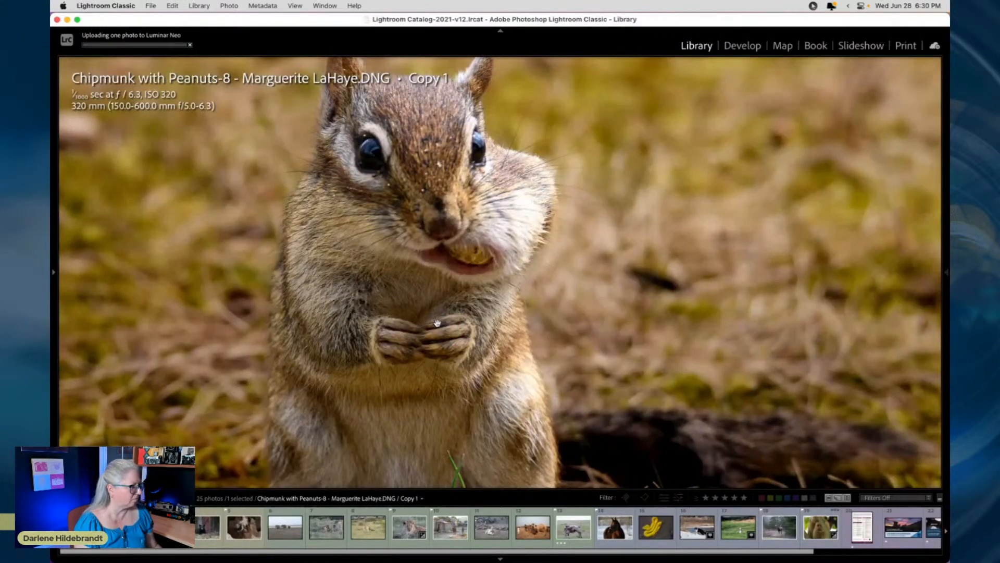
Compare the chipmunk copy before and after its edits at 100% in the Develop module.
key("d")
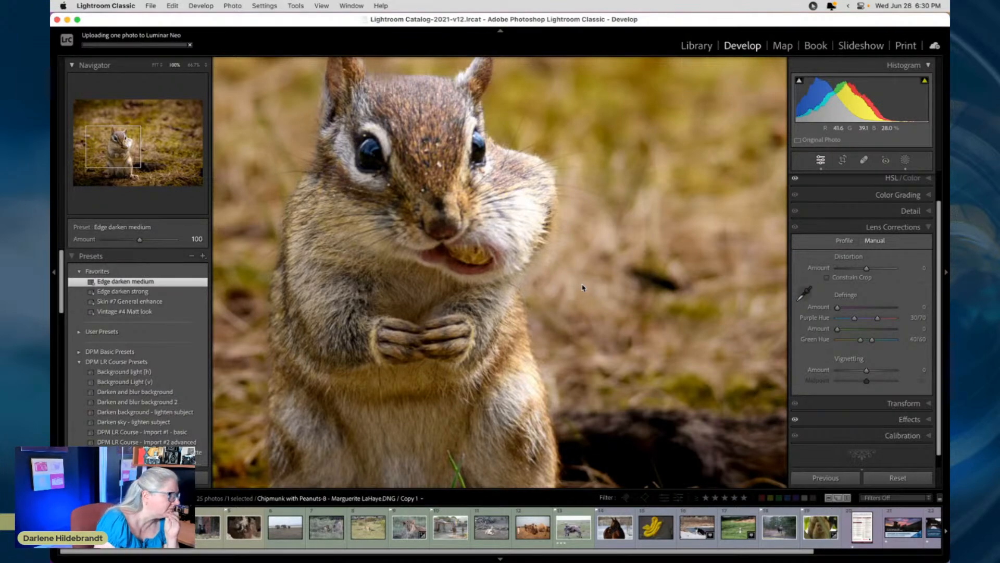
key("backslash")
key("backslash")
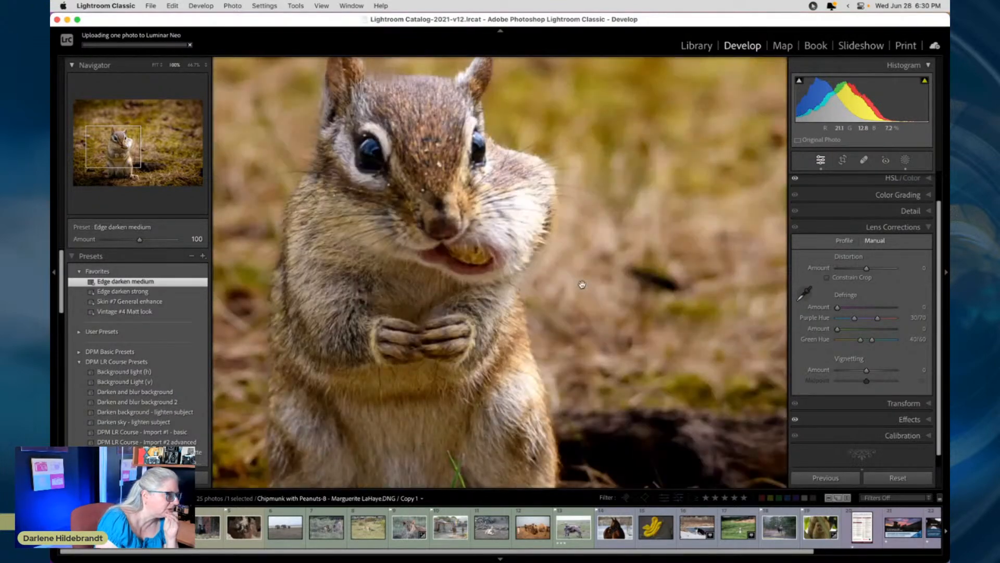
key("backslash")
key("backslash")
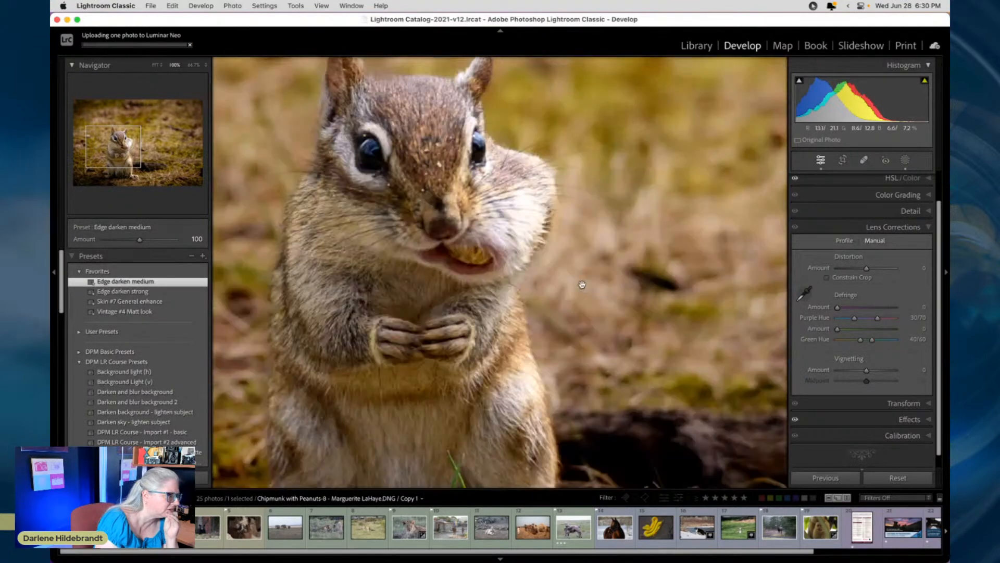
key("backslash")
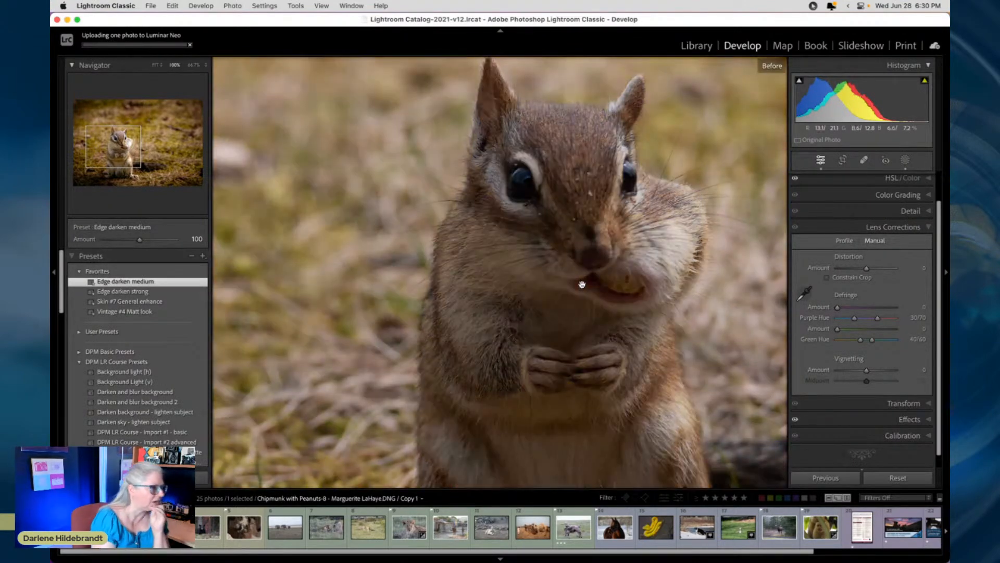
Compare the edited chipmunk photo with its unedited version.
key("backslash")
key("backslash")
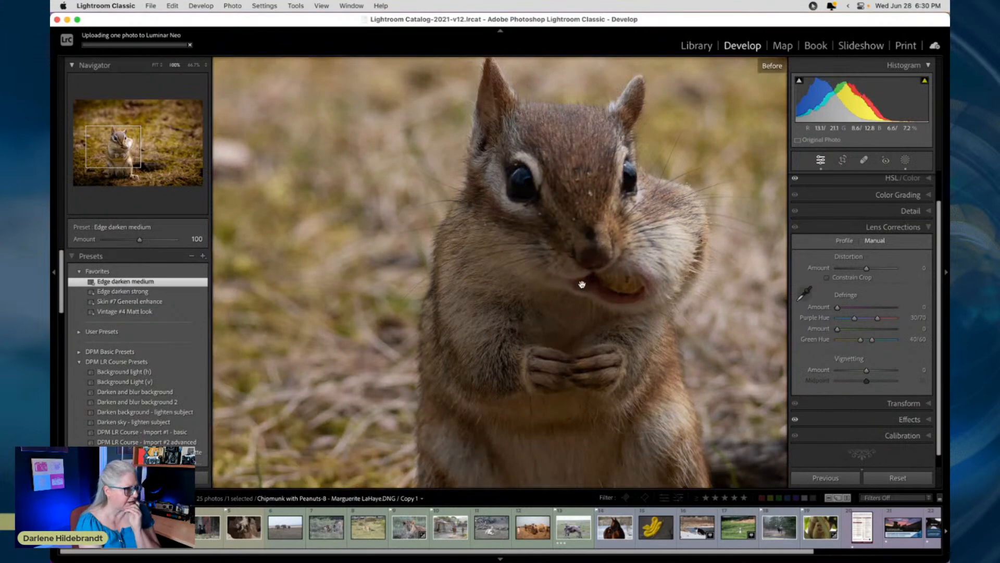
key("backslash")
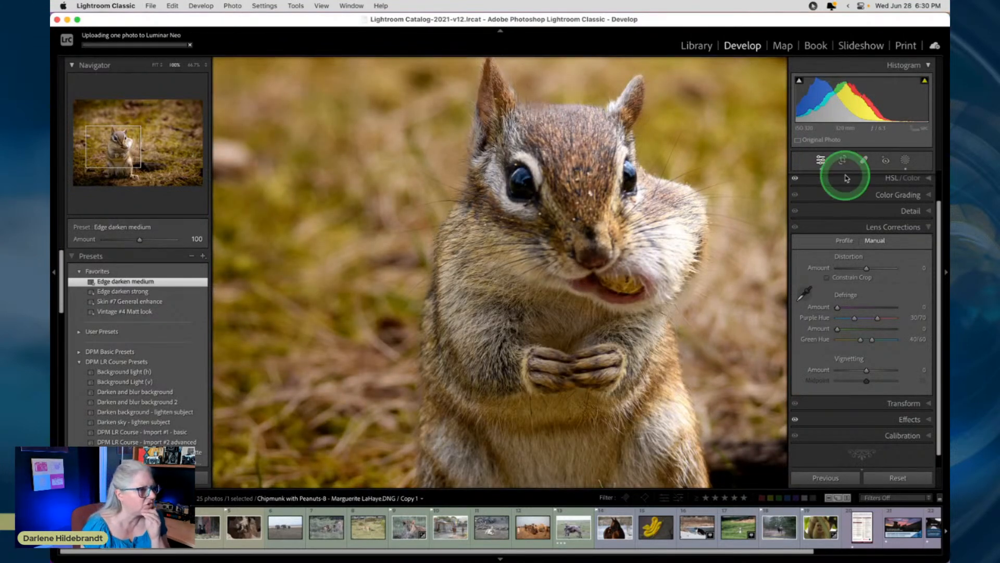
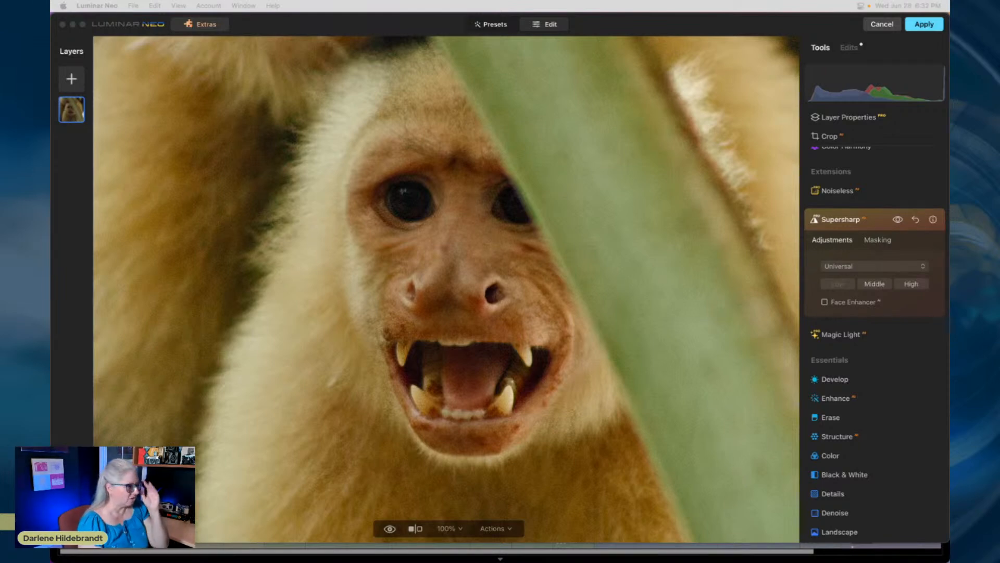
In Luminar Neo, compare the monkey photo with and without Low Supersharp, and apply Supersharp at the Middle level instead.
left_click(876, 224)
left_click(899, 219)
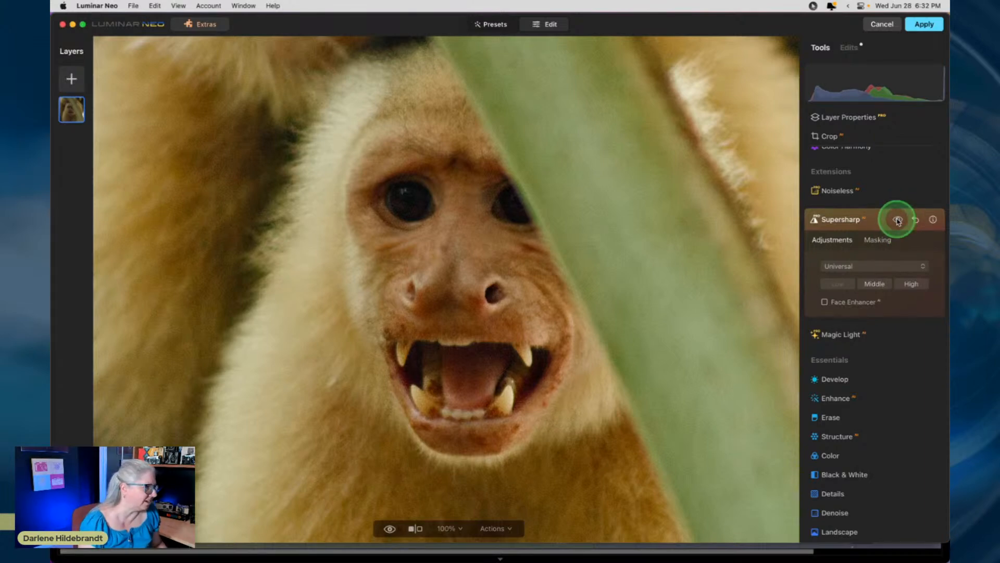
left_click(898, 219)
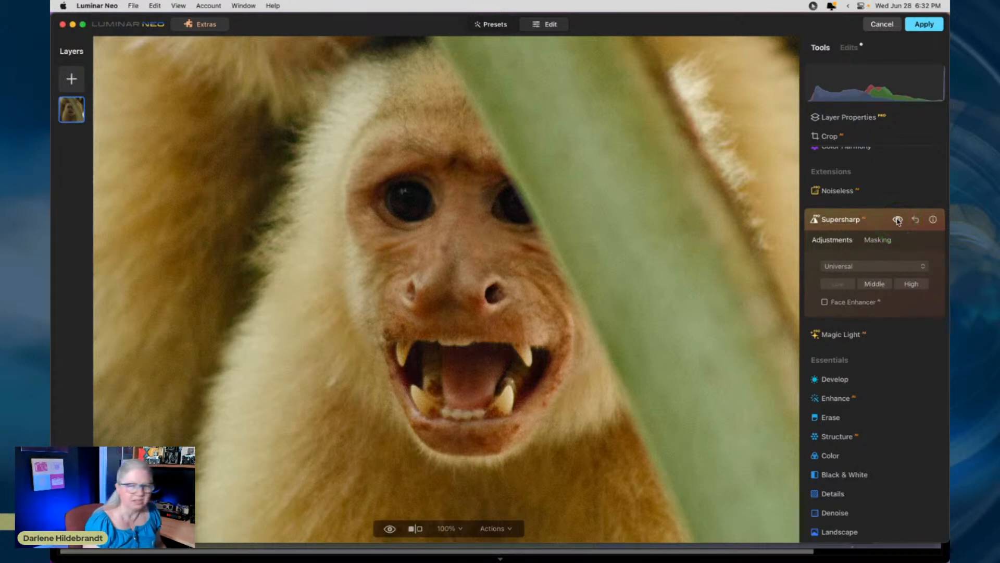
left_click(898, 220)
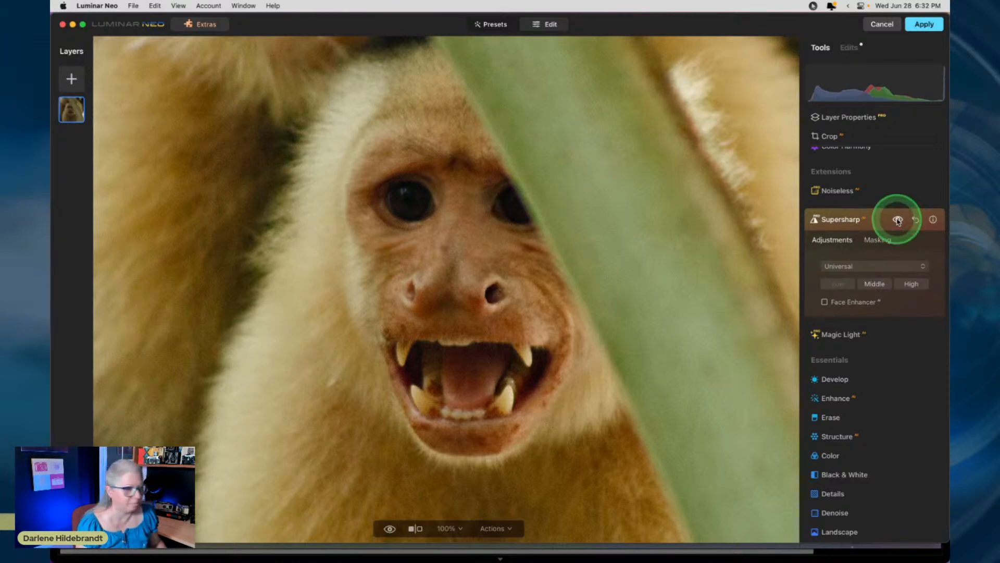
left_click(899, 220)
left_click(898, 221)
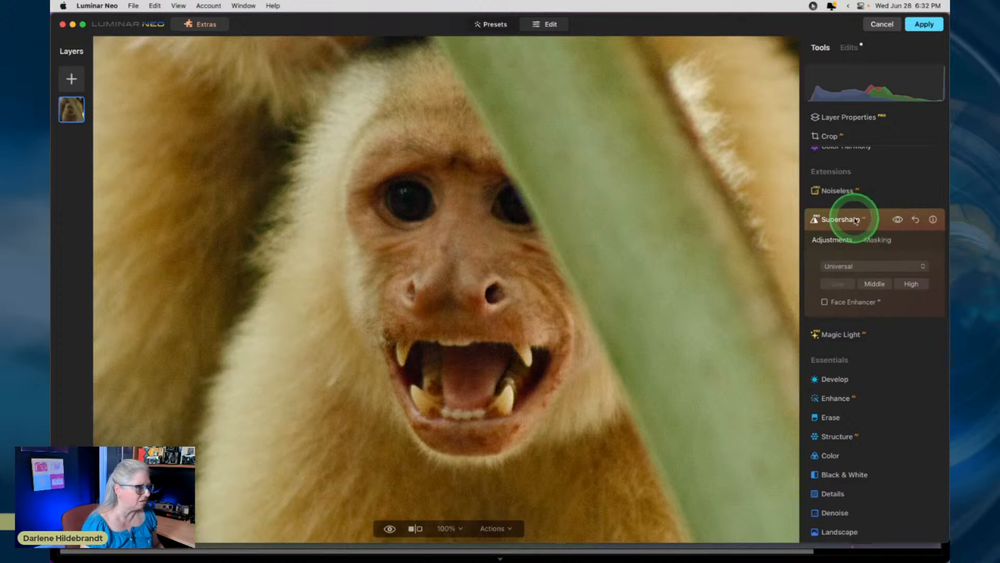
left_click(875, 284)
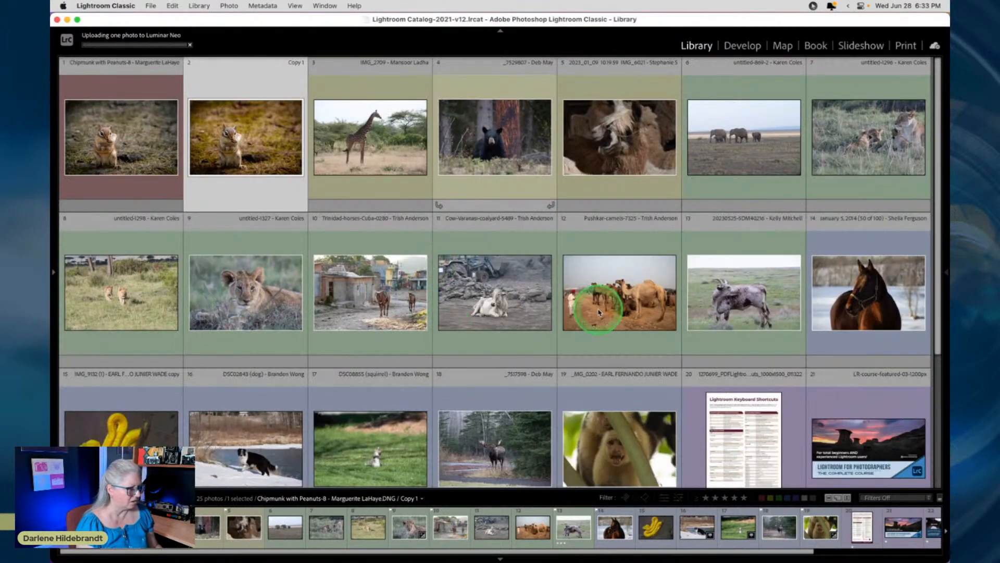
In Lightroom Classic's Library, view the image in the Forest folder enlarged and return to the Animals folder.
left_click(598, 312)
scroll(152, 316, "down", 3)
left_click(54, 273)
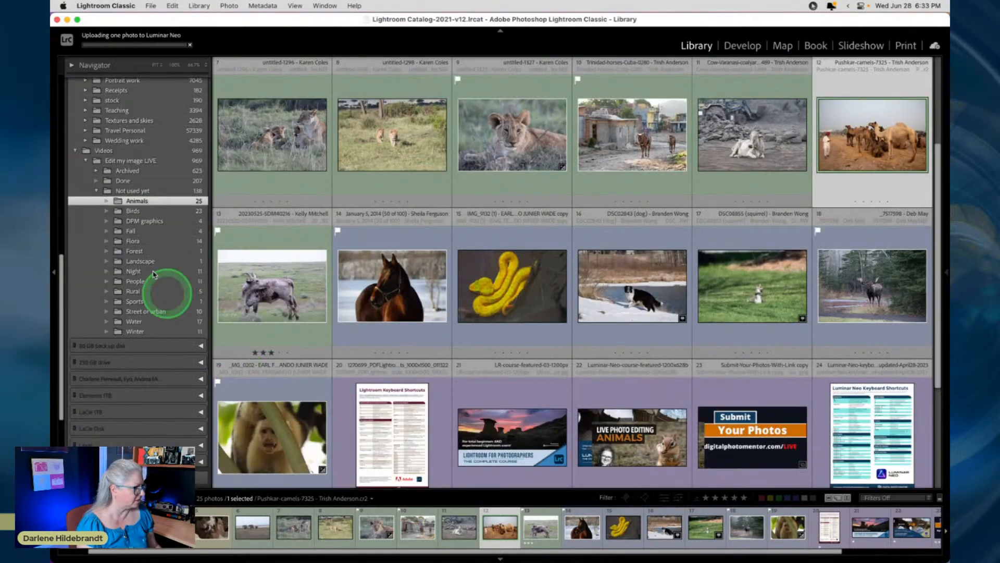
left_click(137, 251)
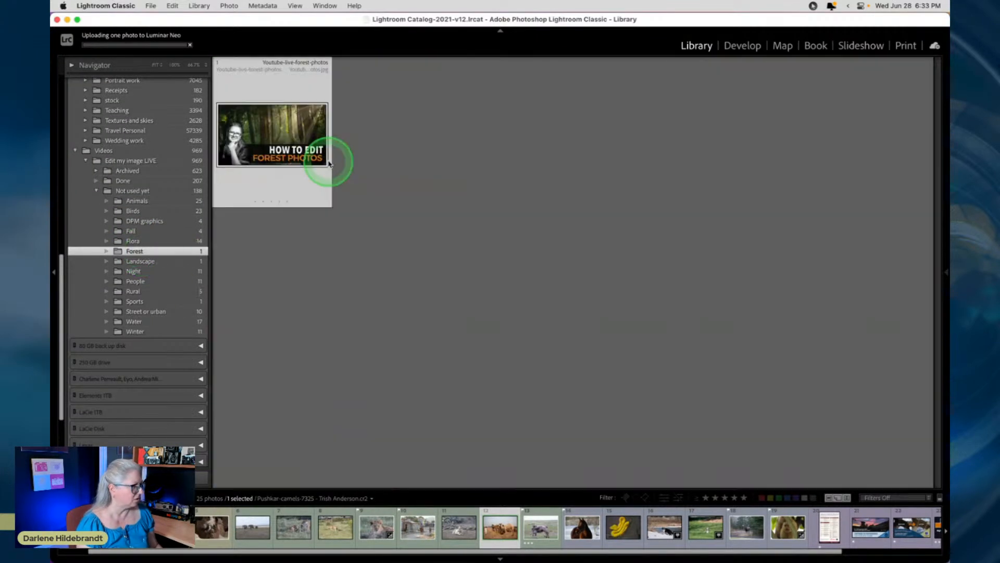
double_click(270, 141)
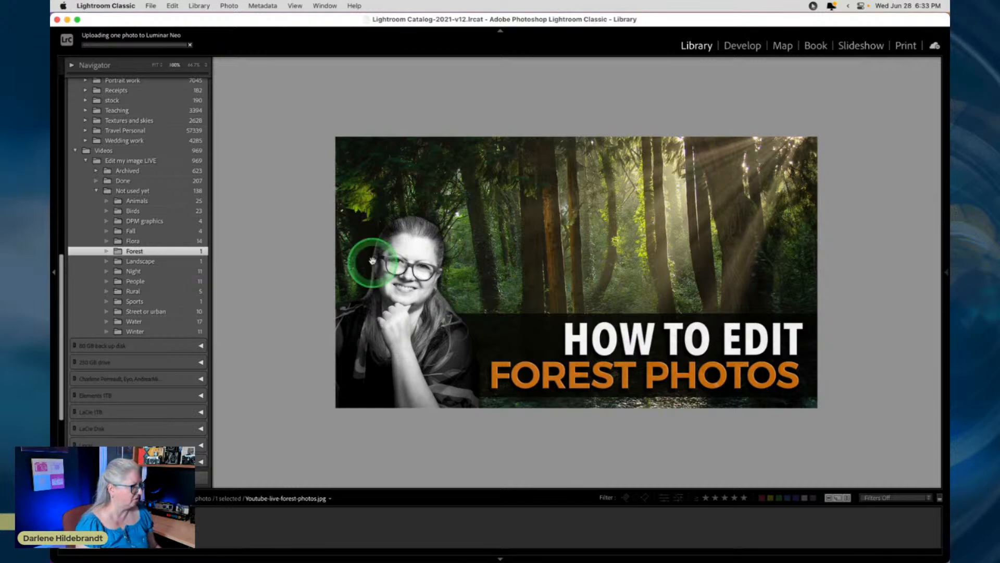
left_click(137, 201)
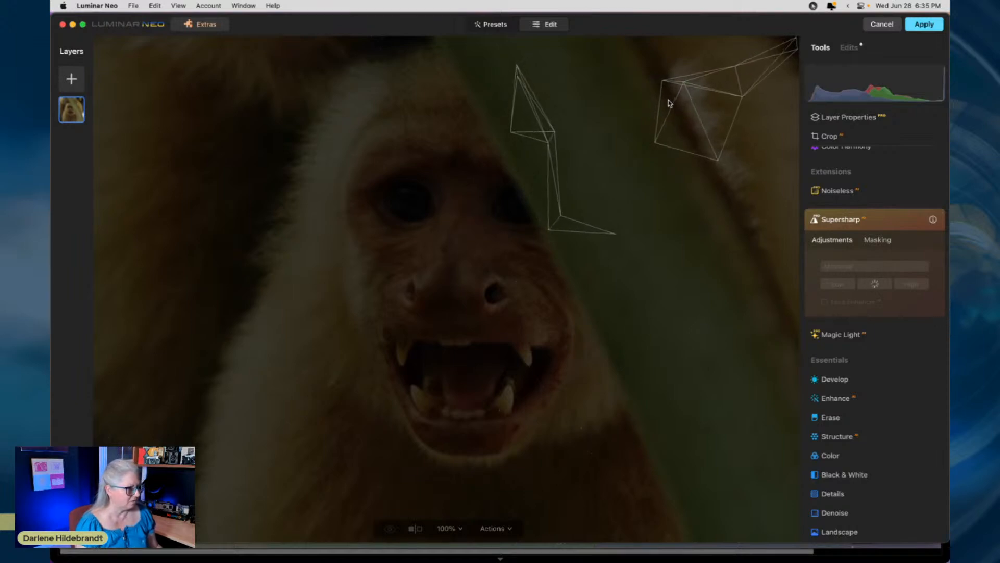
left_click(669, 103)
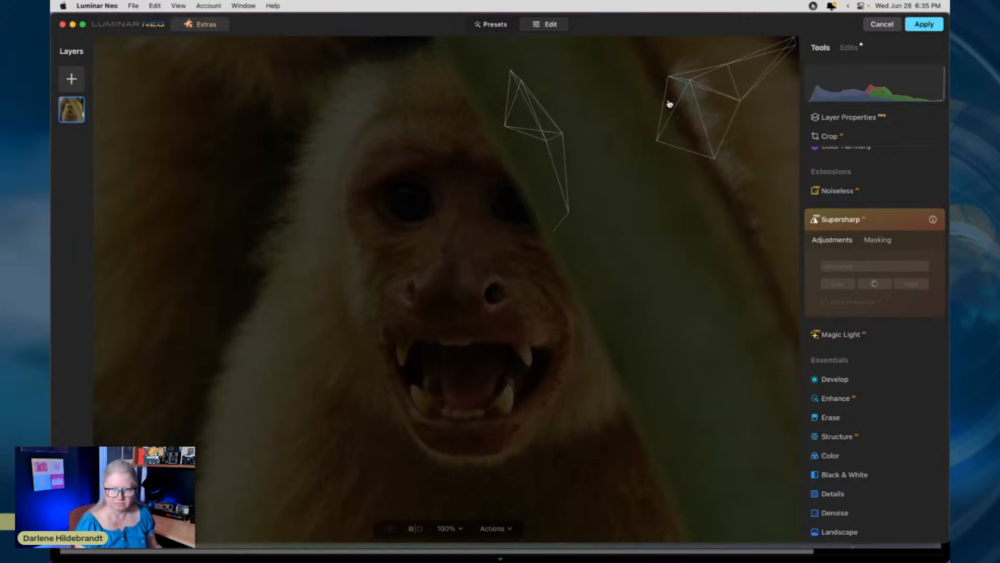
left_click(669, 103)
Switch to Lightroom Classic and look through the thumbnails in the Animals folder for another photo to work on.
key("super+Tab")
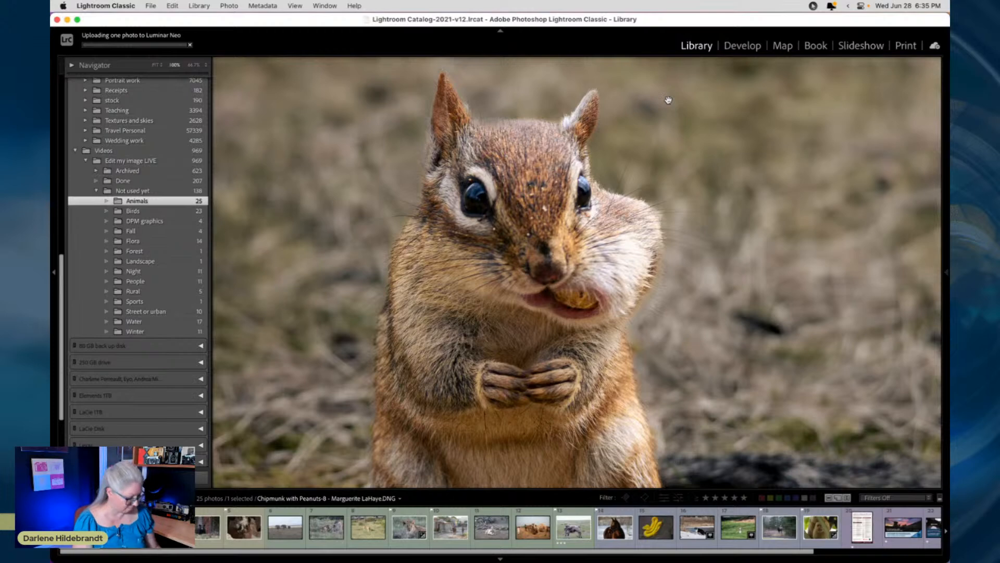
key("g")
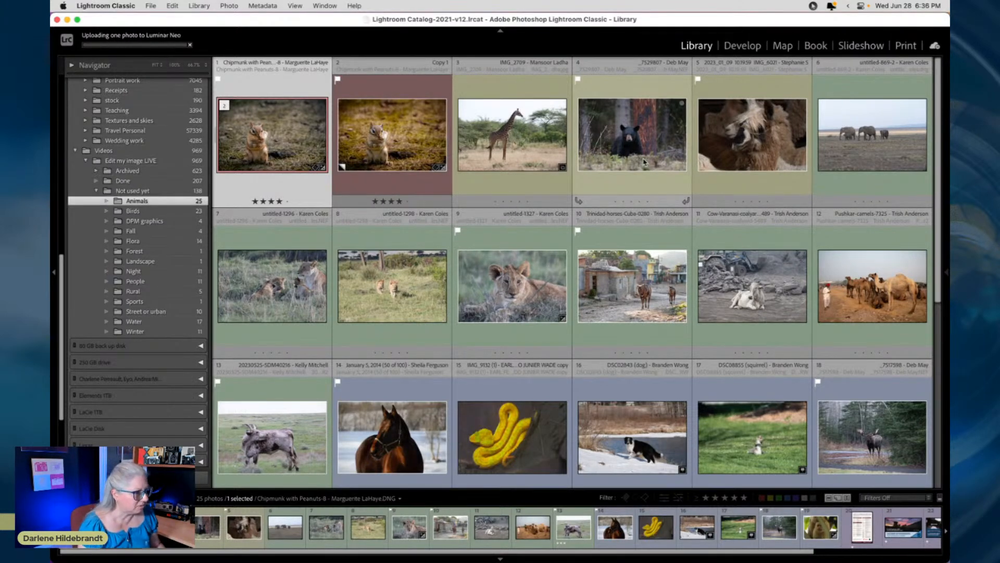
scroll(644, 161, "down", 3)
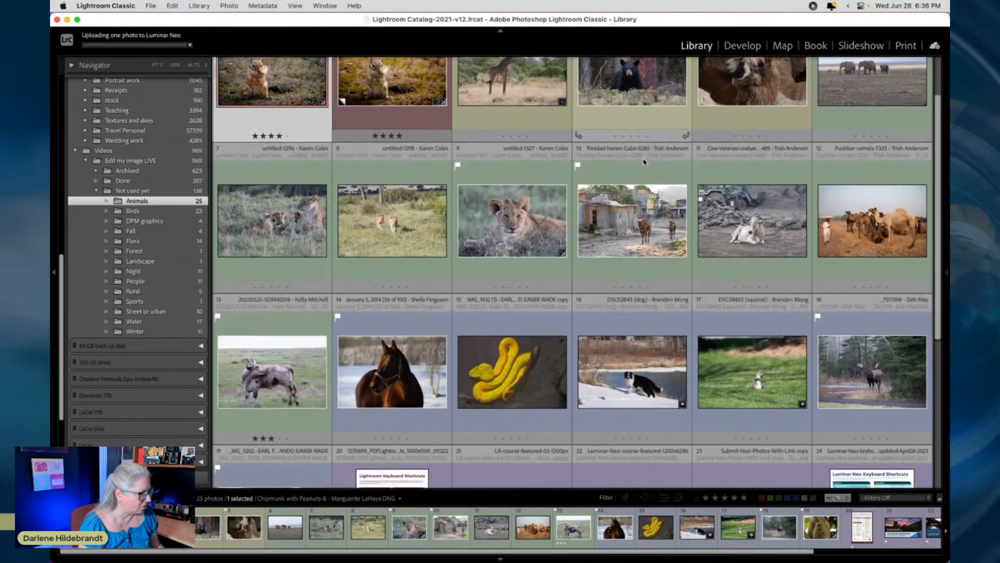
scroll(643, 162, "down", 1)
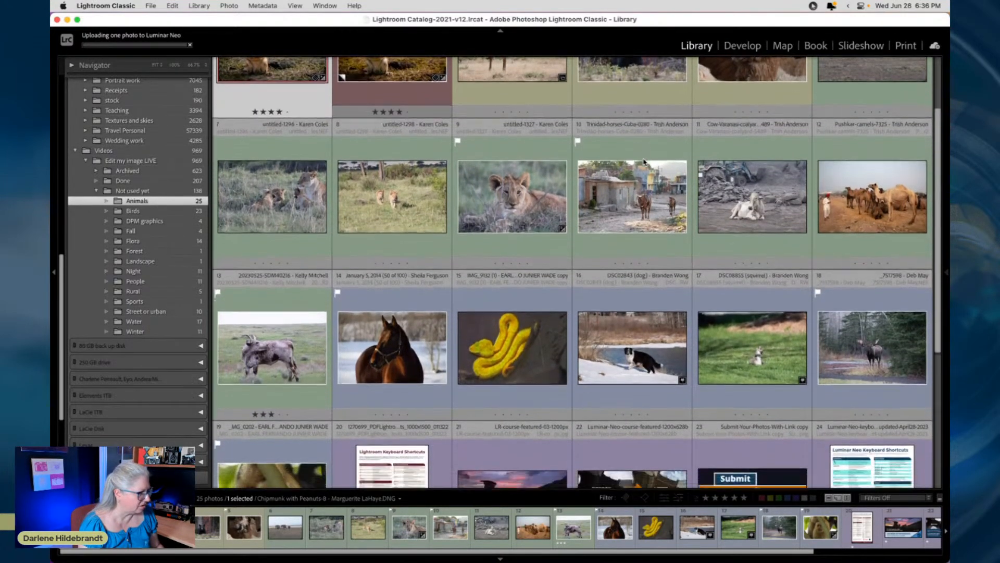
scroll(644, 161, "up", 1)
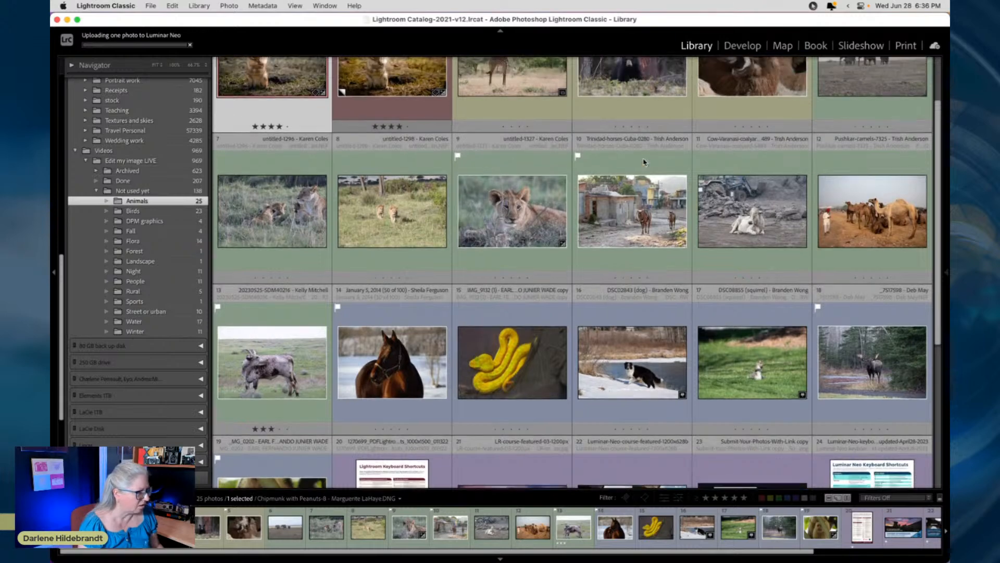
scroll(644, 161, "up", 4)
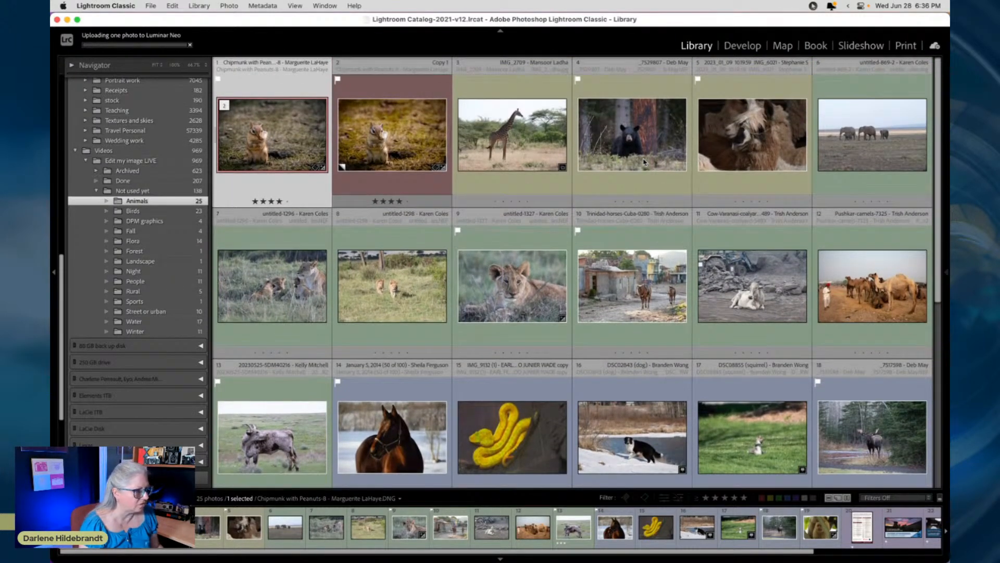
left_click(635, 158)
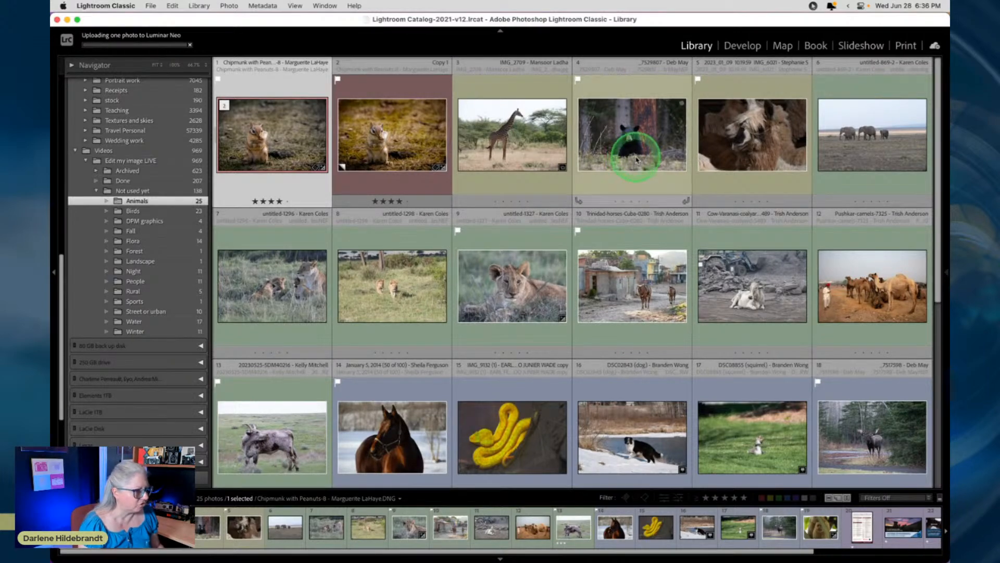
scroll(636, 160, "down", 1)
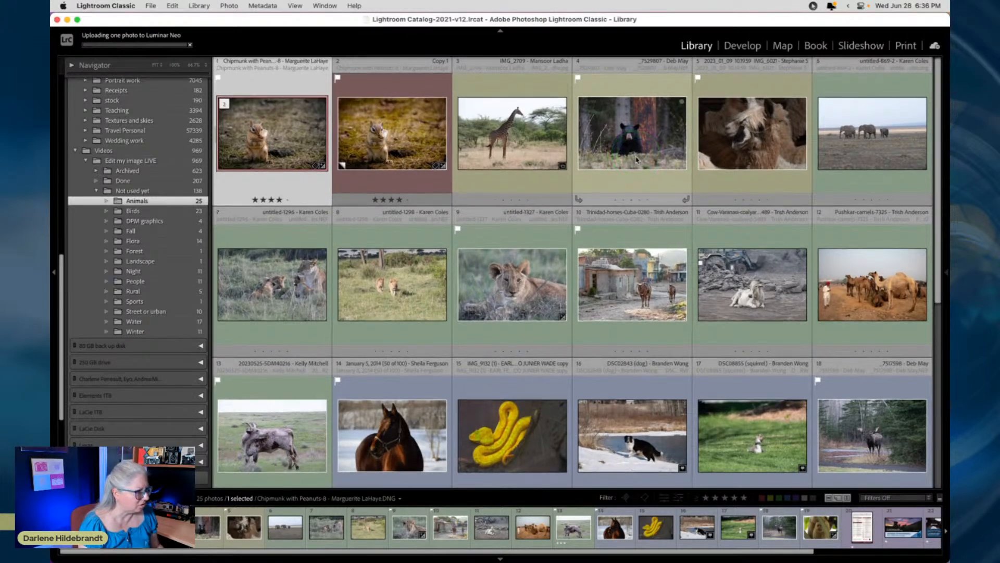
scroll(636, 160, "down", 5)
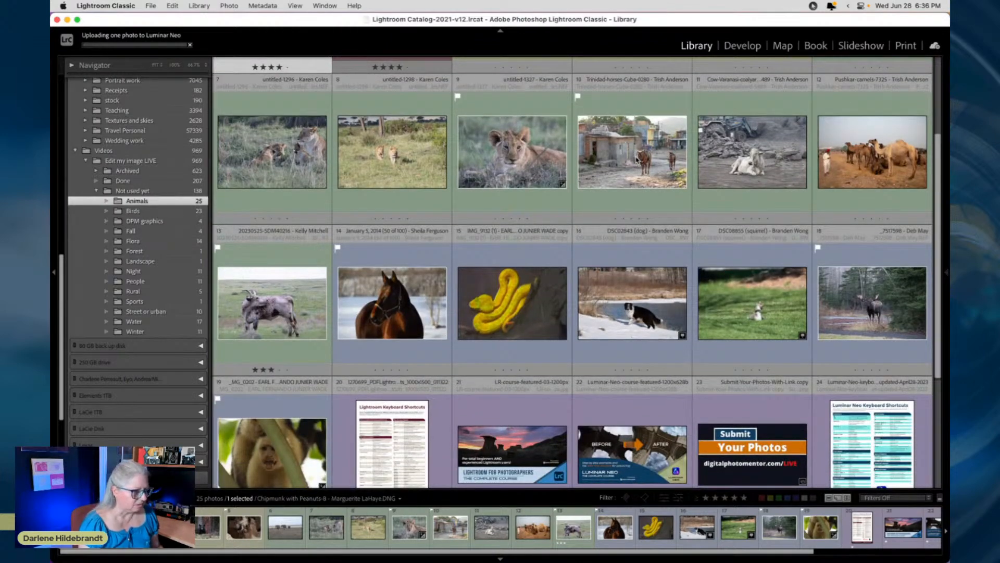
scroll(637, 159, "up", 3)
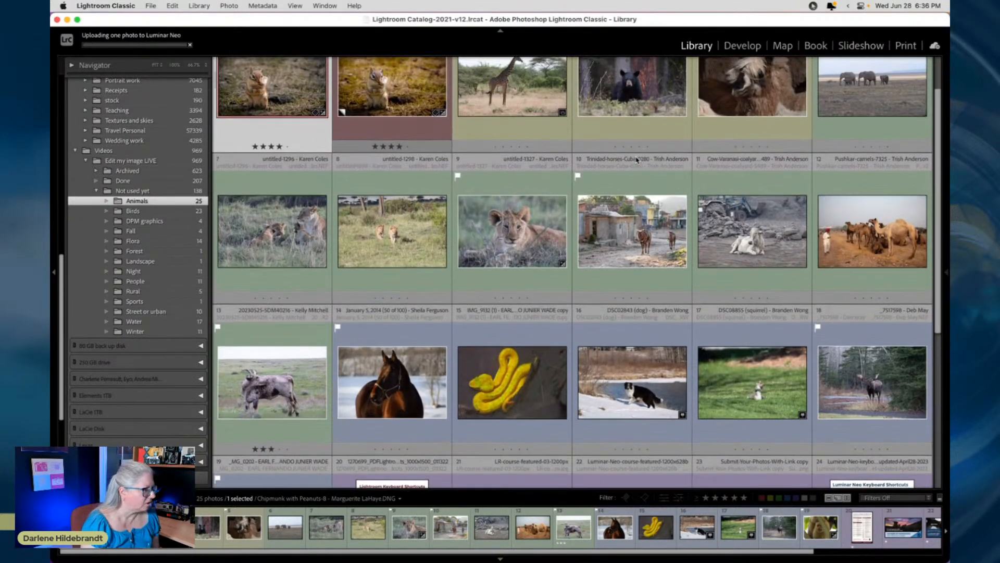
Open the spotted longhorn photo from the Animals folder and inspect it both whole and magnified.
double_click(280, 387)
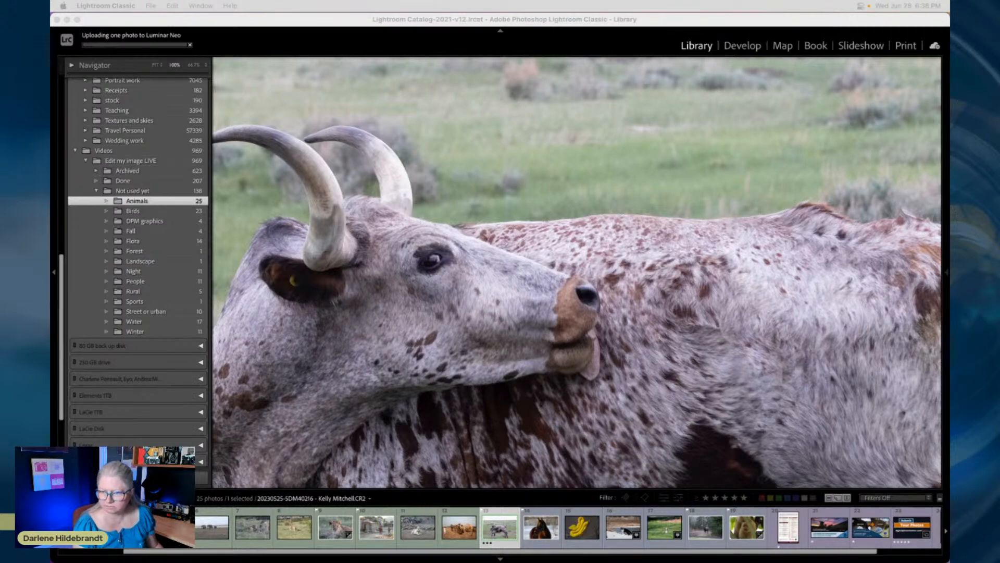
left_click(571, 287)
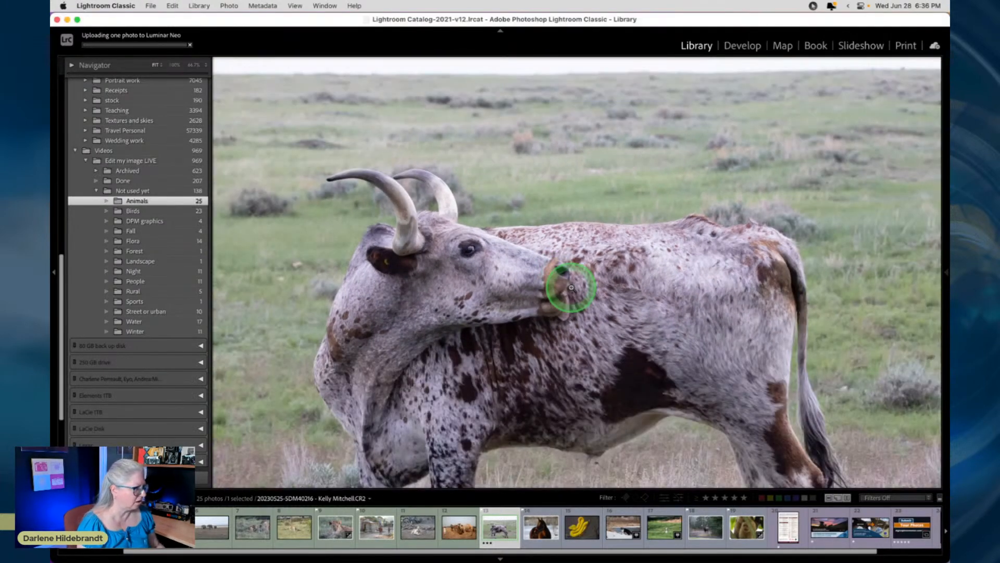
left_click(573, 287)
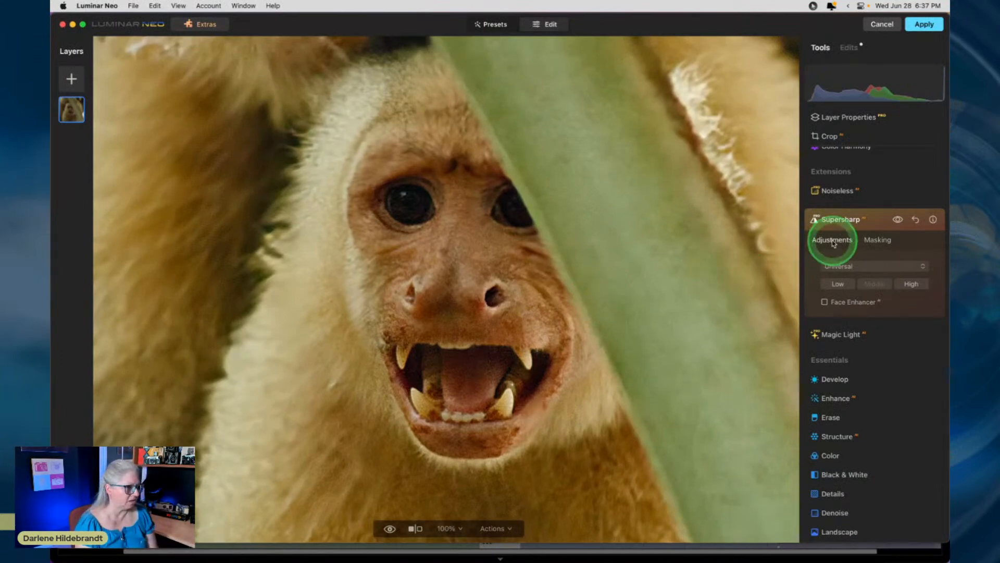
In Luminar Neo, compare the monkey photo with and without the Middle Supersharp effect.
left_click(897, 220)
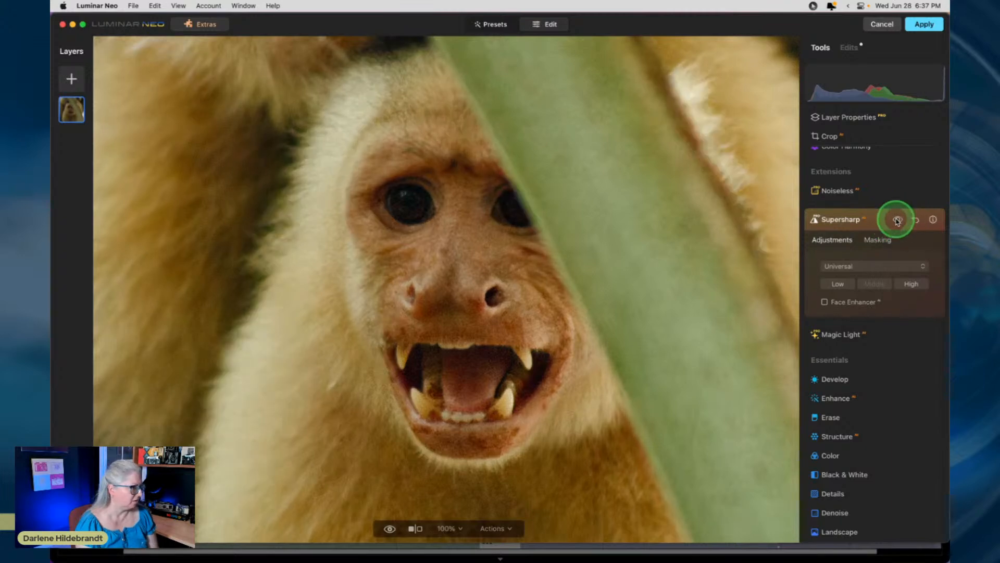
left_click(897, 220)
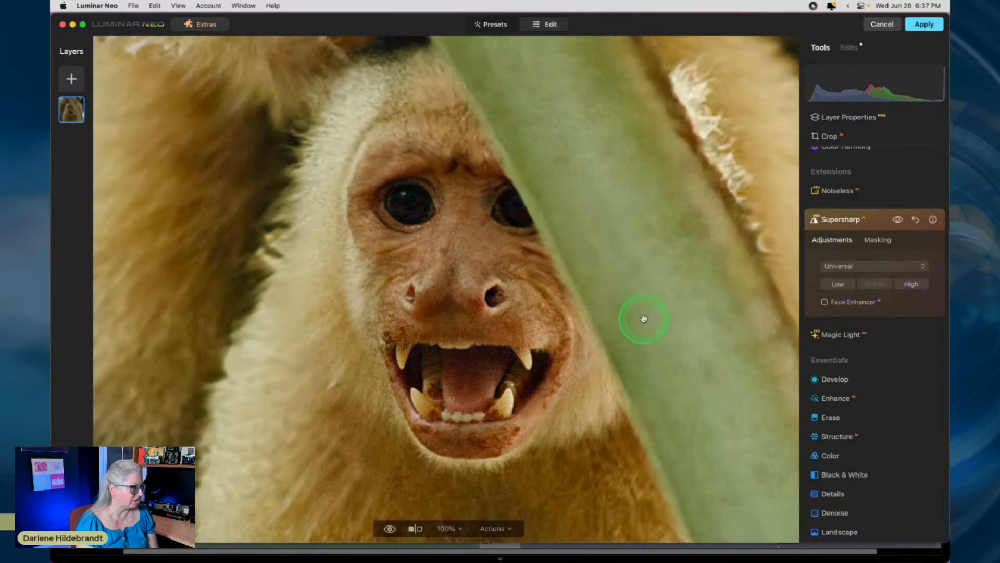
left_click(898, 219)
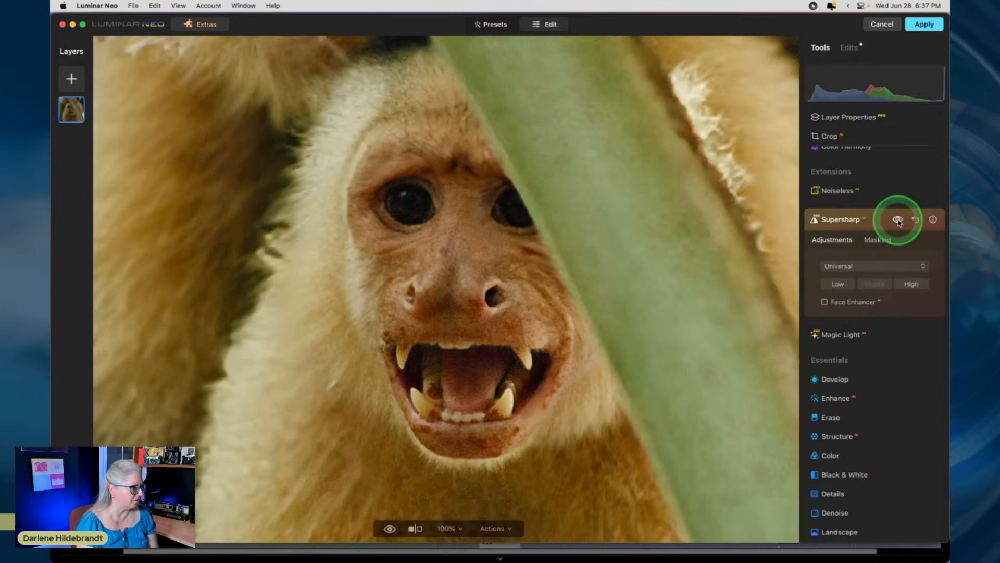
left_click(899, 220)
left_click(898, 220)
left_click(898, 220)
left_click(898, 220)
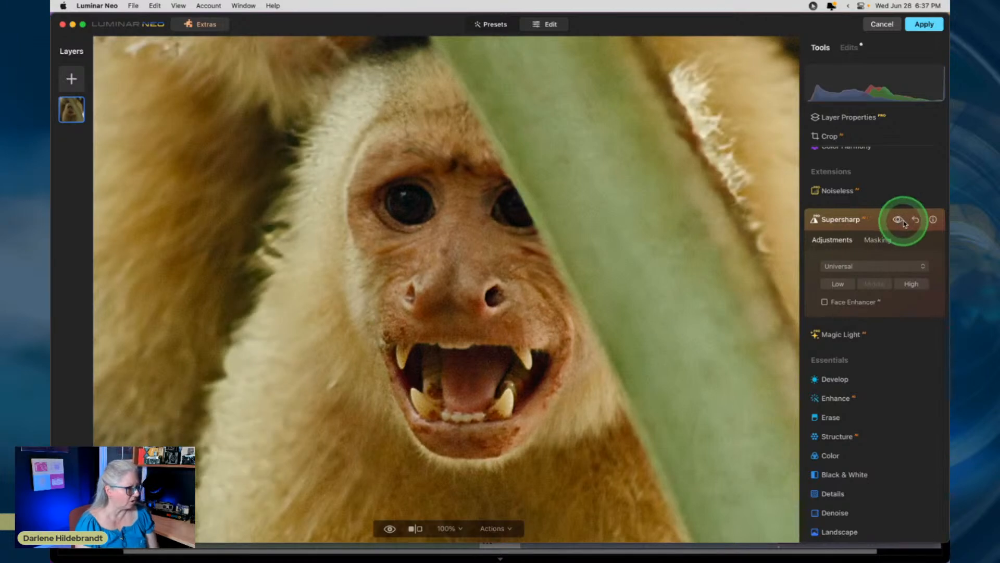
Mask Supersharp onto the monkey's face by painting with a brush of size 148 and strength 75, and compare the masked effect on and off.
left_click(879, 242)
left_click(840, 261)
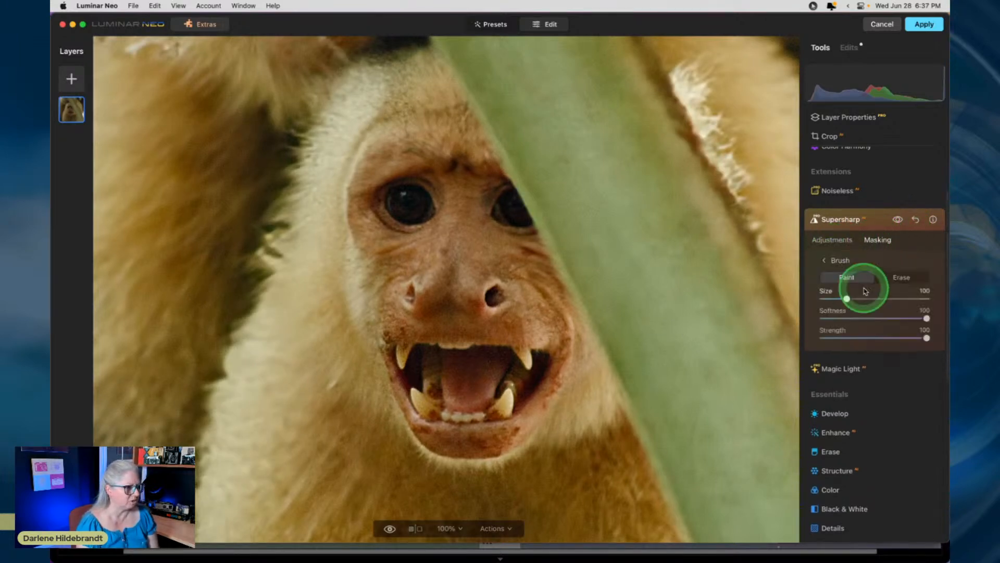
scroll(442, 241, "up", 1)
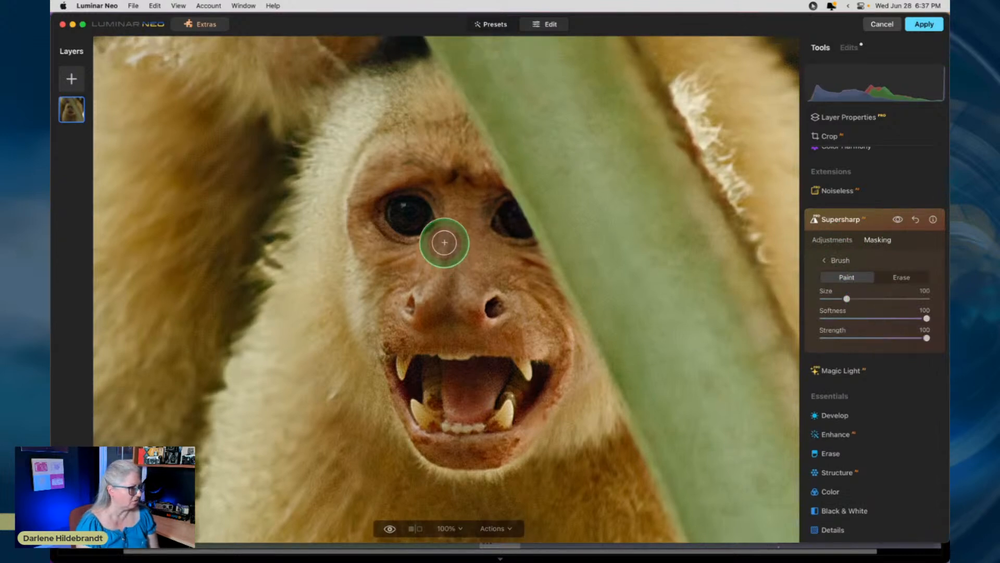
left_click_drag(927, 337, 901, 338)
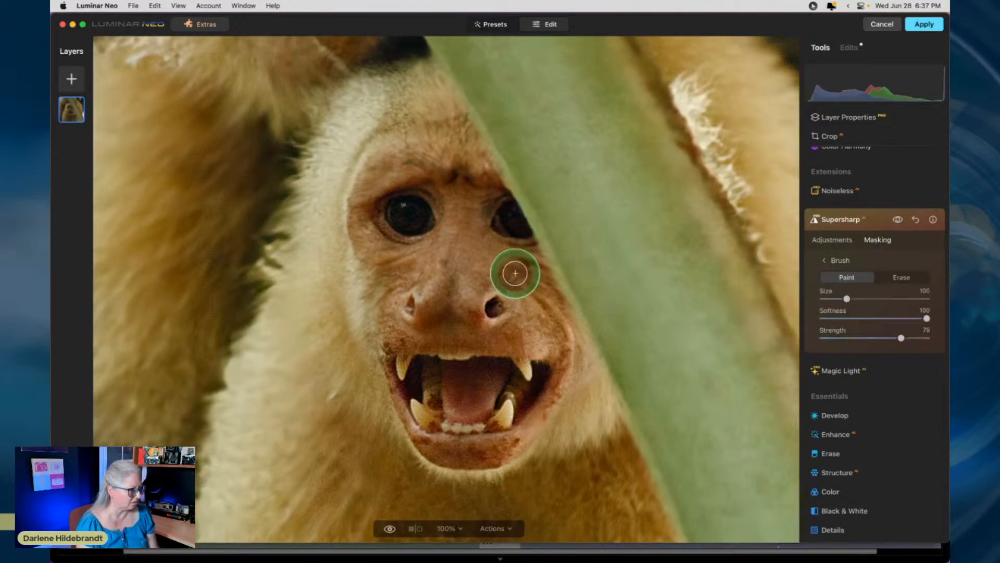
key("]")
key("]")
key("]")
key("]")
mouse_move(409, 265)
left_mouse_down()
mouse_move(461, 279)
mouse_move(419, 213)
mouse_move(391, 118)
mouse_move(396, 163)
mouse_move(442, 143)
mouse_move(518, 320)
mouse_move(489, 293)
mouse_move(534, 372)
mouse_move(461, 435)
mouse_move(409, 345)
mouse_move(449, 454)
mouse_move(480, 462)
mouse_move(506, 448)
mouse_move(530, 360)
mouse_move(414, 301)
mouse_move(397, 216)
mouse_move(394, 282)
mouse_move(407, 333)
mouse_move(405, 232)
mouse_move(418, 184)
mouse_move(448, 167)
mouse_move(404, 159)
left_mouse_up()
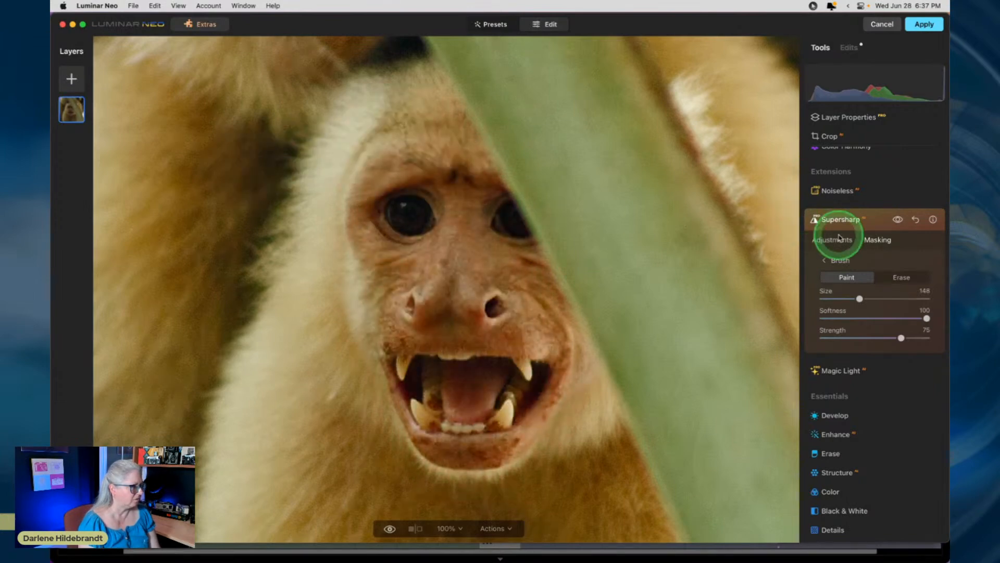
left_click(899, 221)
left_click(898, 222)
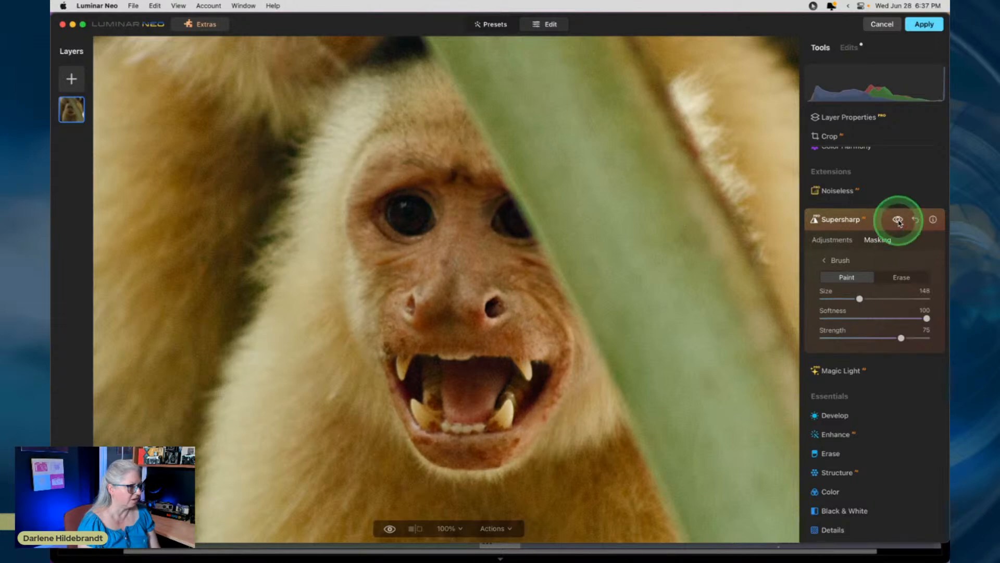
Erase the Supersharp mask around the monkey's forehead with a strength of 100, and compare the effect on and off.
left_click(901, 278)
left_click_drag(902, 338, 938, 337)
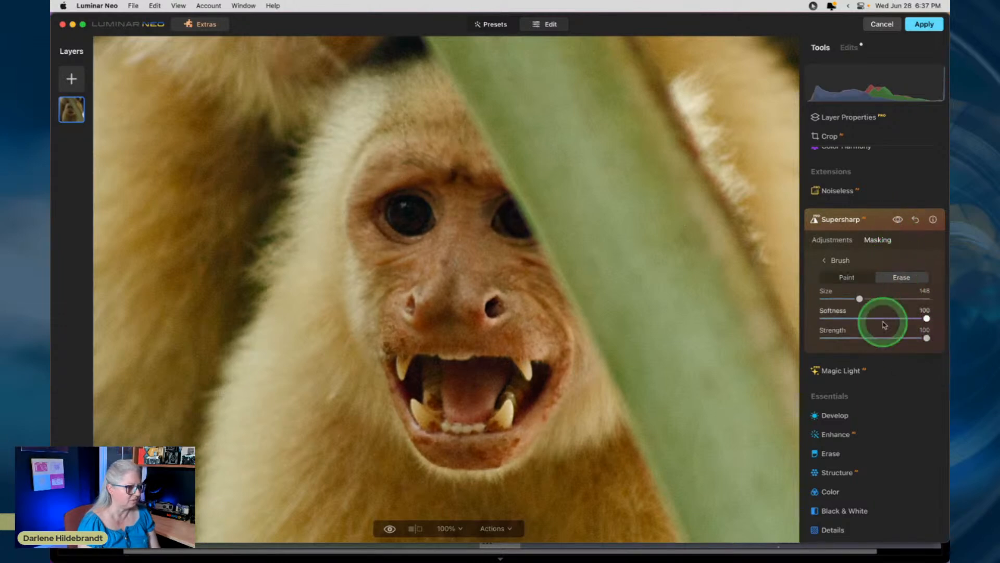
mouse_move(357, 152)
left_mouse_down()
mouse_move(453, 149)
mouse_move(422, 128)
left_mouse_up()
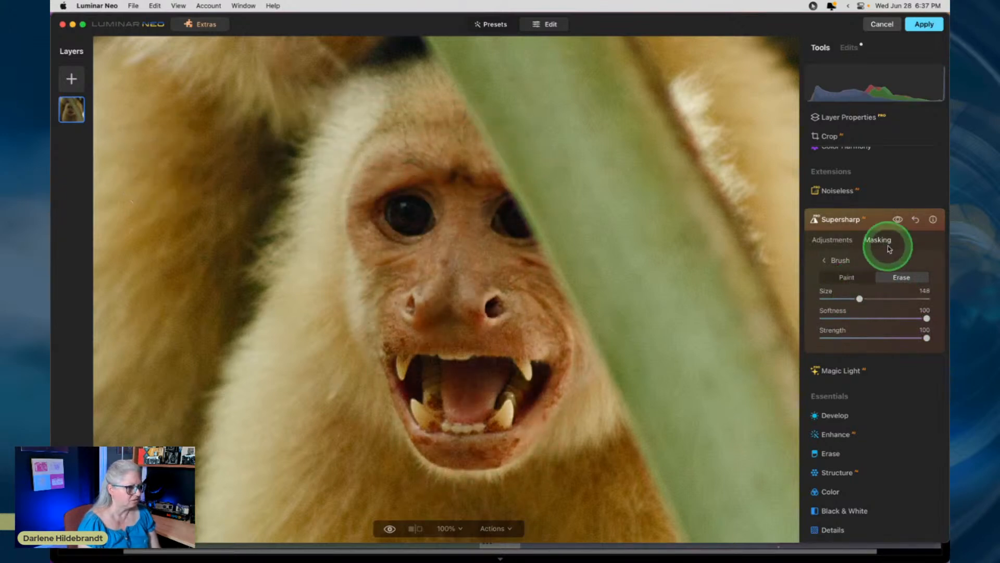
left_click(899, 221)
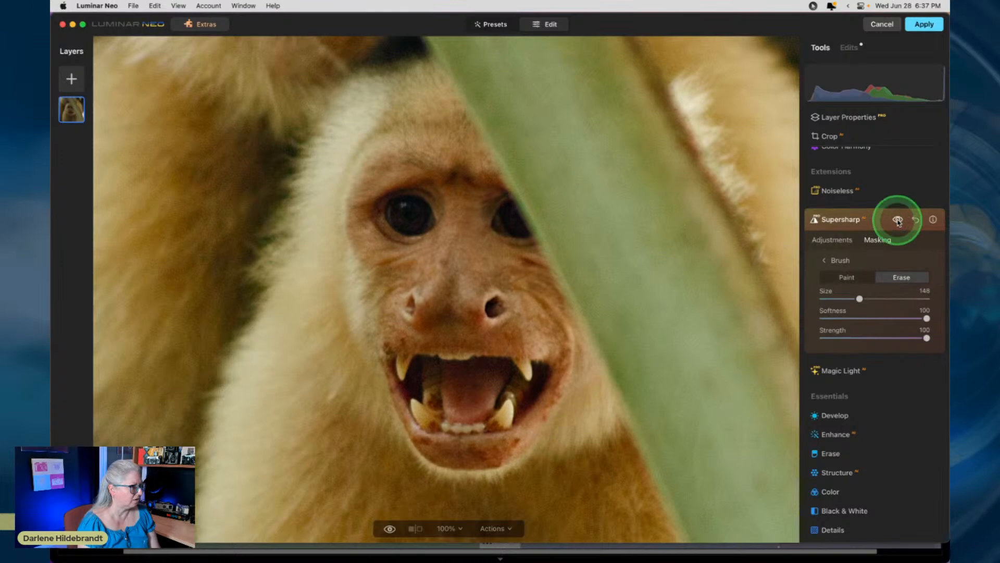
left_click(898, 221)
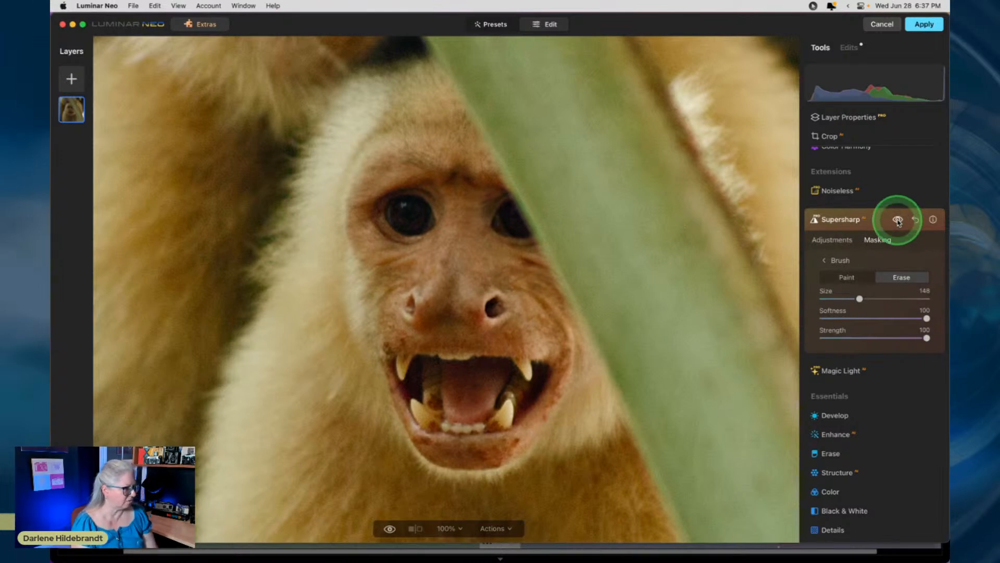
left_click(877, 220)
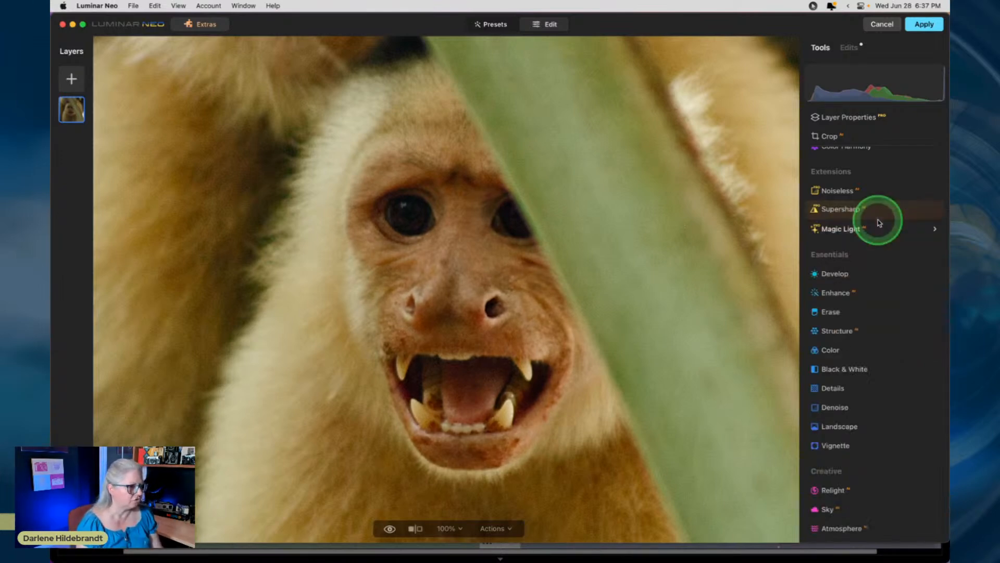
In Details, set Small Details to 45 and Medium Details to 36 while checking the monkey's face magnified.
left_click(837, 389)
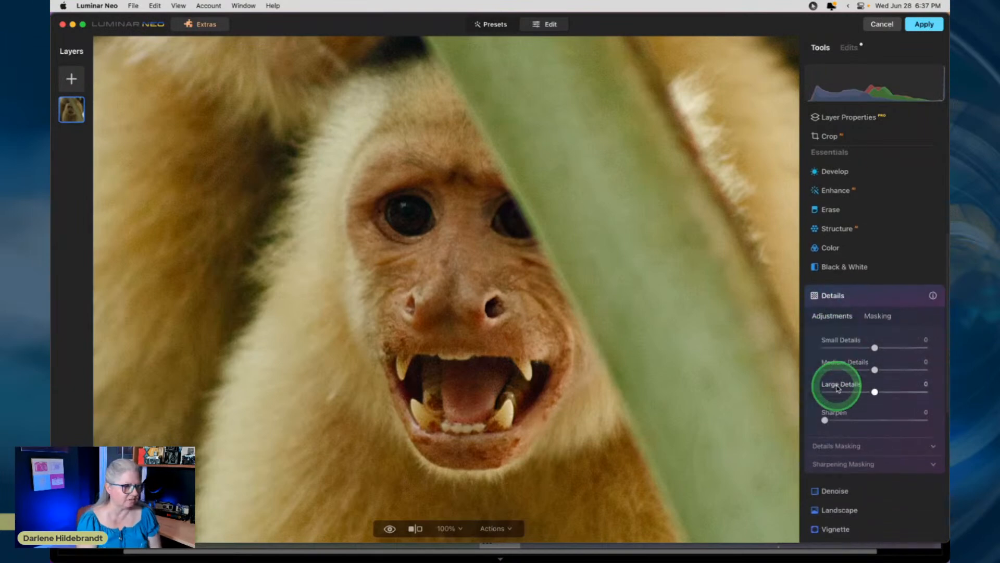
left_click(857, 330)
left_click_drag(875, 318, 898, 319)
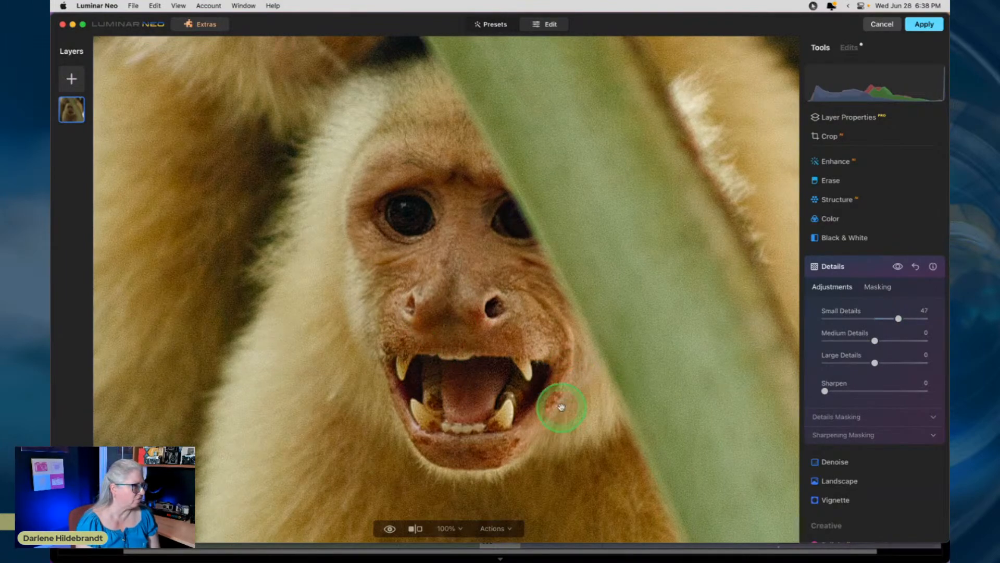
key("super+equal")
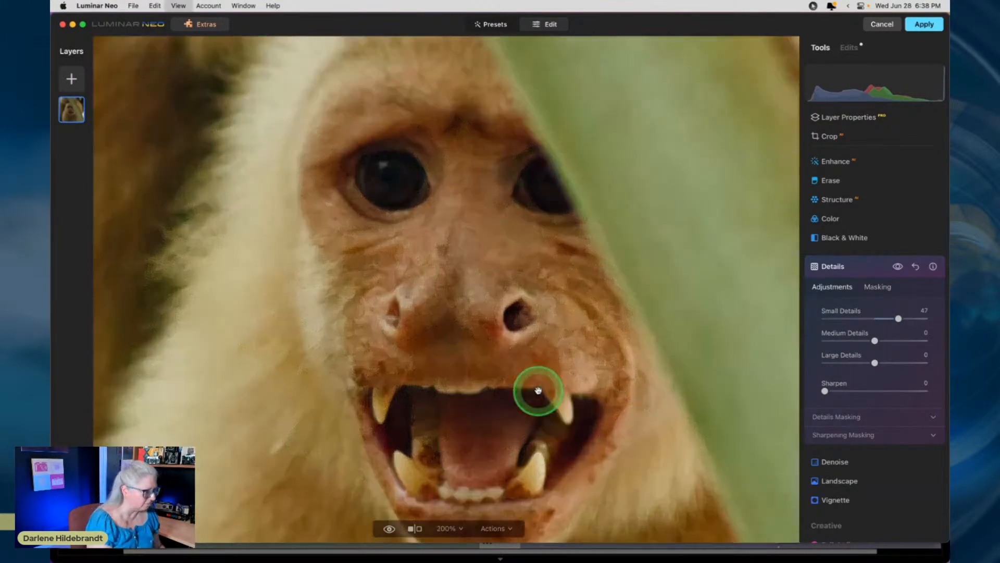
left_click_drag(899, 316, 938, 313)
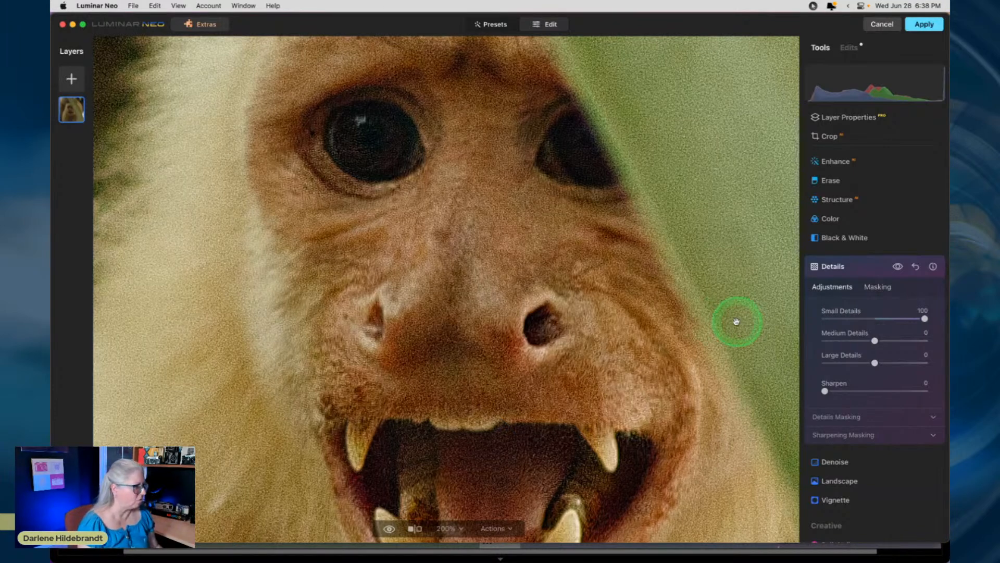
left_click_drag(924, 317, 893, 341)
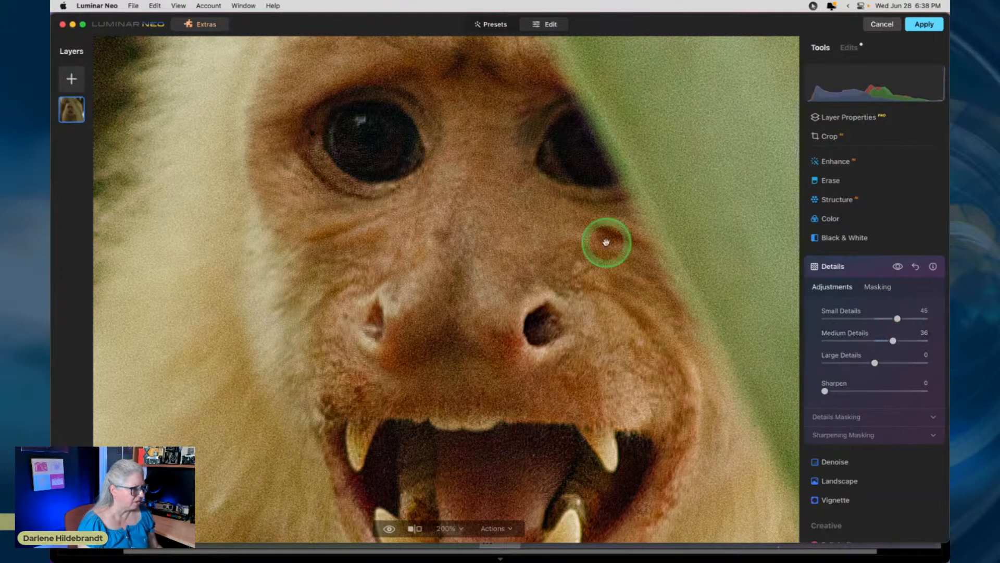
Compare the whole monkey photo with and without the Details adjustment.
left_click(355, 285)
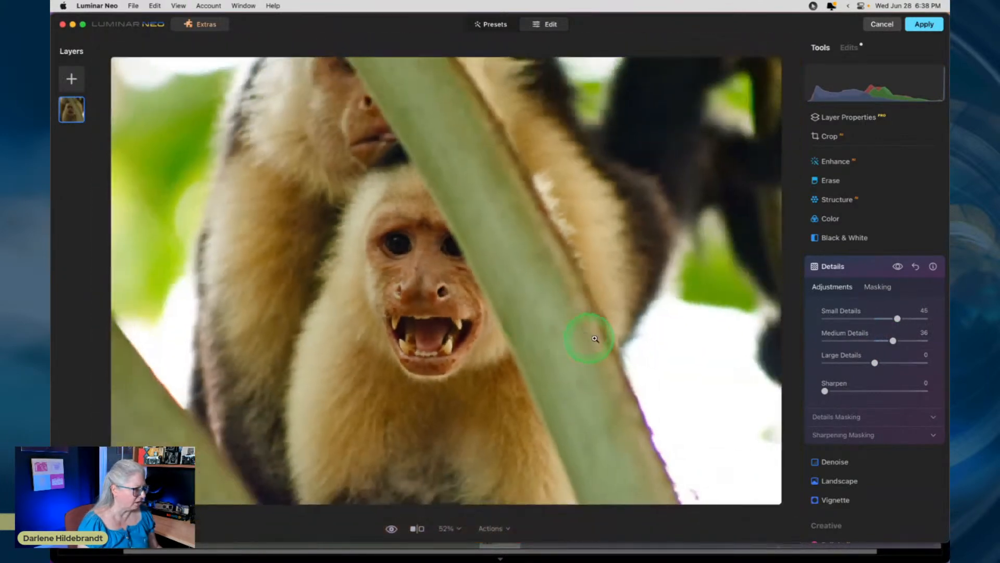
left_click(899, 267)
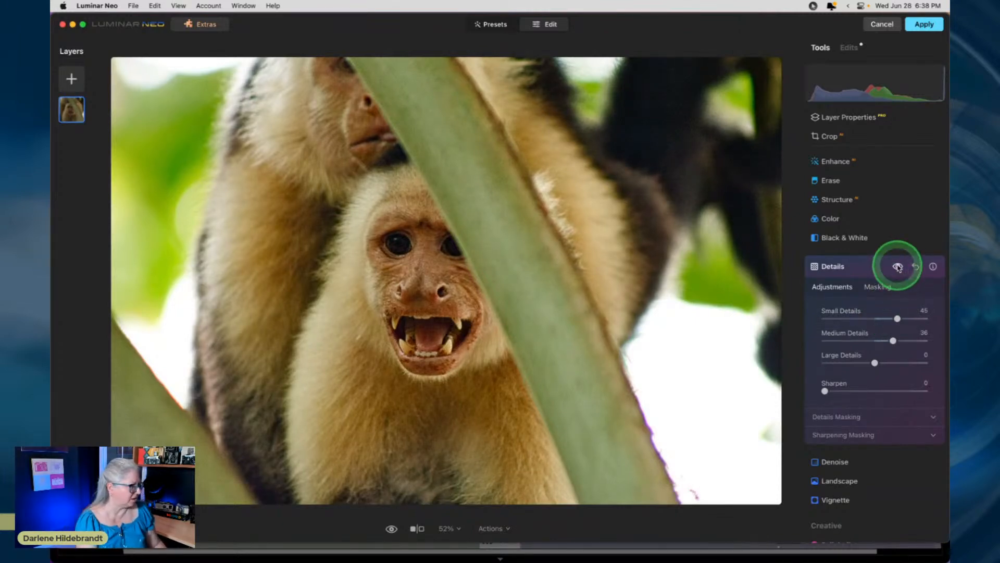
left_click(898, 268)
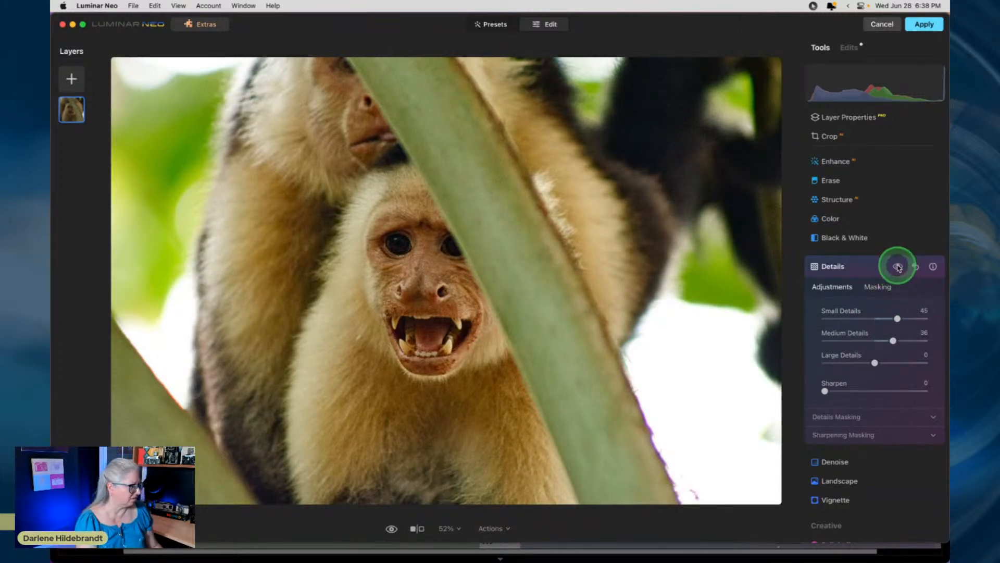
Mask the Details adjustment onto the front monkey's face and body by painting with a brush of size 196 and strength 80.
left_click(881, 290)
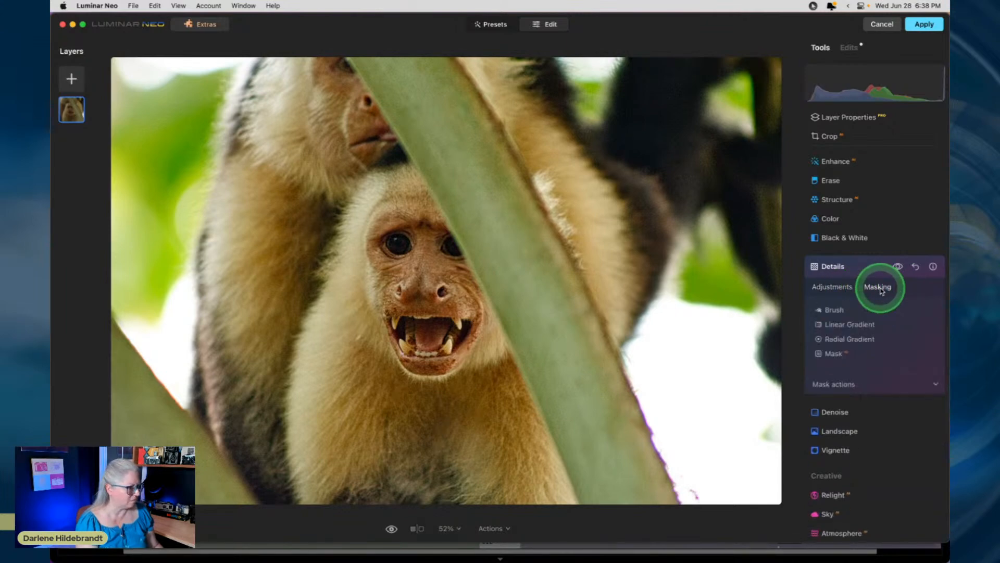
left_click(832, 310)
left_click_drag(897, 384, 907, 383)
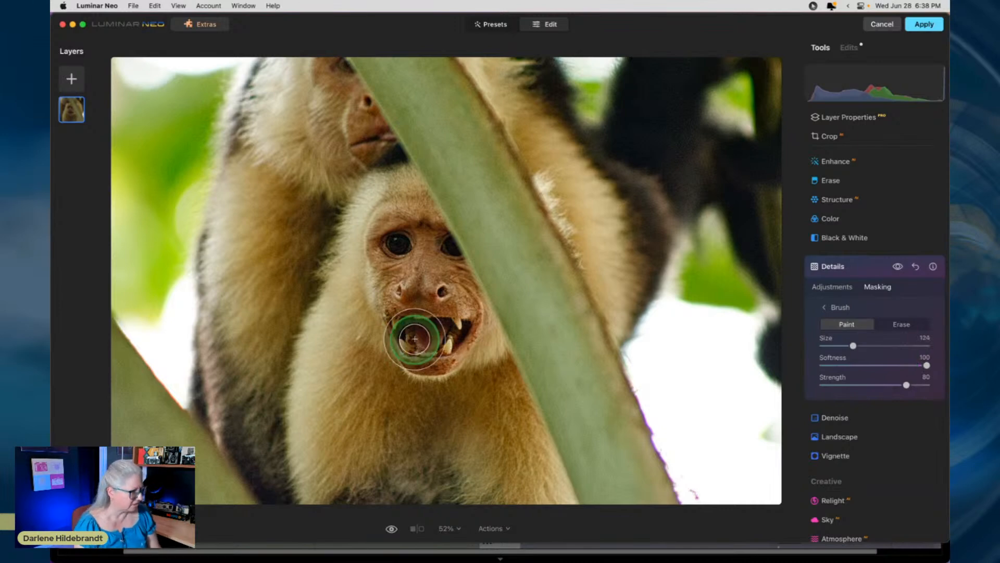
key("bracketright")
key("bracketright")
key("bracketright")
key("bracketright")
key("bracketright")
mouse_move(356, 349)
left_mouse_down()
mouse_move(384, 220)
mouse_move(471, 426)
mouse_move(413, 260)
mouse_move(356, 427)
mouse_move(381, 469)
mouse_move(505, 473)
mouse_move(415, 339)
left_mouse_up()
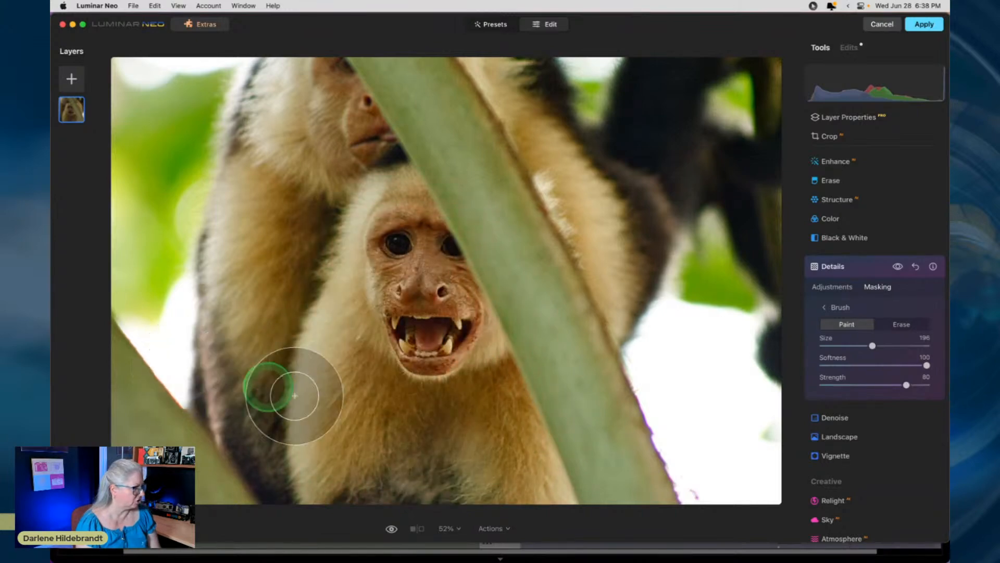
mouse_move(317, 353)
left_mouse_down()
mouse_move(333, 414)
mouse_move(378, 311)
left_mouse_up()
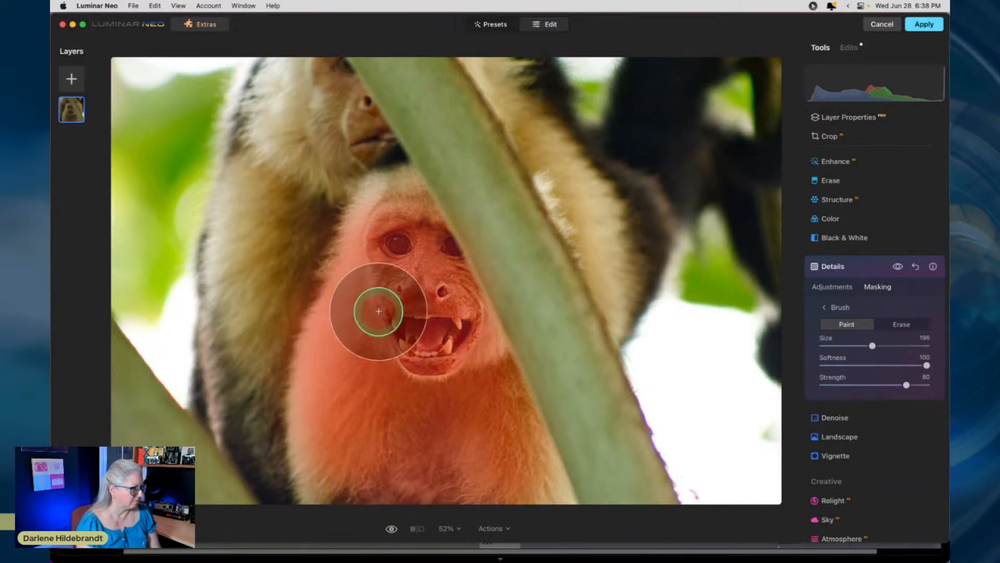
Set Small Details to 27 and Sharpen to 18, with a Sharpening Masking value of 74.
left_click(834, 286)
left_click(897, 318)
left_click_drag(897, 319, 888, 319)
left_click_drag(824, 391, 843, 391)
left_click(832, 437)
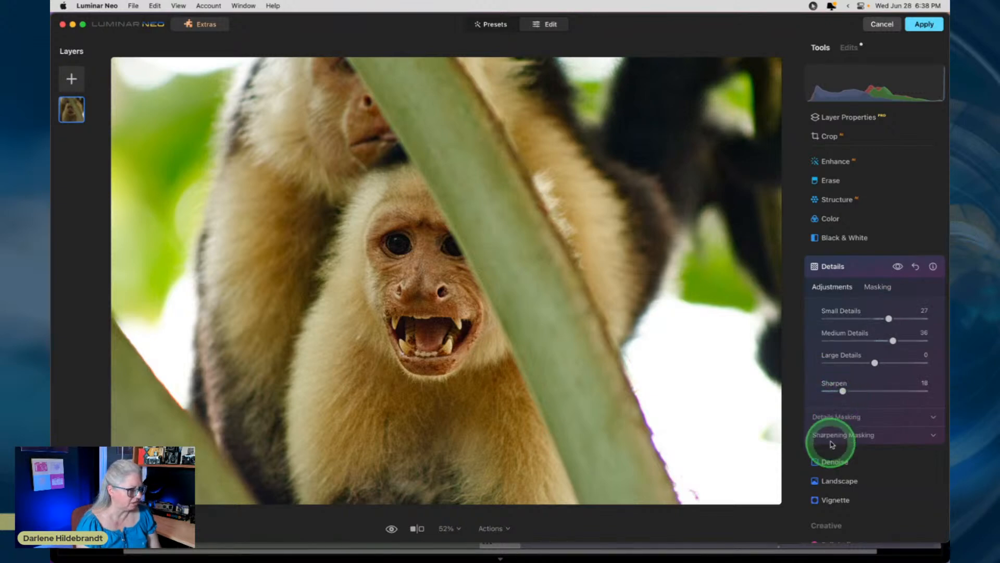
left_click_drag(859, 486, 902, 480)
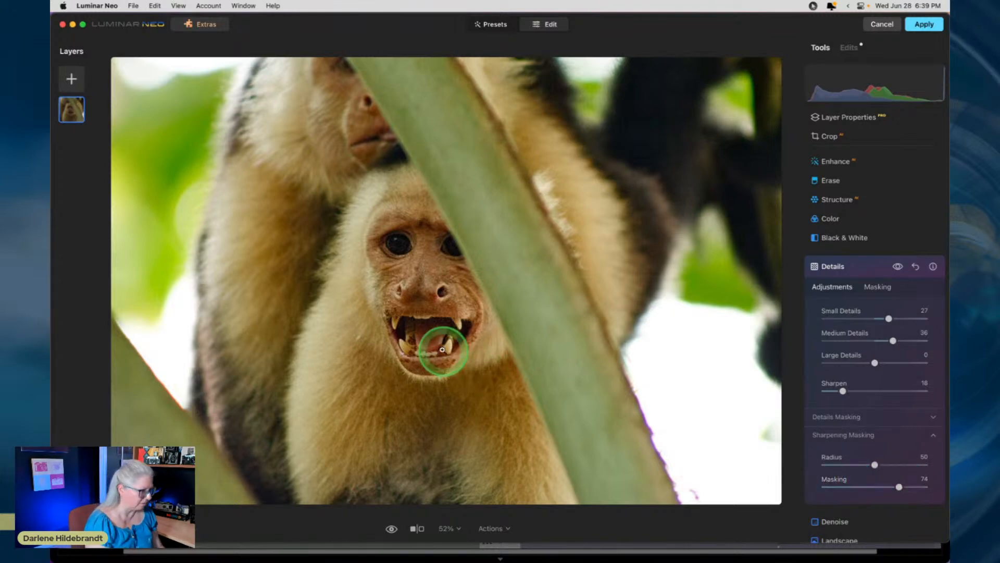
Magnify the monkey's face to 100% and compare it with and without the Details adjustment.
left_click(428, 340)
left_click(433, 337)
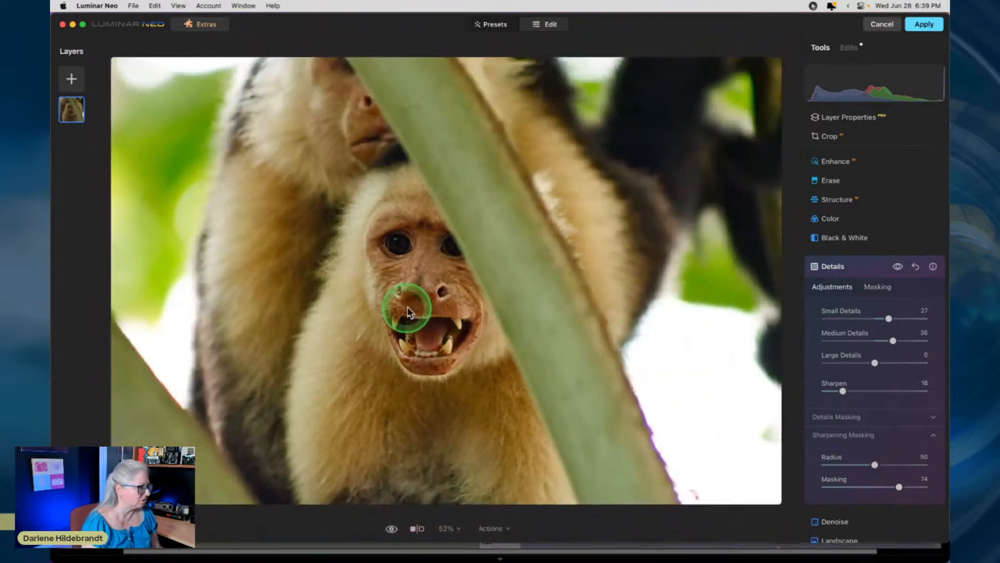
left_click(408, 306)
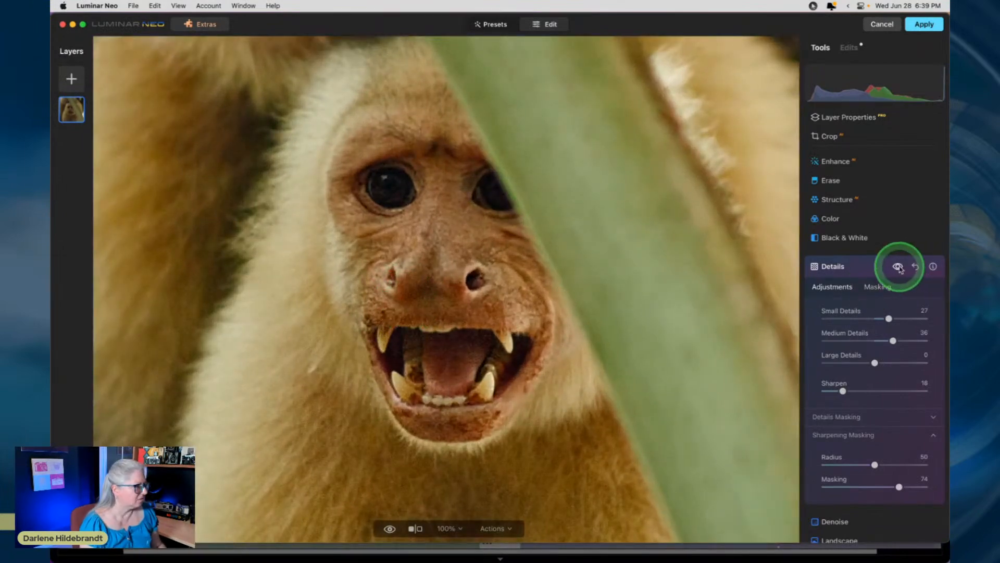
left_click(899, 268)
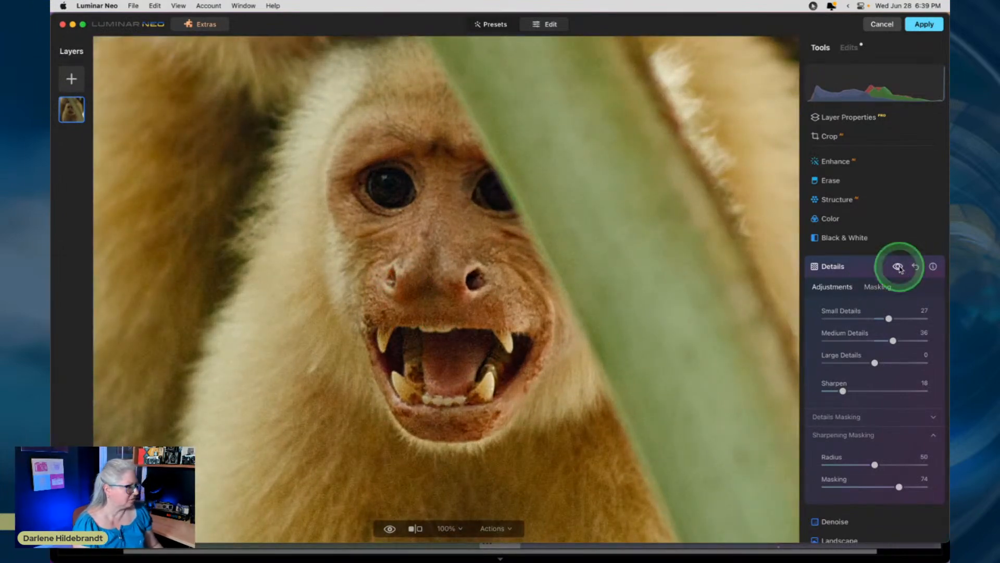
left_click(899, 267)
left_click(900, 267)
left_click(899, 267)
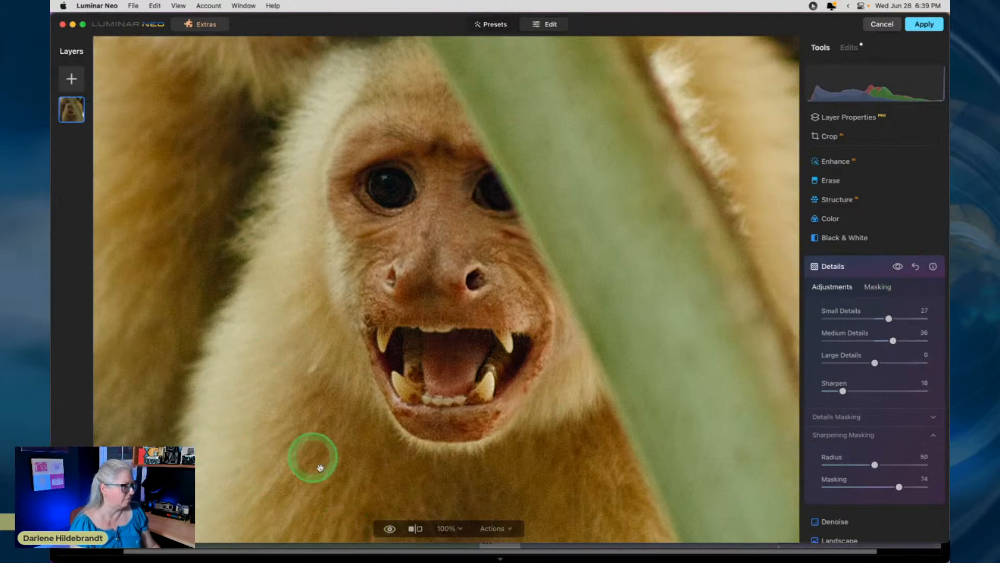
Raise Medium Details to 38 and close the Details adjustment.
mouse_move(892, 341)
left_mouse_down()
mouse_move(942, 343)
mouse_move(868, 340)
mouse_move(906, 341)
mouse_move(894, 341)
left_mouse_up()
scroll(888, 342, "down", 2)
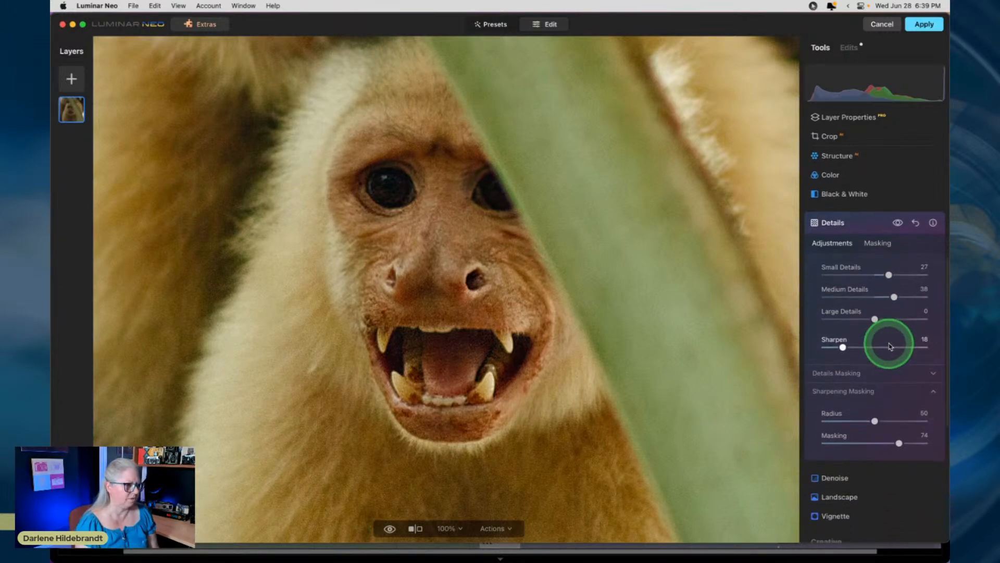
left_click(860, 223)
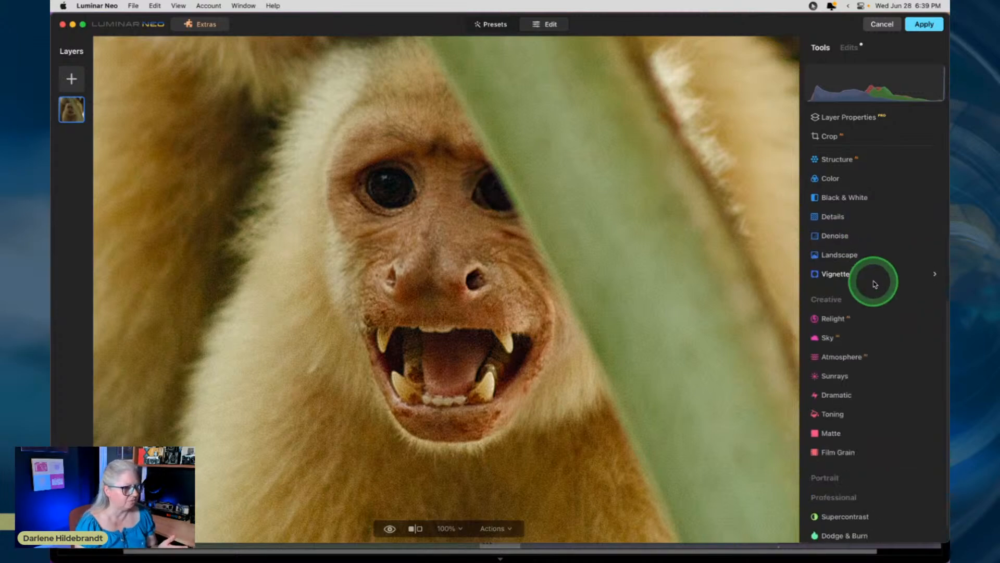
Try the Low level of the Noiseless extension on the monkey photo and inspect the face at 200%.
scroll(867, 282, "up", 5)
left_click(854, 282)
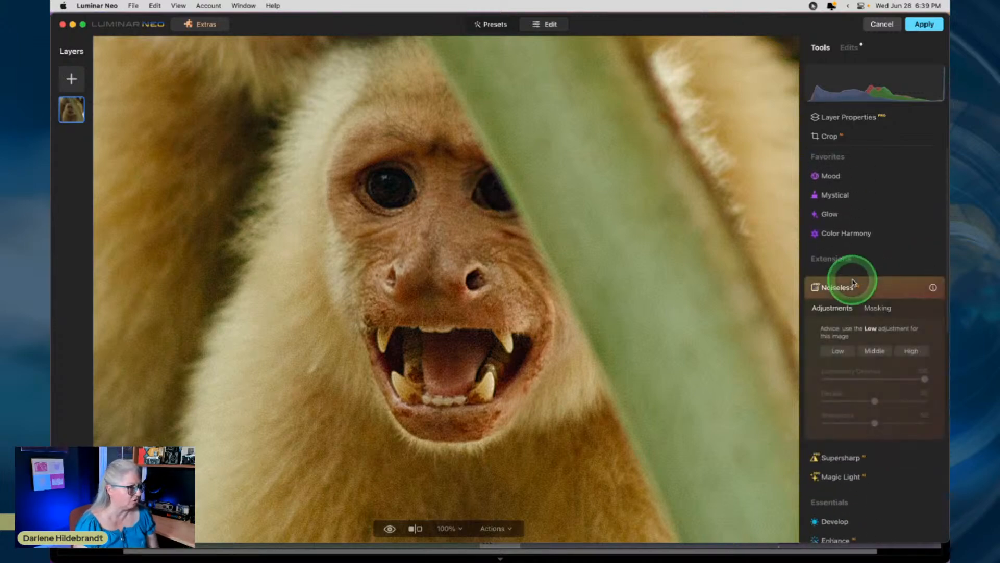
left_click(838, 339)
left_click(838, 350)
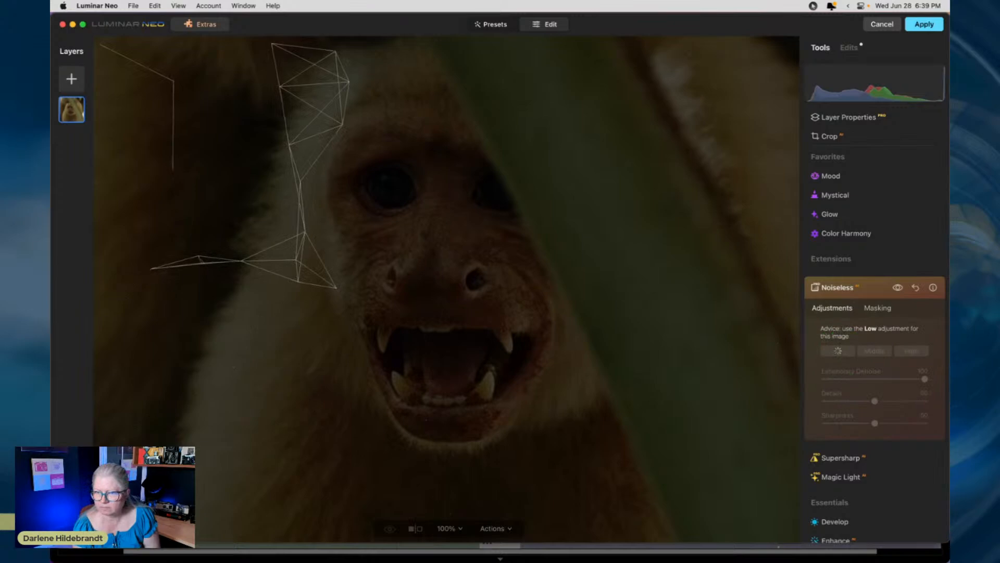
key("super+equal")
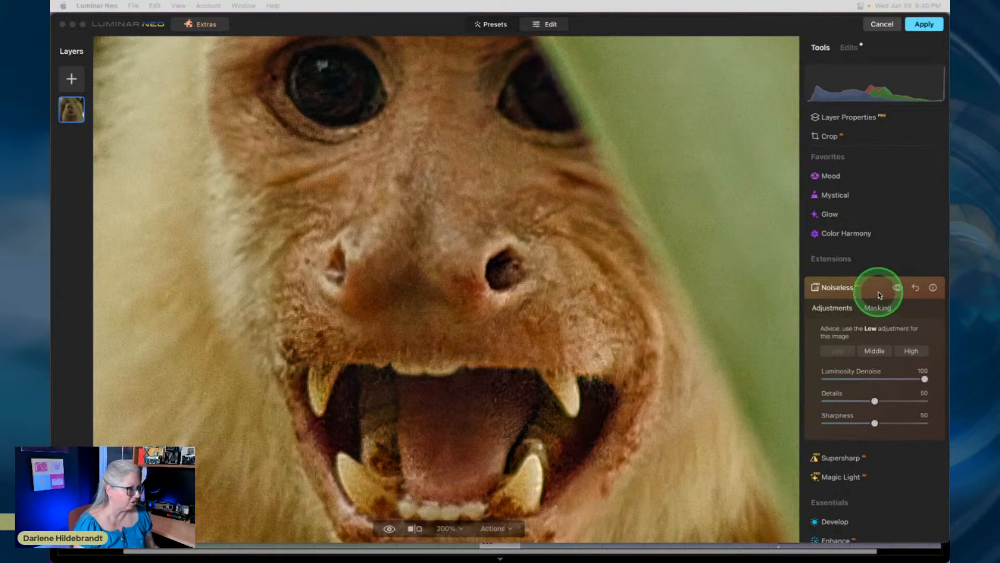
Reset the Noiseless extension and delete it from the photo's edits.
left_click(898, 287)
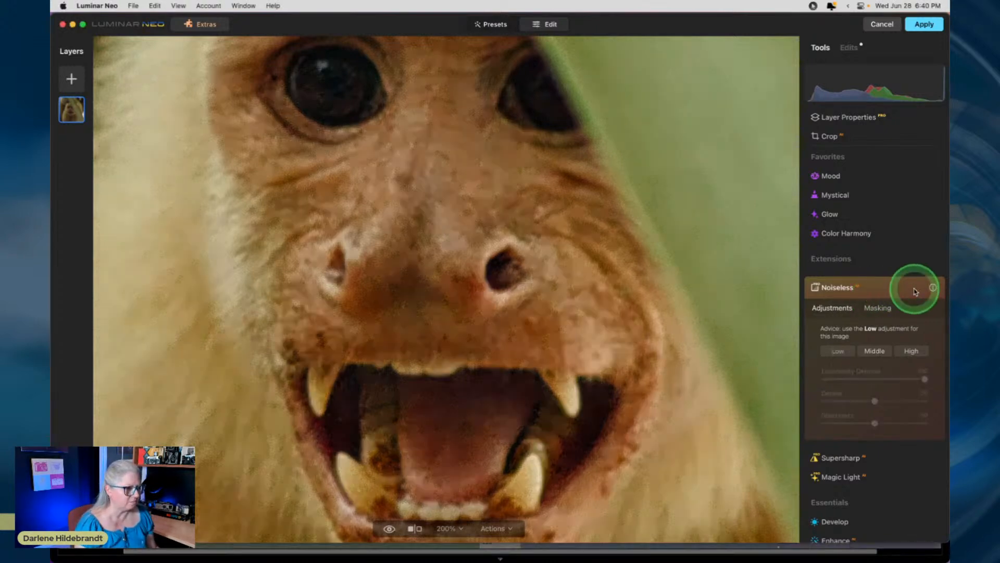
left_click(878, 289)
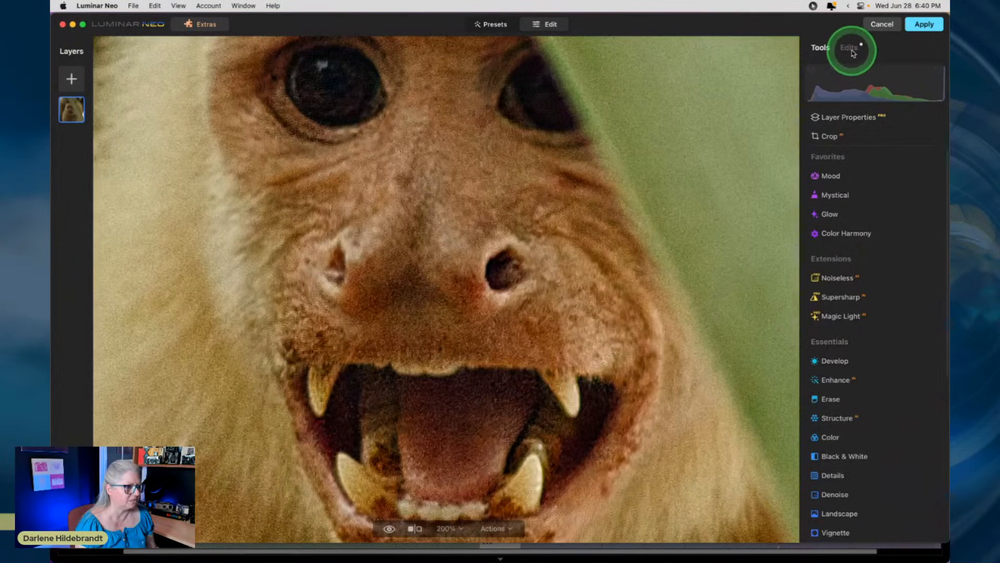
left_click(853, 53)
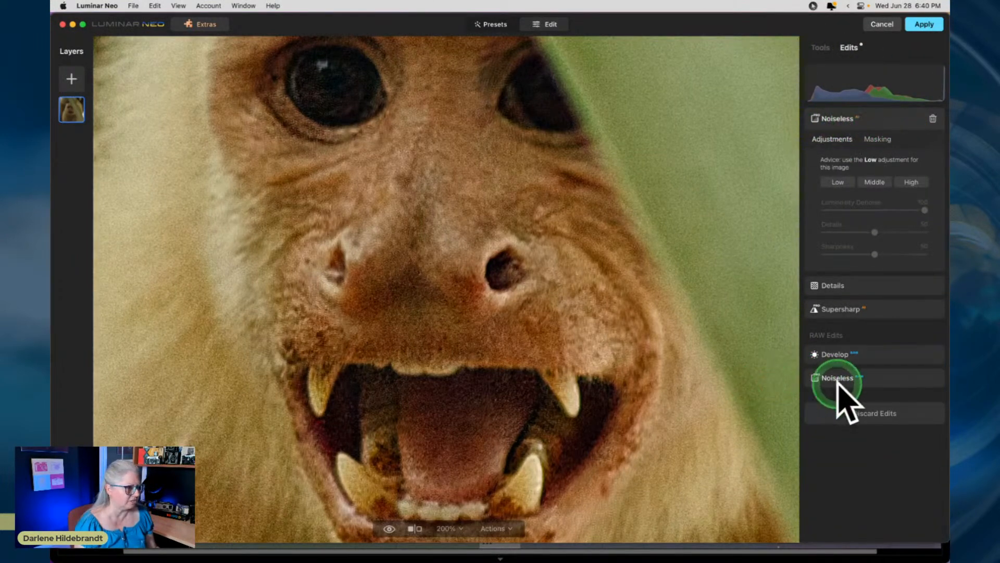
left_click(934, 119)
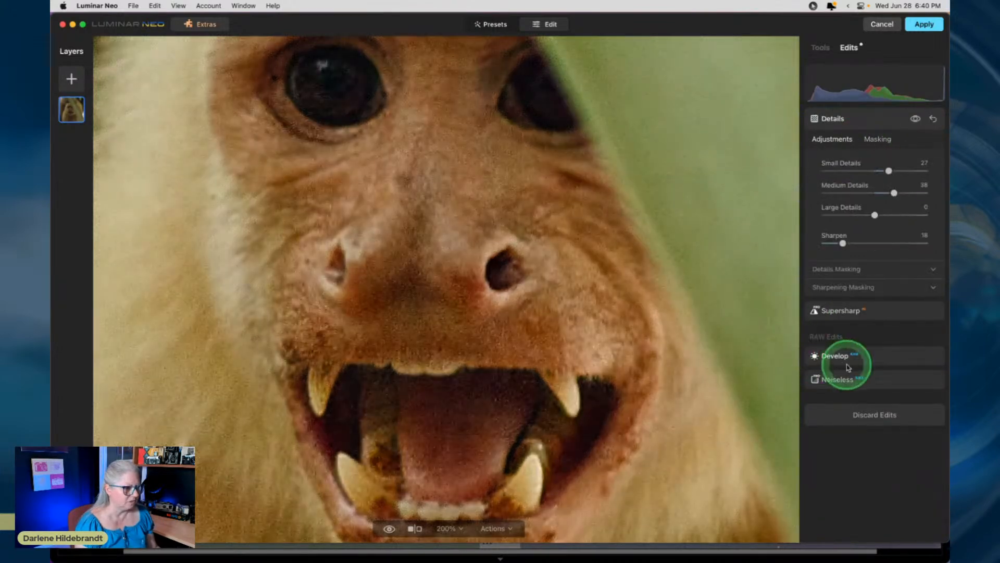
Apply the Low level of Noiseless within the photo's RAW edits.
left_click(875, 378)
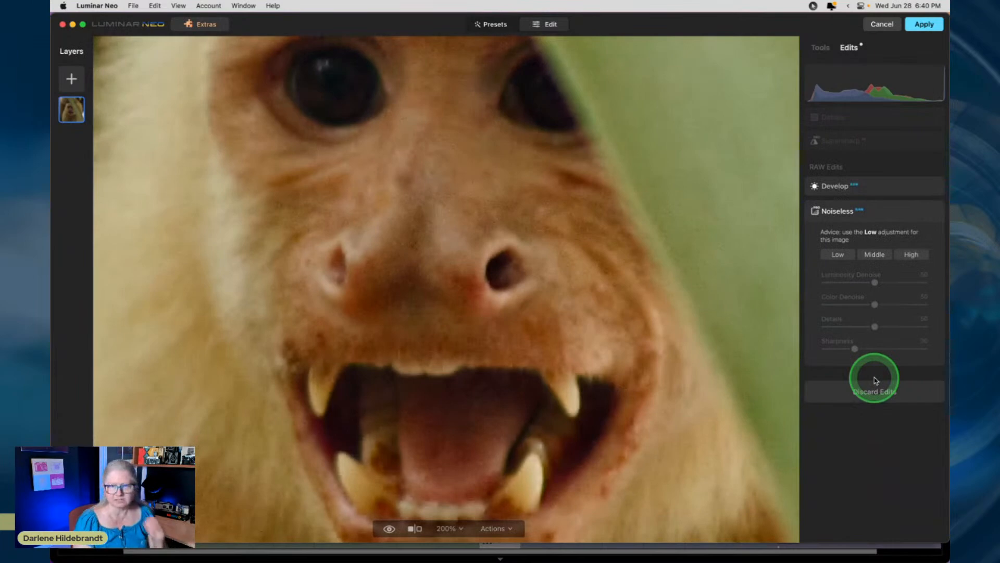
left_click(836, 253)
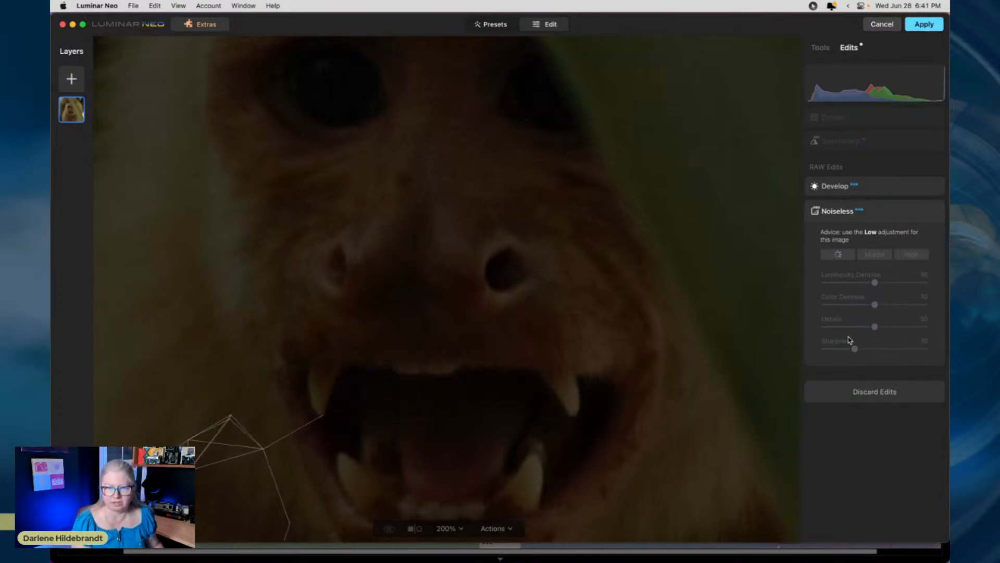
left_click(855, 347)
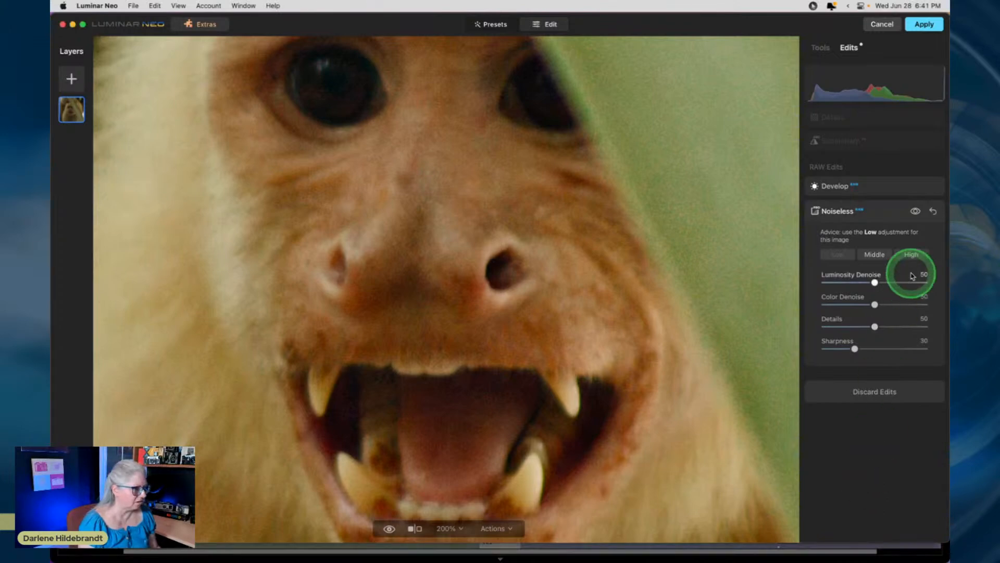
Set the RAW Noiseless adjustment's Luminosity Denoise to 72 and its Details to 69.
left_click(916, 213)
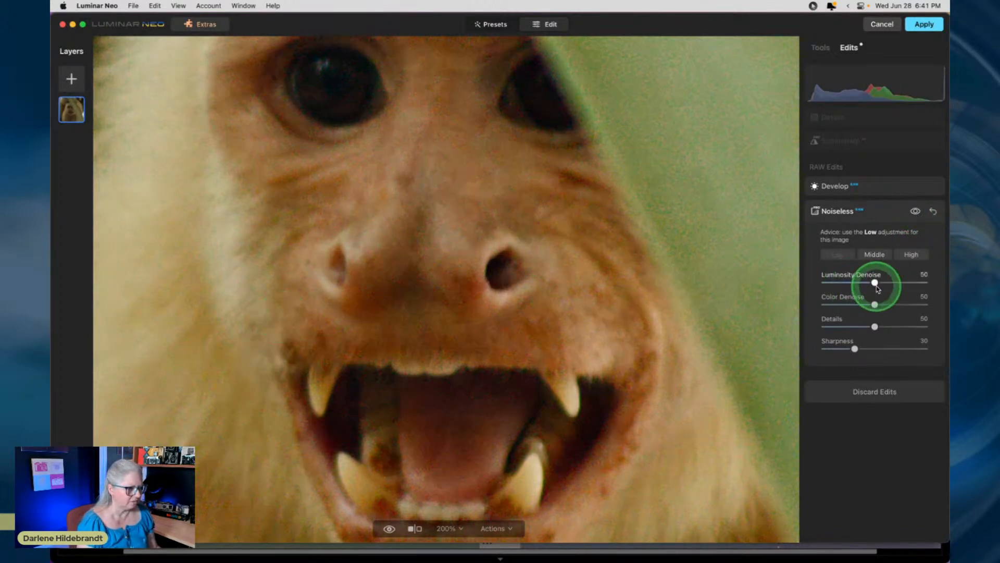
left_click_drag(876, 283, 897, 282)
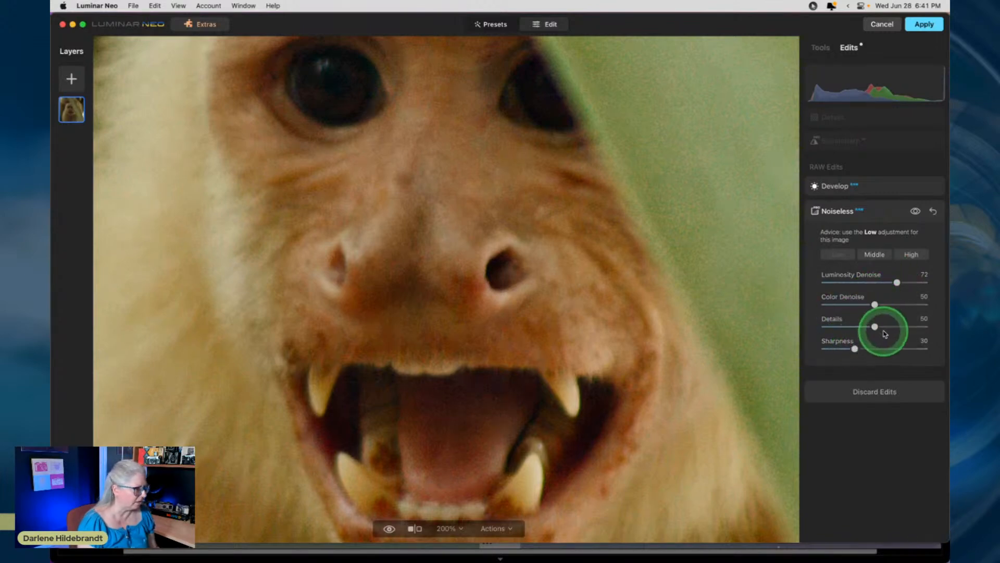
left_click_drag(876, 328, 901, 330)
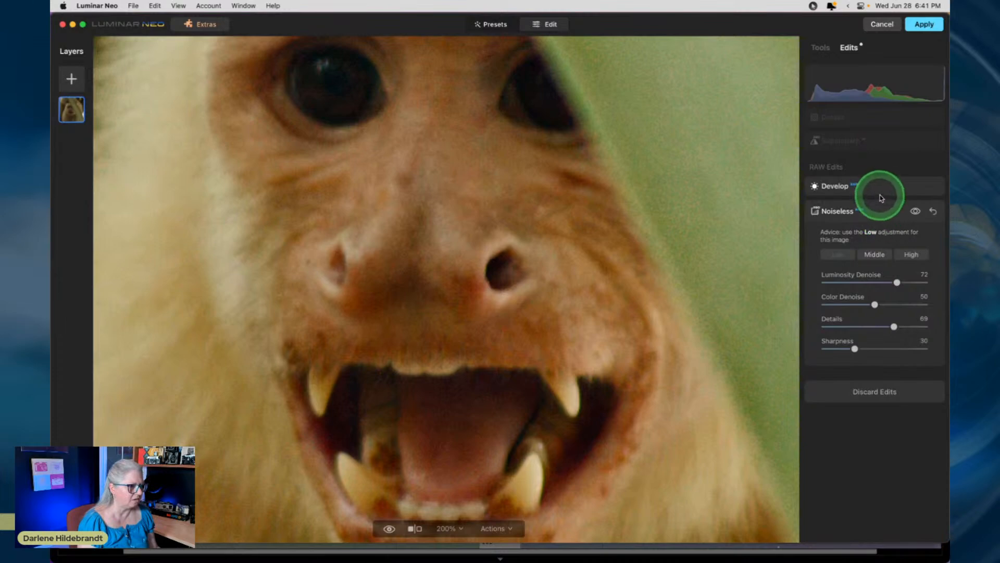
Review the monkey photo's Develop, Supersharp and Details edits, check the available Noiseless tool, and inspect the denoised result at 100%.
left_click(884, 192)
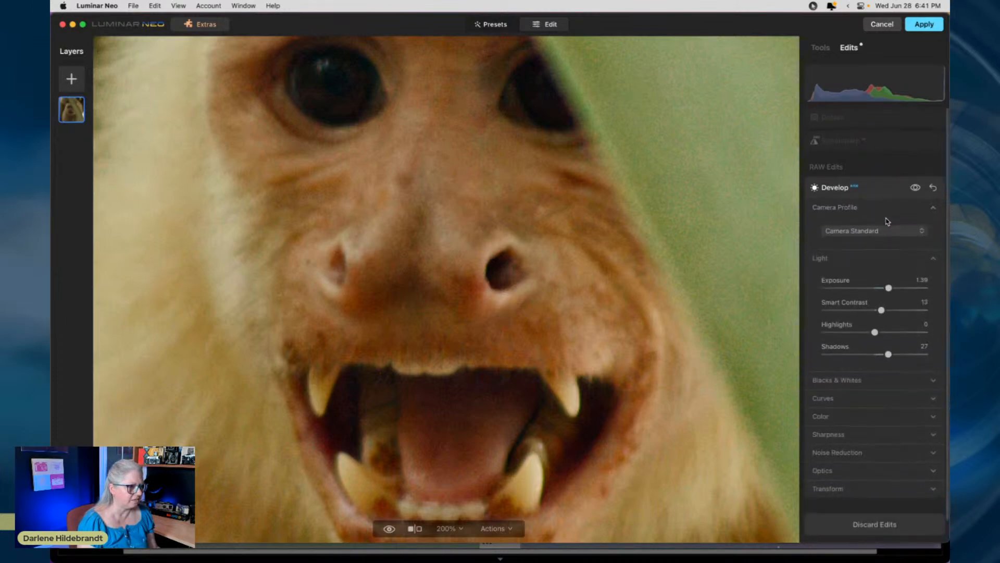
left_click(877, 137)
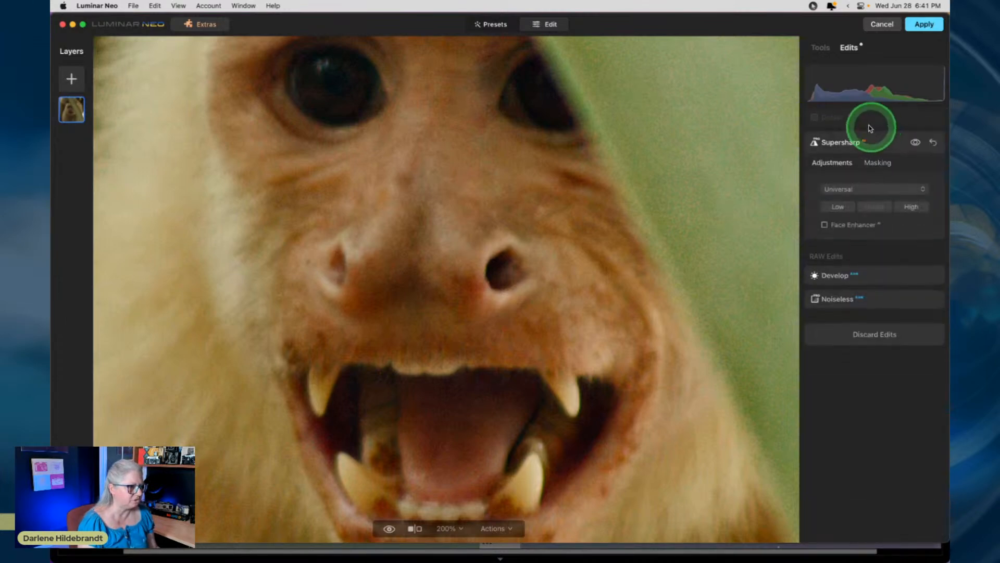
left_click(876, 117)
left_click(819, 49)
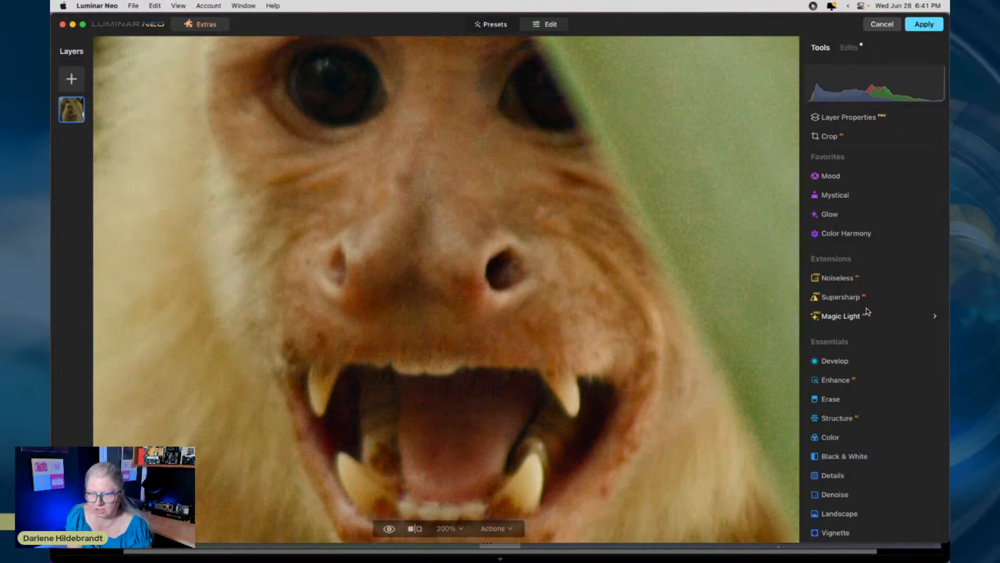
left_click(850, 282)
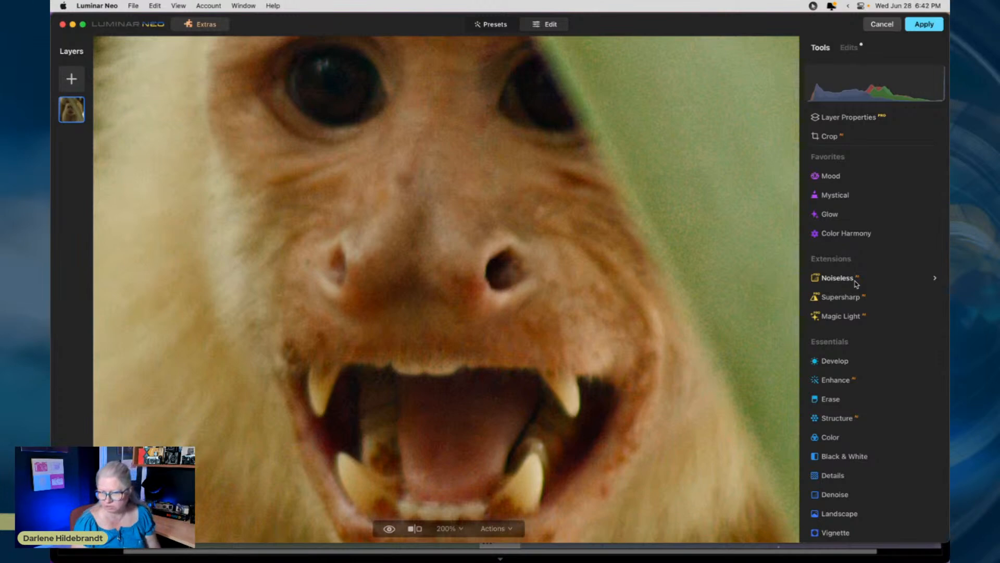
left_click(855, 282)
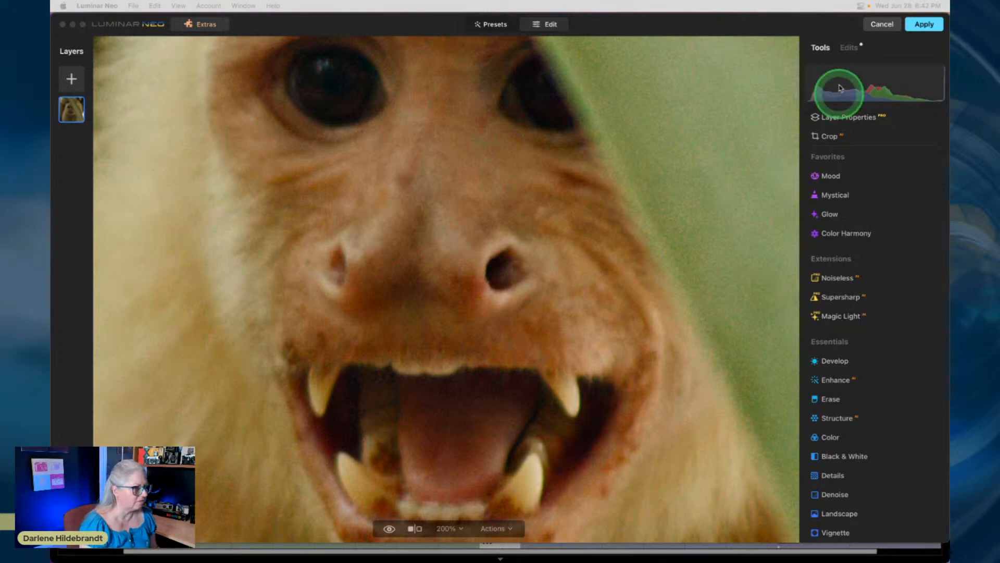
left_click(745, 30)
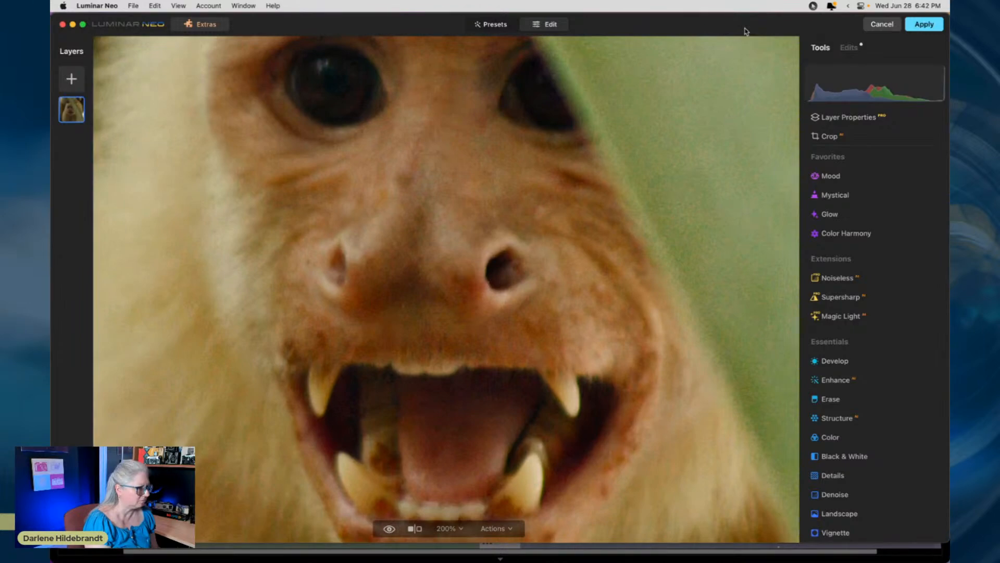
left_click(656, 204)
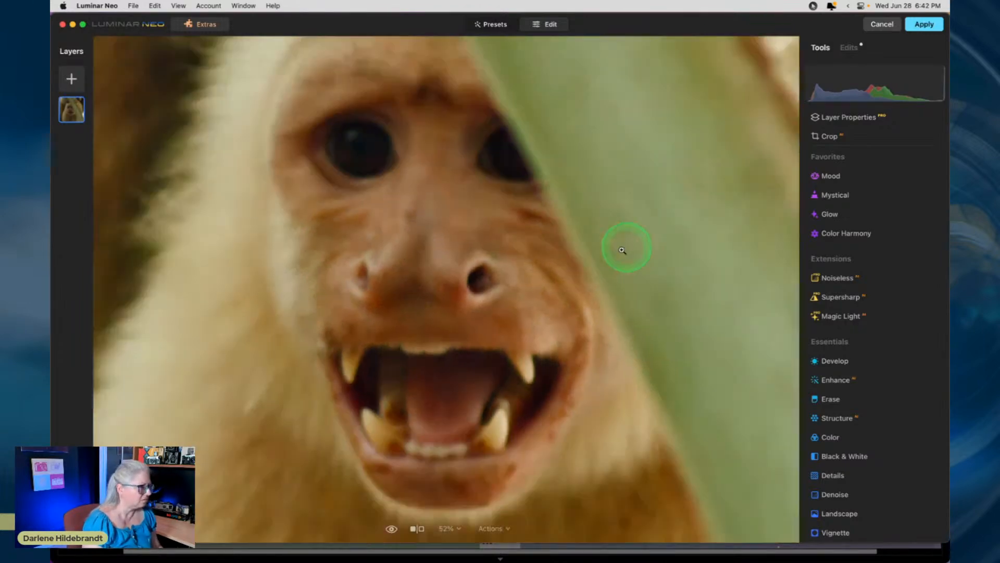
left_click(408, 290)
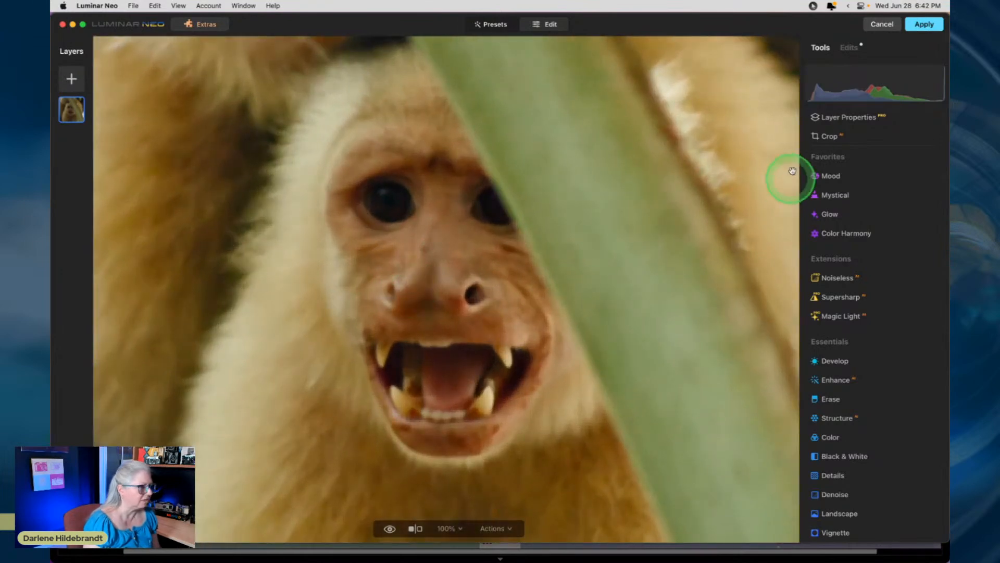
left_click(850, 48)
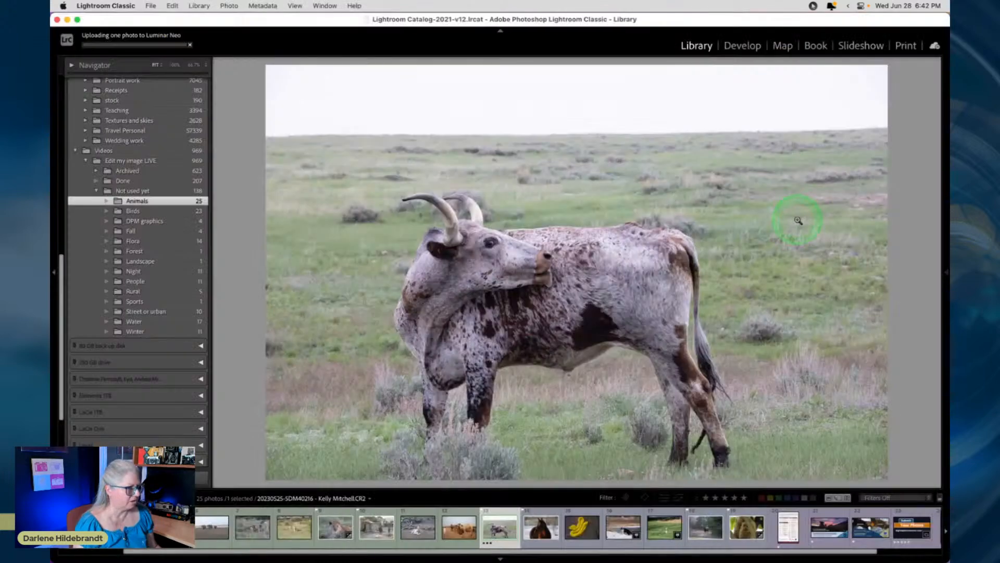
Open the spotted longhorn photo for developing in Lightroom Classic and apply the Camera Landscape profile.
key("d")
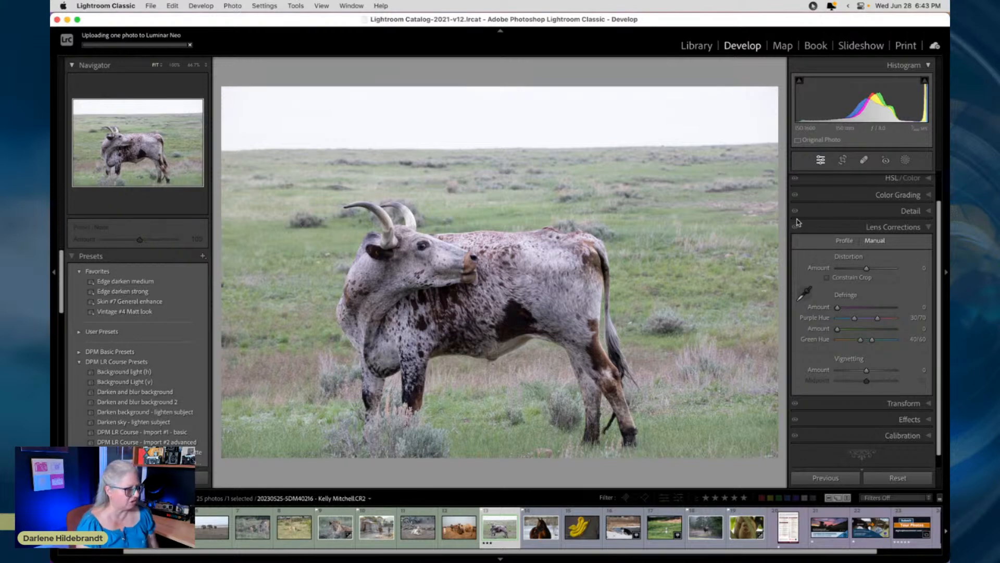
scroll(867, 229, "up", 3)
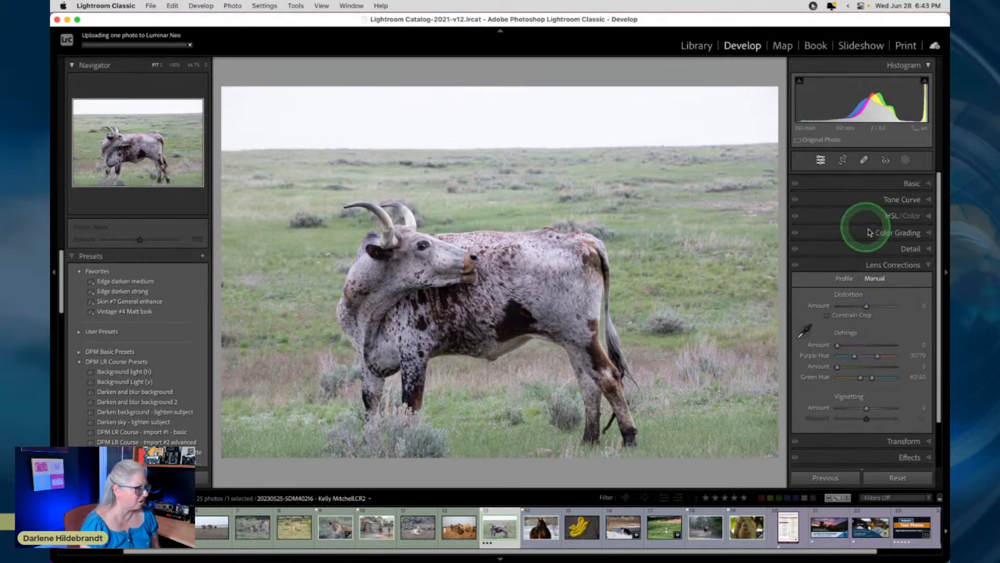
left_click(909, 178)
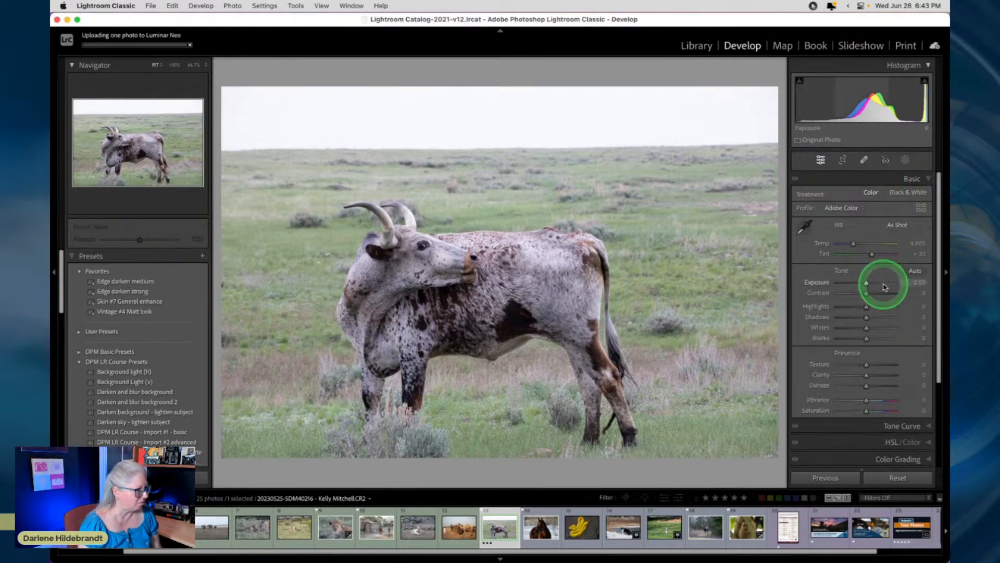
left_click(921, 209)
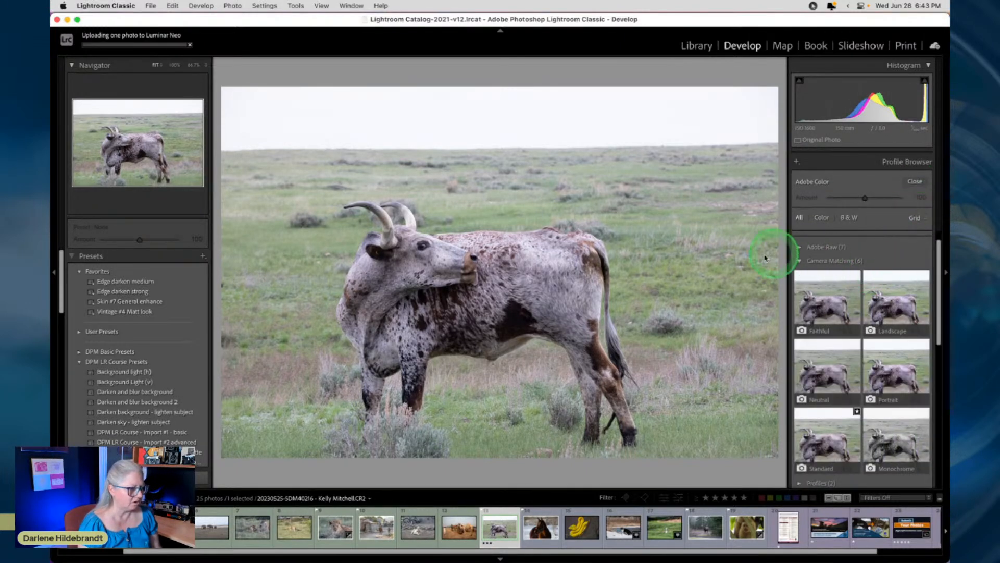
left_click(900, 308)
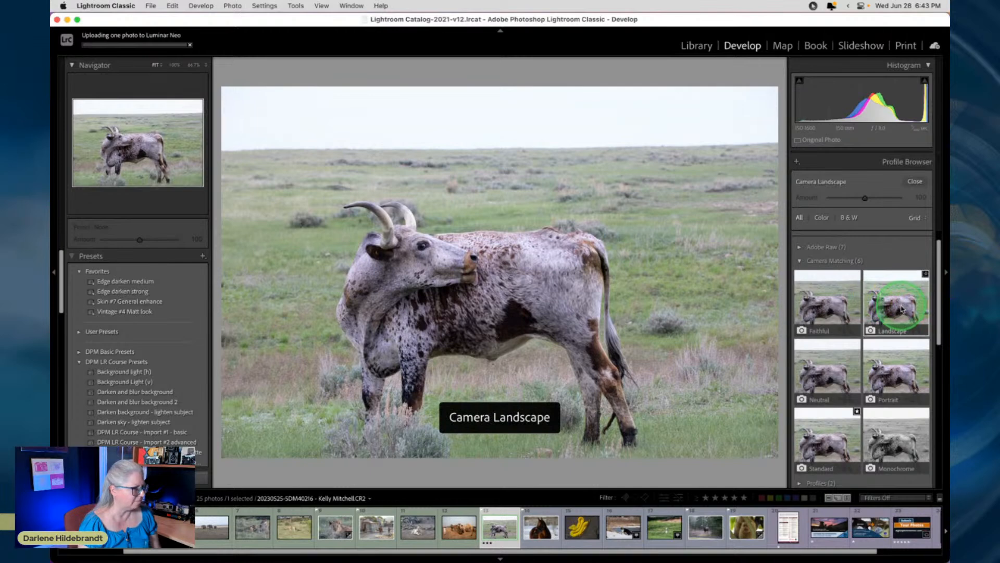
left_click(913, 181)
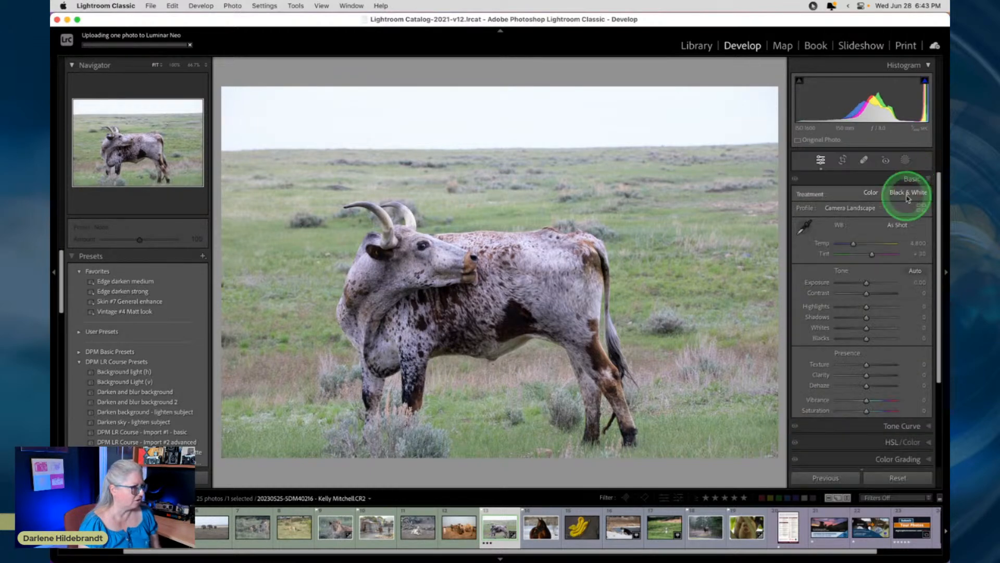
Try the Daylight and Cloudy white balance presets on the longhorn photo.
left_click(899, 226)
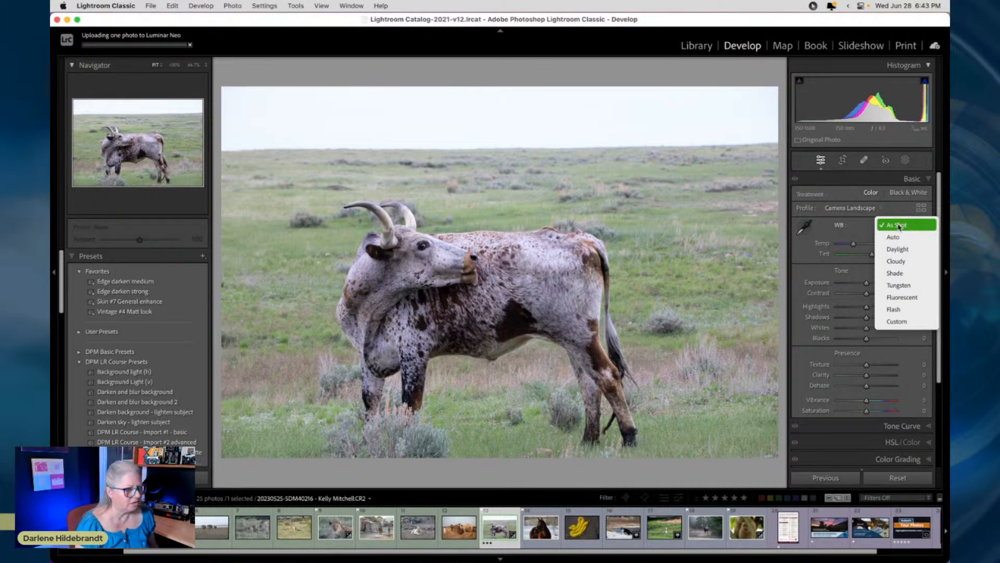
left_click(897, 249)
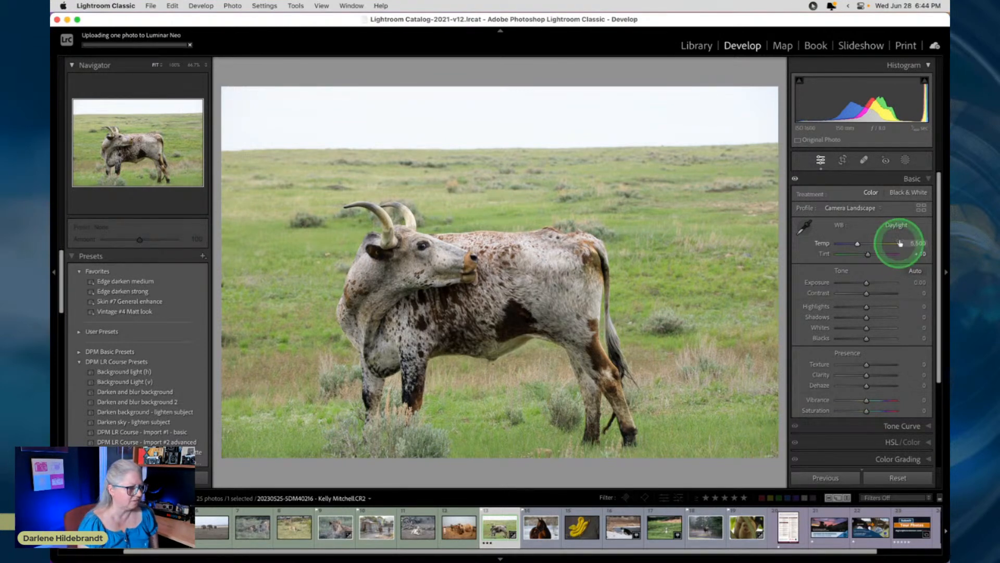
left_click(896, 225)
left_click(892, 238)
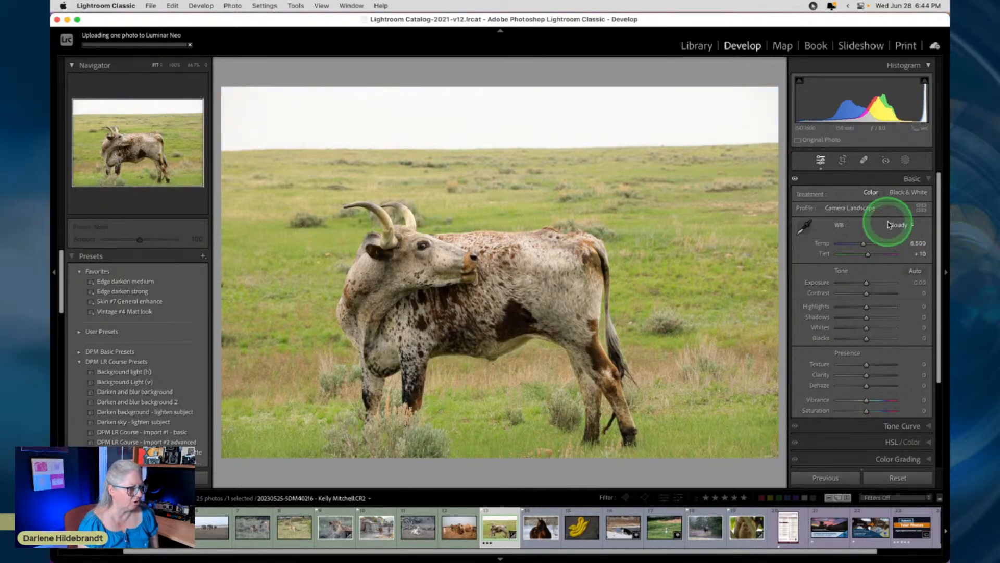
Set the white balance to Auto, adjust the Tint to +20, and start Crop & Straighten.
left_click(896, 227)
left_click(894, 201)
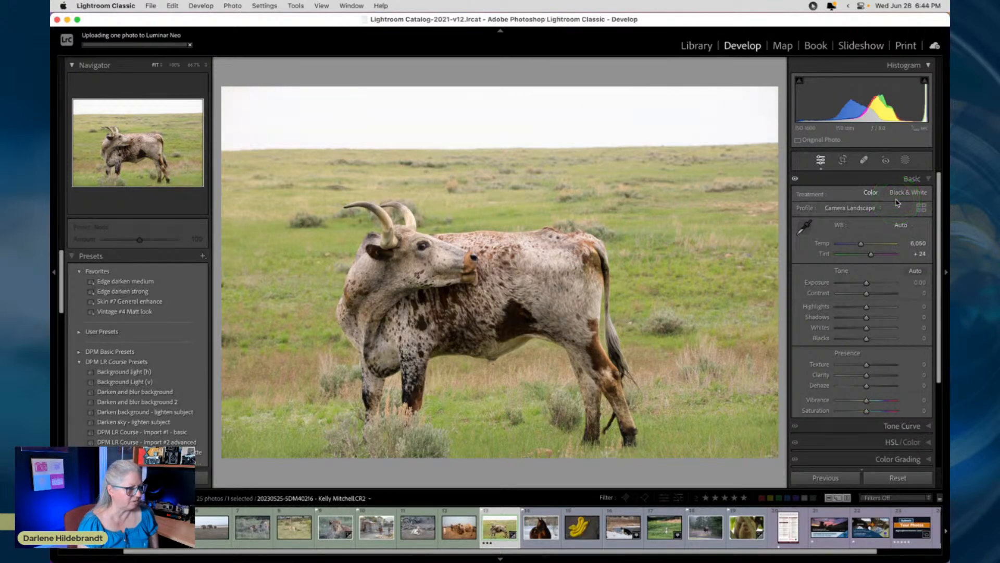
left_click(878, 244)
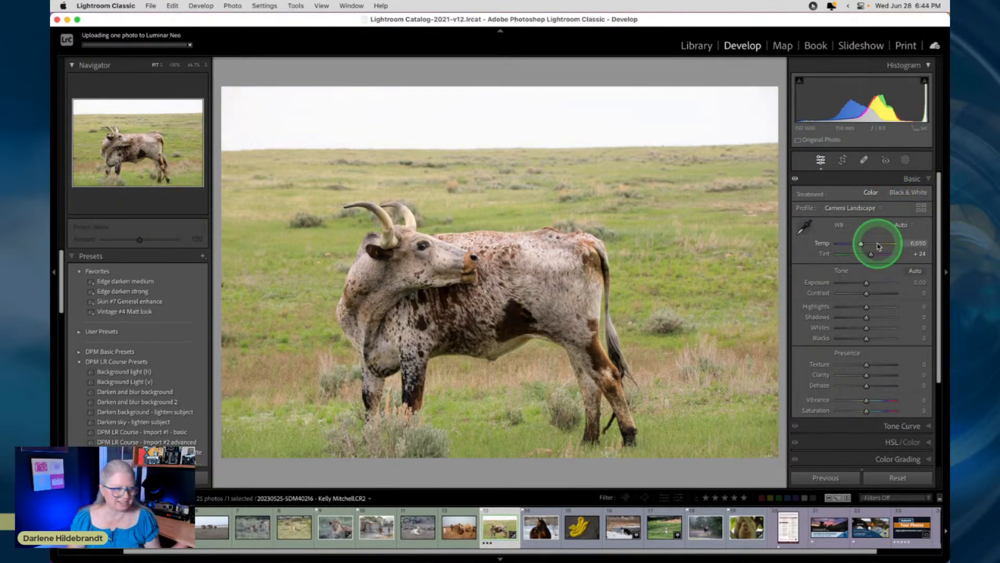
left_click_drag(917, 256, 911, 254)
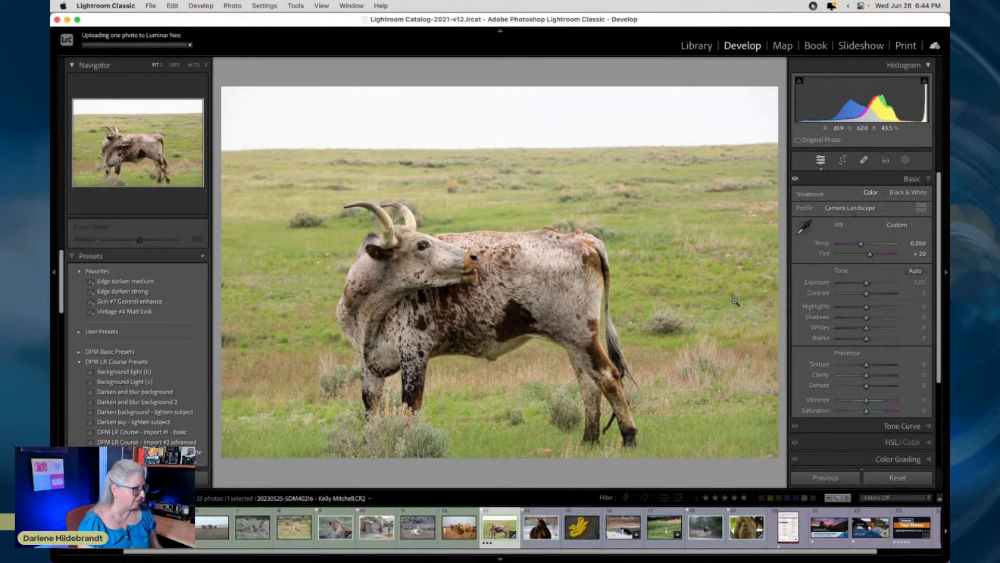
key("r")
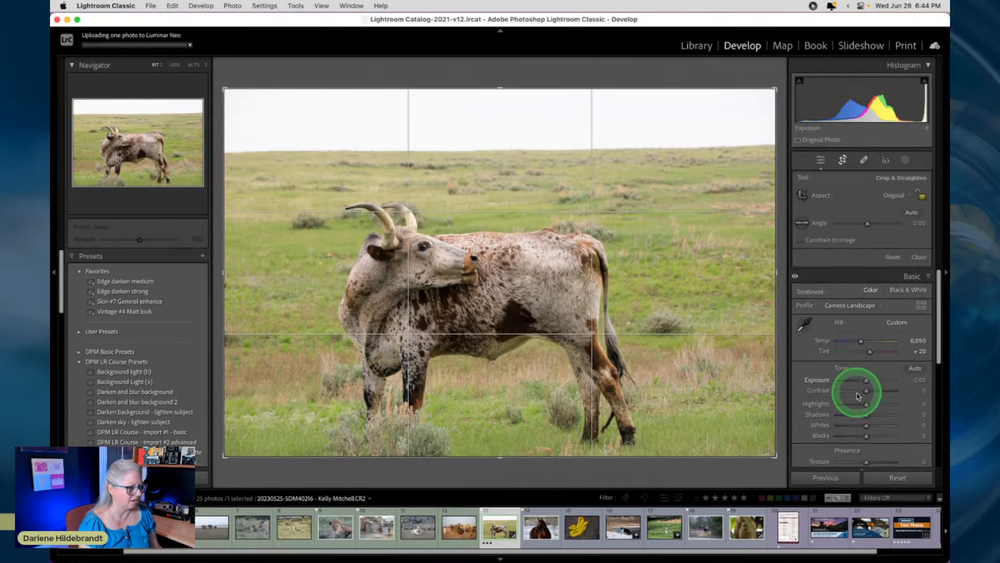
Try Highlights at -100 and a changed Exposure on the longhorn photo, and reset both settings.
left_click_drag(864, 405, 498, 340)
mouse_move(866, 380)
left_mouse_down()
mouse_move(853, 380)
mouse_move(861, 382)
left_mouse_up()
double_click(816, 380)
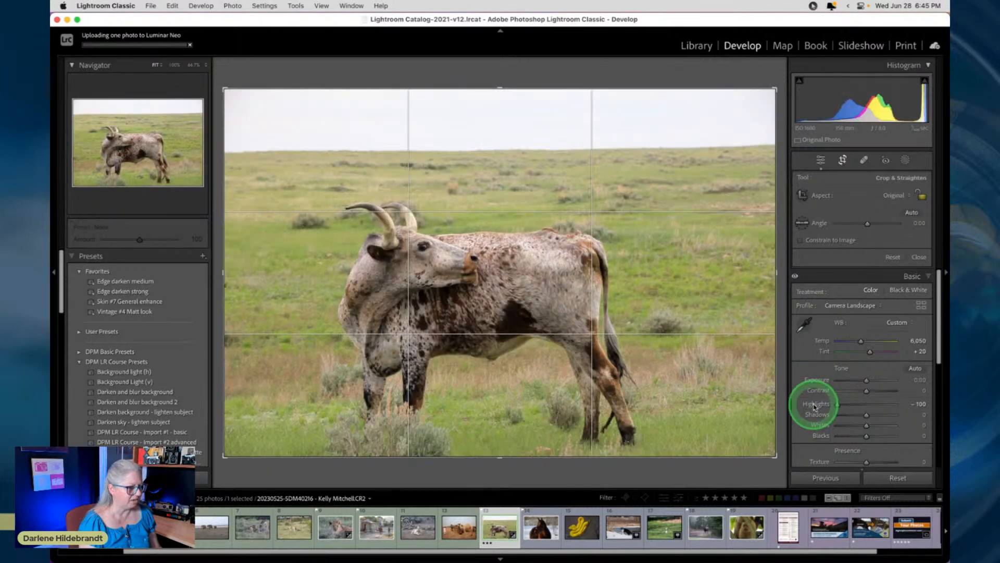
double_click(816, 404)
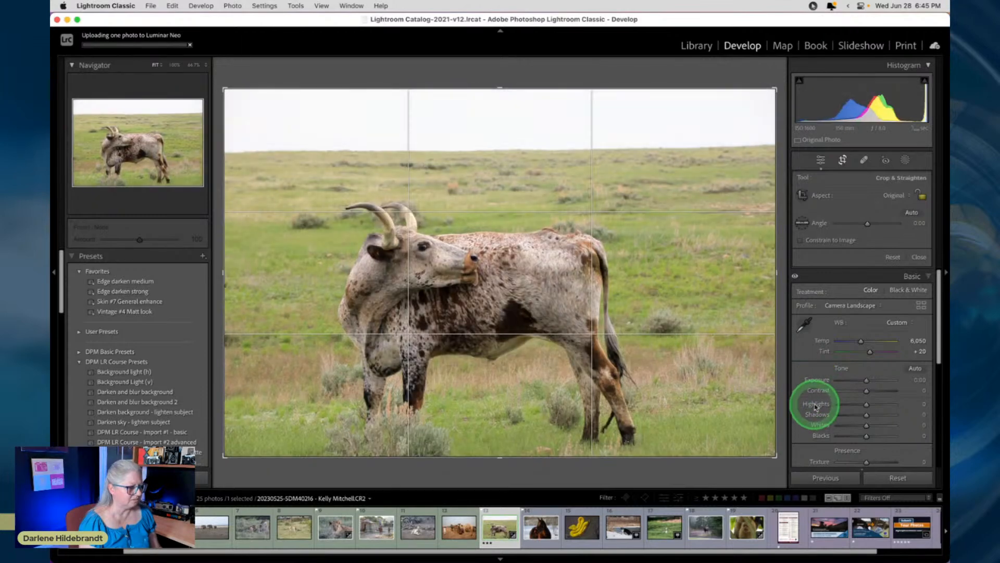
Try automatic straightening, reset it, and level the longhorn photo by tracing the horizon.
left_click(911, 212)
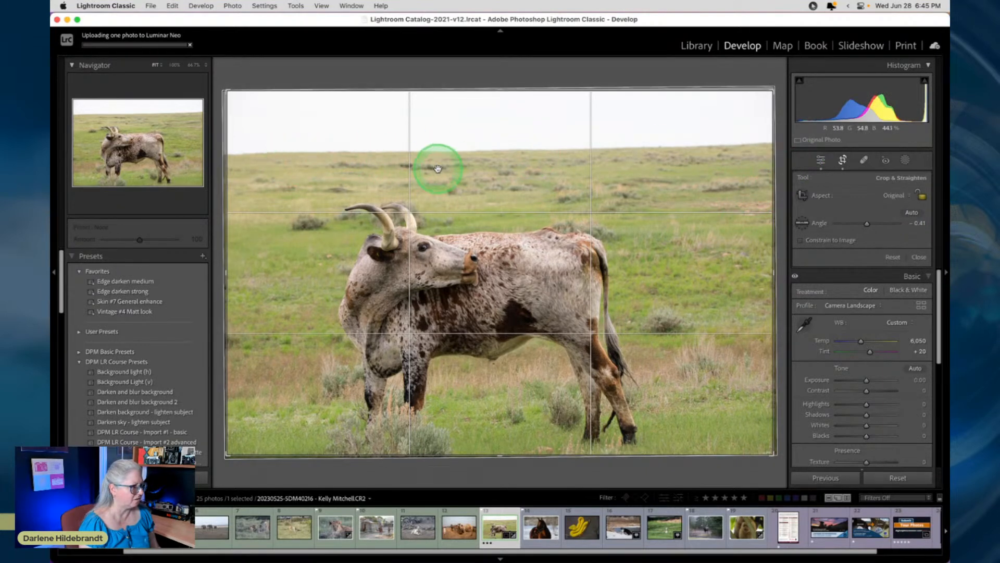
double_click(803, 224)
left_click(802, 224)
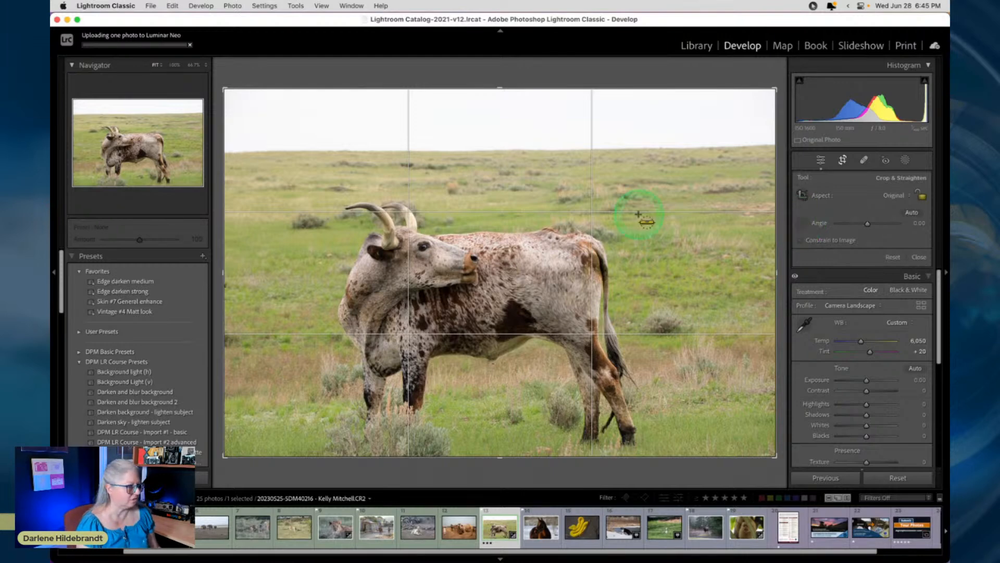
left_click_drag(238, 152, 772, 146)
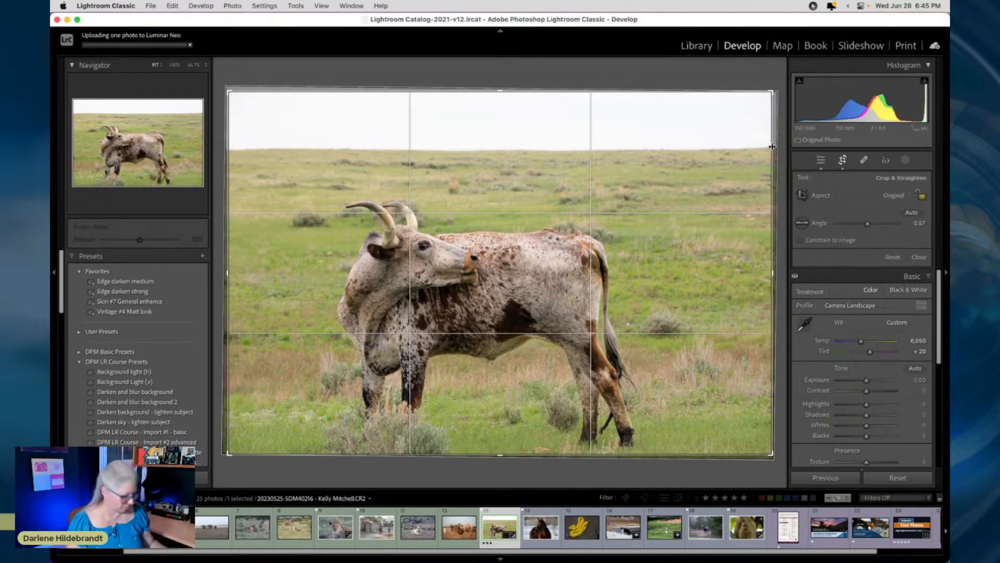
key("Return")
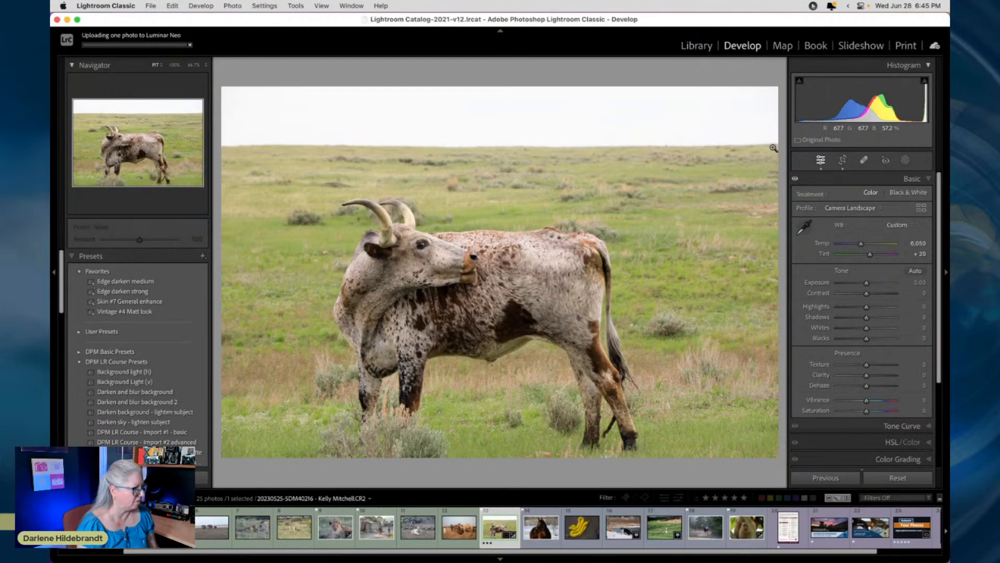
Crop the longhorn photo tighter in its original proportions to exclude the sky, and reposition the animal within the frame.
key("r")
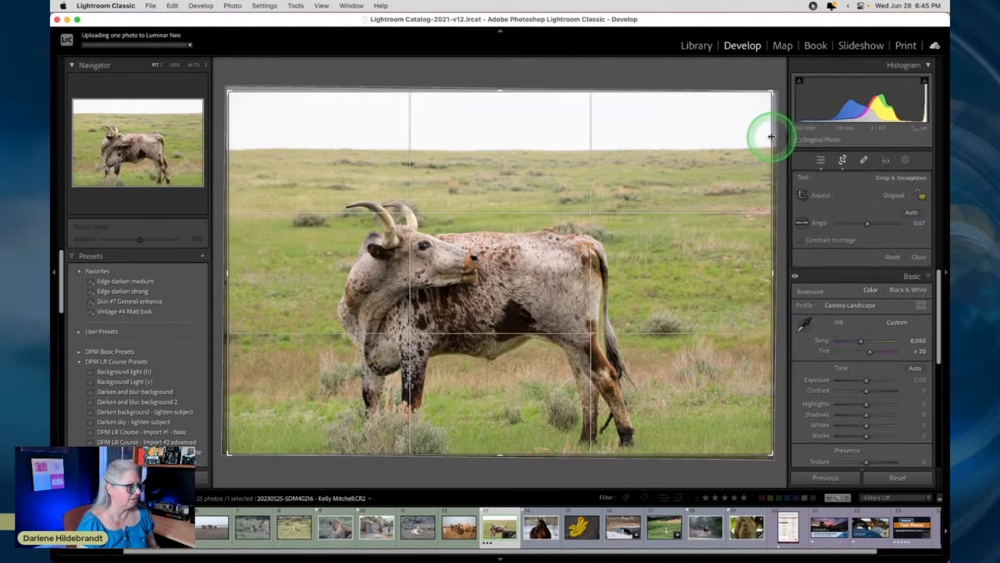
left_click_drag(769, 93, 742, 125)
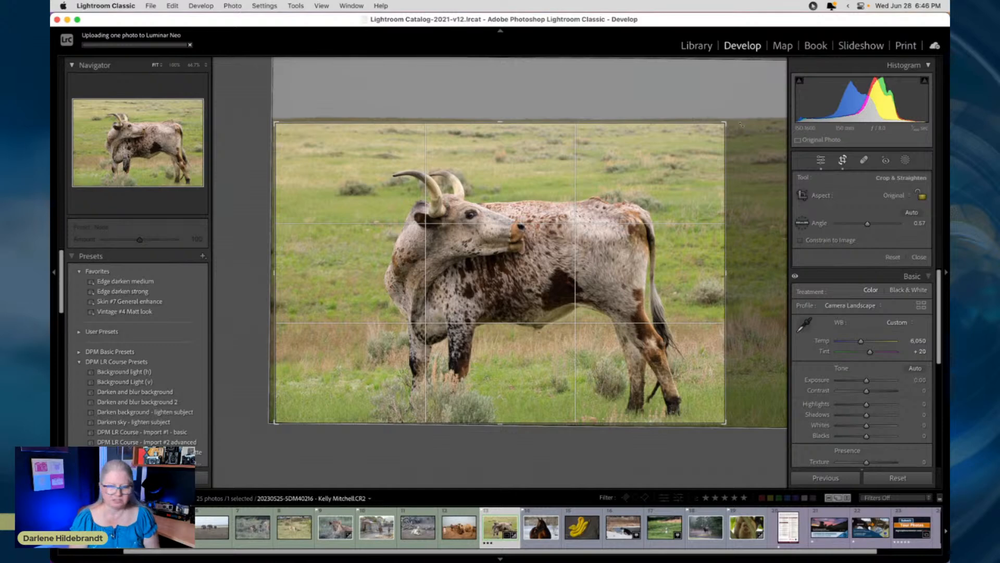
left_click_drag(484, 288, 488, 288)
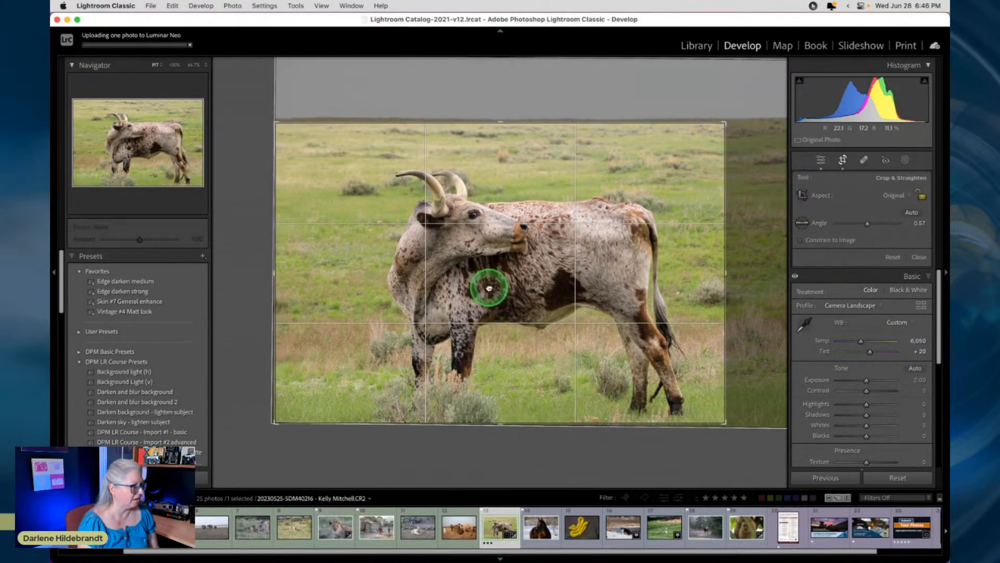
left_click_drag(724, 123, 714, 131)
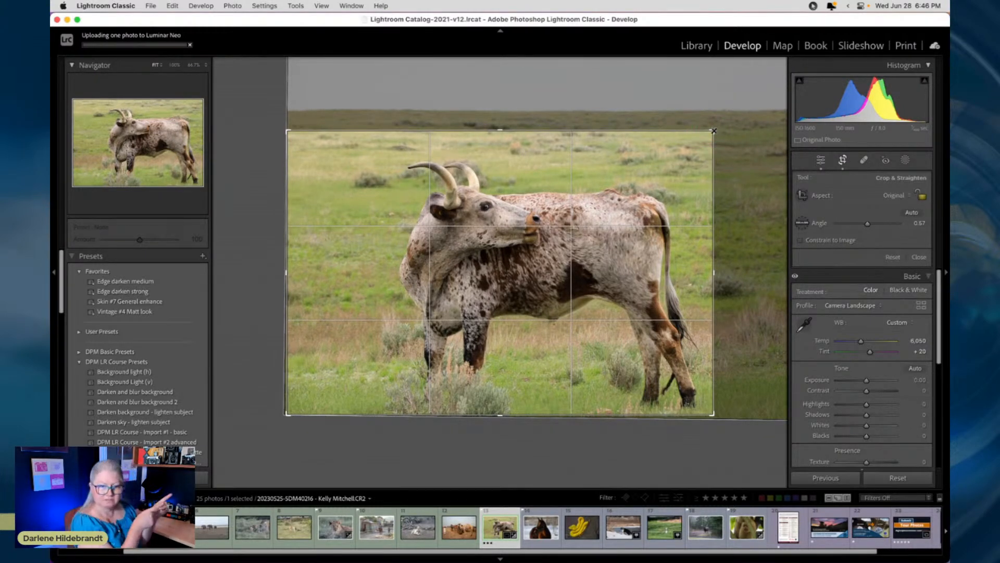
left_click(744, 179)
left_click_drag(556, 269, 481, 282)
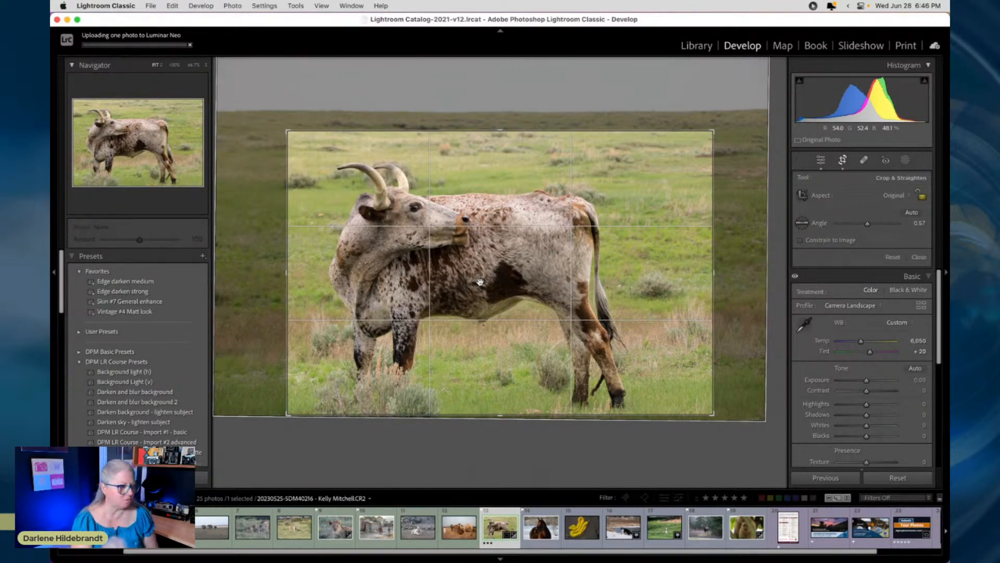
Enlarge the crop slightly, reposition the photo in it, rotate it to an angle of 0.48, and apply the crop.
left_click(503, 279)
mouse_move(714, 131)
left_mouse_down()
mouse_move(705, 127)
mouse_move(723, 124)
left_mouse_up()
left_click_drag(583, 199, 593, 198)
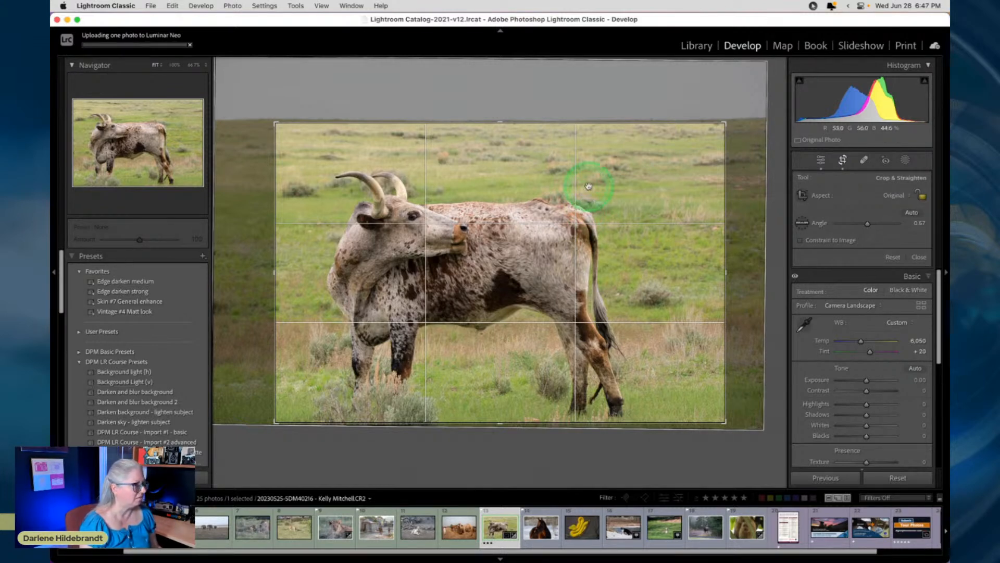
left_click_drag(780, 119, 779, 118)
left_click_drag(604, 215, 602, 214)
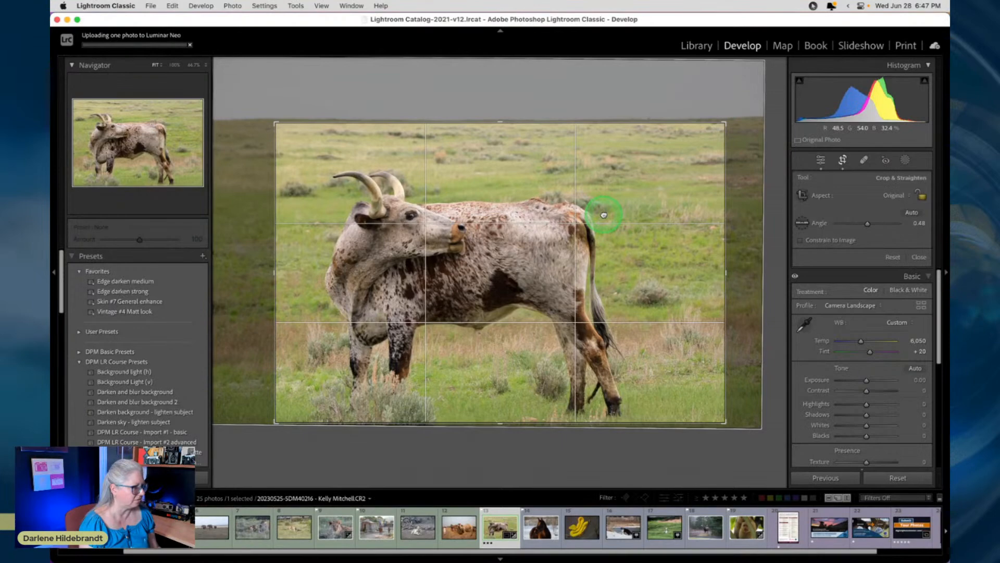
double_click(603, 213)
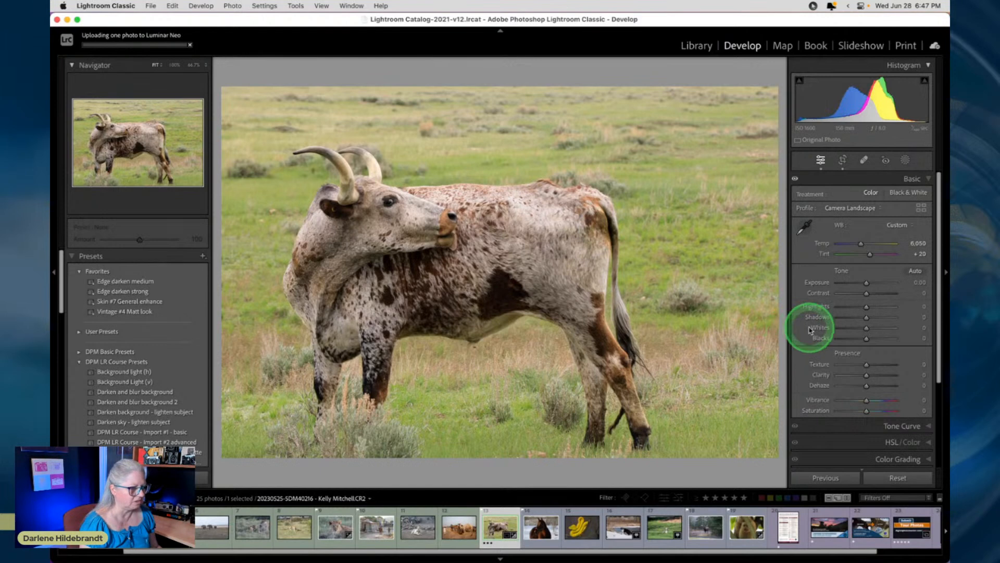
Set Whites to +31 and Blacks to -36, and try Texture at +100 before resetting it.
left_click_drag(818, 329, 822, 341)
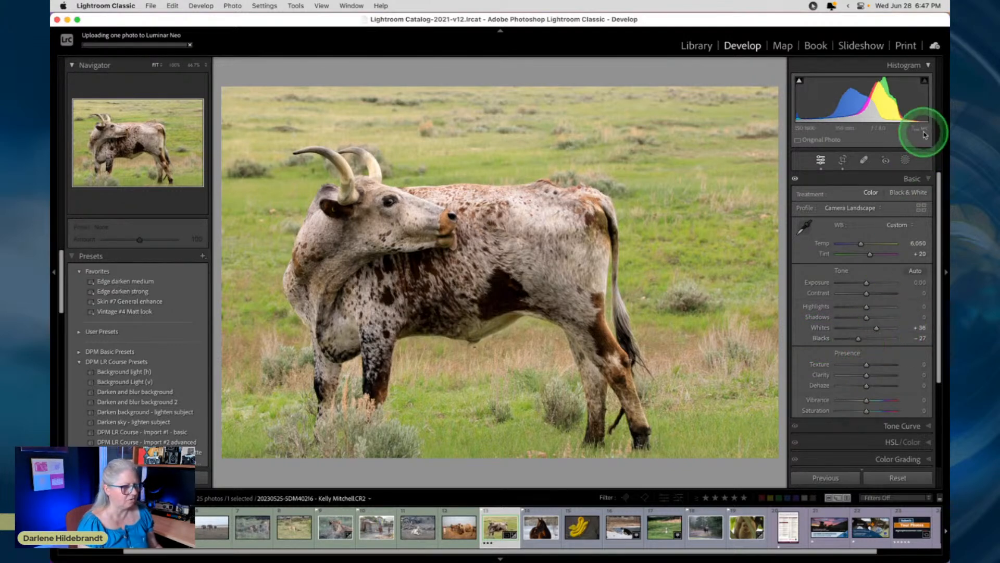
key("alt")
left_click_drag(860, 339, 876, 327)
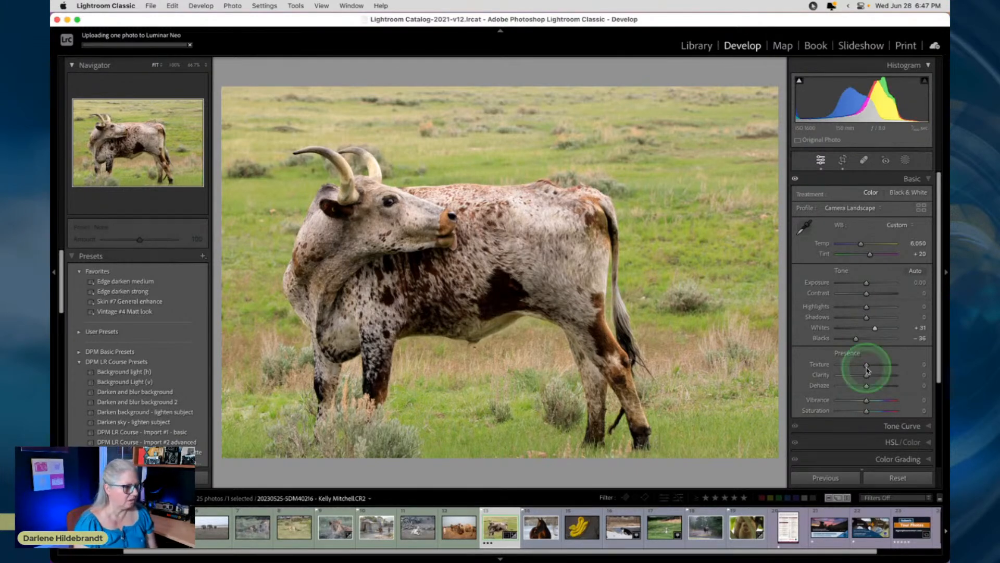
left_click_drag(867, 364, 920, 366)
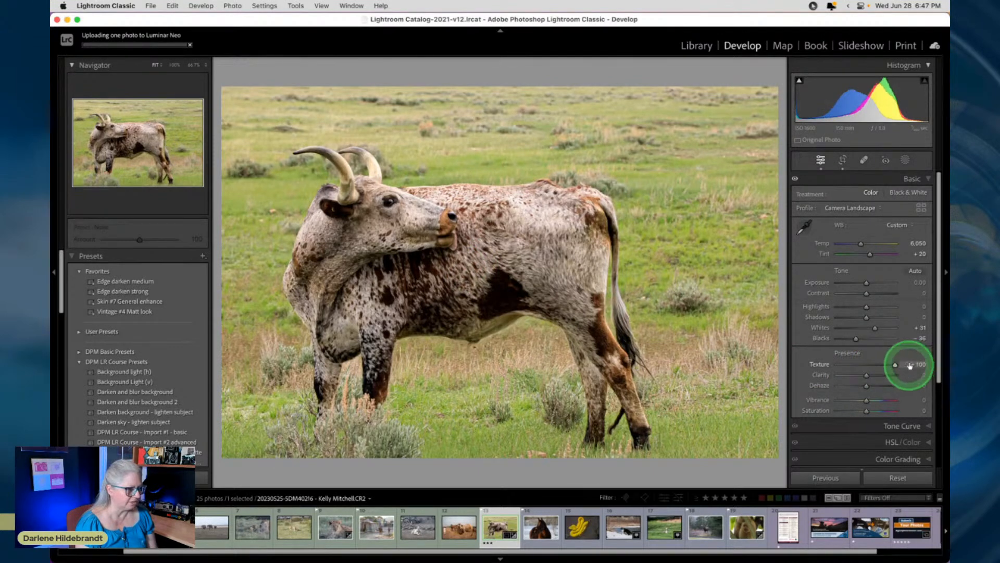
double_click(895, 364)
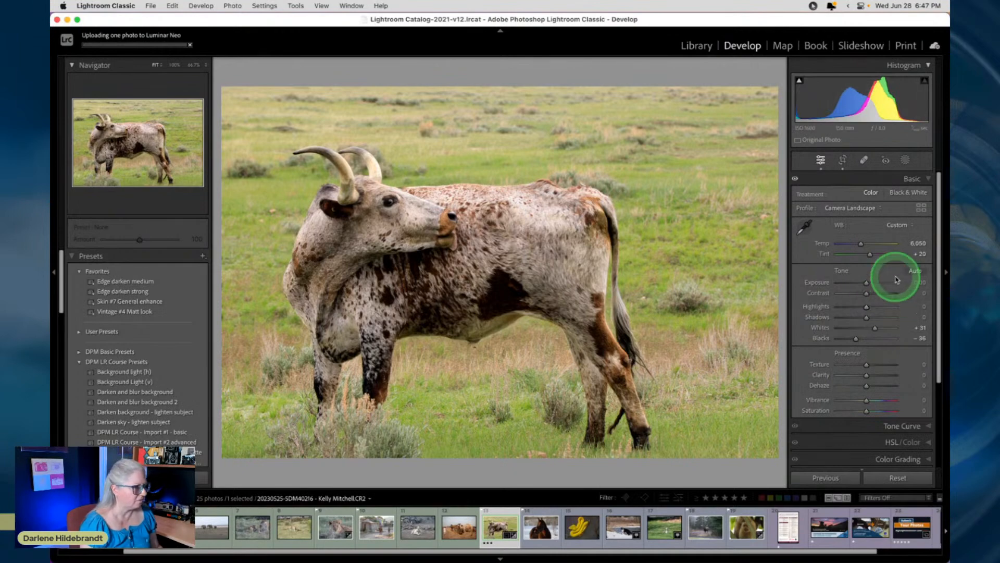
Apply the Edge darken medium preset to the longhorn photo.
left_click(140, 291)
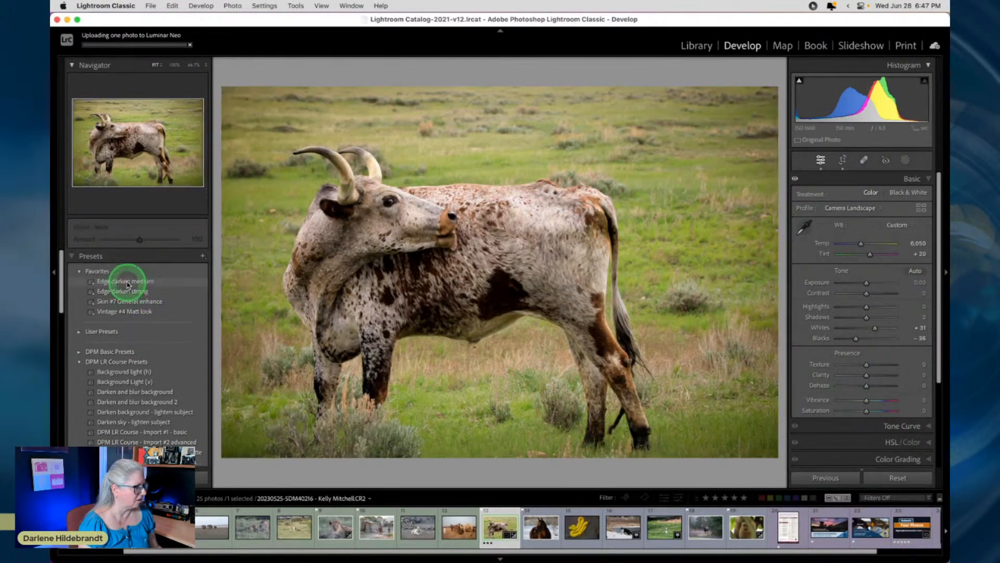
left_click(128, 284)
left_click_drag(867, 284, 866, 282)
Set the HSL luminance to Orange +20, Yellow +17 and Green -36.
scroll(867, 283, "down", 4)
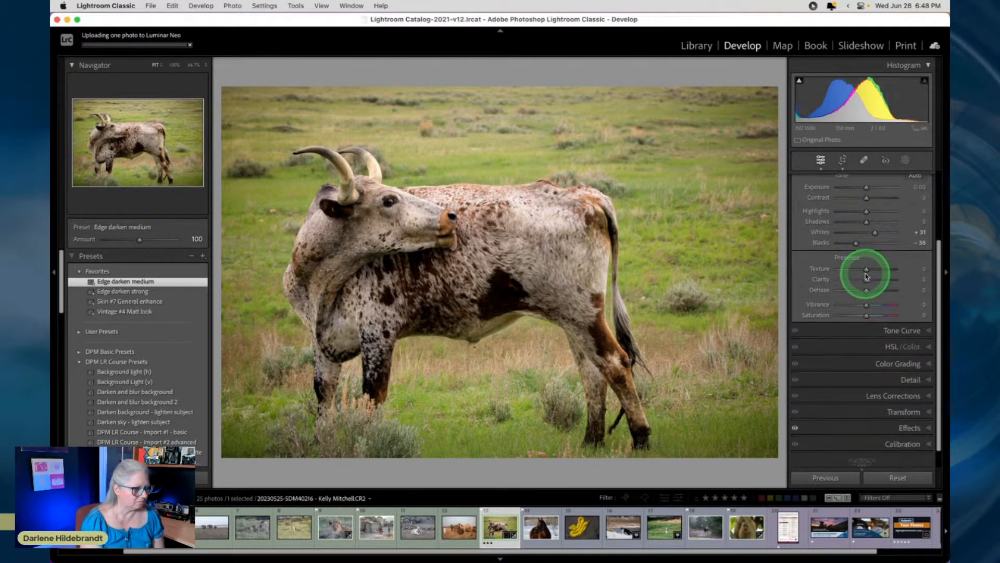
left_click(862, 345)
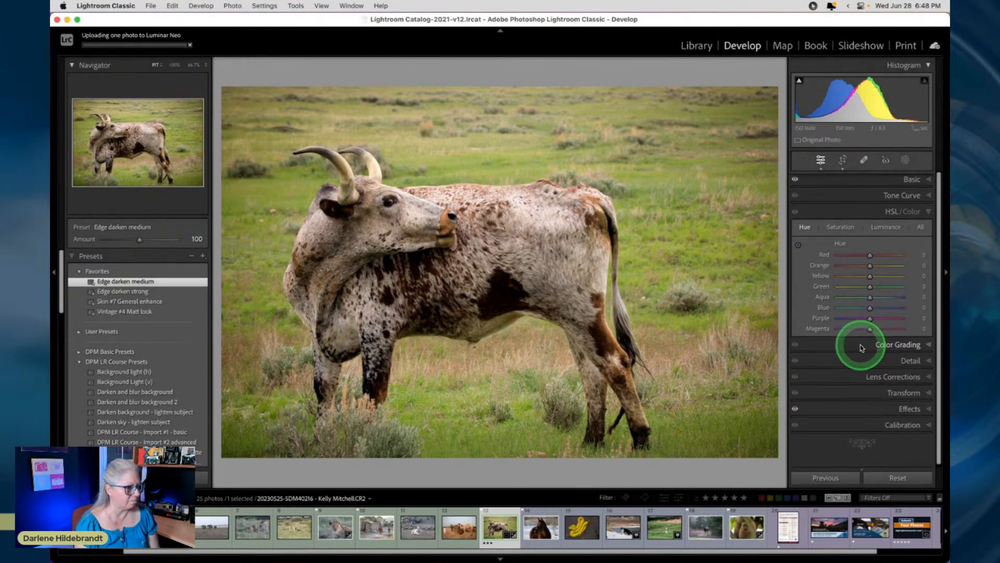
left_click(885, 226)
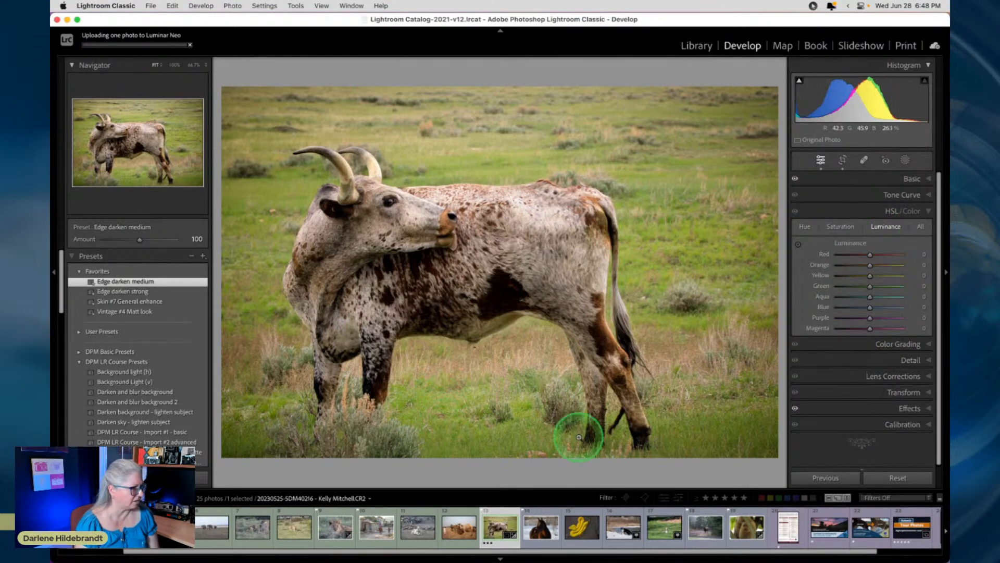
left_click(799, 244)
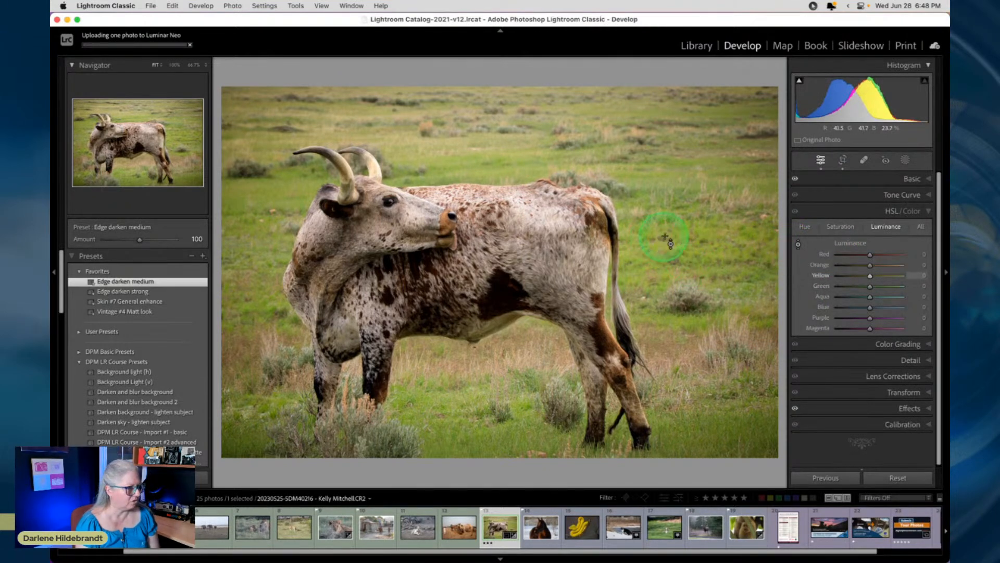
left_click_drag(674, 233, 672, 241)
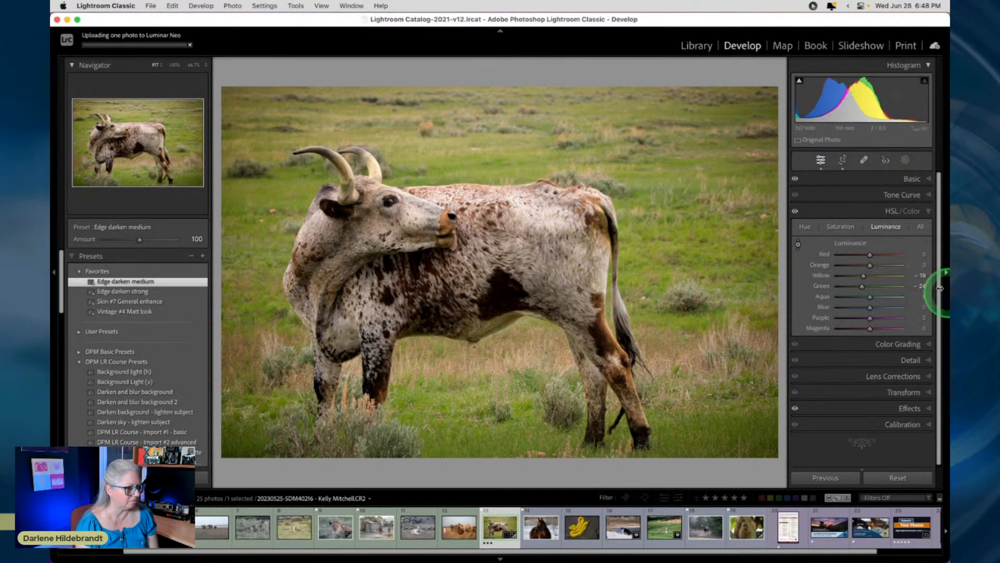
mouse_move(862, 275)
left_mouse_down()
mouse_move(878, 267)
mouse_move(844, 266)
mouse_move(891, 267)
mouse_move(766, 261)
mouse_move(890, 266)
mouse_move(848, 266)
mouse_move(889, 266)
mouse_move(871, 264)
mouse_move(880, 264)
mouse_move(866, 277)
mouse_move(886, 273)
mouse_move(853, 273)
mouse_move(891, 275)
mouse_move(837, 271)
mouse_move(880, 275)
mouse_move(850, 286)
mouse_move(860, 287)
left_mouse_up()
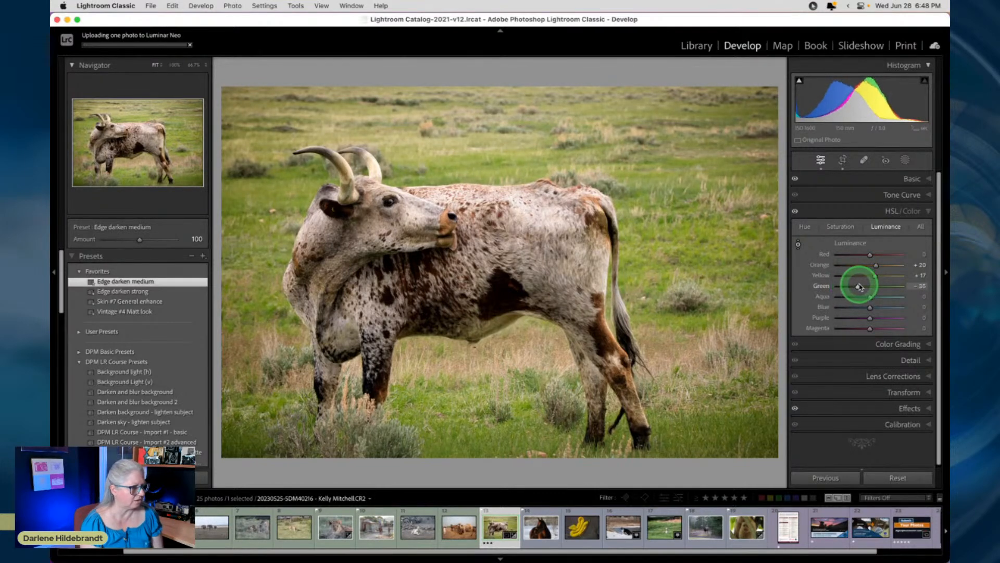
left_click(876, 276)
Compare the longhorn photo with and without the HSL luminance adjustments.
left_click(796, 212)
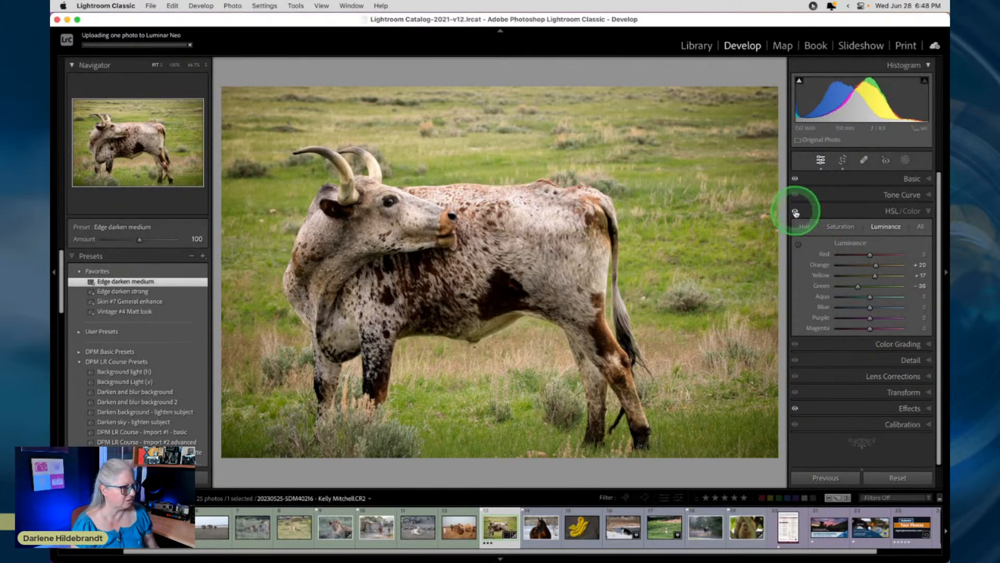
left_click(796, 212)
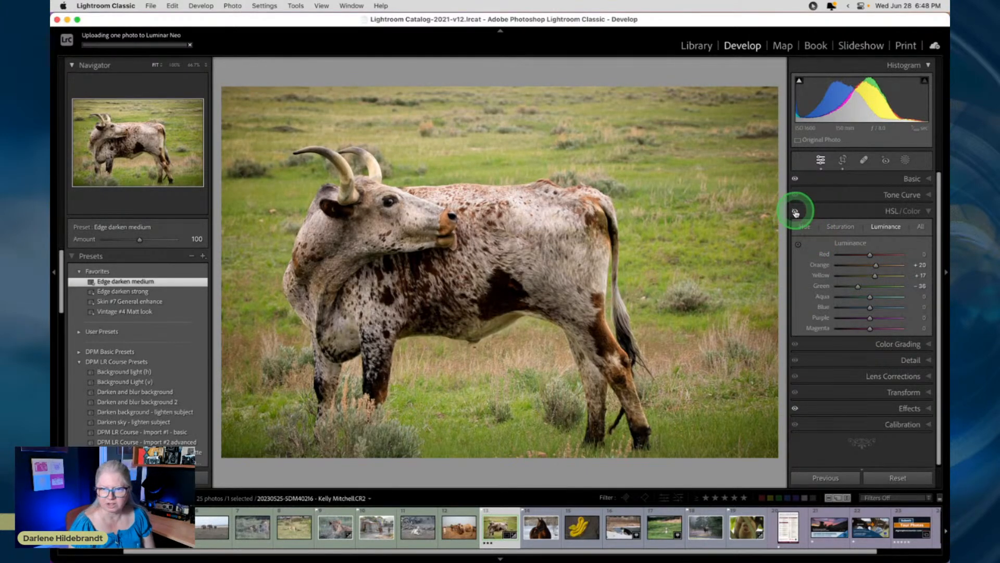
left_click(796, 212)
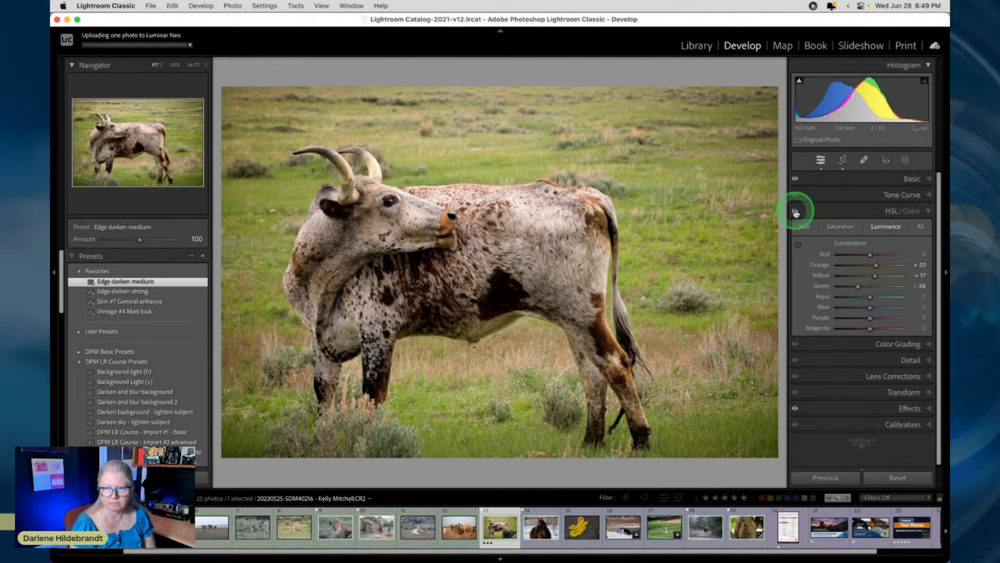
left_click(796, 213)
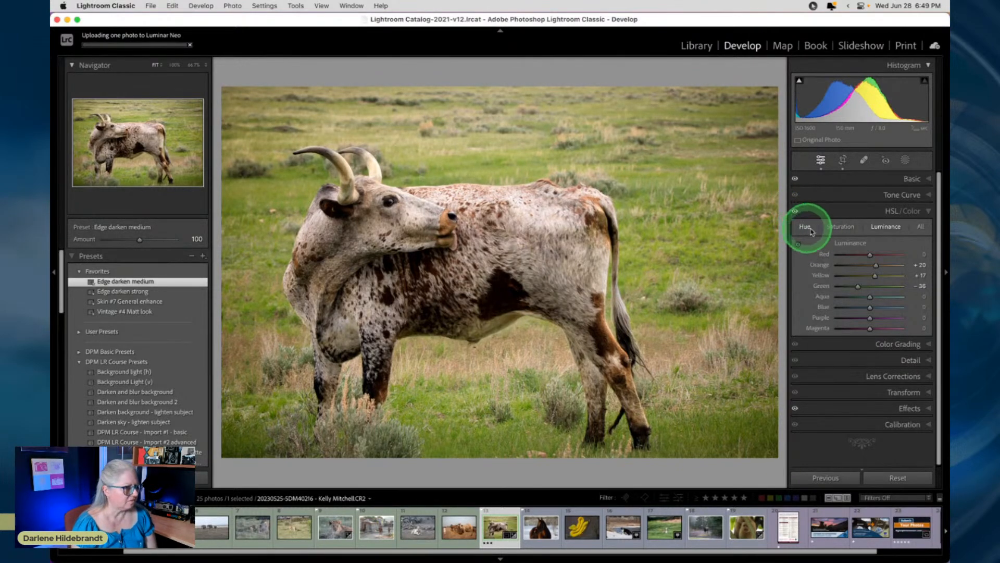
Try HSL saturation at Yellow -11 and Green -10, and reset the saturation settings.
left_click(839, 226)
left_click_drag(870, 286, 866, 278)
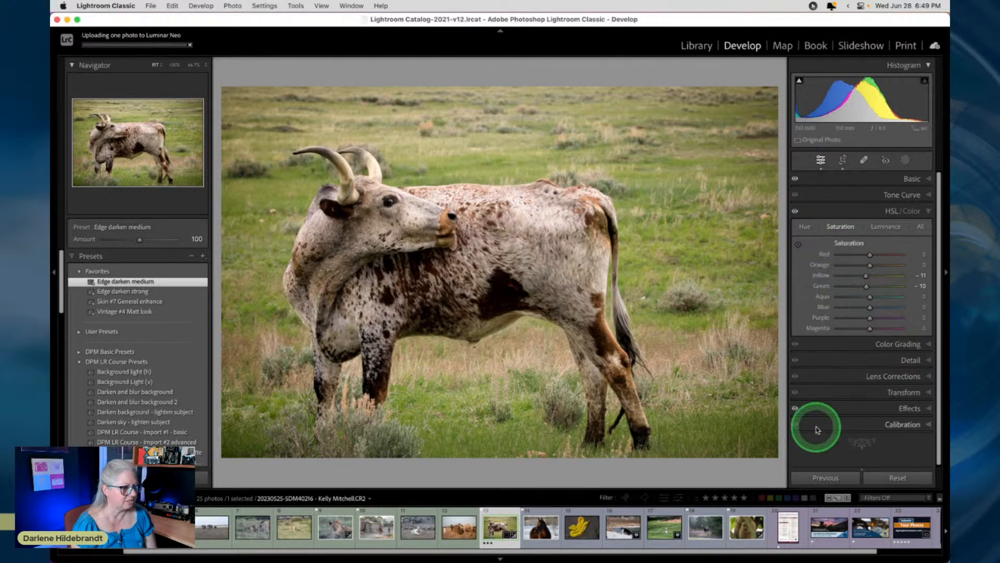
double_click(845, 244)
Shift the grass color by setting the HSL hue to Yellow +27 and Green +11.
left_click(805, 227)
left_click(798, 244)
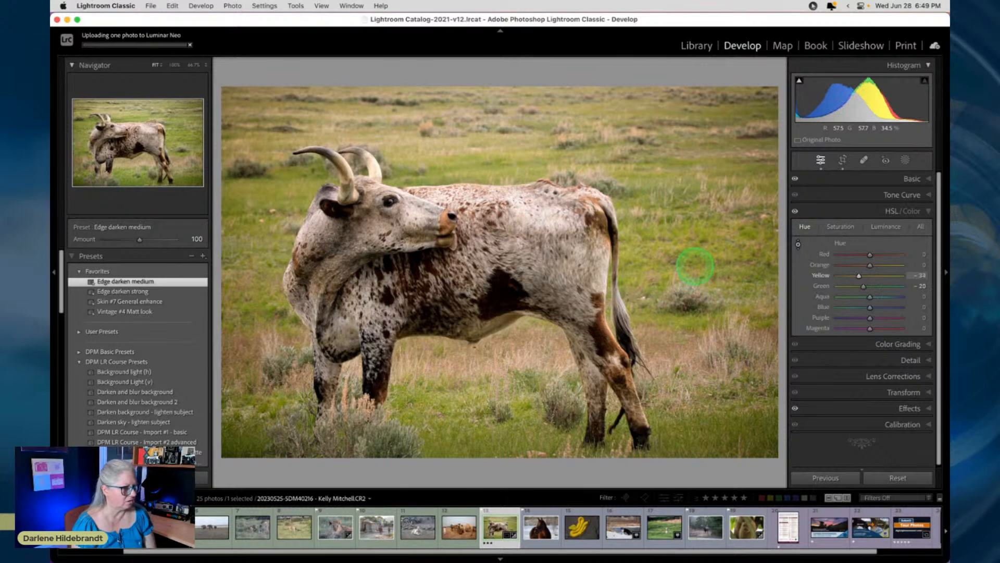
left_click_drag(688, 236, 684, 216)
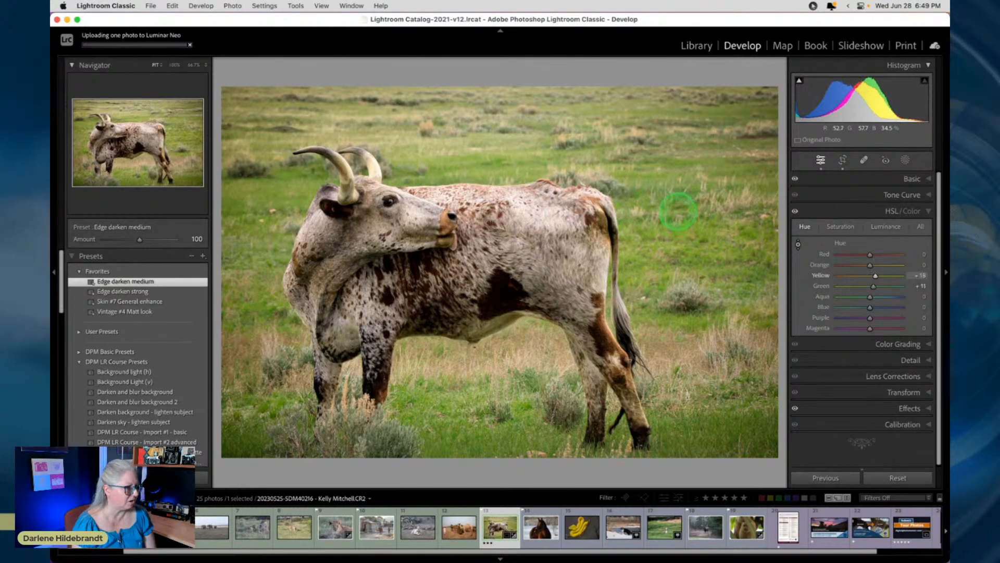
left_click_drag(877, 278, 882, 278)
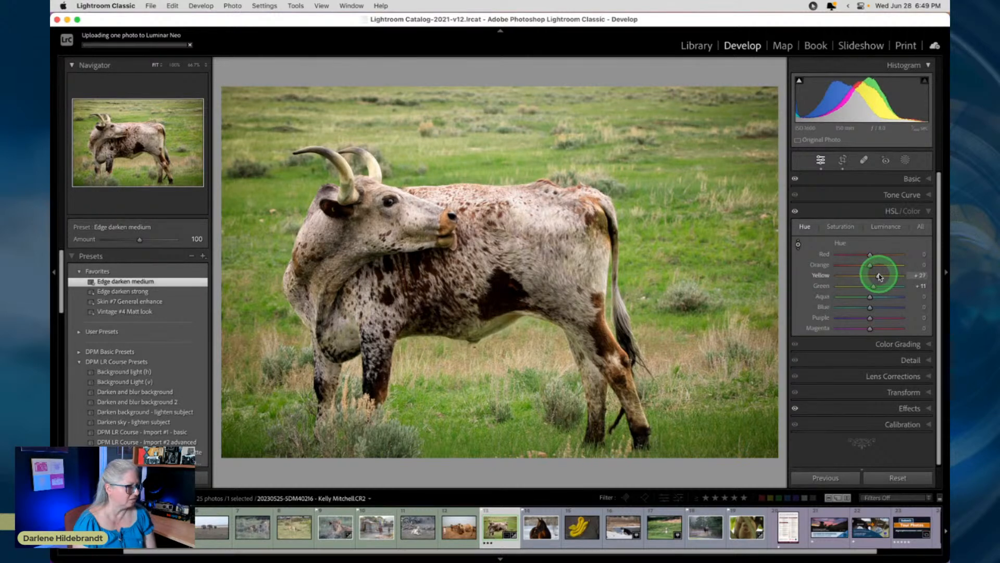
Compare the longhorn photo with and without the combined HSL hue and luminance adjustments.
left_click(795, 212)
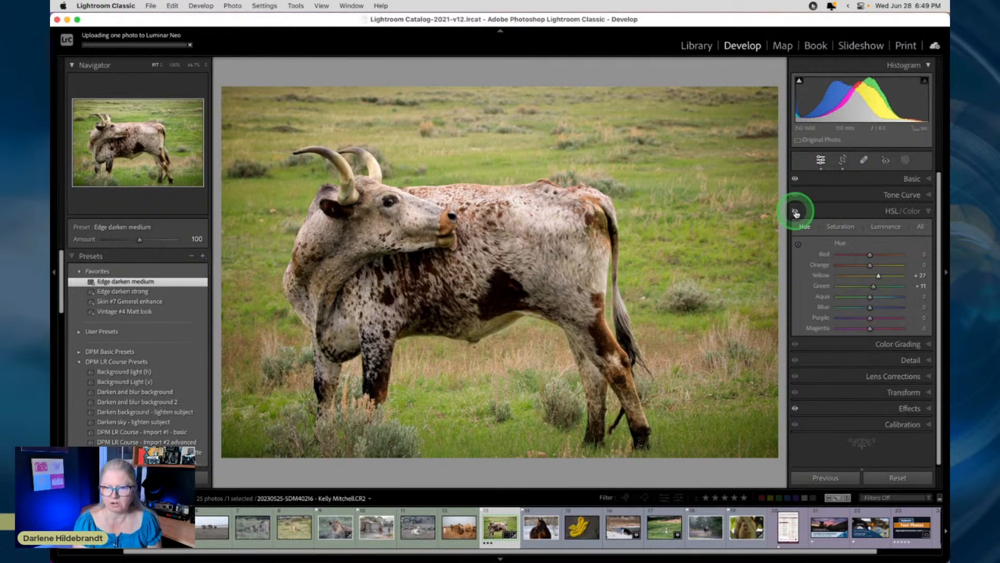
left_click(796, 211)
left_click(795, 211)
left_click(796, 212)
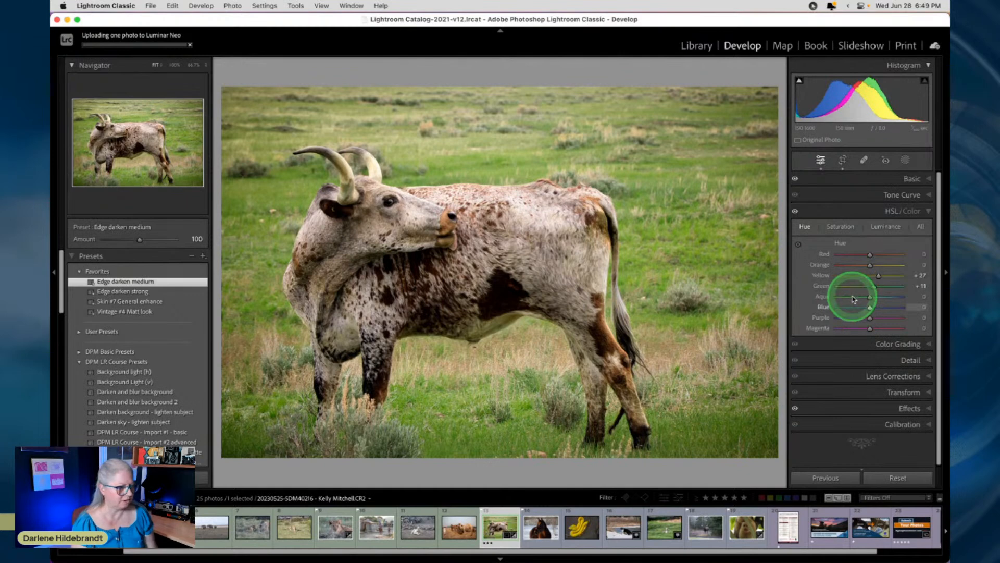
Try the Green luminance at -100, check the area around the tail, and set the Green luminance to -39.
left_click(881, 227)
left_click_drag(871, 286, 847, 286)
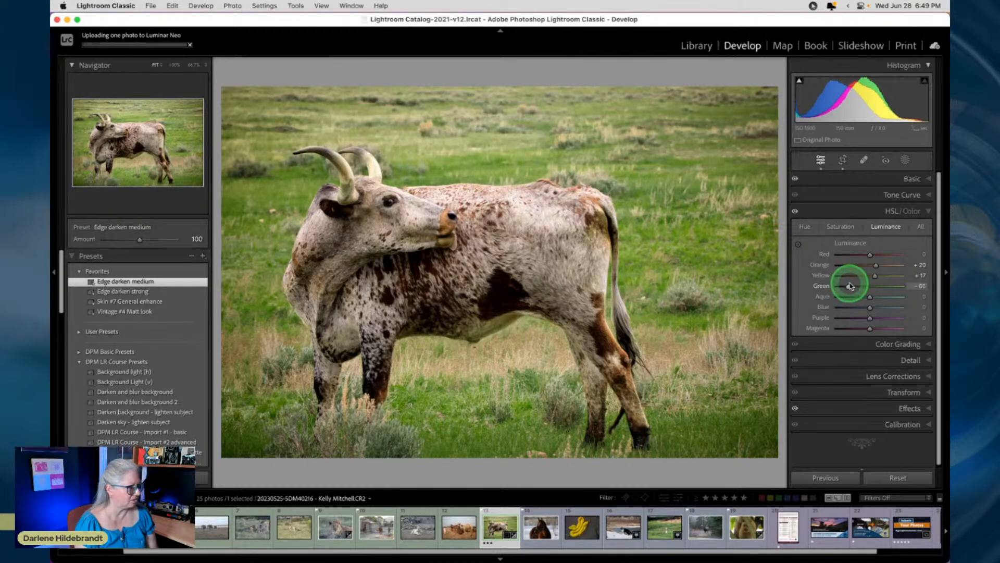
left_click_drag(851, 286, 798, 278)
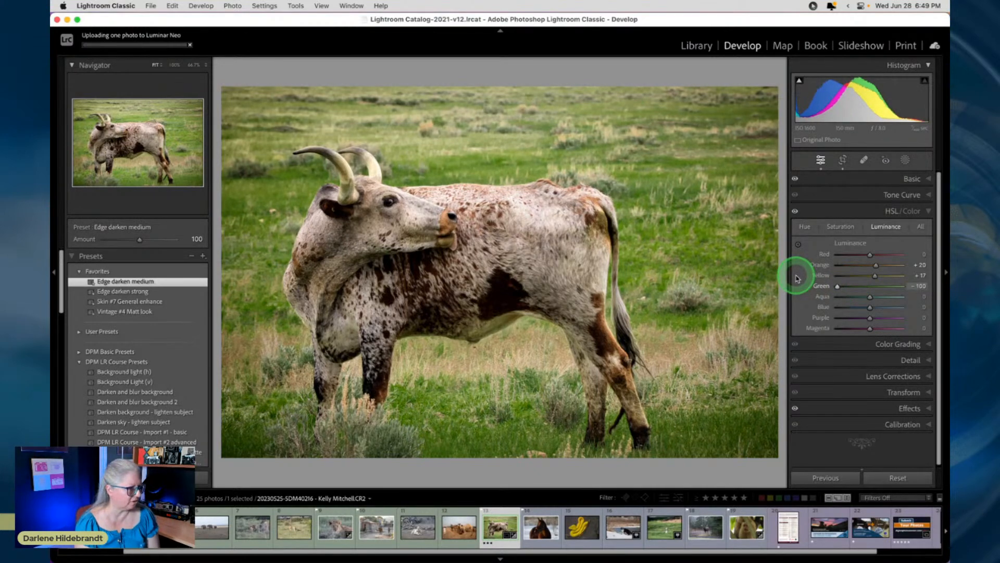
left_click(643, 342)
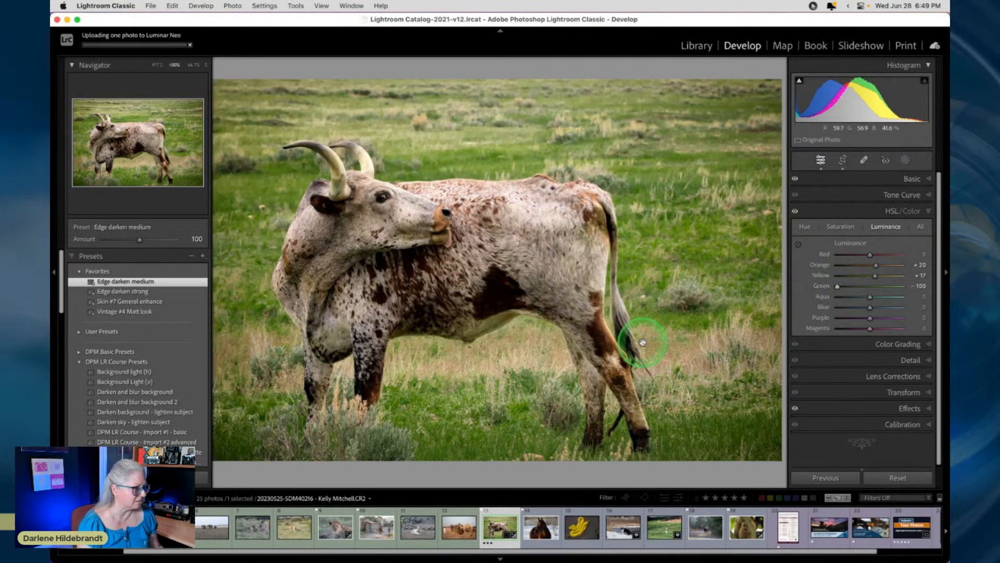
left_click_drag(839, 288, 857, 287)
Inspect the edges of the longhorn's tail and hind legs up close, and return to the full photo.
left_click(599, 284)
left_click(599, 284)
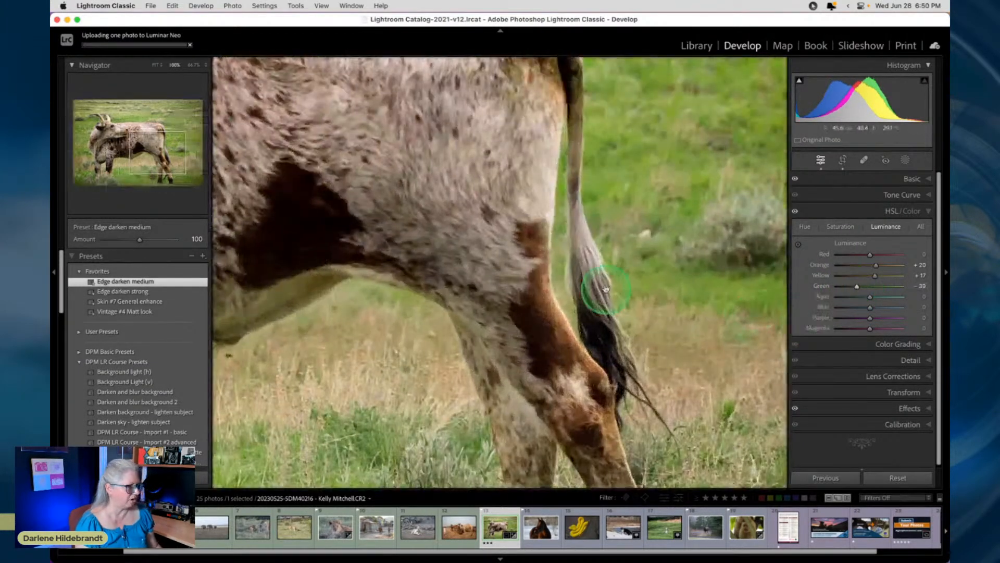
left_click(576, 284)
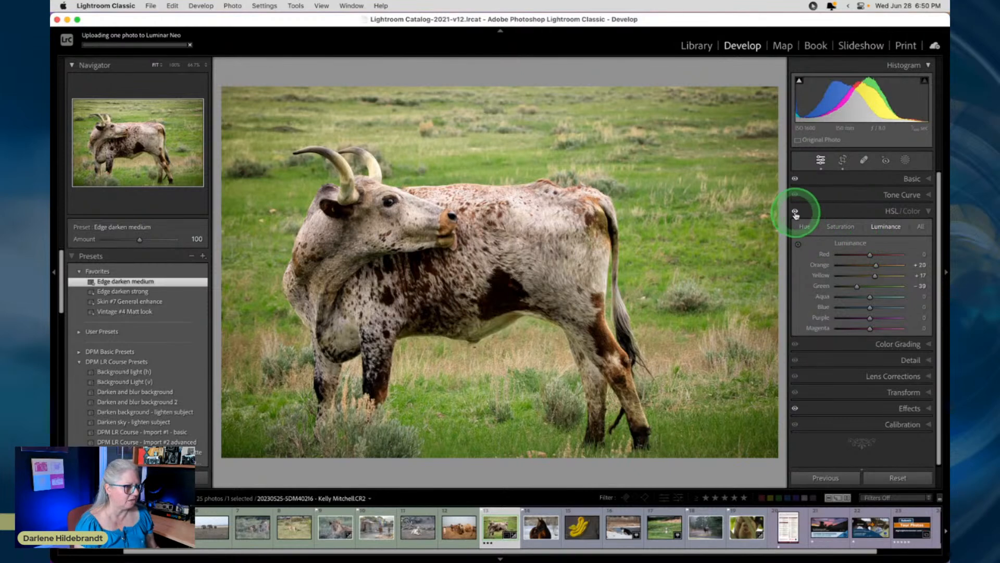
left_click(856, 284)
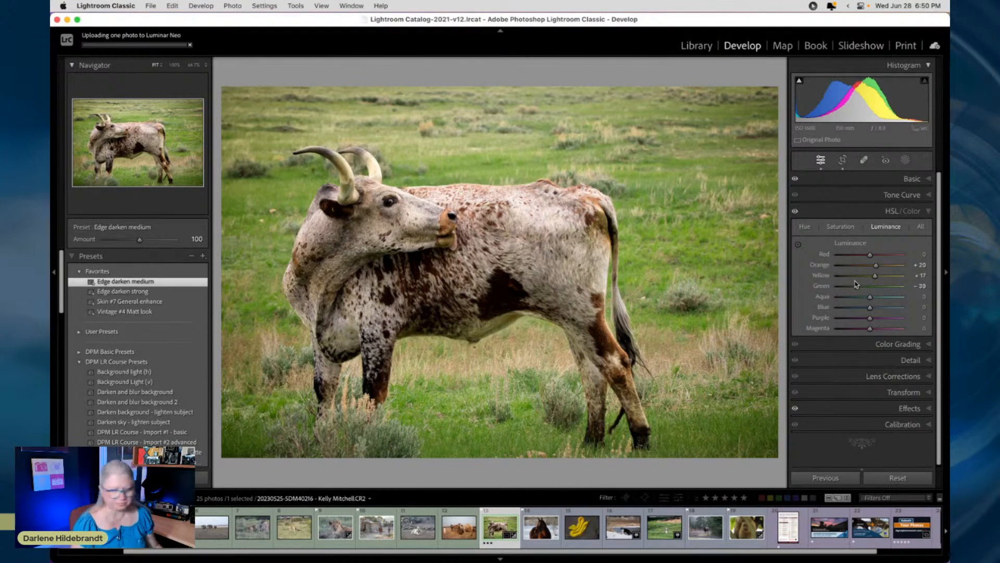
Apply the "Mask subject and background" preset to the longhorn photo, open its masks, and move the mask list clear of the animal.
left_click(856, 284)
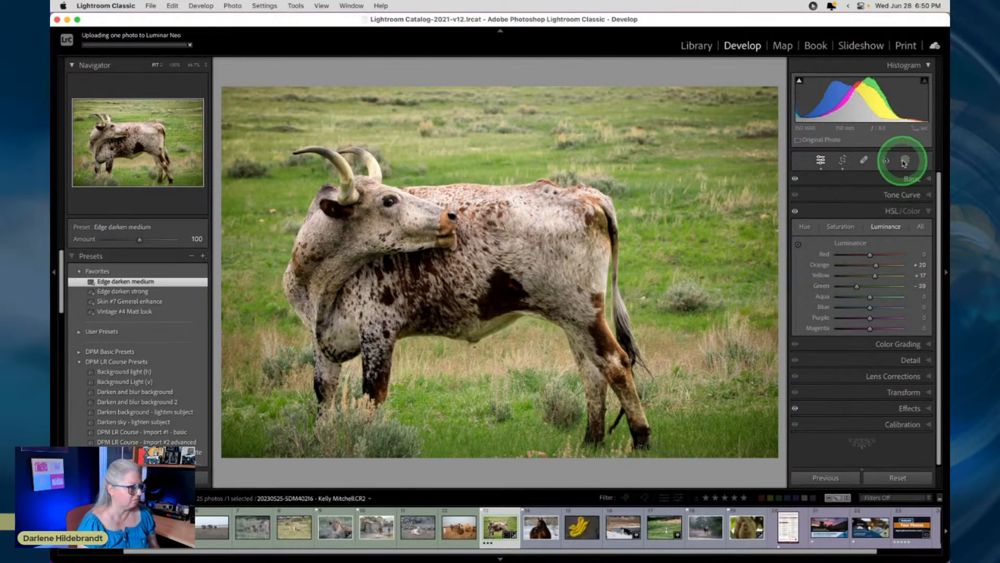
scroll(150, 358, "down", 5)
scroll(150, 357, "down", 1)
scroll(150, 359, "down", 2)
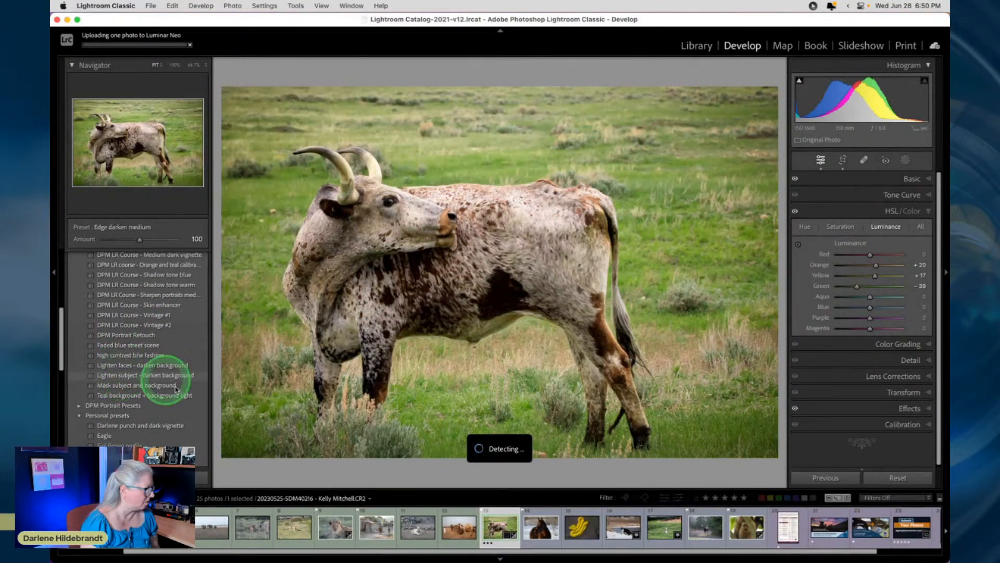
left_click(147, 387)
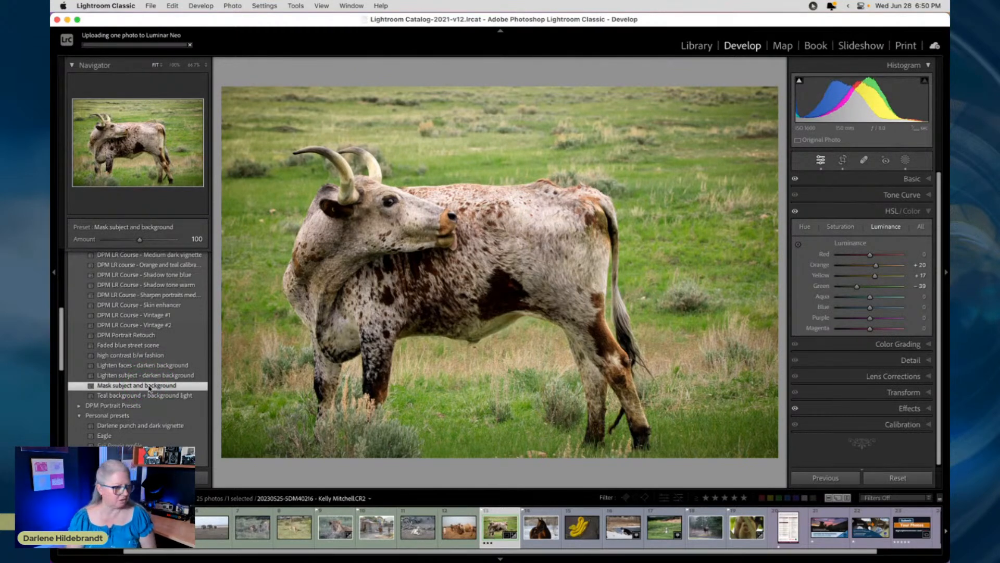
left_click(906, 161)
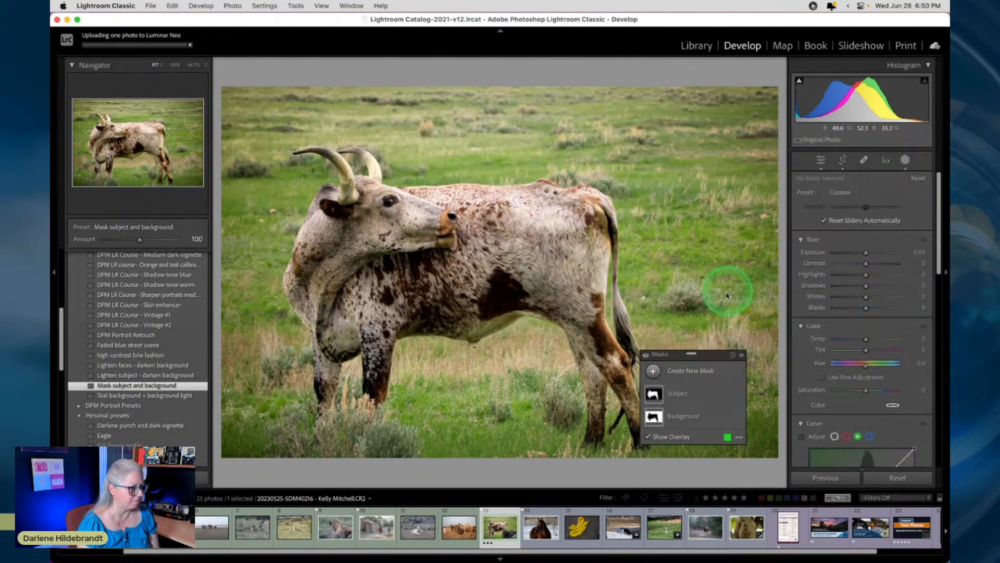
left_click_drag(712, 358, 751, 71)
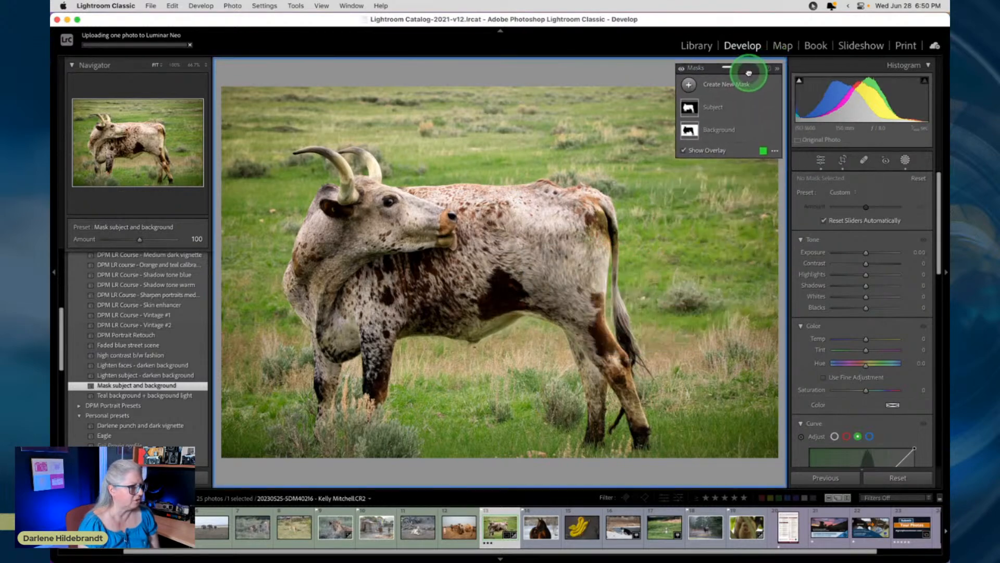
Display the Subject mask and change its overlay color from the preset swatches to red.
left_click(748, 101)
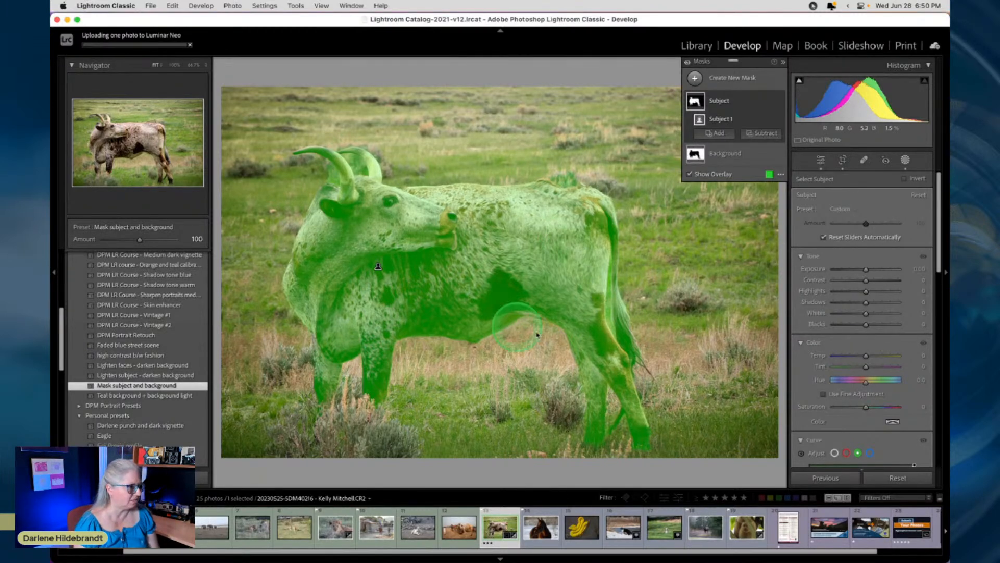
left_click(768, 175)
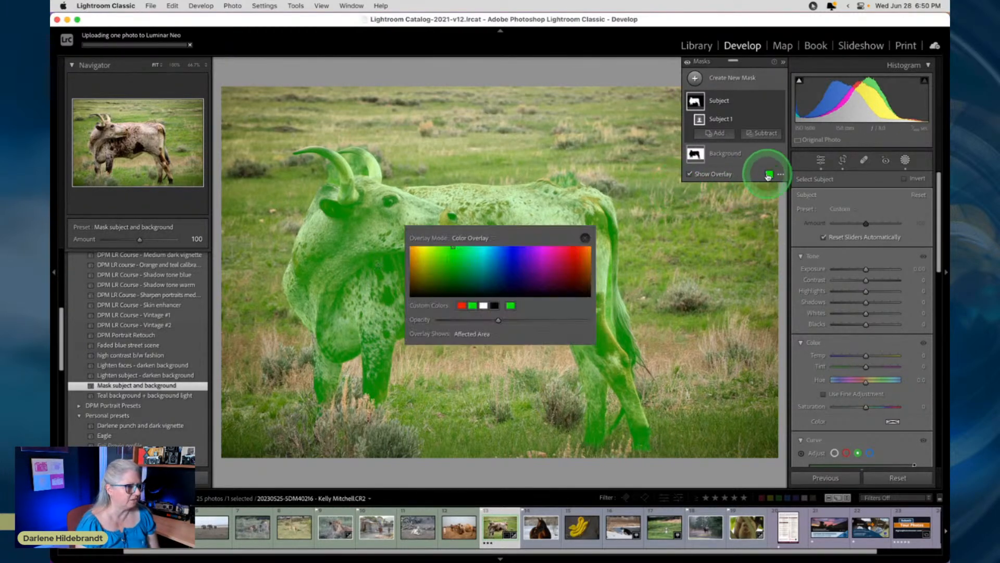
left_click(462, 305)
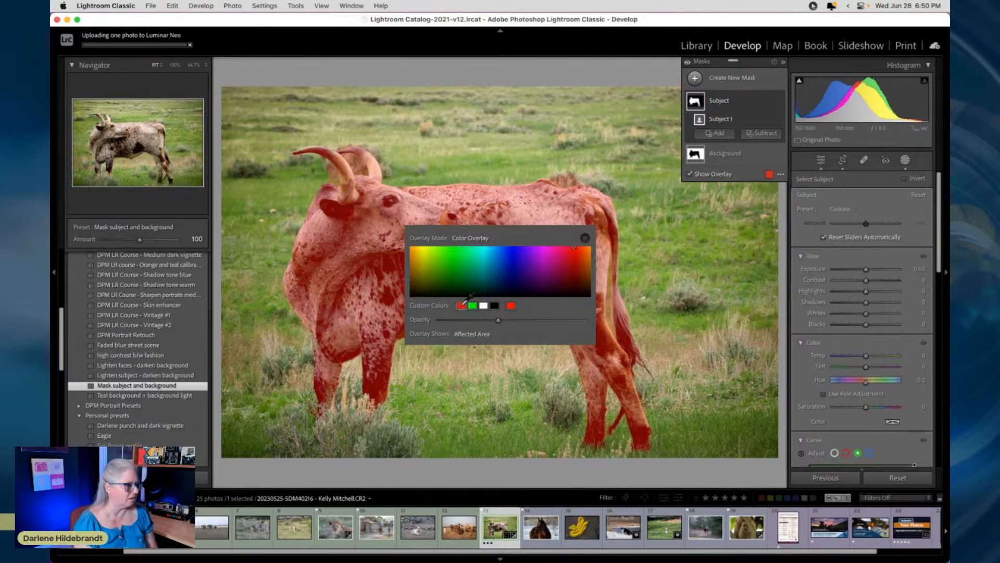
left_click(584, 238)
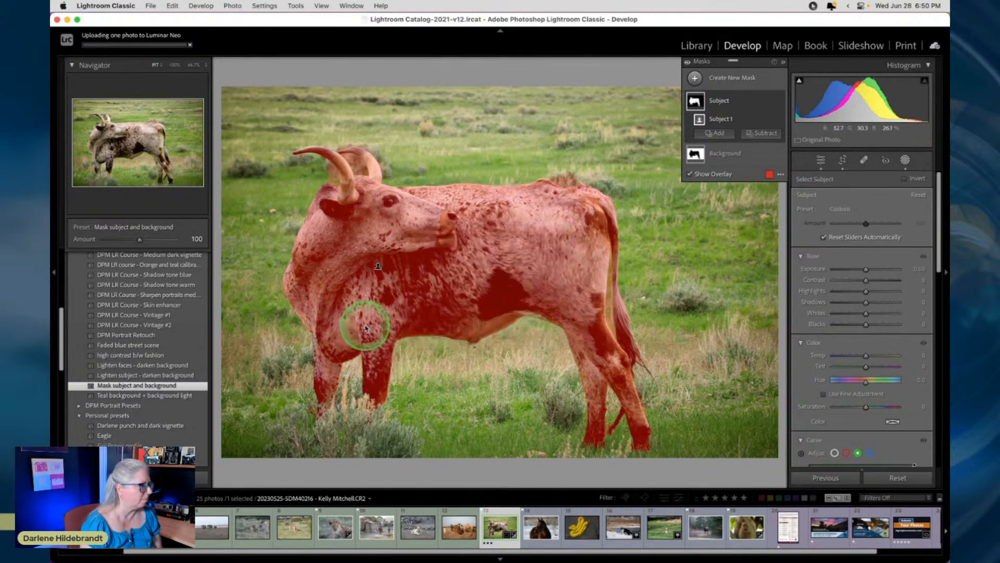
Subtract the bush beside the far horn from the Subject mask with an Auto Mask brush at Feather 16, Density 93 and size 9.
left_click(323, 205)
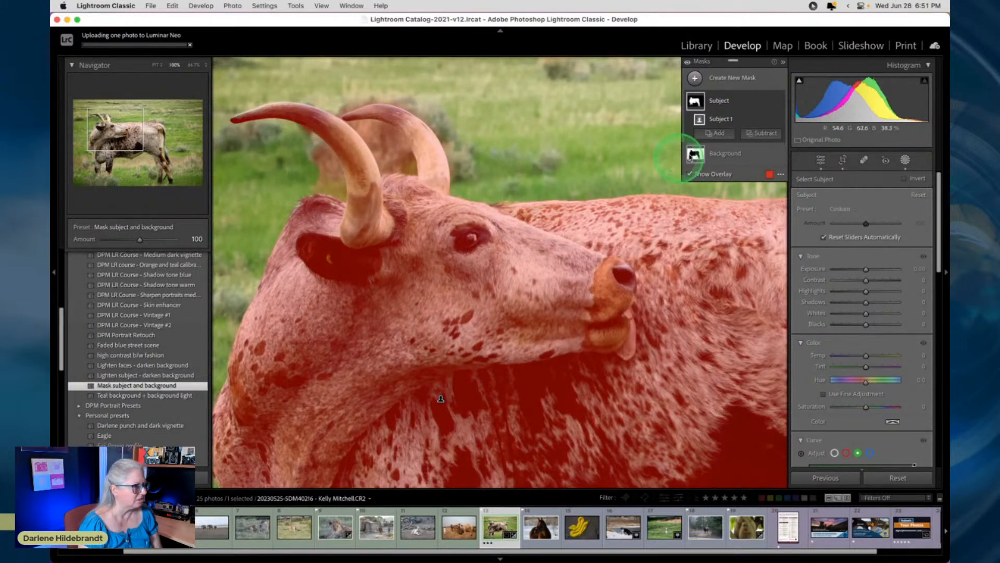
left_click(761, 134)
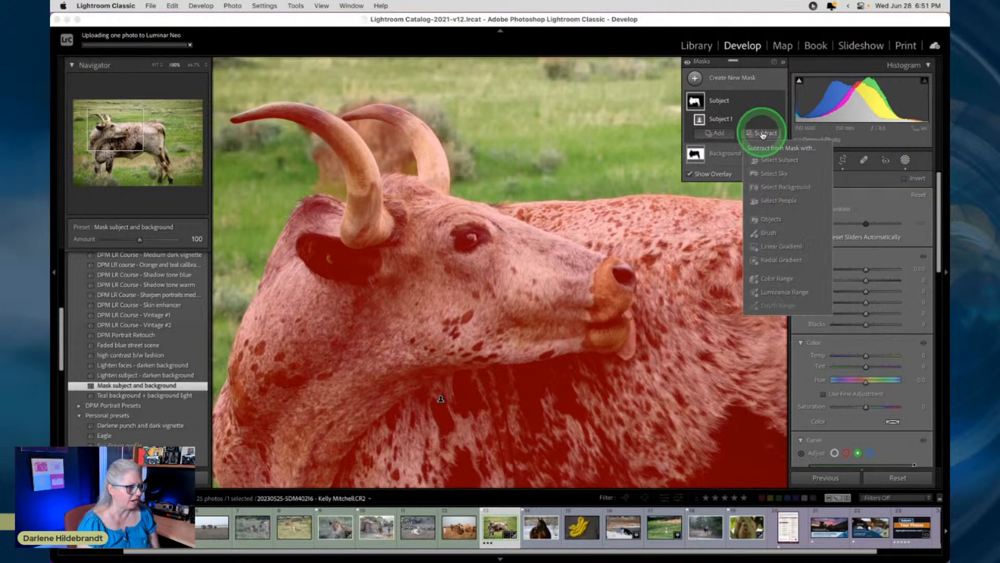
left_click(764, 233)
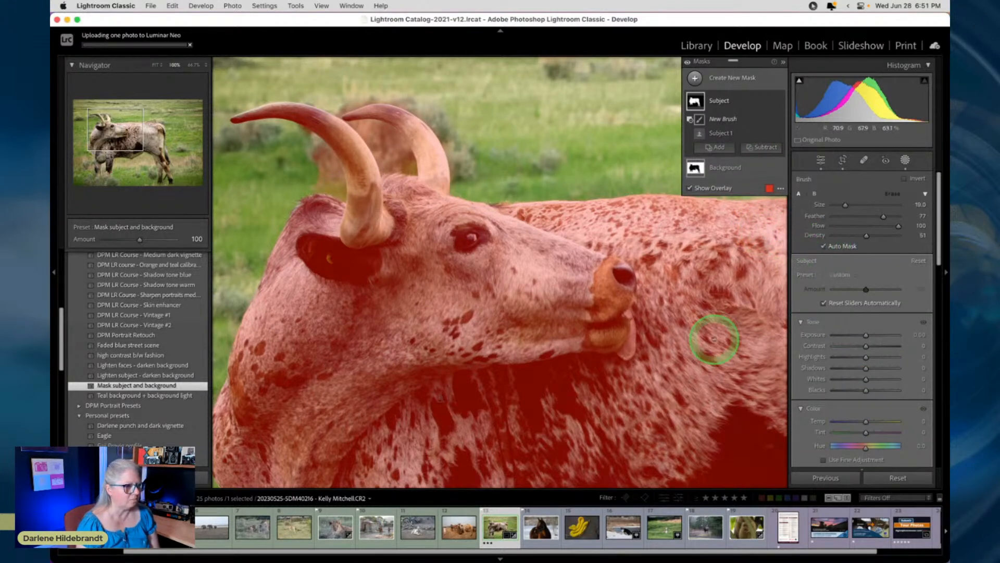
mouse_move(867, 240)
left_mouse_down()
mouse_move(891, 236)
mouse_move(843, 218)
left_mouse_up()
key("[")
key("[")
left_click_drag(441, 100, 467, 178)
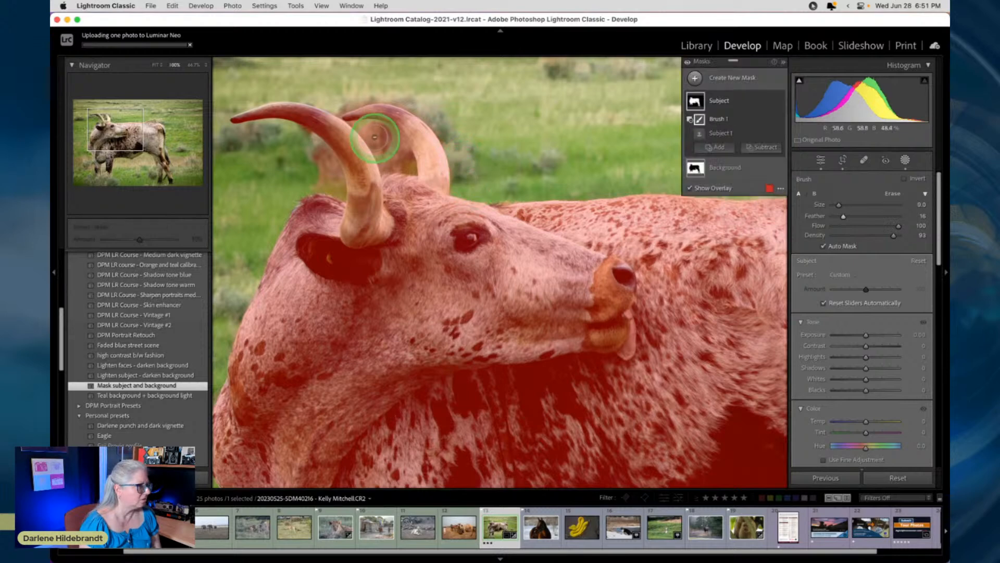
Subtract the remaining bush and grass between and around the horns with a size 5 brush, raising the Density to 100.
key("bracketleft")
mouse_move(365, 128)
left_mouse_down()
mouse_move(353, 125)
mouse_move(395, 136)
mouse_move(410, 165)
mouse_move(388, 164)
mouse_move(406, 166)
mouse_move(385, 141)
mouse_move(410, 167)
mouse_move(365, 135)
mouse_move(385, 168)
mouse_move(387, 129)
left_mouse_up()
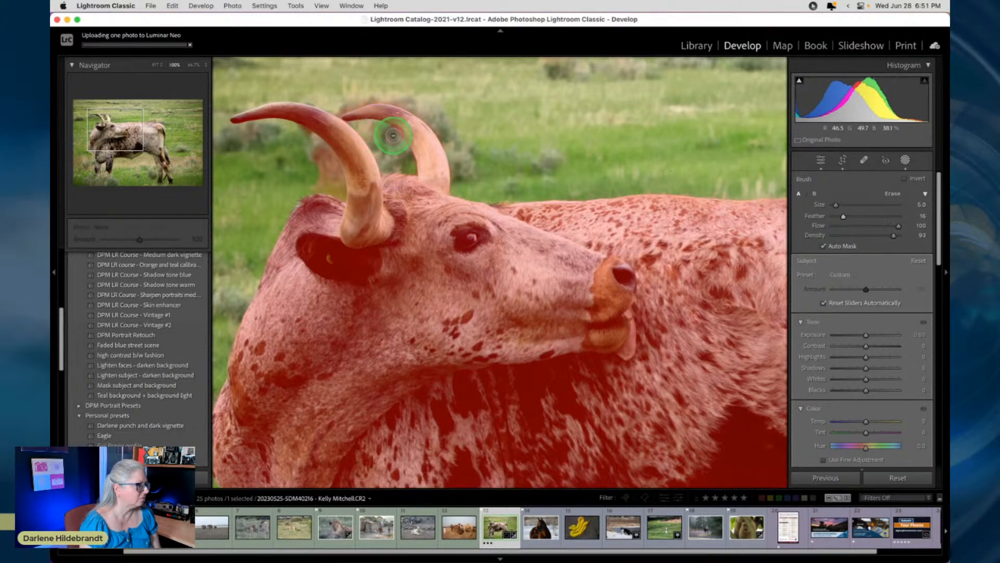
mouse_move(297, 156)
left_mouse_down()
mouse_move(328, 184)
mouse_move(316, 182)
mouse_move(337, 186)
mouse_move(327, 156)
mouse_move(298, 132)
mouse_move(327, 178)
mouse_move(292, 135)
mouse_move(294, 171)
mouse_move(341, 193)
mouse_move(302, 138)
left_mouse_up()
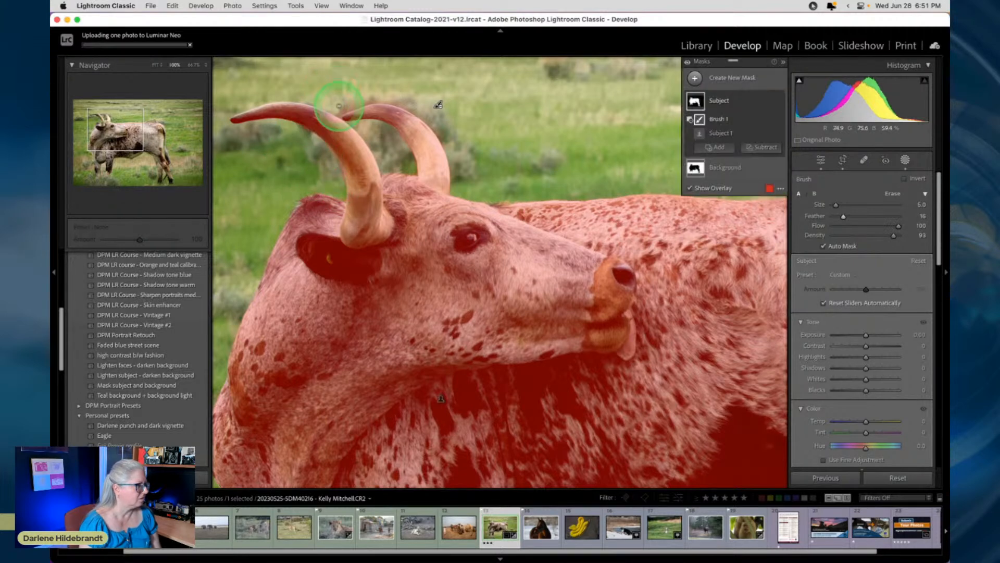
left_click_drag(338, 106, 349, 103)
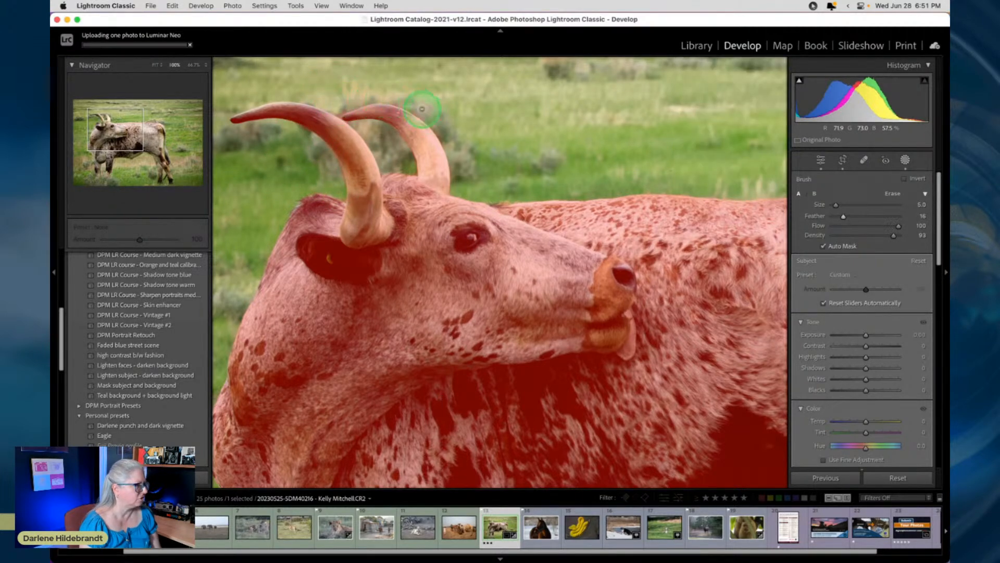
left_click_drag(341, 106, 350, 101)
left_click_drag(480, 156, 464, 161)
mouse_move(397, 159)
left_mouse_down()
mouse_move(408, 159)
mouse_move(384, 136)
mouse_move(359, 125)
mouse_move(346, 136)
mouse_move(396, 161)
left_mouse_up()
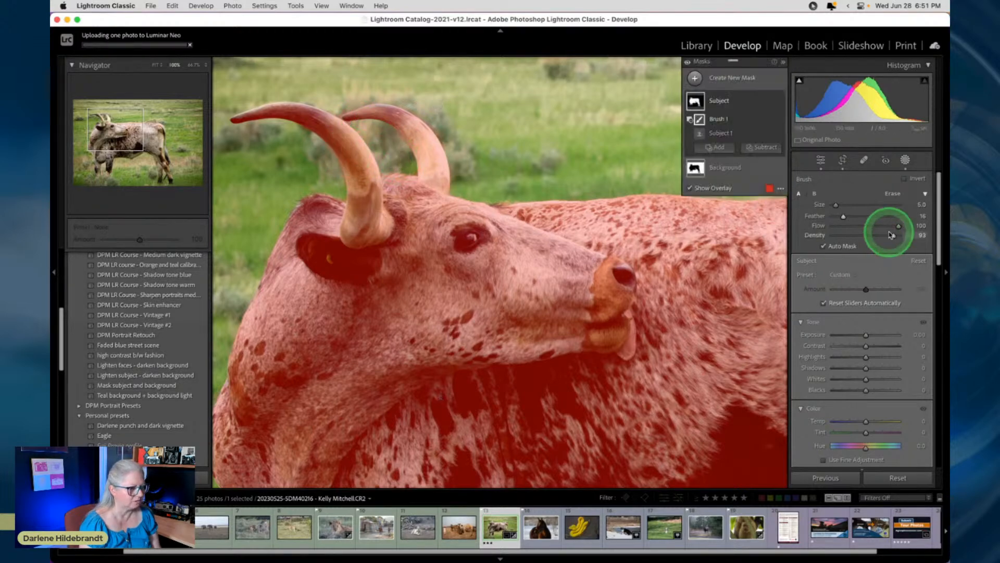
left_click_drag(894, 236, 901, 236)
mouse_move(396, 157)
left_mouse_down()
mouse_move(405, 167)
mouse_move(393, 140)
mouse_move(367, 128)
left_mouse_up()
Subtract the bush behind the longhorn's back and rump from the Subject mask with a size 8 brush.
left_click_drag(397, 352, 469, 167)
left_click_drag(551, 380, 382, 247)
left_click_drag(565, 182, 331, 232)
left_click_drag(560, 337, 436, 363)
left_click_drag(531, 130, 537, 375)
key("bracketright")
key("bracketright")
key("bracketright")
left_click_drag(488, 144, 530, 148)
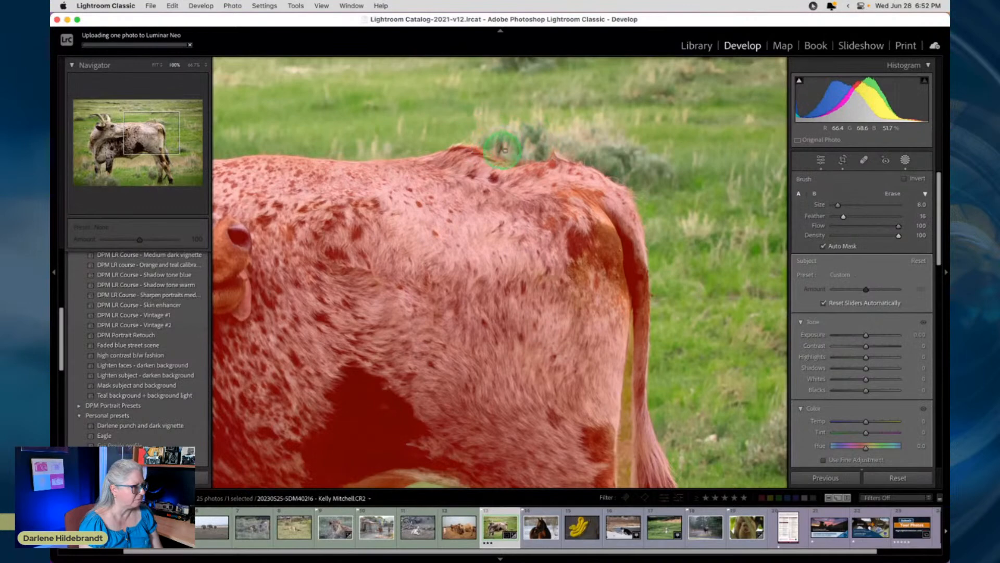
left_click_drag(612, 166, 622, 175)
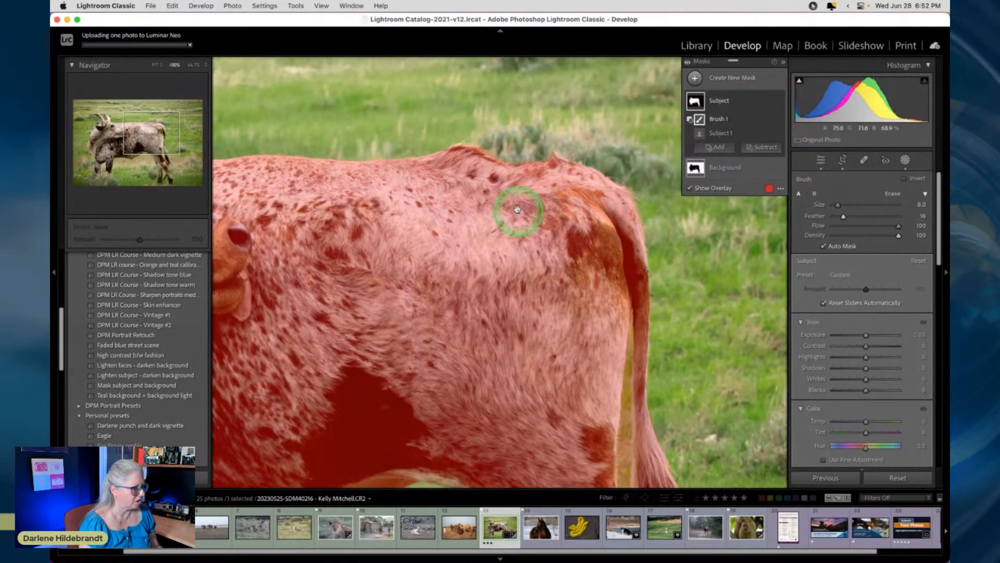
Subtract the grass showing between the tail and the hind leg, reducing the brush size to 3, and return to the full photo.
scroll(518, 211, "down", 8)
left_click_drag(586, 248, 612, 380)
left_click_drag(605, 302, 606, 275)
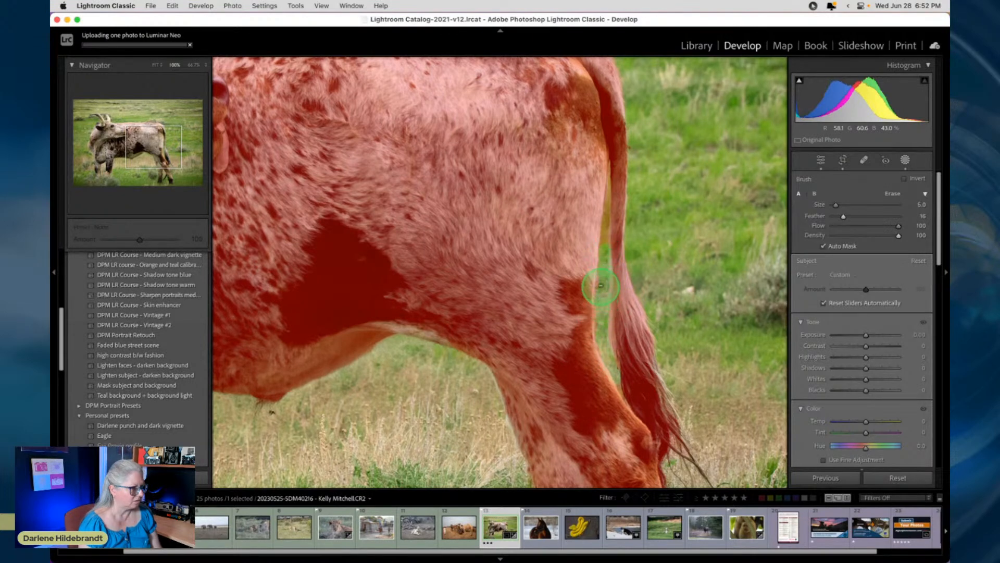
left_click_drag(601, 304, 601, 306)
key("bracketleft")
key("bracketleft")
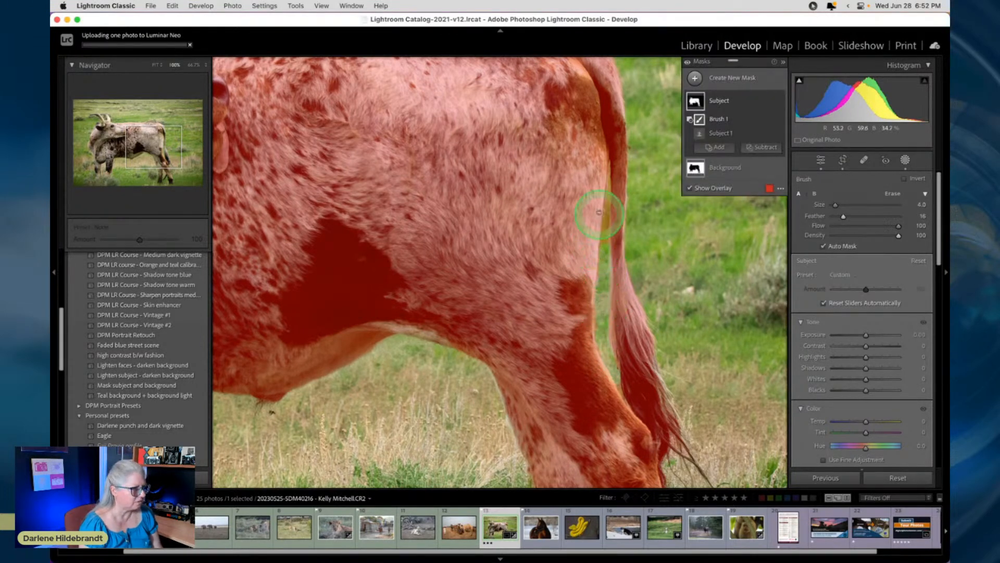
left_click_drag(602, 249, 604, 238)
left_click_drag(606, 209, 609, 175)
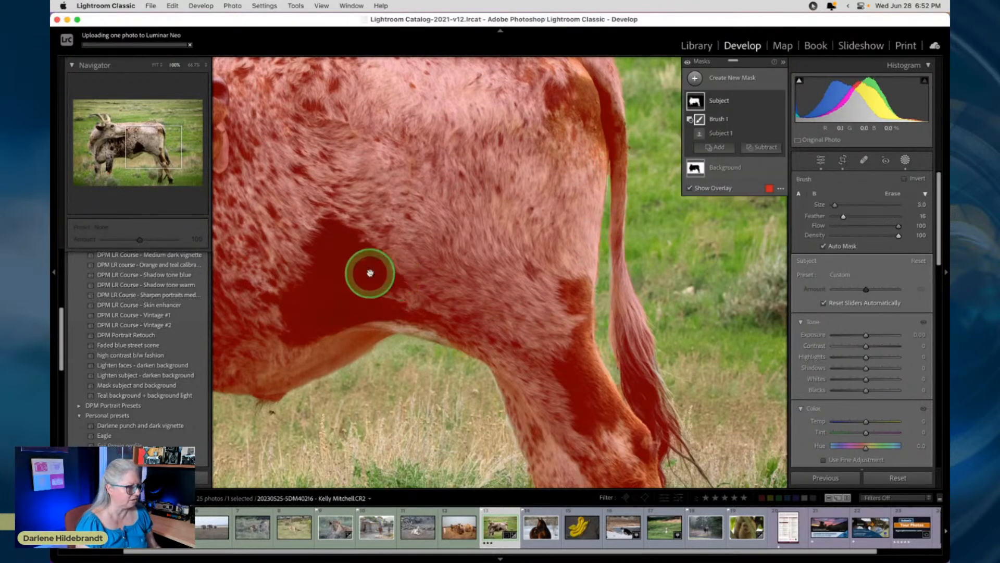
key("z")
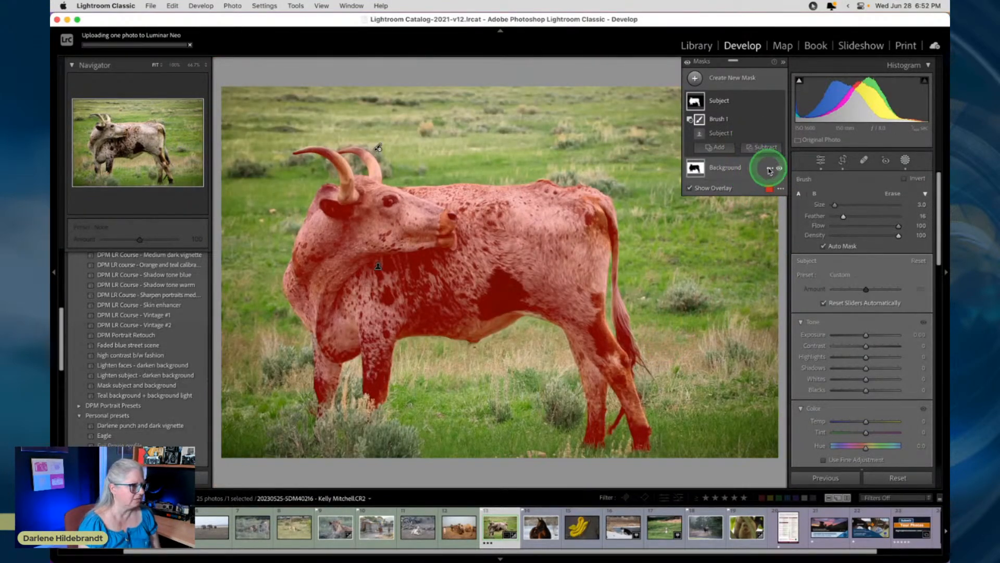
Delete the Background mask.
left_click(769, 171)
left_click(797, 258)
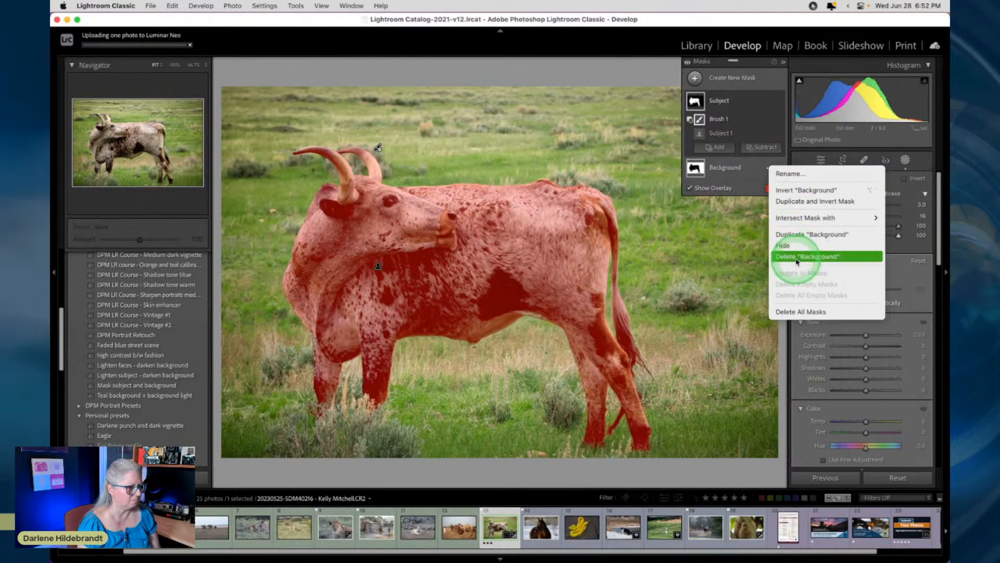
Try to duplicate and invert the Subject mask, and undo it.
left_click(768, 102)
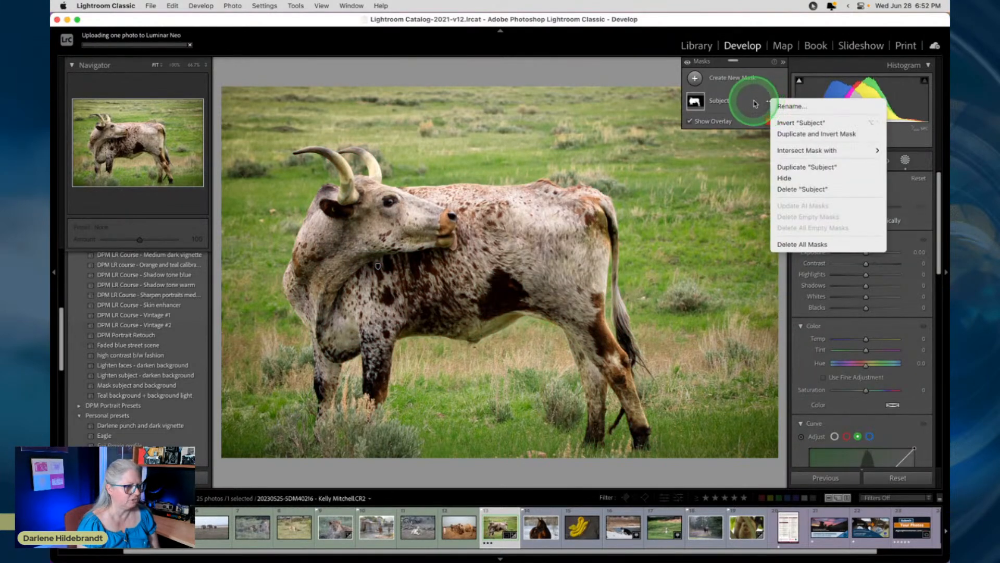
left_click(807, 136)
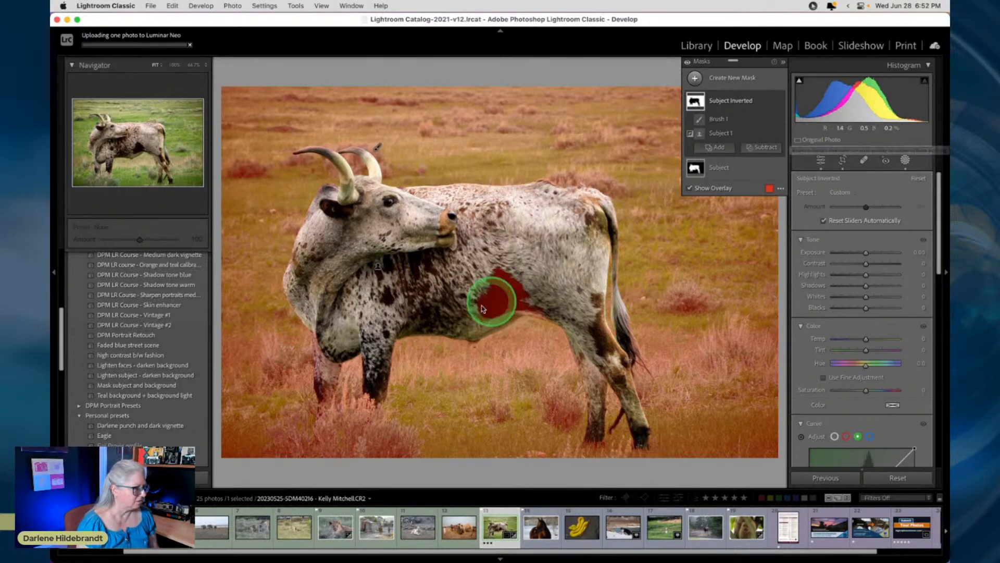
key("super+z")
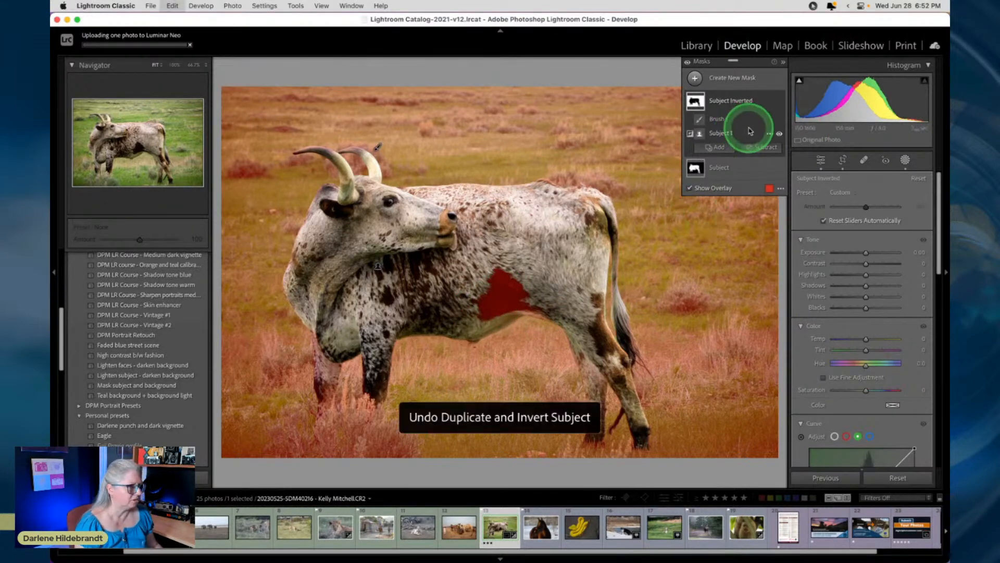
Add a size 10 brush without Auto Mask to the Subject mask and paint over the dark patch on the longhorn's flank.
left_click(752, 112)
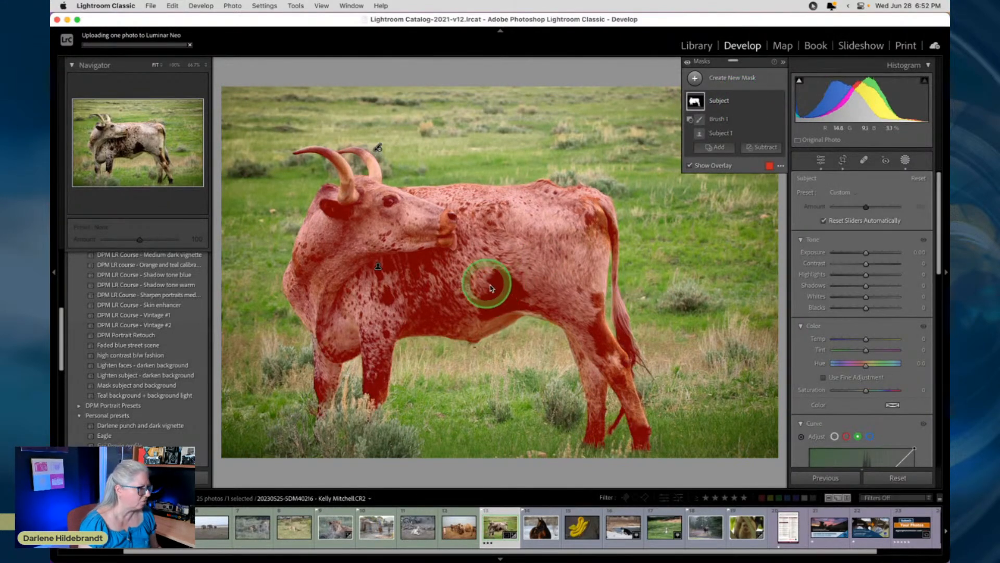
left_click(719, 148)
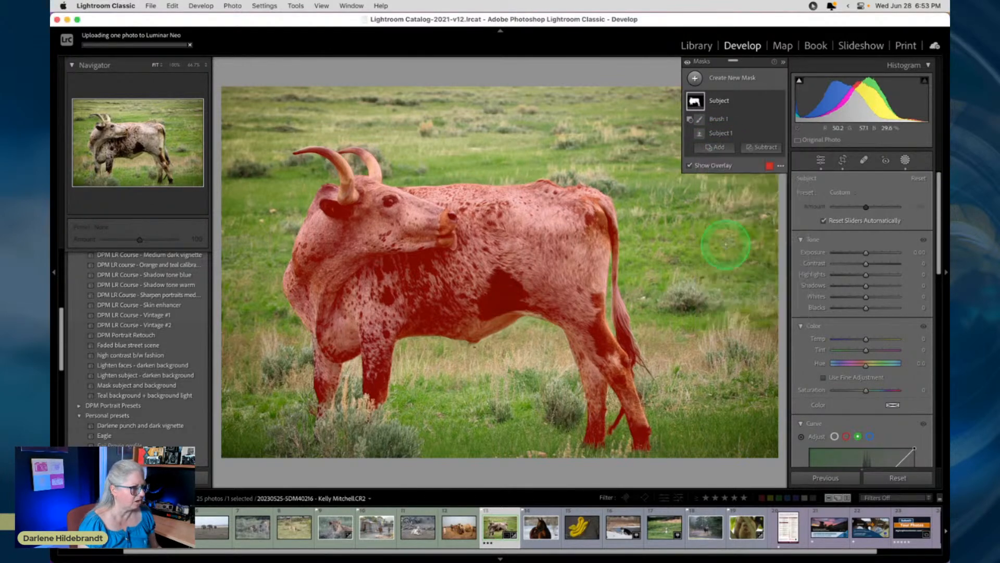
left_click(722, 247)
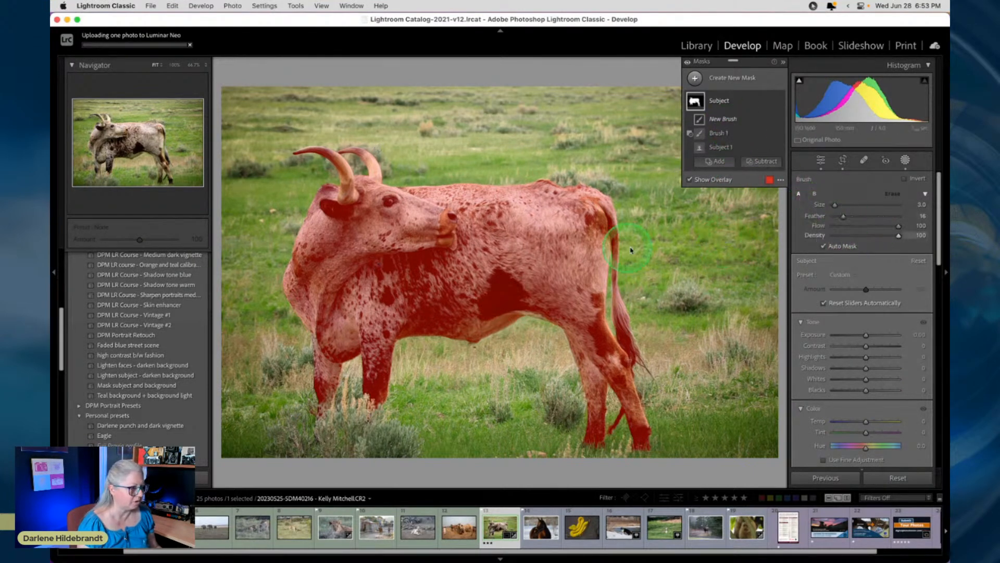
left_click(824, 247)
key("bracketright")
key("bracketright")
key("bracketright")
key("bracketright")
key("bracketright")
key("bracketright")
key("bracketright")
mouse_move(459, 296)
left_mouse_down()
mouse_move(539, 286)
mouse_move(472, 304)
mouse_move(536, 291)
mouse_move(497, 310)
mouse_move(518, 300)
mouse_move(501, 272)
mouse_move(412, 303)
mouse_move(379, 295)
mouse_move(523, 275)
mouse_move(529, 241)
mouse_move(418, 258)
mouse_move(437, 248)
left_mouse_up()
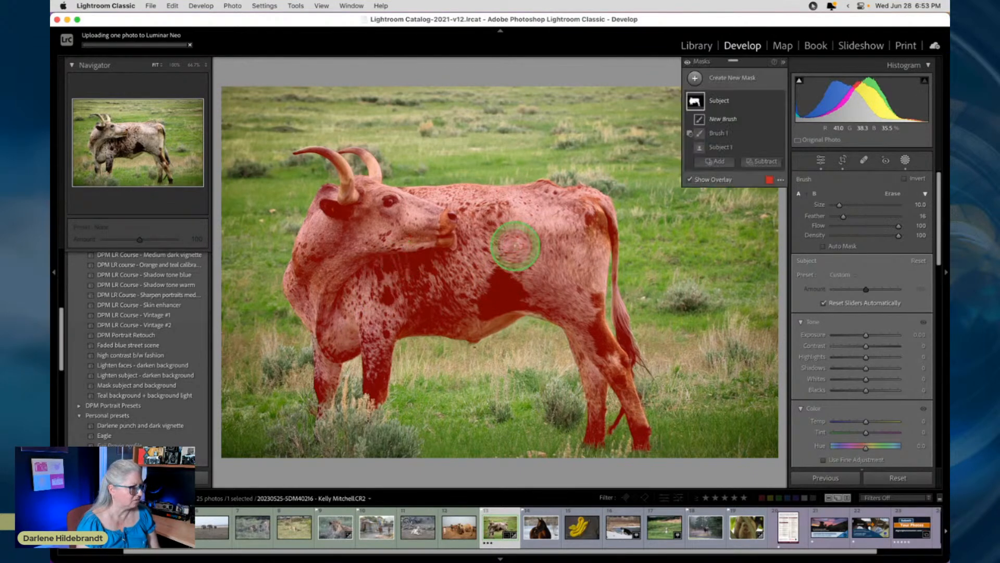
Duplicate and invert the corrected Subject mask to make a matching background mask.
left_click(745, 101)
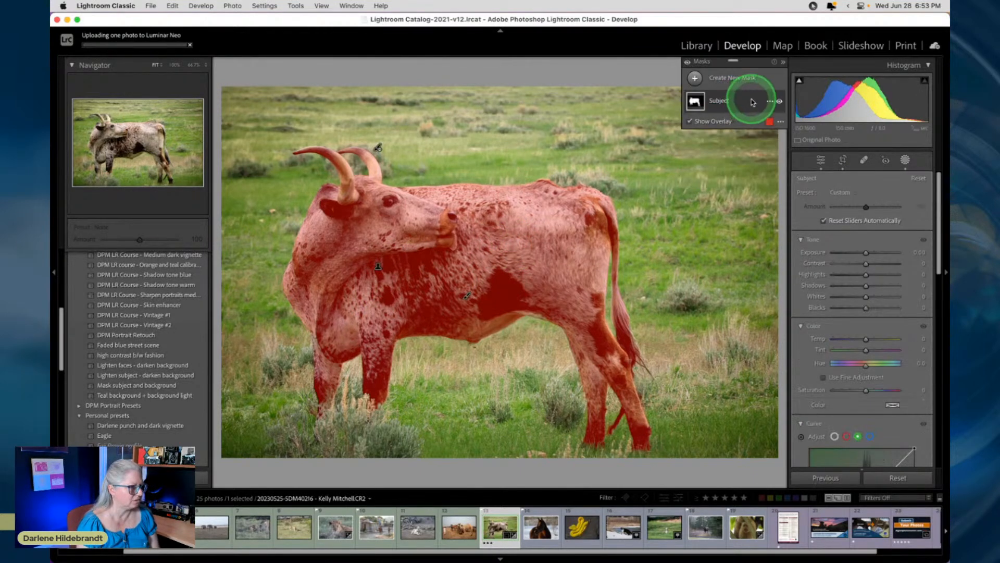
left_click(769, 102)
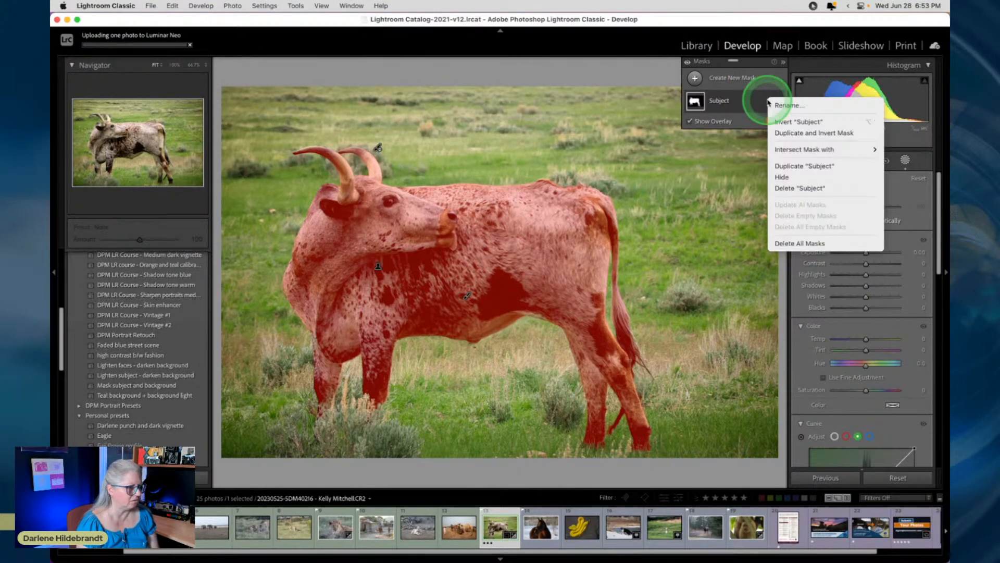
left_click(802, 134)
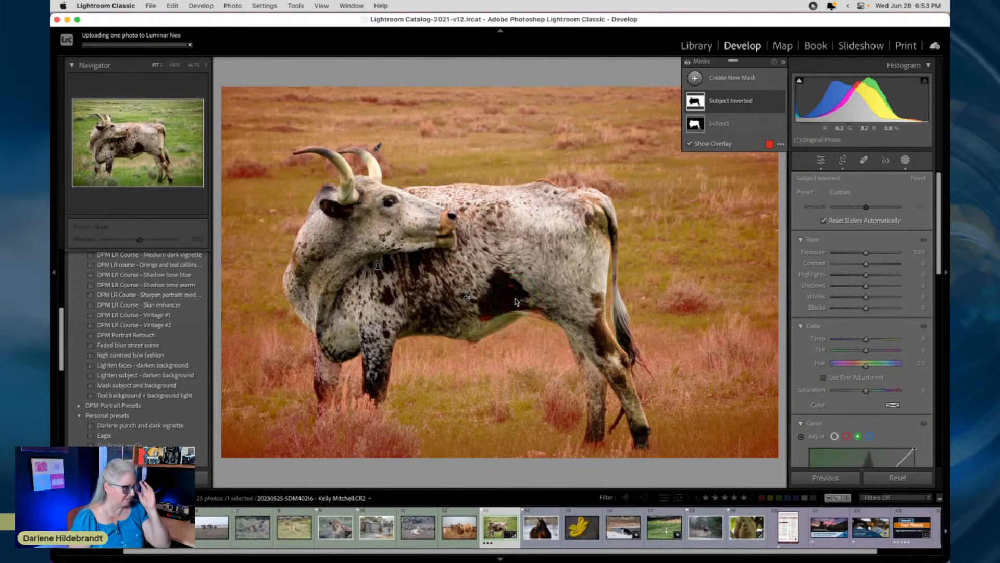
Set the Subject mask's Texture to 66 and Clarity to 17 to bring out detail in the longhorn's coat.
left_click(735, 124)
scroll(829, 289, "down", 5)
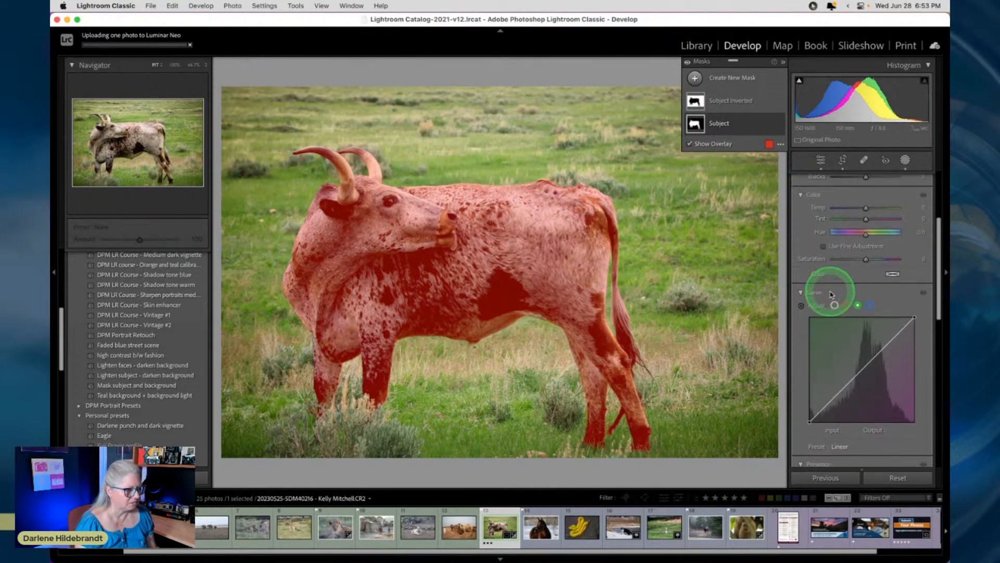
left_click(831, 295)
scroll(834, 290, "down", 3)
left_click_drag(863, 249, 878, 248)
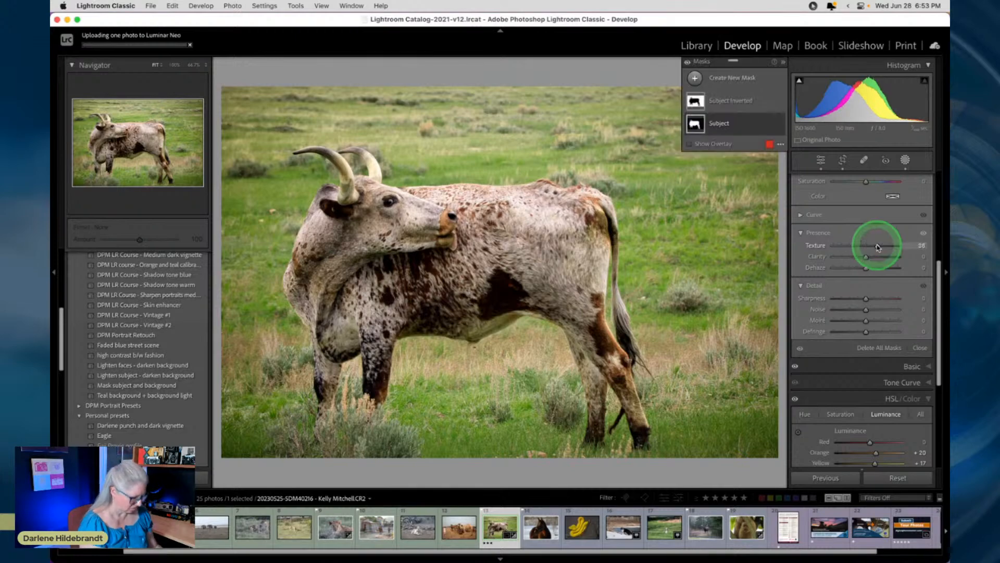
key("super+equal")
key("super+equal")
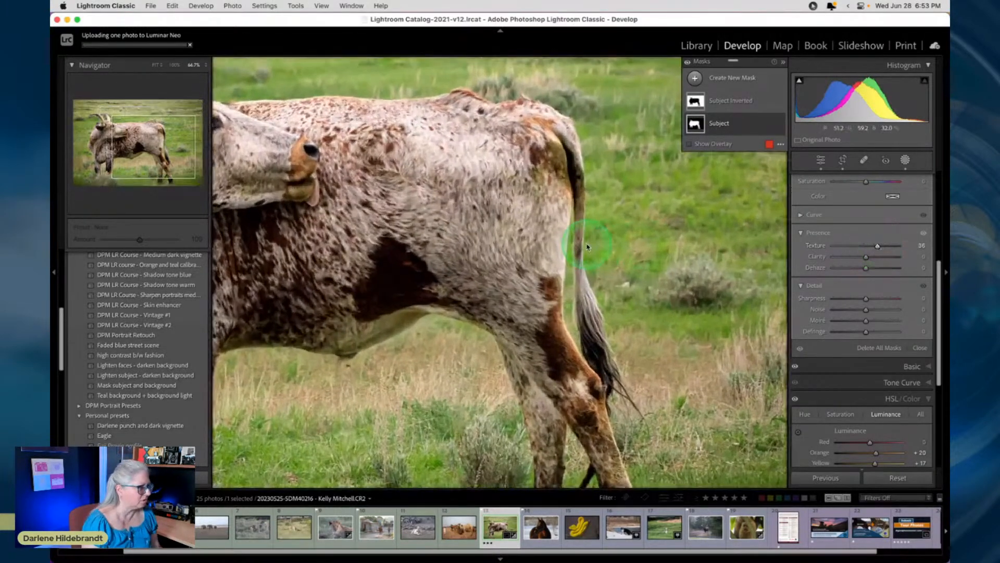
scroll(586, 244, "left", 10)
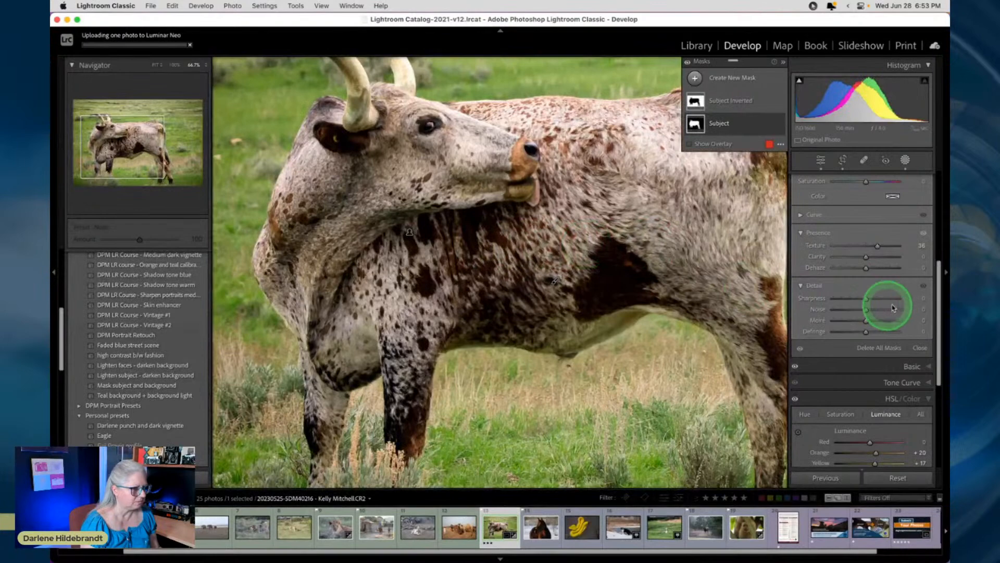
left_click_drag(866, 257, 894, 259)
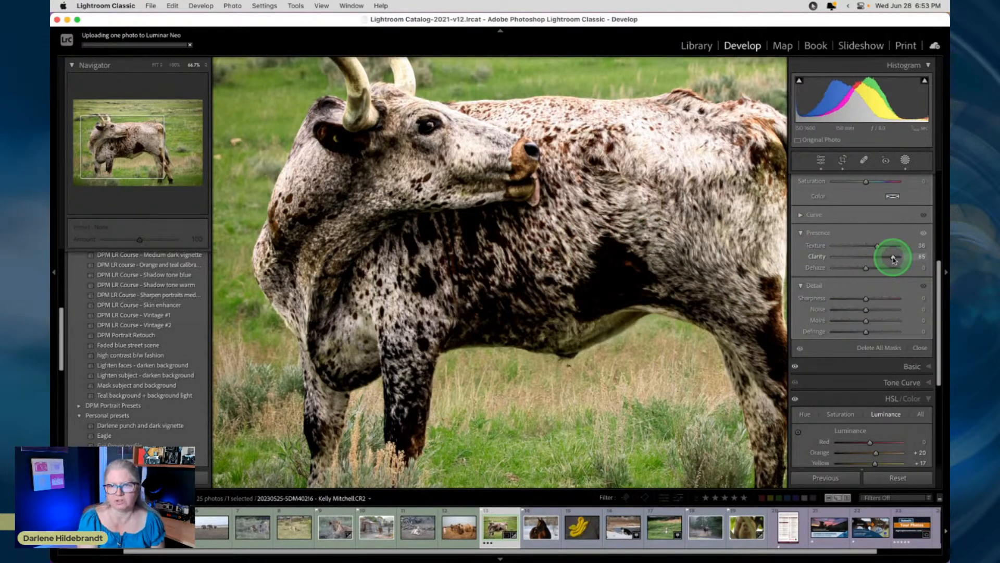
mouse_move(893, 259)
left_mouse_down()
mouse_move(837, 253)
mouse_move(879, 261)
left_mouse_up()
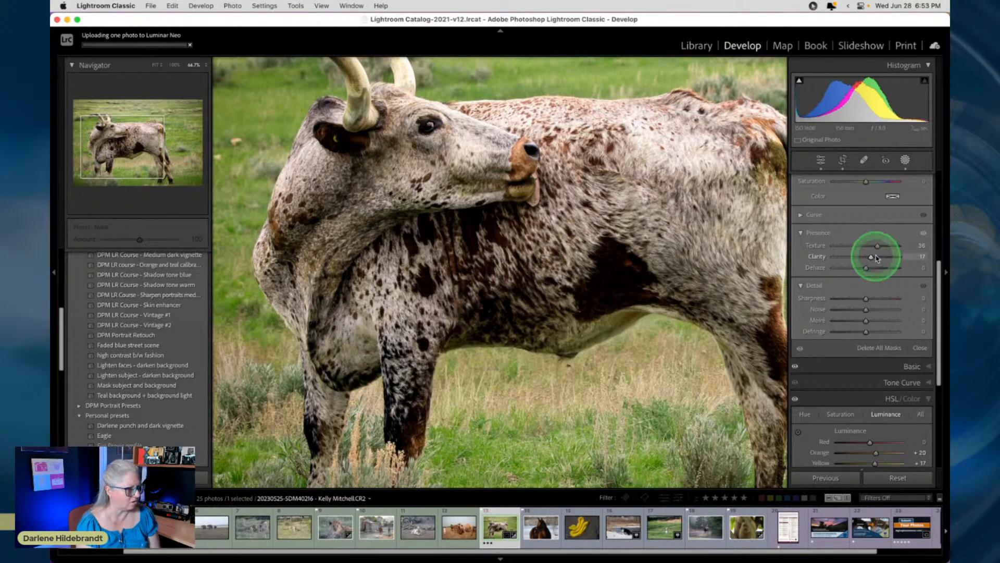
left_click_drag(875, 246, 860, 245)
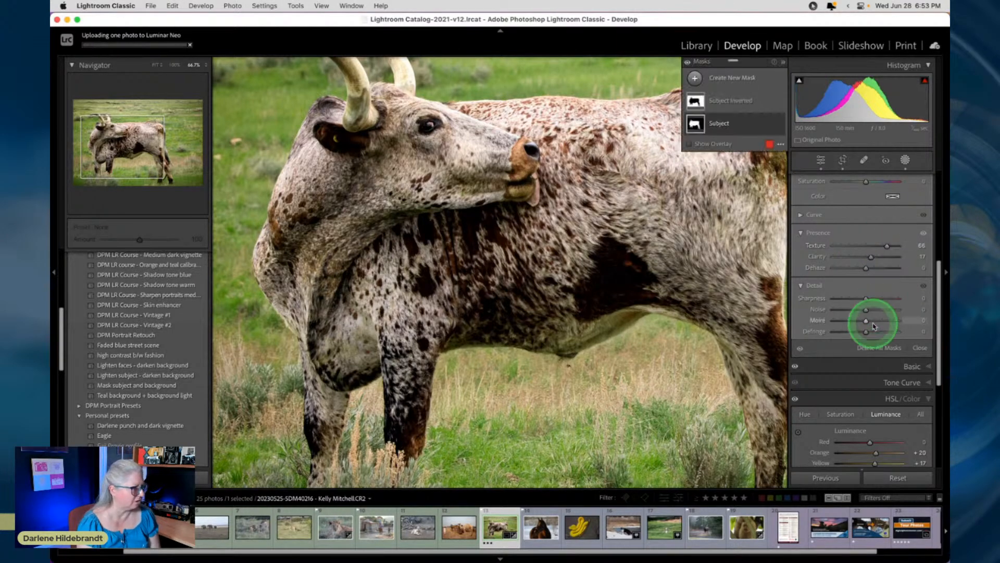
Raise the Subject mask's Shadows to 16 and Noise to 17.
scroll(874, 313, "up", 3)
scroll(857, 250, "up", 3)
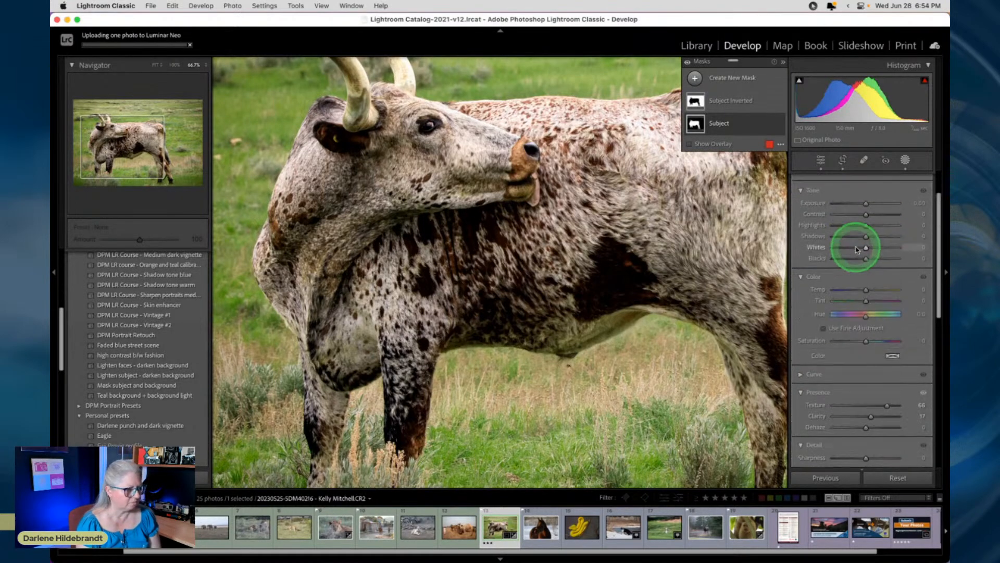
left_click_drag(867, 236, 873, 237)
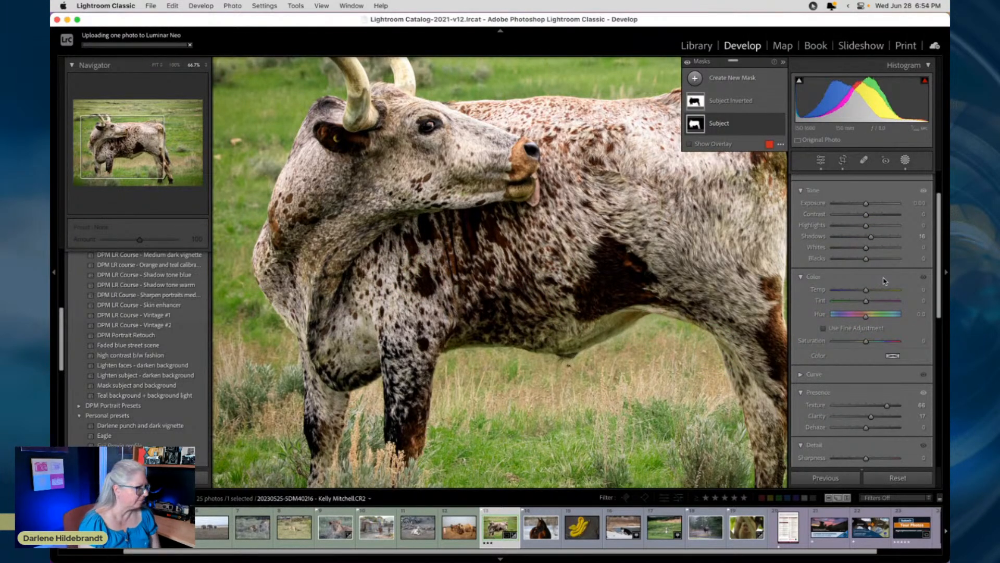
scroll(880, 296, "down", 3)
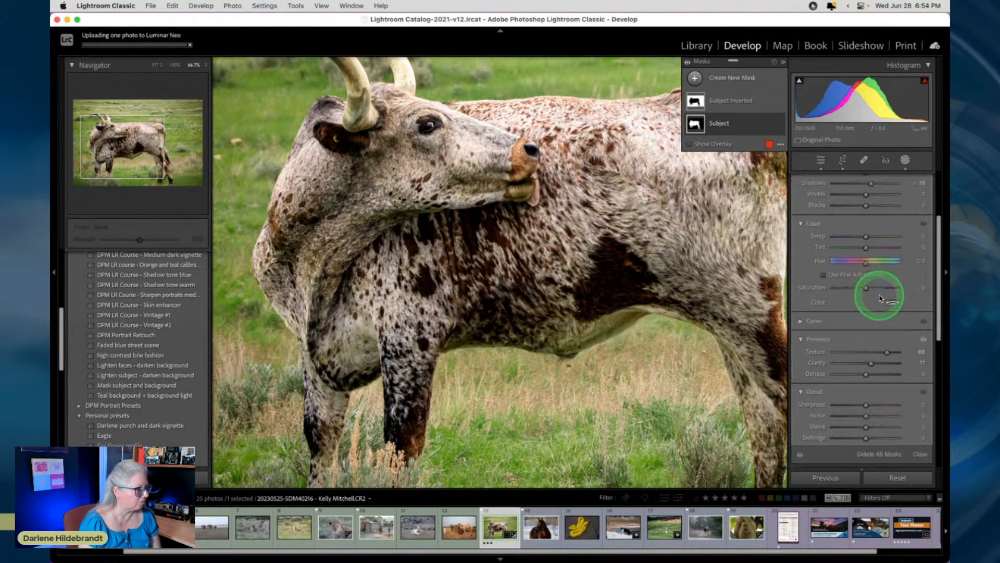
scroll(881, 297, "down", 3)
scroll(880, 297, "up", 3)
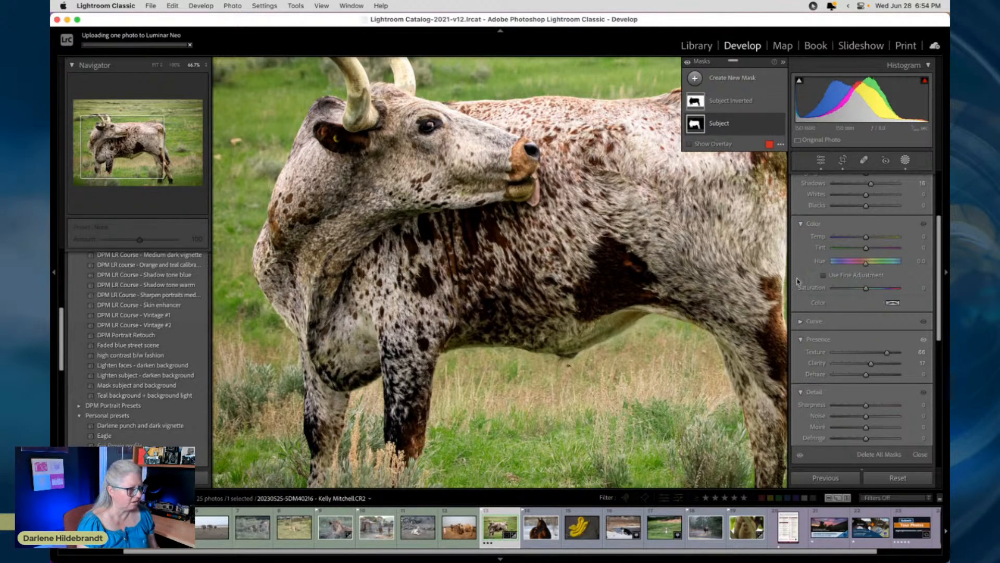
left_click_drag(866, 416, 871, 417)
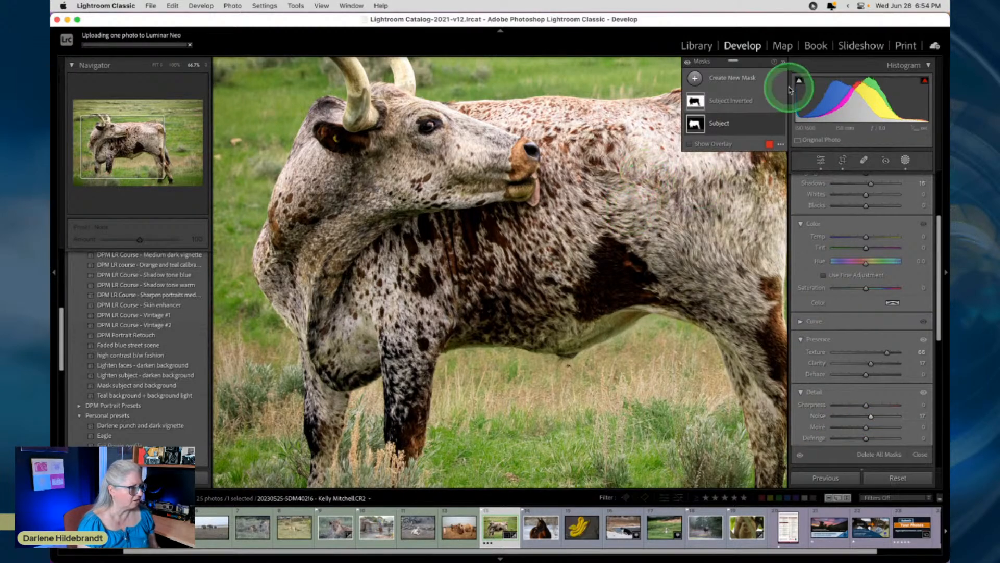
Compare the longhorn photo with the Subject Inverted and Subject masks' effects switched off and on.
left_click(780, 102)
left_click(779, 103)
left_click(779, 103)
left_click(780, 103)
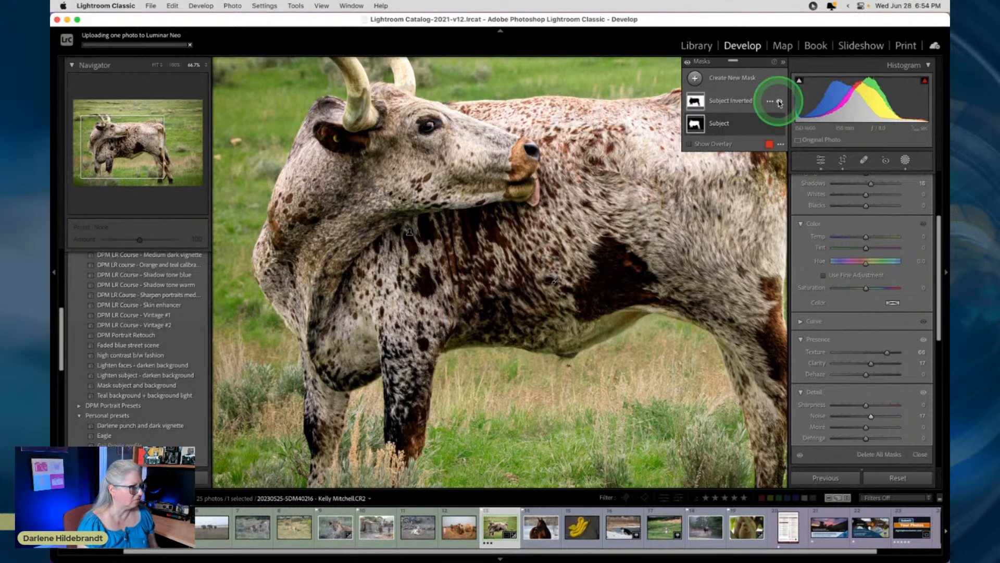
left_click(780, 125)
left_click(779, 125)
left_click(780, 125)
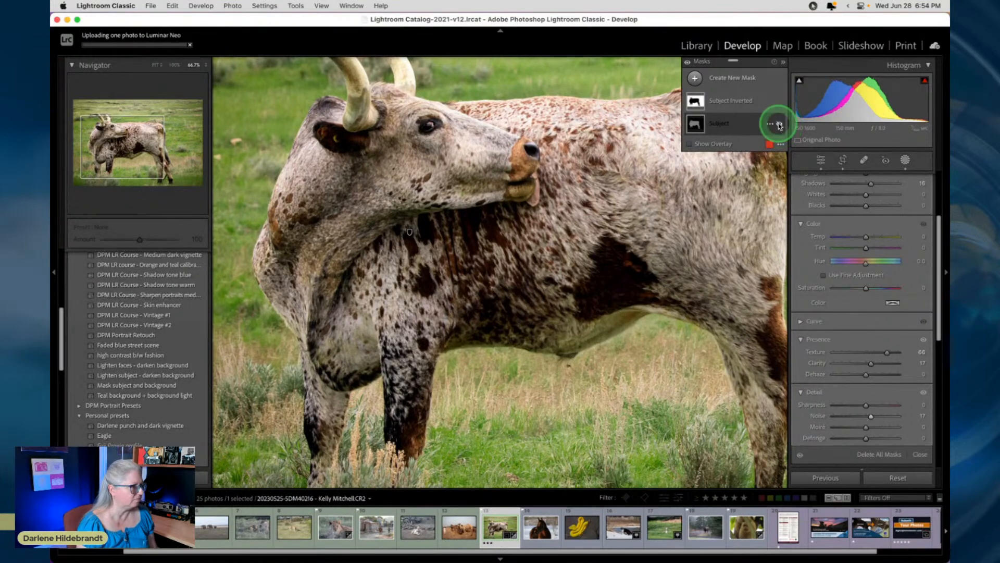
left_click(779, 125)
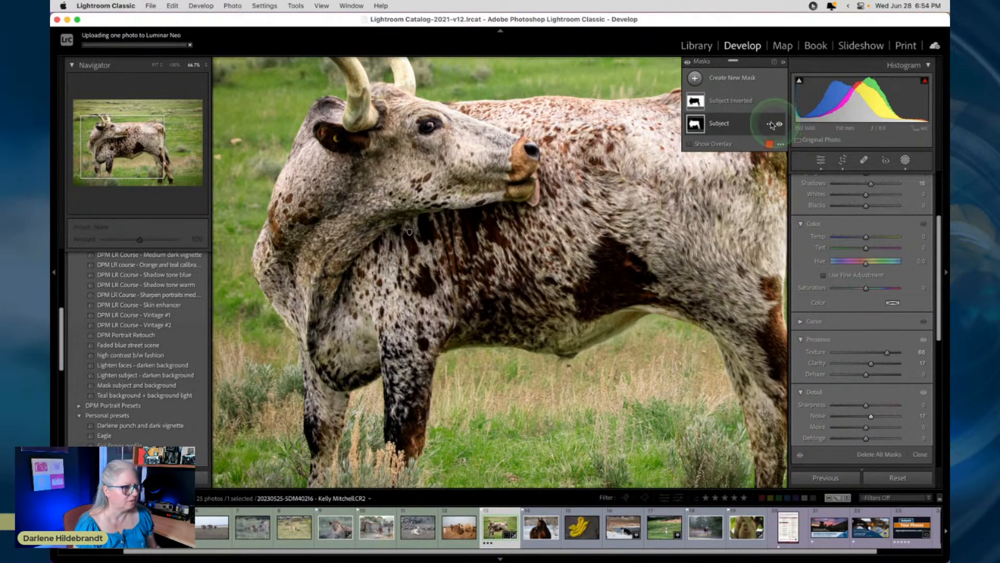
Soften the background through the Subject Inverted mask with Sharpness -80, Texture -76 and Clarity -18.
left_click(750, 102)
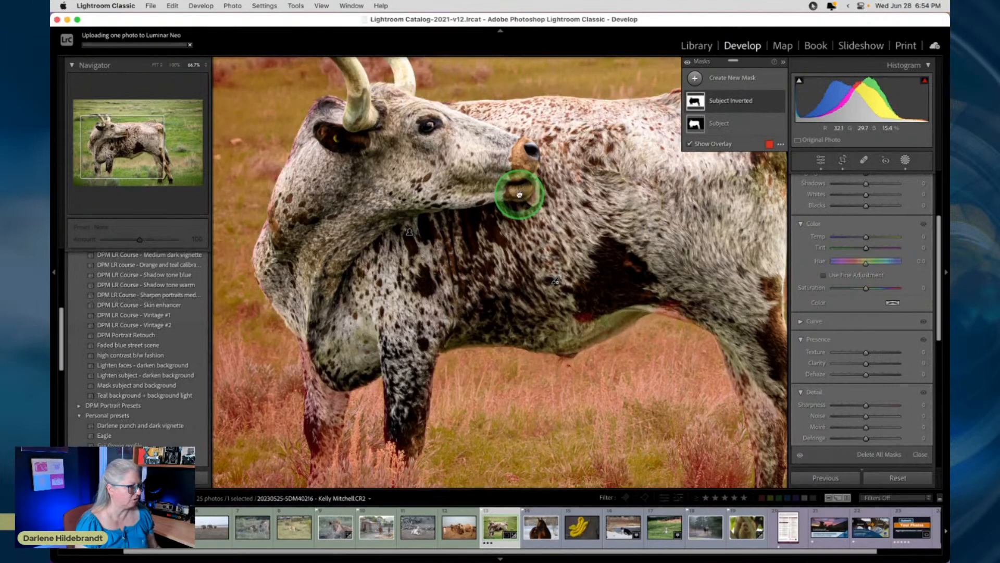
left_click(519, 194)
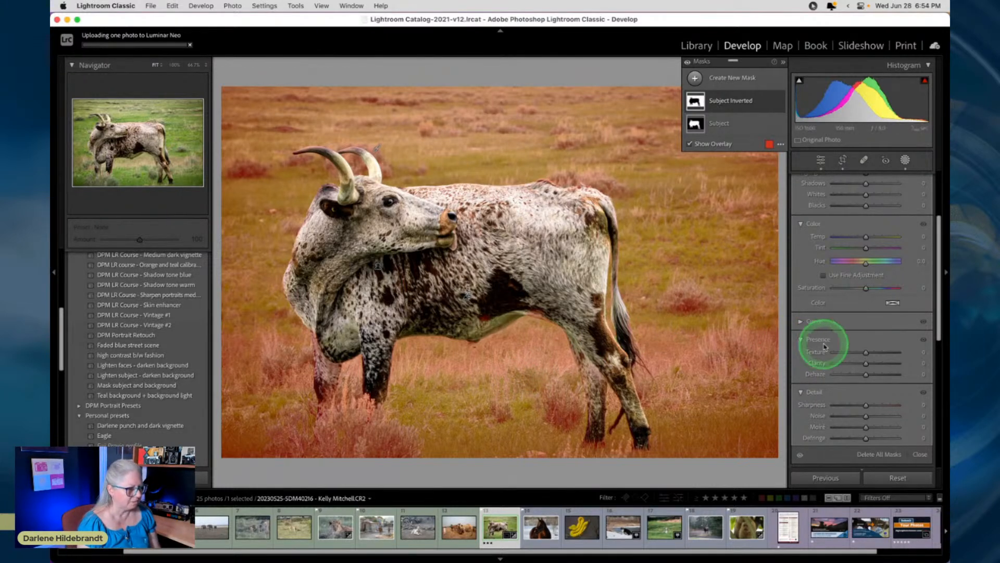
left_click_drag(844, 406, 840, 405)
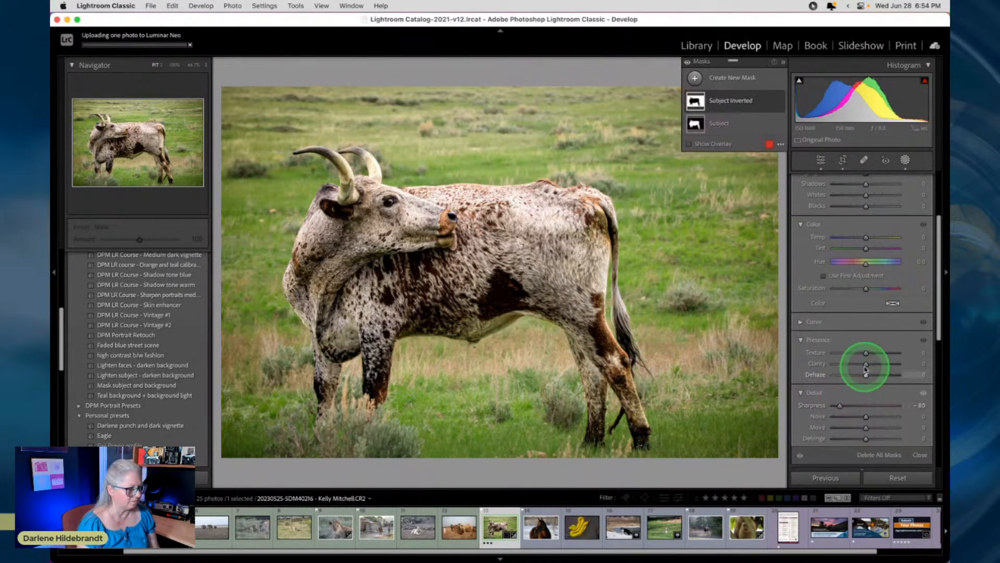
mouse_move(866, 357)
left_mouse_down()
mouse_move(840, 353)
mouse_move(862, 364)
left_mouse_up()
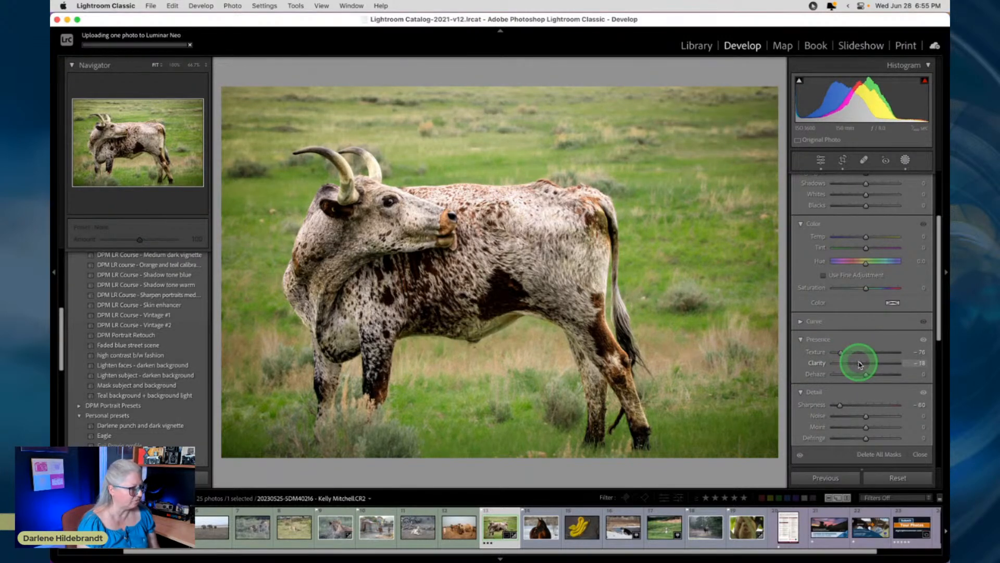
left_click_drag(860, 364, 859, 364)
Darken the Subject Inverted mask's background with Blacks -12 and Exposure -0.35, and check the result around the longhorn's legs.
left_click_drag(865, 206, 861, 206)
scroll(861, 244, "up", 5)
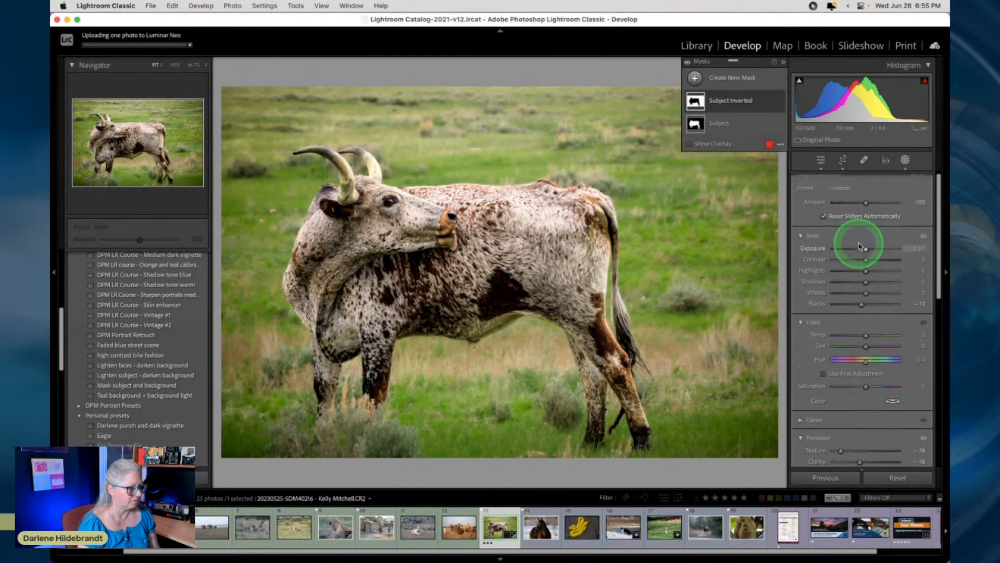
left_click_drag(865, 253, 867, 256)
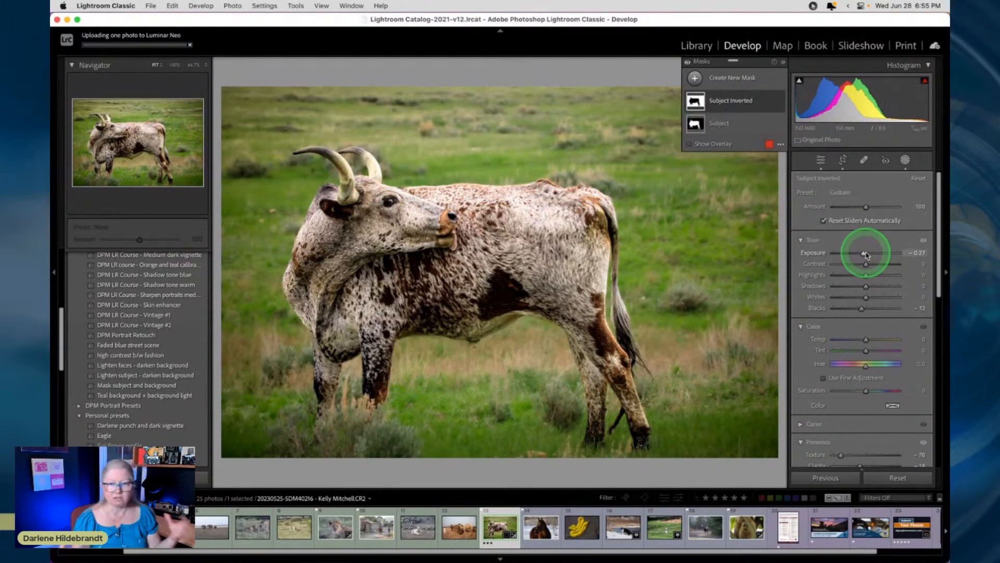
left_click_drag(867, 254, 863, 254)
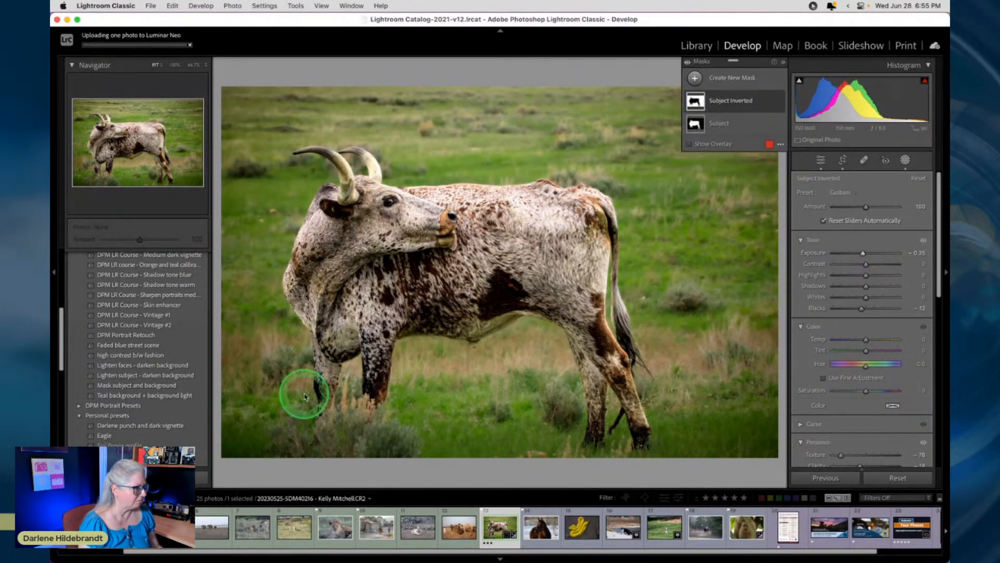
left_click(333, 411)
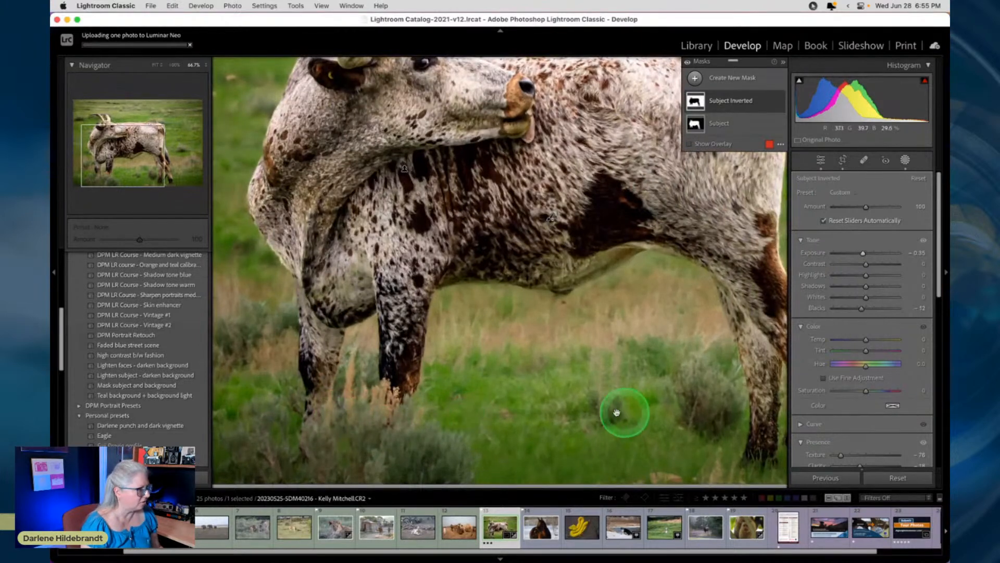
left_click(424, 373)
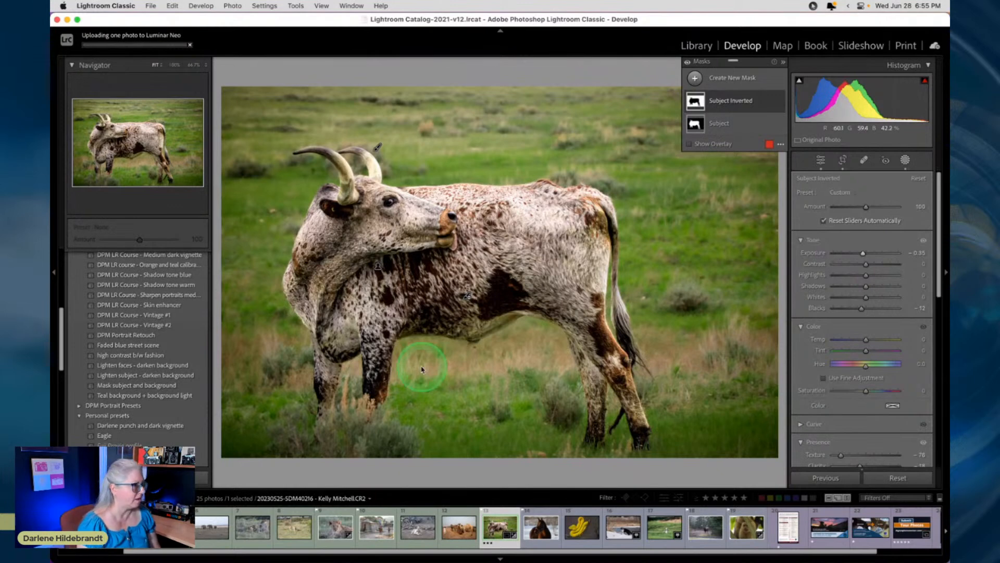
Subtract a linear gradient from the Subject Inverted mask, fading from the foreground grass up to the longhorn's belly.
left_click(755, 110)
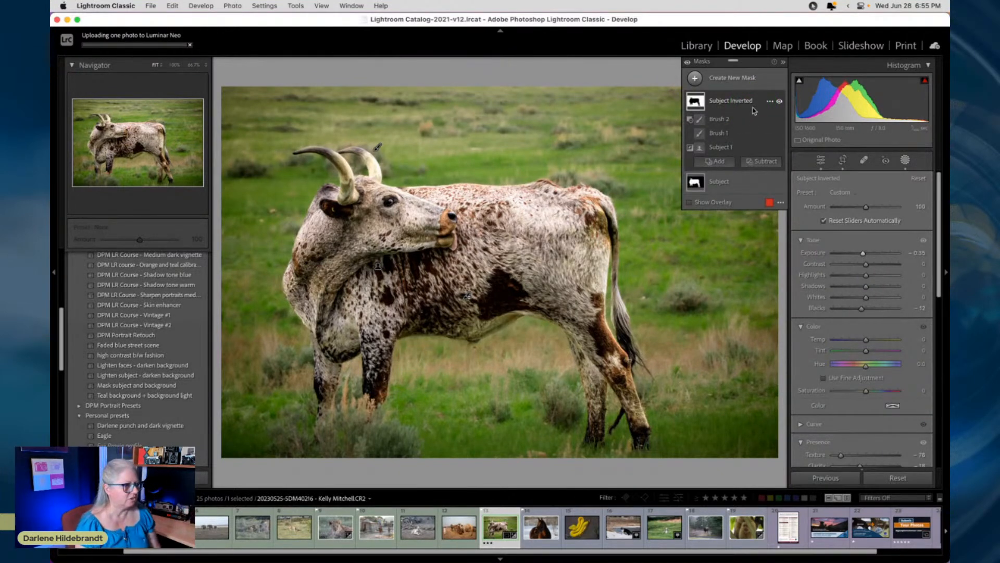
left_click(763, 161)
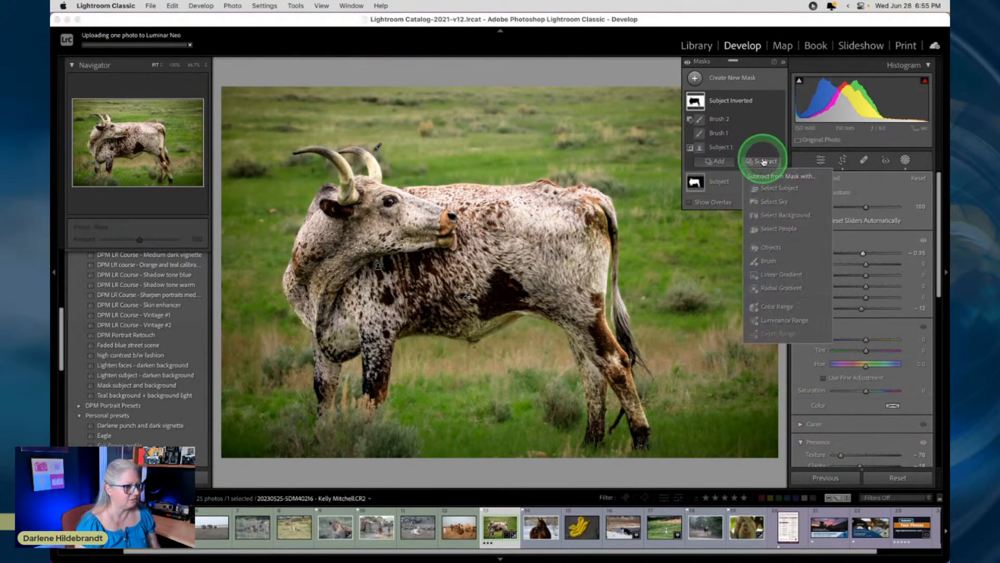
left_click(773, 273)
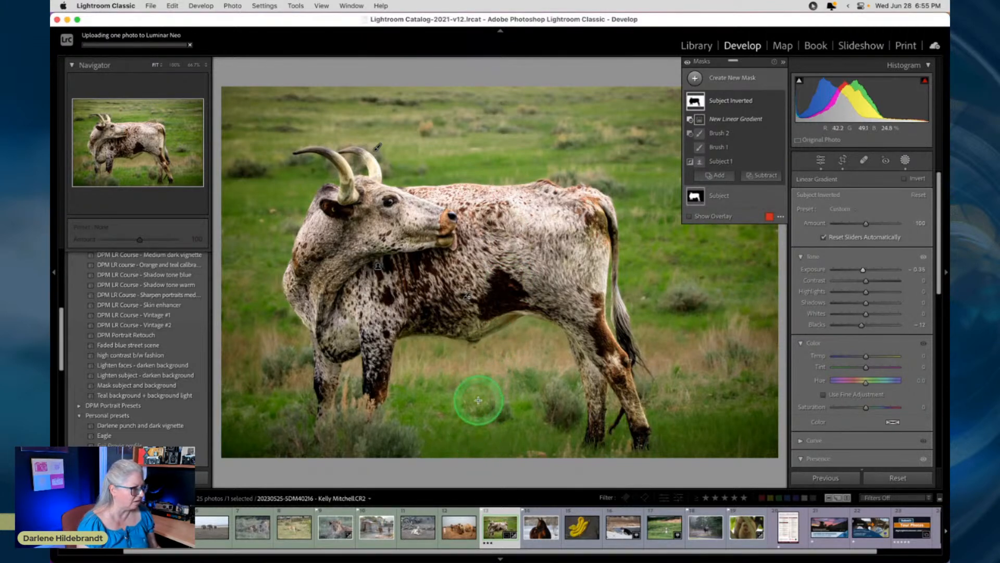
left_click_drag(481, 414, 480, 293)
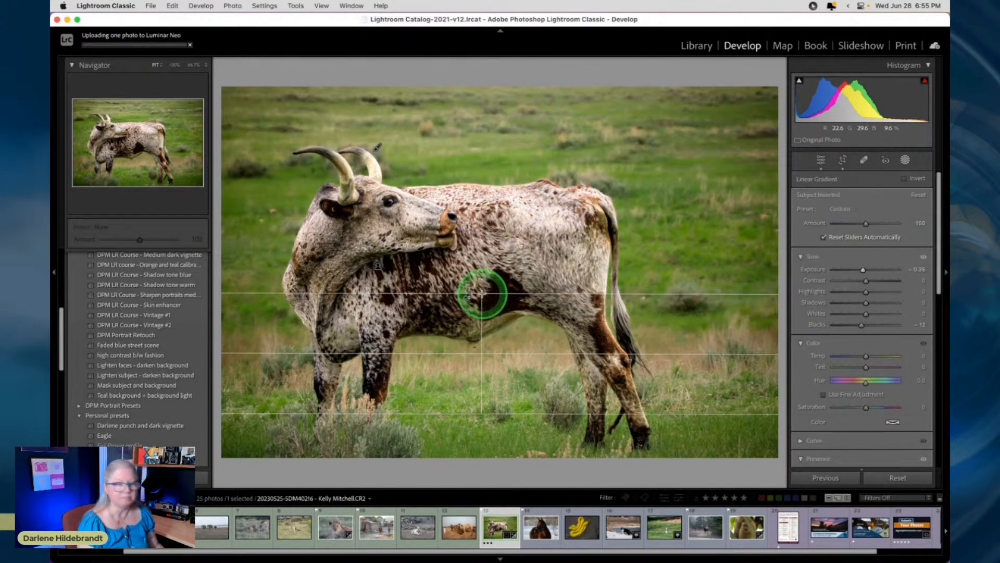
left_click(481, 294)
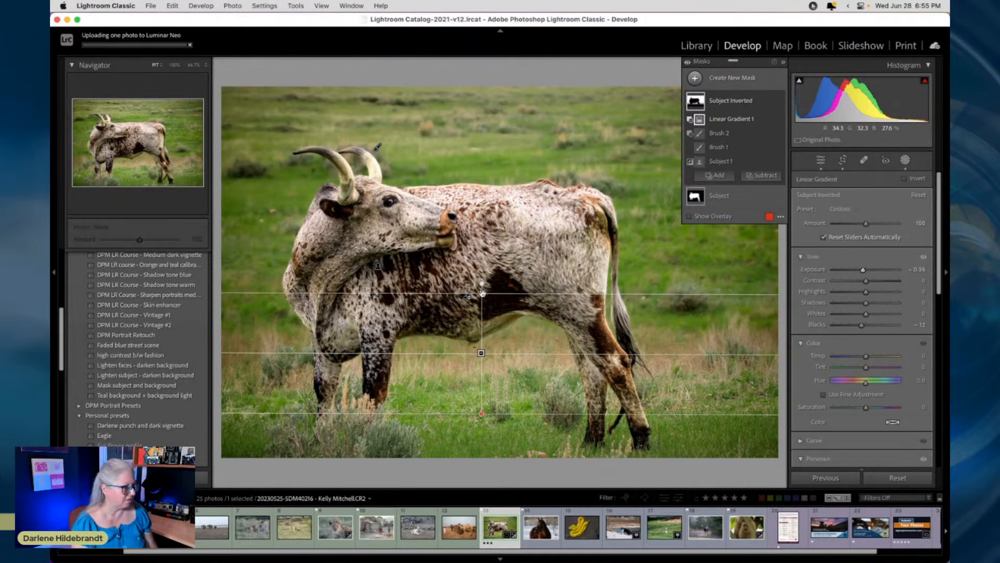
mouse_move(481, 353)
left_mouse_down()
mouse_move(480, 288)
mouse_move(480, 397)
mouse_move(483, 146)
mouse_move(473, 361)
left_mouse_up()
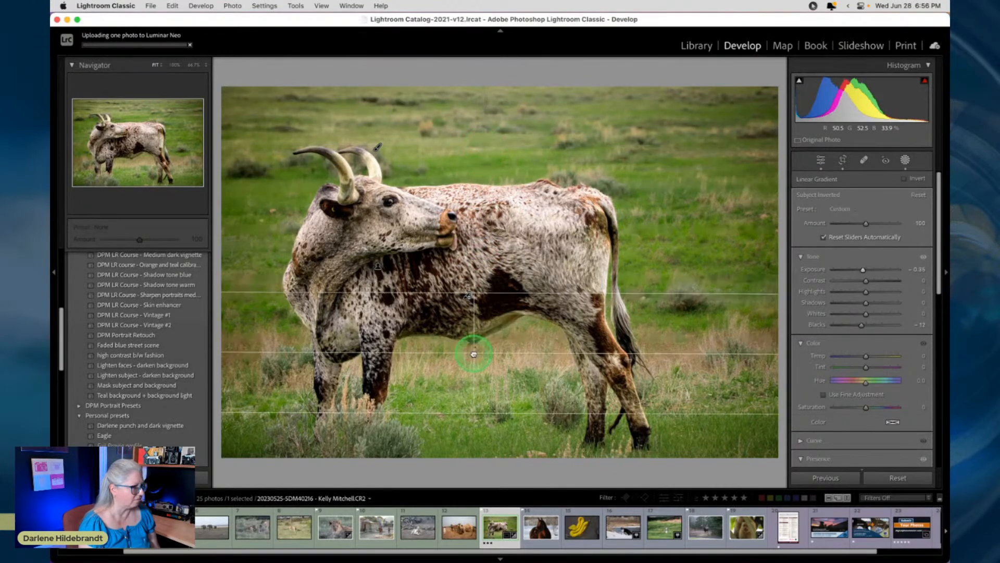
Reposition the subtracted gradient slightly and set the Subject Inverted mask's Exposure to -0.28 and Blacks to -35.
left_click(883, 277)
left_click_drag(863, 269, 860, 270)
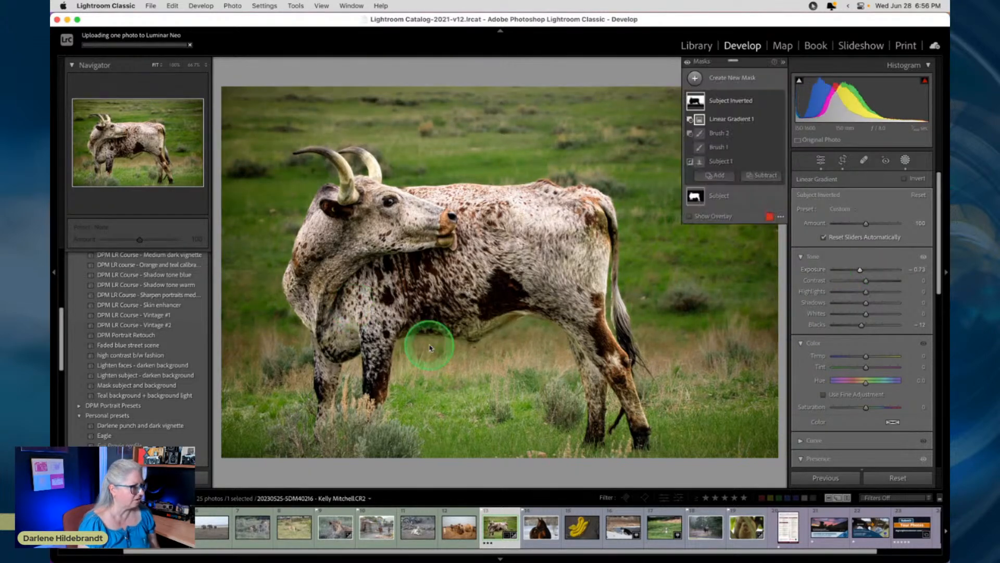
mouse_move(473, 361)
left_mouse_down()
mouse_move(469, 463)
mouse_move(469, 161)
mouse_move(469, 351)
left_mouse_up()
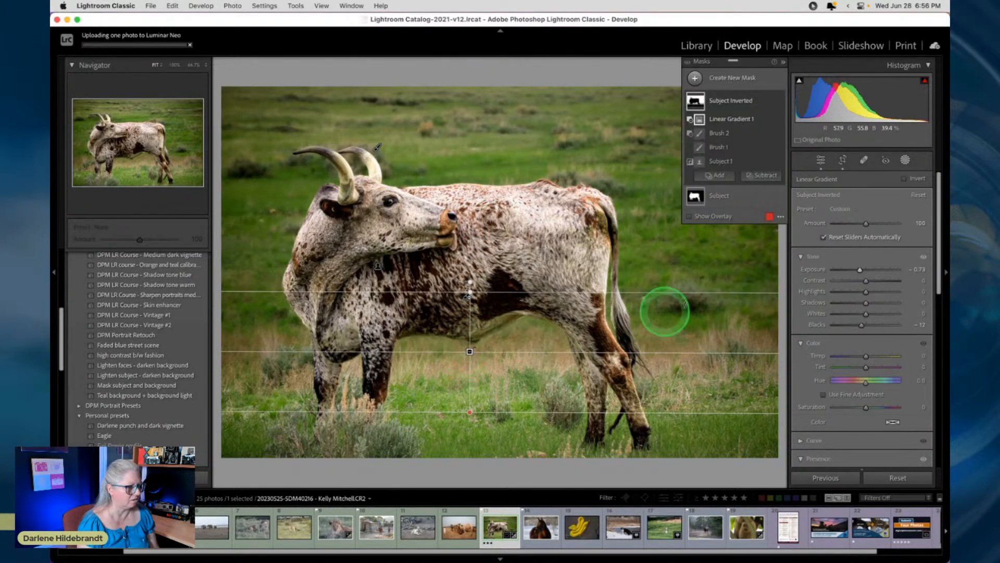
left_click_drag(861, 270, 865, 271)
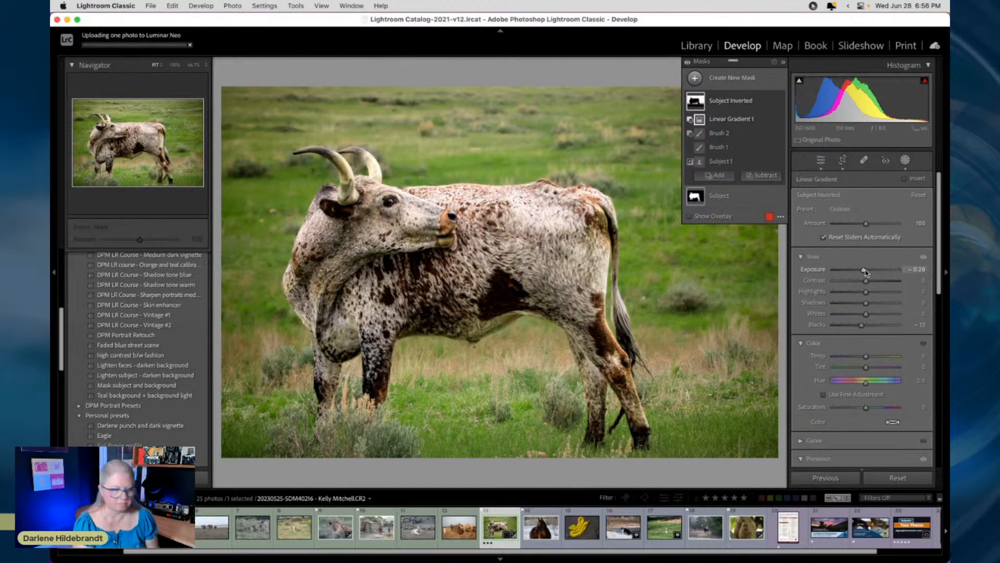
left_click_drag(864, 326, 858, 326)
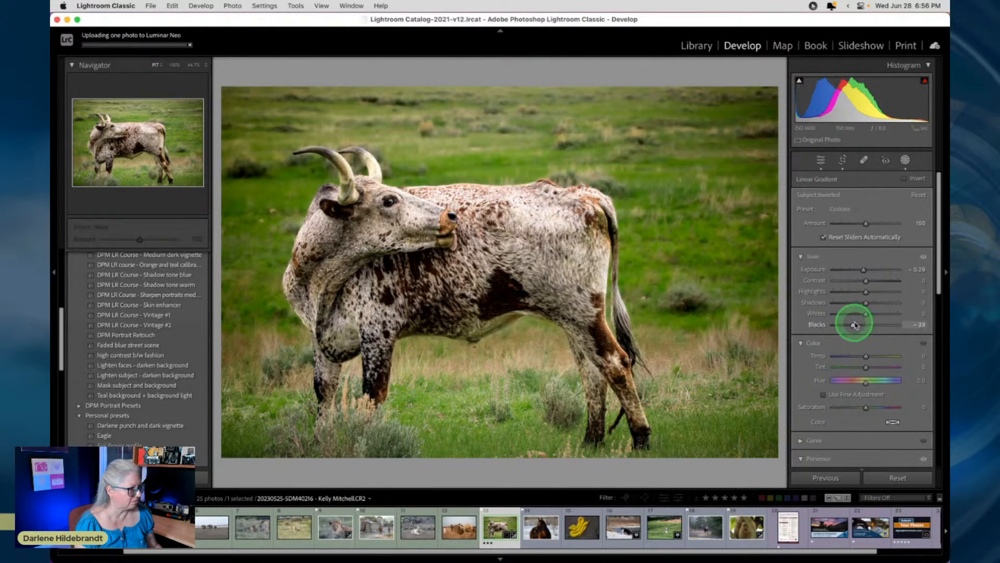
left_click_drag(856, 326, 855, 326)
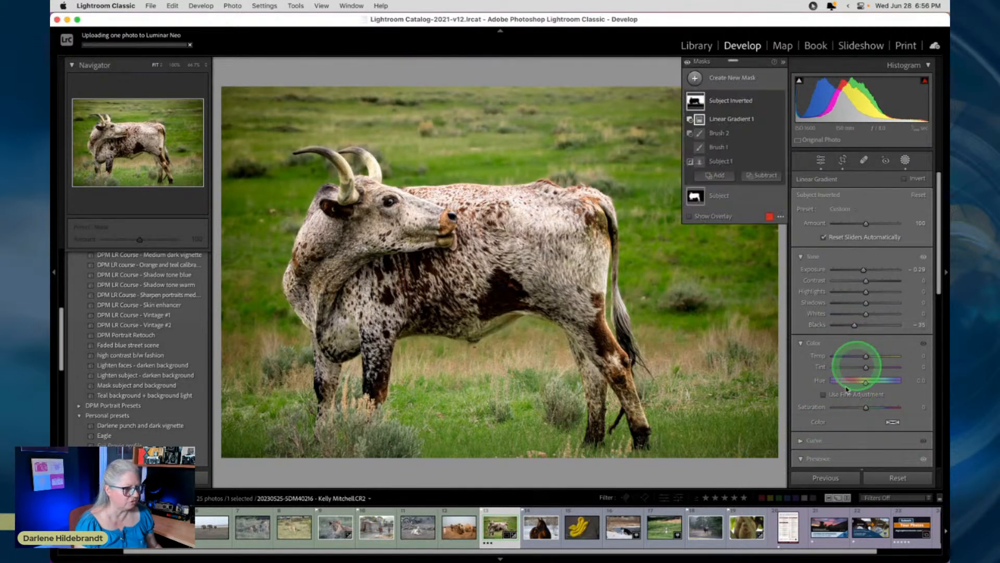
Set the Subject Inverted mask's Saturation to -11 and leave masking.
left_click_drag(865, 407, 867, 409)
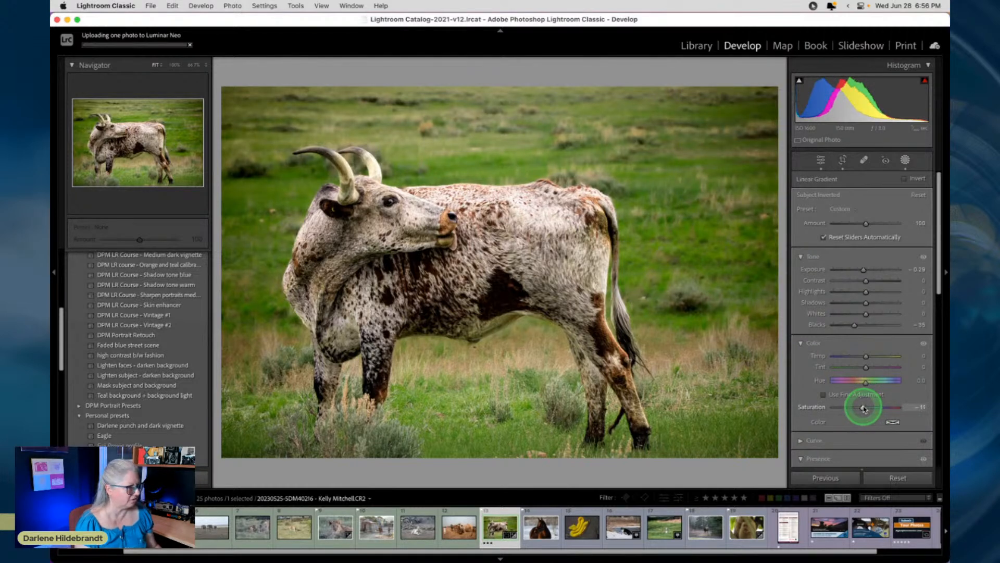
left_click_drag(864, 409, 862, 409)
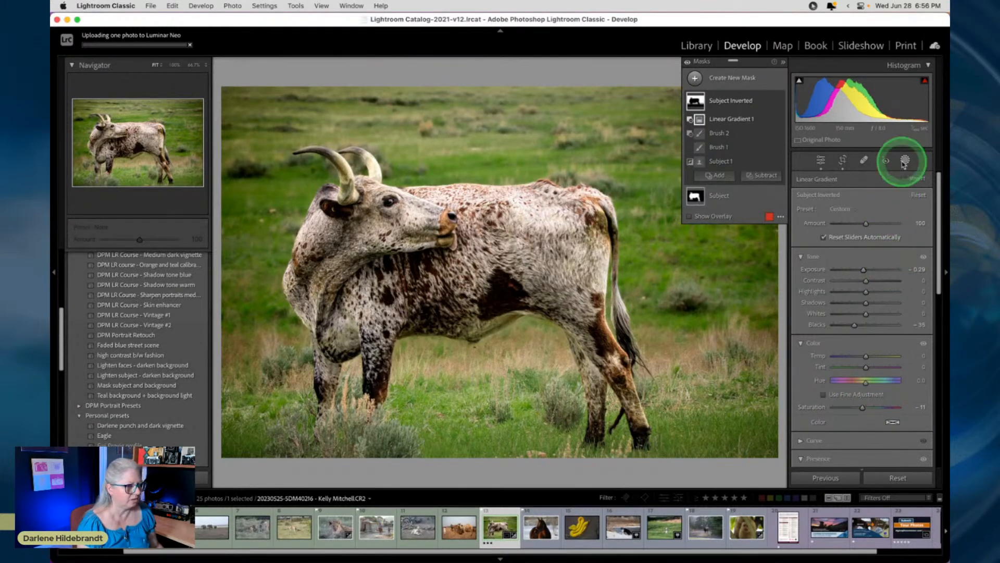
mouse_move(701, 107)
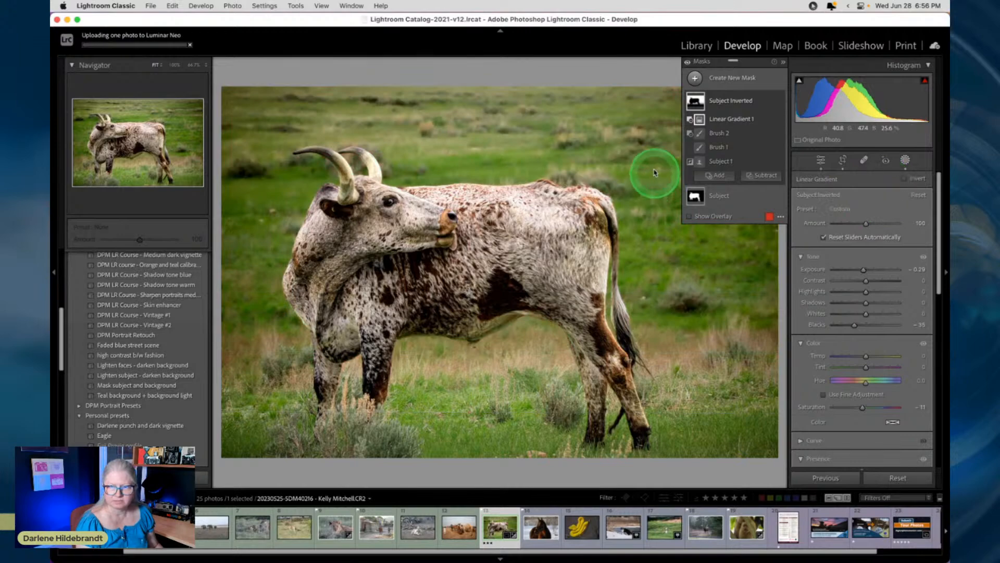
left_click(721, 107)
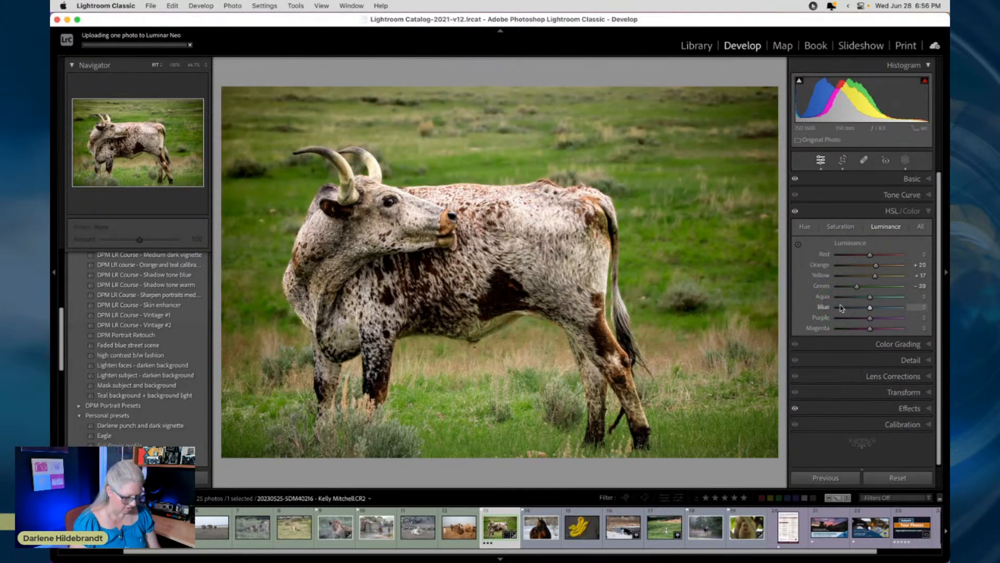
Compare the edited longhorn photo with its original unedited version.
key("backslash")
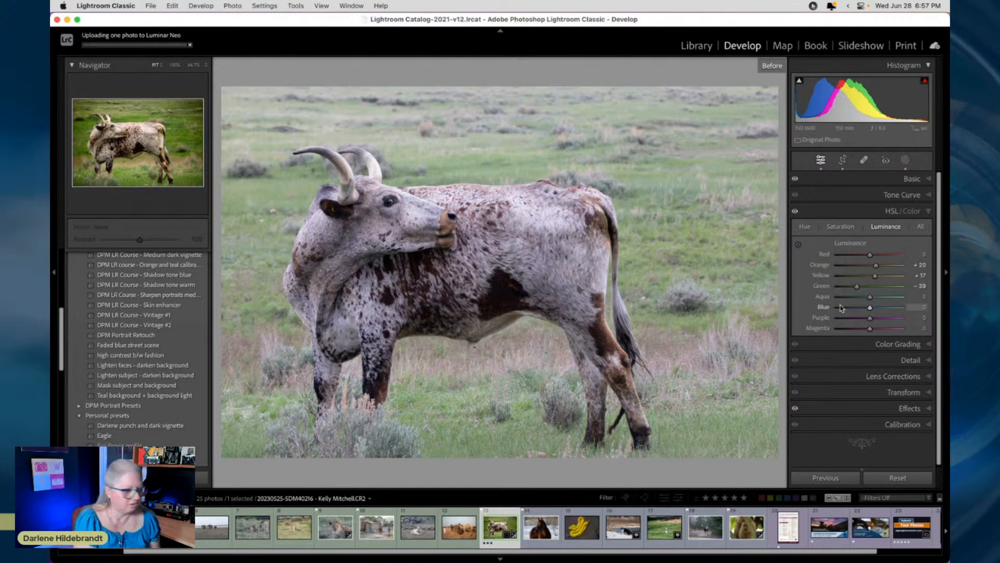
key("backslash")
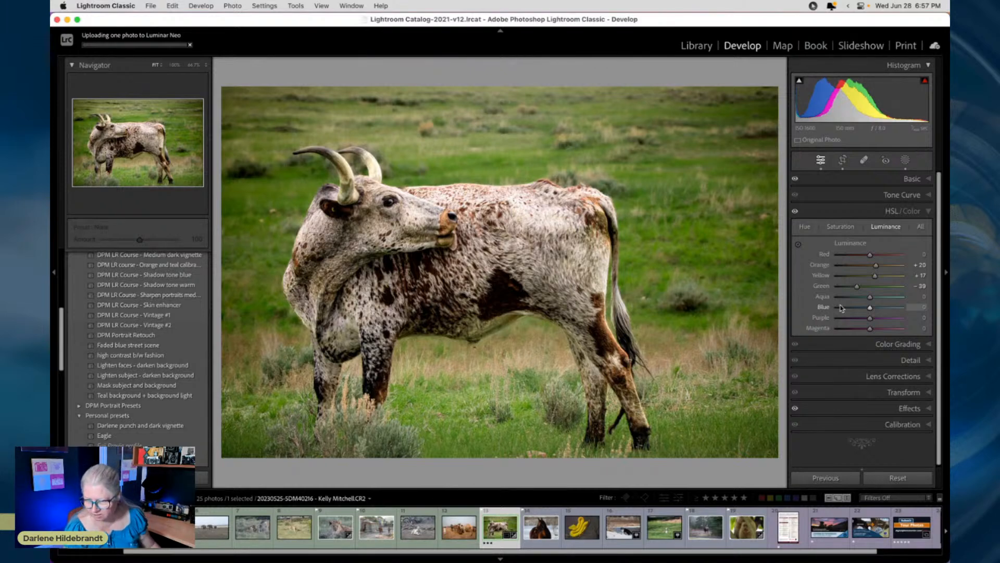
left_click(842, 307)
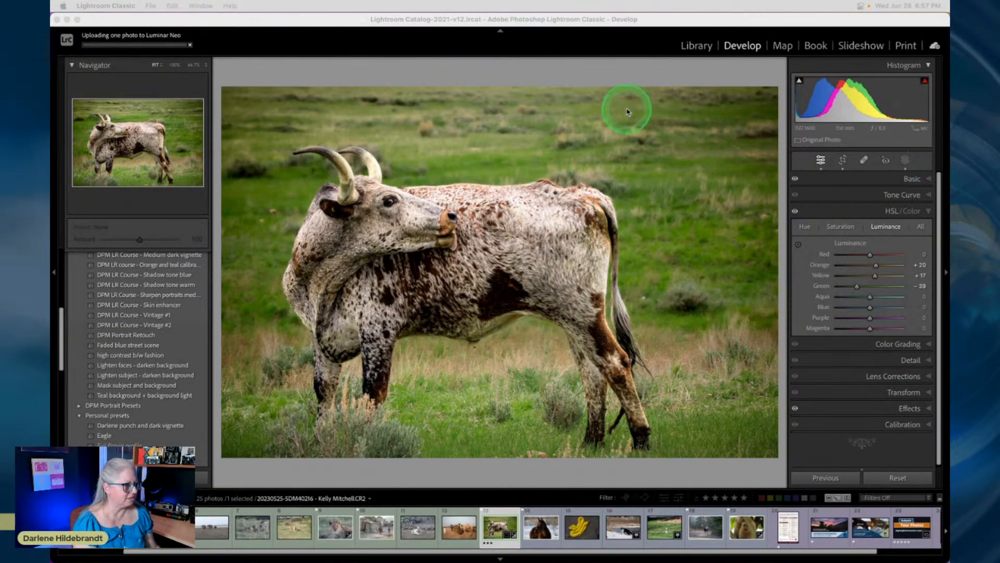
left_click(608, 79)
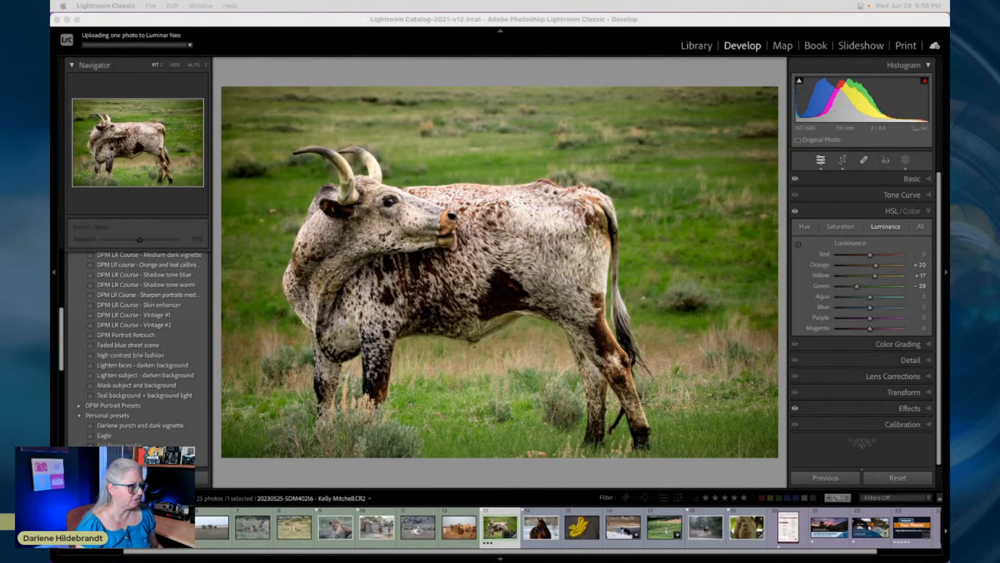
Try a white balance sampled from a neutral spot on the longhorn's face, compare it with the original photo, and undo it.
left_click(898, 210)
left_click(908, 179)
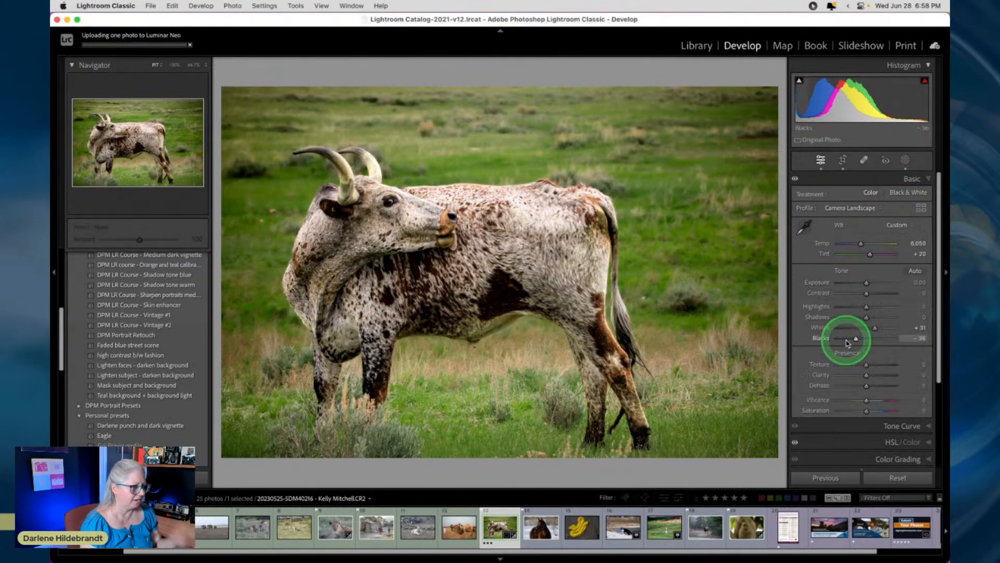
left_click(805, 226)
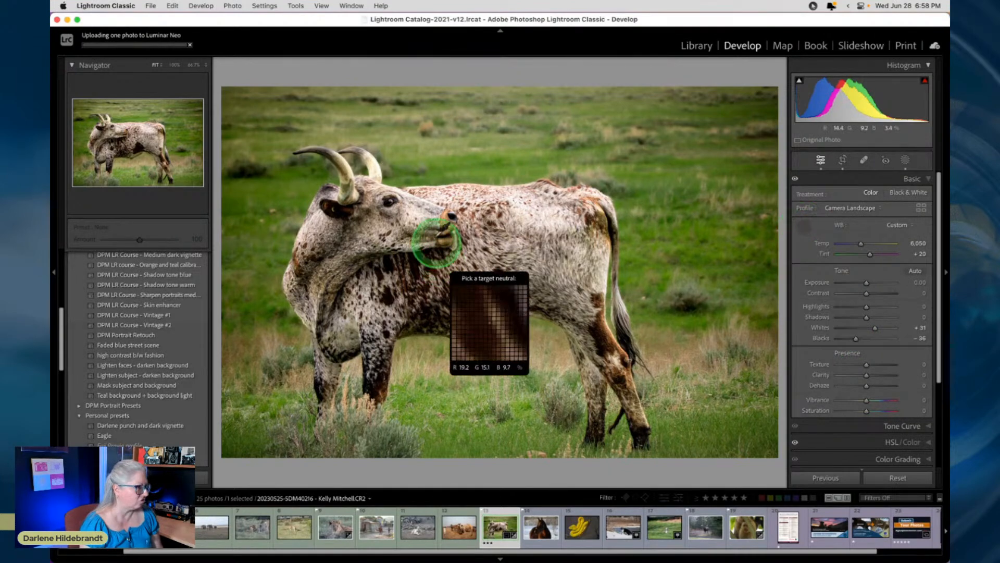
left_click(416, 211)
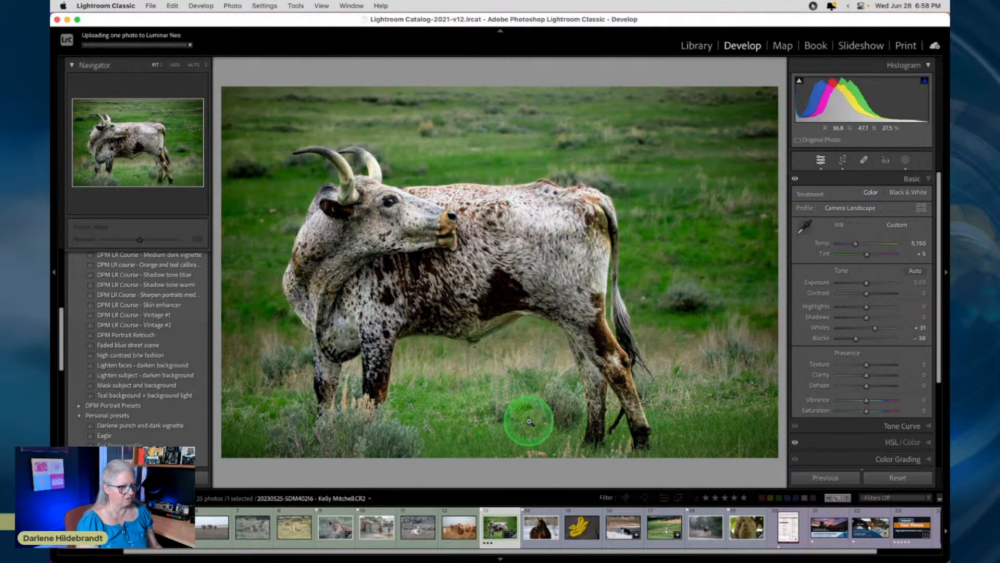
left_click(529, 421)
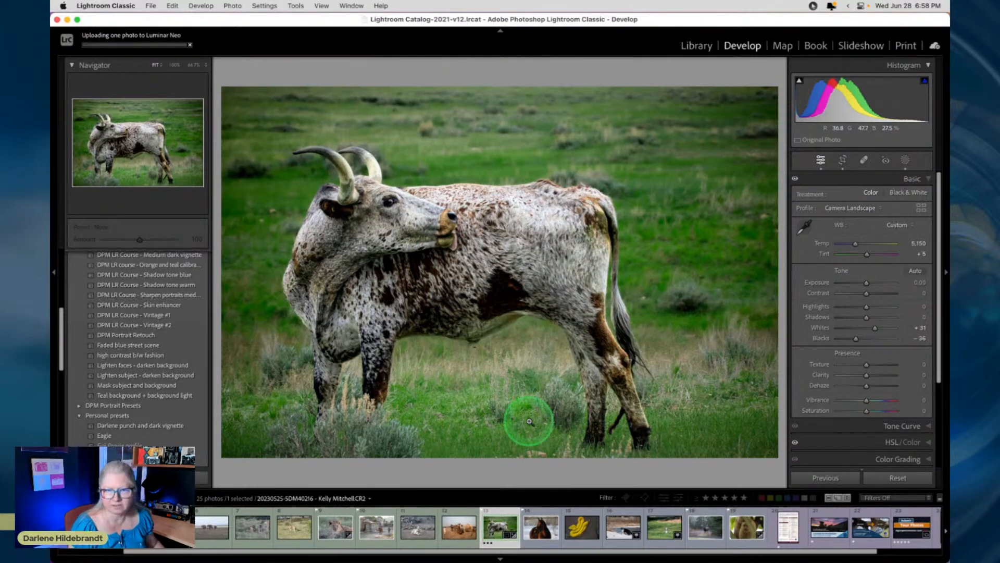
left_click(530, 421)
key("backslash")
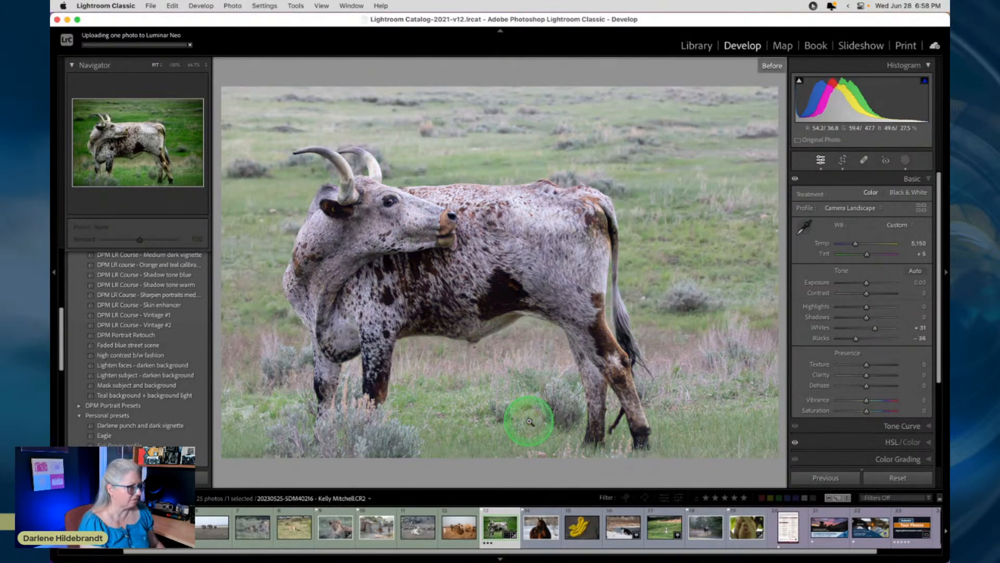
key("backslash")
key("super+z")
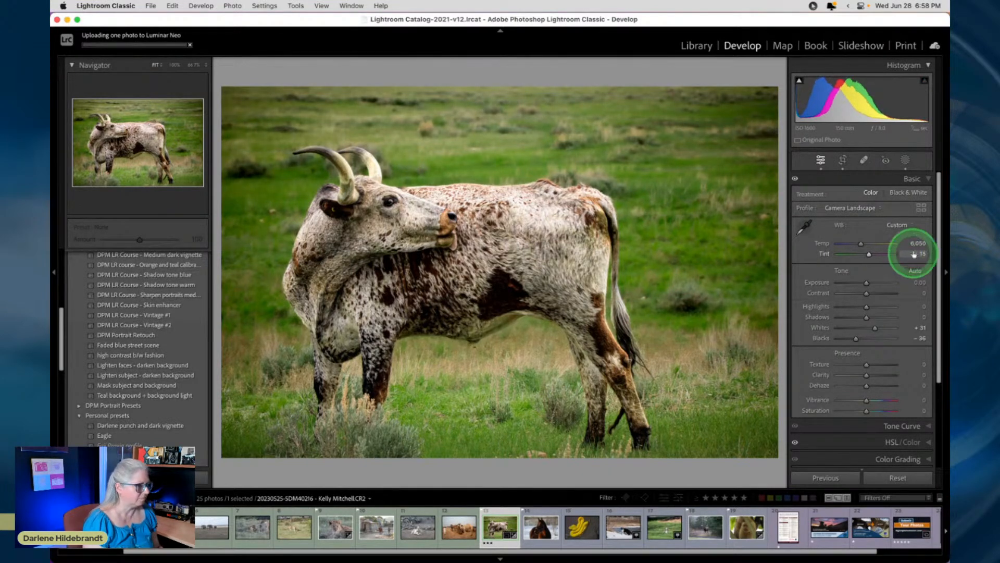
Set the longhorn photo's Basic adjustments to Tint +15, Temp 6,379 and Saturation -8.
left_click_drag(912, 244, 914, 243)
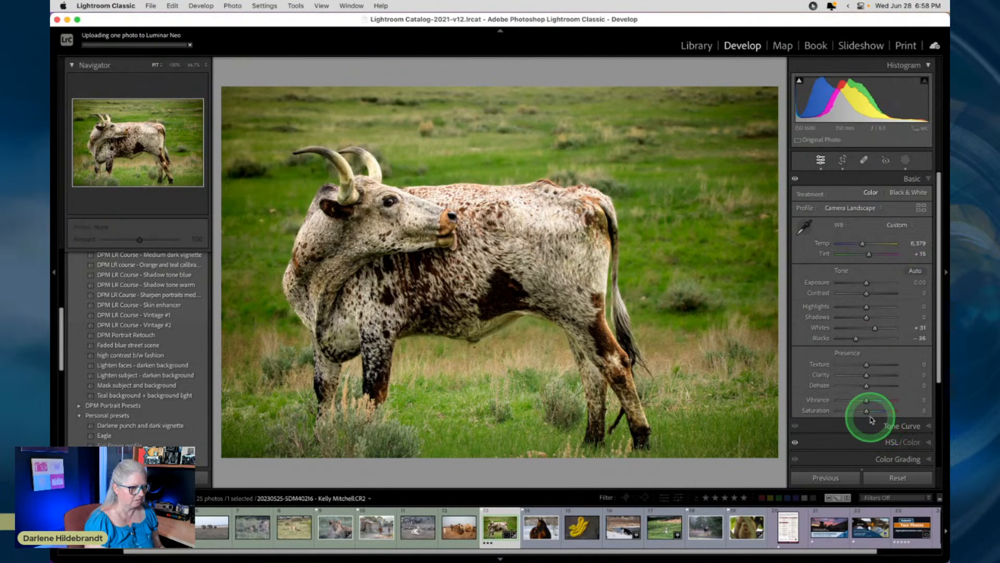
left_click_drag(869, 414, 865, 414)
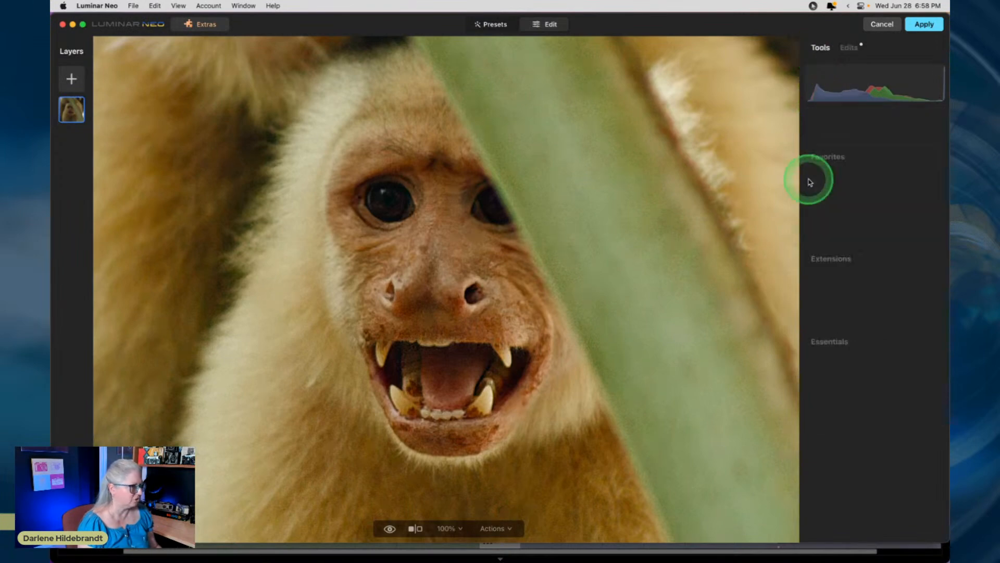
Switch to Luminar Neo, compare the monkey's face before and after the edits, and view the whole photo.
key("backslash")
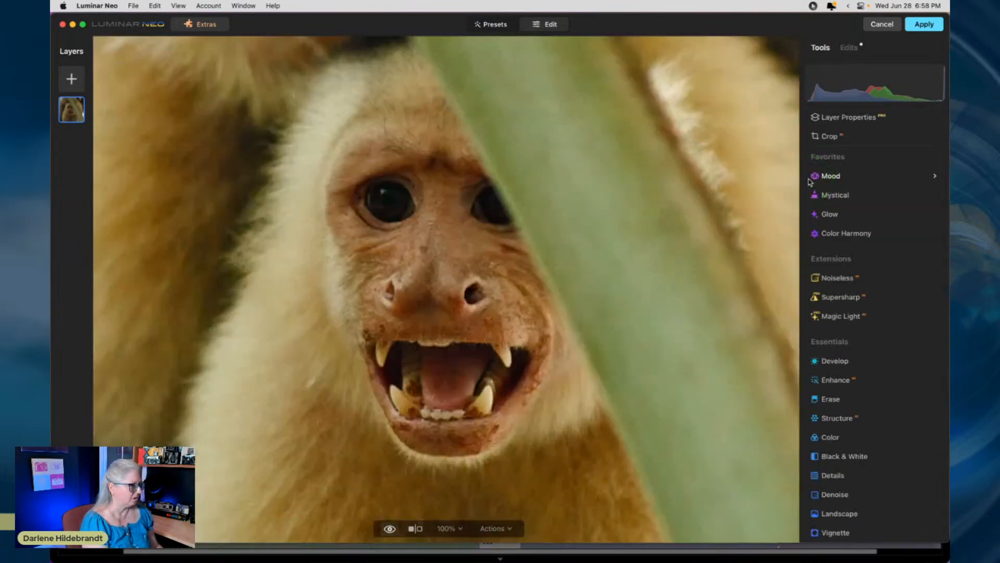
key("backslash")
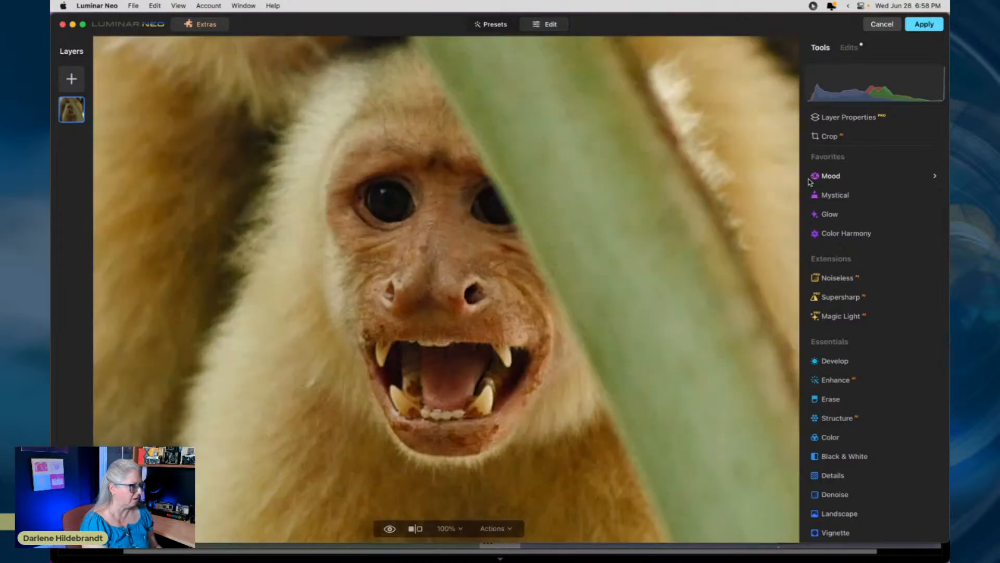
key("backslash")
key("super+0")
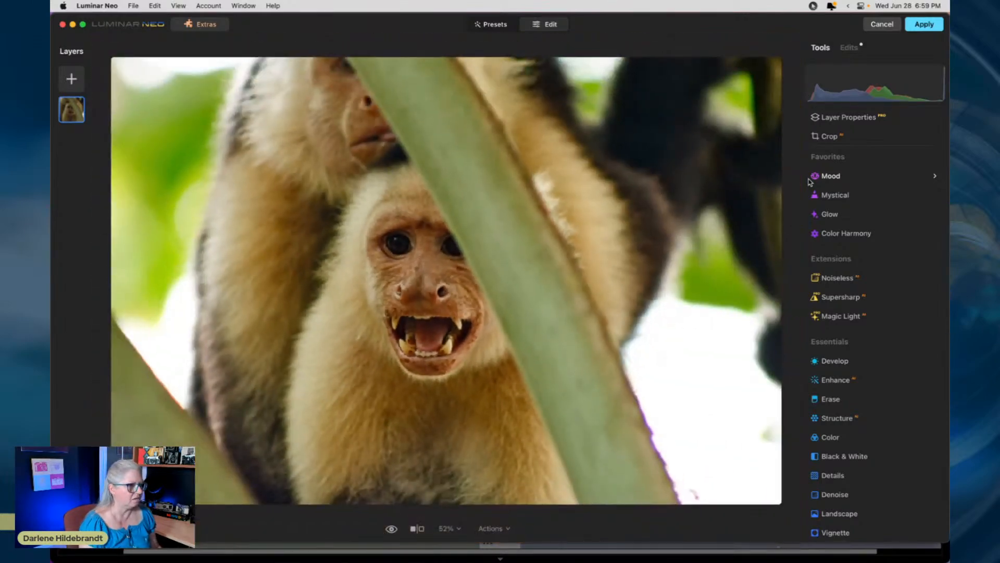
Review the edits applied to the monkey photo, and cancel all changes to quit Luminar Neo's plugin mode.
left_click(850, 47)
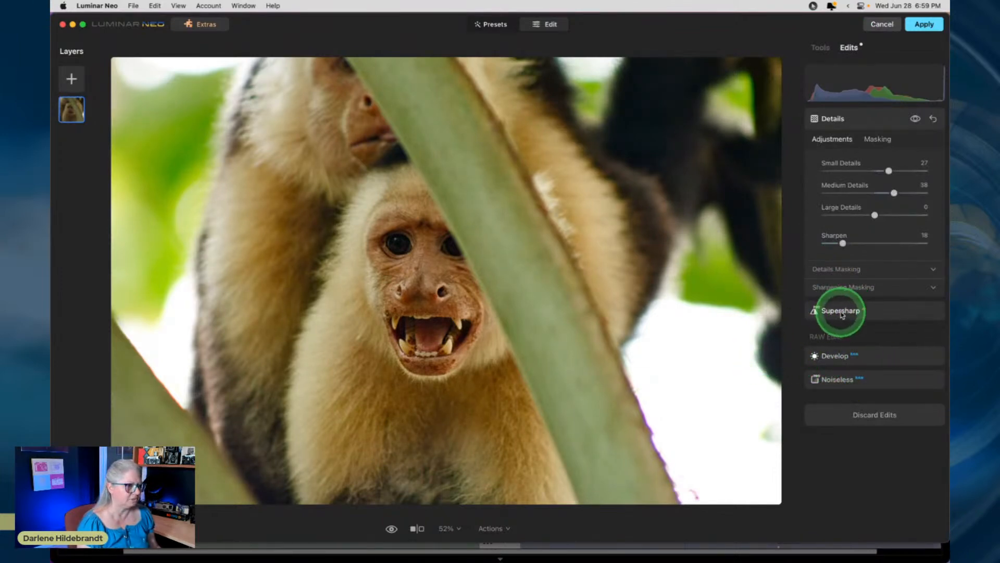
left_click(821, 47)
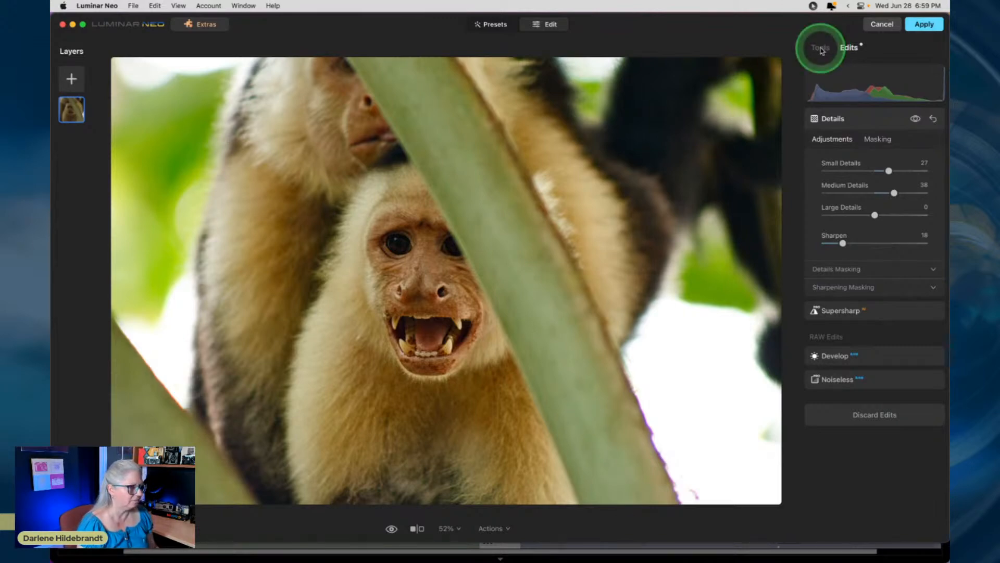
left_click(879, 24)
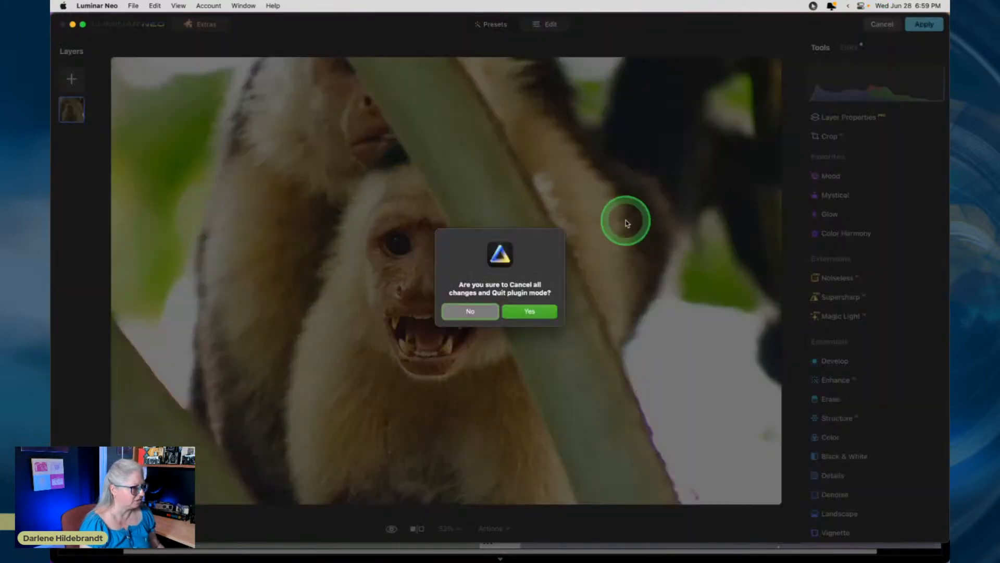
left_click(539, 311)
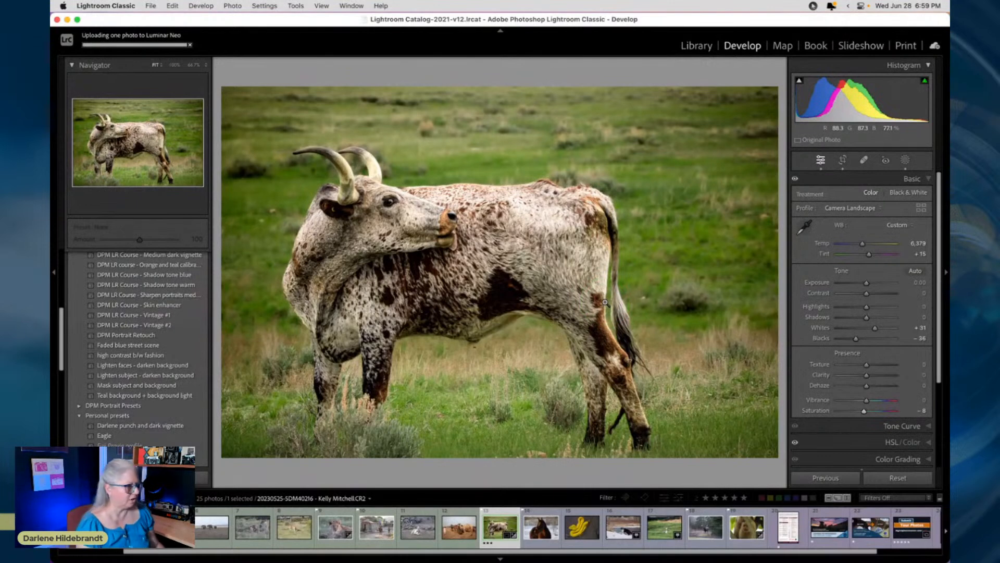
Examine which external editors are available for the longhorn photo in Lightroom Classic, without choosing one.
right_click(465, 215)
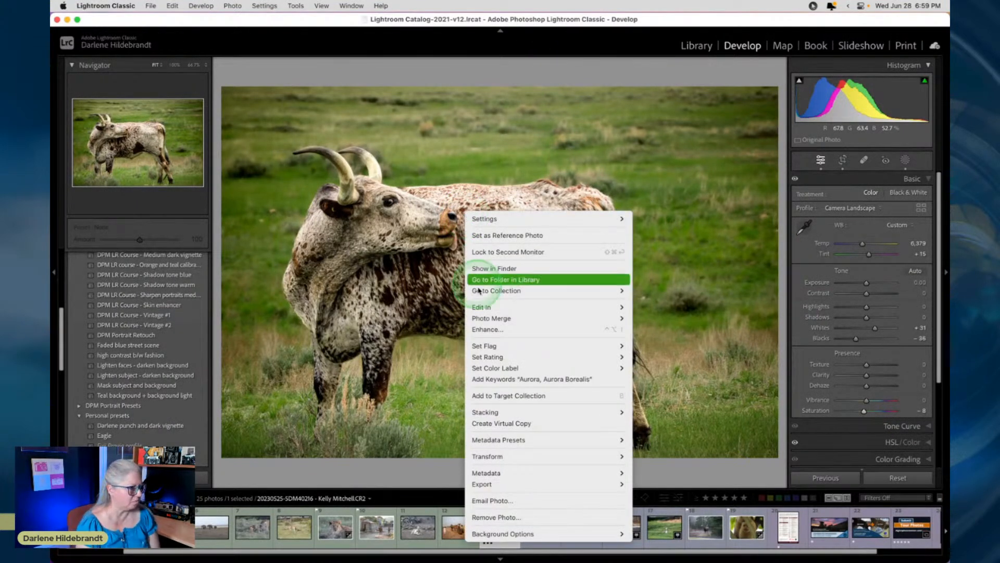
left_click(496, 307)
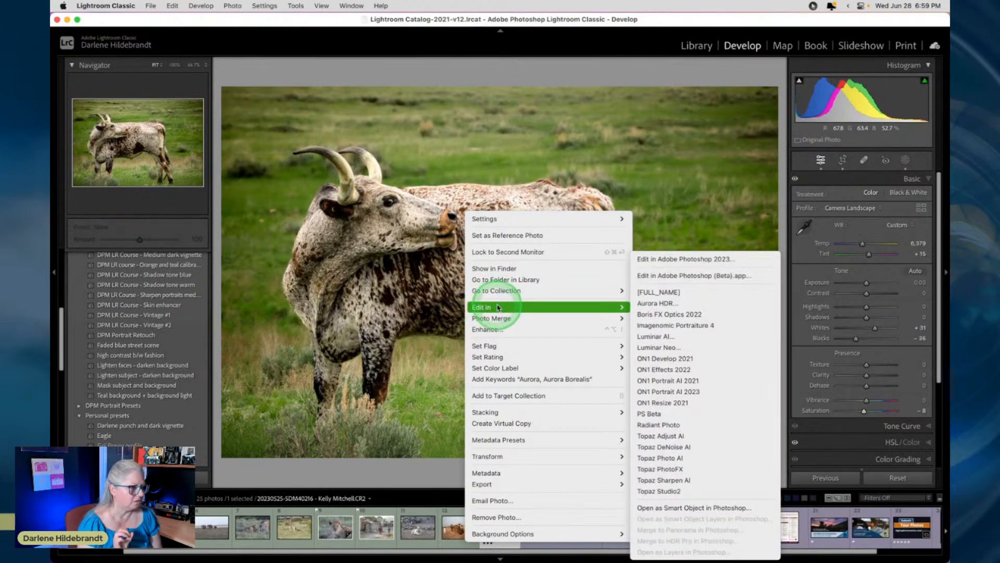
left_click(577, 307)
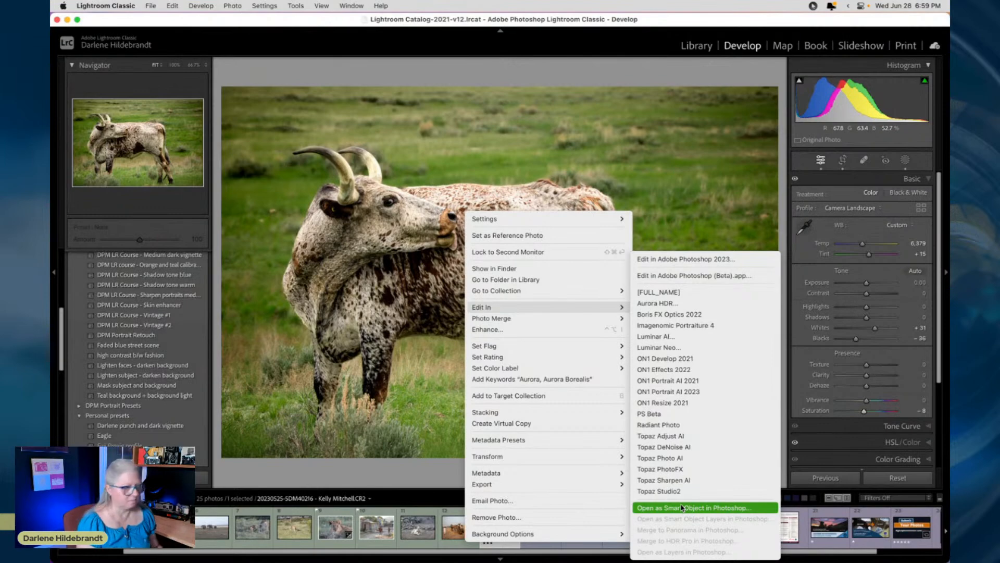
left_click(344, 65)
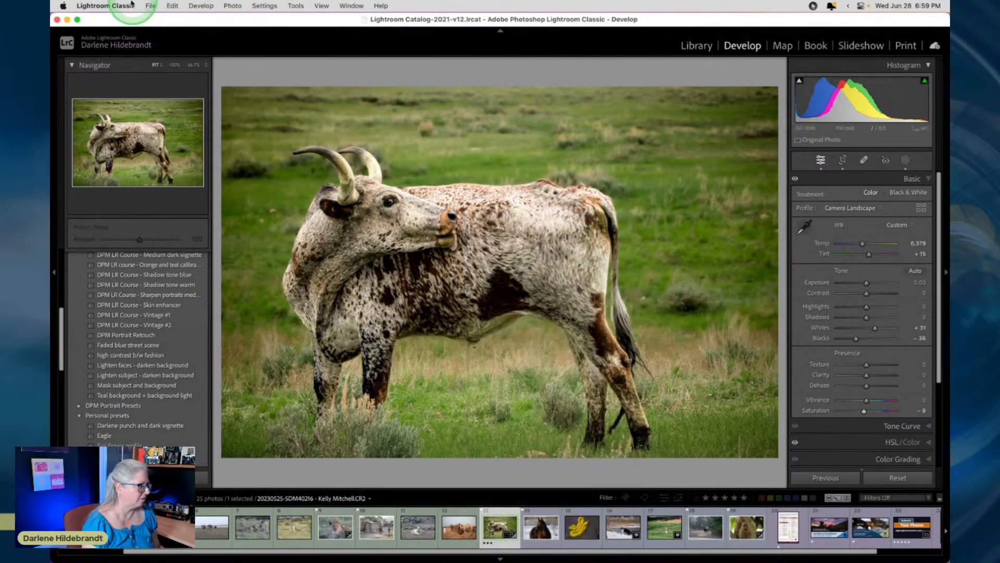
Set the Photoshop version to Adobe Photoshop (Beta) in the External Editing preferences and close the preferences.
left_click(134, 6)
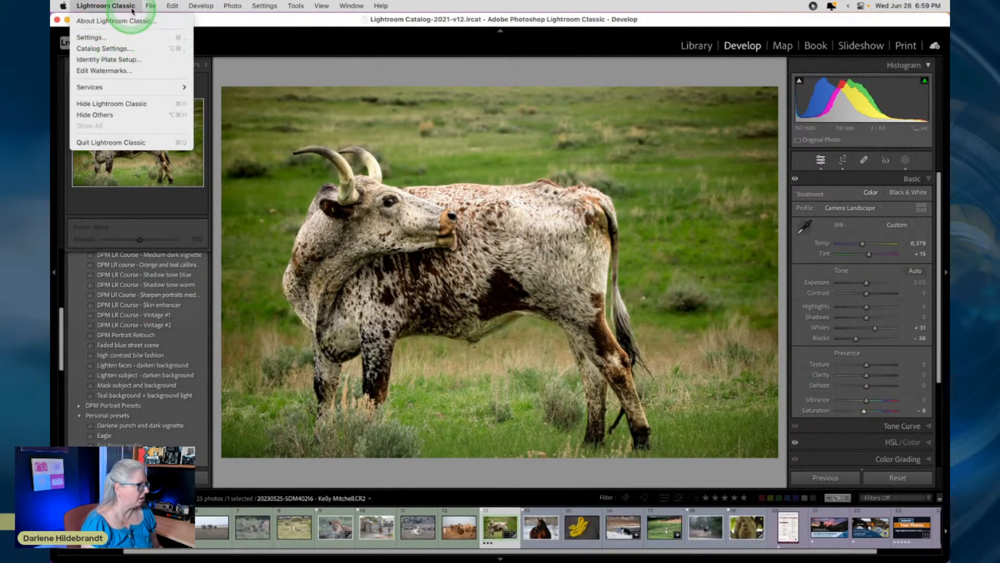
left_click(494, 394)
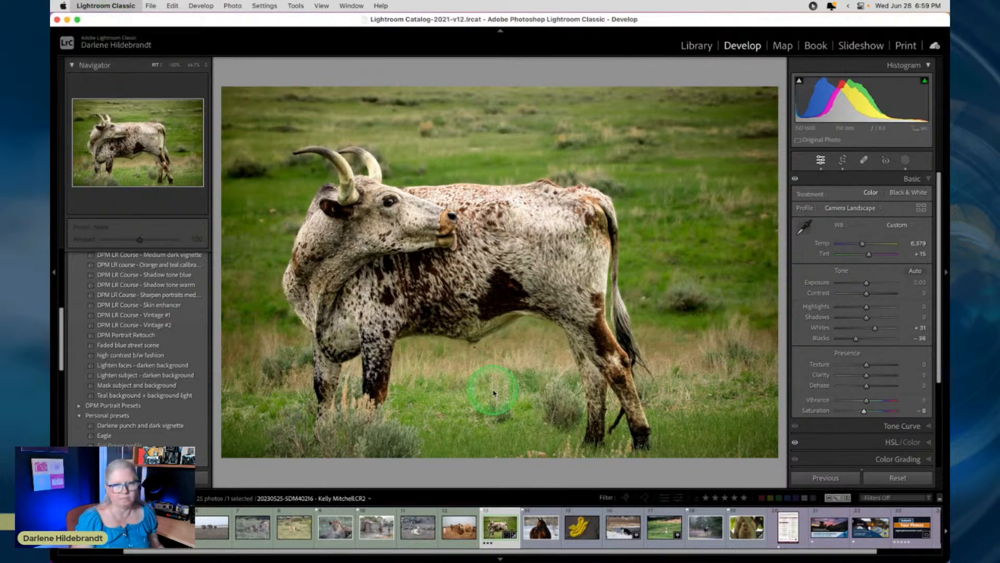
key("super+comma")
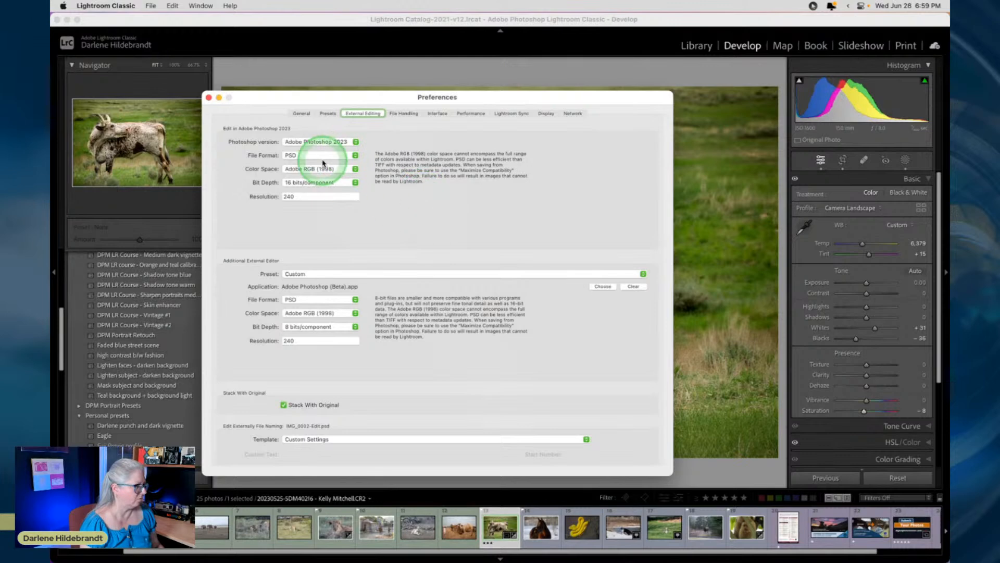
left_click(319, 141)
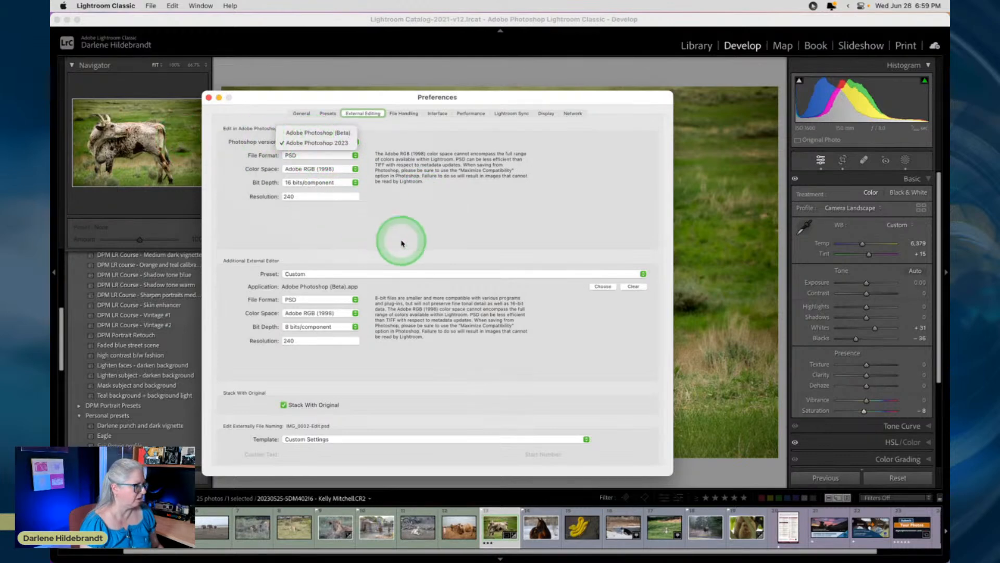
left_click(425, 219)
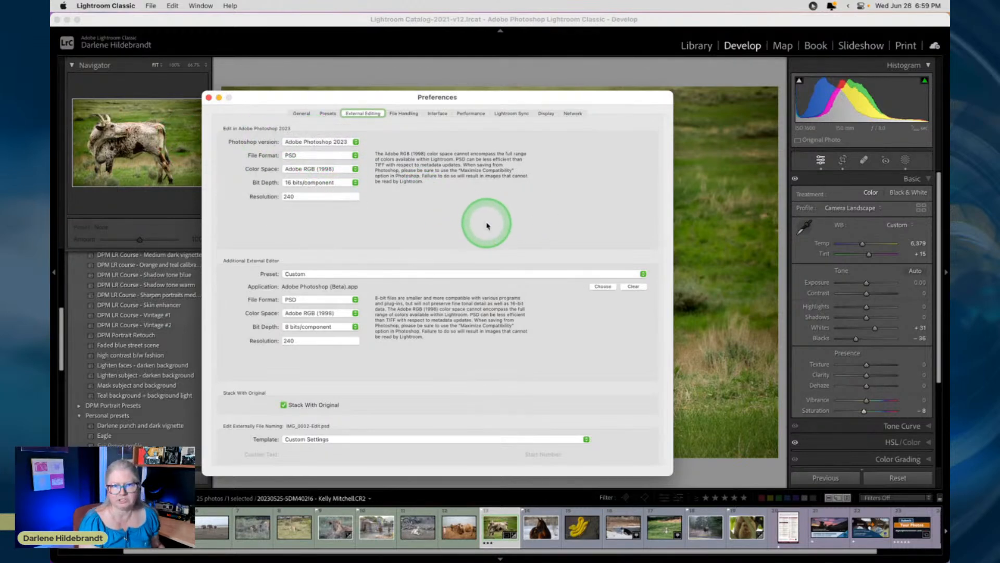
left_click(322, 142)
left_click(318, 132)
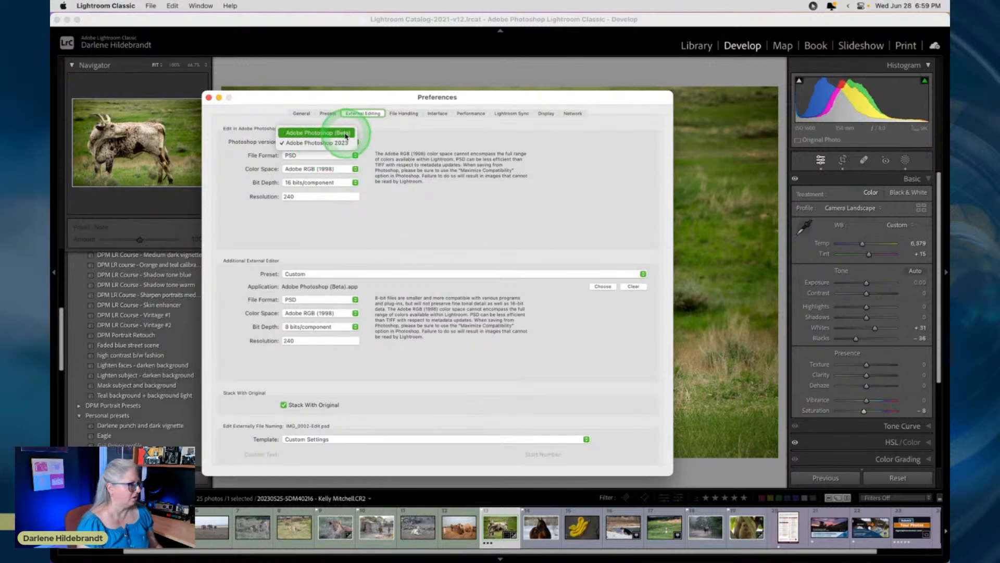
left_click(480, 223)
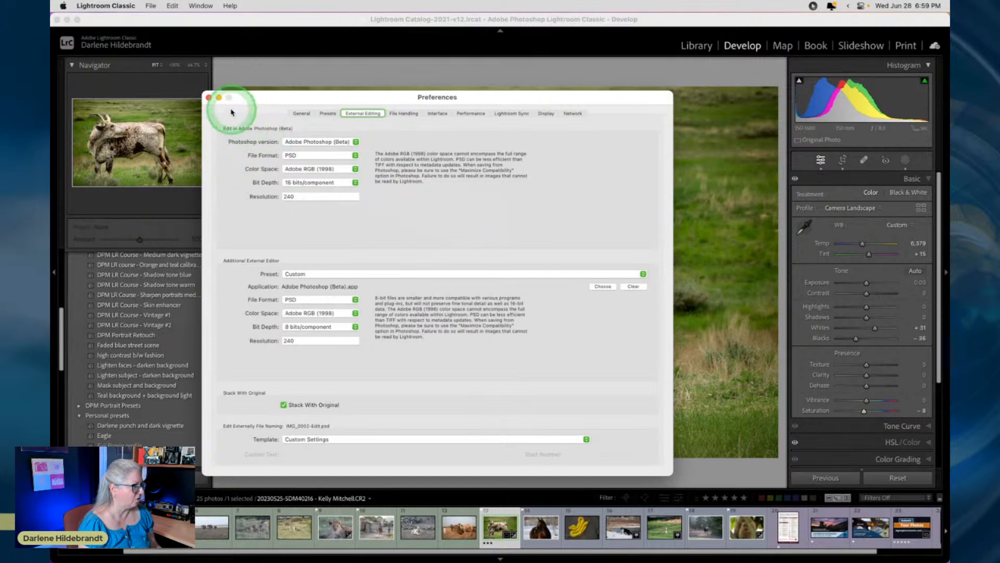
left_click(209, 98)
Open the longhorn photo from Lightroom Classic as a smart object in Photoshop (Beta).
right_click(485, 180)
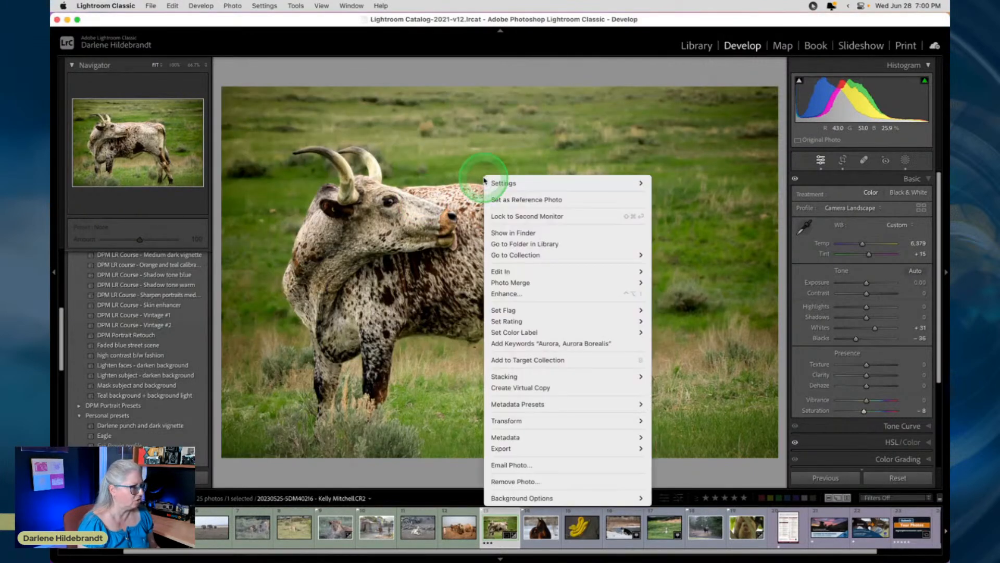
mouse_move(501, 271)
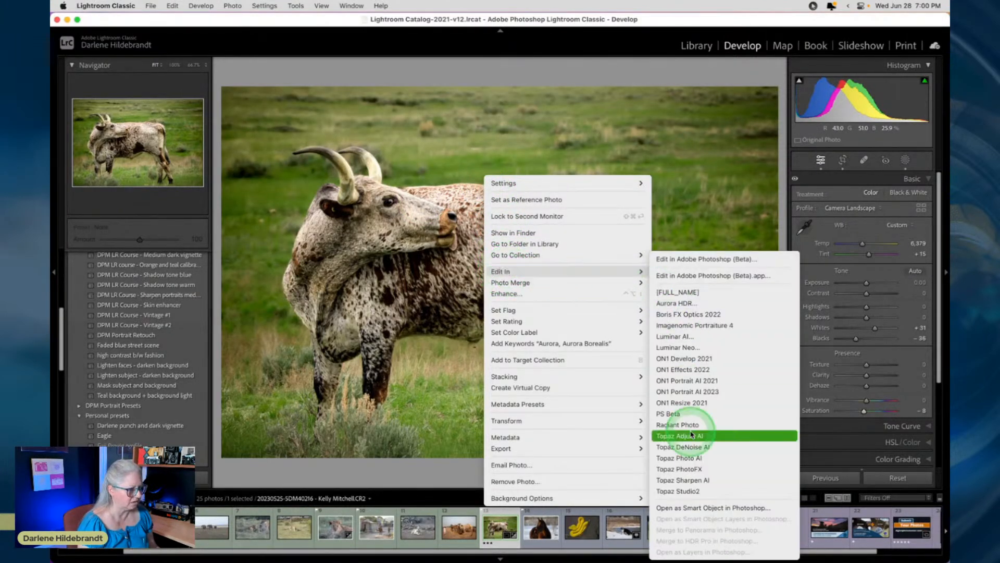
left_click(707, 508)
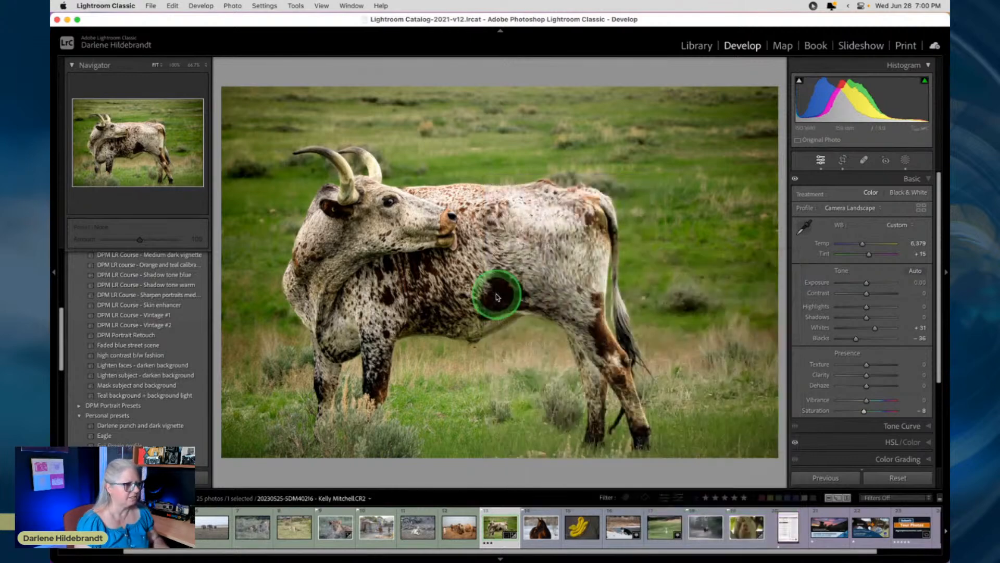
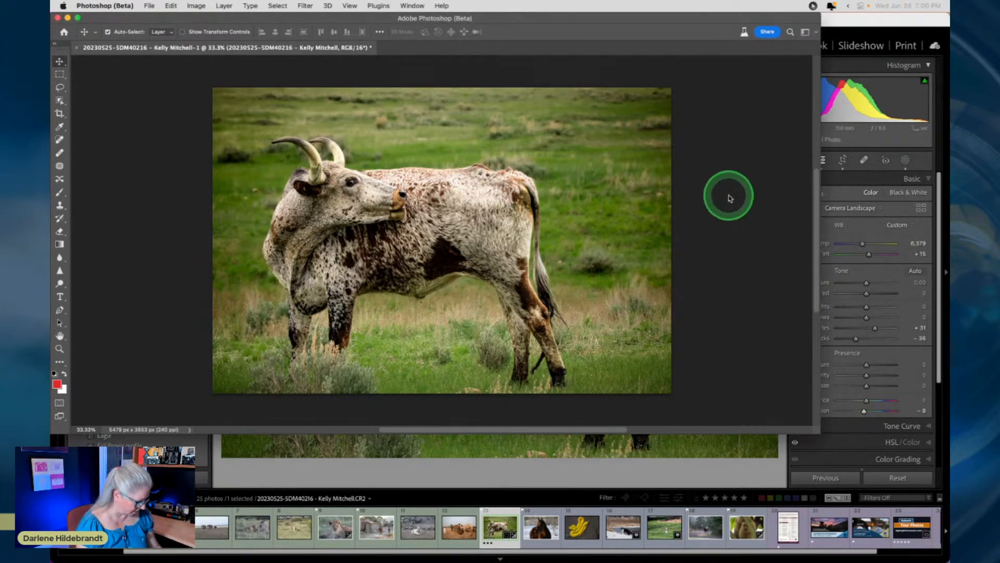
Arrange a full-screen workspace with the update notice dismissed, the contextual task bar moved below the photo and the Layers panel in view.
key("f")
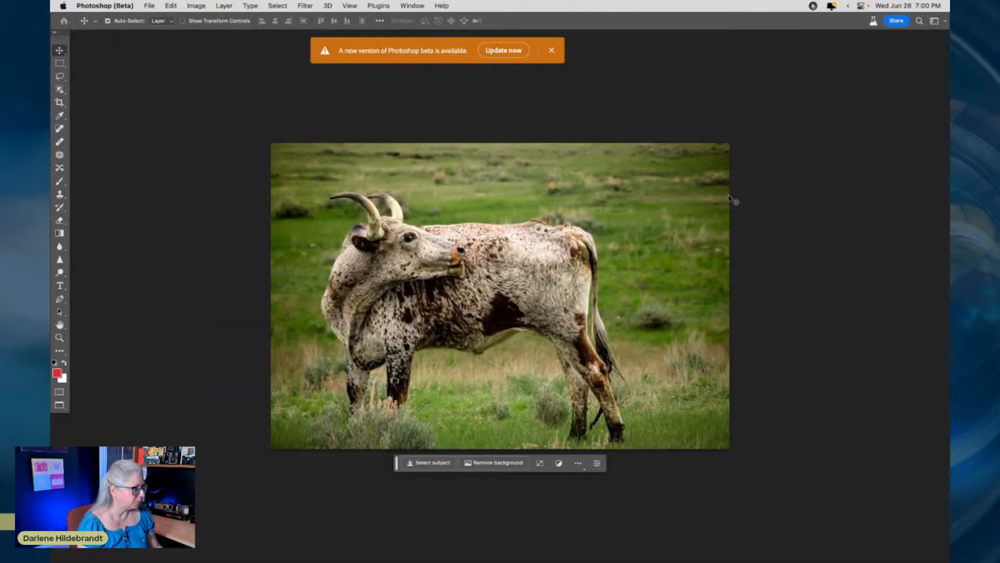
left_click(552, 52)
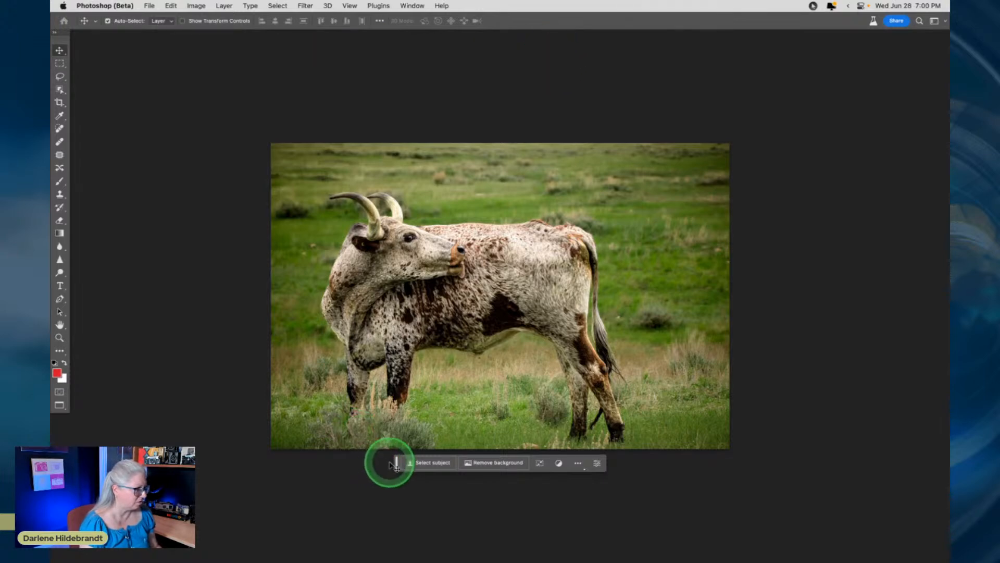
left_click_drag(396, 463, 88, 507)
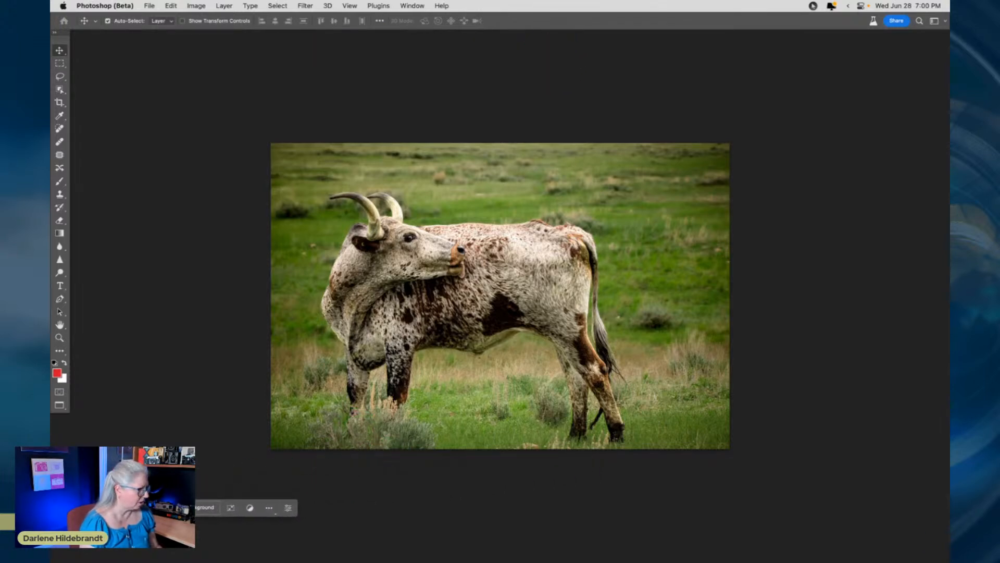
left_click(269, 510)
left_click(277, 541)
key("super")
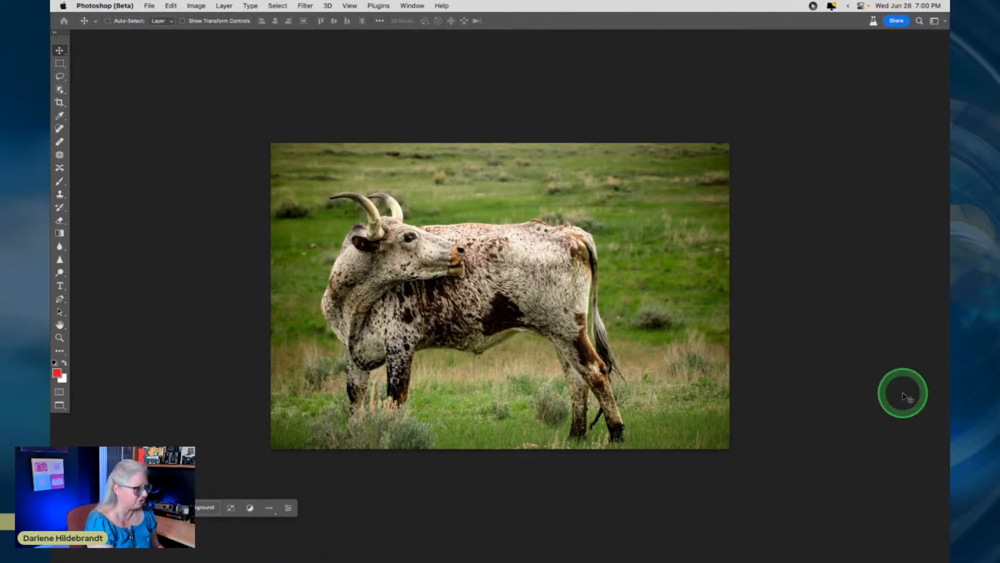
key("super+0")
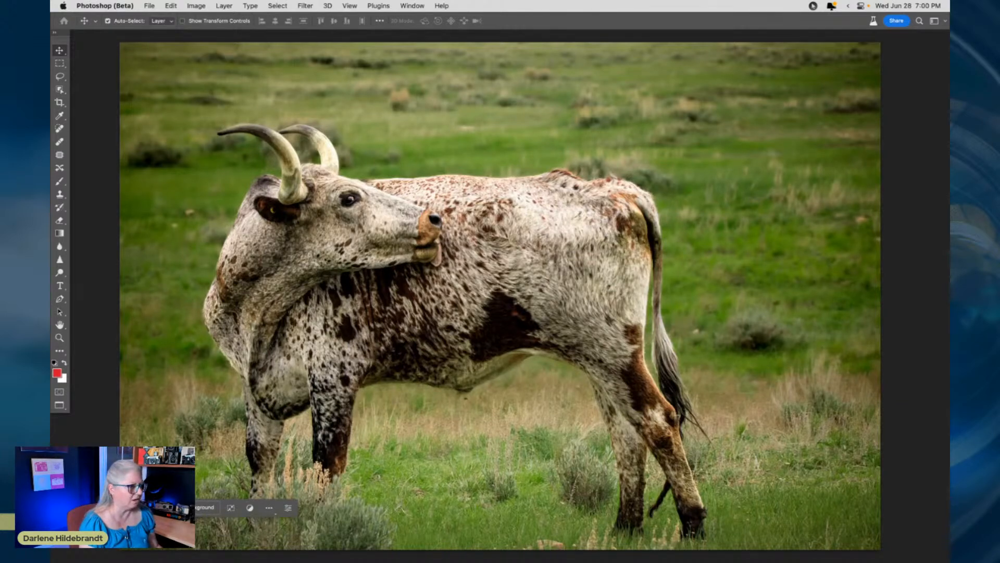
left_click_drag(948, 41, 850, 39)
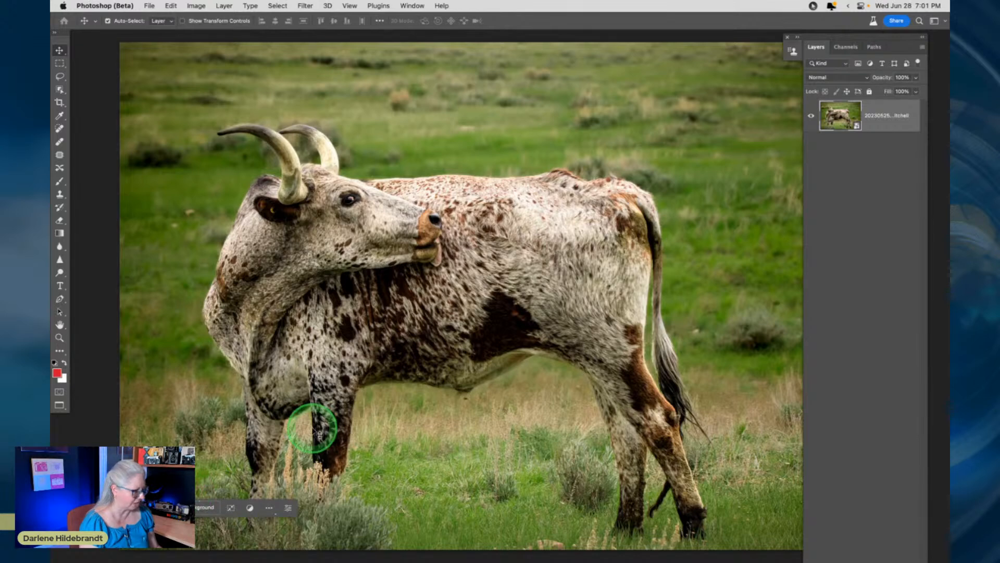
Extend the canvas with the Crop tool, adding a narrow strip below the photo and a wider one at its right edge.
key("super+minus")
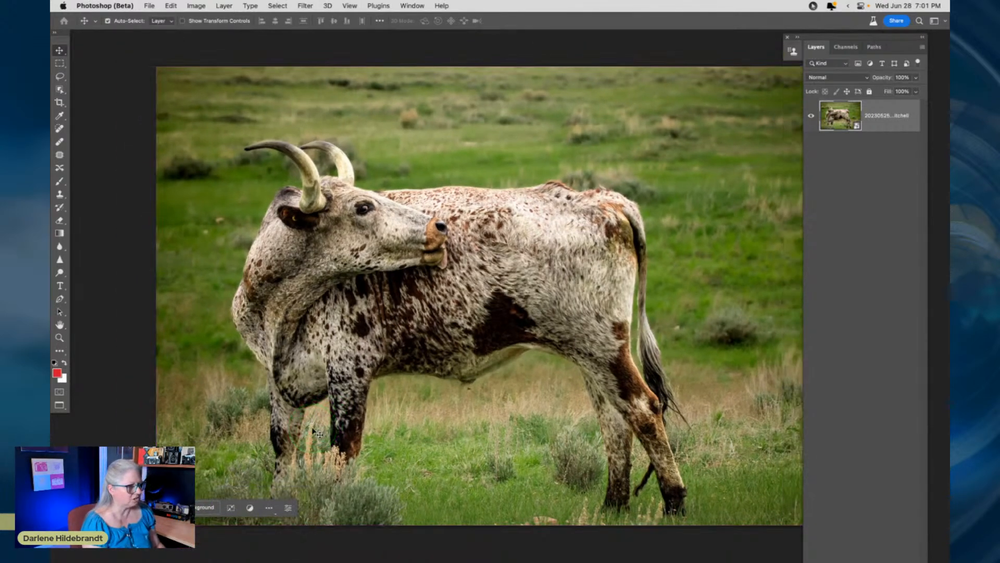
key("super+minus")
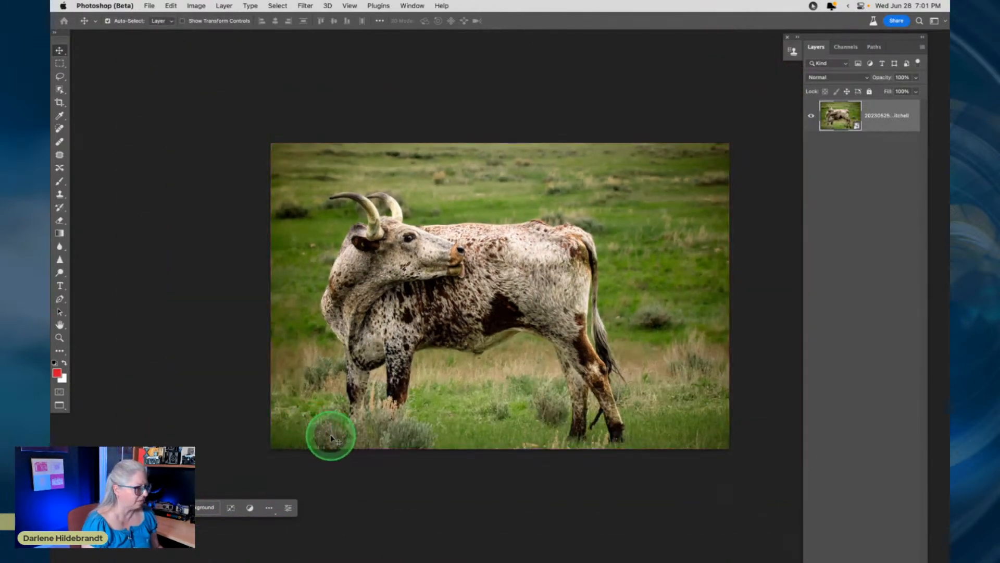
scroll(331, 438, "right", 5)
scroll(331, 438, "down", 1)
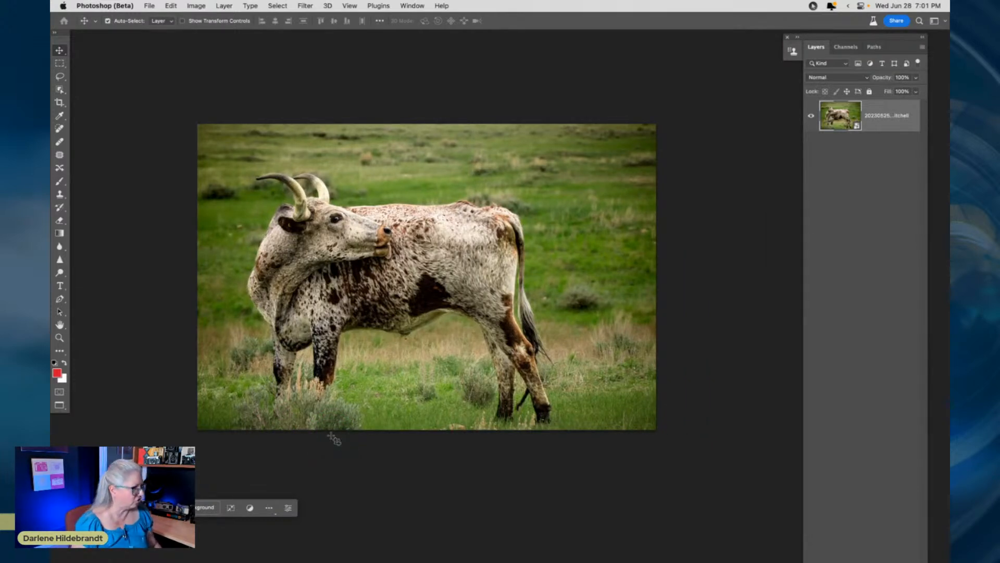
key("c")
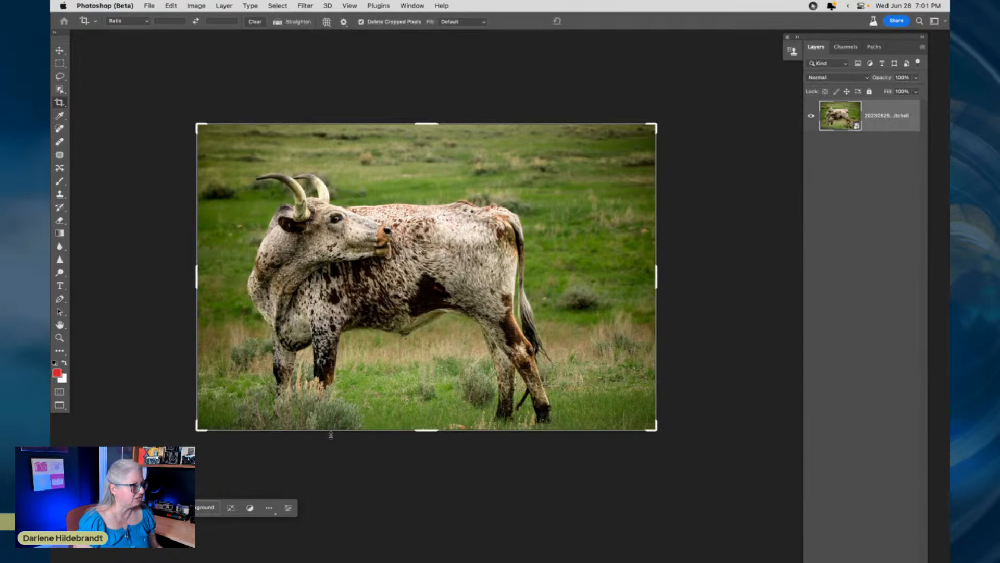
left_click_drag(404, 425, 421, 436)
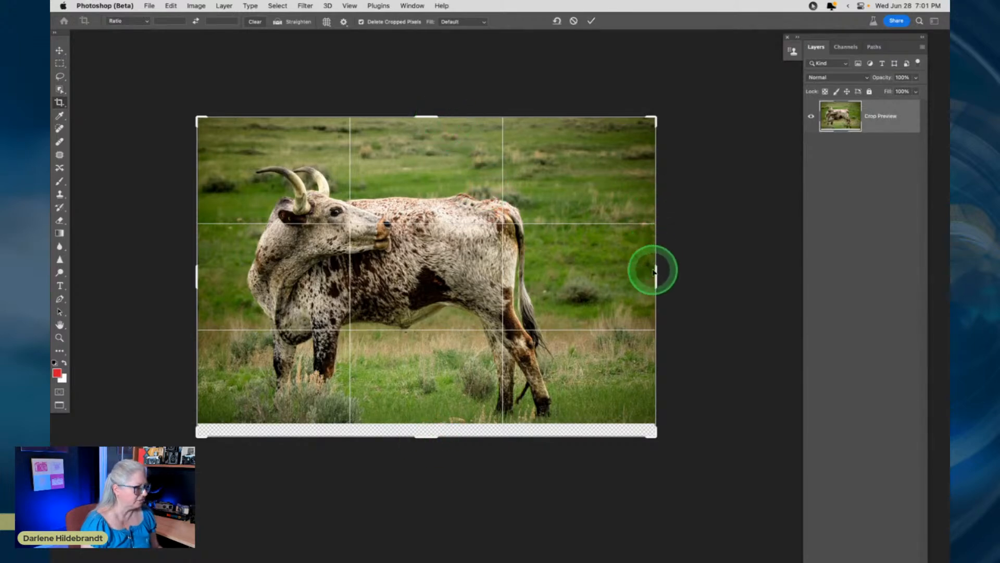
left_click_drag(655, 271, 672, 271)
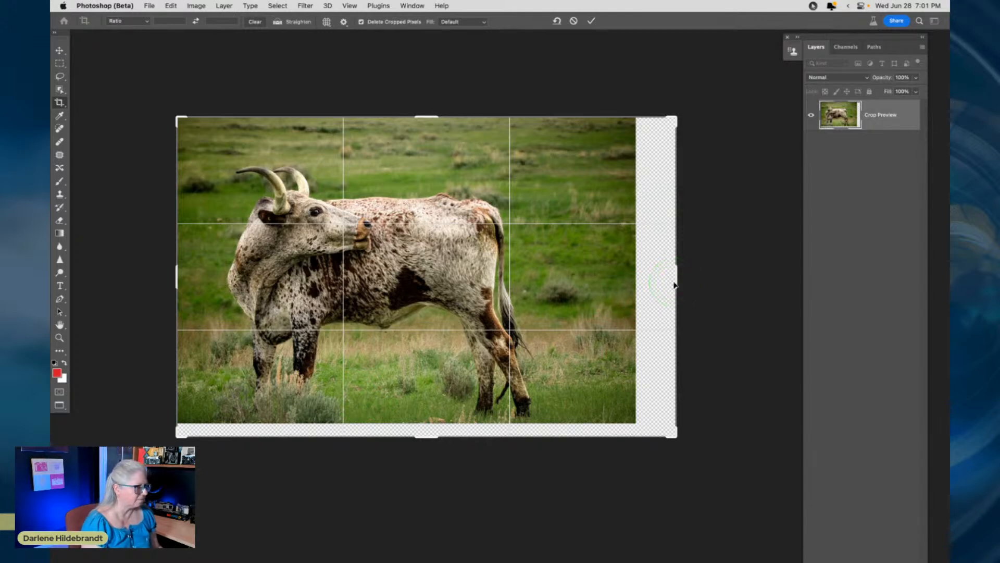
key("Return")
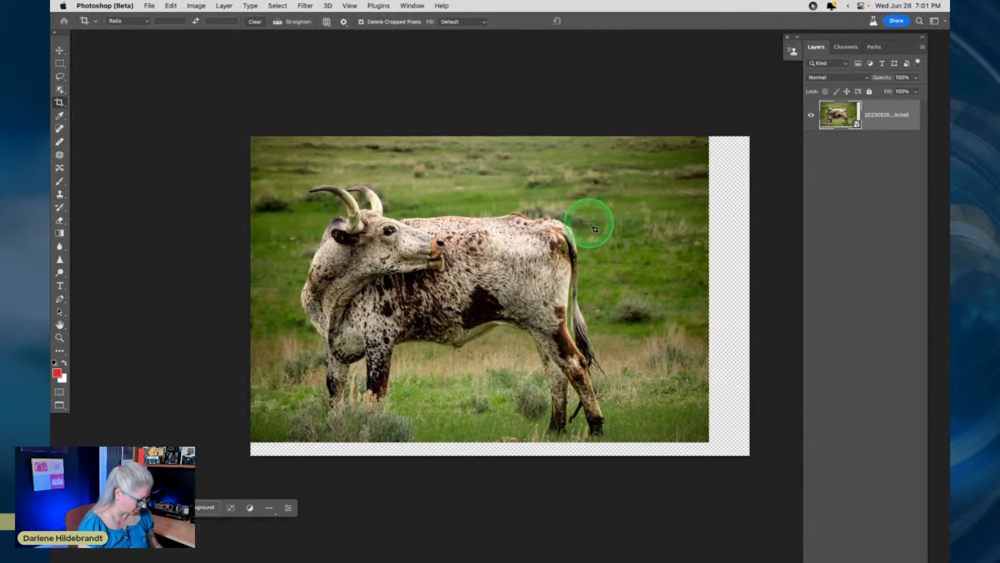
Extend the canvas with the Crop tool above the photo and slightly beyond its left edge.
left_click(514, 134)
left_click_drag(502, 134, 504, 118)
left_click_drag(250, 297, 244, 296)
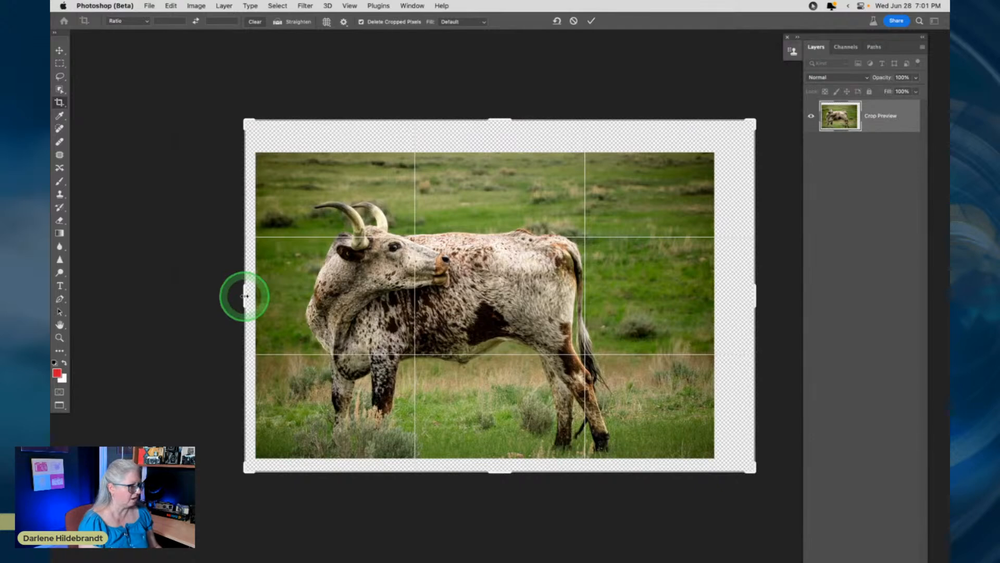
key("Return")
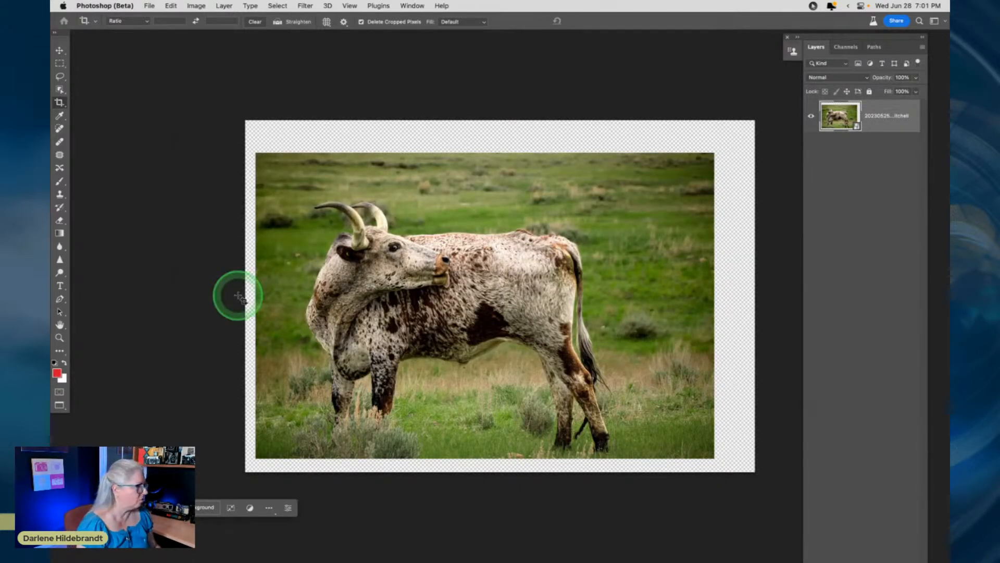
Select a rectangle of about 5353 by 3546 px just inside the photo's edges and invert the selection to target the empty border.
left_click(60, 63)
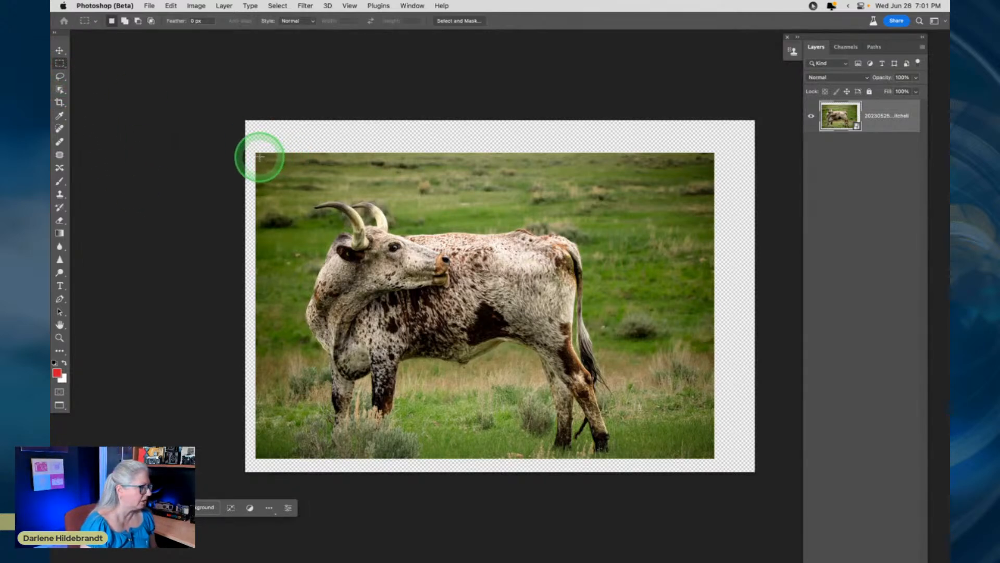
left_click_drag(261, 157, 707, 457)
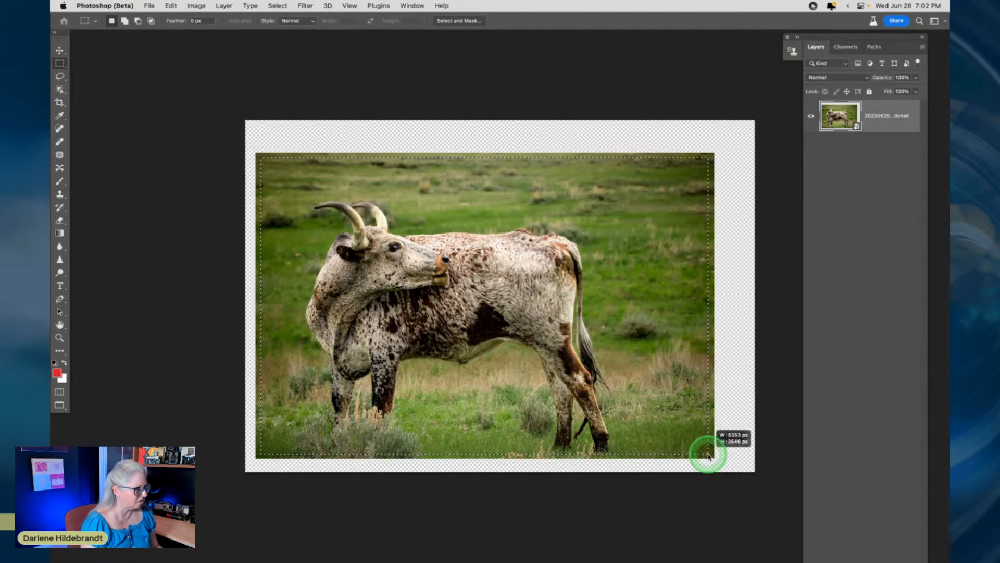
left_click_drag(707, 457, 705, 456)
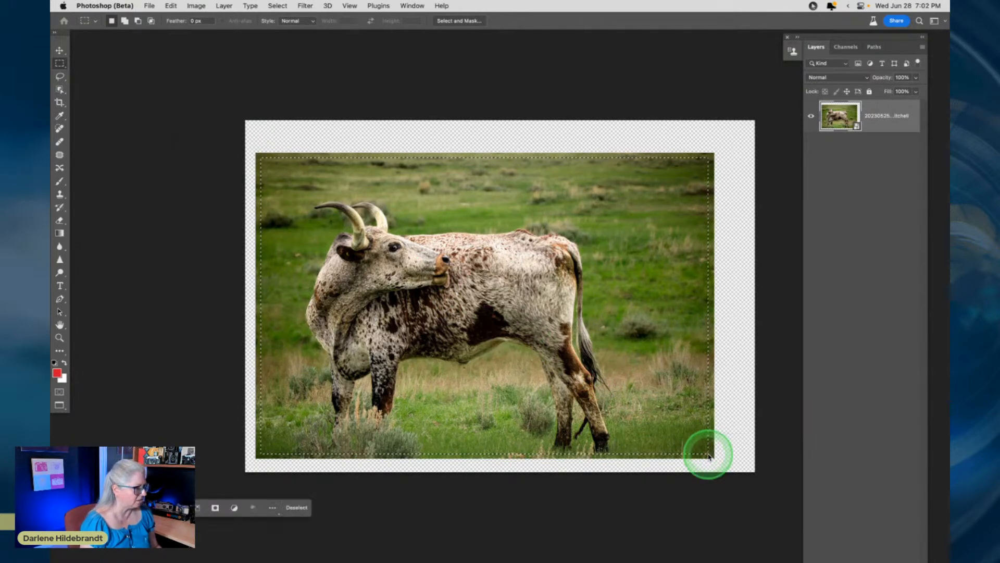
left_click(281, 4)
left_click(279, 44)
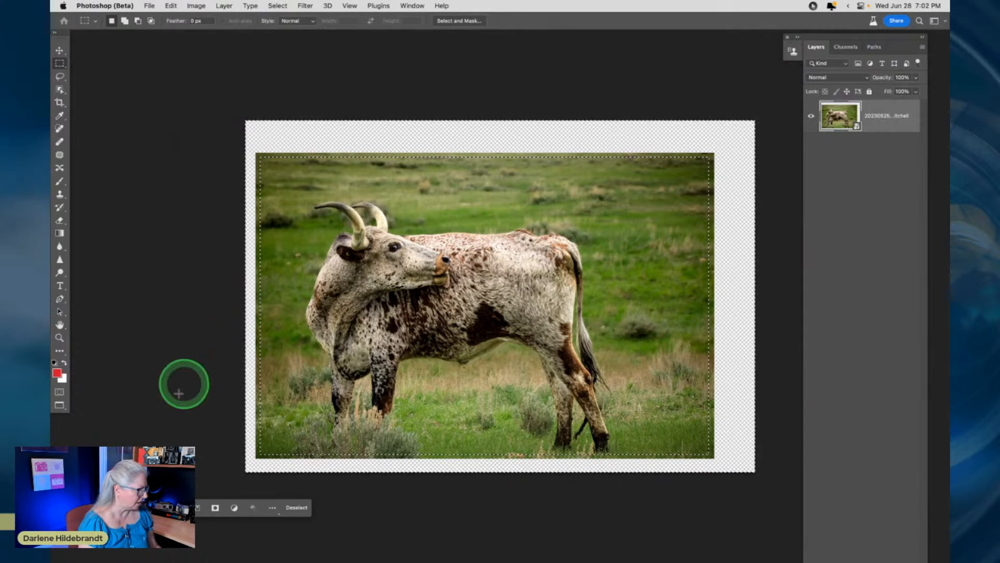
Fill the selected border with Generative Fill using a blank prompt, and bring the generative layer's properties into view.
left_click(139, 507)
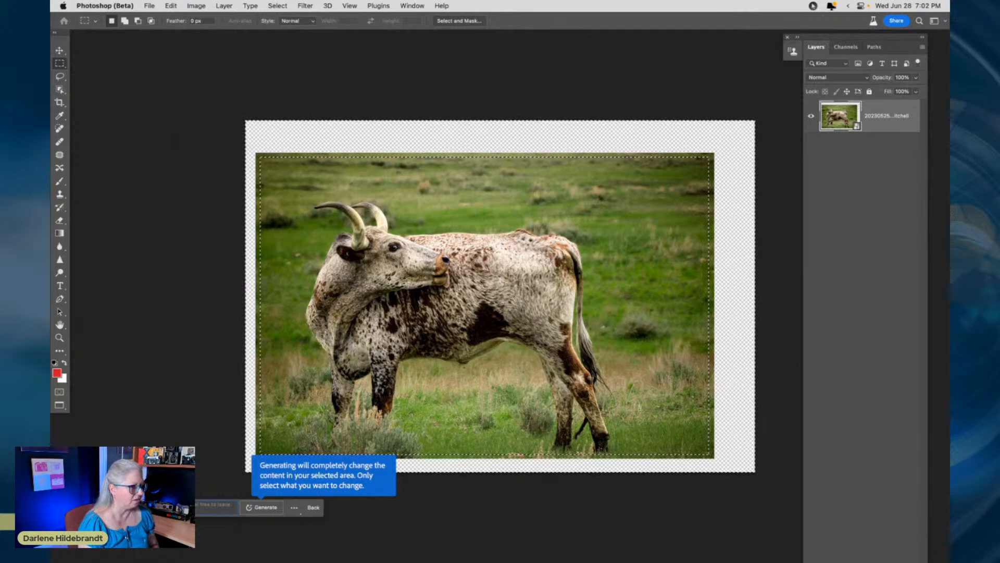
left_click(261, 508)
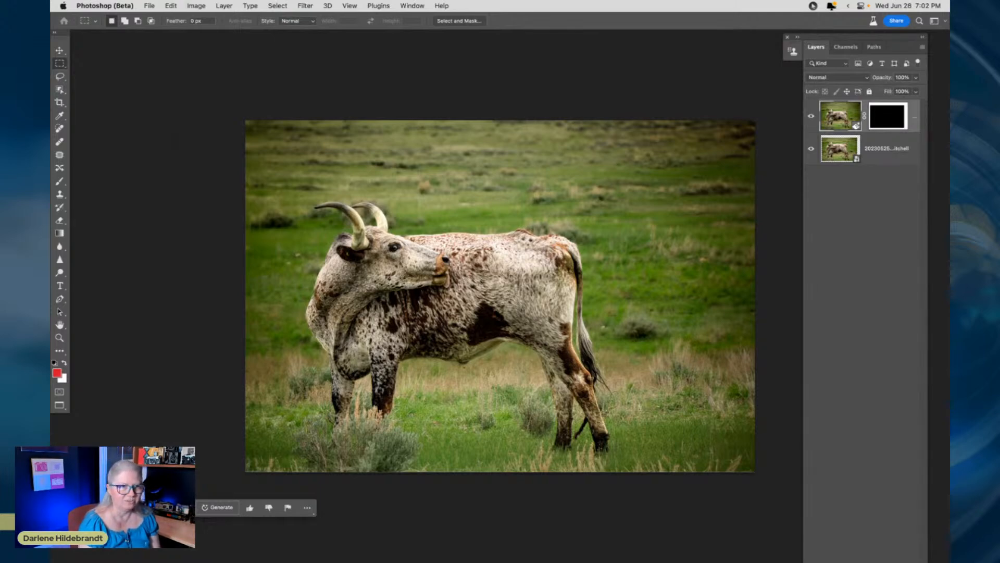
left_click_drag(950, 224, 739, 236)
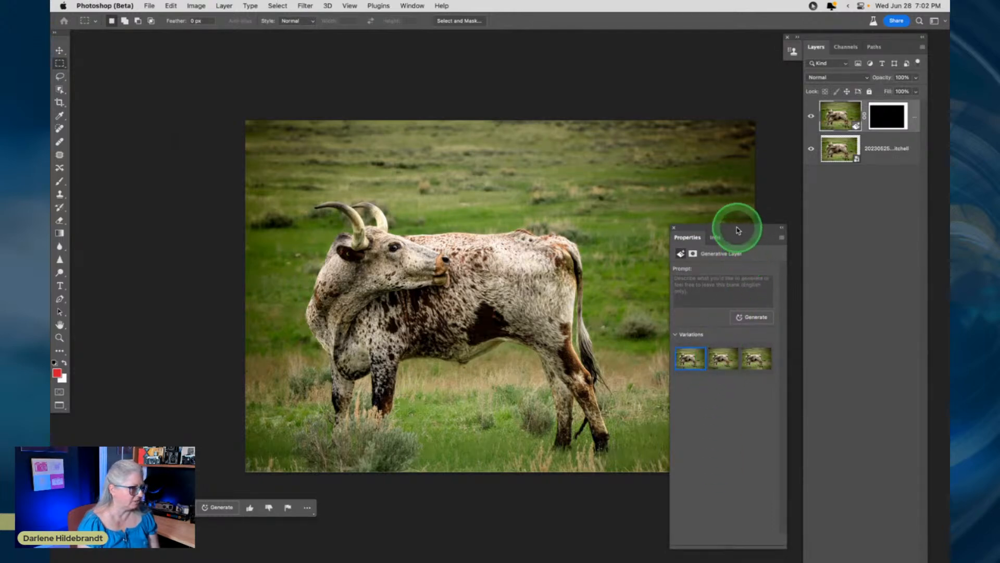
left_click_drag(737, 226, 837, 234)
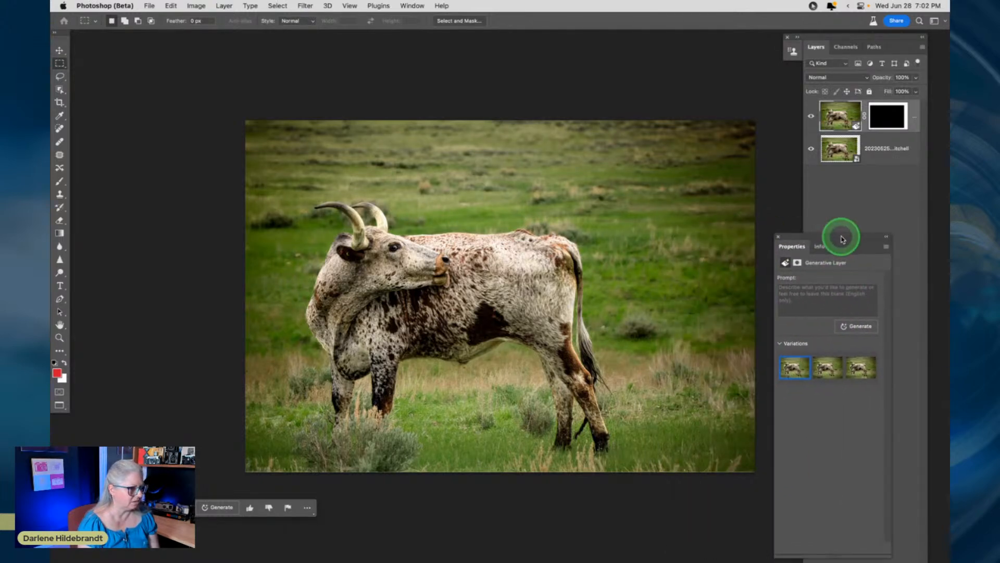
Compare the generated variations of the border, keep the second one, and move the Properties panel out of the way.
left_click(826, 367)
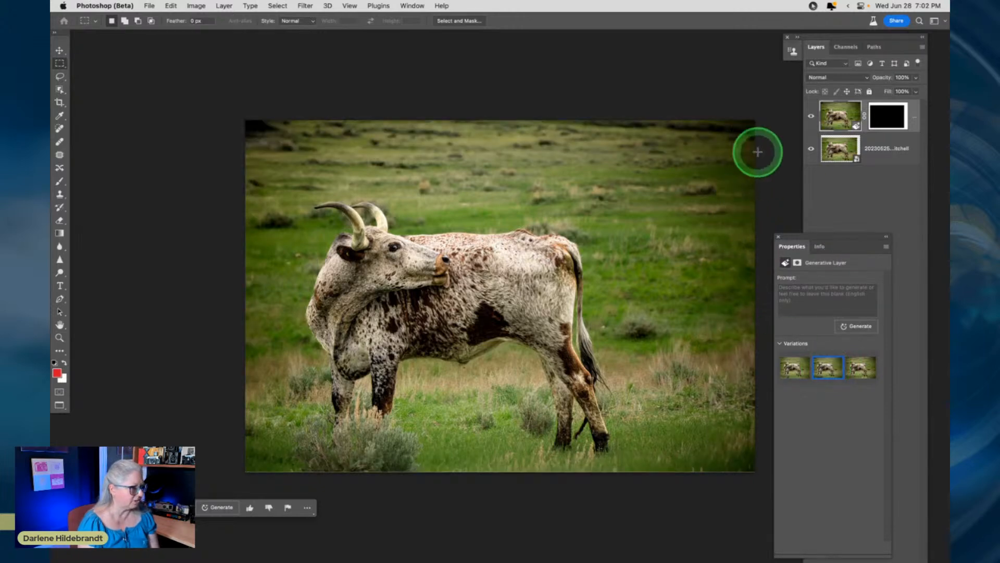
mouse_move(862, 369)
left_click(862, 371)
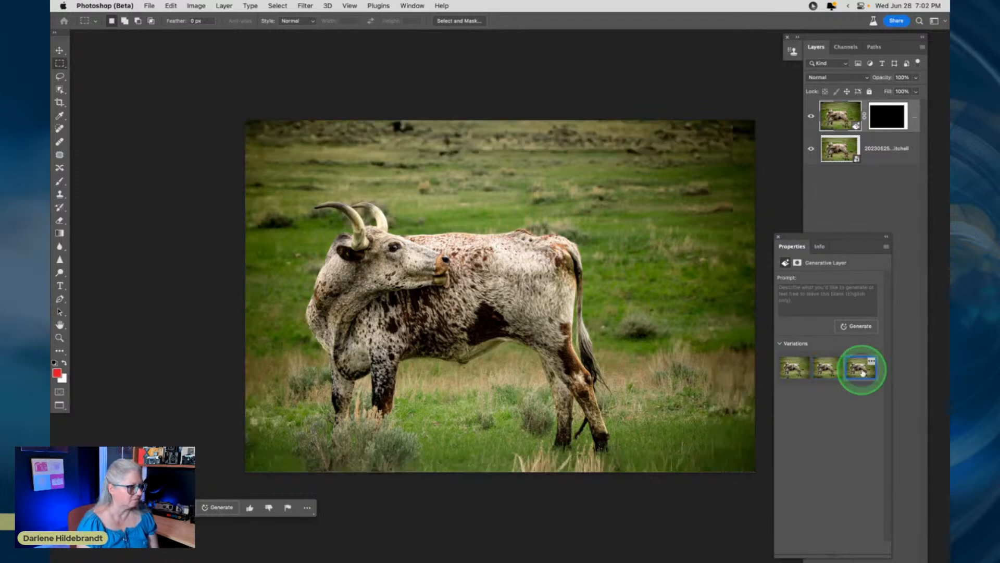
left_click(825, 367)
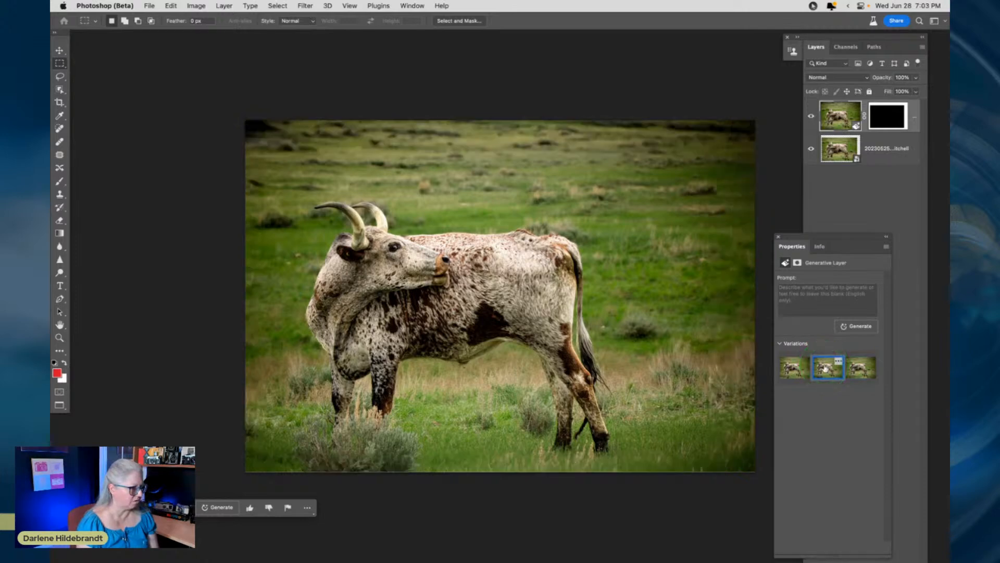
left_click(791, 369)
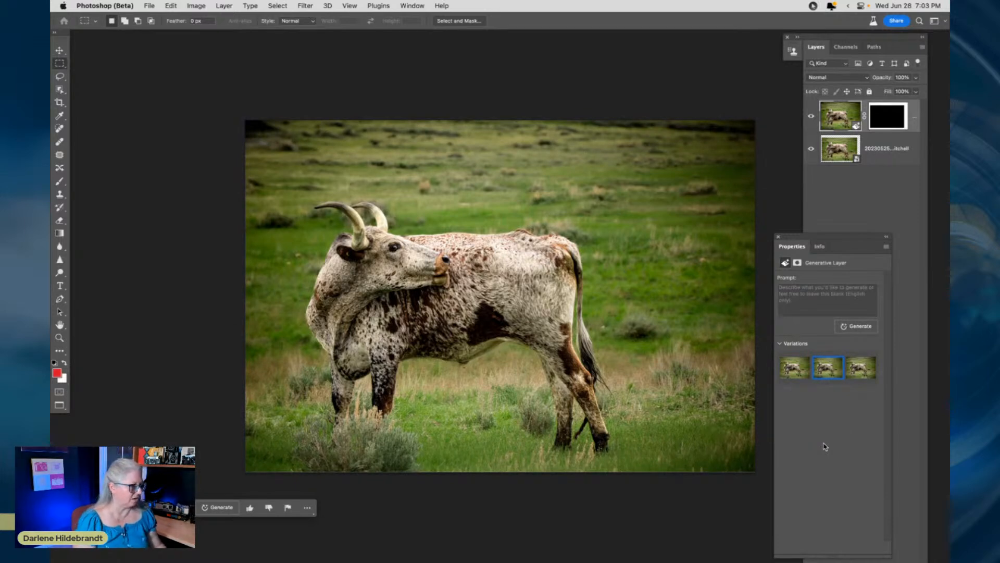
left_click_drag(794, 238, 949, 248)
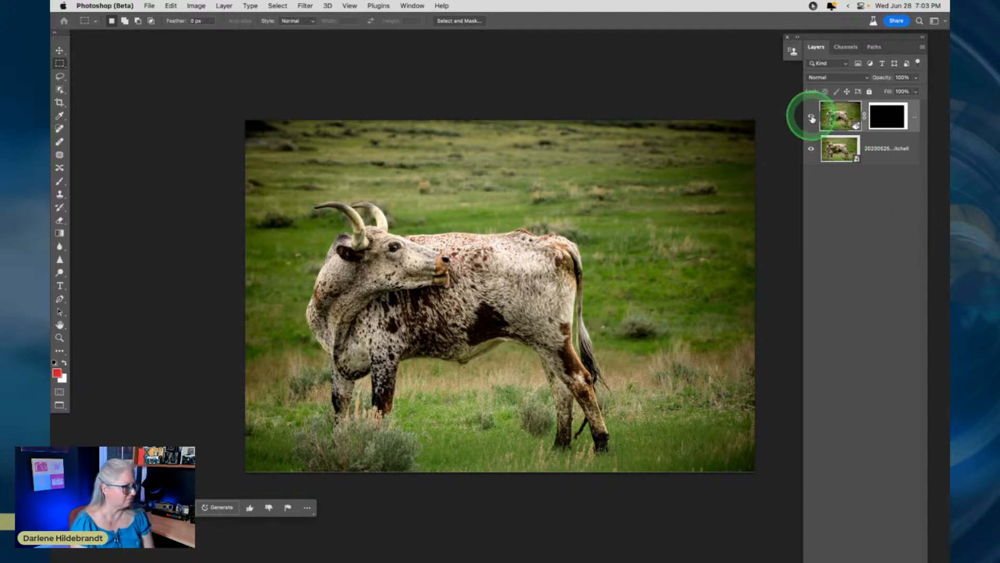
Toggle the generative layer's visibility to compare the photo with and without the filled border.
left_click(811, 118)
left_click(812, 118)
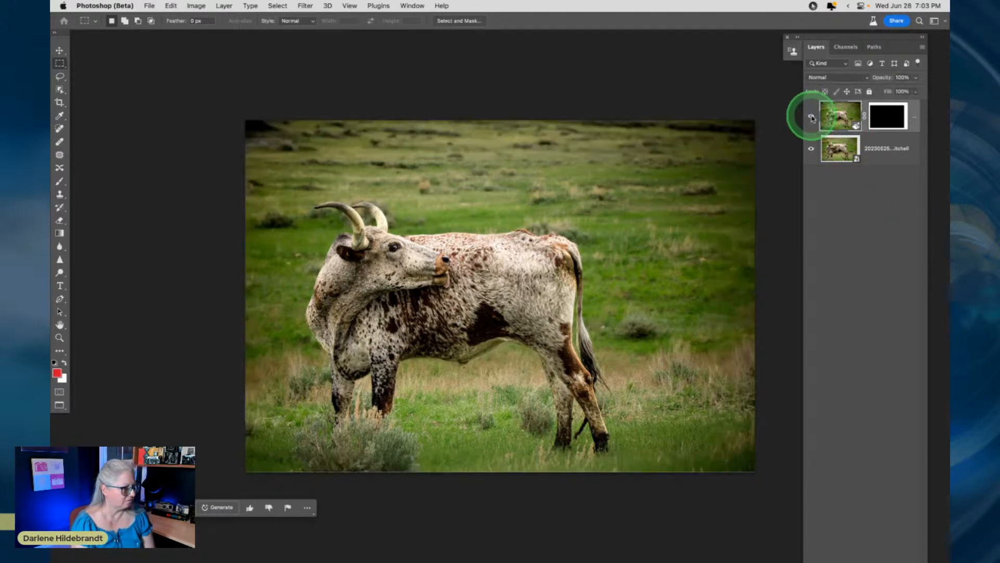
left_click(812, 117)
left_click(812, 117)
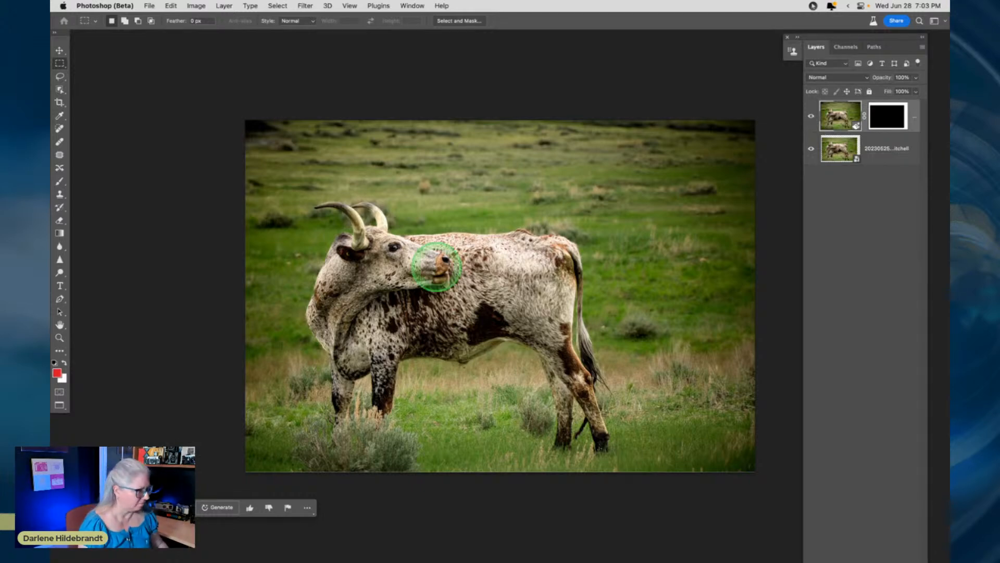
Extend the canvas beyond the photo on all sides with the Crop tool, leaving the widest empty band above the longhorn.
key("c")
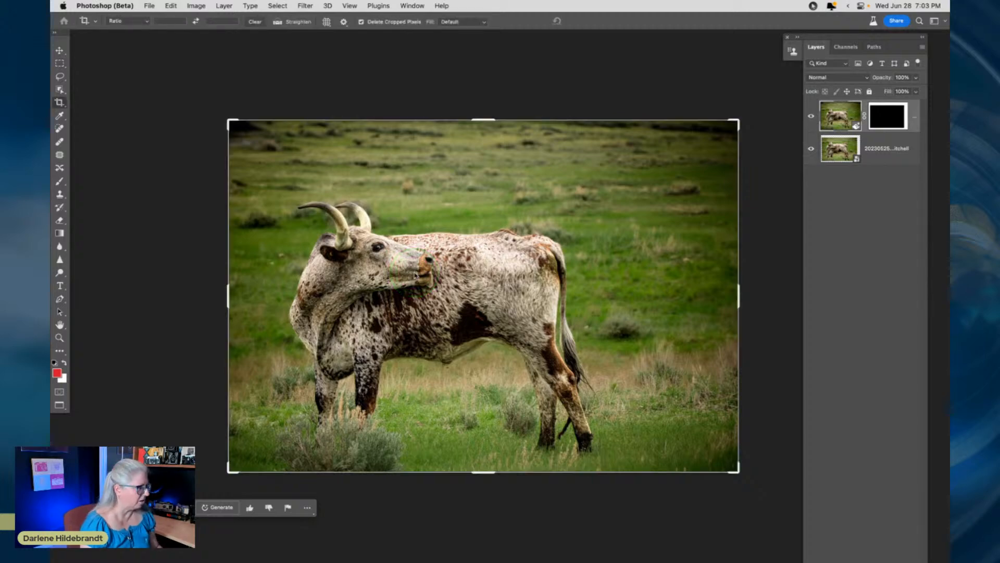
left_click_drag(737, 123, 773, 77)
left_click_drag(490, 293, 506, 271)
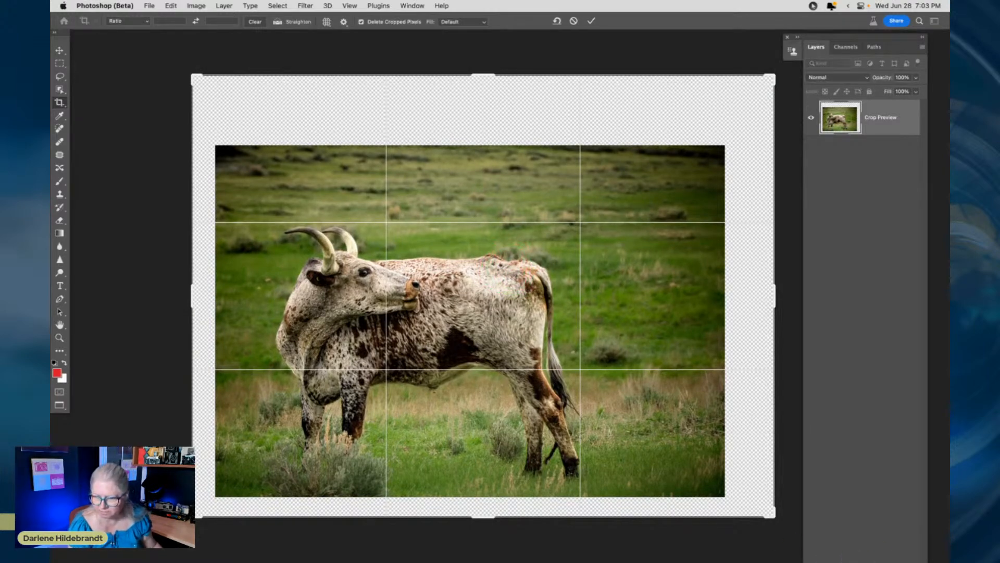
key("Return")
key("Tab")
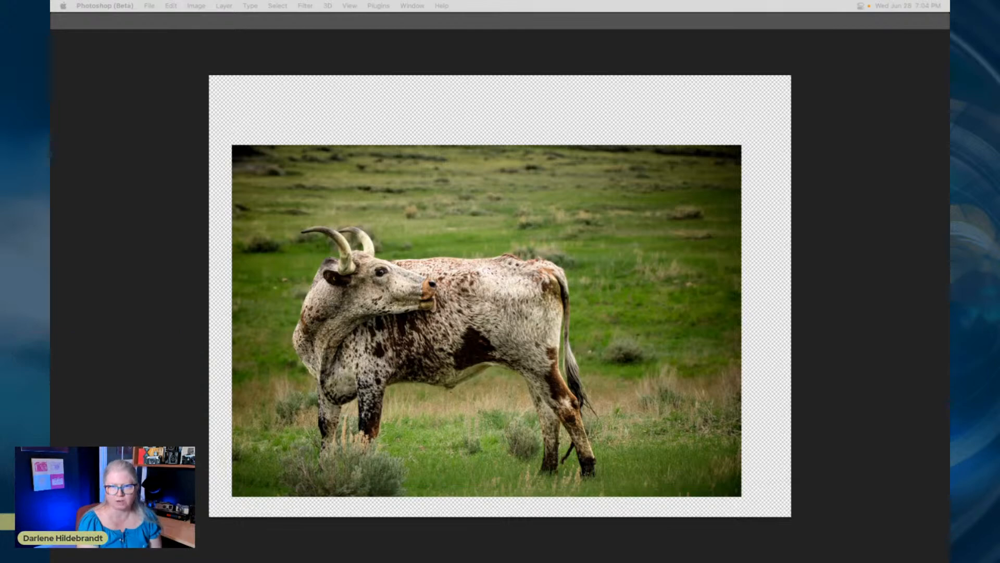
Switch to Creative Cloud and look through all desktop apps, examining the installed ones, their update status and those available in the plan.
left_click(764, 46)
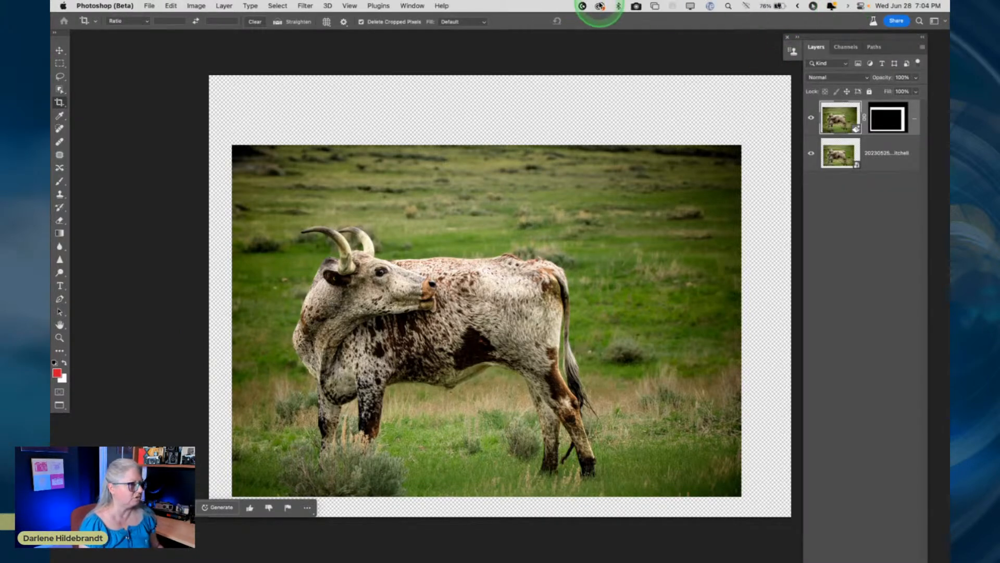
left_click(600, 6)
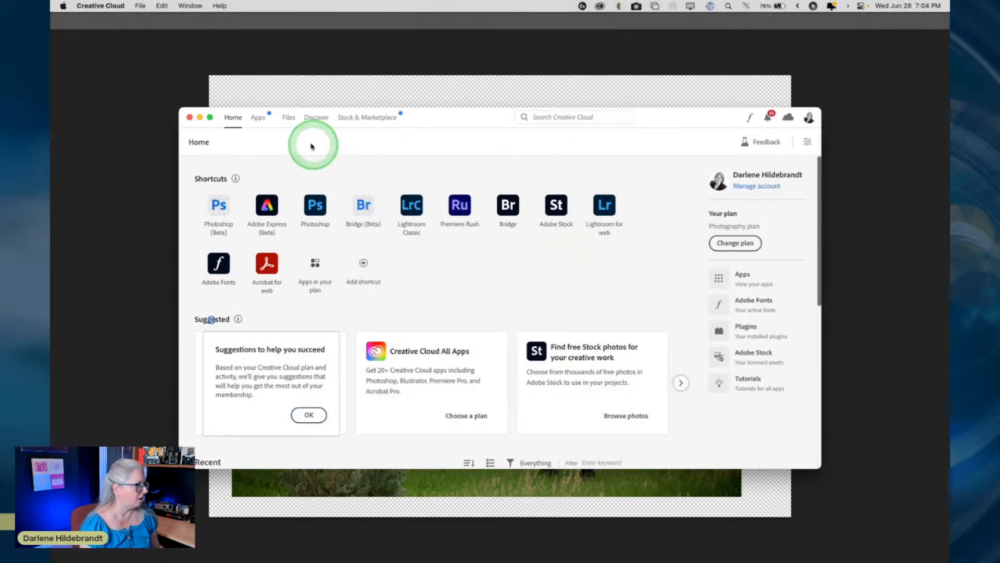
left_click(258, 117)
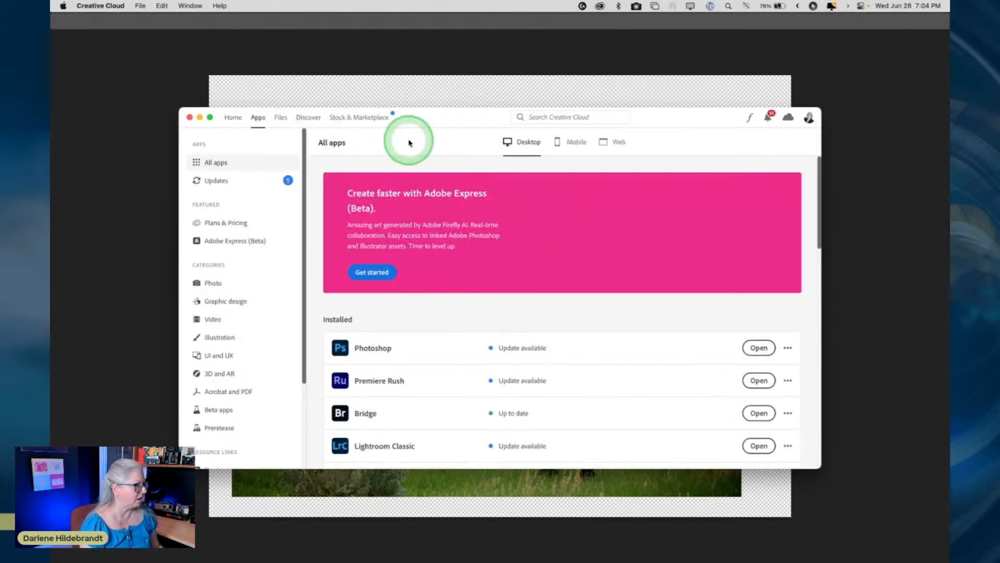
scroll(625, 281, "down", 2)
scroll(614, 282, "down", 1)
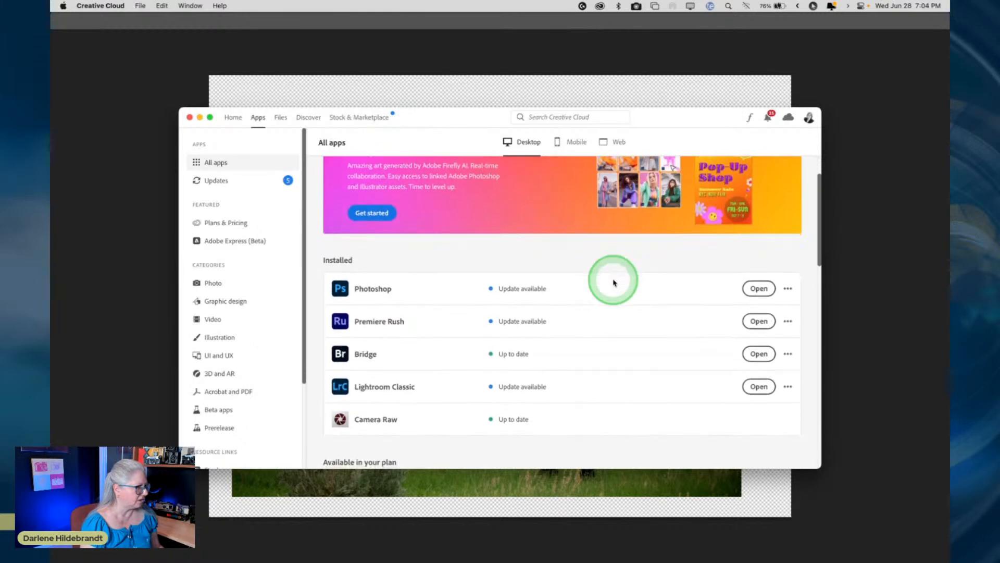
scroll(612, 284, "down", 2)
scroll(610, 286, "down", 1)
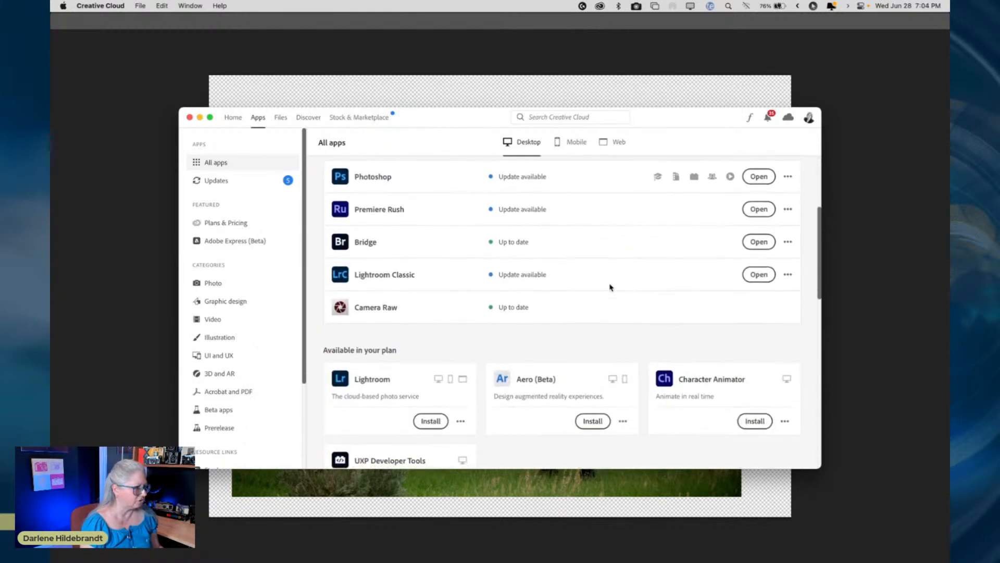
scroll(611, 287, "down", 1)
scroll(561, 373, "down", 1)
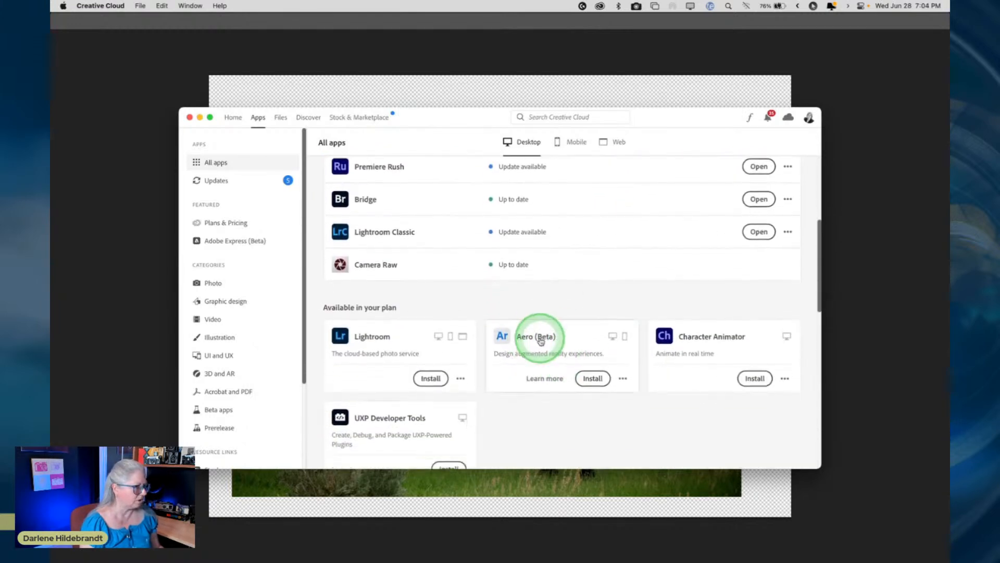
scroll(603, 244, "up", 1)
scroll(603, 244, "up", 5)
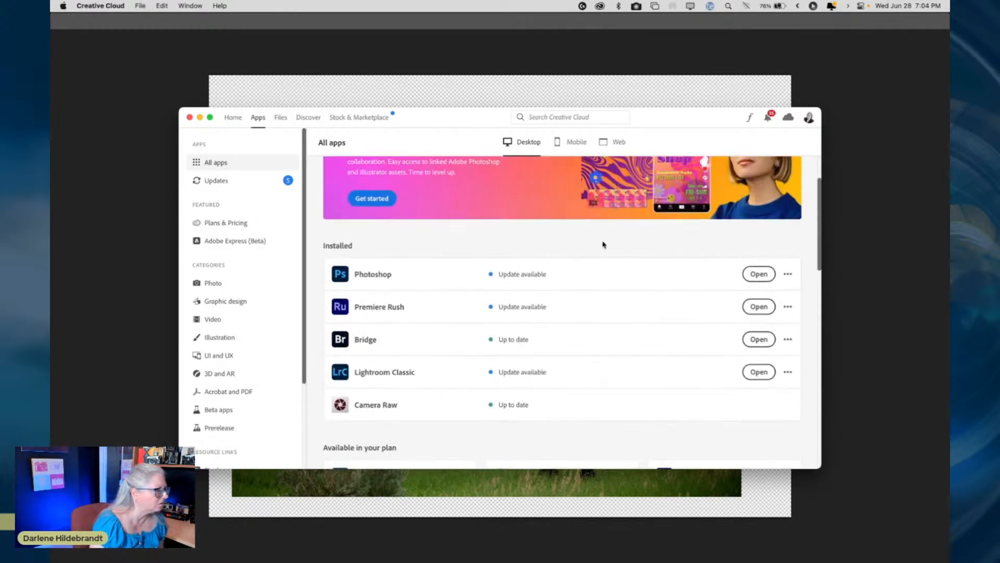
scroll(604, 244, "down", 2)
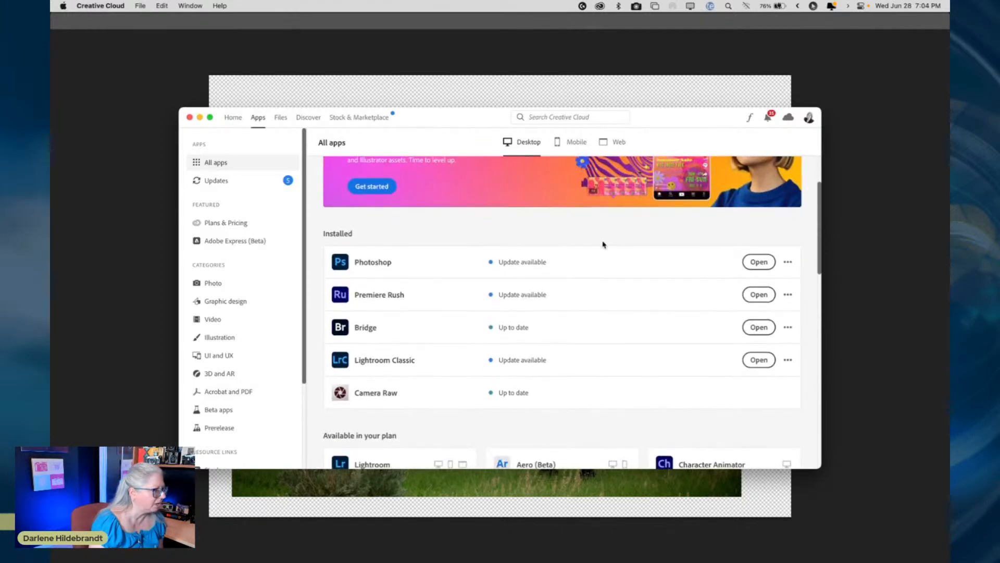
left_click(487, 262)
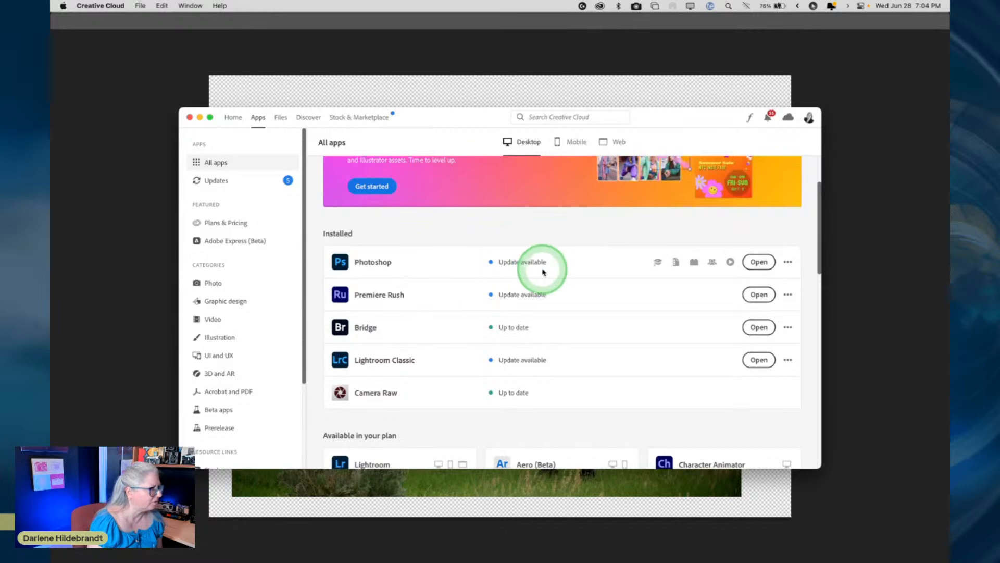
left_click(230, 242)
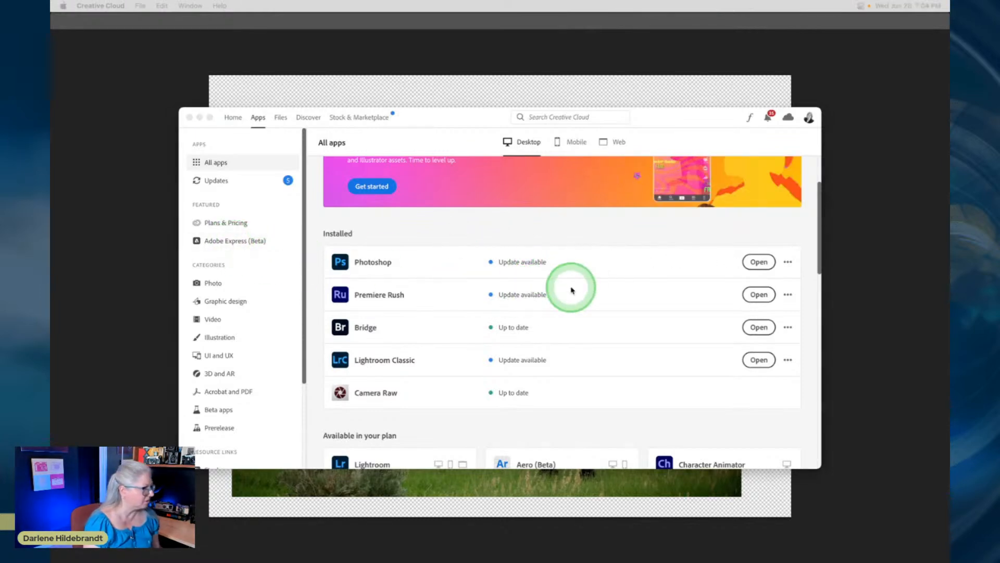
scroll(531, 284, "down", 3)
scroll(493, 277, "down", 3)
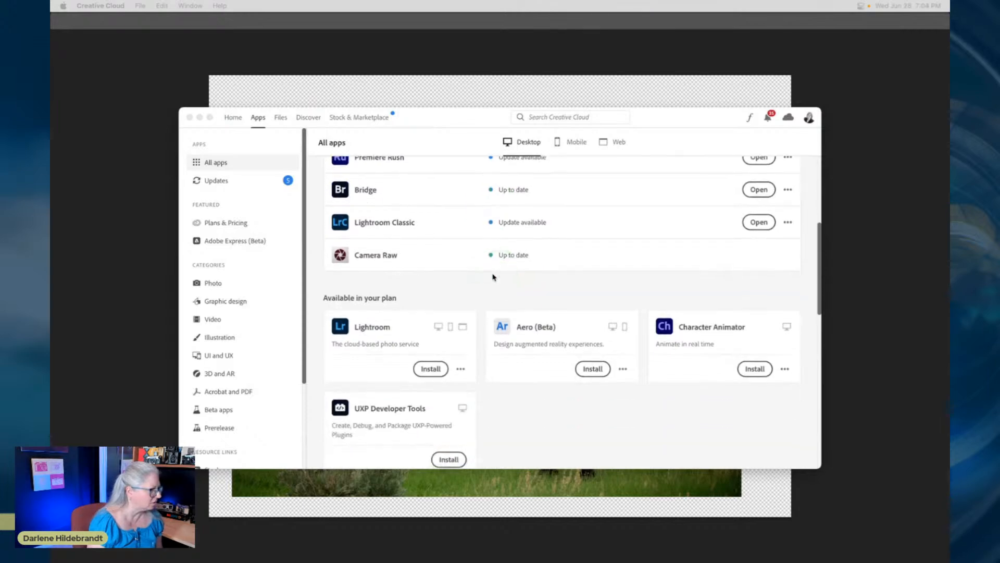
Check the installed beta apps and the available updates in Creative Cloud, and close its window to return to Photoshop (Beta).
left_click(215, 410)
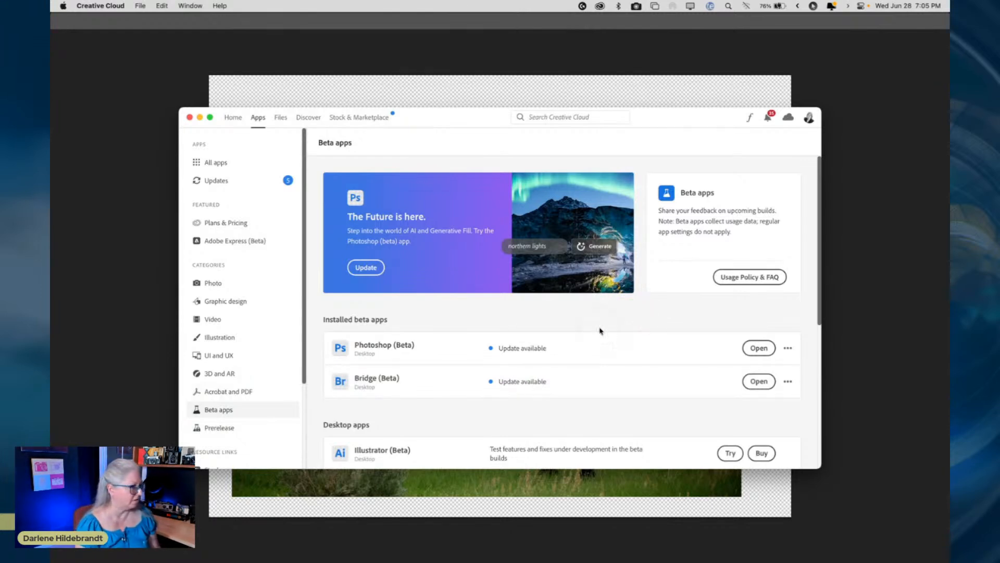
left_click(747, 349)
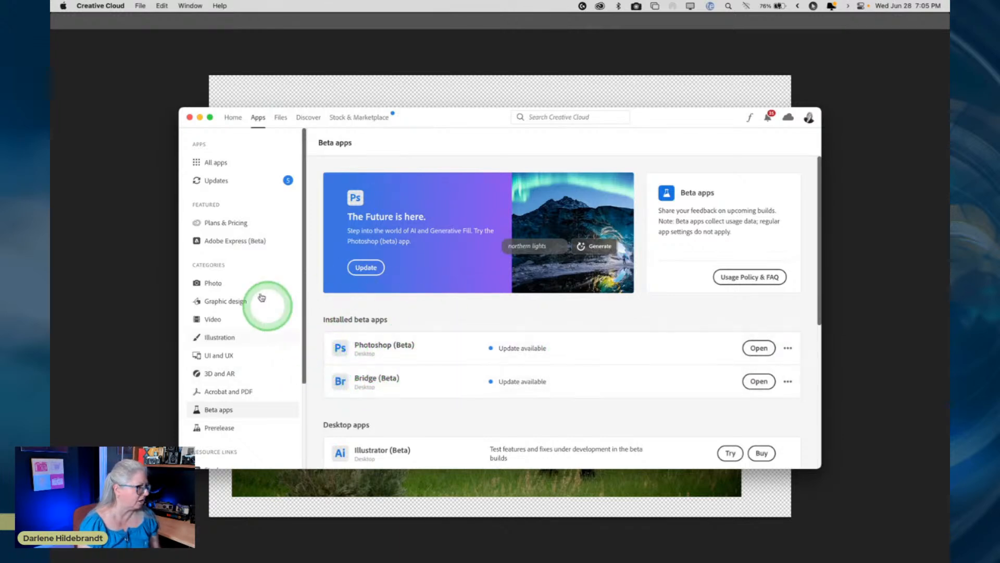
left_click(216, 180)
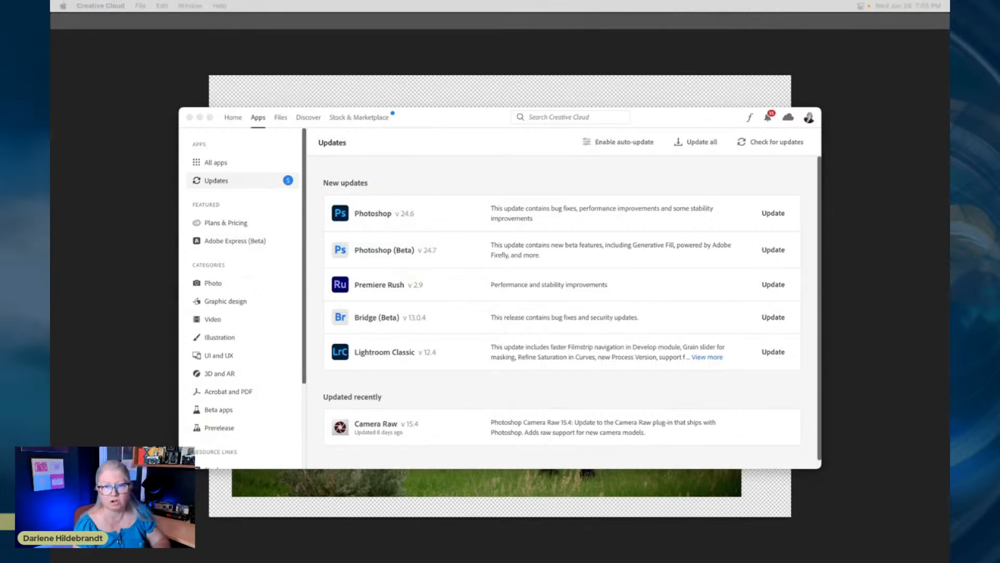
left_click(654, 114)
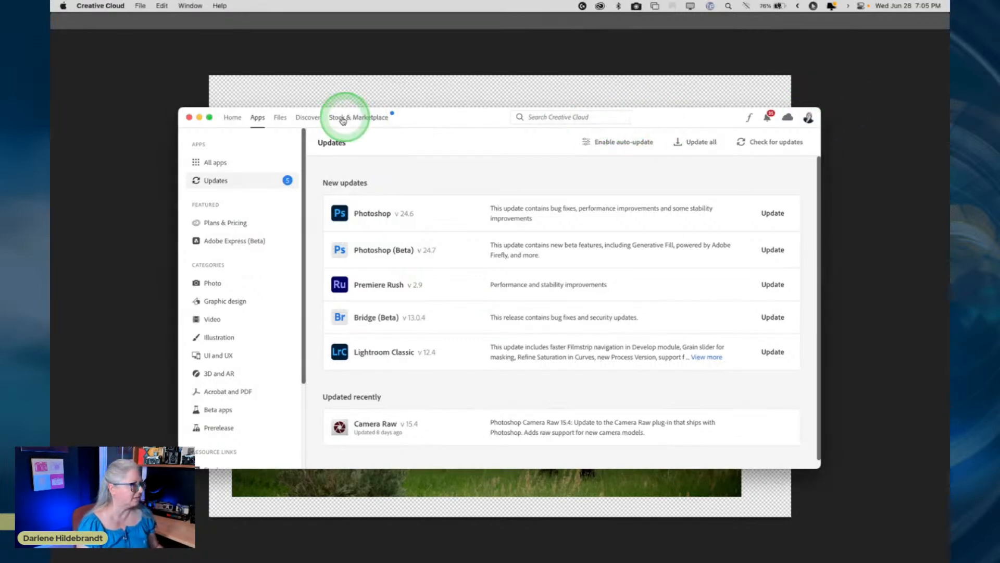
left_click(189, 117)
left_click(863, 212)
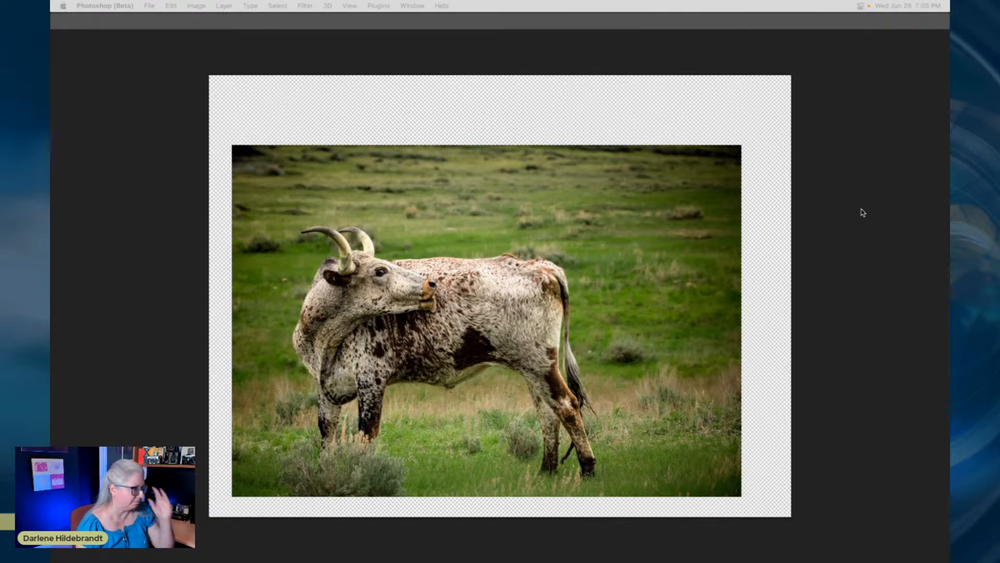
Activate the Rectangular Marquee tool for a selection in the extended longhorn photo.
left_click(749, 119)
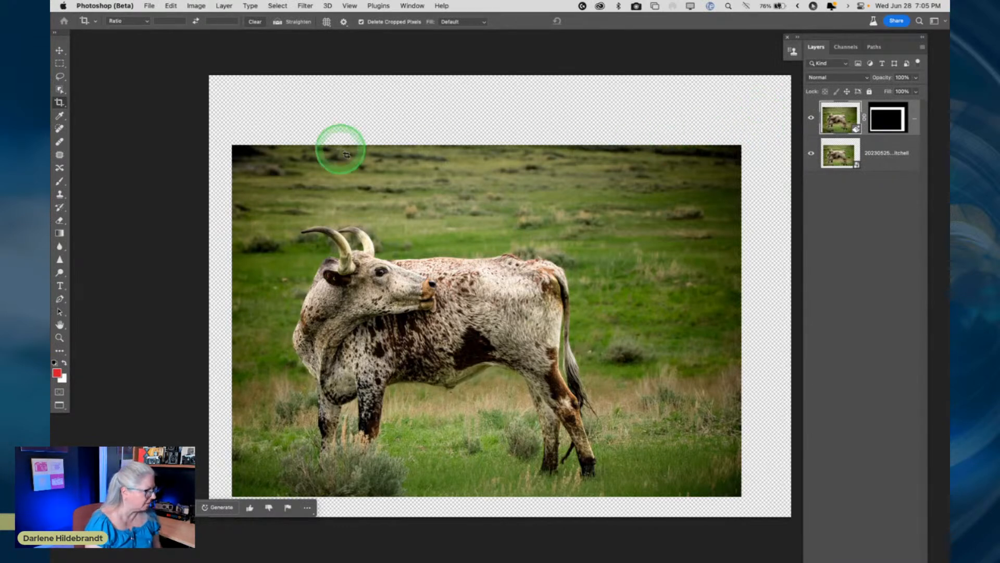
left_click(59, 64)
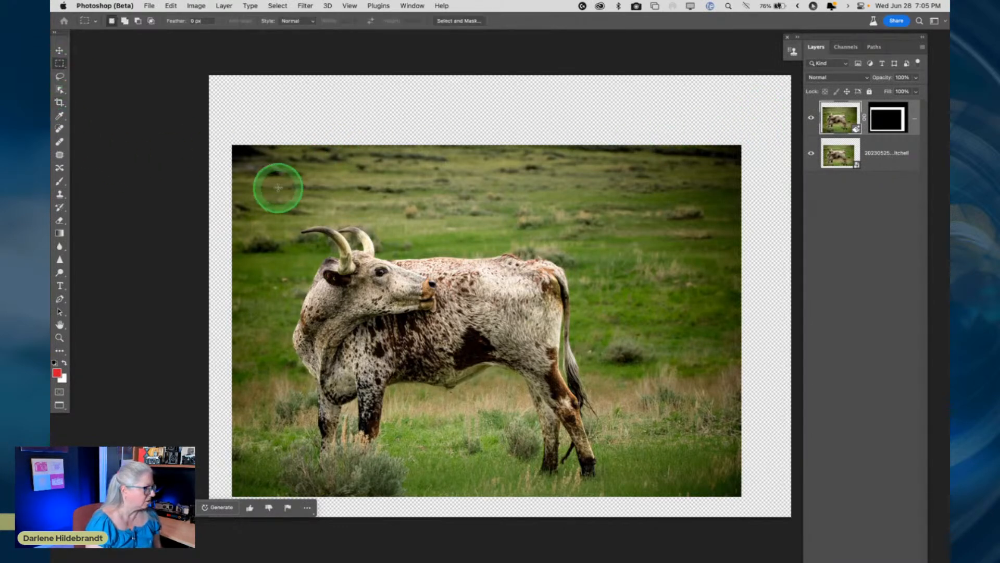
Undo the previous canvas extension and crop outward again beyond the photo's left, bottom and right edges only.
left_click(237, 152)
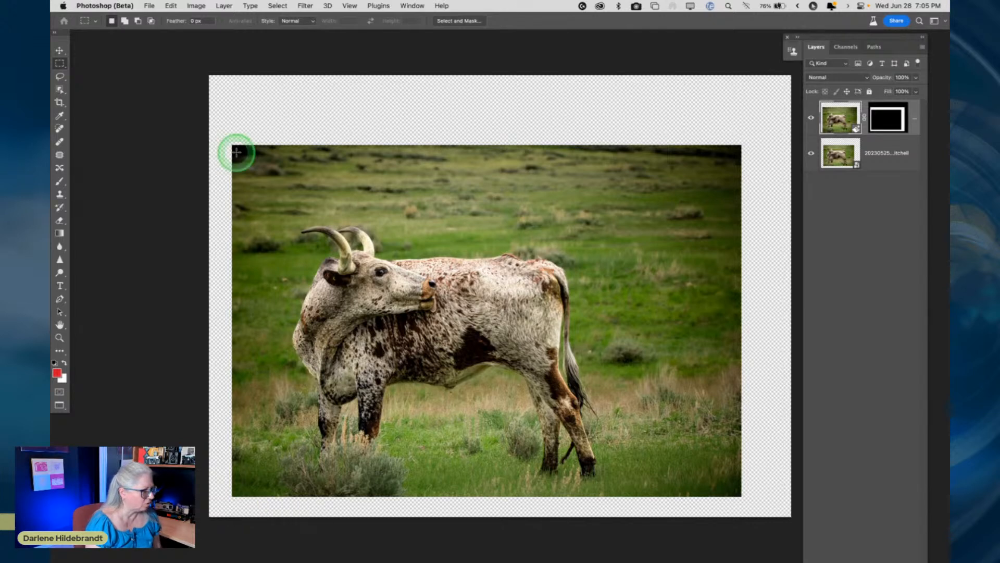
key("super+z")
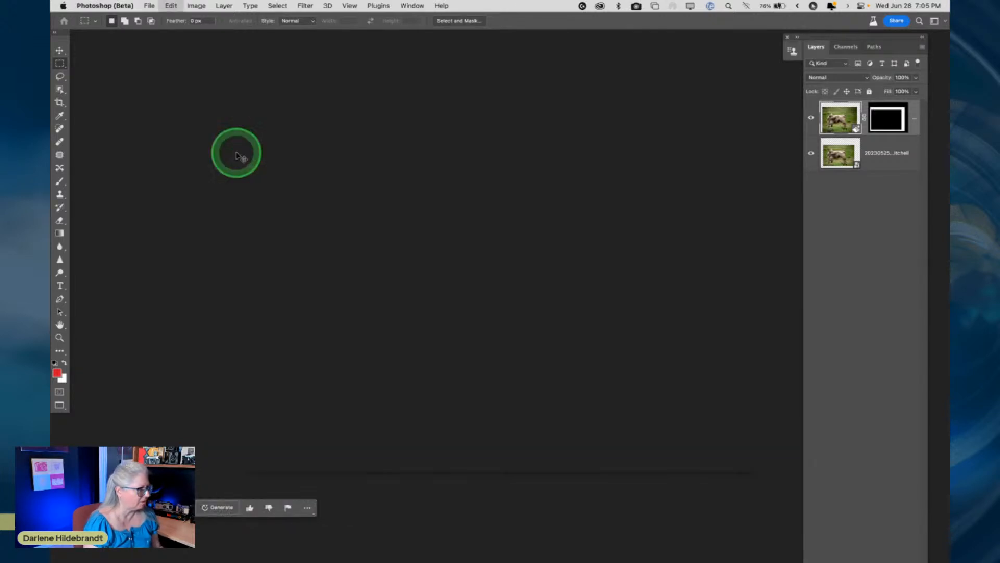
left_click(456, 209)
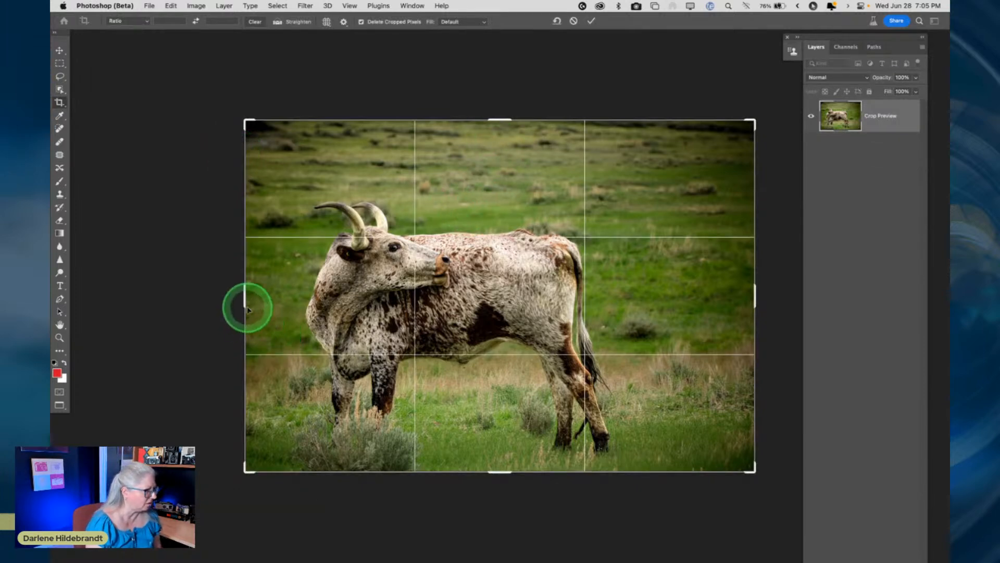
left_click_drag(243, 295, 235, 293)
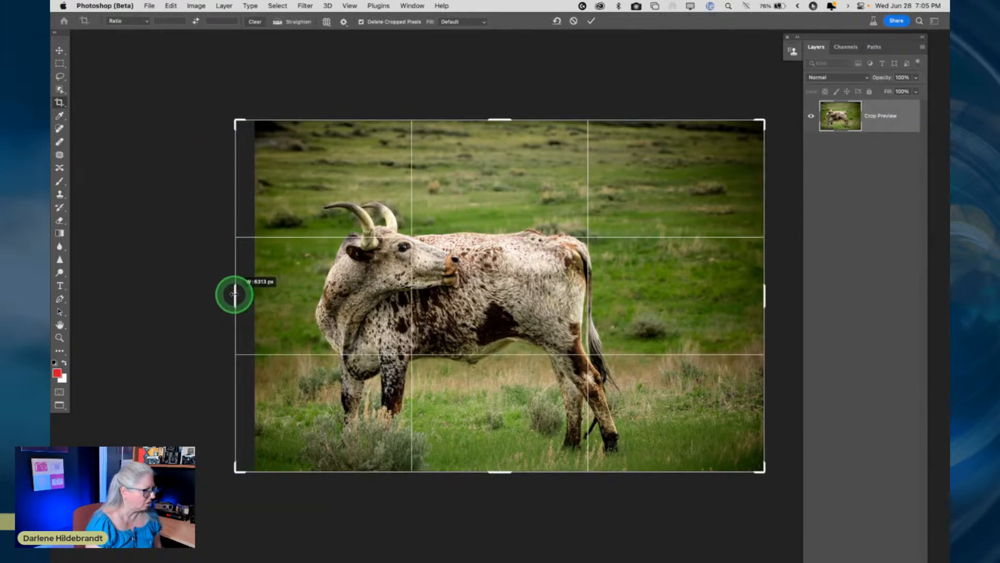
left_click_drag(495, 466, 500, 480)
left_click_drag(771, 295, 792, 293)
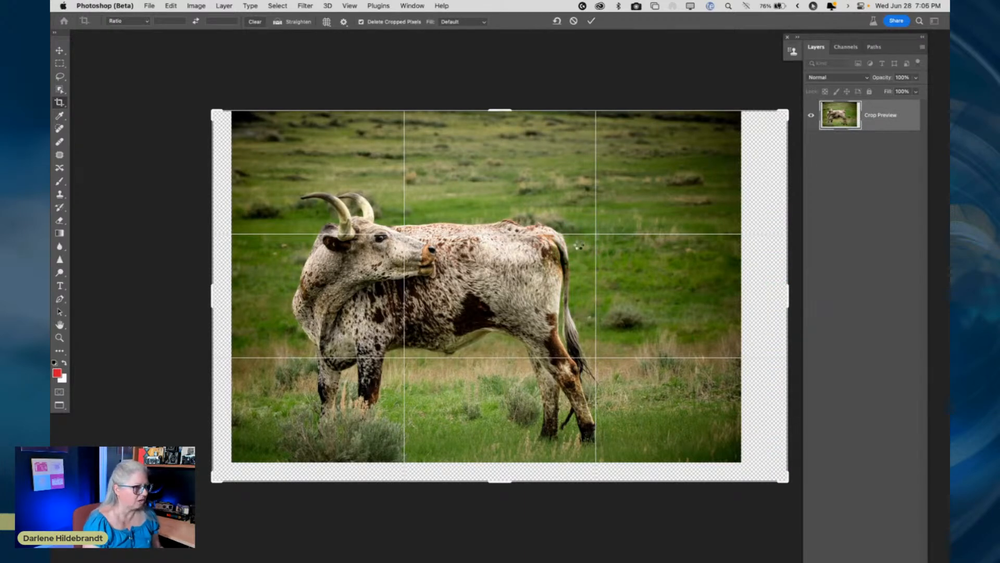
Marquee-select the photo just inside its edges, about 5936 × 4127 px, and invert the selection to cover the empty borders.
key("m")
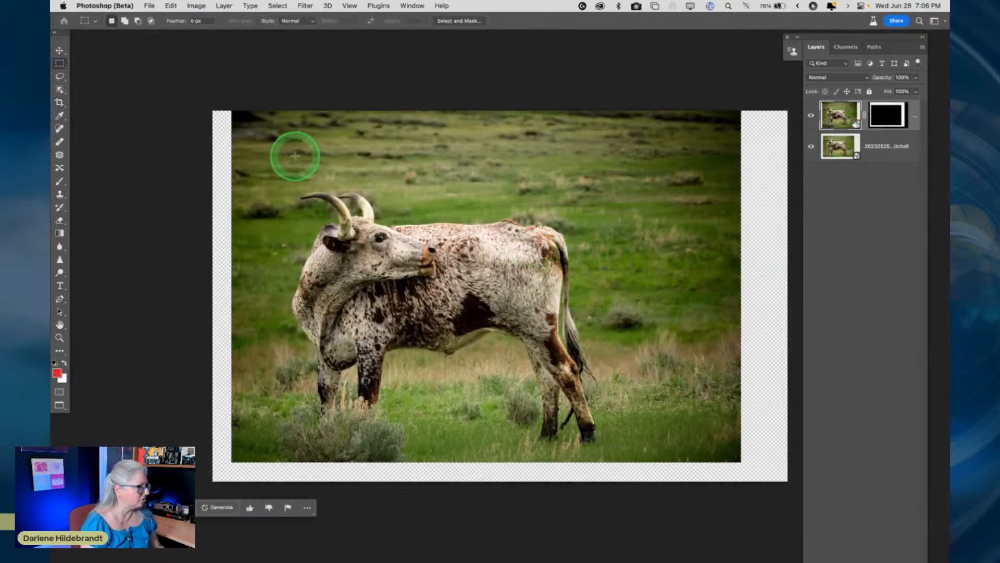
left_click_drag(238, 111, 727, 444)
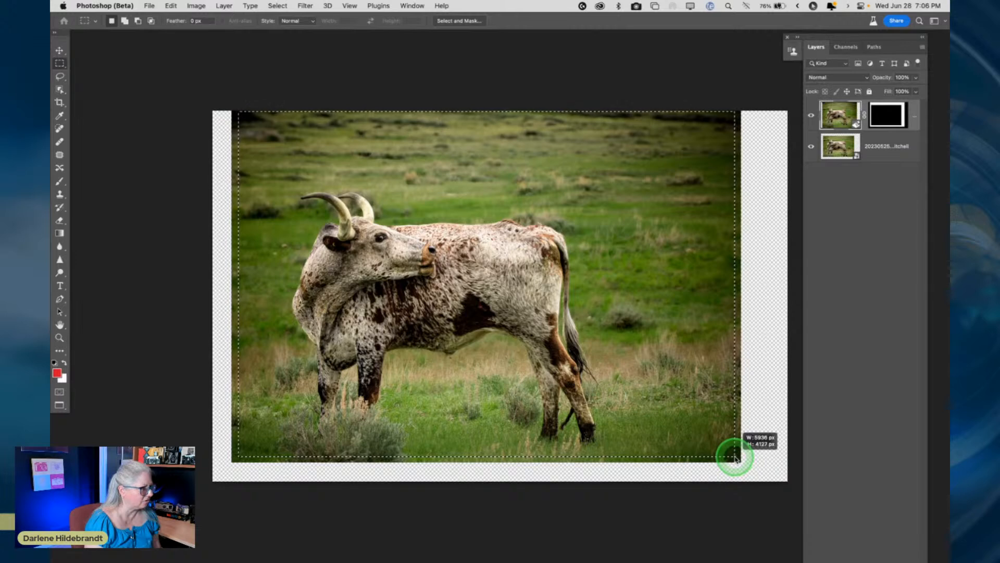
left_click_drag(735, 457, 735, 457)
left_click(278, 6)
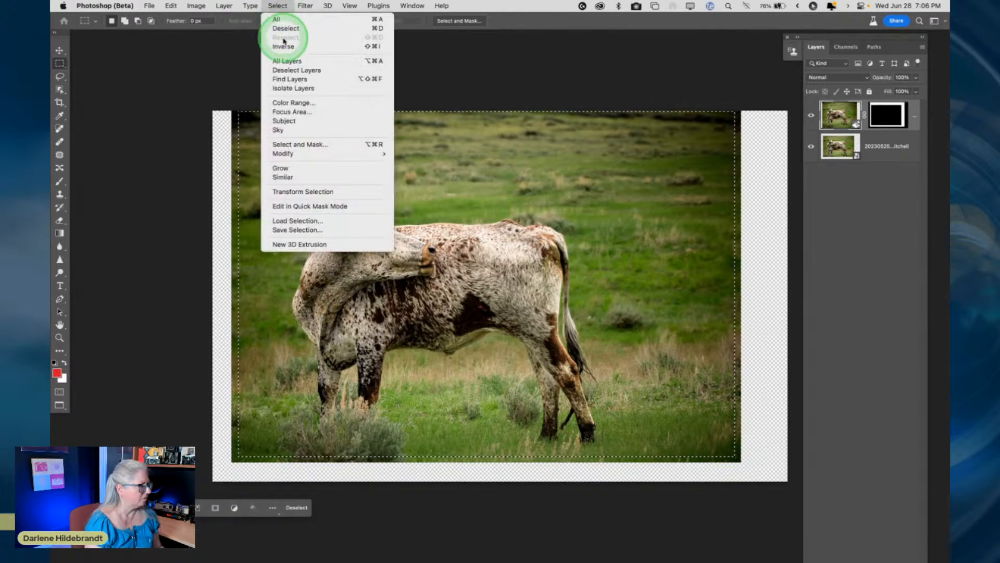
left_click(283, 46)
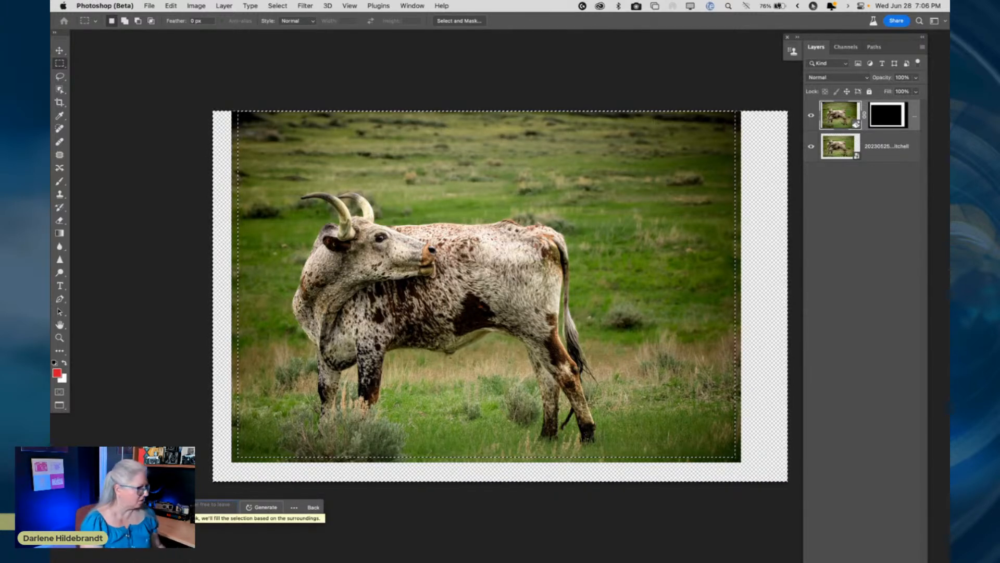
Run Generative Fill on the empty borders with a blank prompt and reposition the layer's properties beside the canvas.
left_click_drag(88, 507, 494, 68)
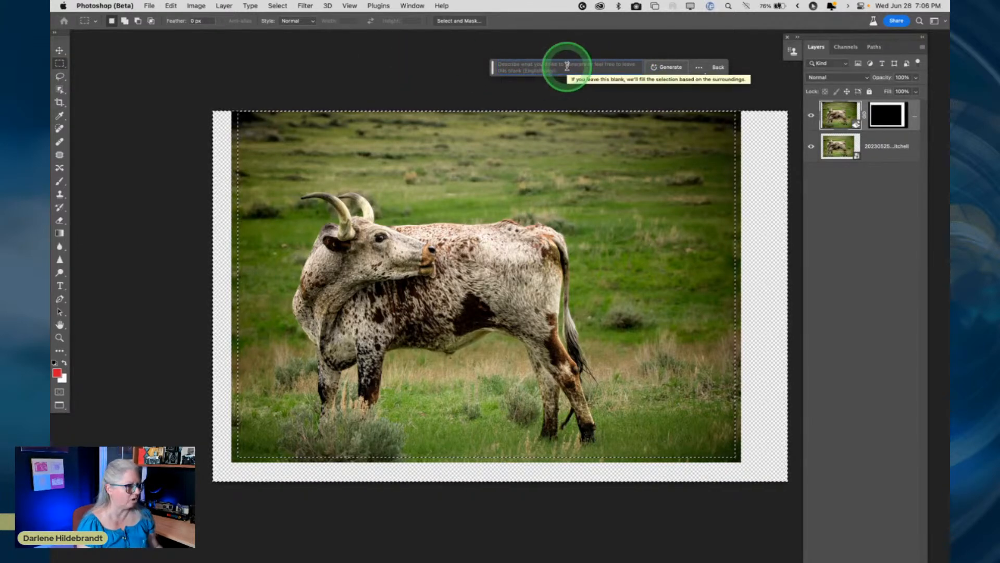
key("Return")
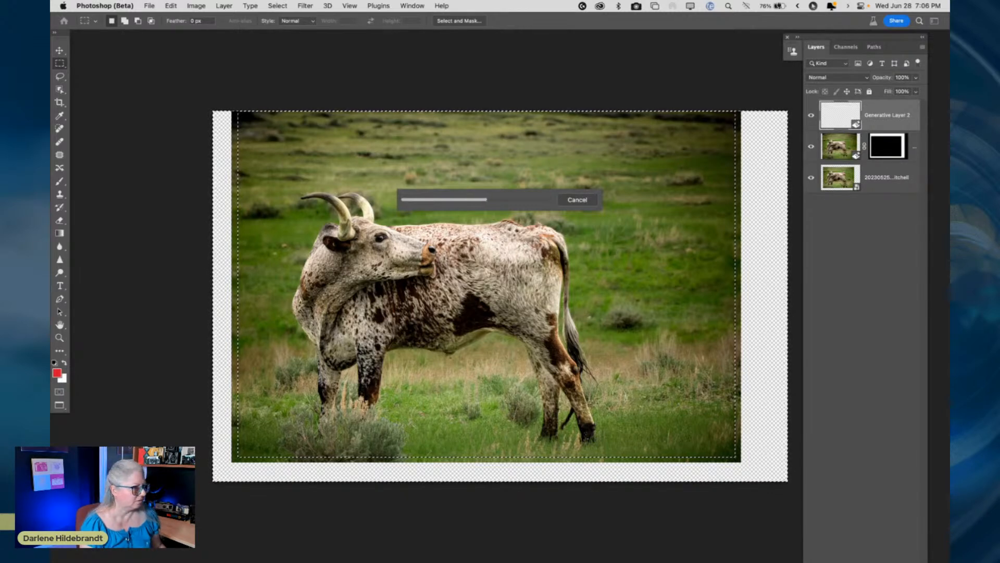
left_click_drag(809, 187, 865, 228)
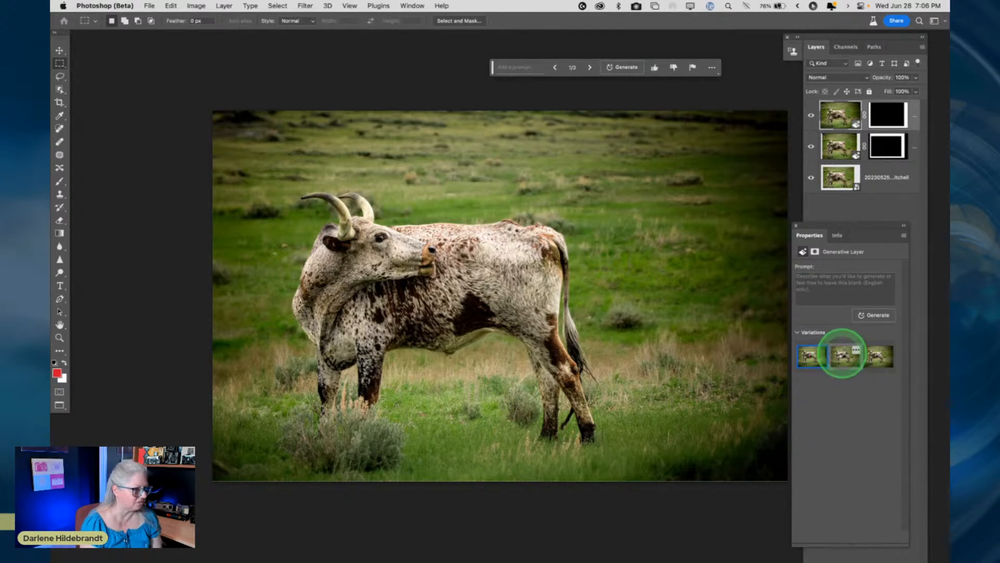
Preview the generated border variations one after another and compare how they extend the grass.
left_click(844, 357)
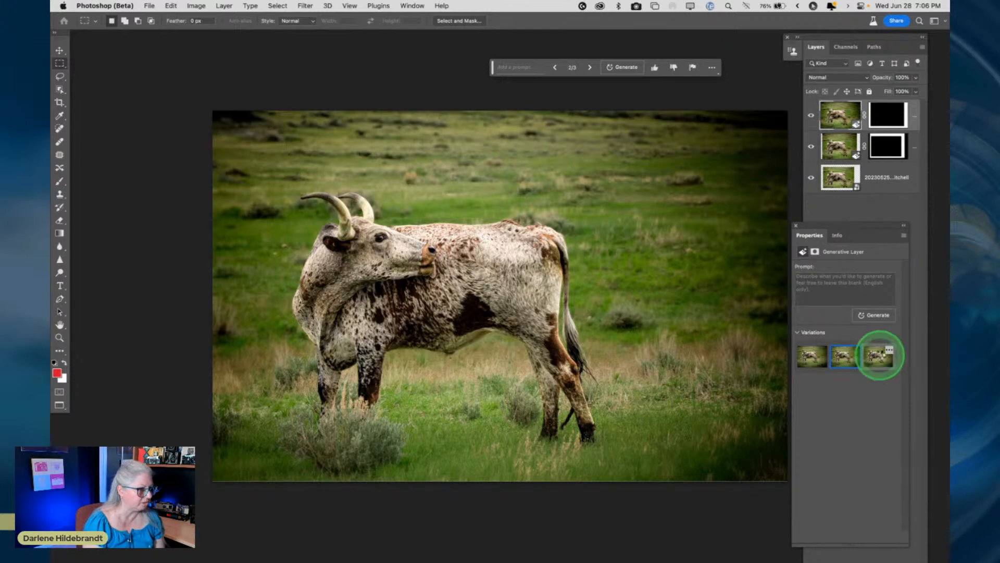
left_click(879, 355)
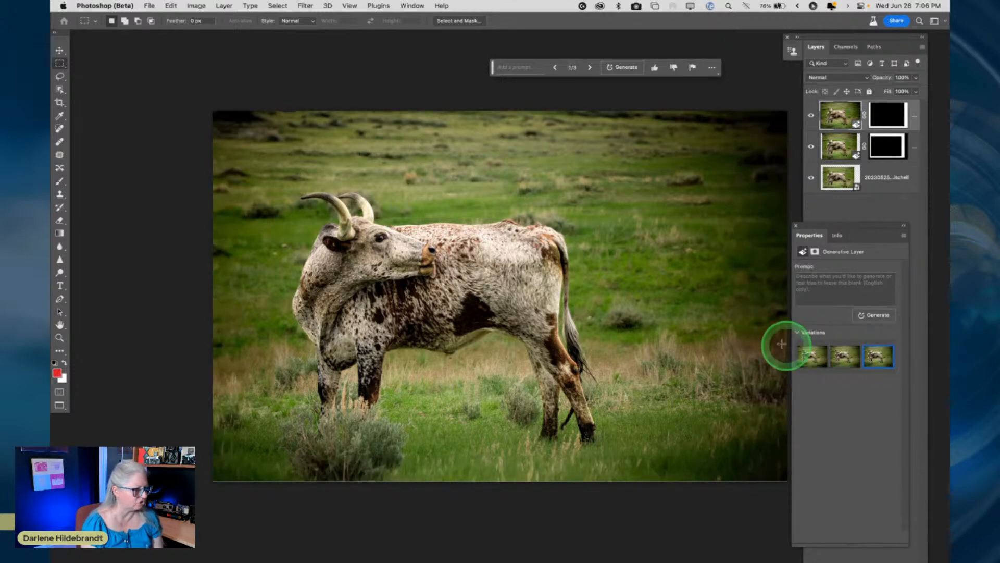
scroll(763, 332, "right", 3)
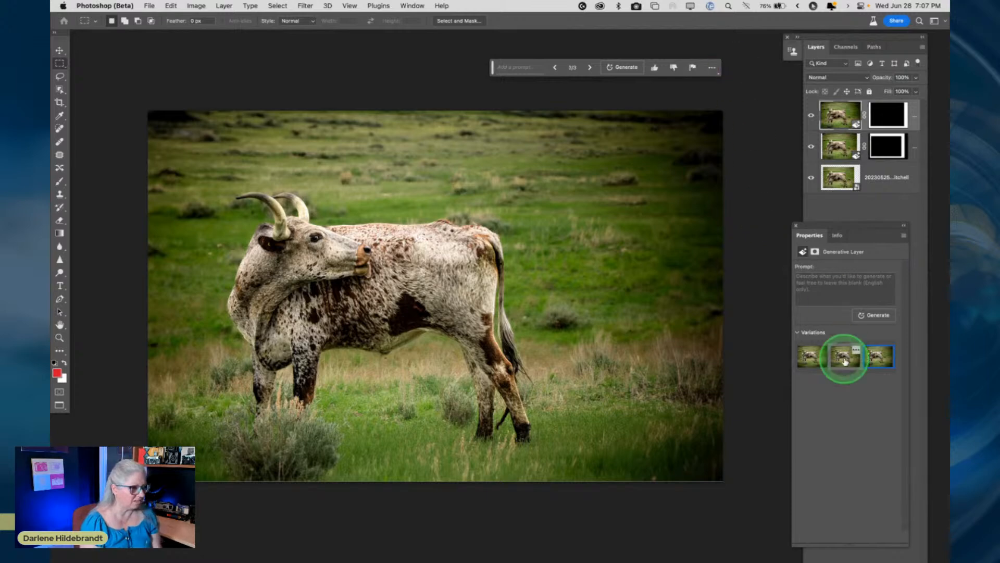
left_click(815, 359)
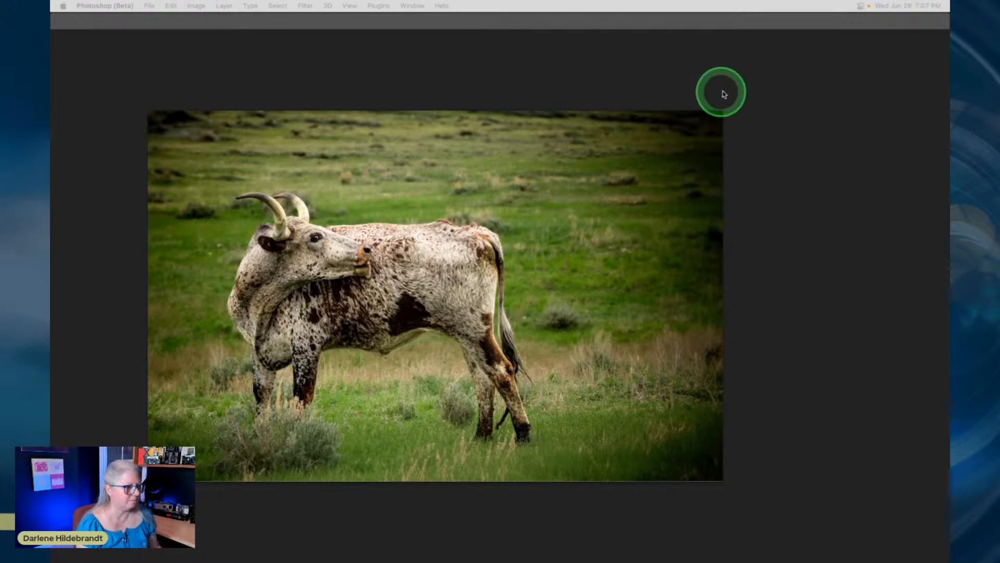
key("Tab")
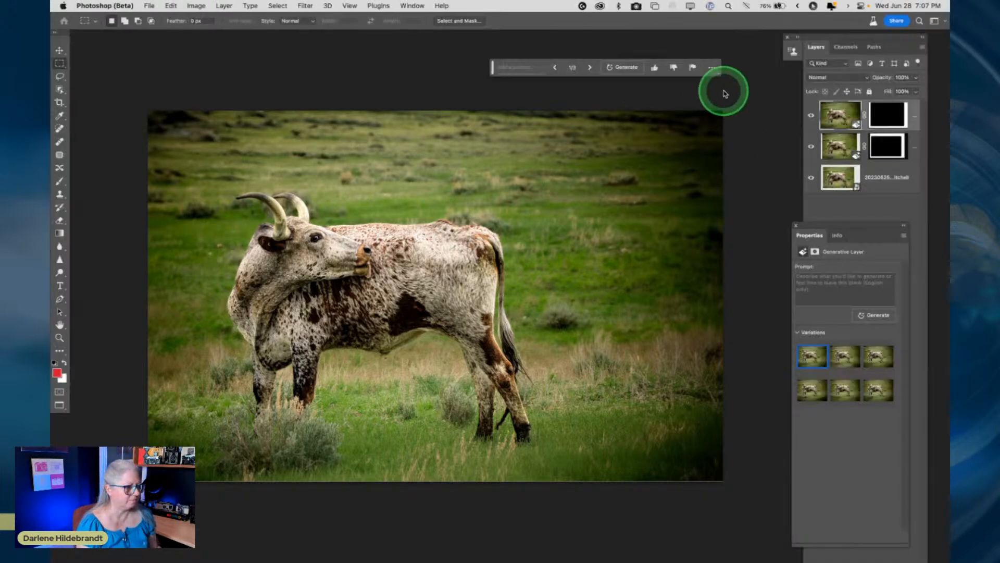
left_click(842, 356)
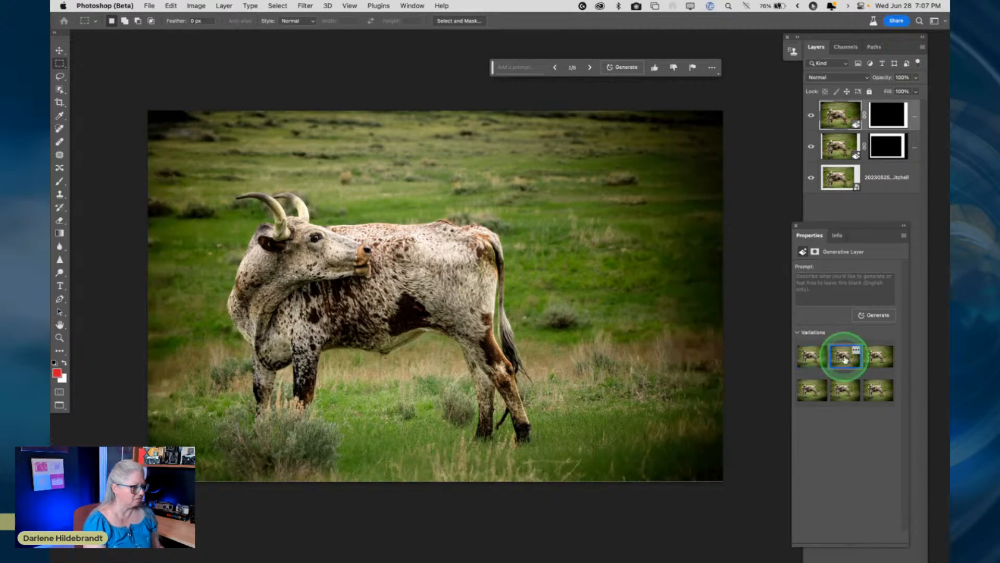
left_click(881, 358)
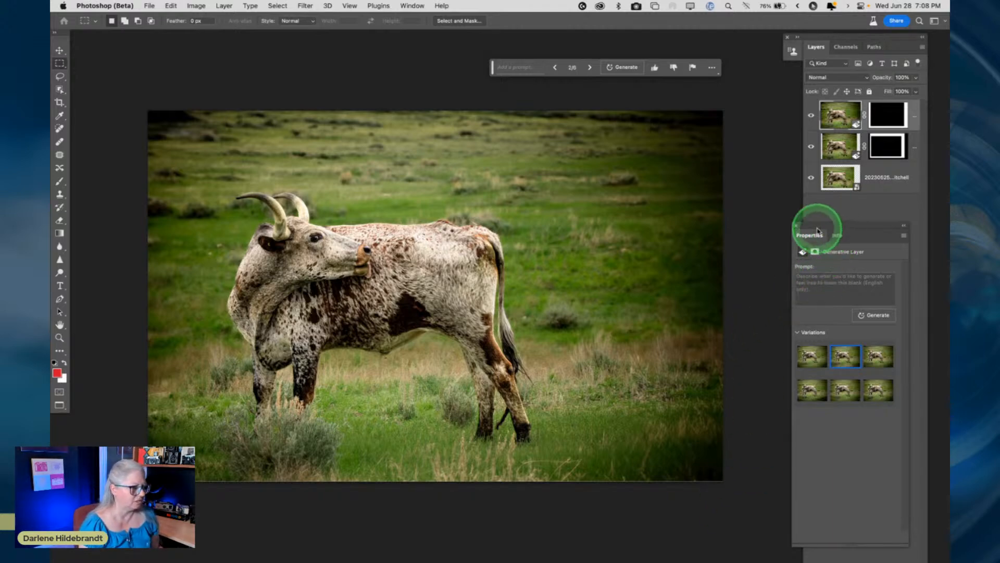
Look at the delete and feedback options available for the fourth generated variation.
left_click(824, 385)
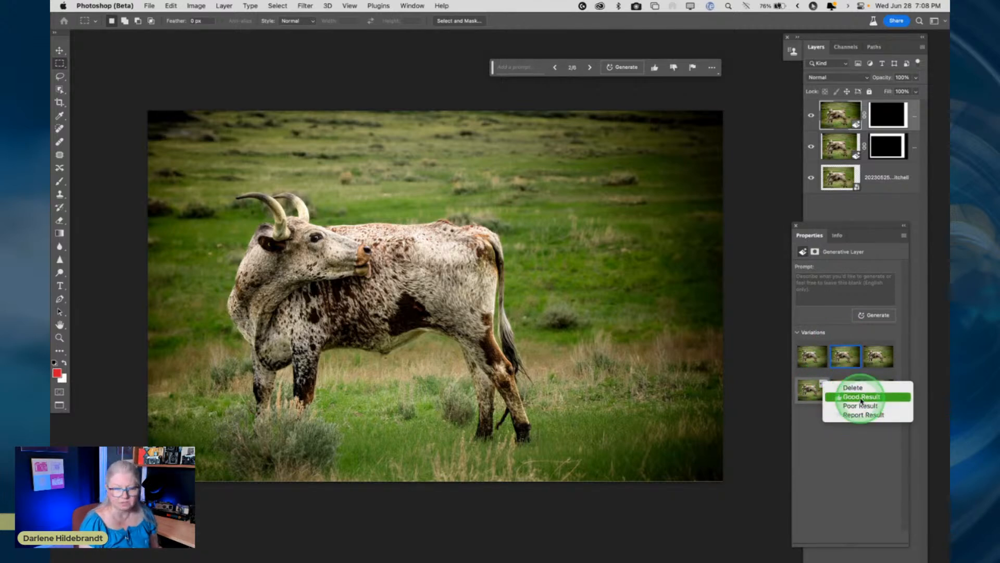
left_click(839, 480)
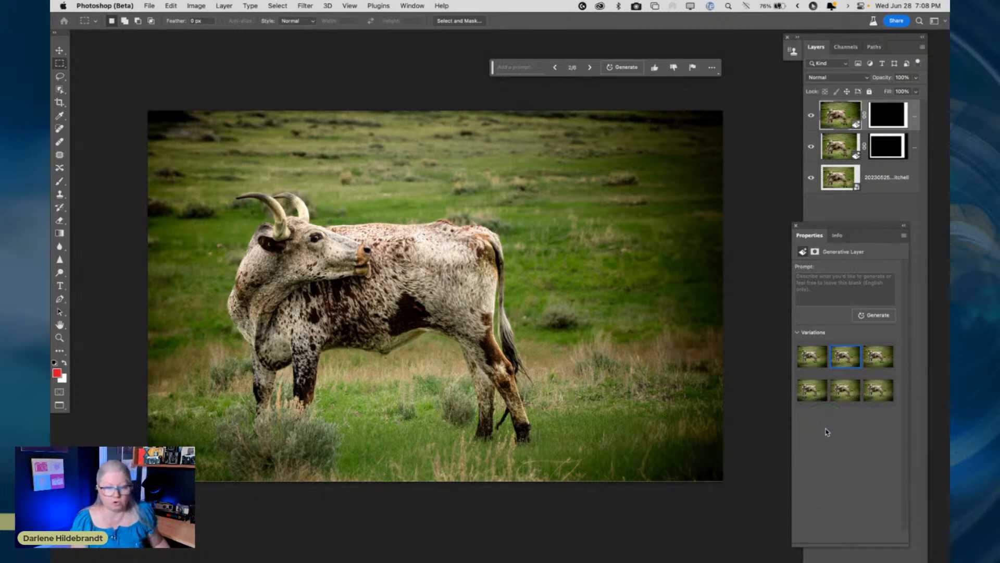
left_click(823, 385)
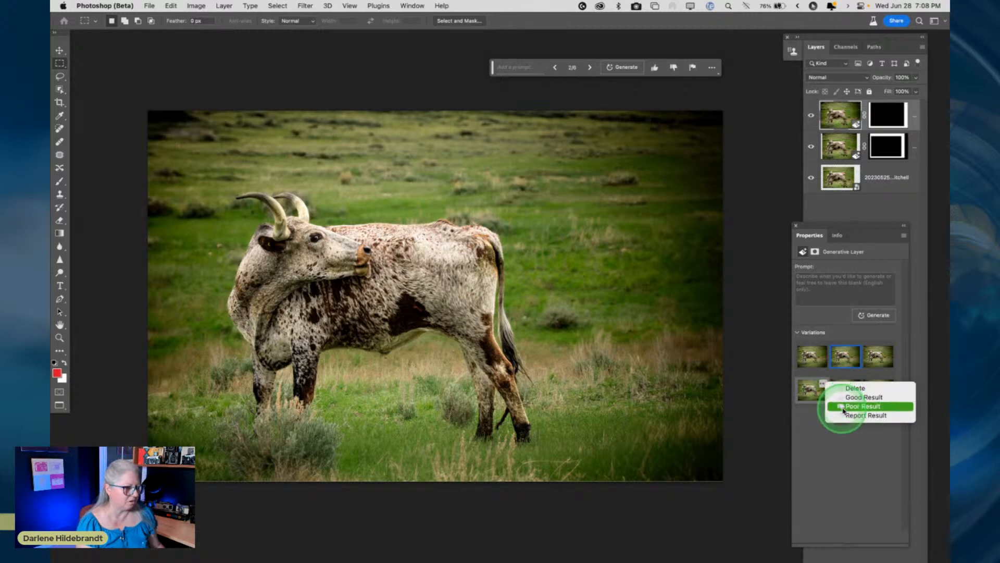
left_click(832, 453)
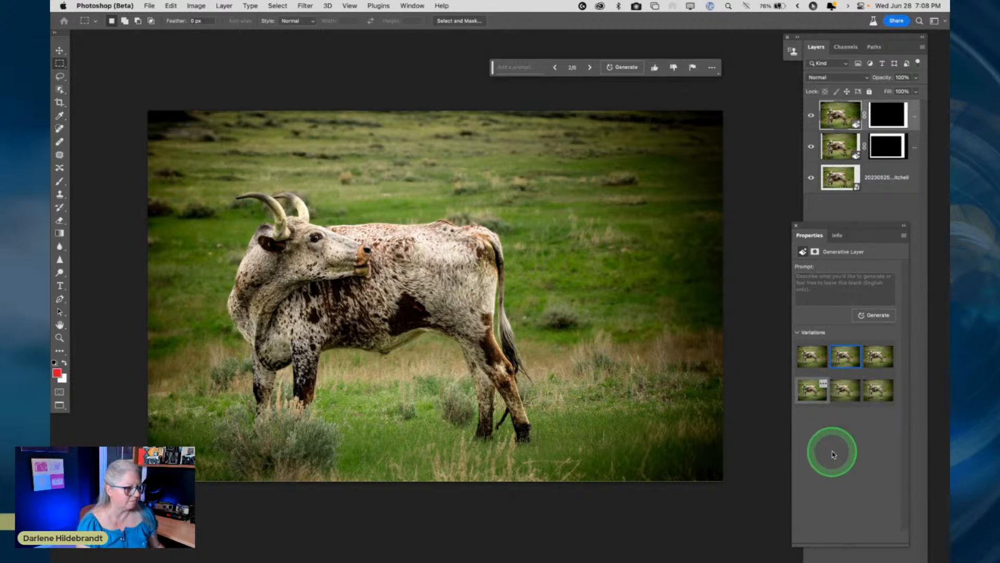
Preview the fifth and sixth variations and rate the fifth one as a Good Result.
left_click(845, 390)
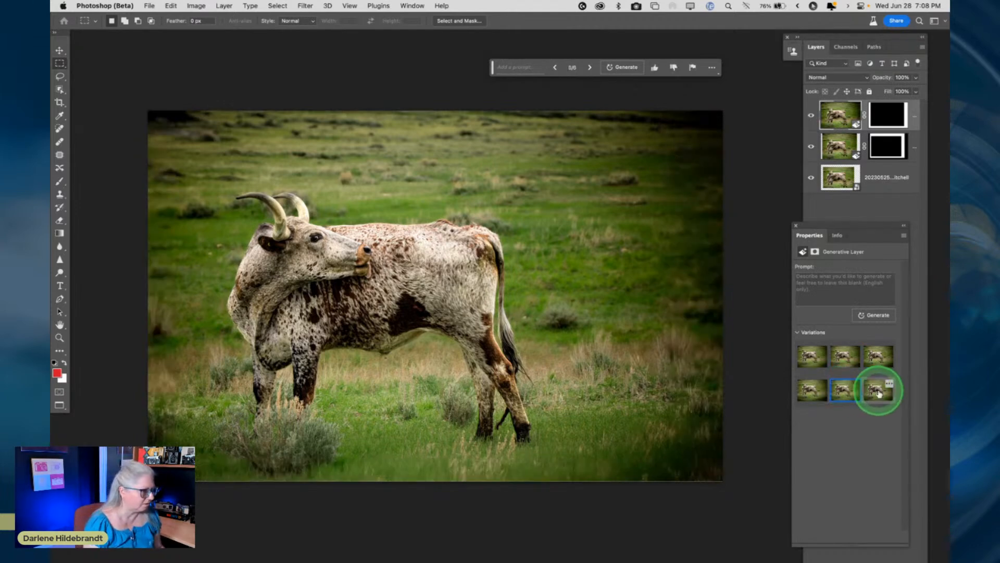
left_click(879, 392)
left_click(855, 385)
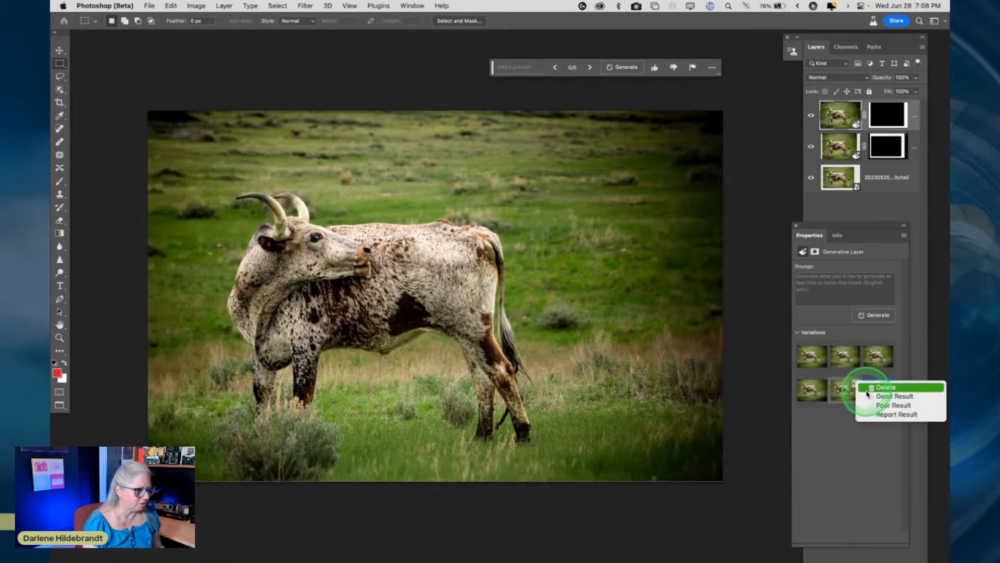
left_click(891, 396)
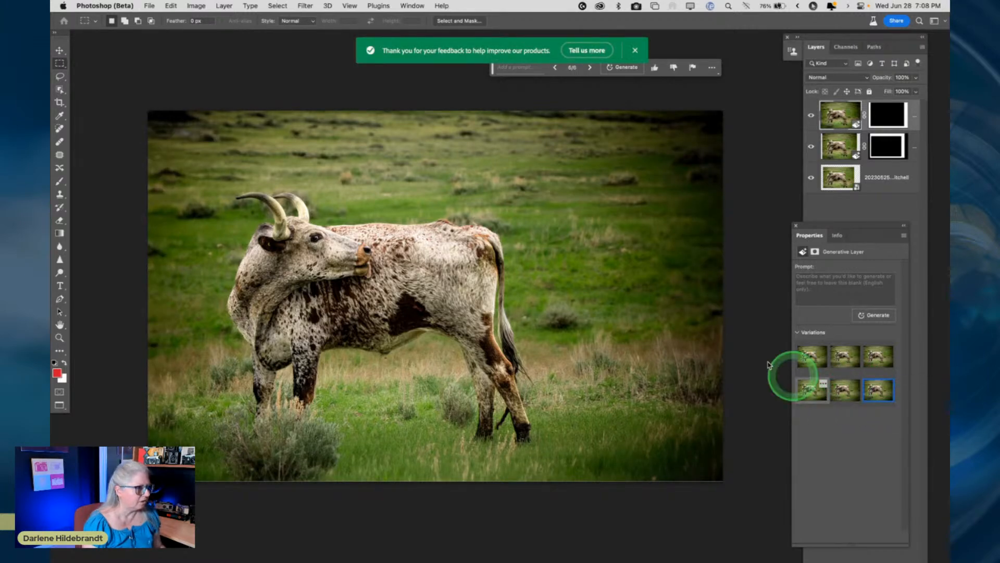
left_click(889, 385)
left_click(890, 385)
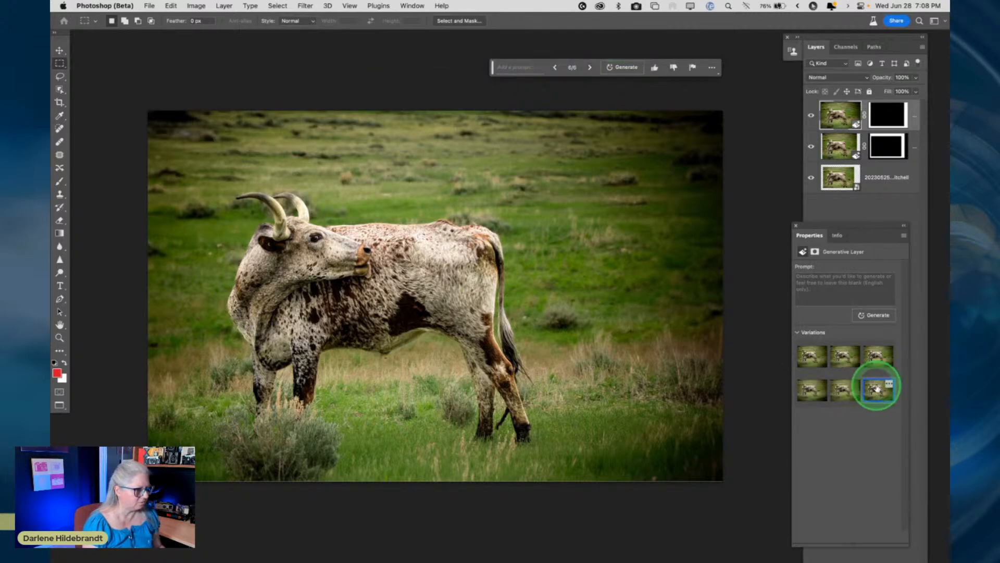
Compare the second and fifth variations, apply the fifth, and delete the first variation.
left_click(845, 389)
left_click(845, 364)
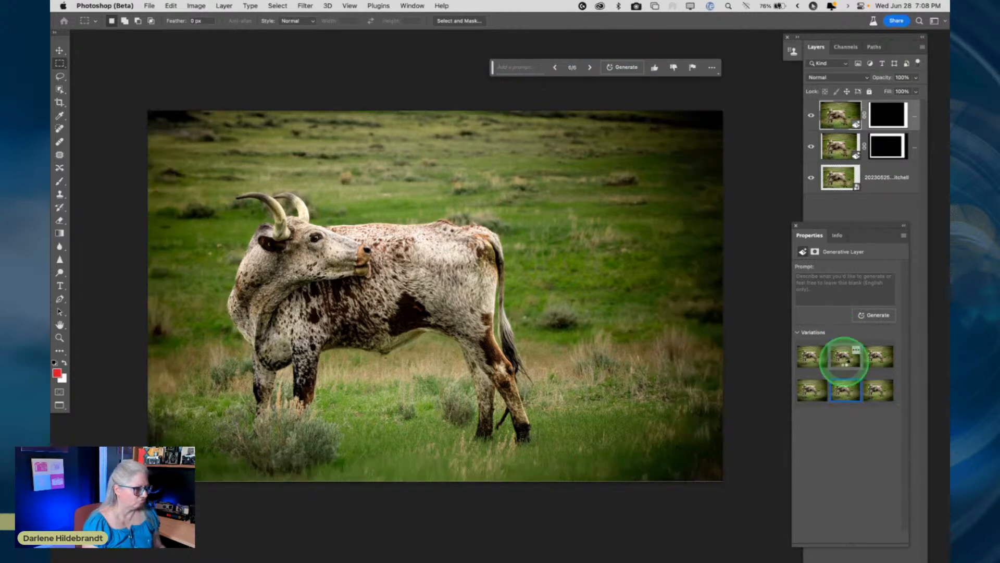
left_click(844, 392)
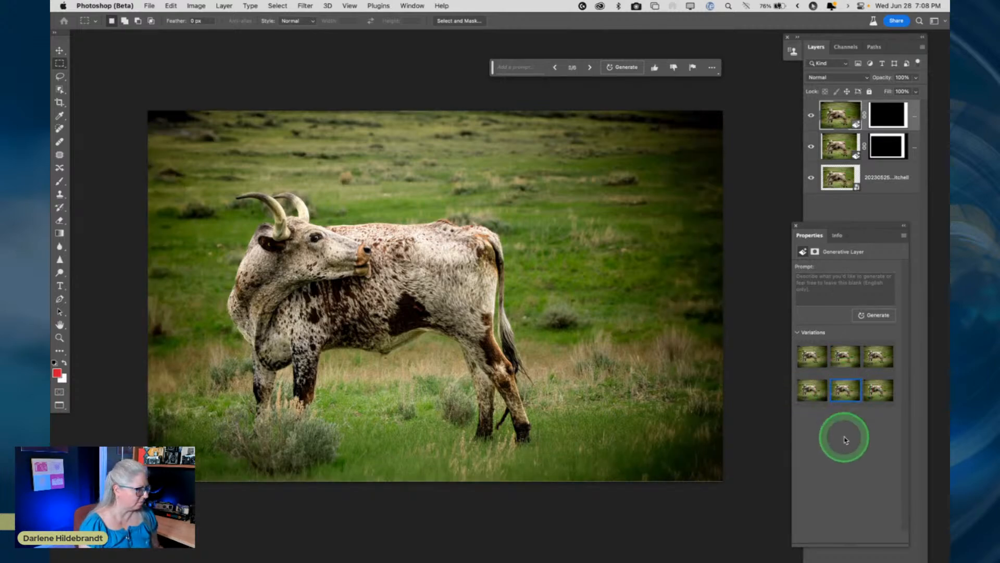
left_click(825, 352)
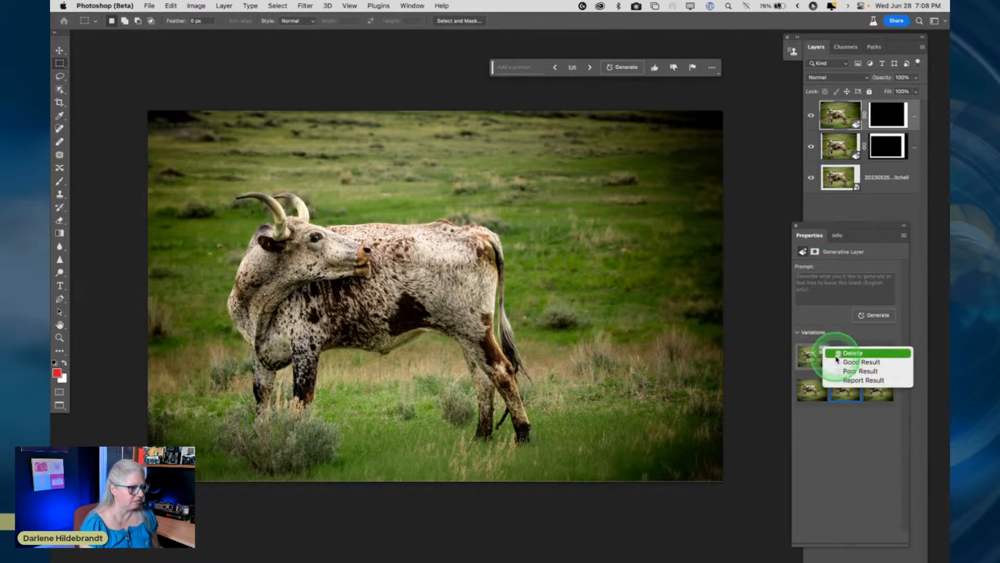
left_click(837, 354)
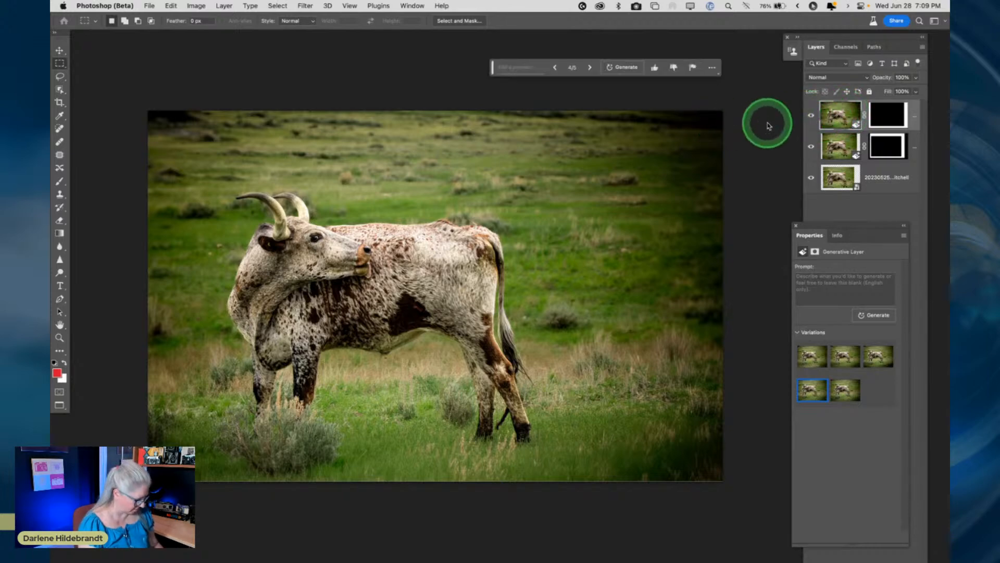
Extend the canvas above the photo with the Crop tool to add an empty strip across its full width.
key("c")
left_click_drag(457, 124, 445, 60)
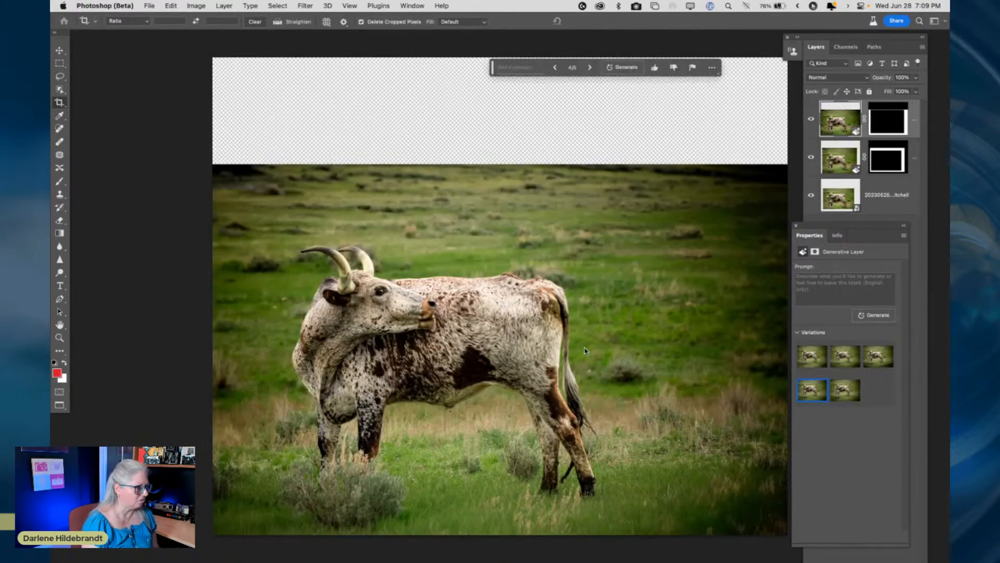
Marquee-select the empty strip above the photo, overlapping the photo's upper edge by a thin margin.
scroll(585, 352, "right", 2)
scroll(585, 352, "up", 1)
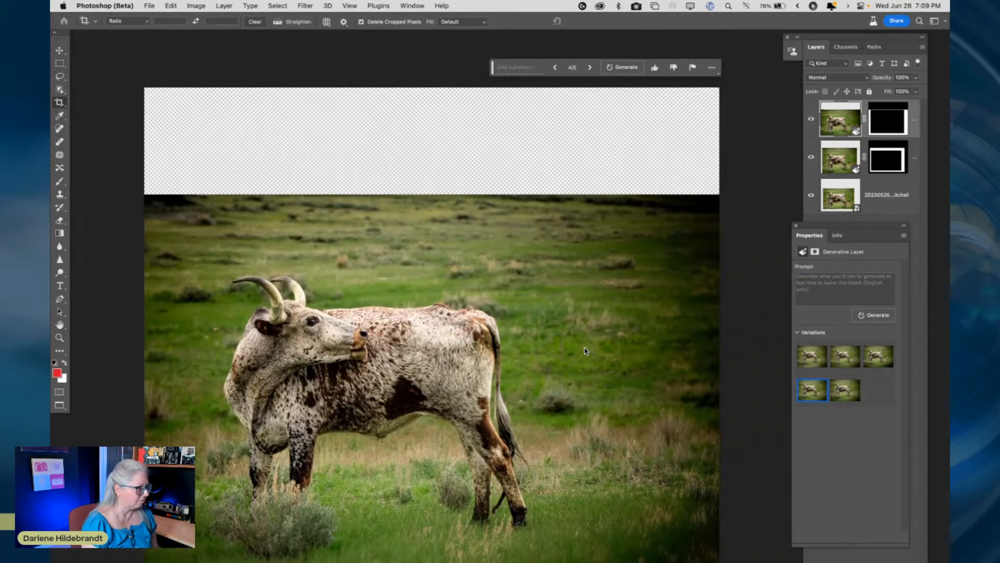
key("m")
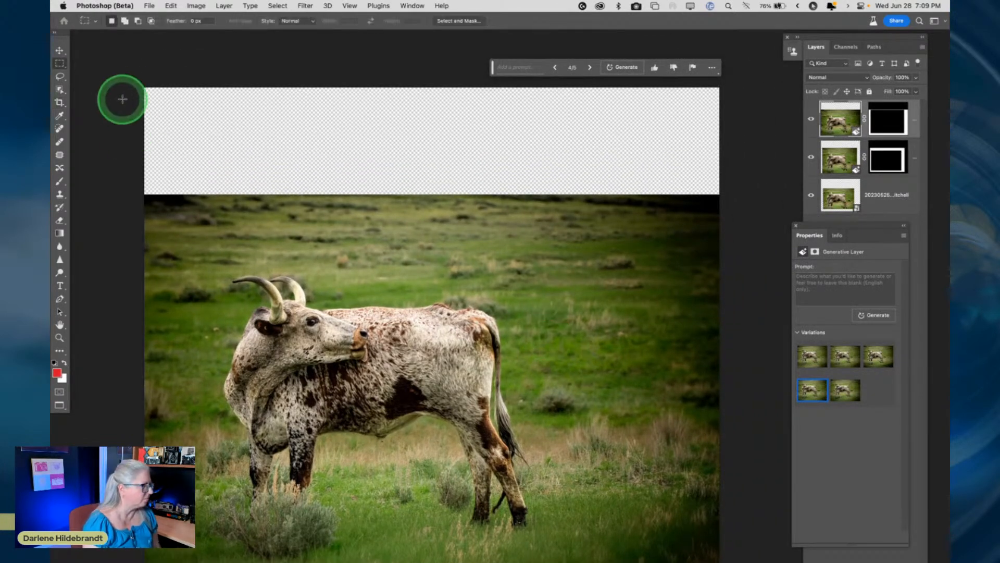
left_click_drag(144, 87, 593, 199)
mouse_move(713, 202)
left_mouse_down()
mouse_move(726, 192)
mouse_move(722, 202)
left_mouse_up()
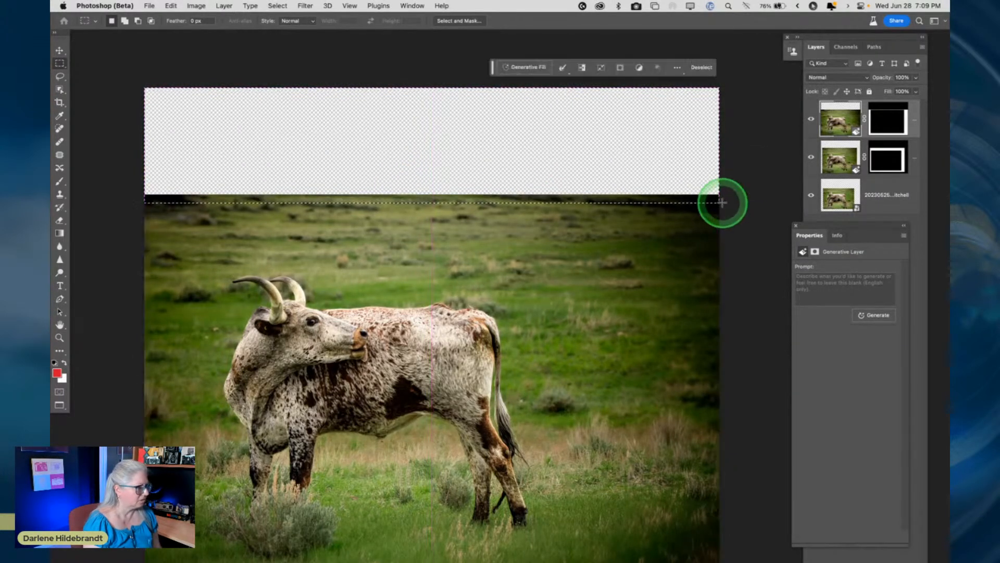
Fill the selected strip above the photo using Generative Fill with the prompt "hilltop and sky".
left_click(515, 67)
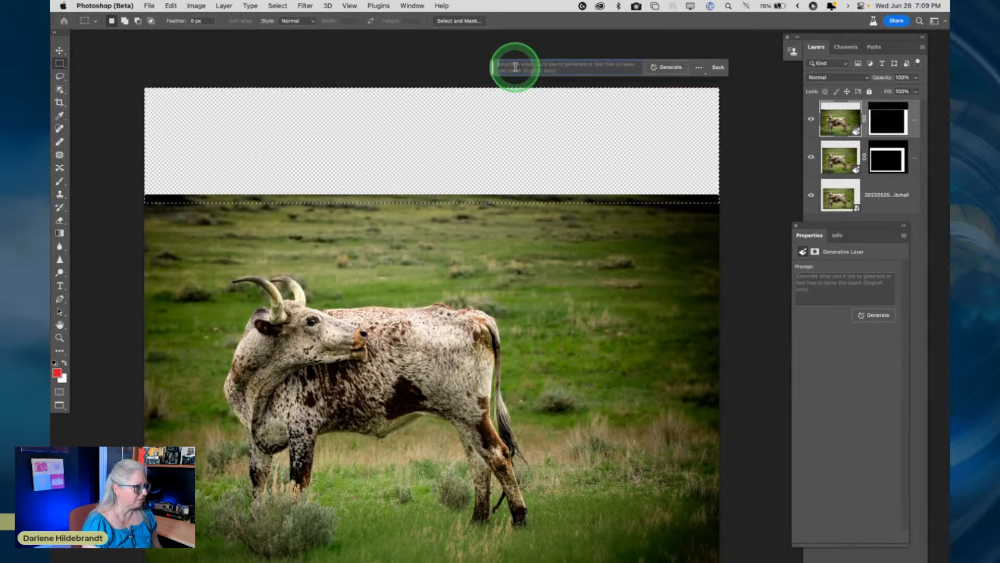
type("top ")
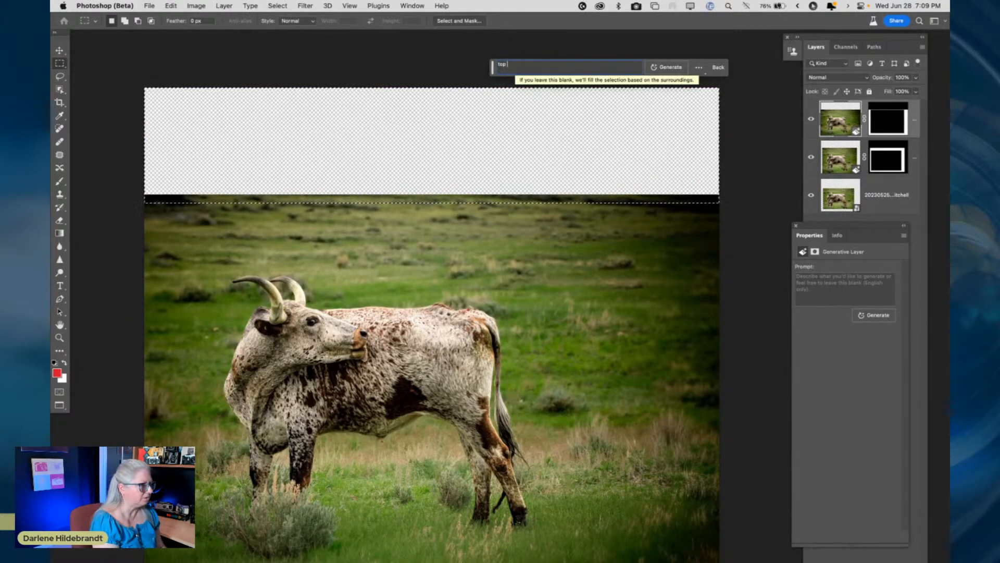
type("of whit")
key("BackSpace")
key("BackSpace")
key("BackSpace")
key("BackSpace")
key("BackSpace")
key("BackSpace")
key("BackSpace")
key("BackSpace")
key("BackSpace")
key("BackSpace")
key("BackSpace")
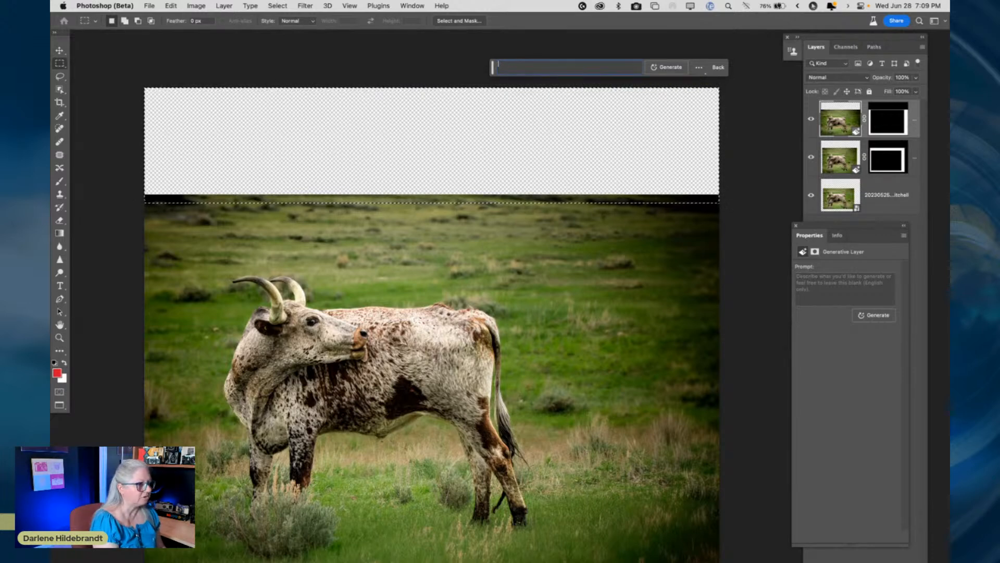
type("hilltop and a")
type("ky")
key("Return")
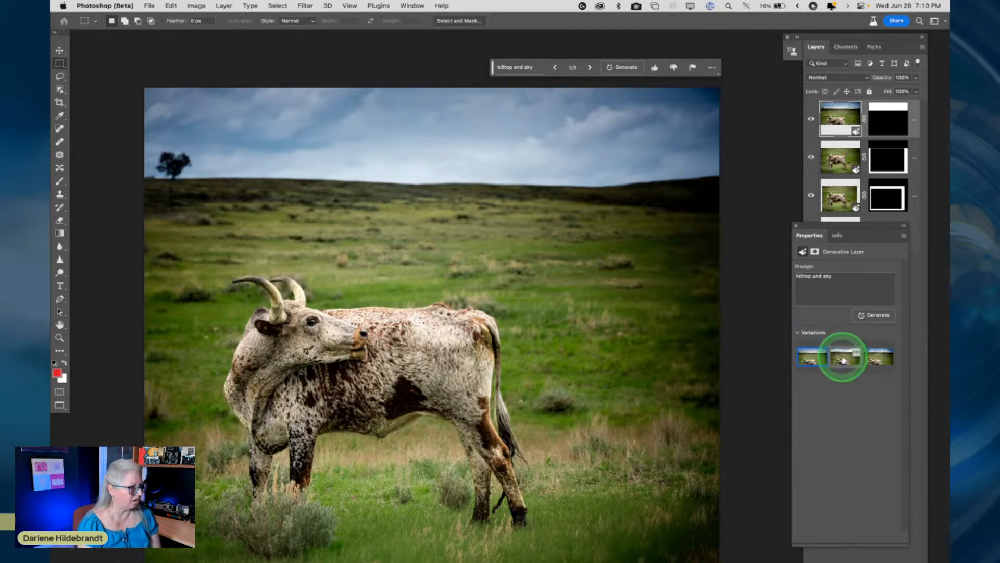
Preview the second and third hilltop-and-sky variations and return to the first one.
left_click(844, 360)
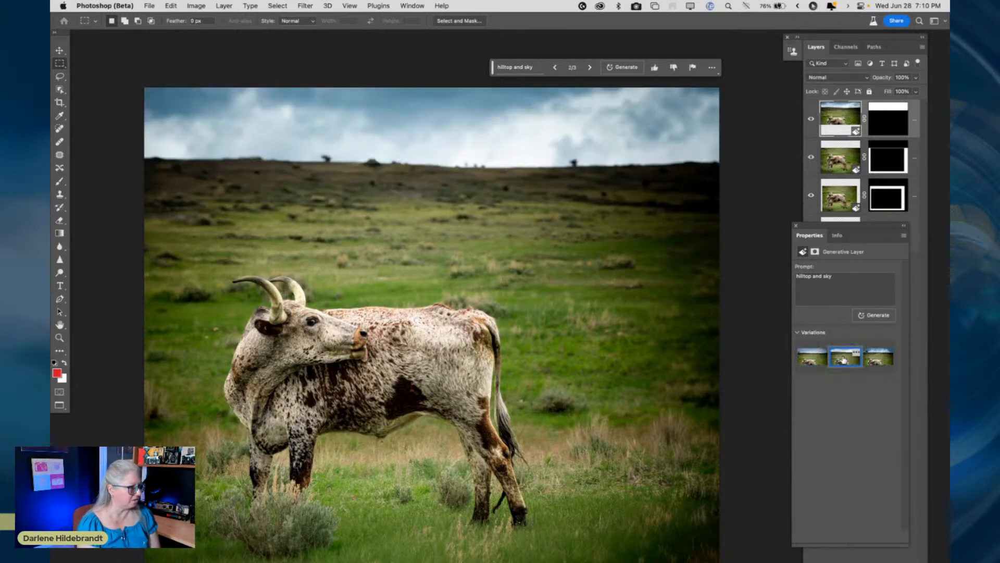
left_click(874, 359)
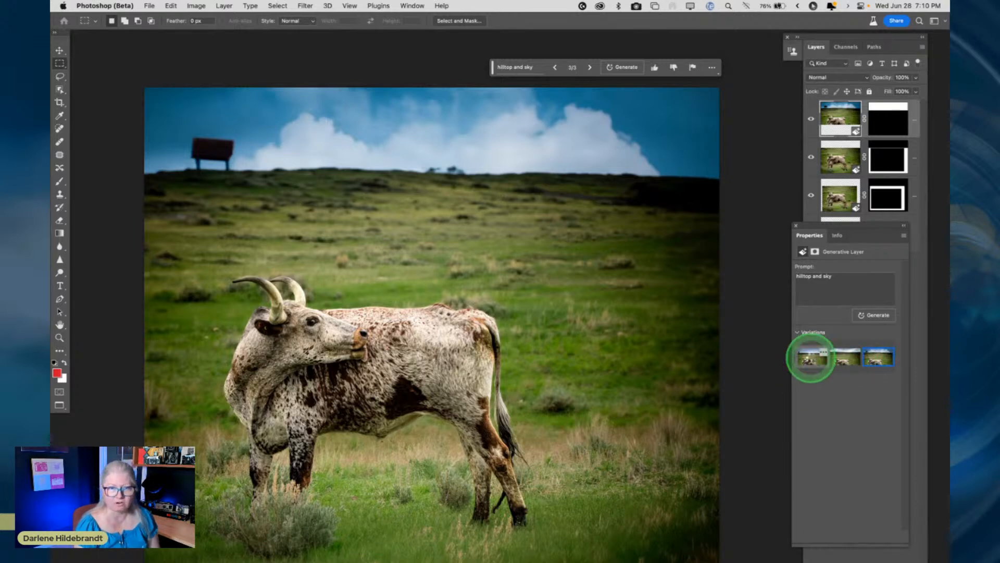
left_click(811, 360)
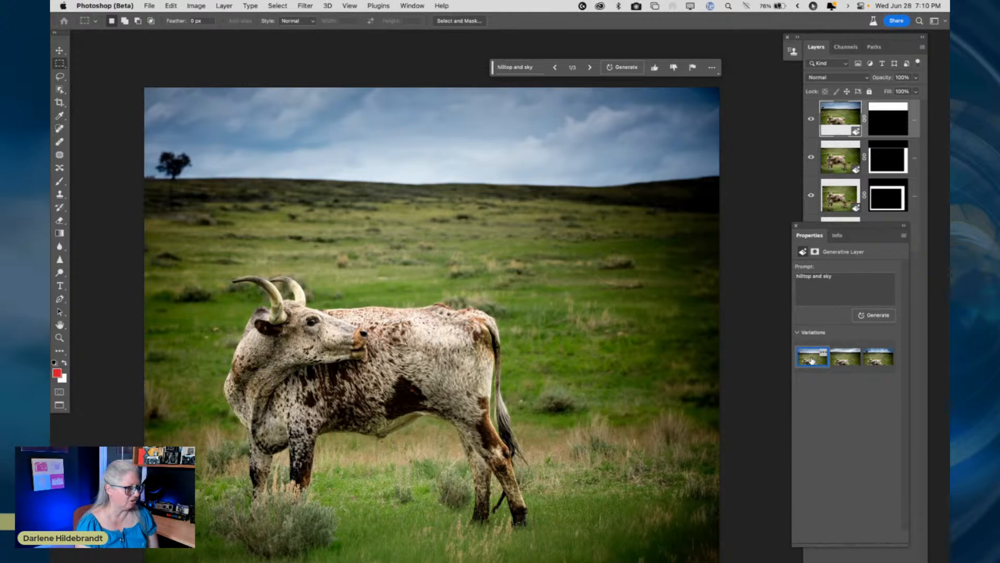
Generate additional variations from the same "hilltop and sky" prompt and preview the second, third and fourth ones.
left_click(877, 315)
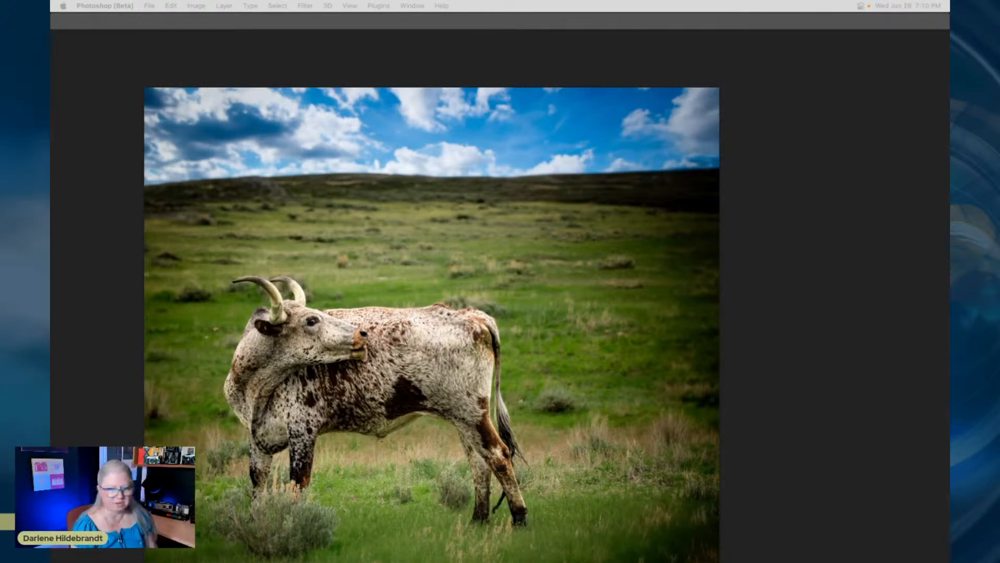
left_click(755, 334)
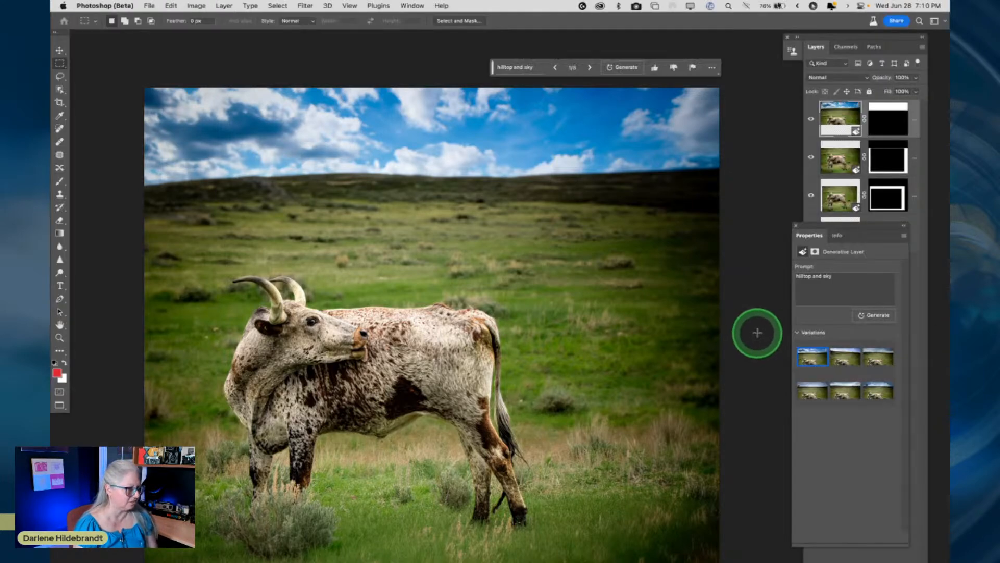
left_click(847, 359)
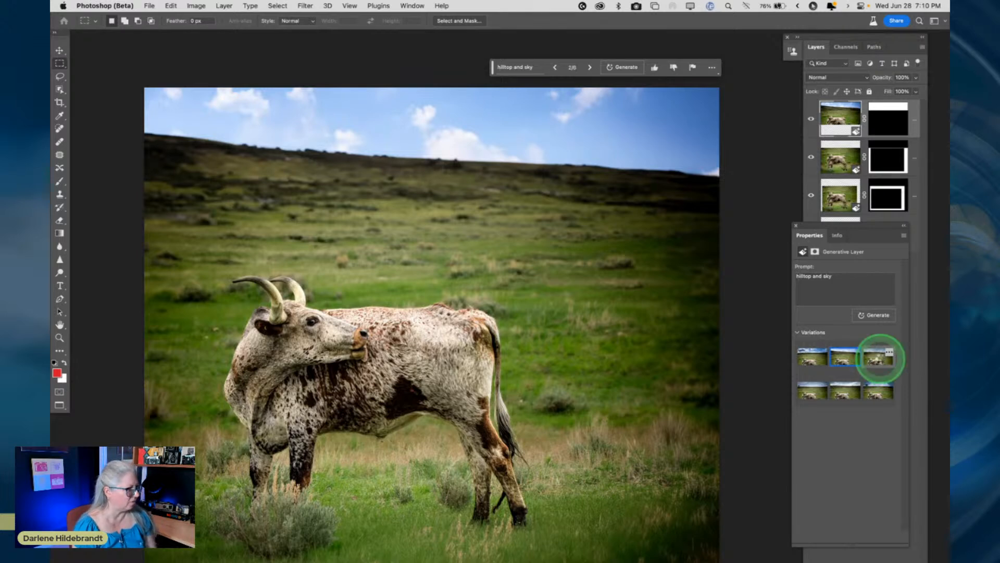
left_click(878, 357)
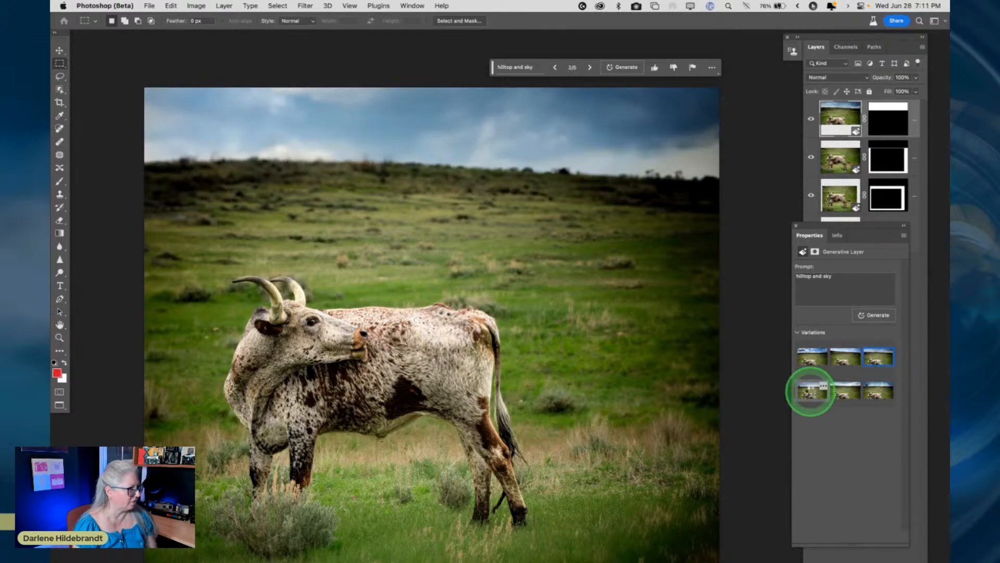
left_click(811, 393)
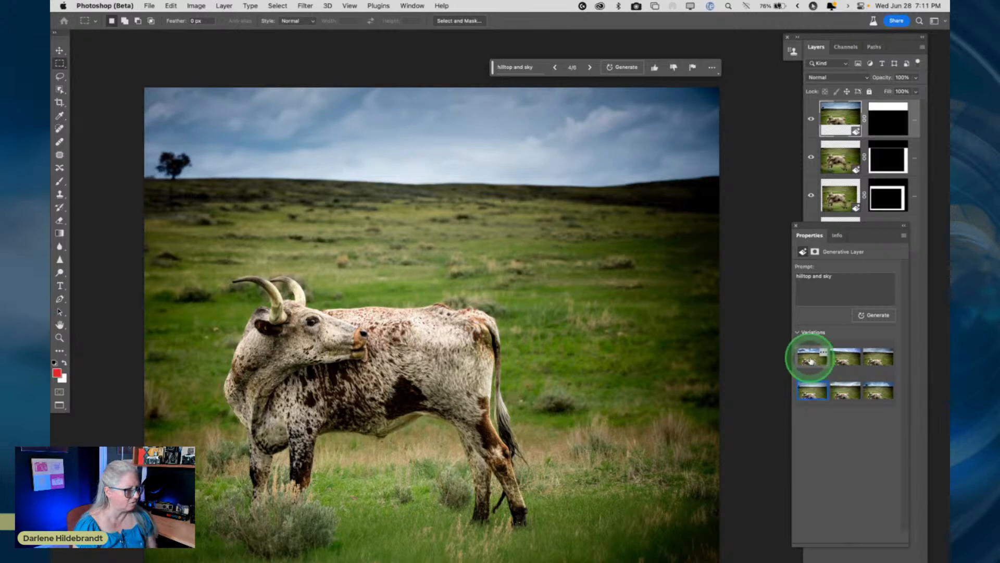
Undo the variation previews and the last generation of additional hilltop-and-sky variations.
left_click(822, 353)
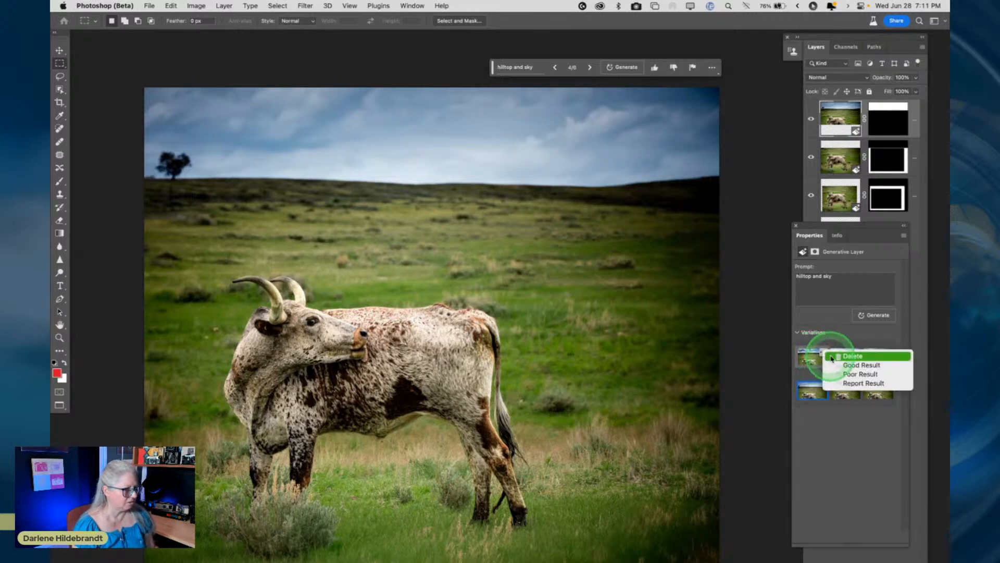
left_click(821, 320)
left_click(845, 351)
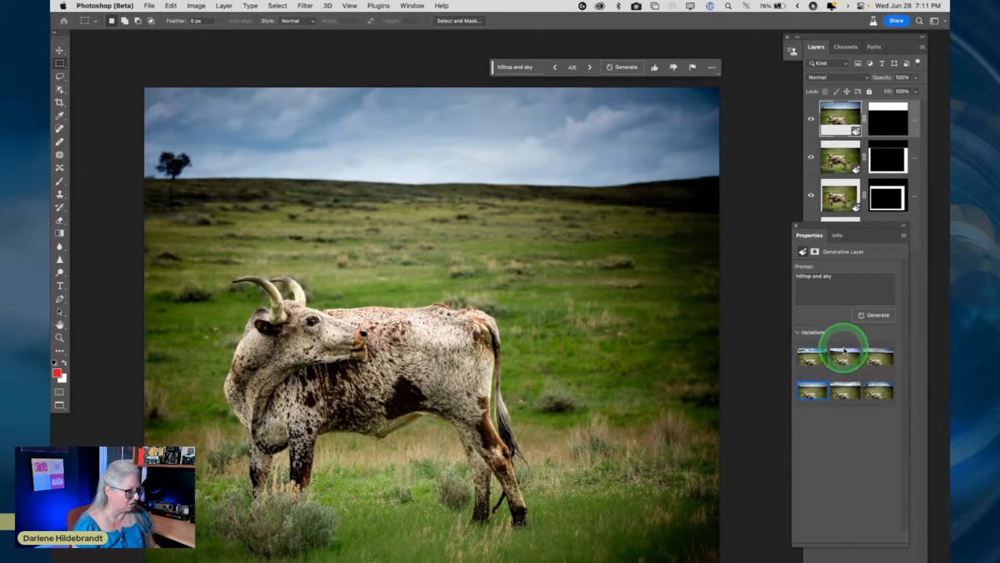
key("super+z")
key("super+z")
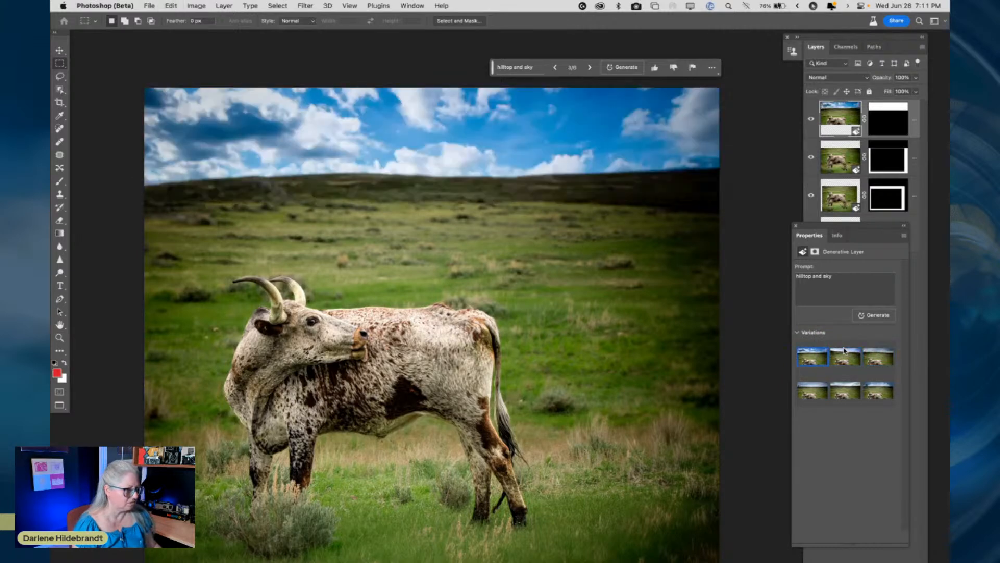
Generate variations with the prompt extended to "hilltop and sky sunset" and preview the second and third ones.
triple_click(839, 285)
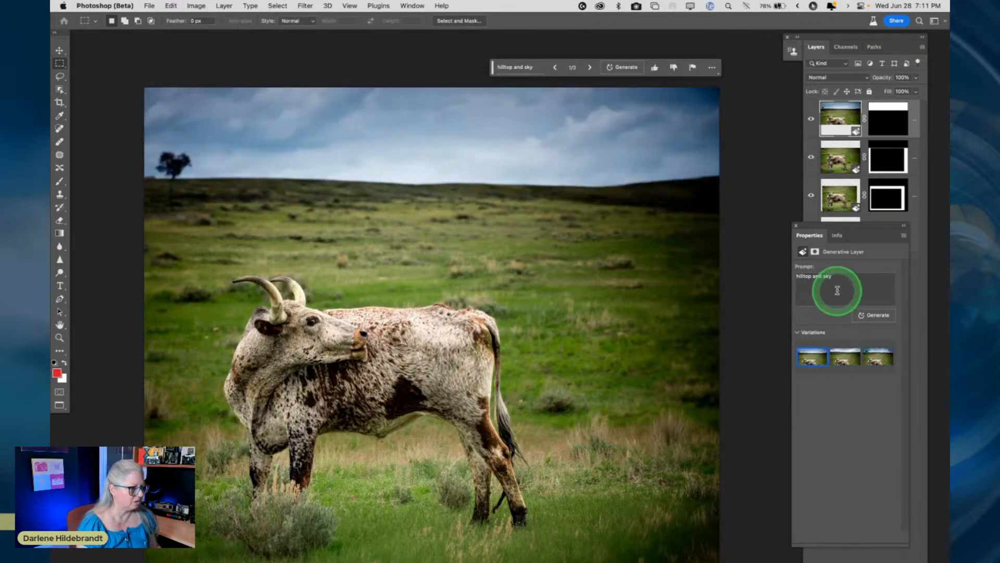
key("Right")
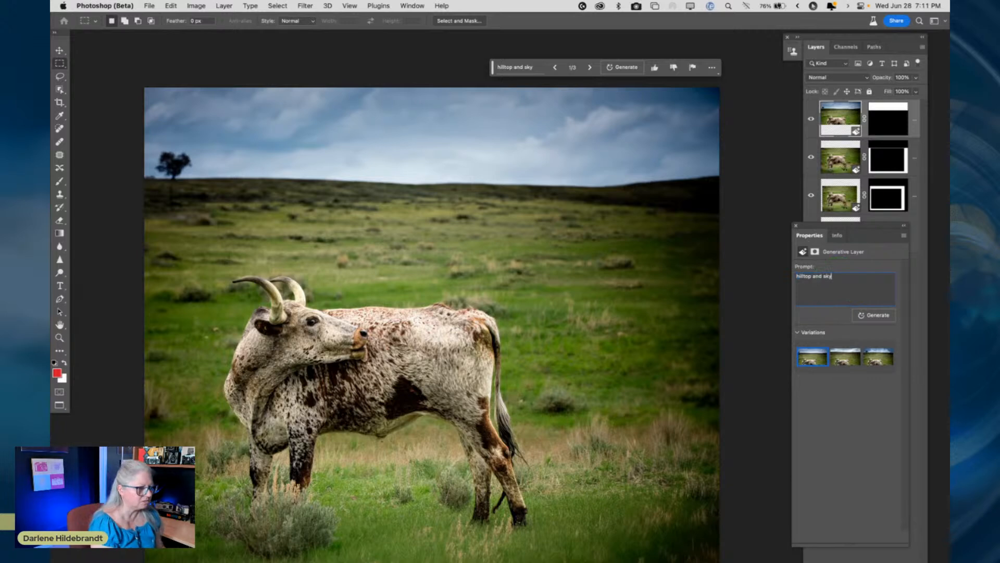
type("sunset")
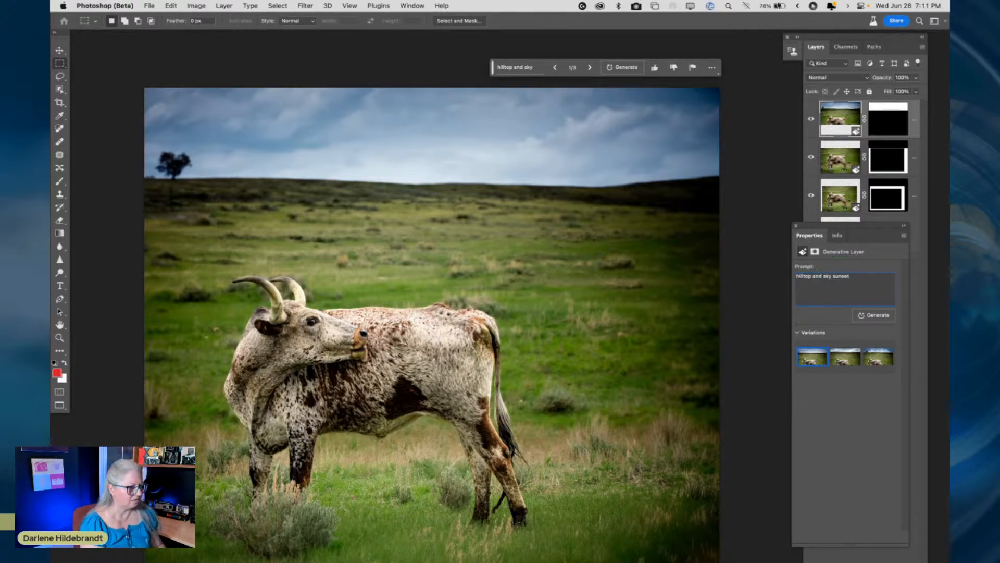
left_click(823, 276)
left_click(874, 315)
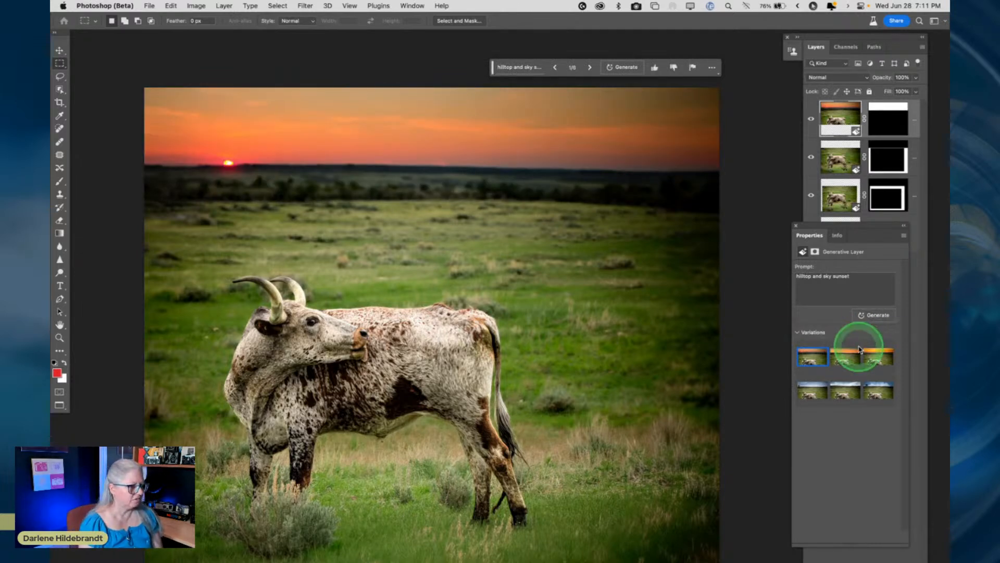
left_click(844, 357)
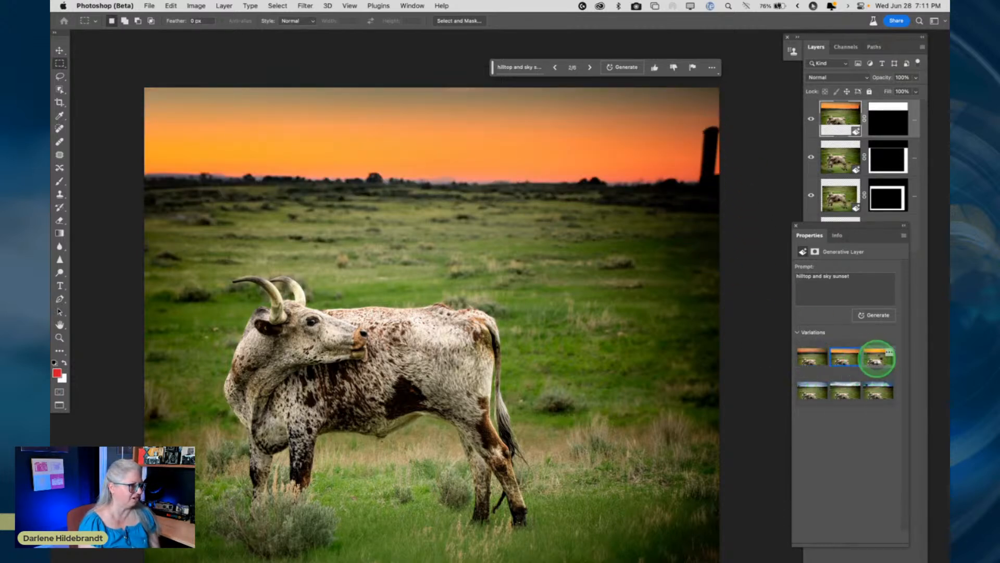
left_click(878, 360)
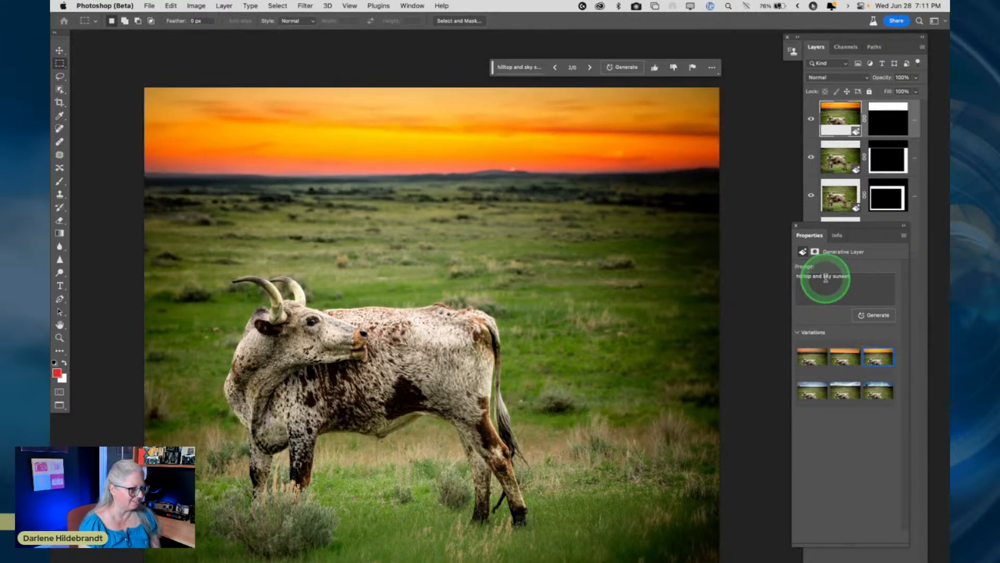
Undo the sunset variation previews and the sunset generation.
key("super+z")
key("super+z")
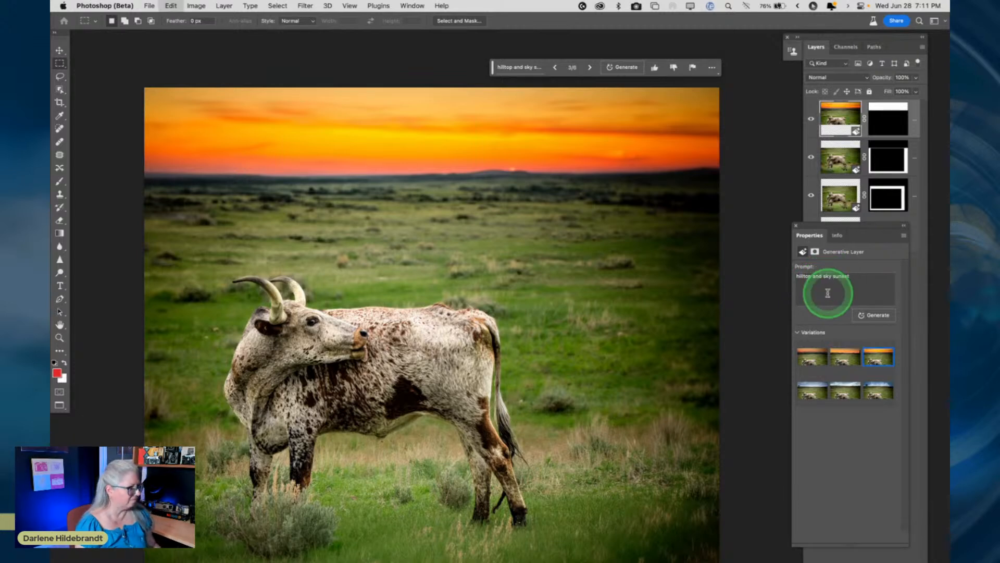
left_click(830, 296)
key("super+z")
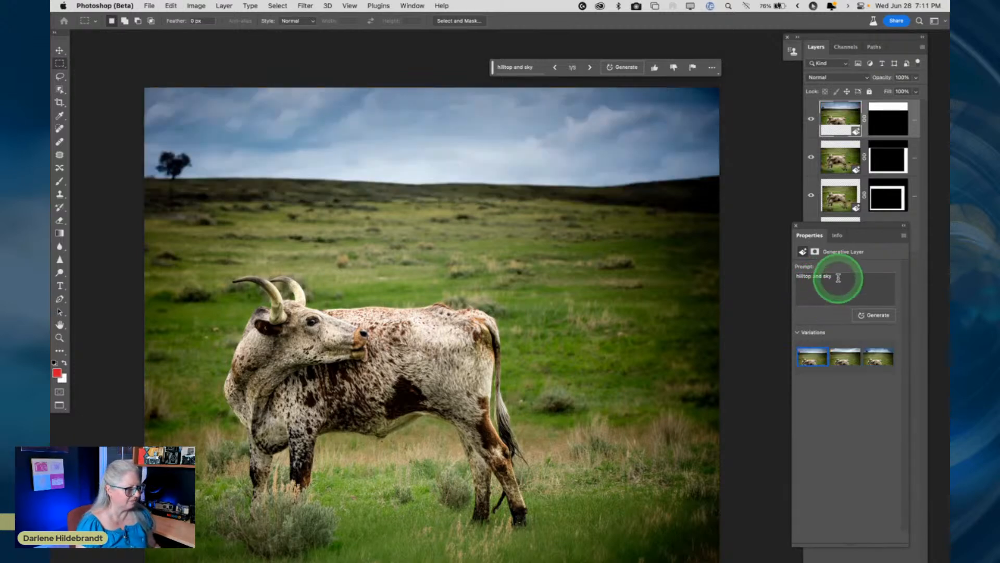
Generate new variations with the prompt extended to "hilltop and sky pastel sunset".
left_click(840, 284)
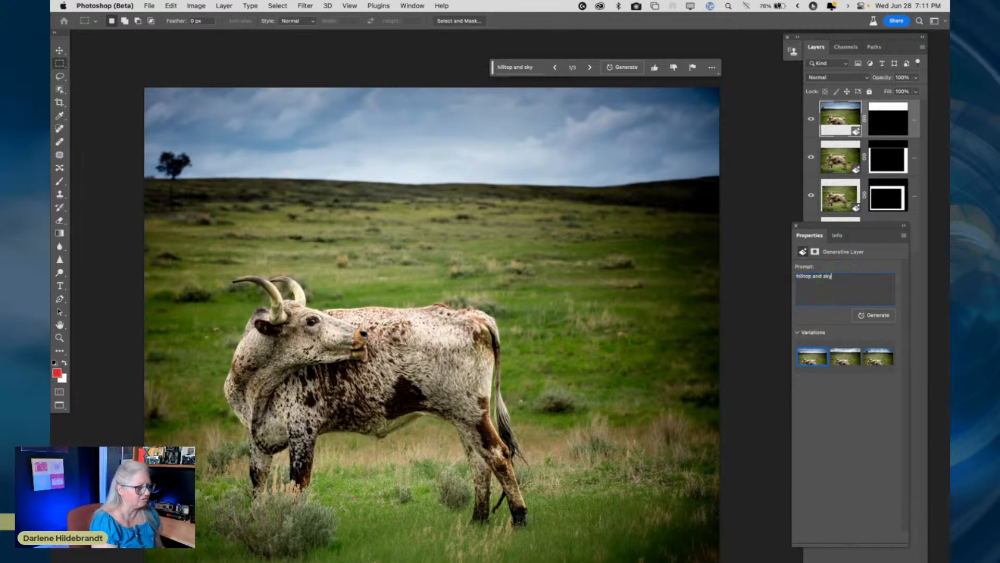
type("pastel")
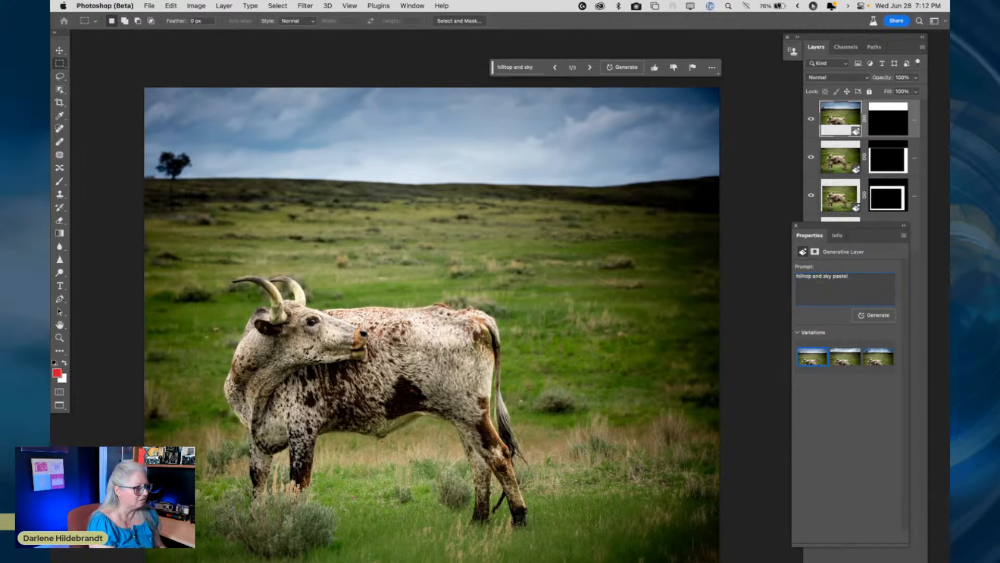
type(" sunset")
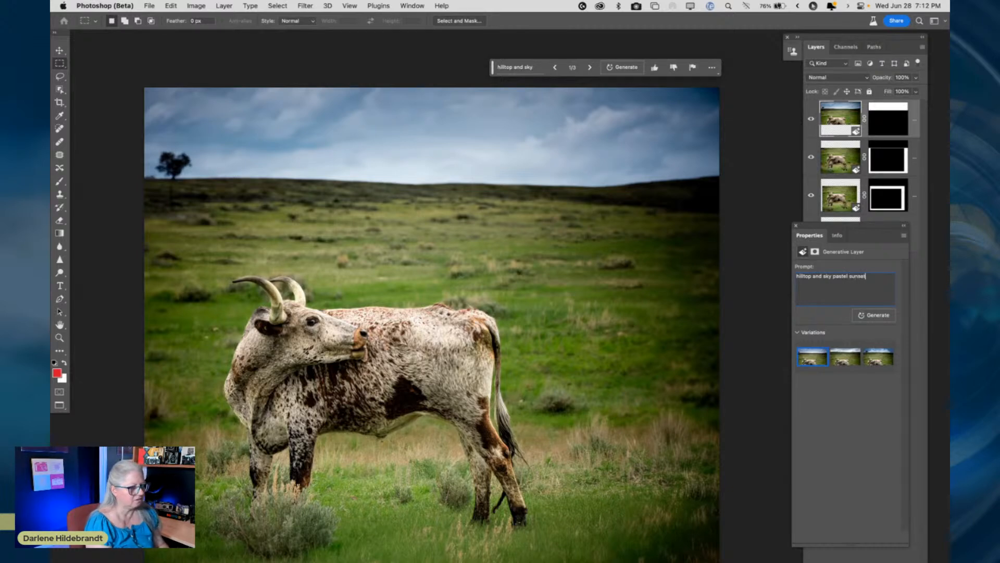
left_click(893, 310)
left_click(877, 317)
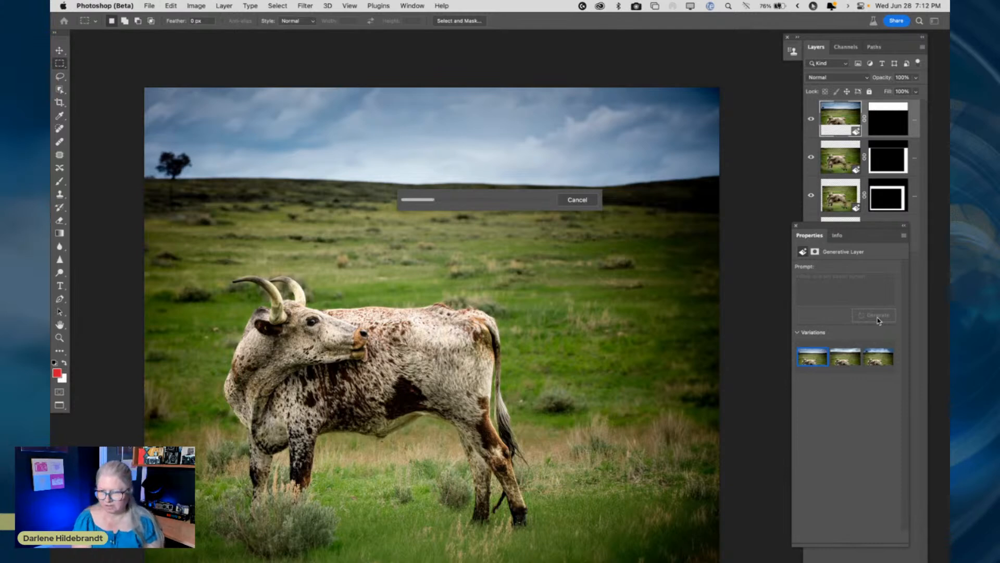
left_click(879, 320)
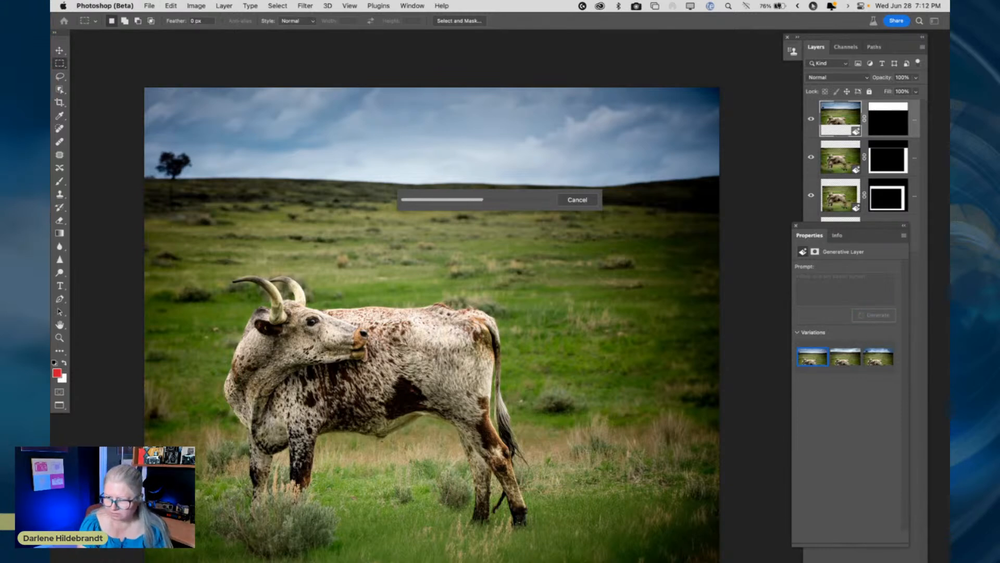
Preview the second and third pastel sunset variations.
key("super+Tab")
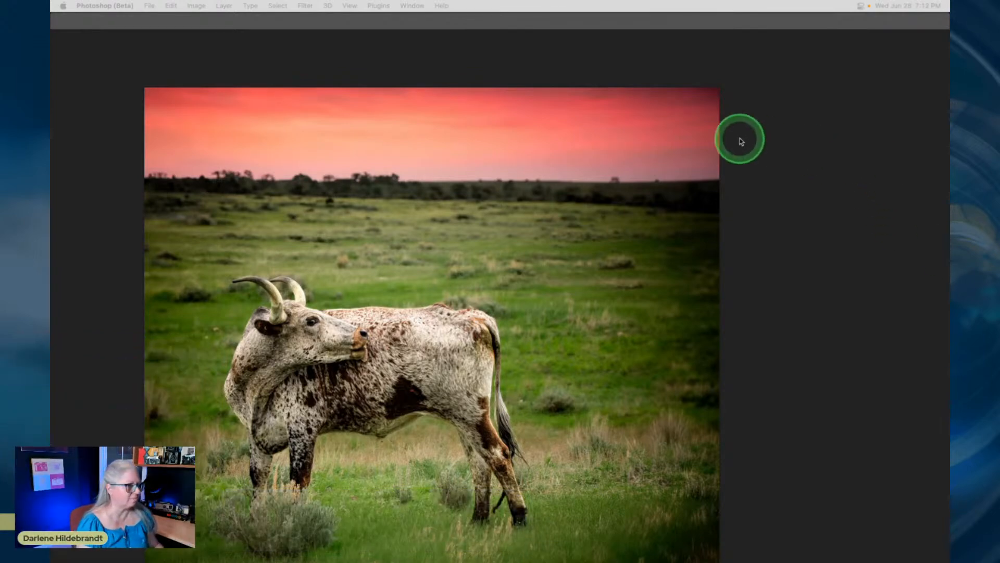
key("Tab")
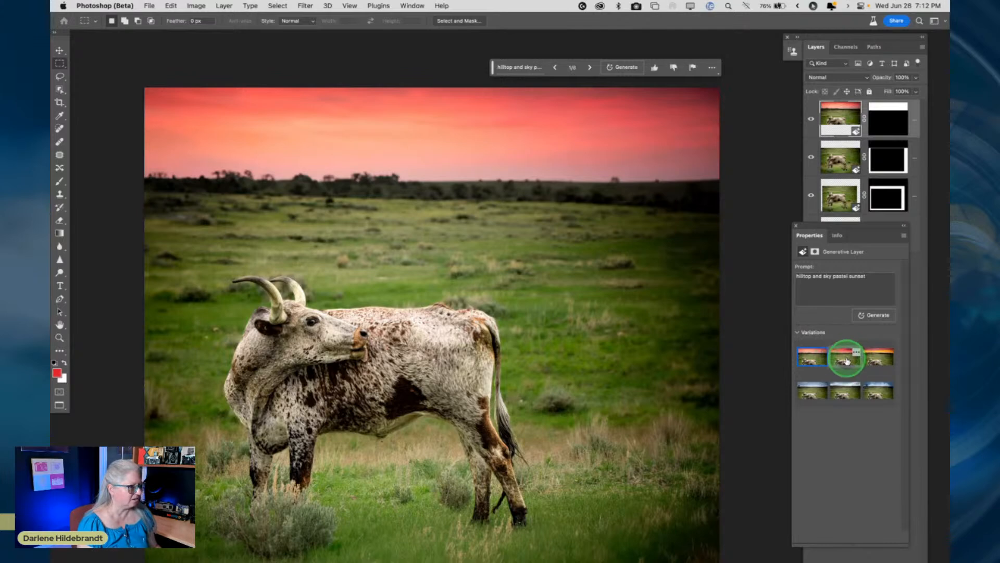
left_click(845, 358)
left_click(886, 359)
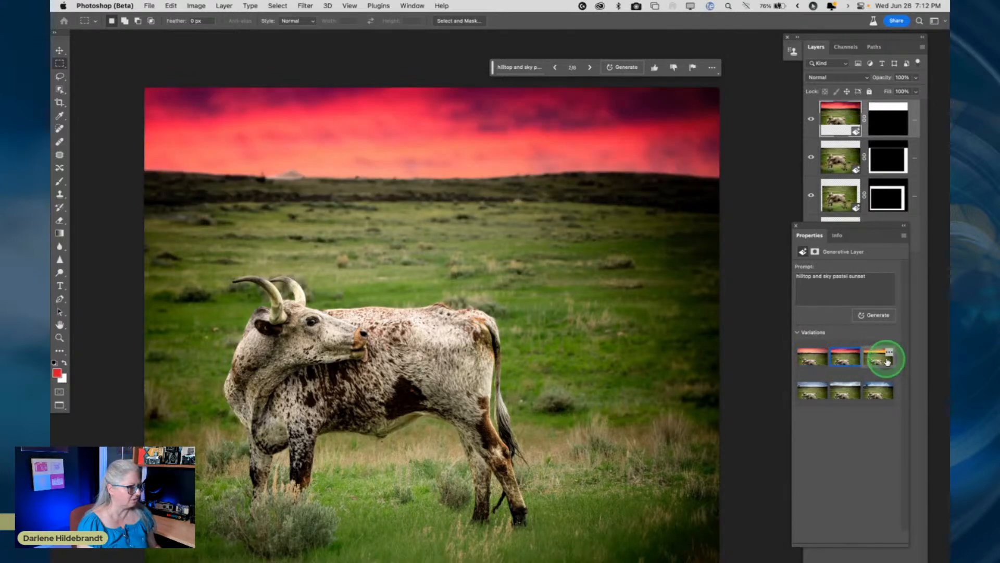
Undo the pastel sunset previews and the pastel sunset generation.
left_click(838, 324)
key("super+z")
key("super+z")
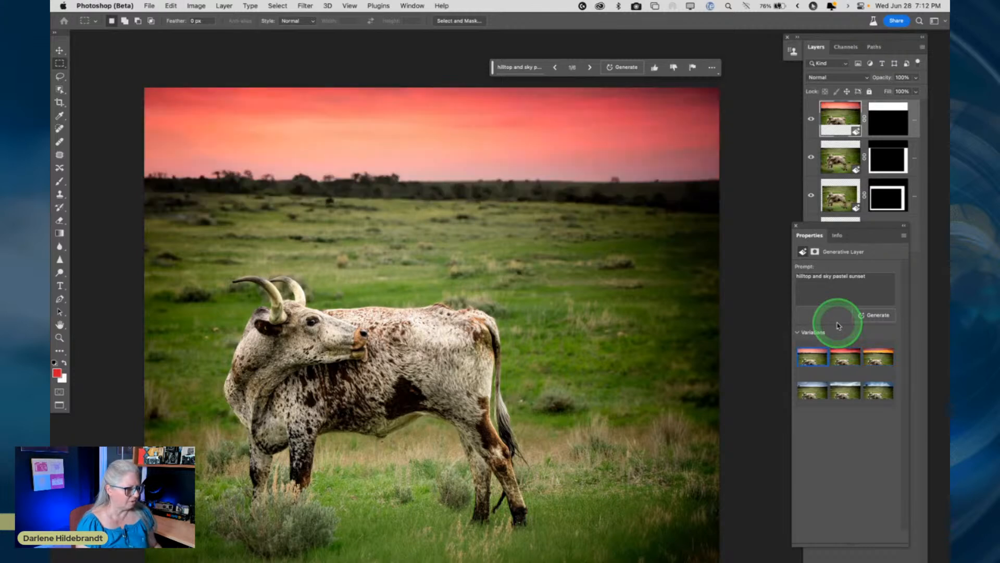
left_click(837, 324)
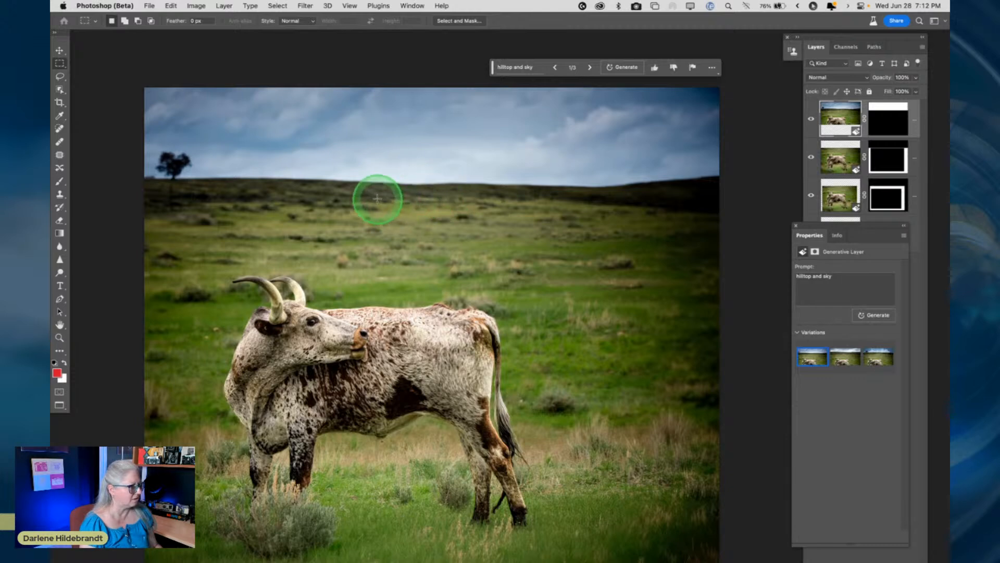
Generate "brown cows" in a rectangular selection of about 4060 by 1270 px on the hillside behind the longhorn and preview the second and third variations.
left_click_drag(348, 190, 688, 295)
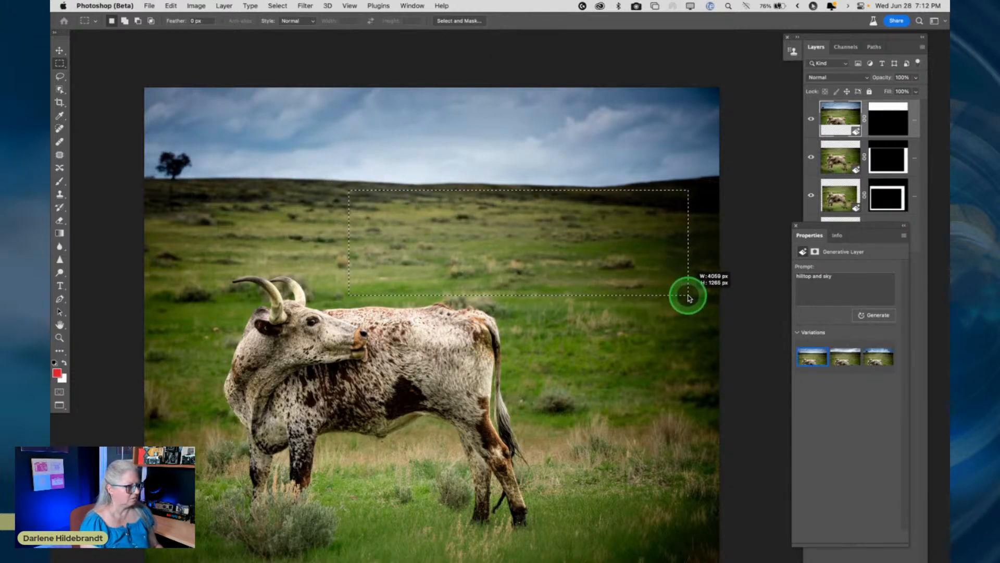
left_click(528, 68)
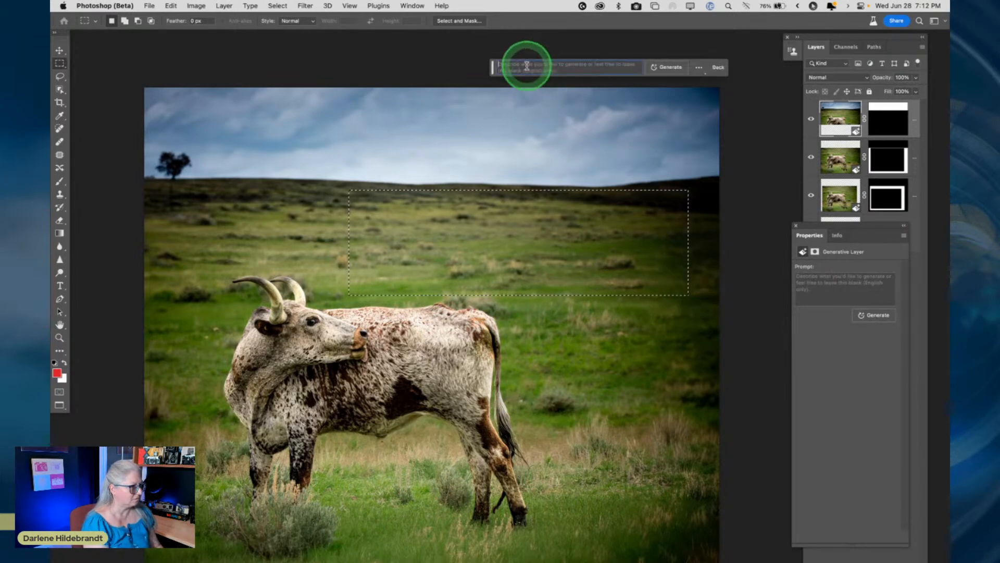
type("cows")
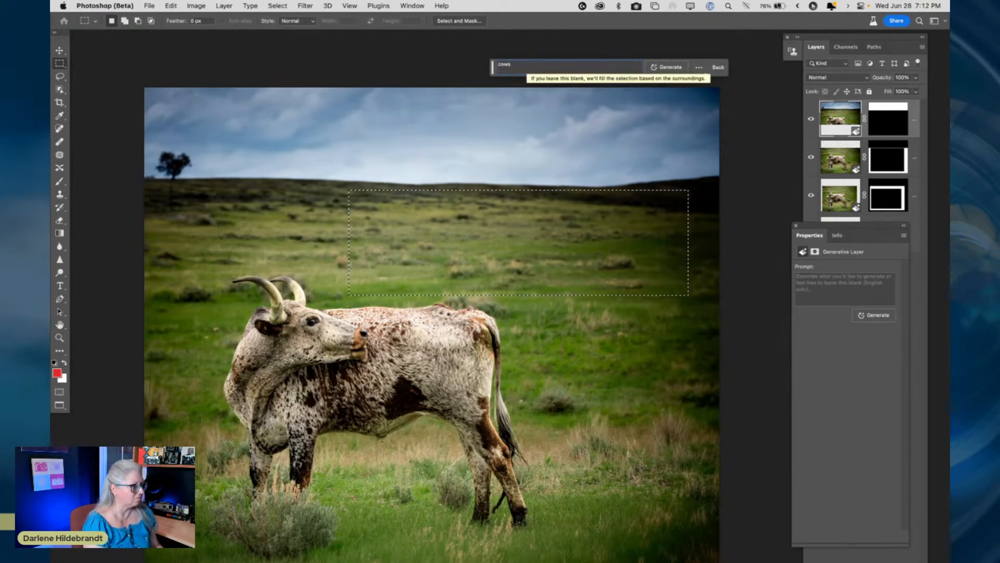
left_click(498, 64)
type("brown")
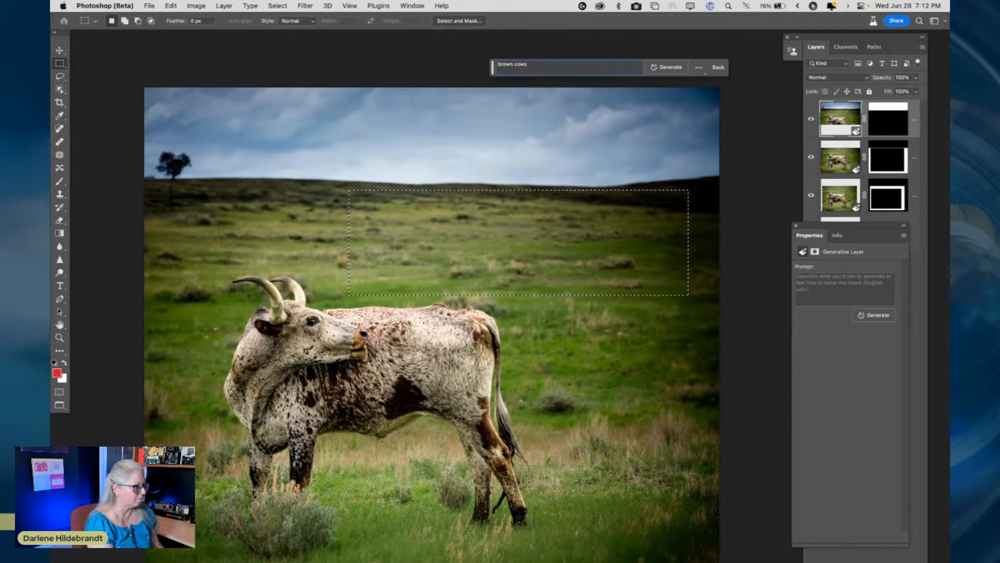
key("Return")
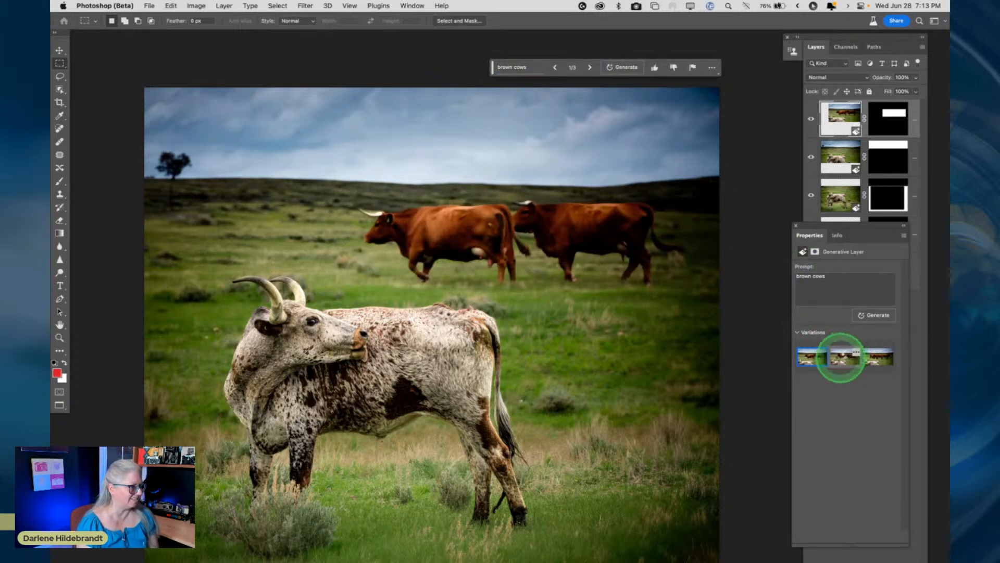
left_click(846, 358)
left_click(879, 358)
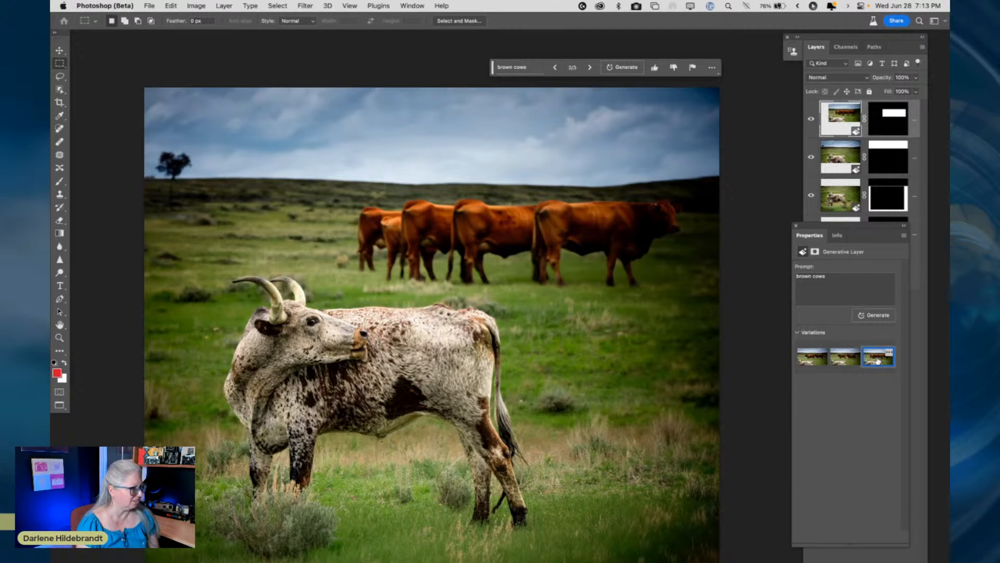
Generate new variations of the hillside fill with the prompt "herd of cattle" and preview the second and third ones.
left_click(514, 69)
key("BackSpace")
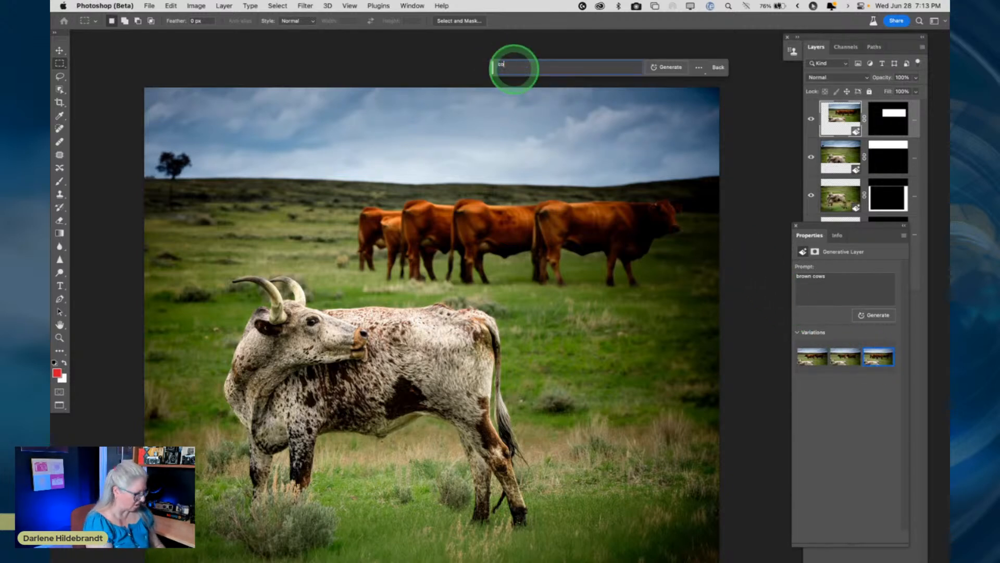
type("cows")
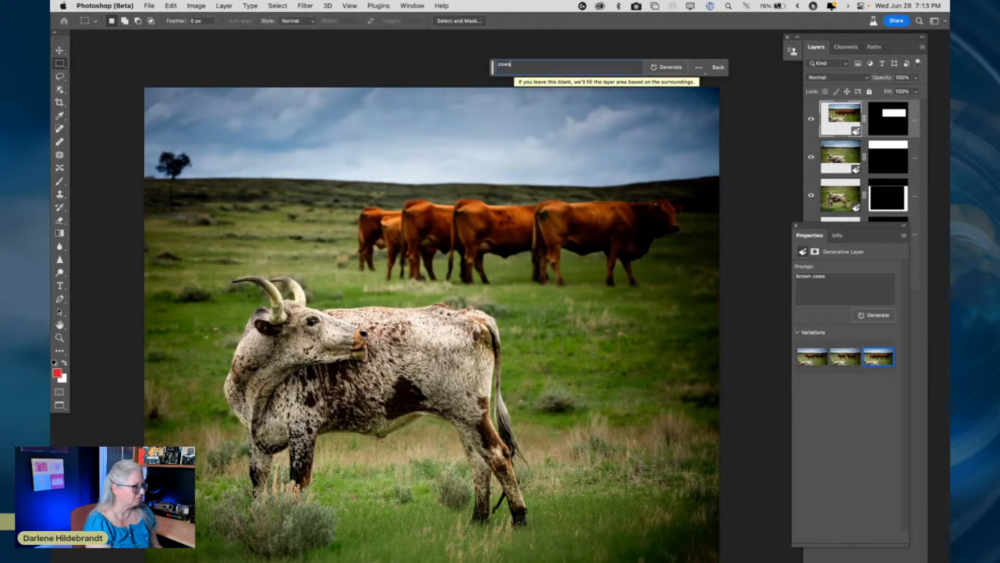
key("BackSpace")
key("BackSpace")
key("BackSpace")
type("herd a")
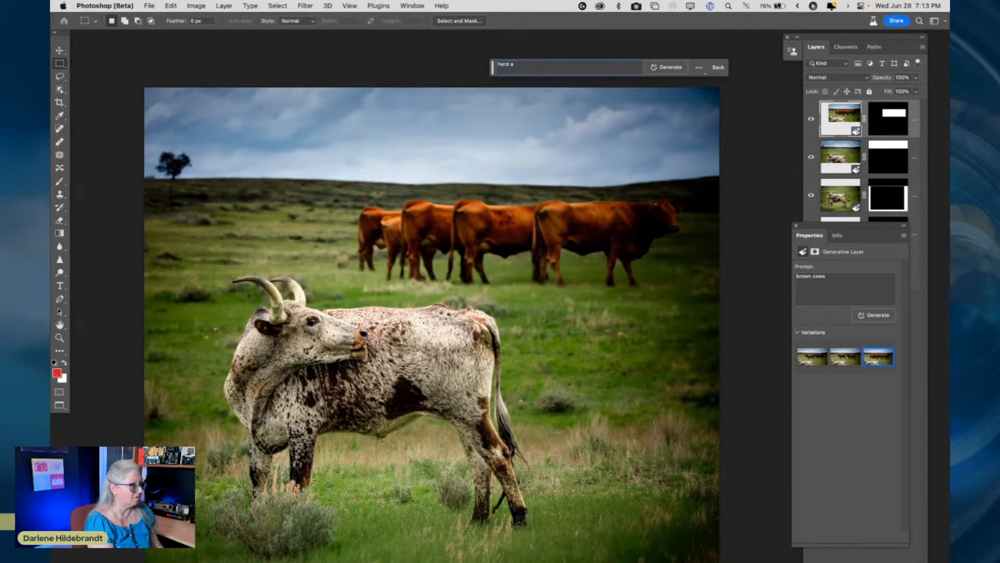
key("BackSpace")
type("of co")
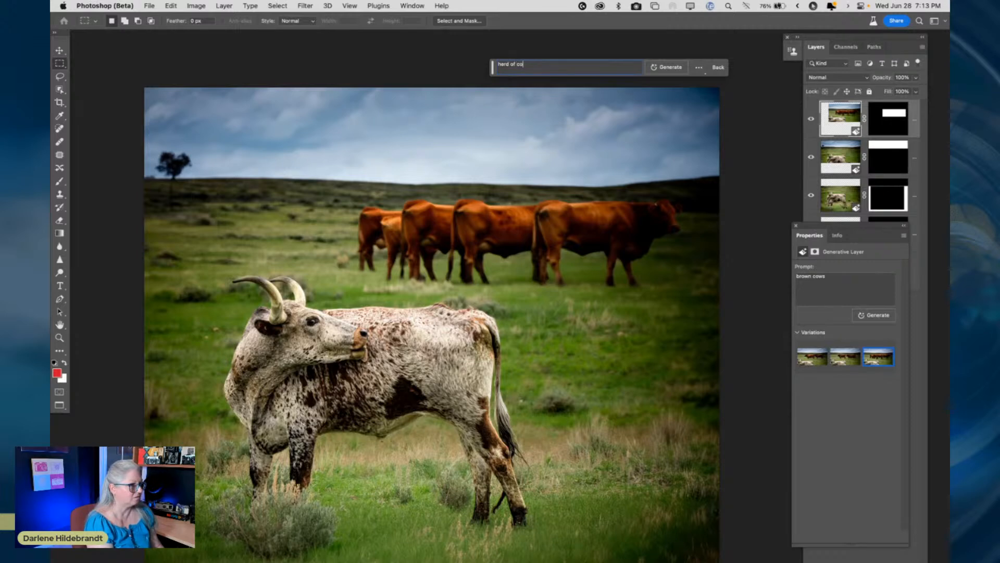
key("BackSpace")
type("attle")
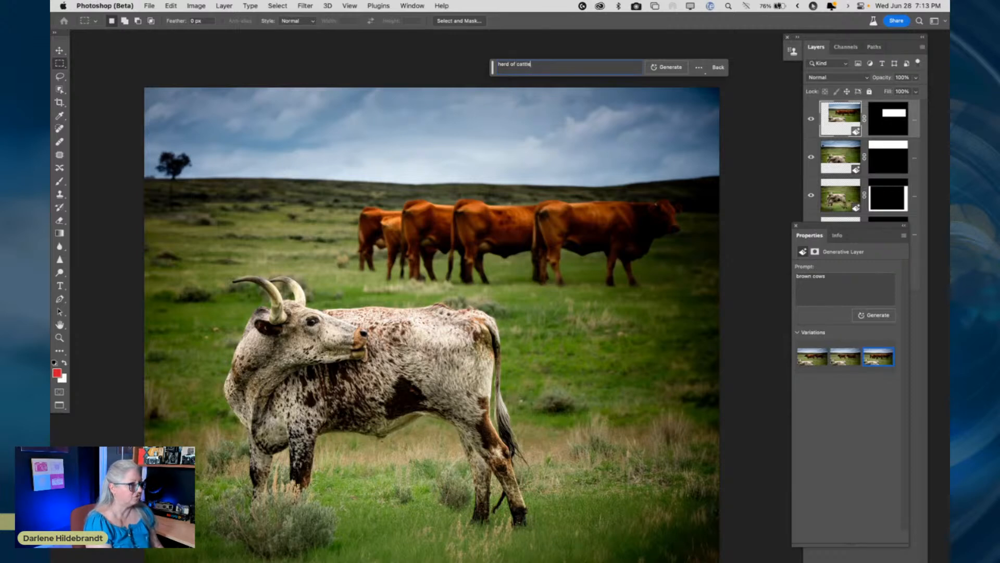
key("Return")
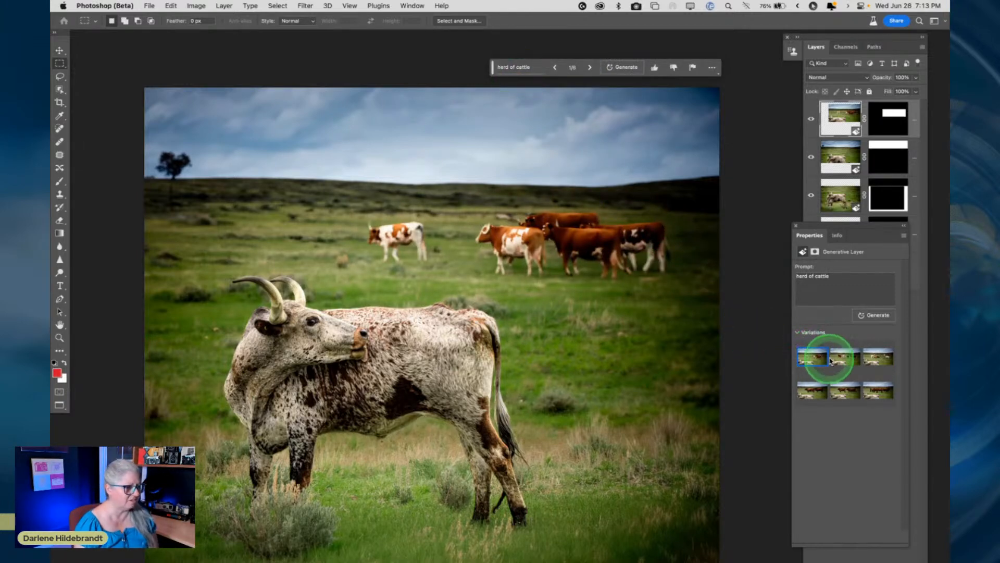
left_click(841, 357)
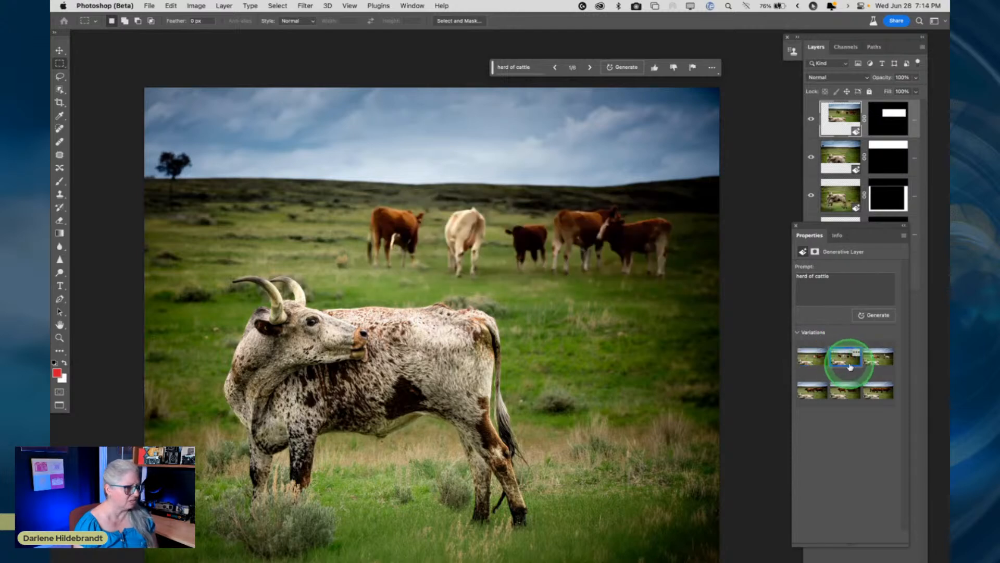
left_click(878, 361)
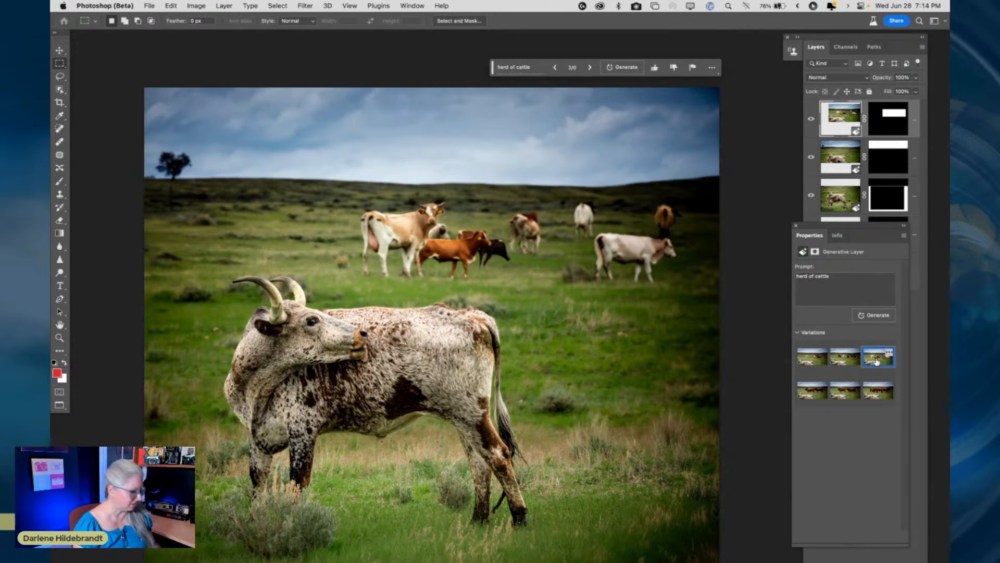
Undo the herd of cattle and brown cows generations, back to the hillside selection.
key("super+z")
key("super+z")
key("super+z")
key("super+z")
key("super+z")
key("super+z")
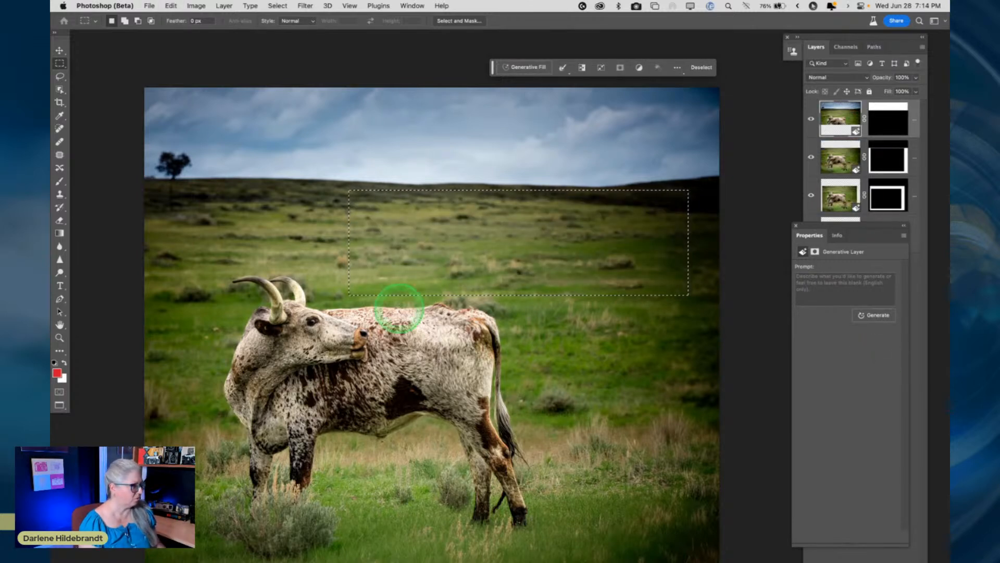
Extend the canvas with the Crop tool by a narrow empty strip beyond the photo's left edge.
key("c")
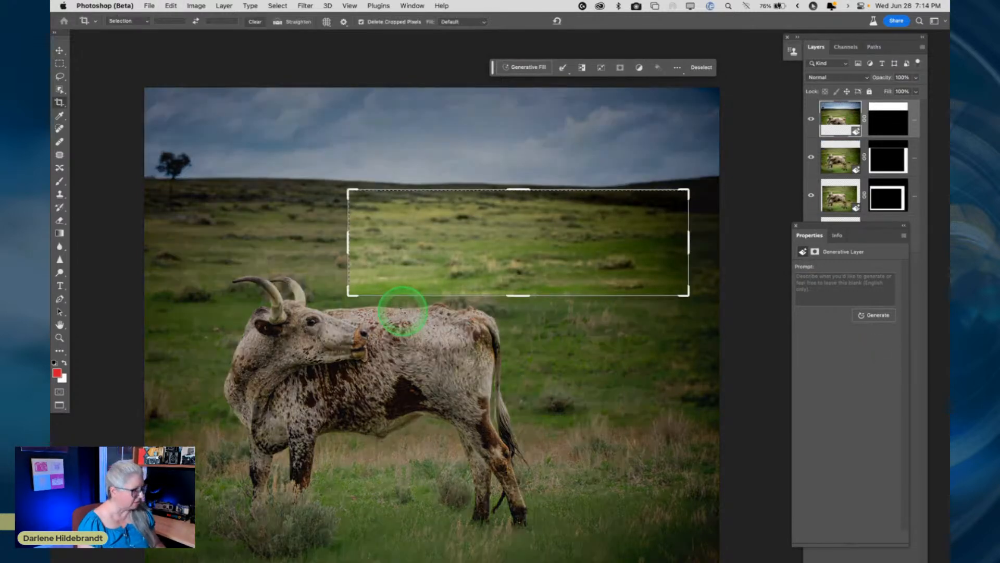
key("Escape")
left_click_drag(148, 327, 124, 328)
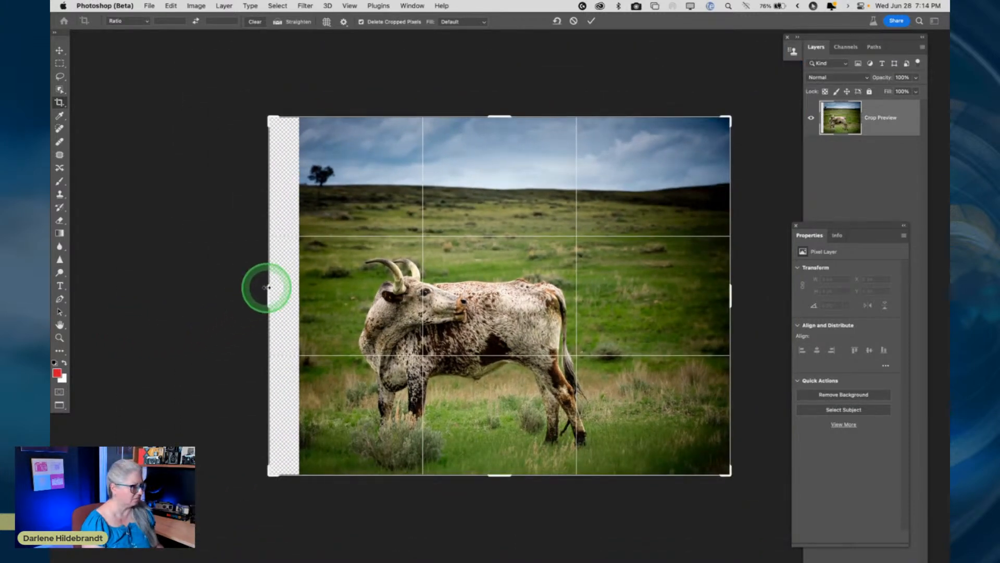
left_click_drag(266, 287, 271, 291)
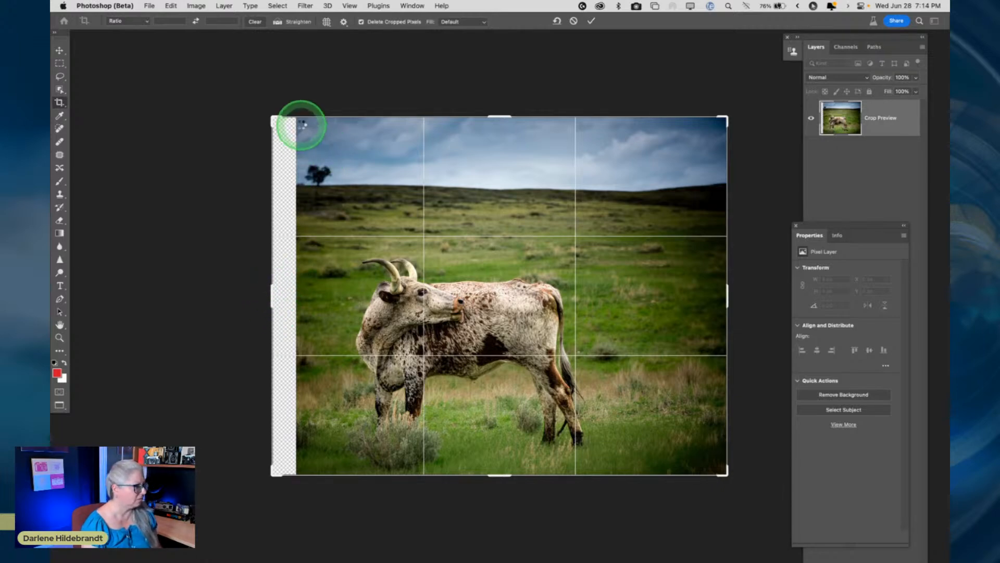
key("Return")
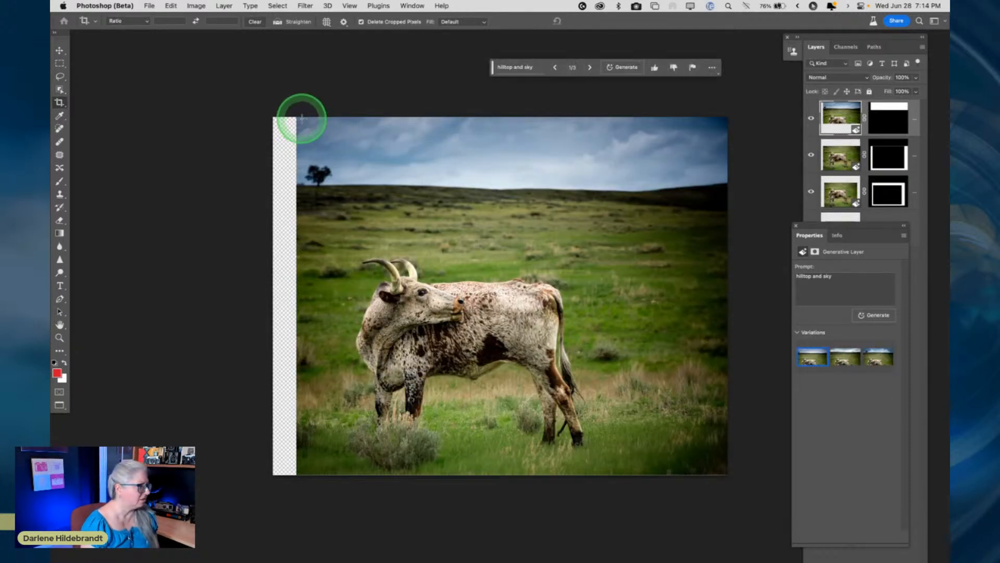
Select the empty left strip with a slight overlap onto the photo and fill it using Generative Fill with a blank prompt.
key("m")
left_click_drag(301, 117, 233, 510)
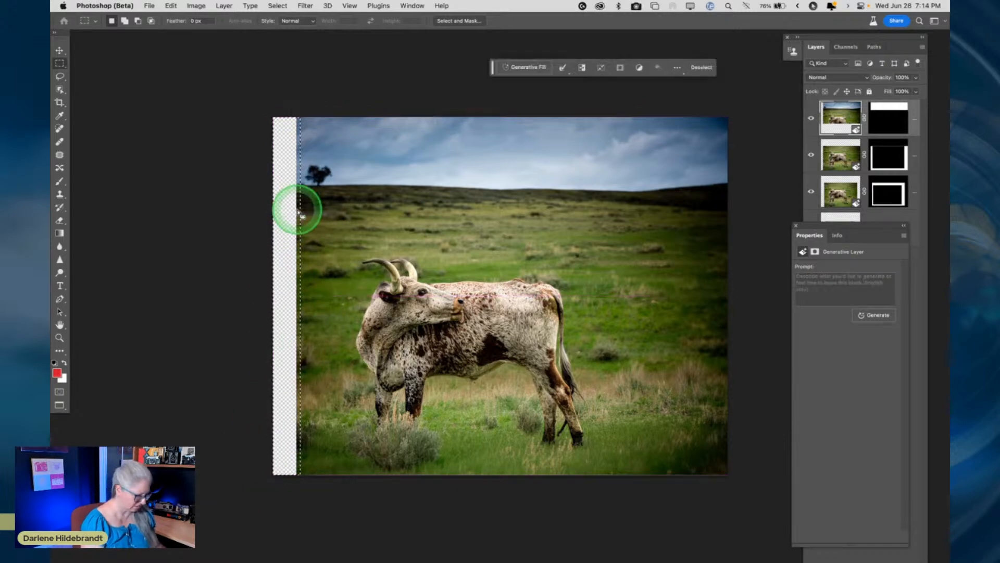
key("super+equal")
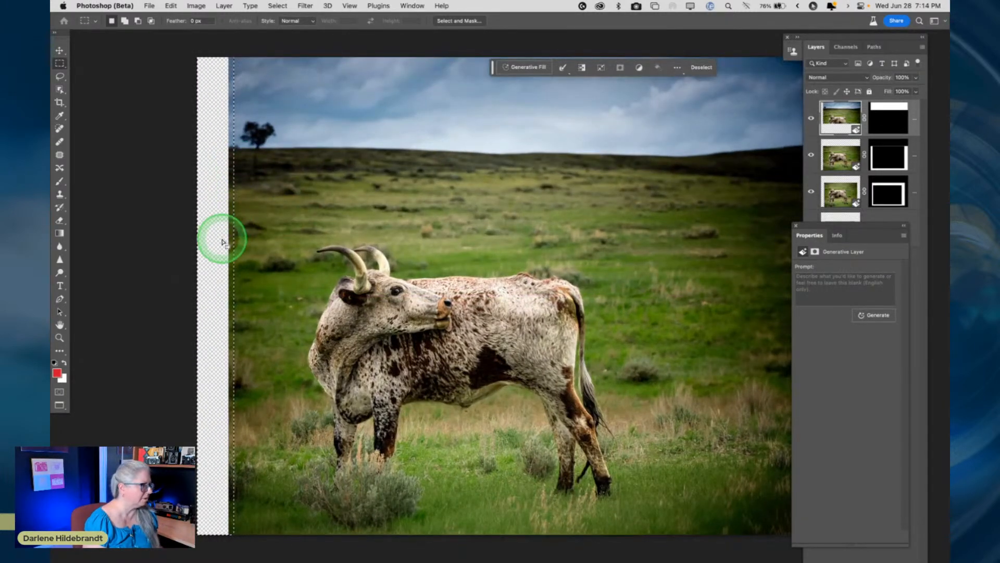
left_click(525, 66)
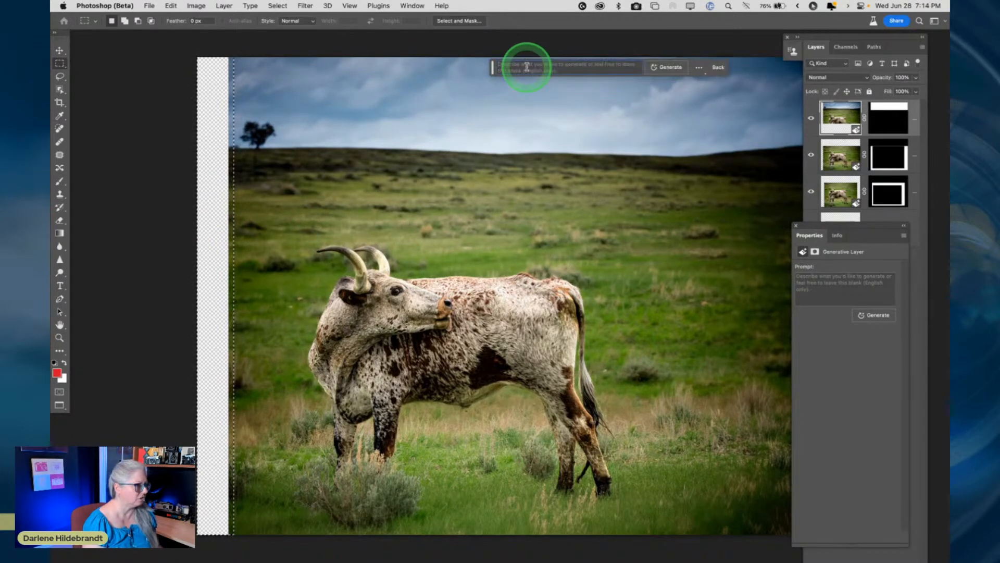
key("Return")
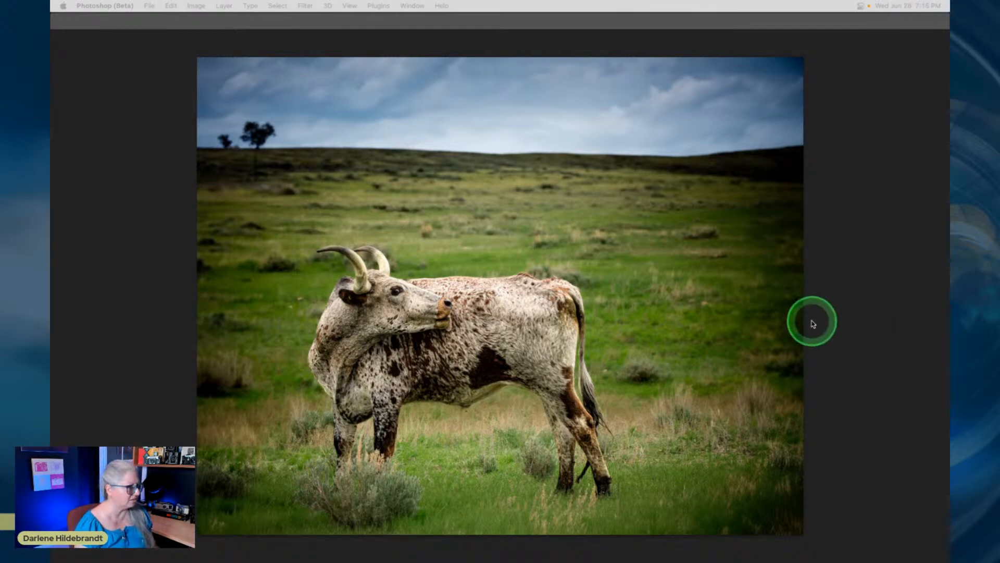
Close the Properties panel, show only the original photo layer, and turn the generative layers back on from bottom to top.
key("Tab")
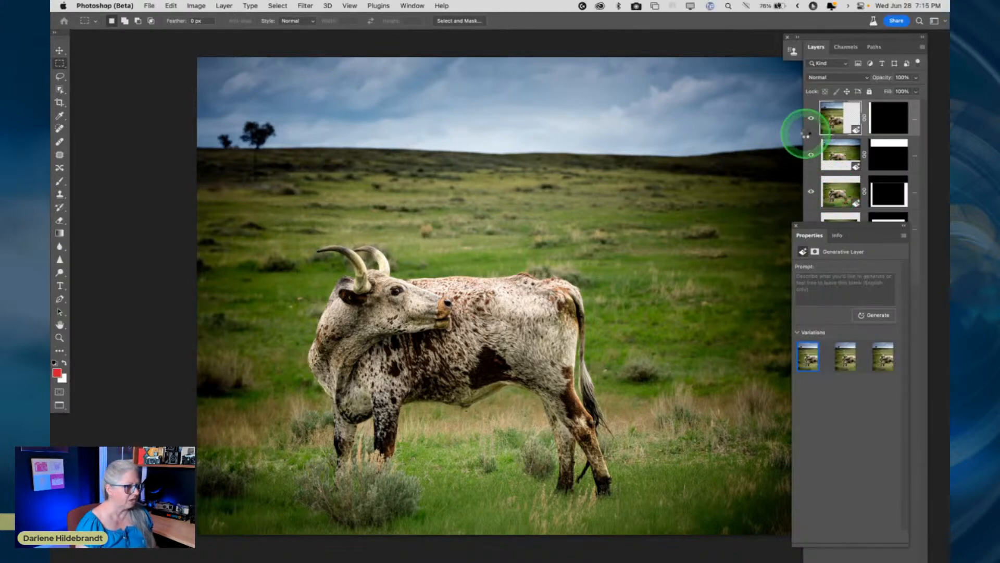
left_click(796, 225)
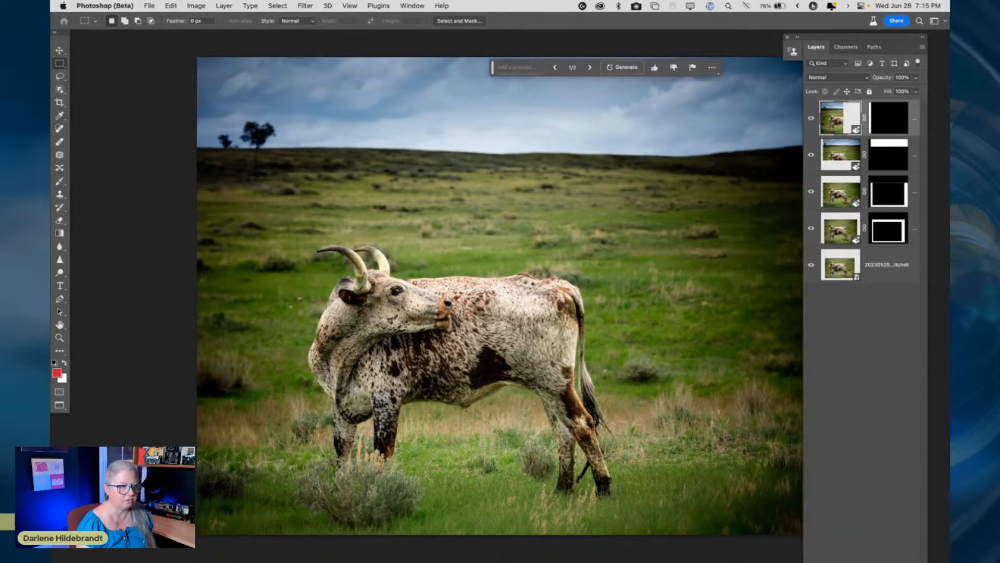
left_click(812, 266, "alt")
left_click(811, 228)
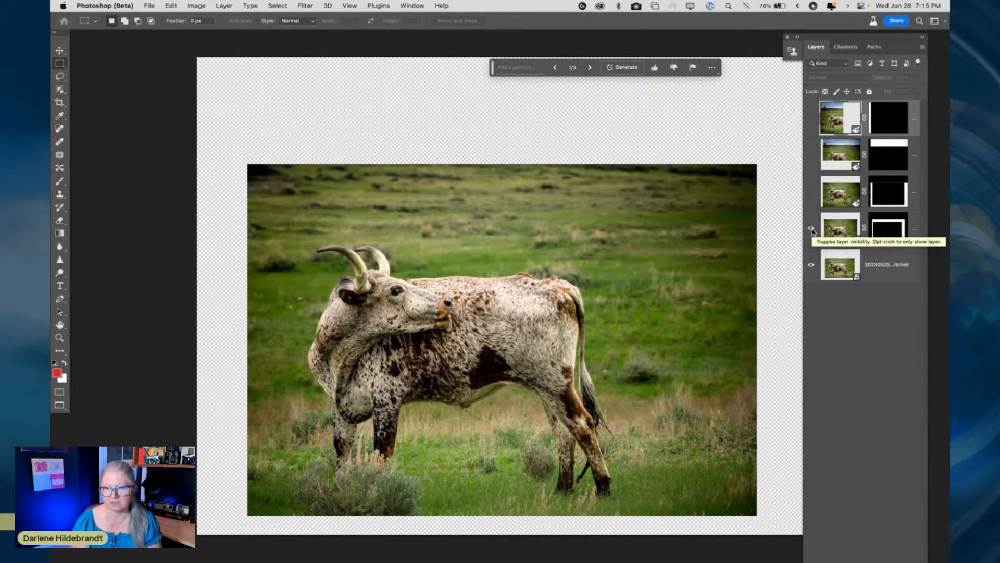
left_click_drag(813, 231, 811, 118)
left_click(812, 118)
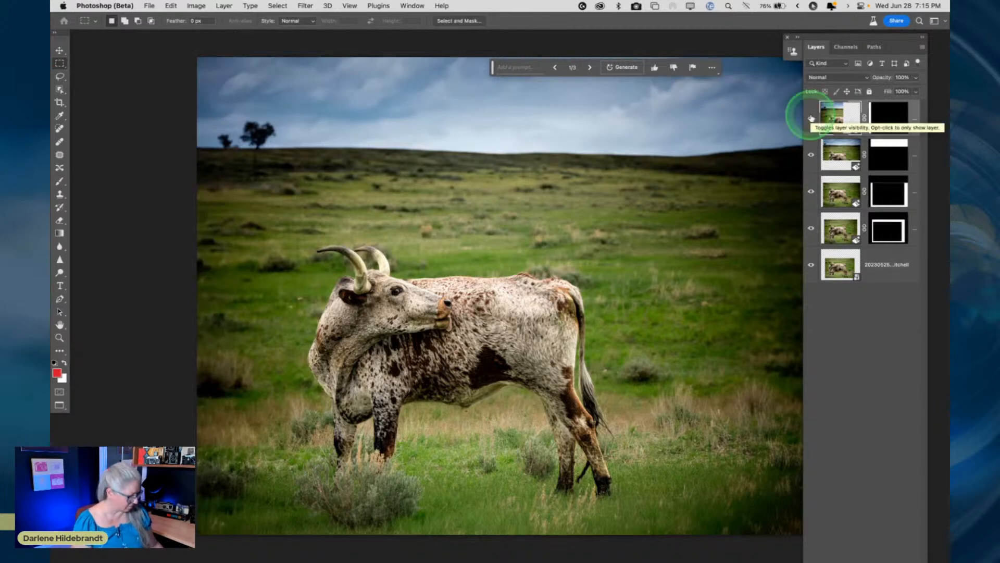
left_click(812, 118)
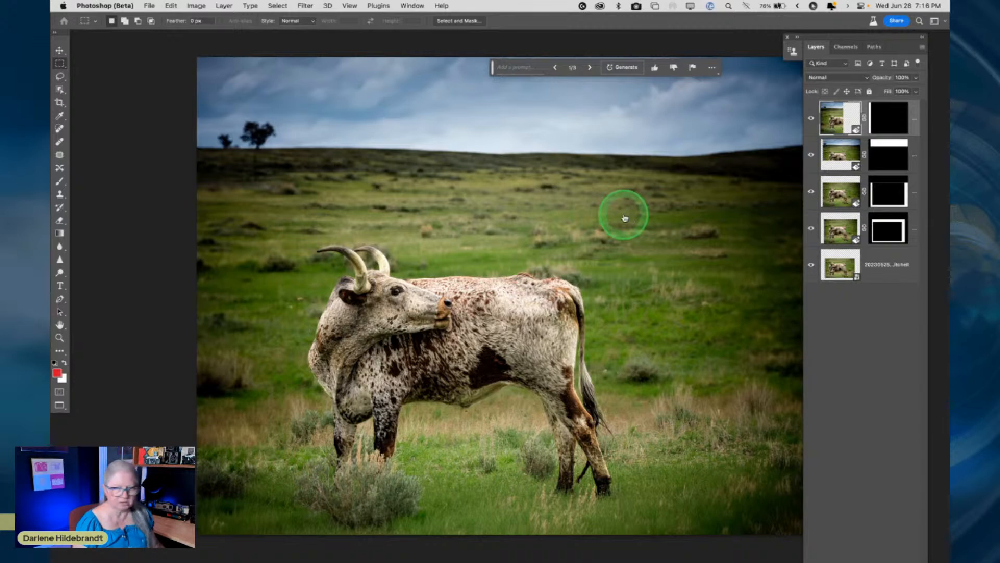
Switch to Lightroom Classic and browse the Animals folder's photos in grid view.
key("super+Tab")
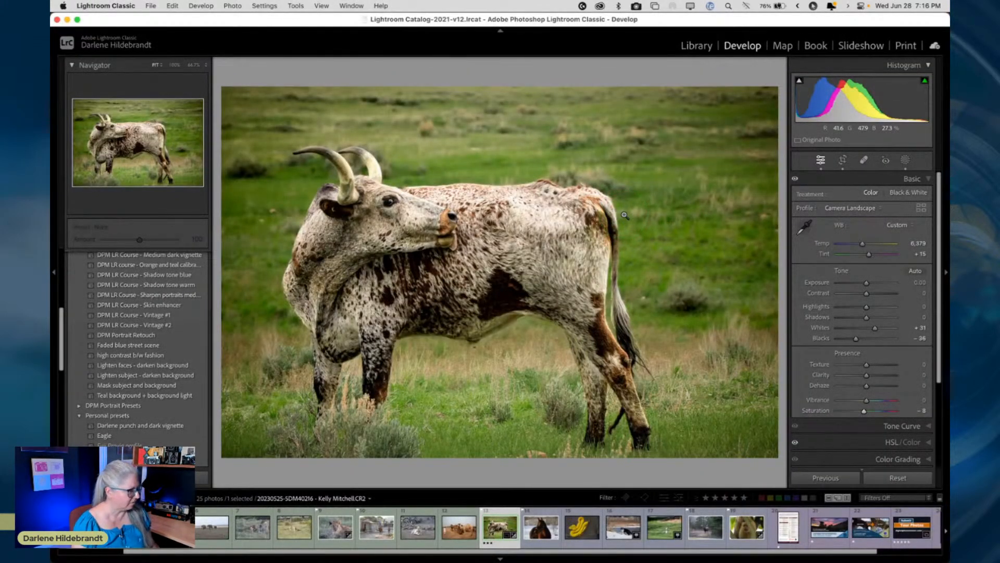
key("g")
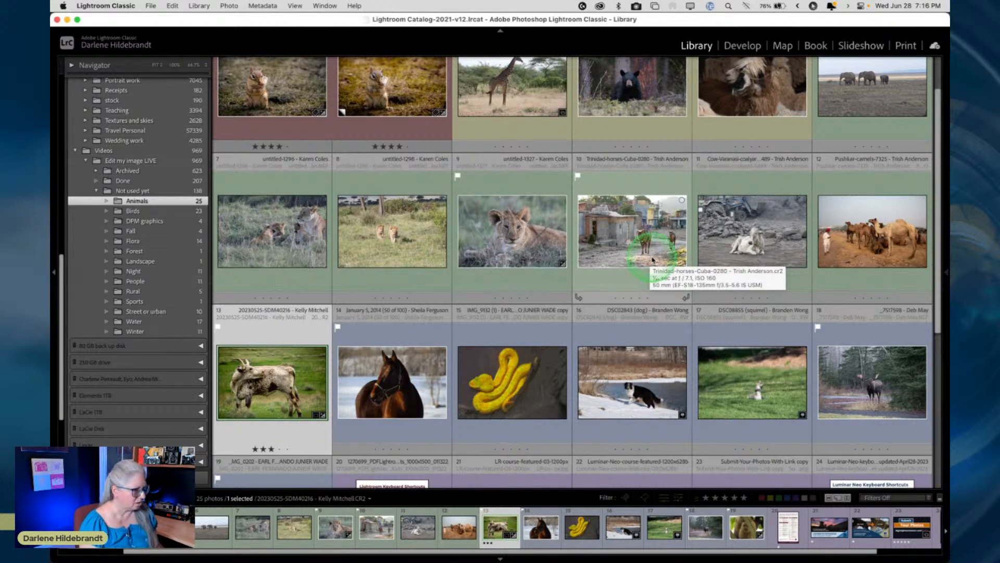
scroll(652, 260, "down", 1)
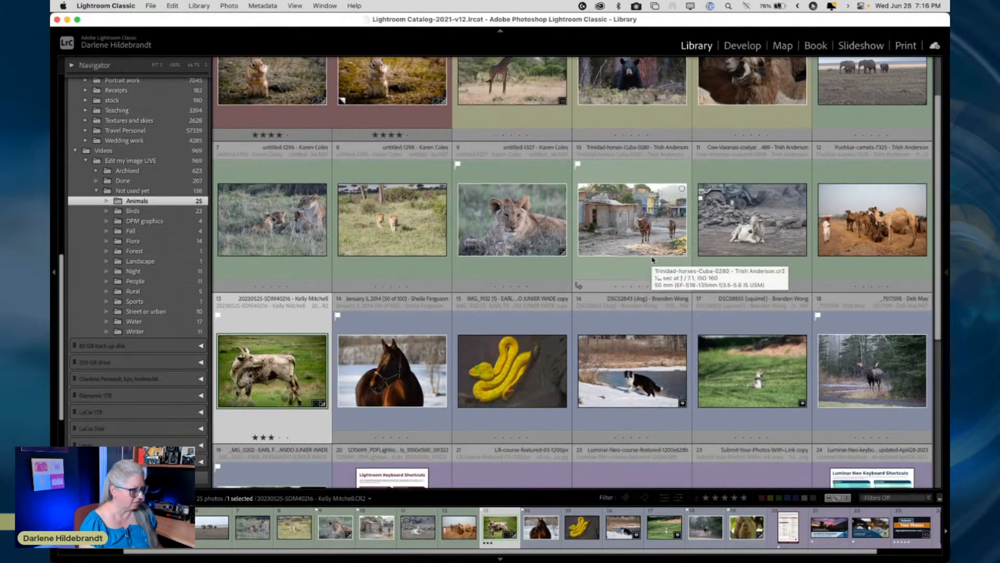
scroll(652, 259, "up", 3)
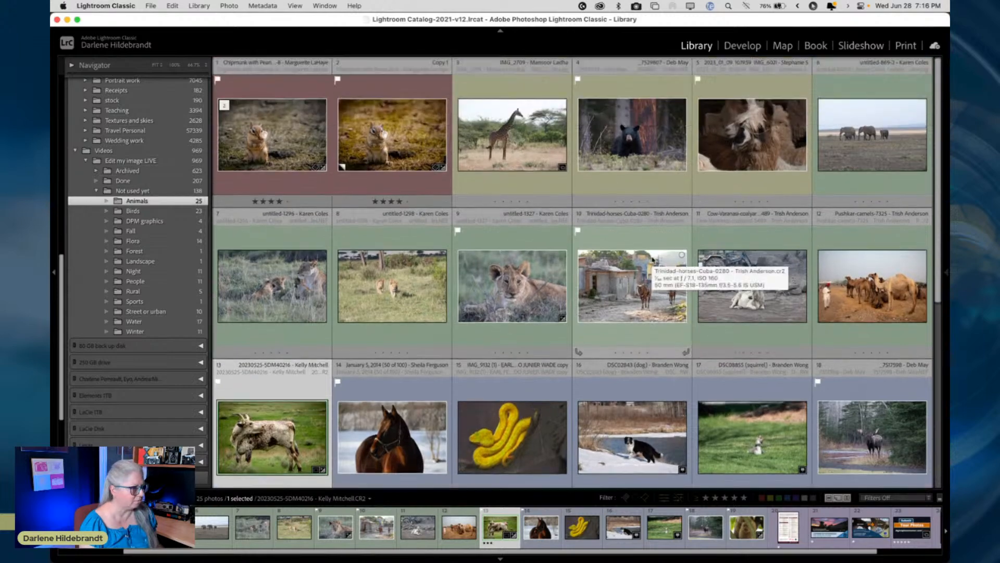
scroll(653, 259, "down", 8)
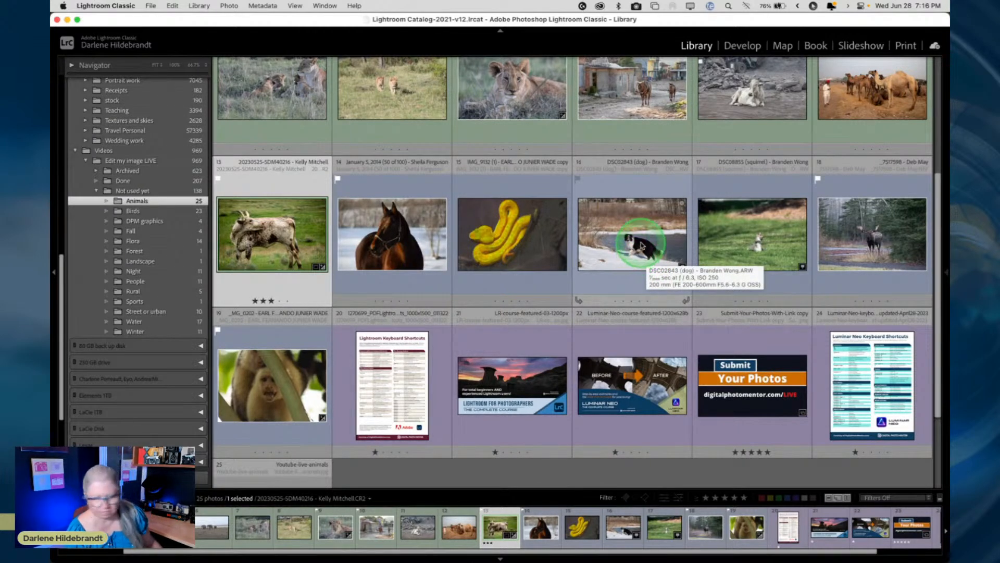
Open the yellow snake photo from the Animals folder in the enlarged single-image view.
left_click(517, 249)
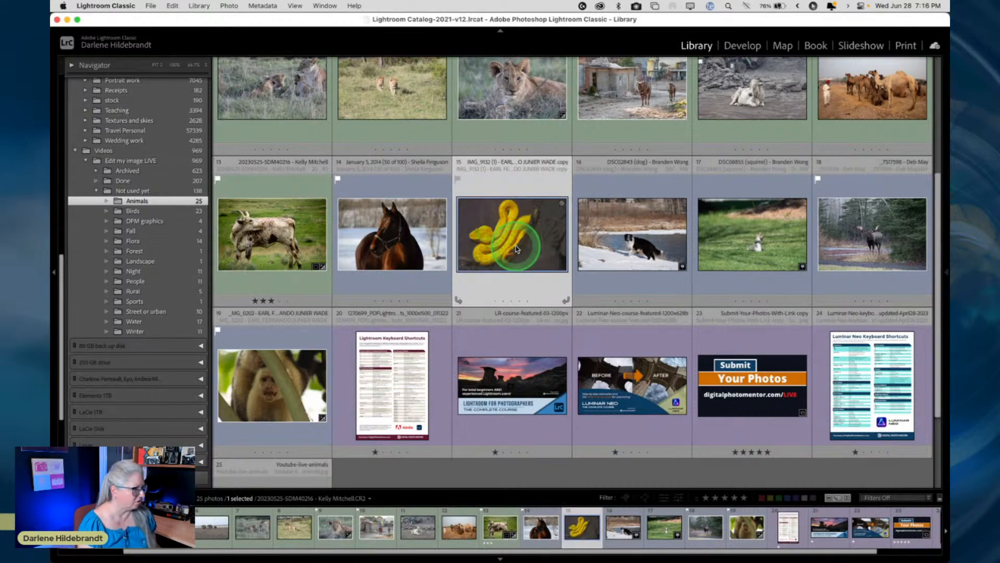
double_click(501, 234)
double_click(500, 235)
double_click(500, 235)
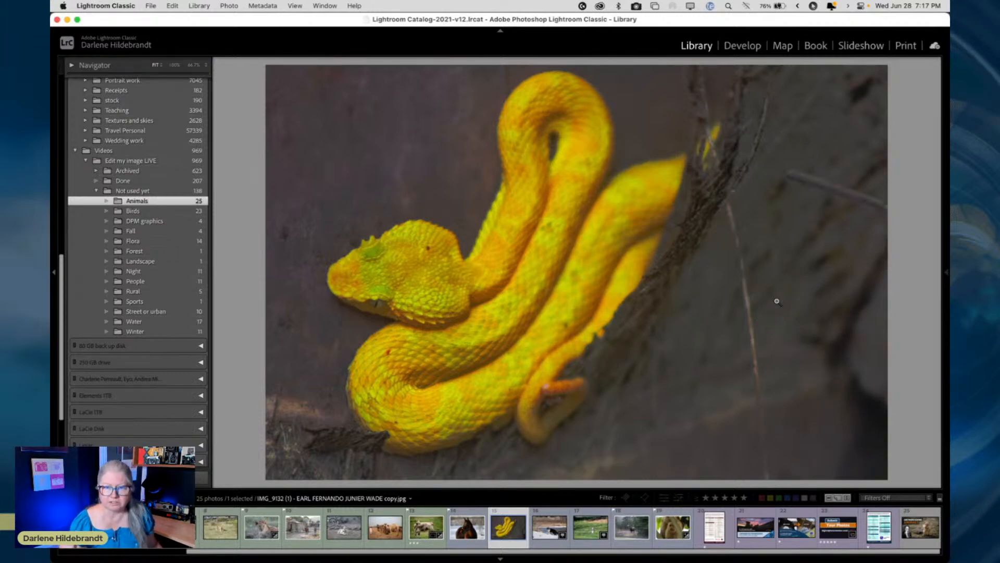
Check the yellow snake photo in the Develop module, return to the grid and look through the Animals folder's photos.
key("d")
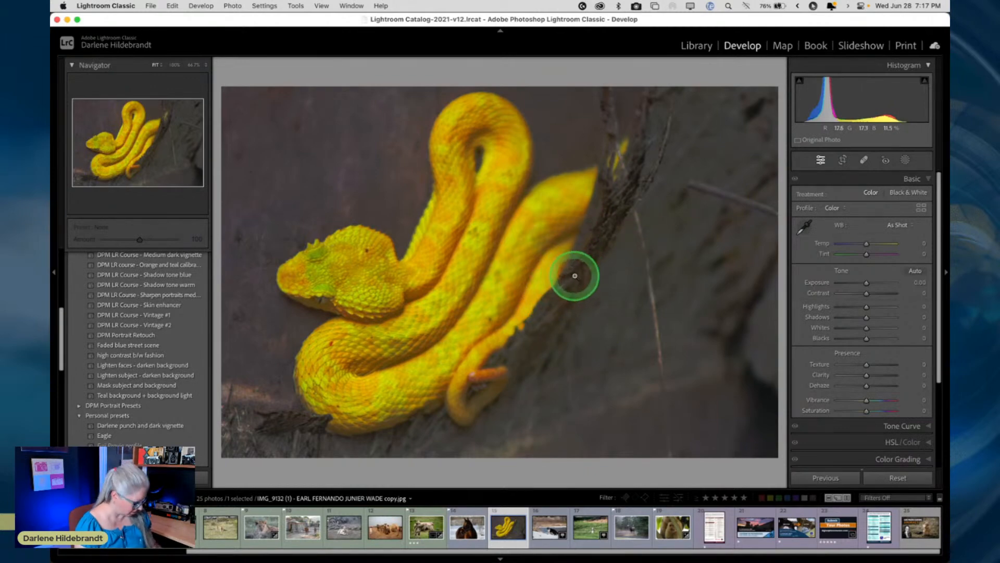
key("g")
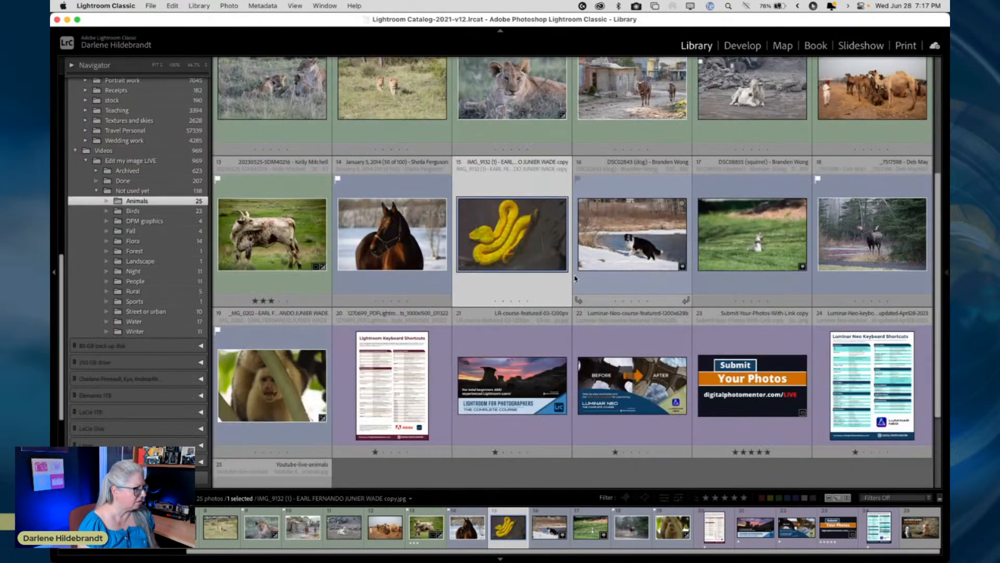
scroll(576, 278, "up", 5)
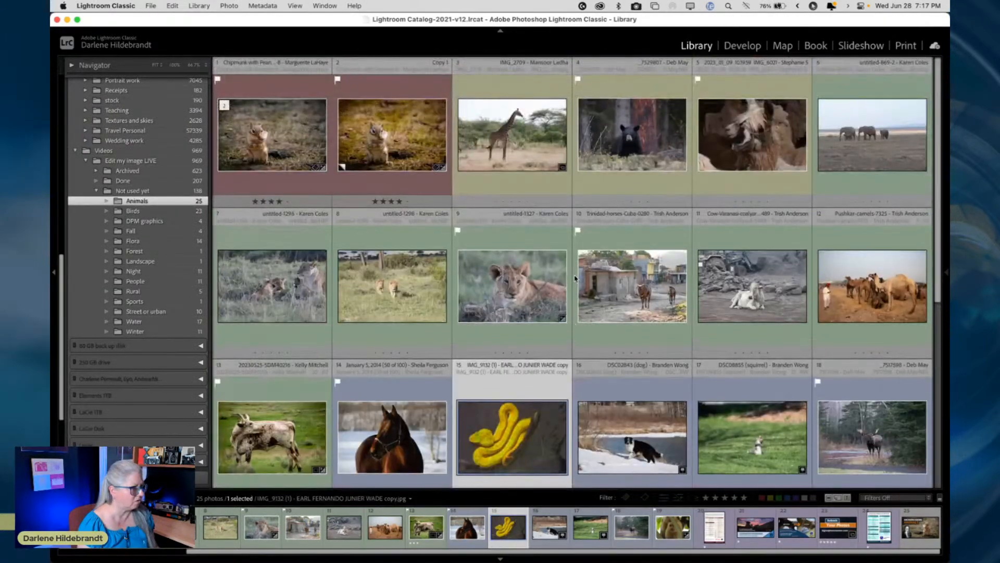
scroll(576, 278, "down", 5)
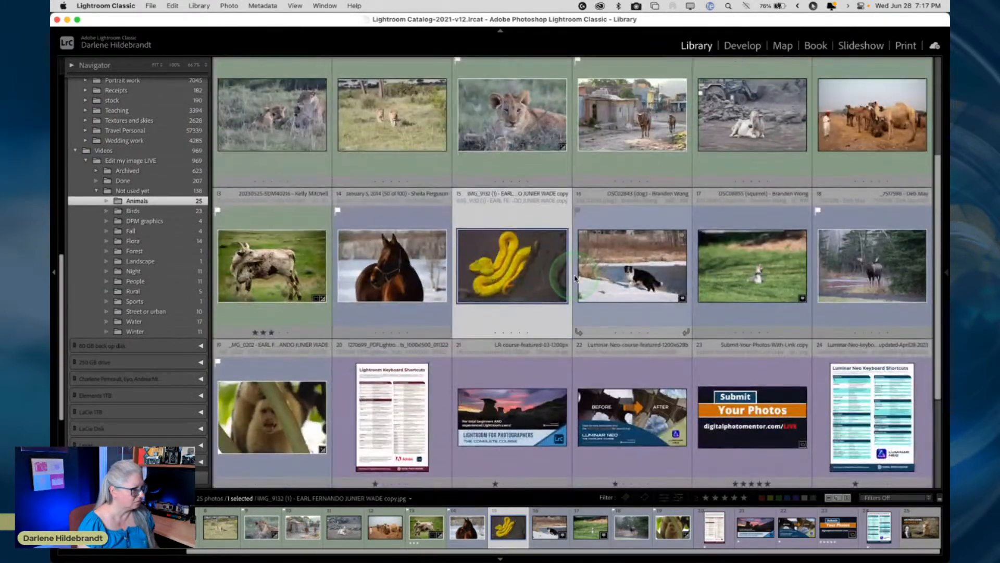
Look at the cattle document in Photoshop (Beta), switch back to Lightroom Classic and keep browsing the Animals folder's grid.
key("super+Tab")
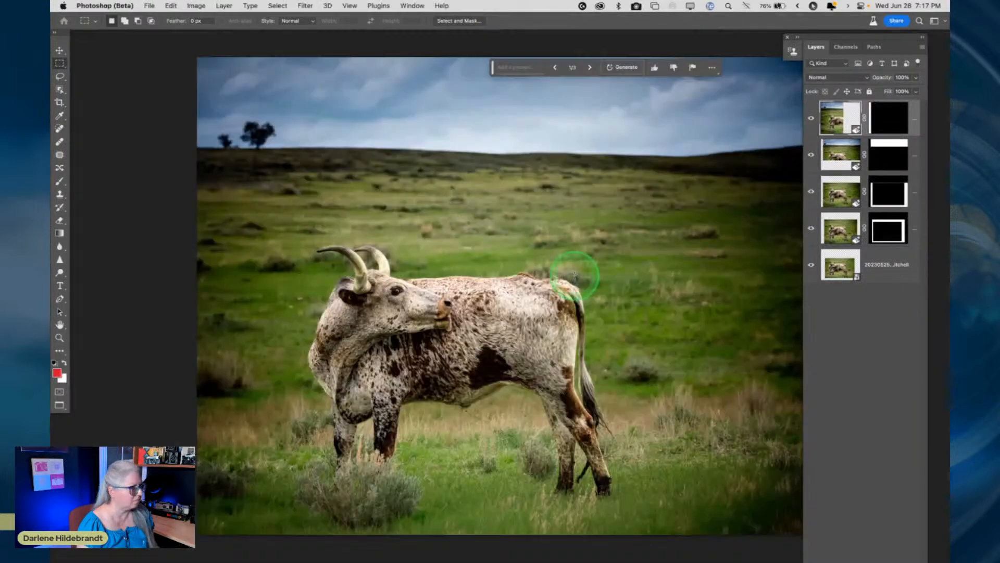
left_click(575, 277)
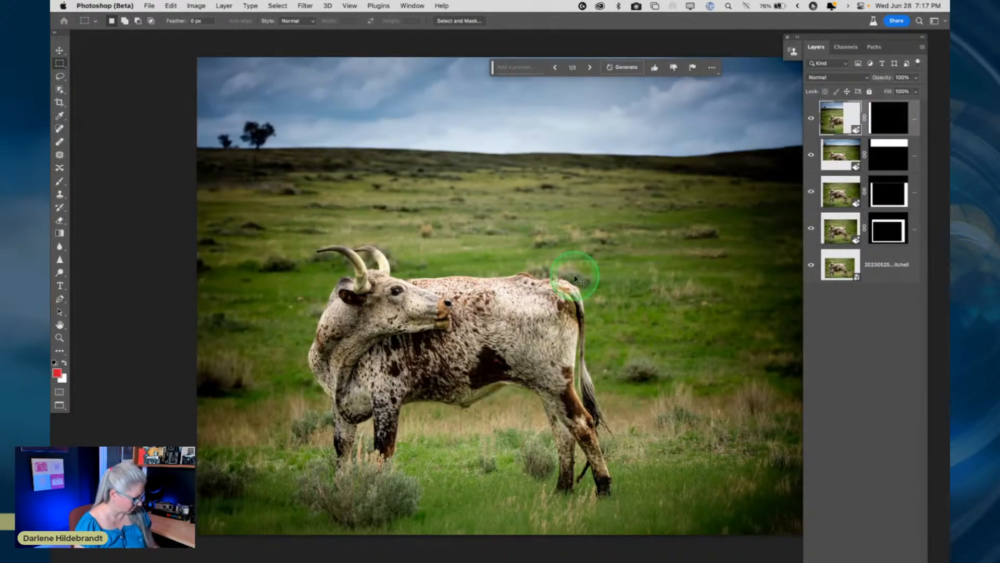
left_click(575, 276)
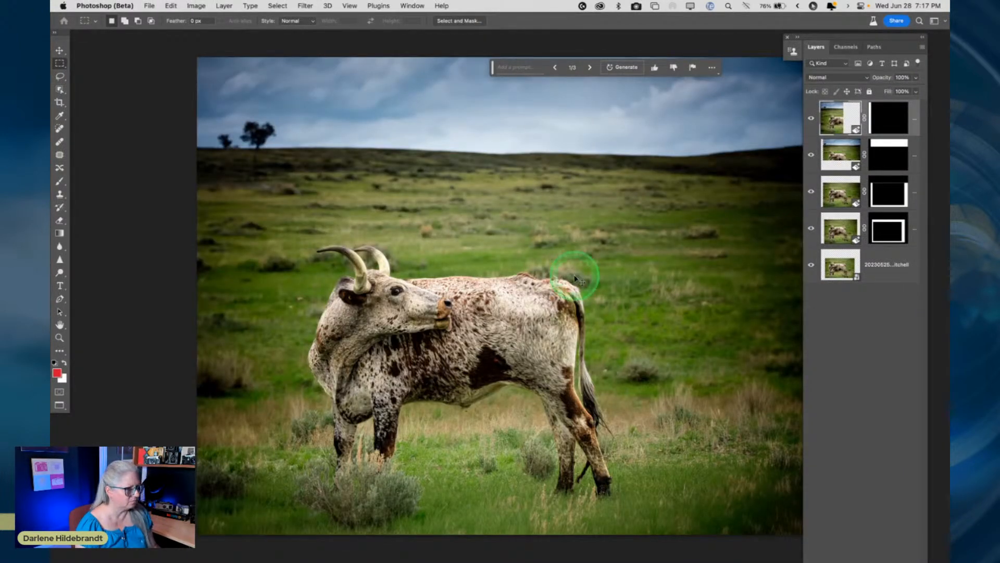
key("super+Tab")
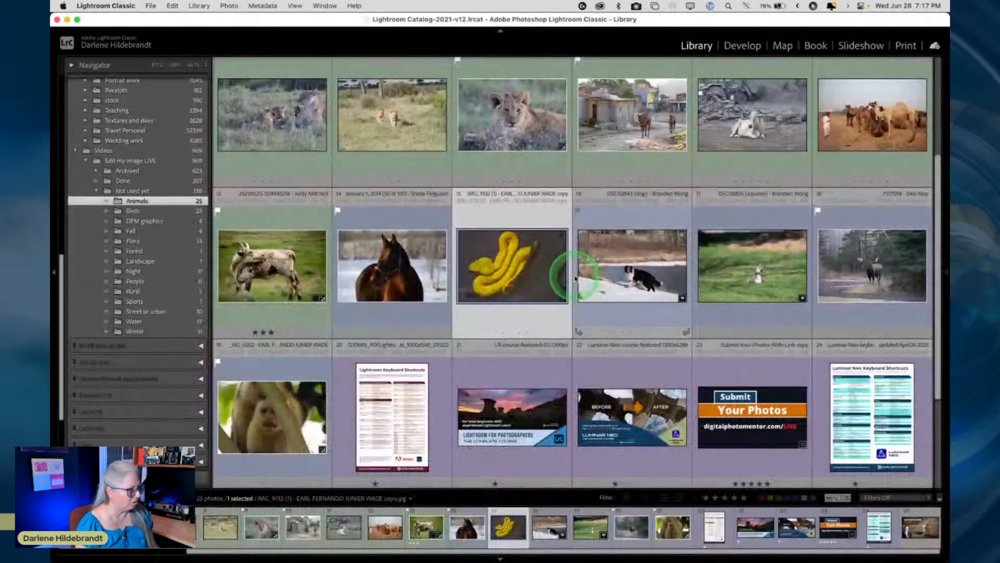
scroll(575, 278, "down", 3)
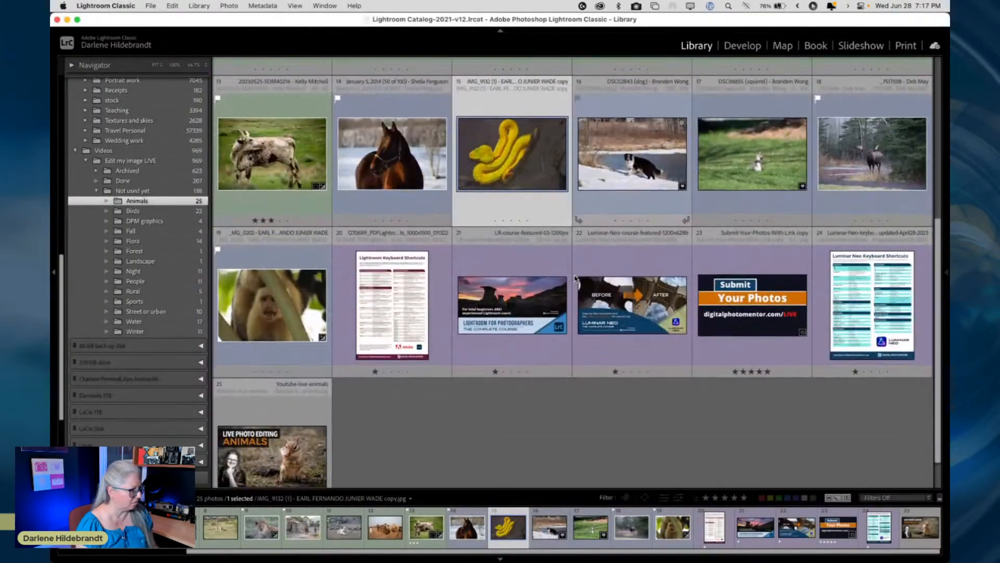
scroll(576, 277, "up", 4)
scroll(575, 278, "up", 3)
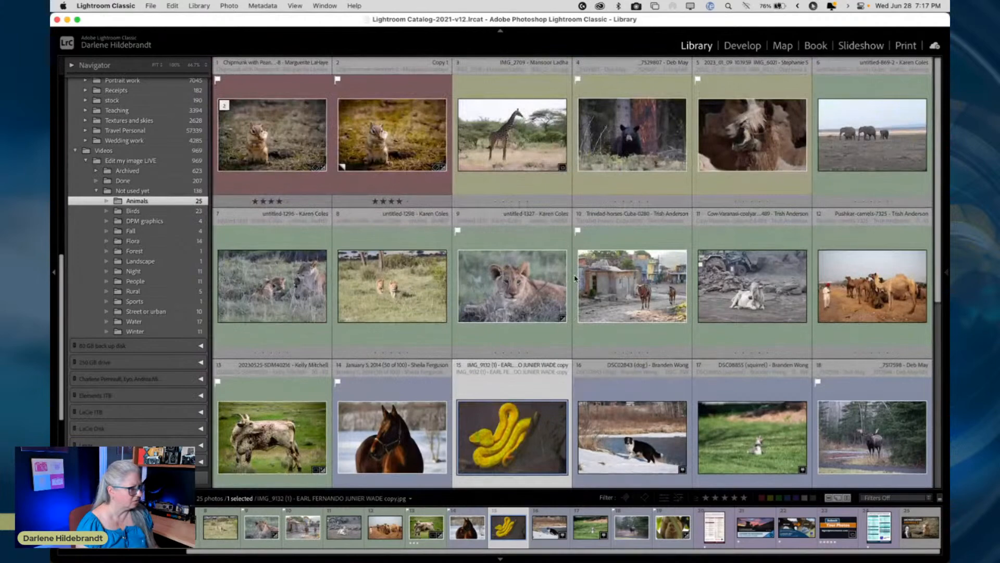
scroll(576, 278, "down", 4)
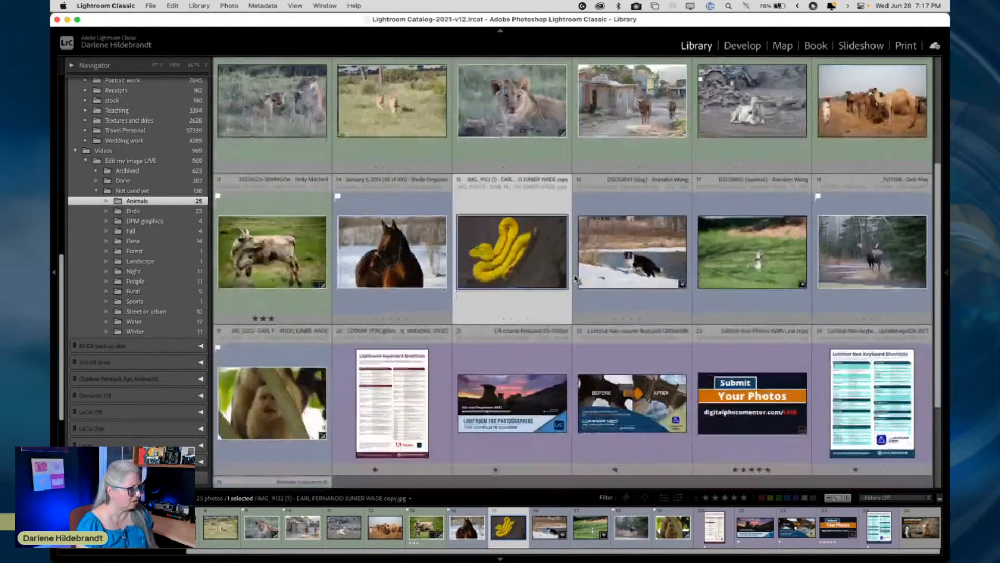
Switch to Photoshop (Beta) and try to save the extended cattle document with Save As.
key("super+Tab")
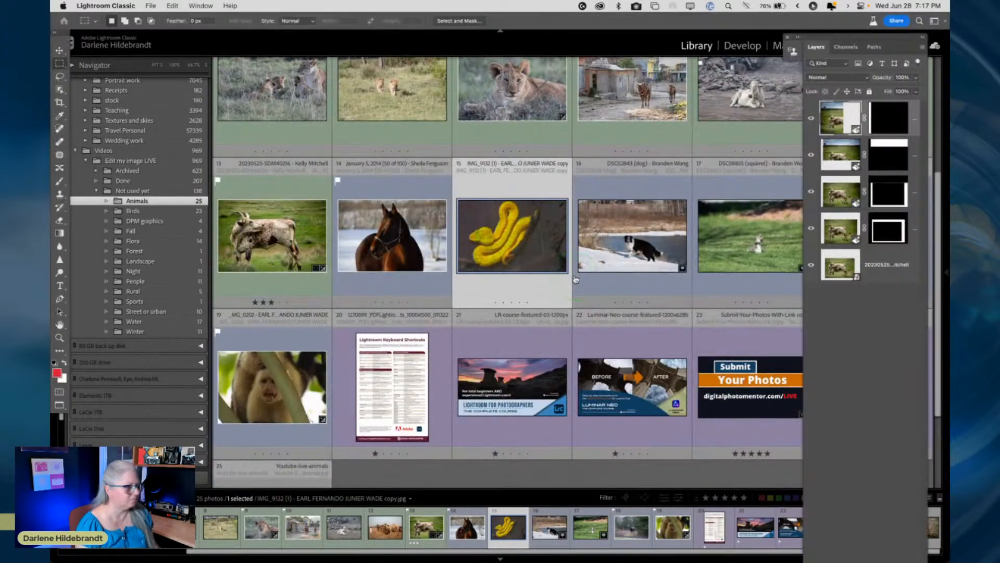
left_click(149, 6)
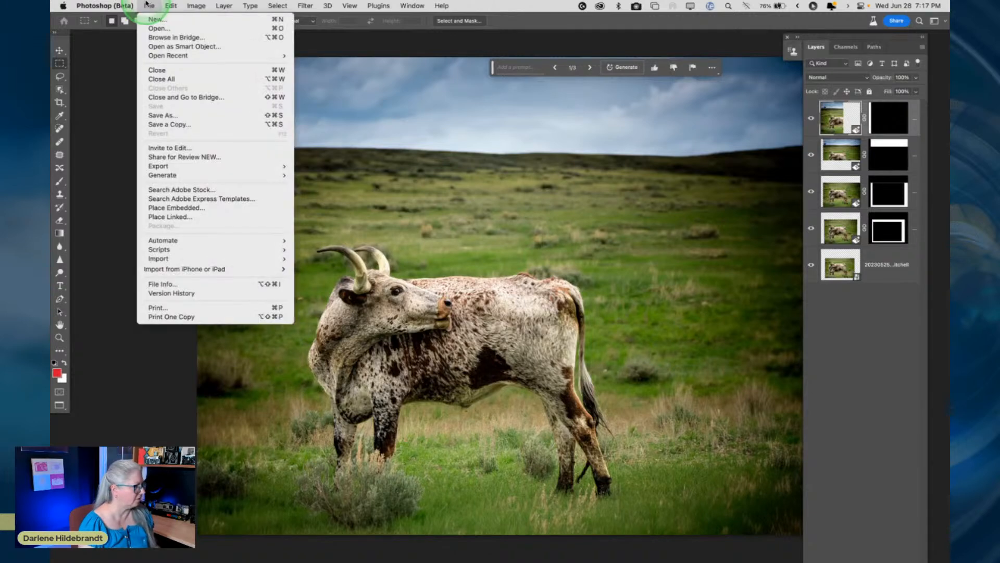
left_click(160, 115)
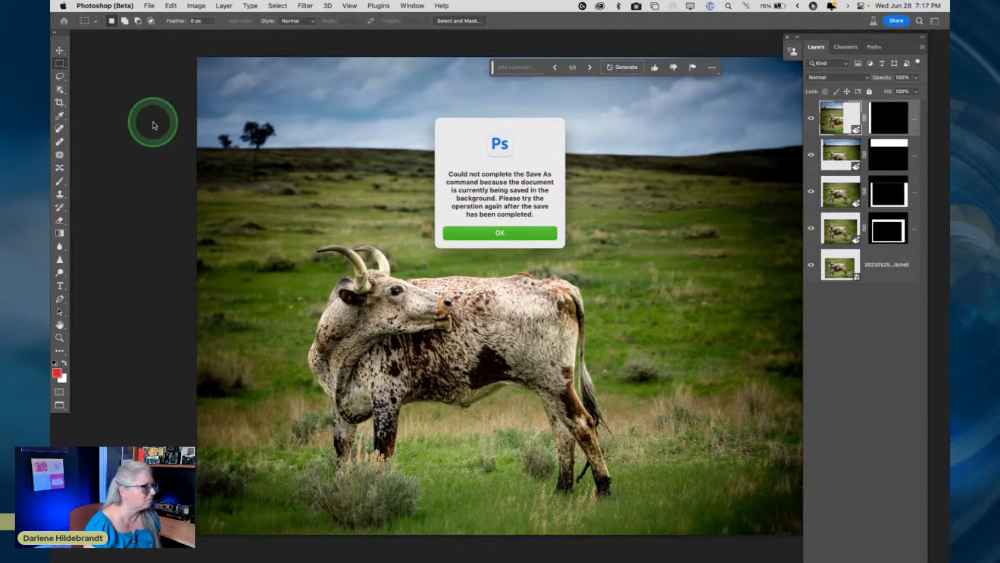
left_click(480, 232)
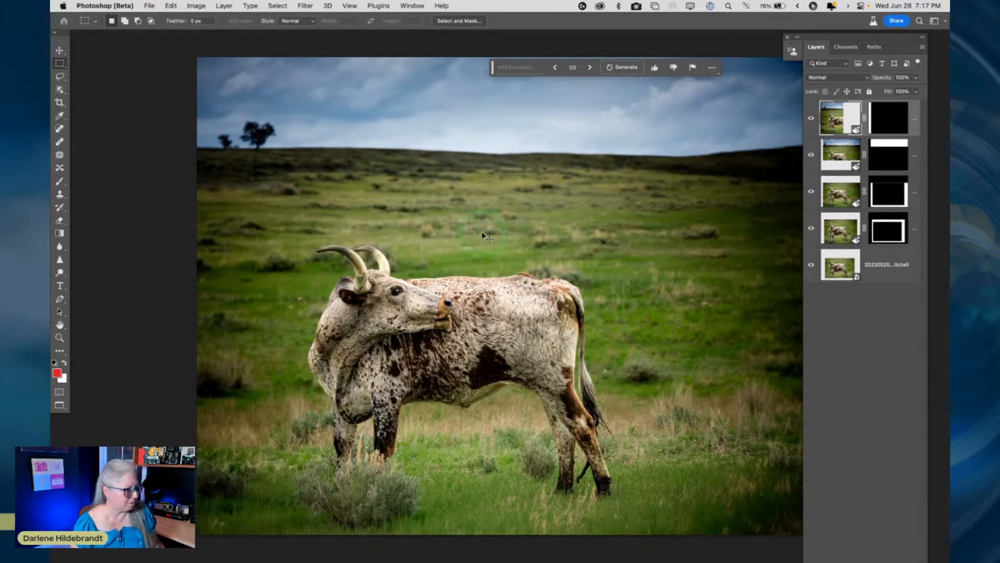
Switch to Lightroom Classic, select the dog and squirrel photos, and view the two images side by side.
key("super+Tab")
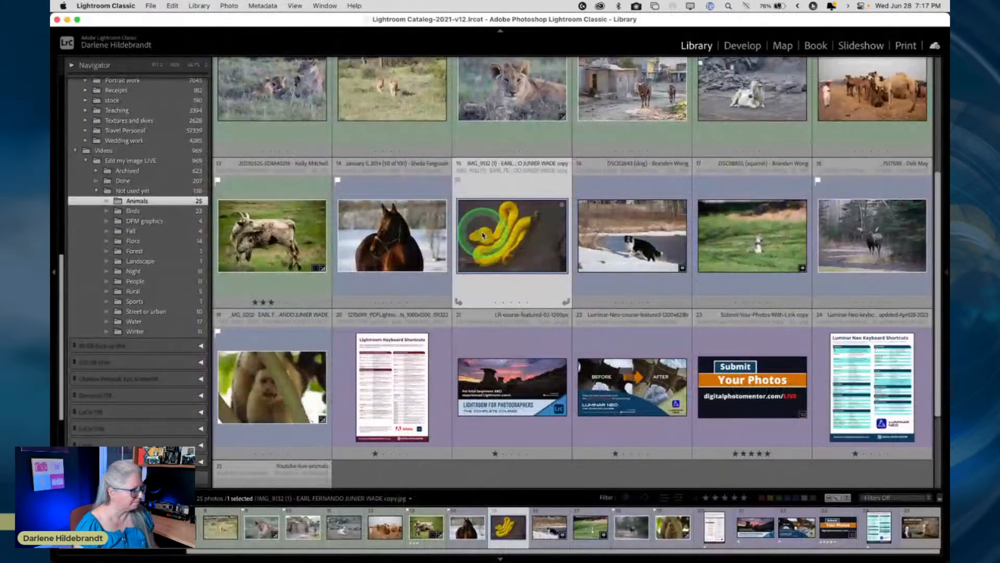
left_click(407, 250)
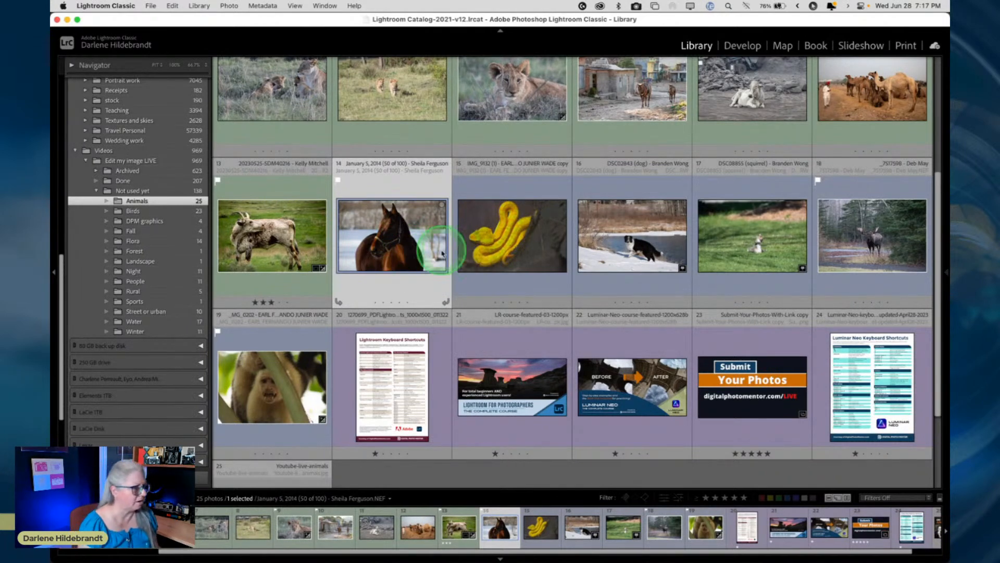
left_click(620, 244)
left_click(738, 254)
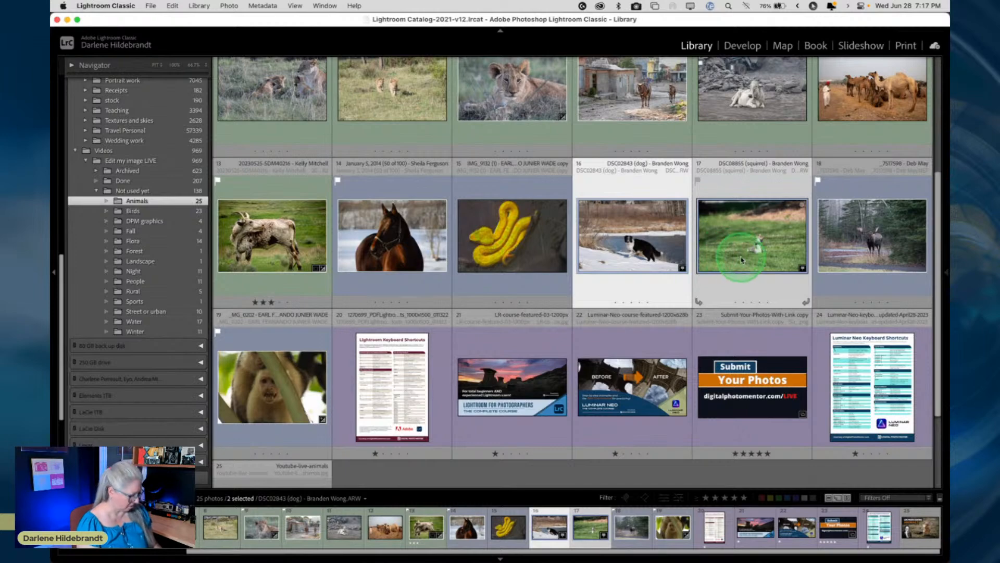
key("d")
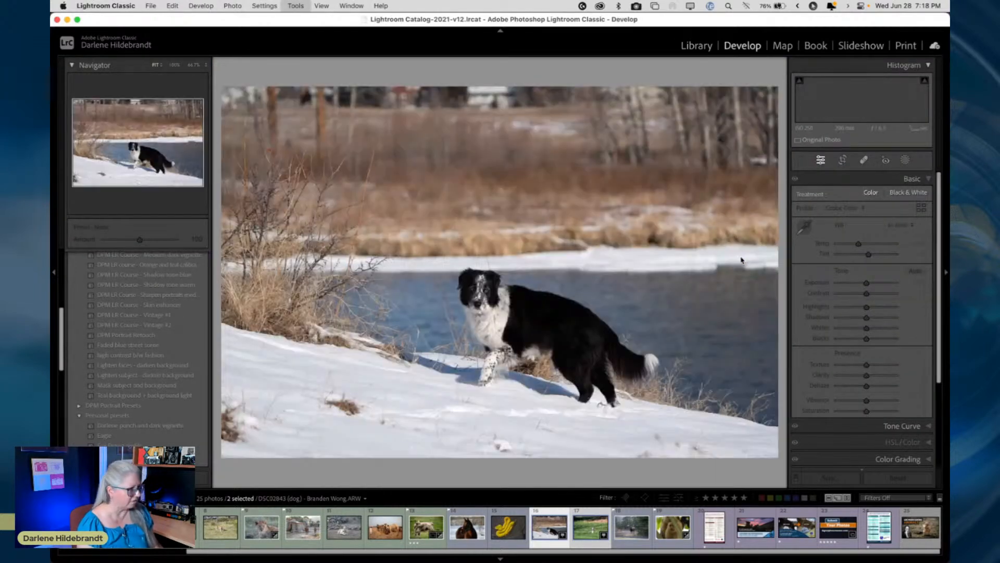
key("c")
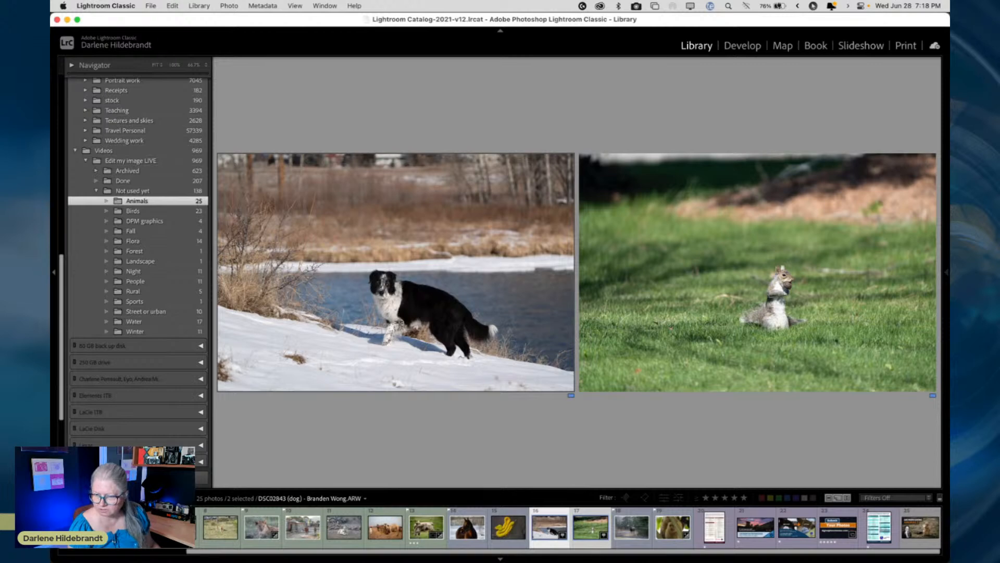
key("super+shift+e")
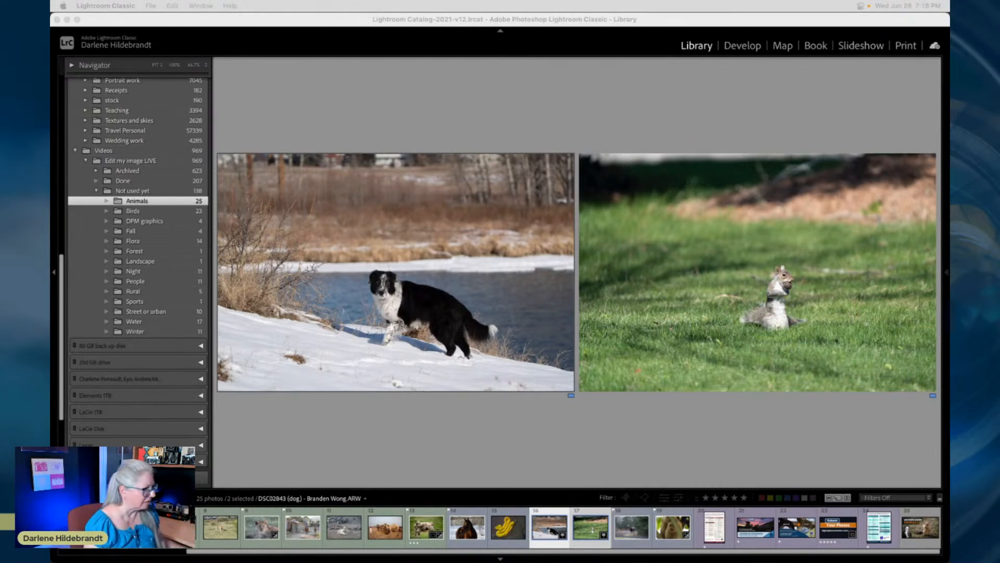
left_click(463, 414)
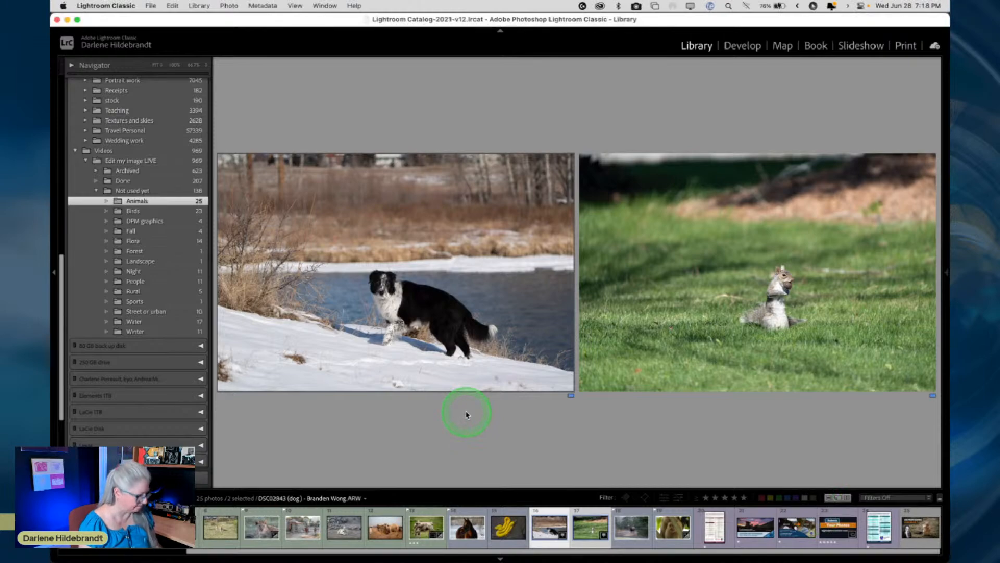
Return to the grid, select the longhorn cattle photo and show its file in Finder.
key("g")
scroll(466, 396, "up", 3)
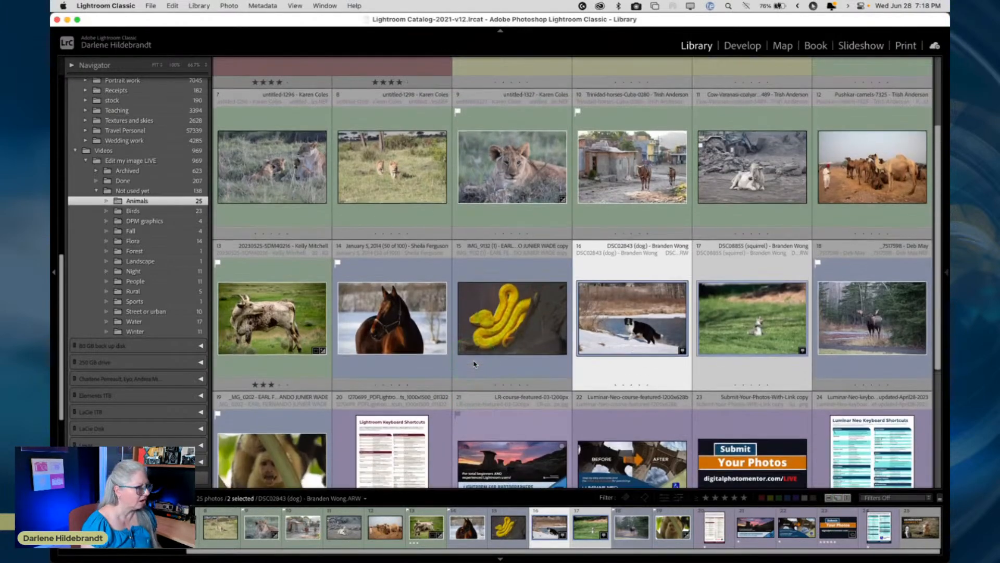
scroll(474, 363, "up", 2)
scroll(474, 363, "down", 5)
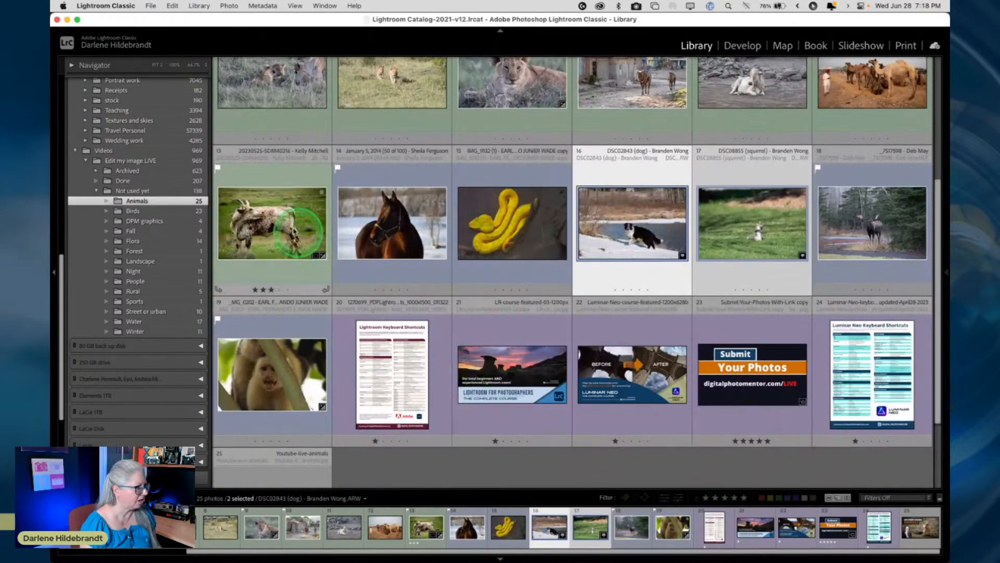
left_click(276, 218)
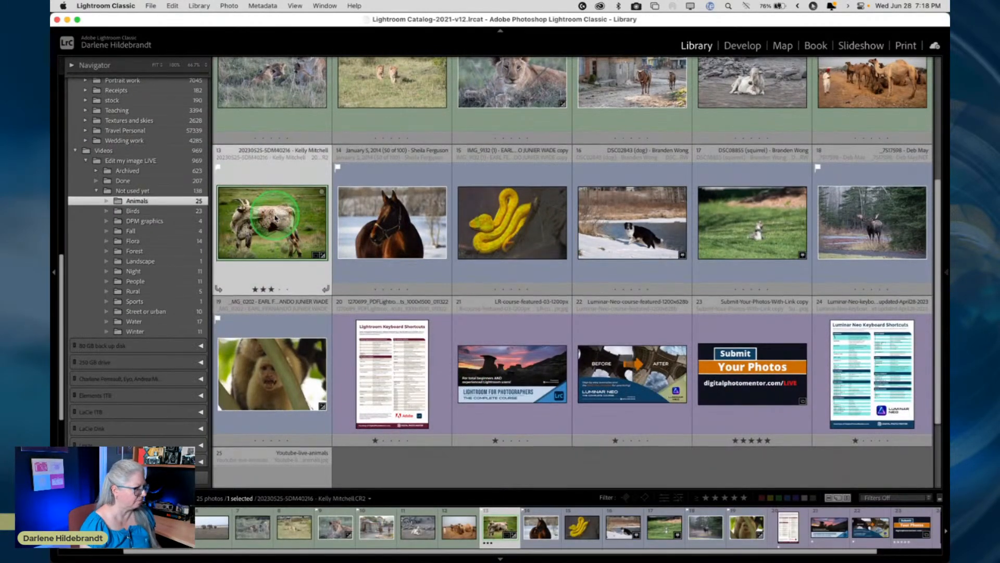
scroll(276, 218, "down", 3)
scroll(277, 218, "up", 4)
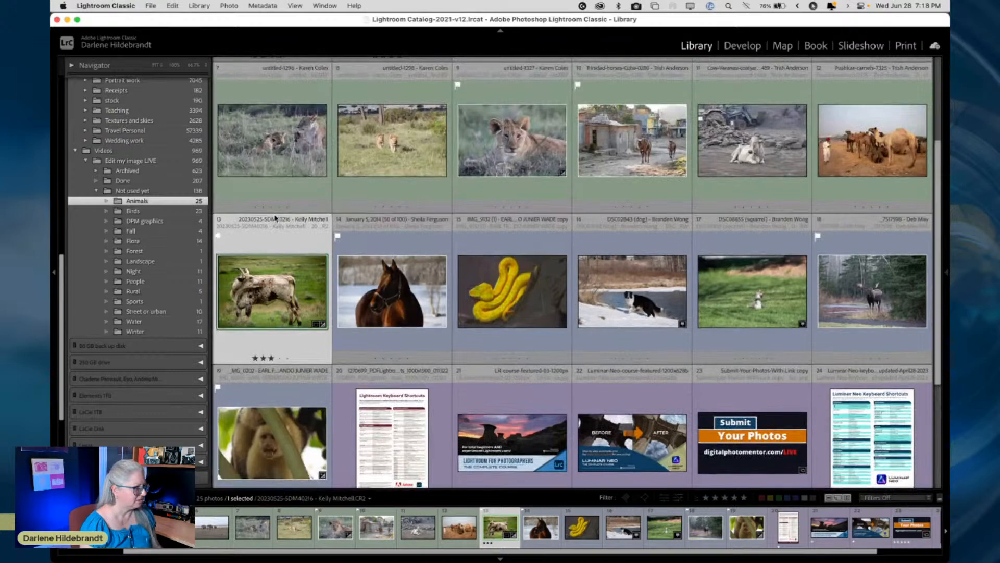
right_click(277, 279)
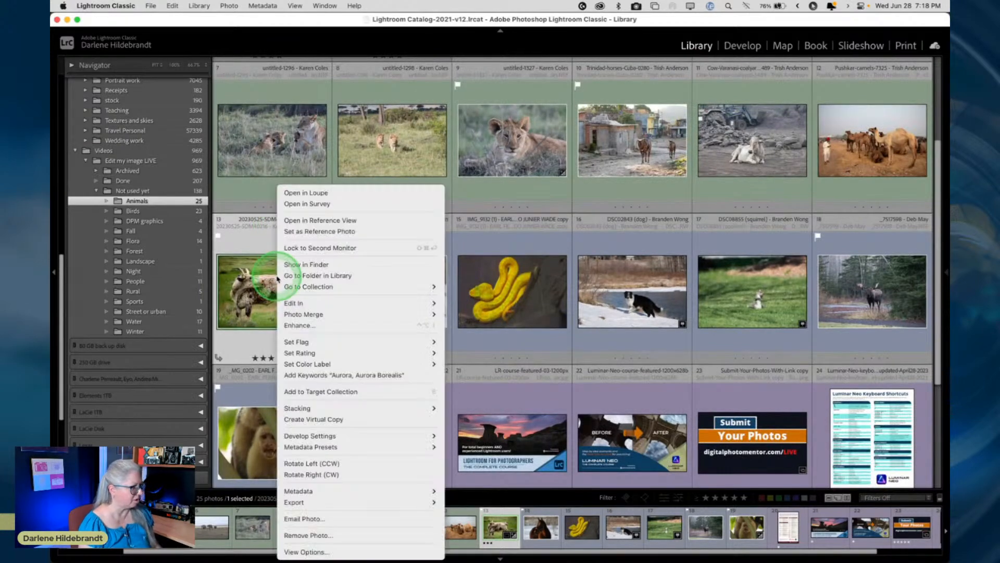
left_click(286, 265)
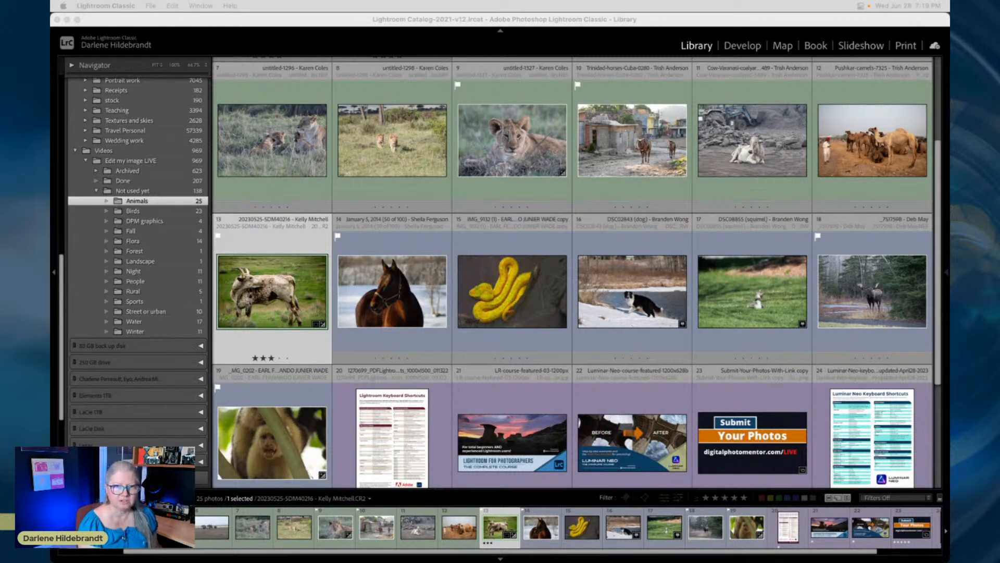
key("super+r")
left_click_drag(574, 73, 998, 104)
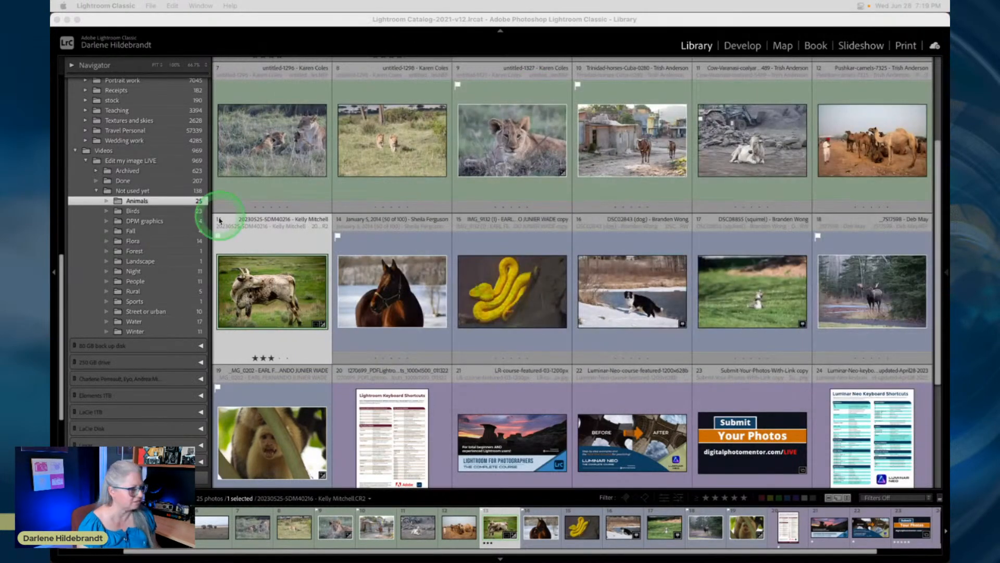
left_click(294, 338)
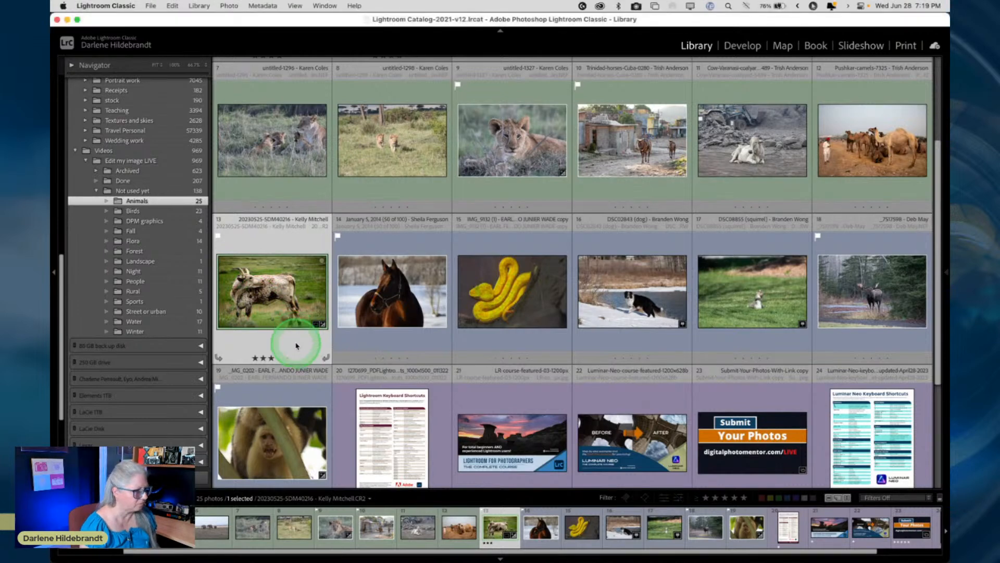
Select the photo of the dog by the river and open the Luminar Neo application.
left_click(599, 310)
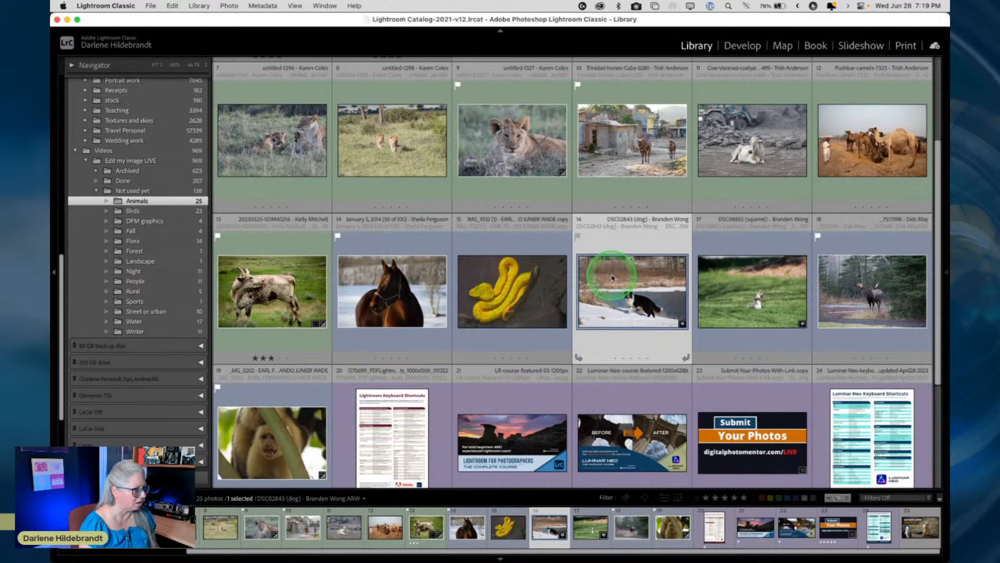
key("super+space")
type("lum")
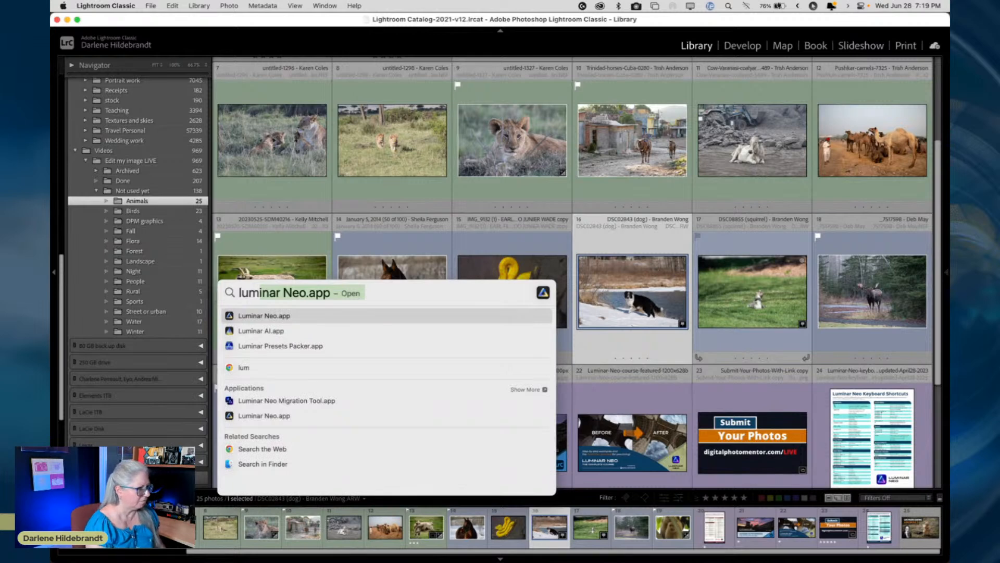
key("Return")
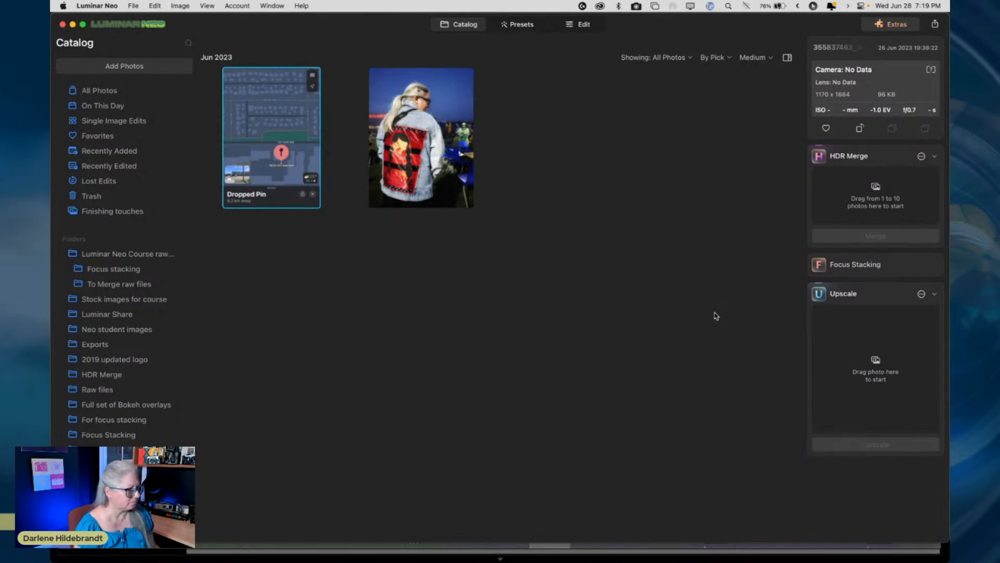
Open the Animals folder under Not used yet in the Luminar Neo catalog.
scroll(104, 307, "down", 5)
scroll(111, 302, "down", 3)
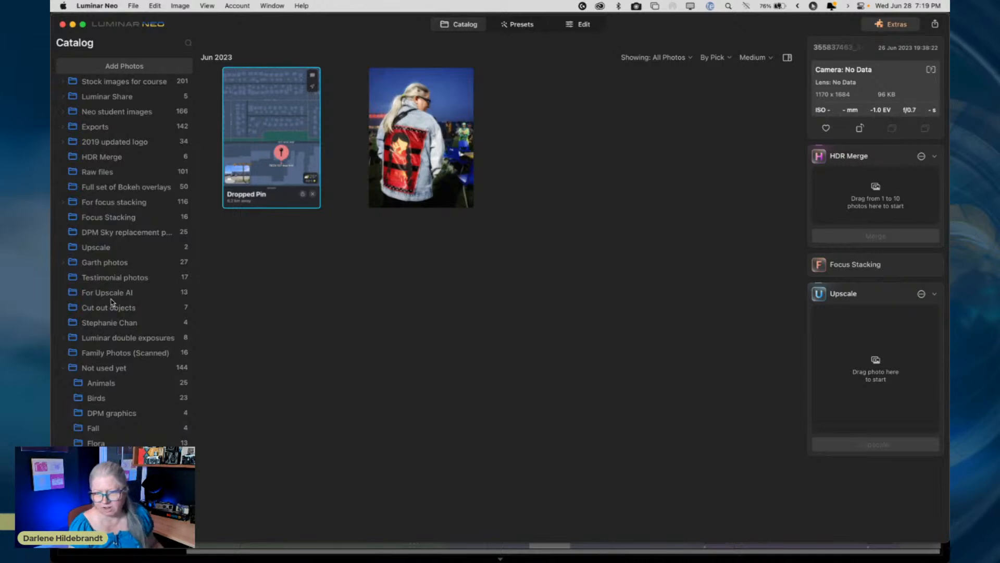
left_click(116, 301)
scroll(116, 302, "down", 2)
left_click(104, 327)
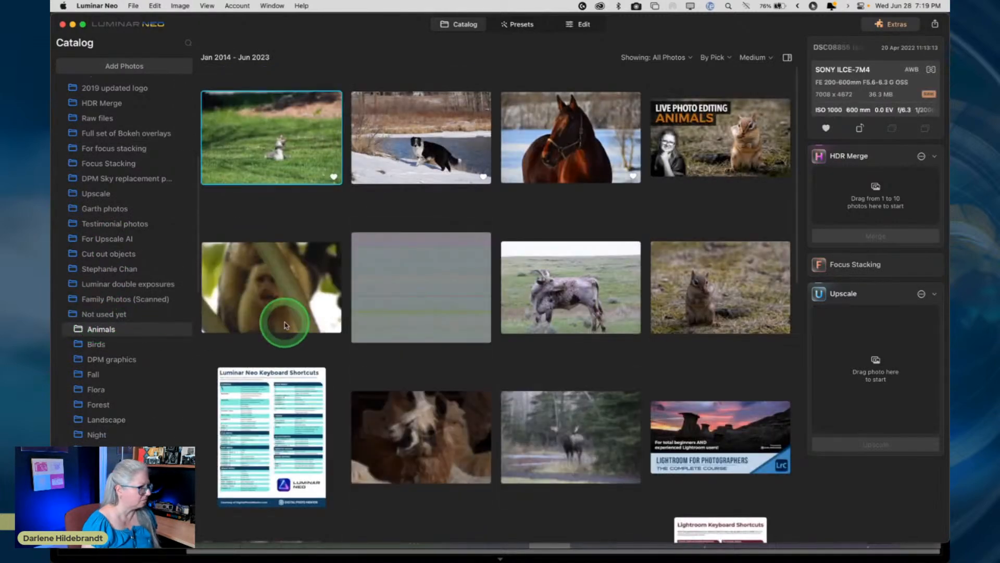
Check the Recently Edited photos and return to the Animals folder under Not used yet.
scroll(149, 256, "up", 10)
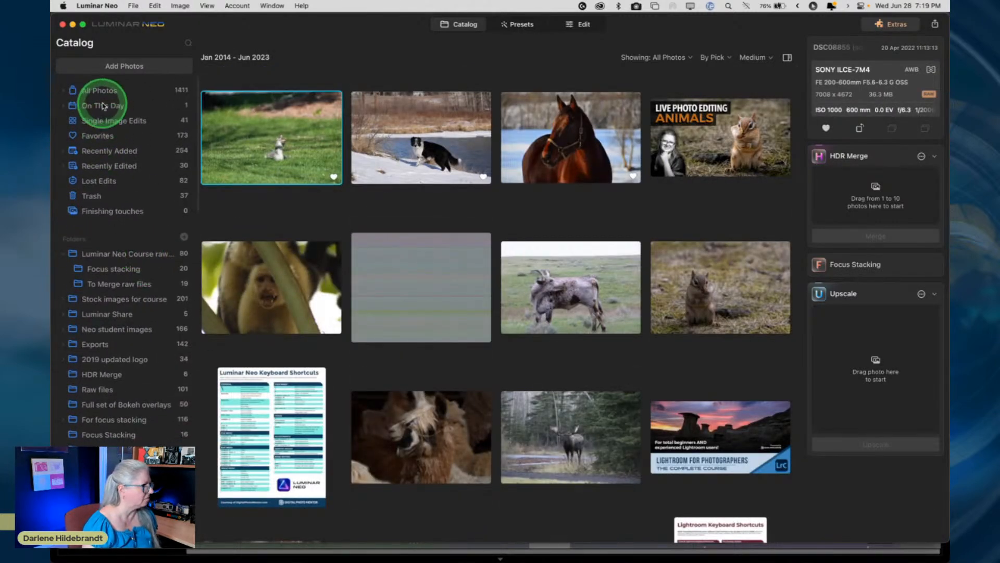
left_click(105, 165)
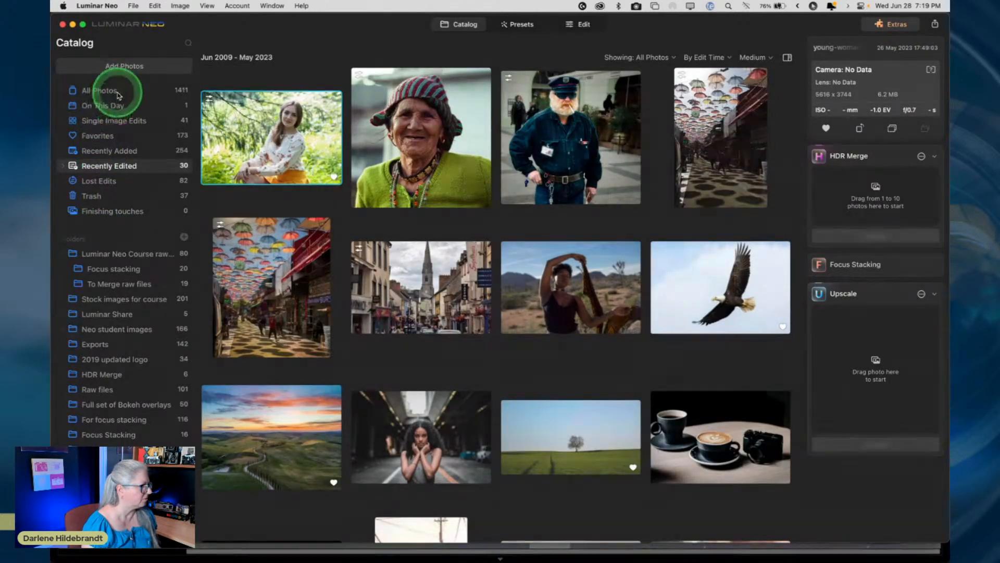
scroll(138, 260, "down", 2)
scroll(138, 263, "down", 15)
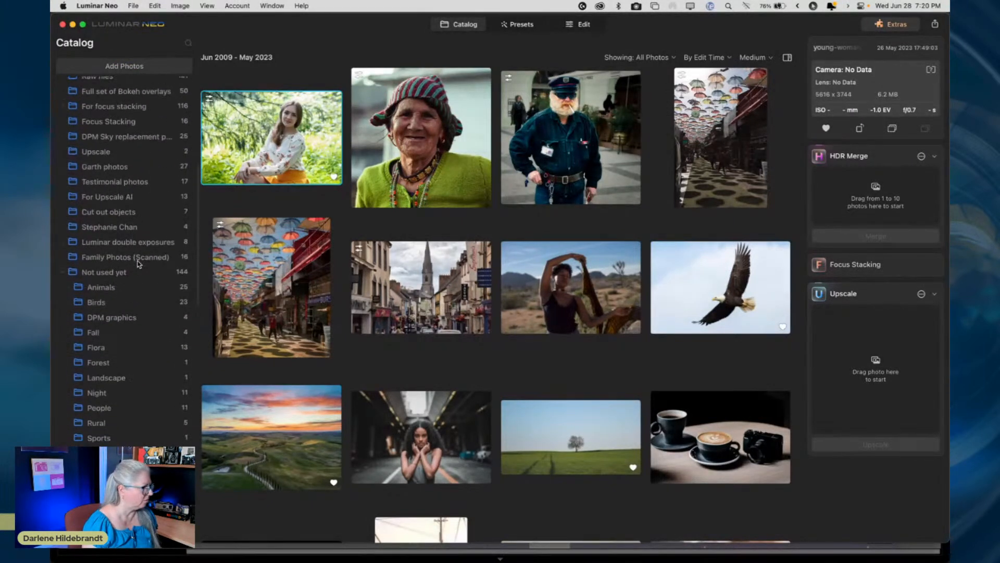
left_click(112, 247)
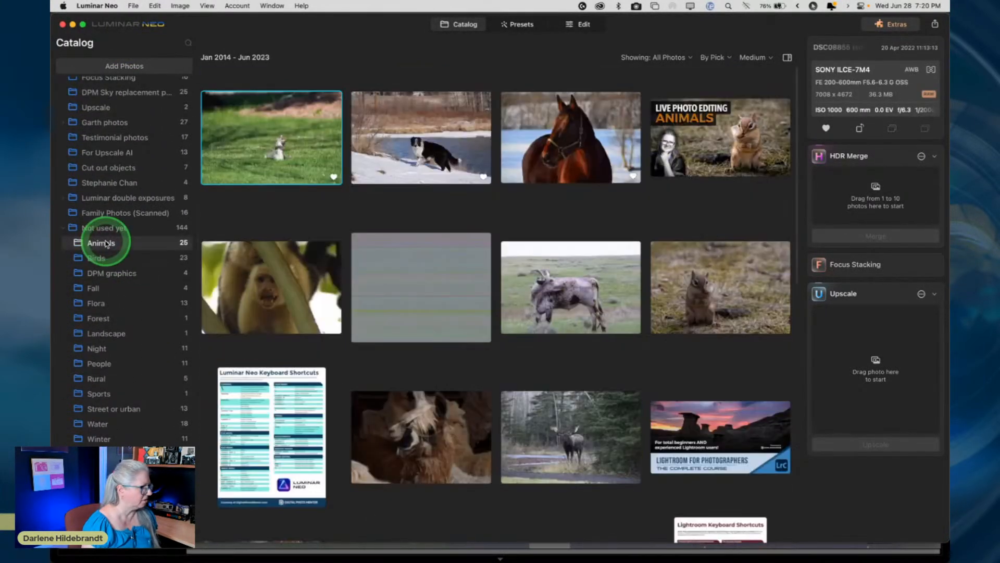
Open the photo of the dog by the river for editing and display the Develop tool's camera profile choices.
left_click(392, 171)
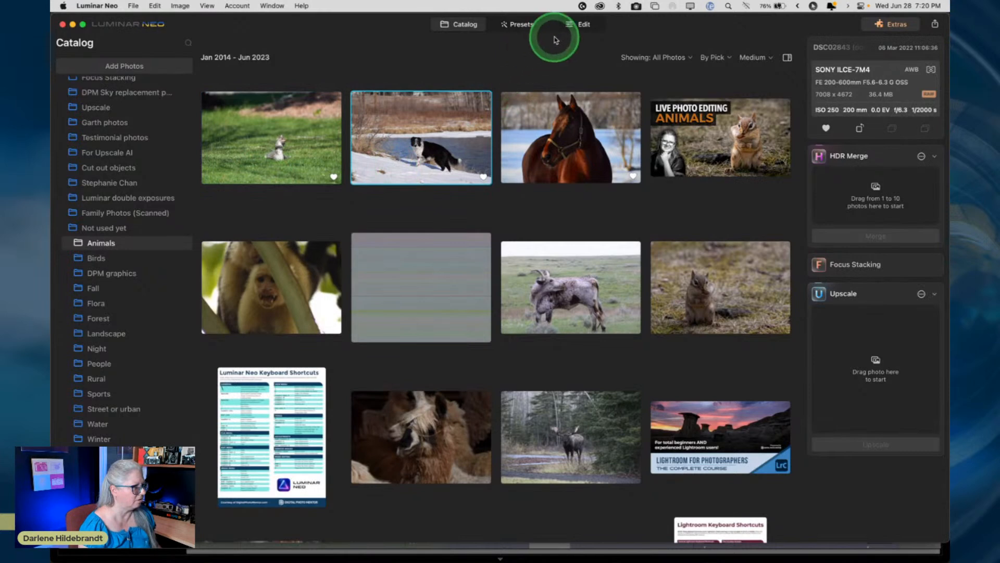
left_click(581, 24)
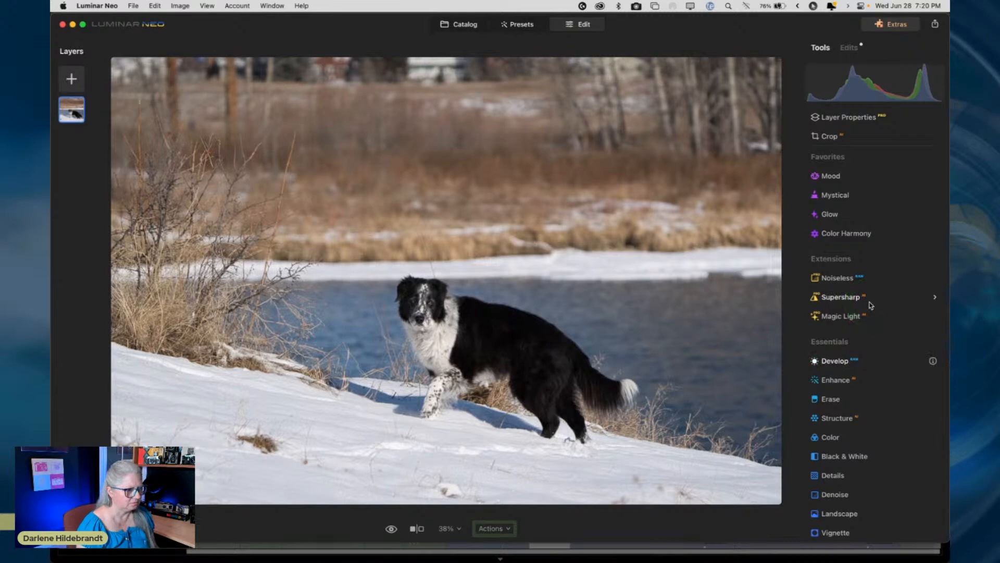
left_click(838, 360)
left_click(886, 230)
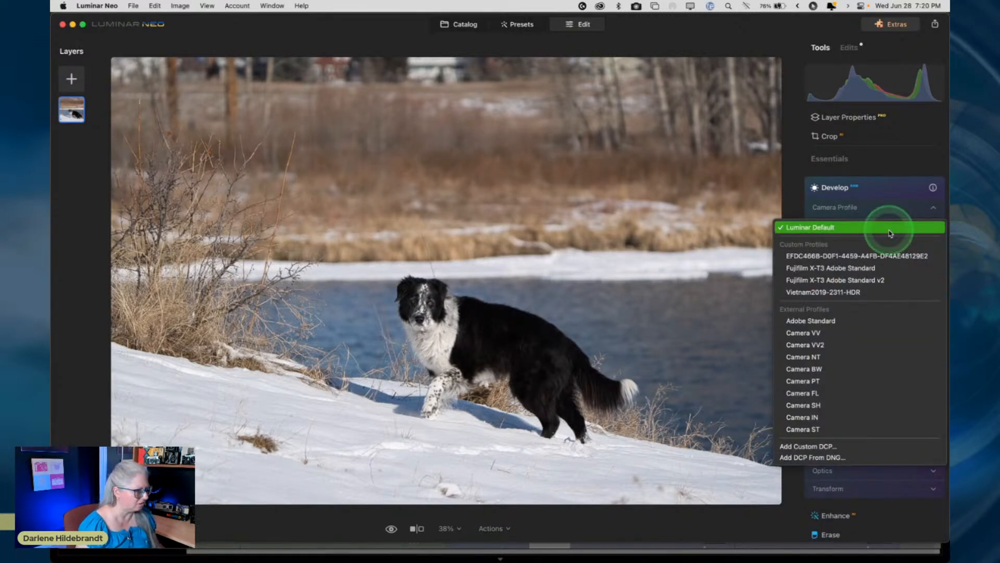
left_click(889, 231)
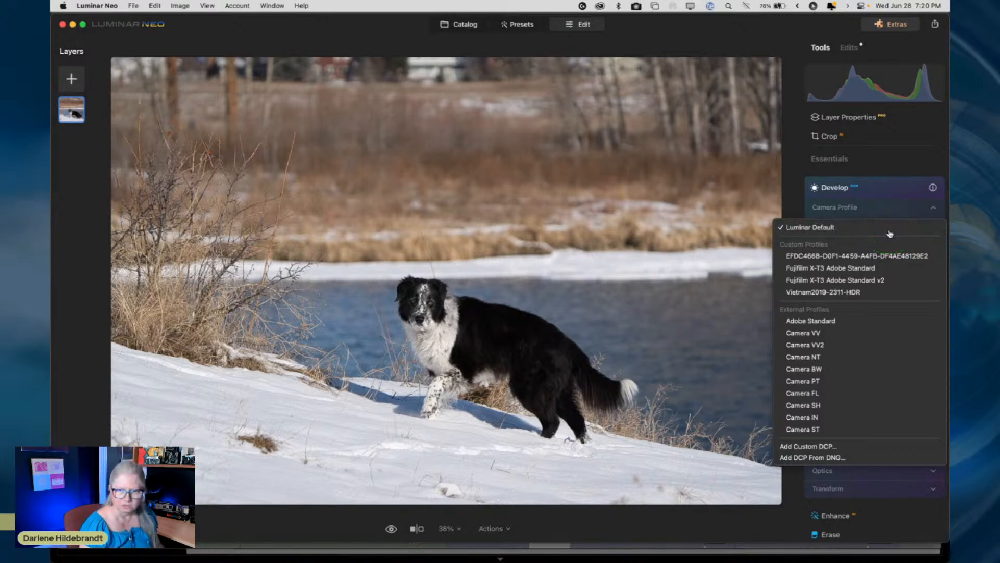
Switch to Lightroom Classic, view the dog photo enlarged with its histogram and metadata, and return to Luminar Neo.
key("super+Tab")
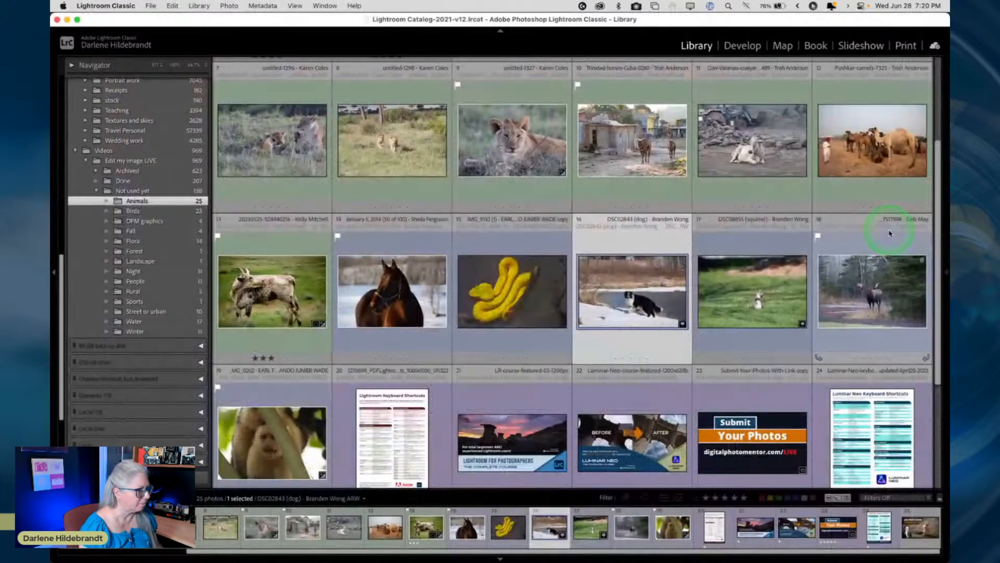
double_click(634, 276)
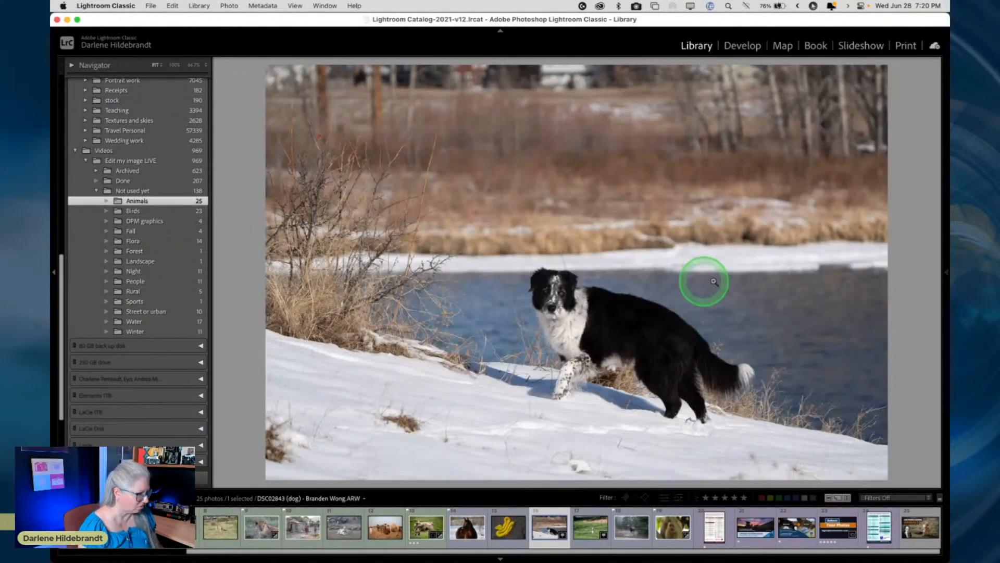
left_click(946, 275)
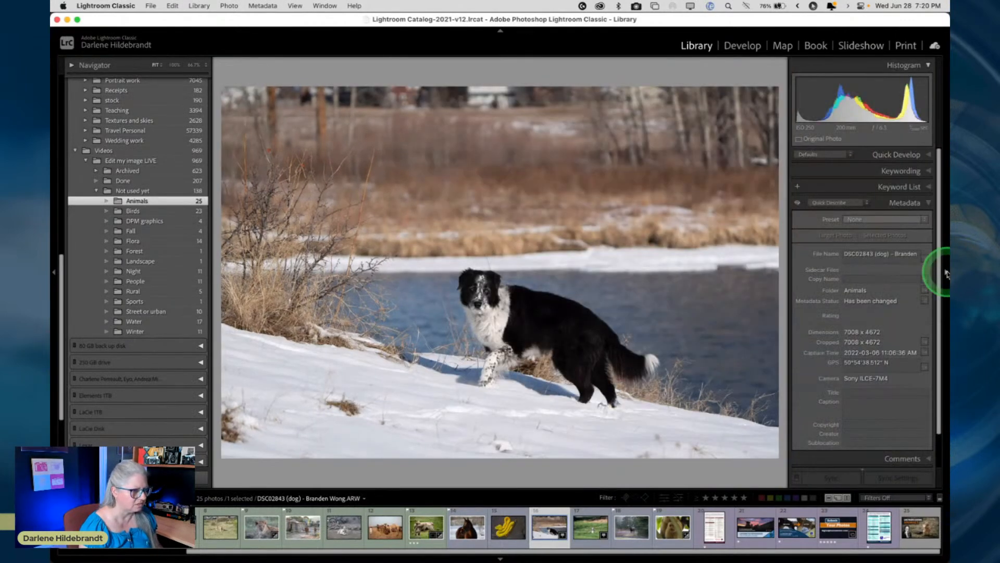
left_click(776, 256)
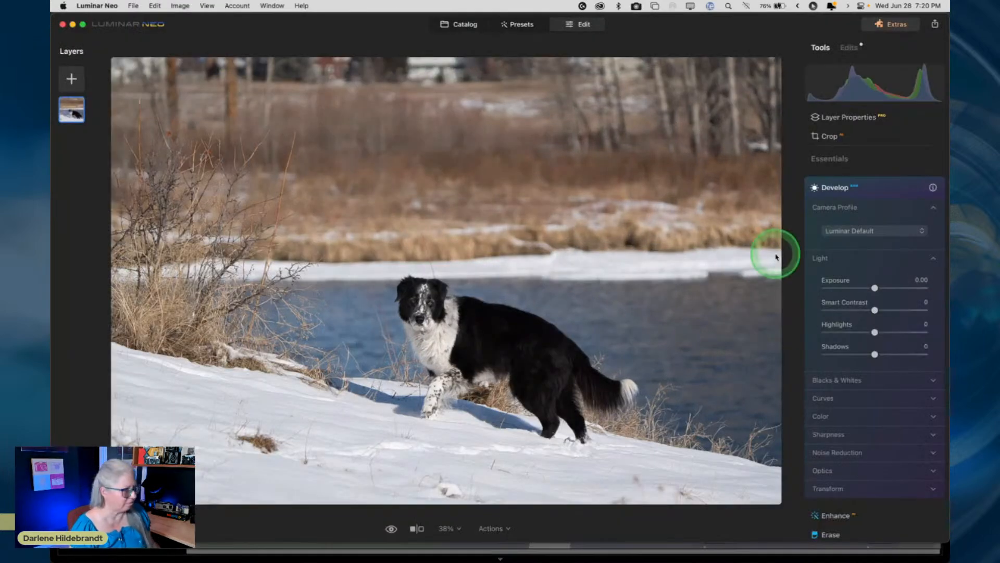
Set the dog photo's camera profile to Camera ST in Develop and close the tool.
left_click(871, 231)
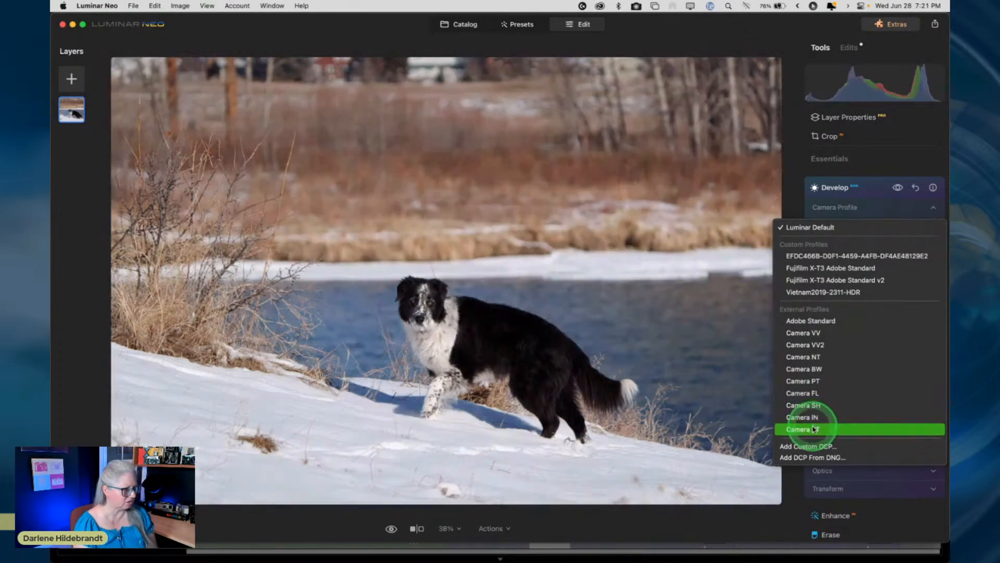
left_click(814, 429)
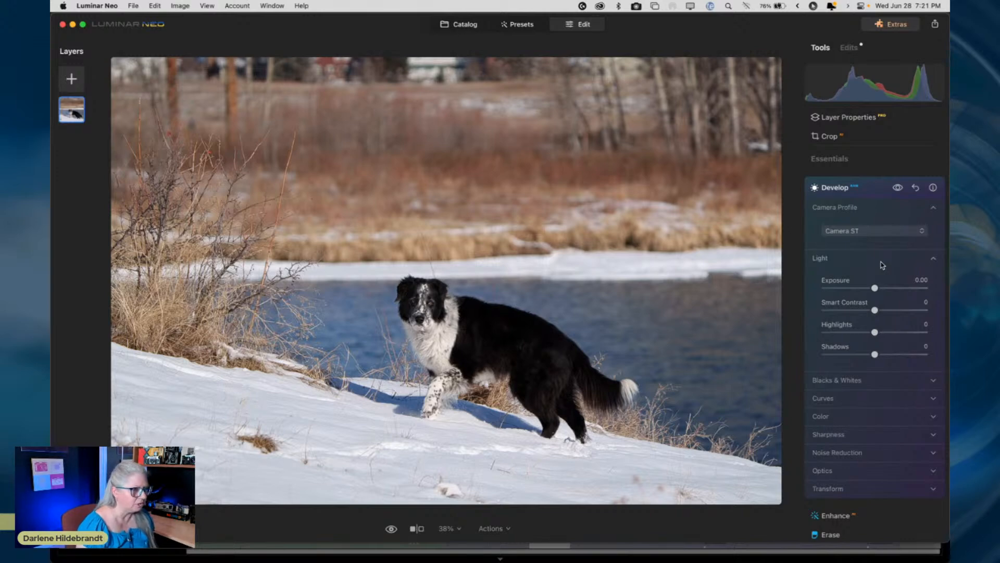
scroll(881, 262, "down", 2)
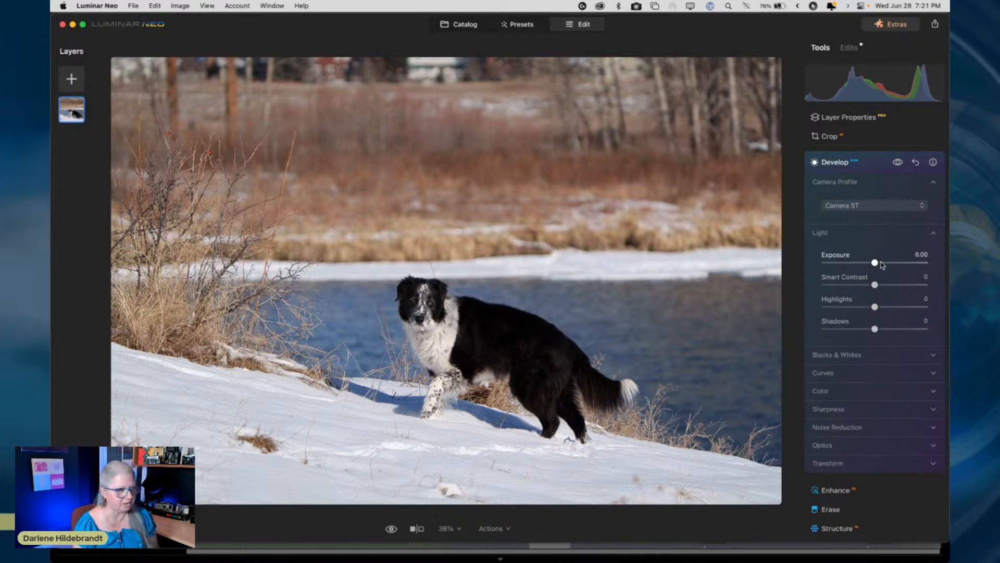
left_click(874, 162)
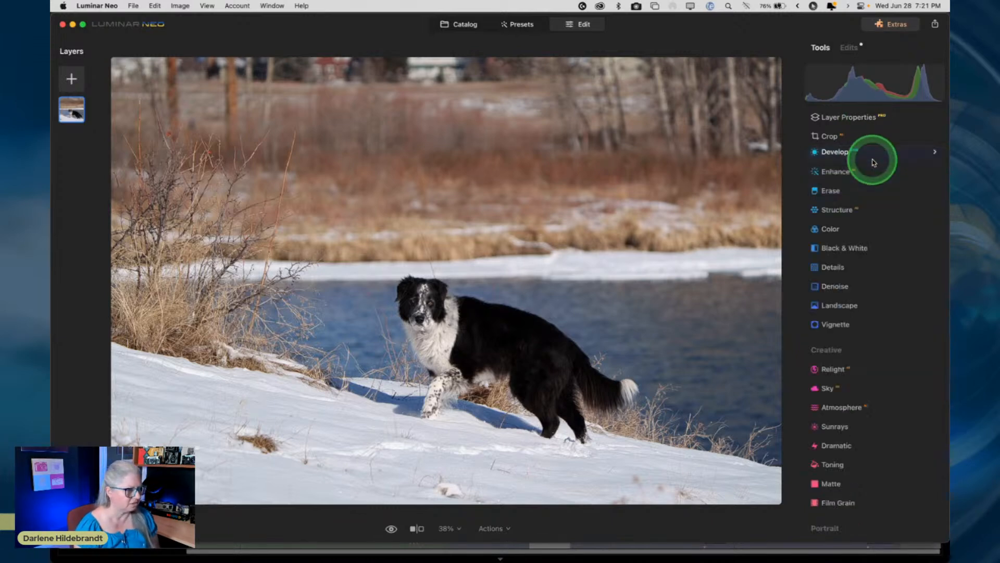
Rotate the dog photo 180 degrees with the Crop tool and view it full screen.
left_click(871, 136)
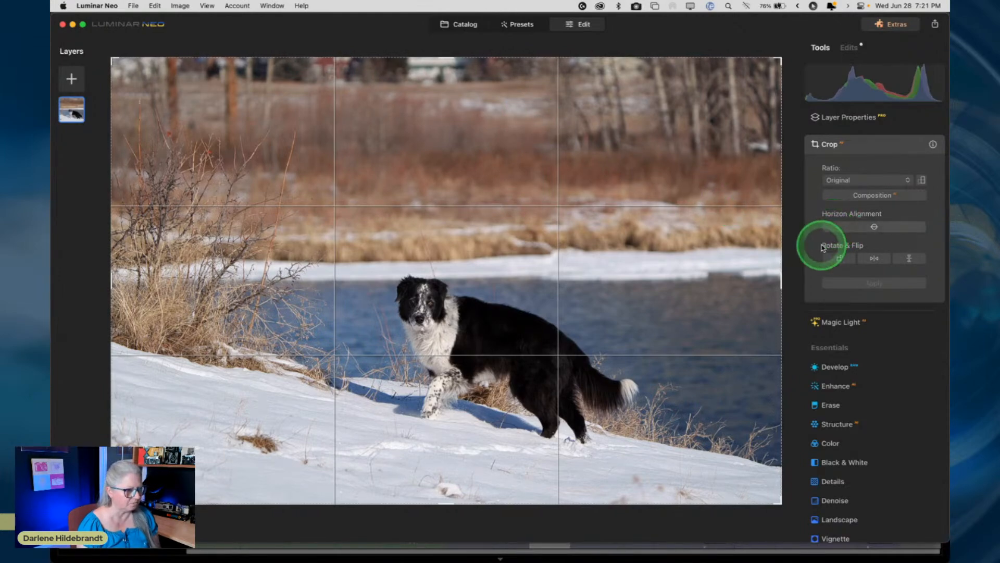
left_click(839, 258)
left_click(839, 259)
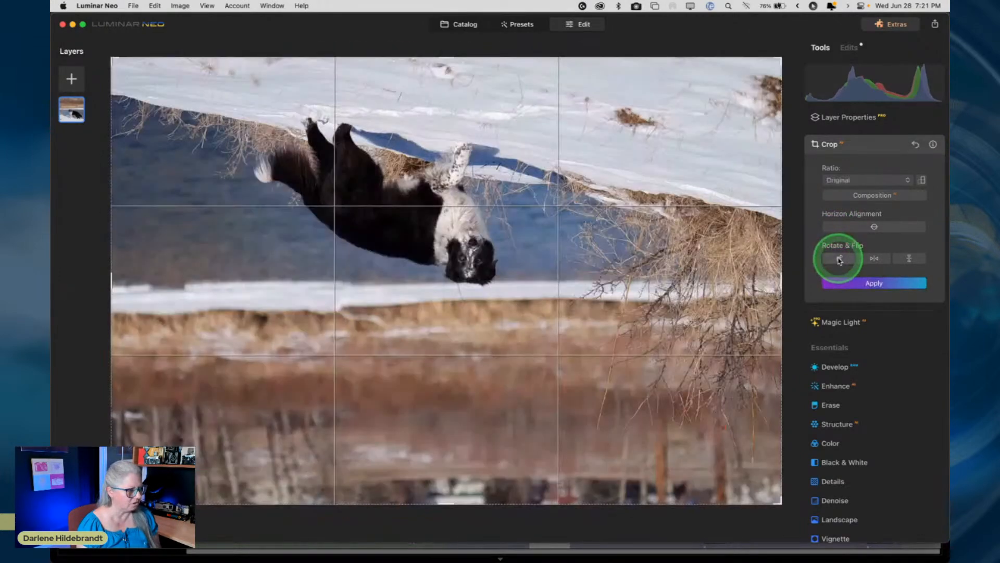
left_click(867, 149)
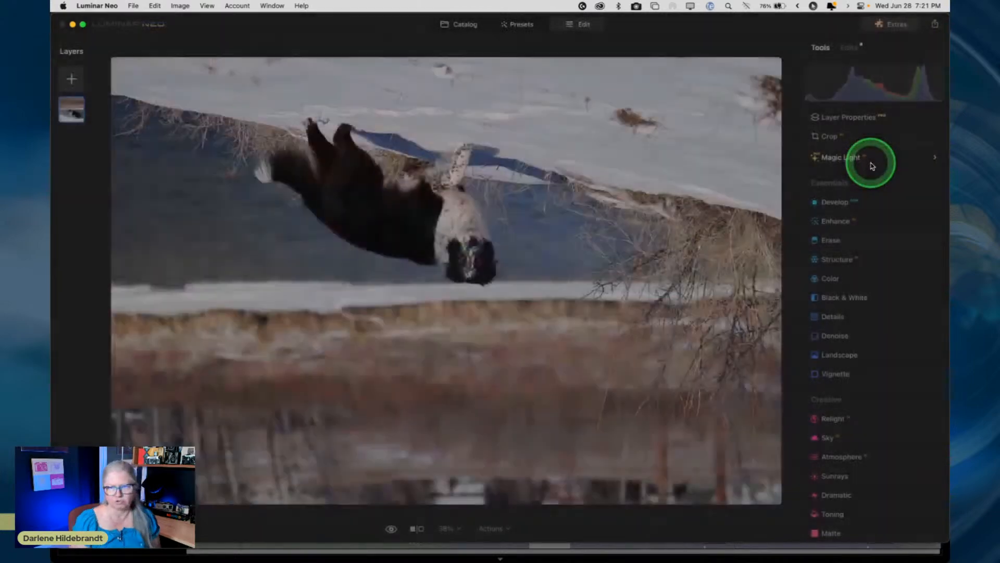
key("f")
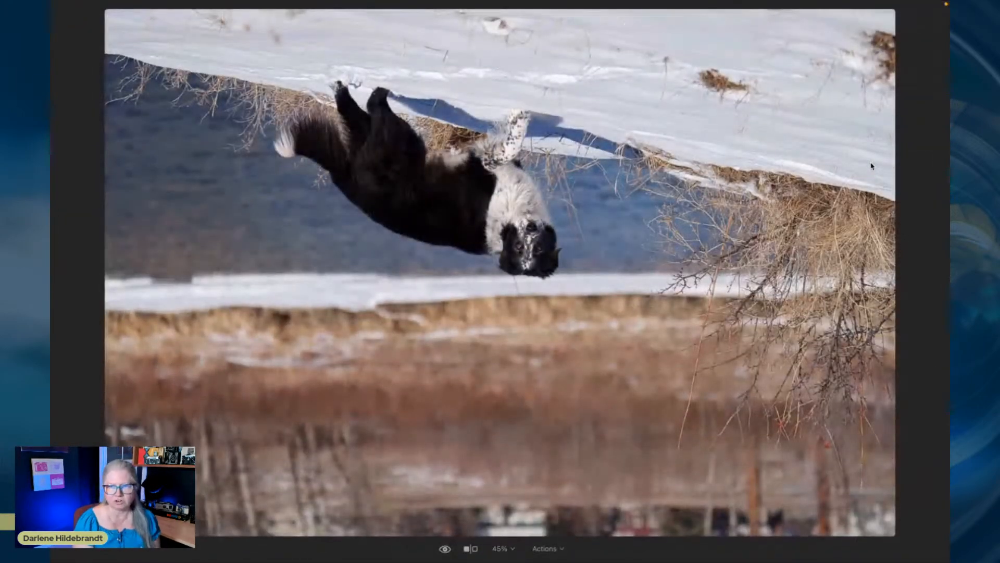
left_click(855, 164)
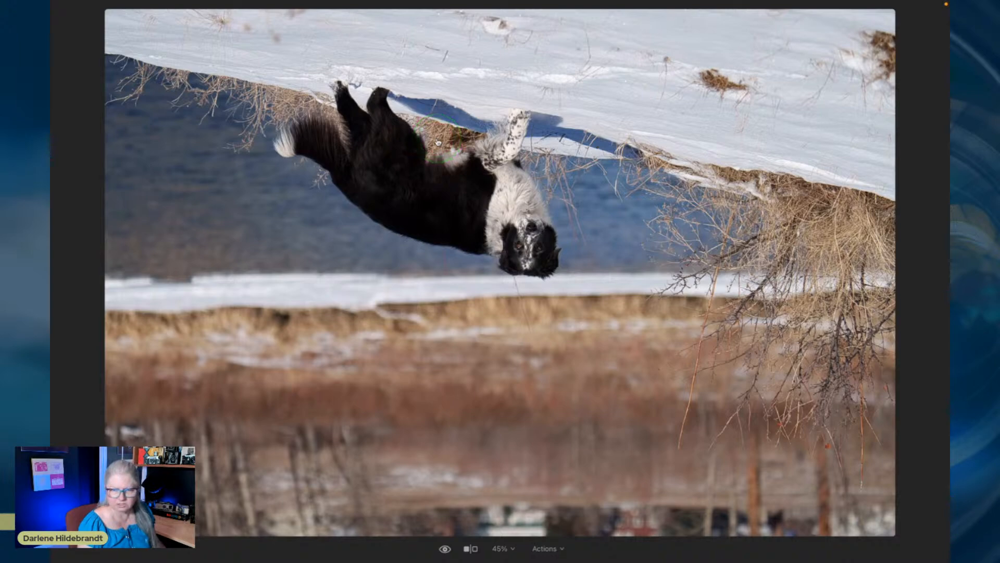
key("ctrl+Left")
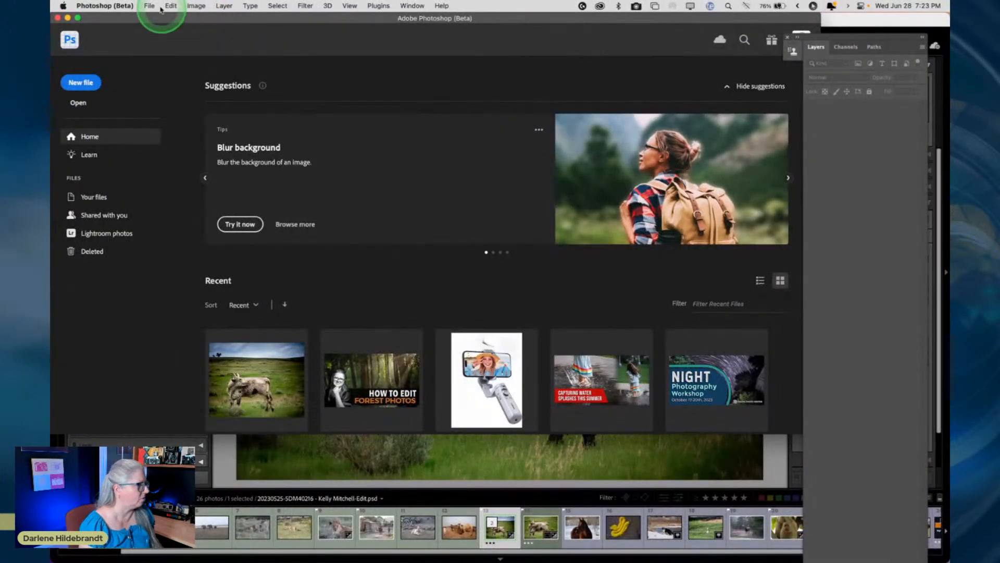
left_click(151, 5)
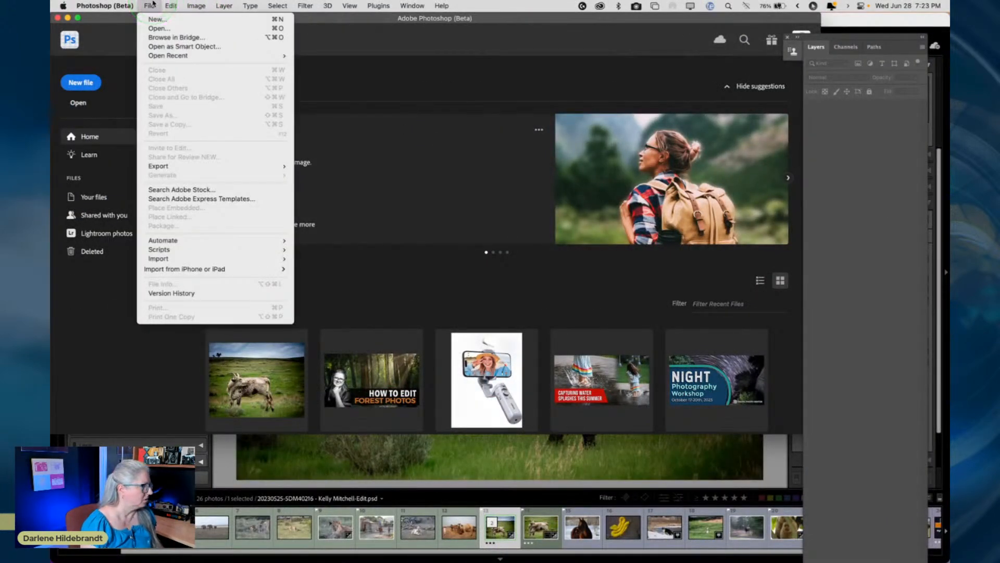
left_click(348, 55)
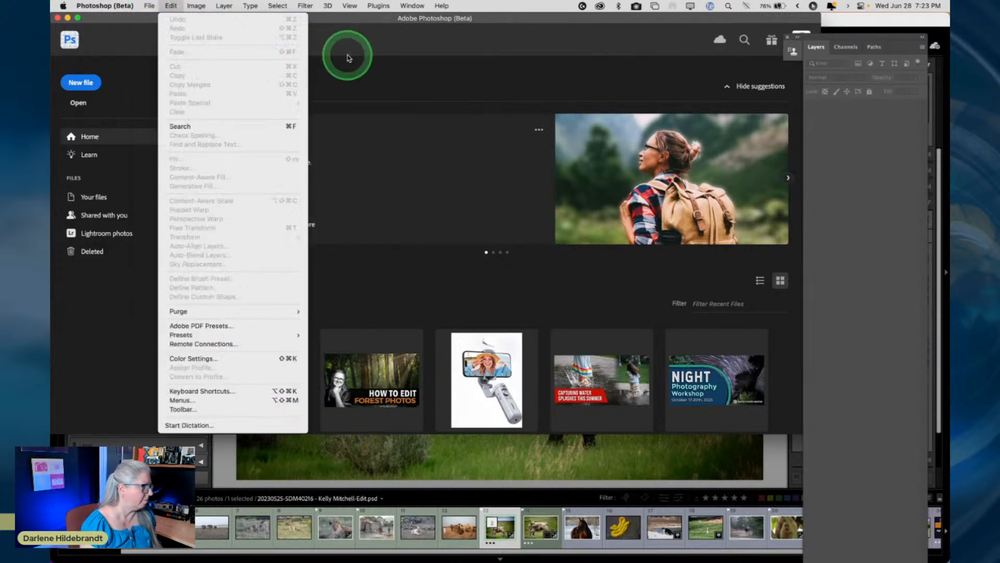
left_click(399, 78)
left_click(400, 78)
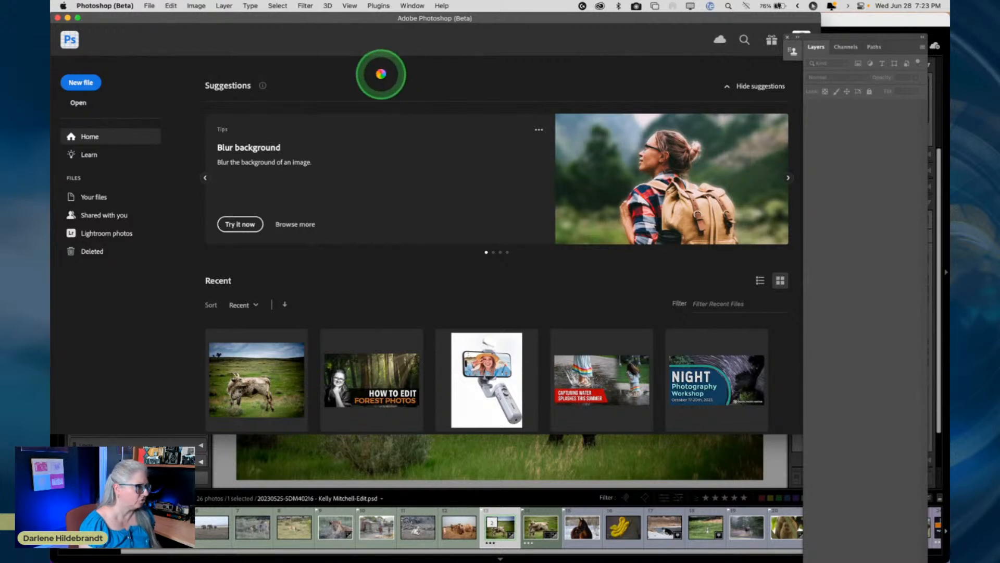
Switch to Lightroom Classic, show the edited longhorn cattle PSD in Finder to check its file information, and return to Lightroom Classic.
key("super+Tab")
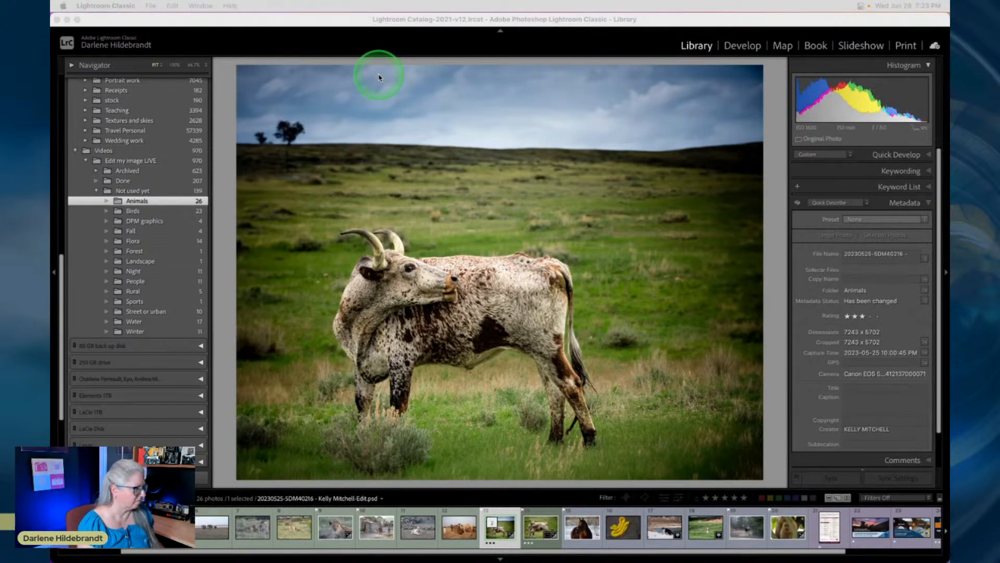
left_click(480, 283)
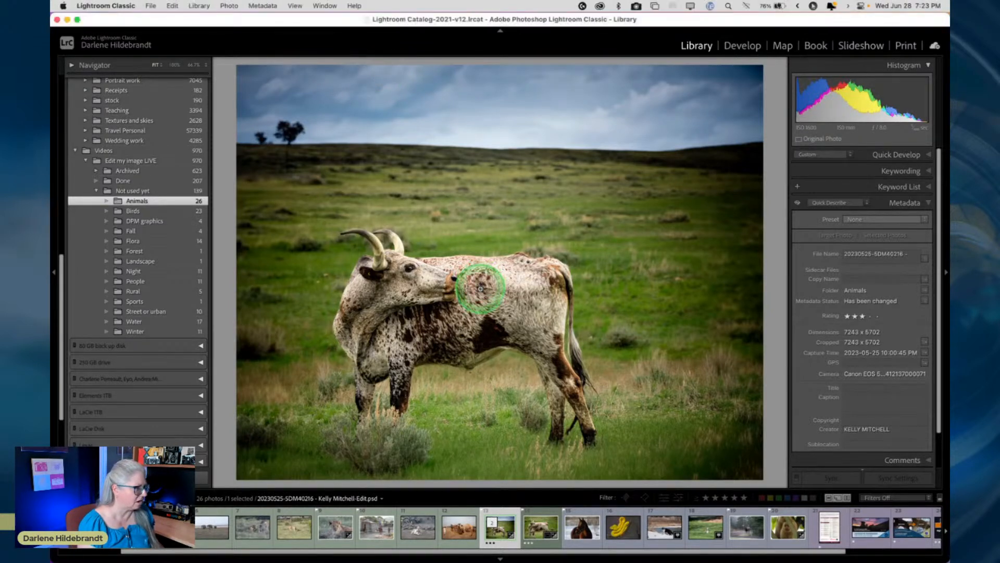
right_click(480, 288)
left_click(498, 232)
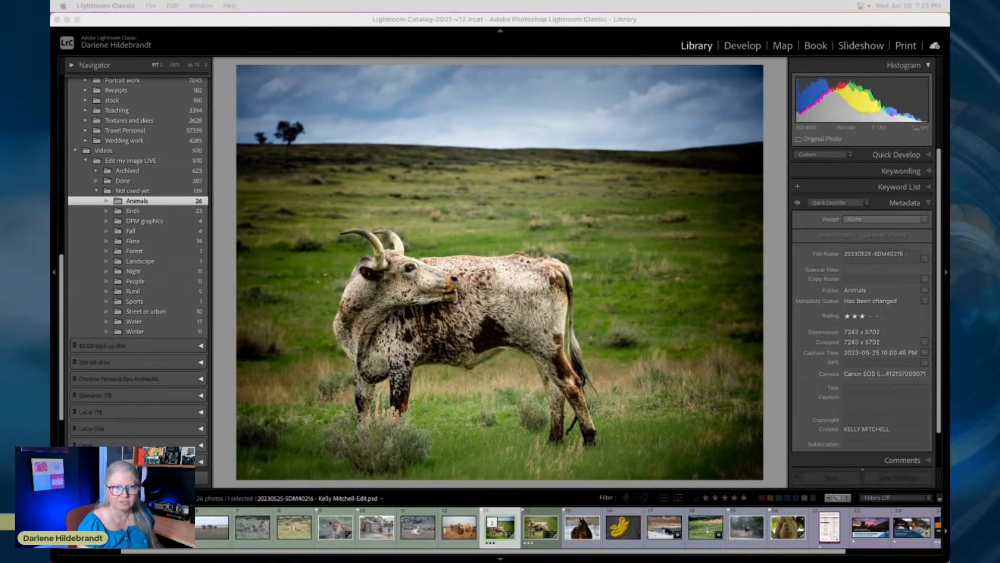
left_click_drag(620, 49, 183, 49)
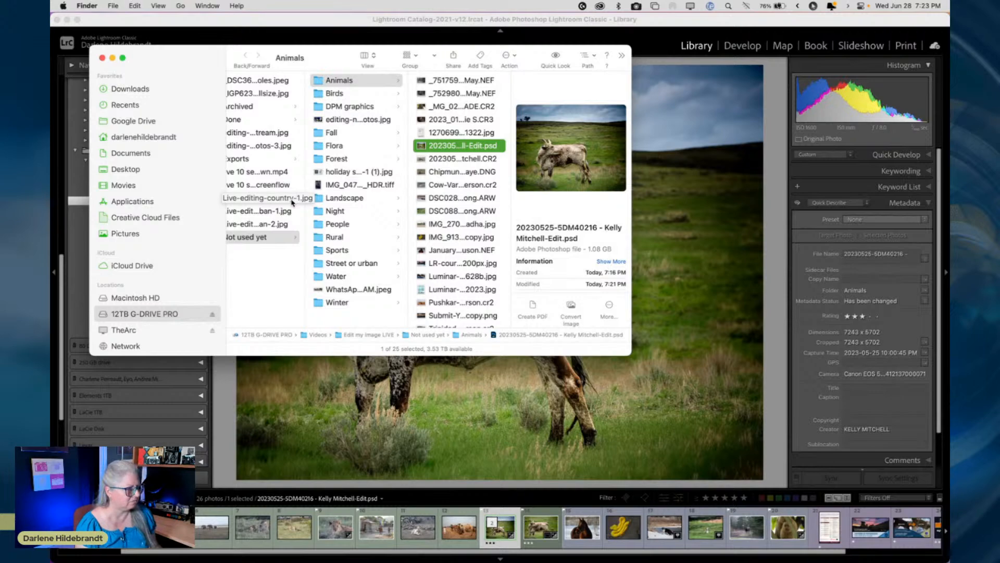
left_click(779, 303)
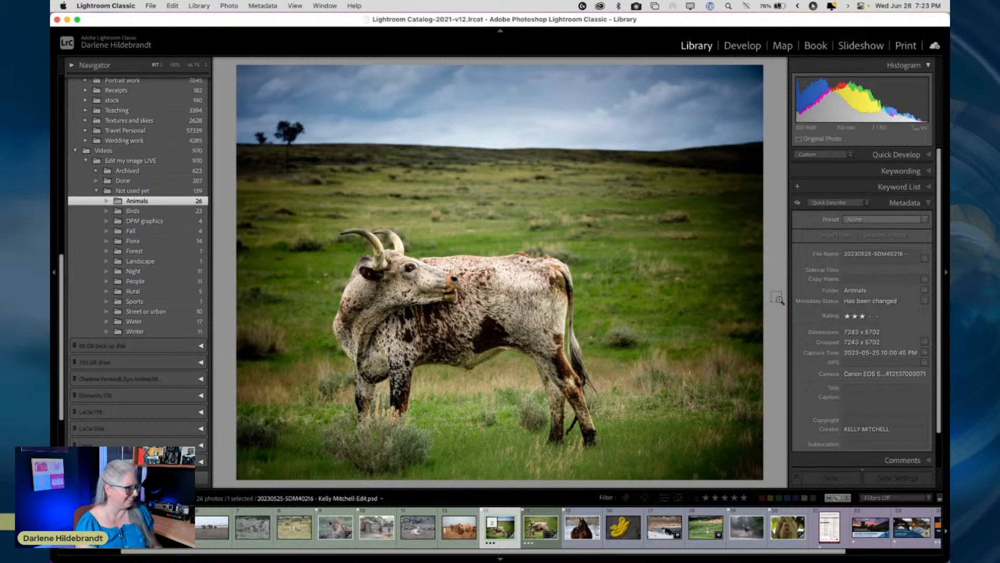
Switch back to Luminar Neo and rotate the dog photo upright with the Crop tool.
key("ctrl+Right")
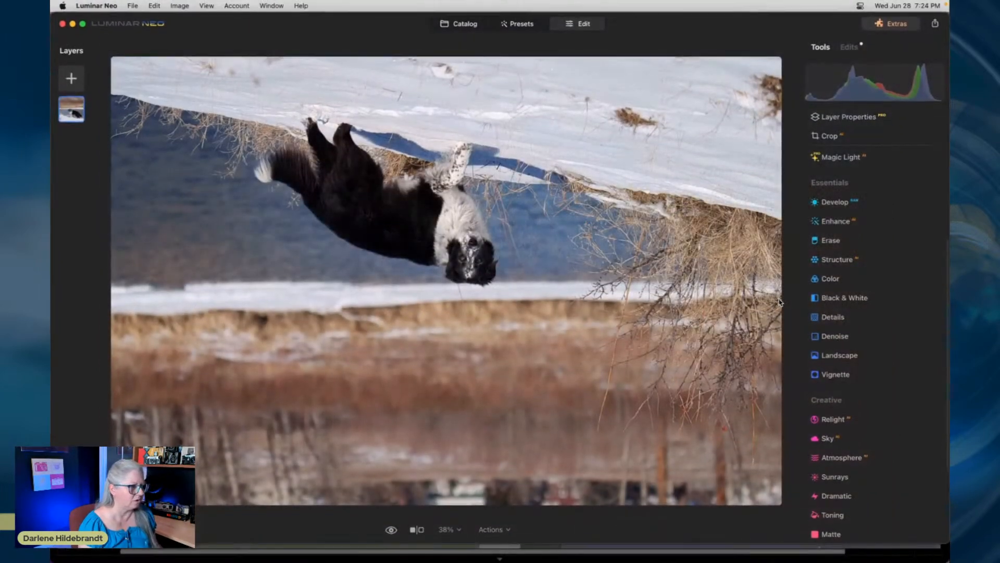
left_click(768, 262)
left_click(868, 137)
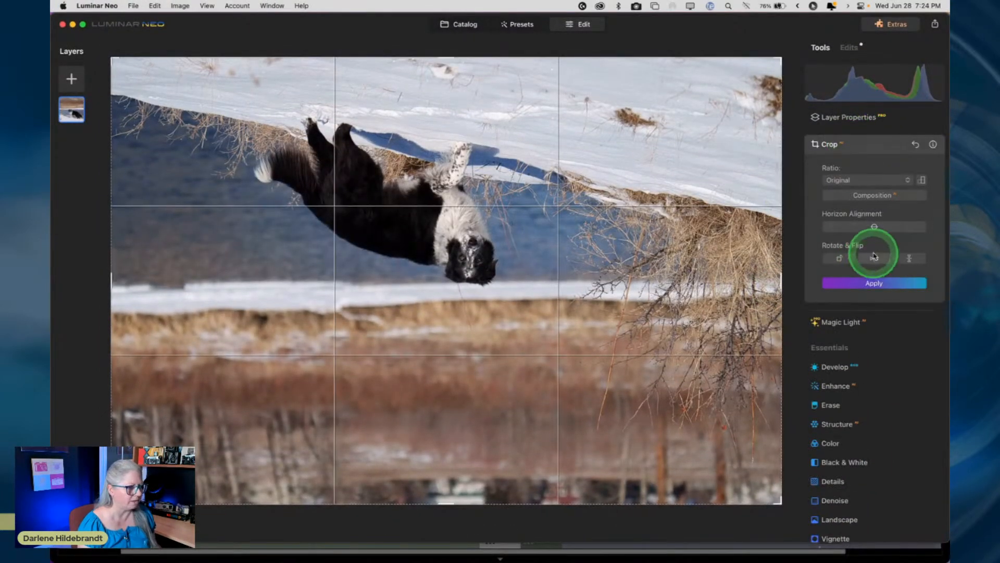
left_click(831, 263)
left_click(834, 261)
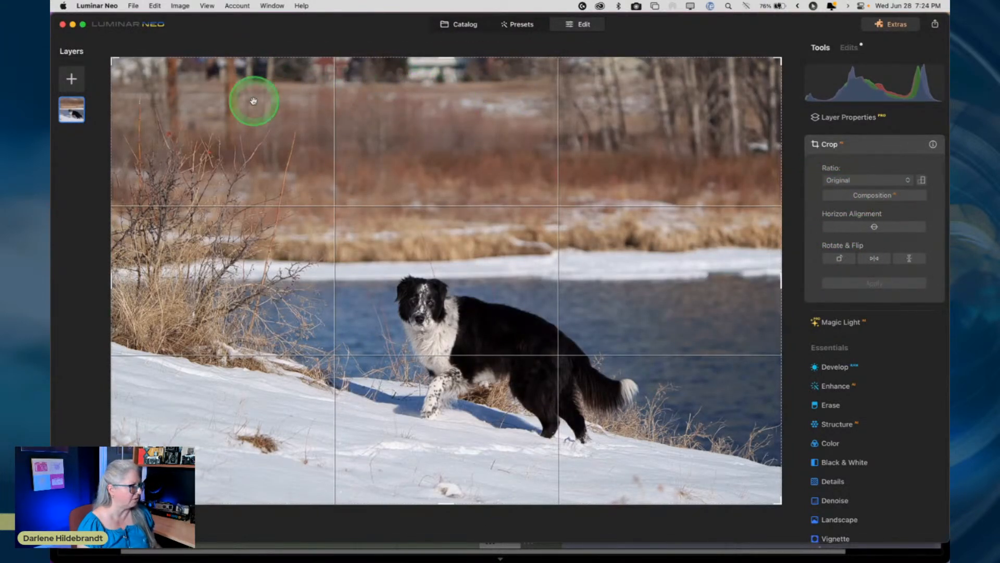
Crop the dog photo with automatic Composition, shift the image up and to the right within the frame, and close Crop.
left_click(877, 196)
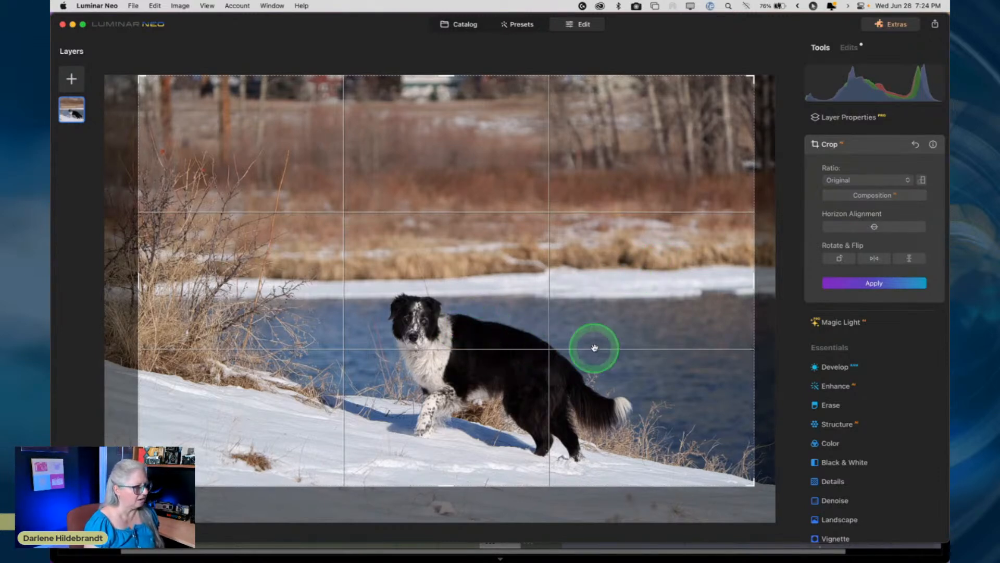
left_click_drag(472, 320, 527, 282)
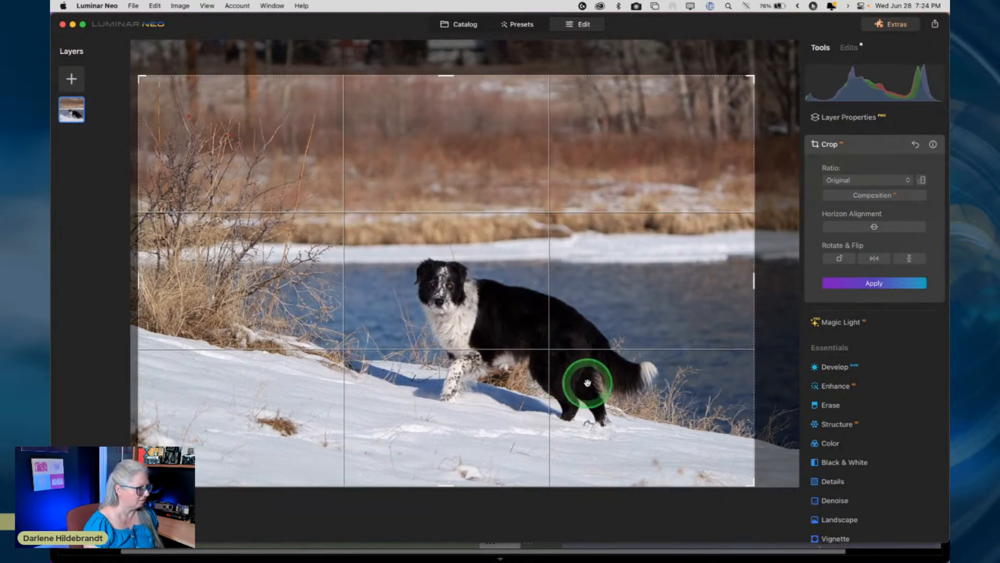
left_click_drag(402, 399, 412, 400)
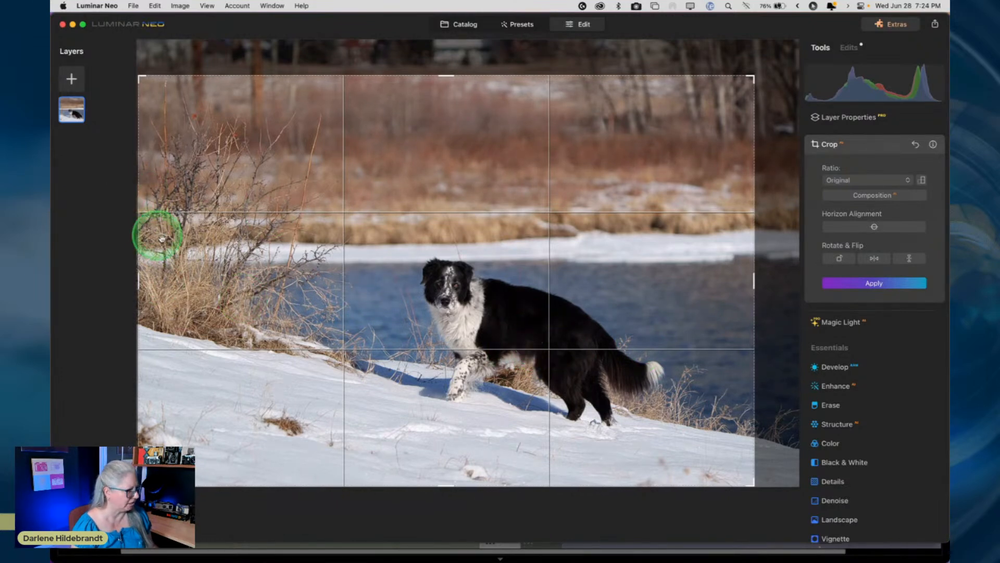
left_click(869, 145)
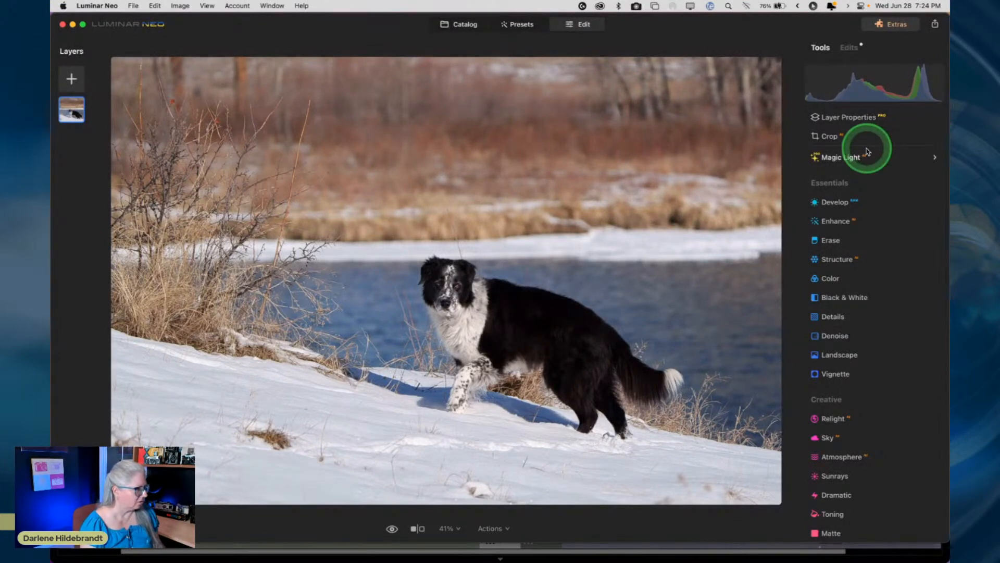
Try Develop white balance samples on the dog's black fur and on the snow below the dog.
left_click(857, 202)
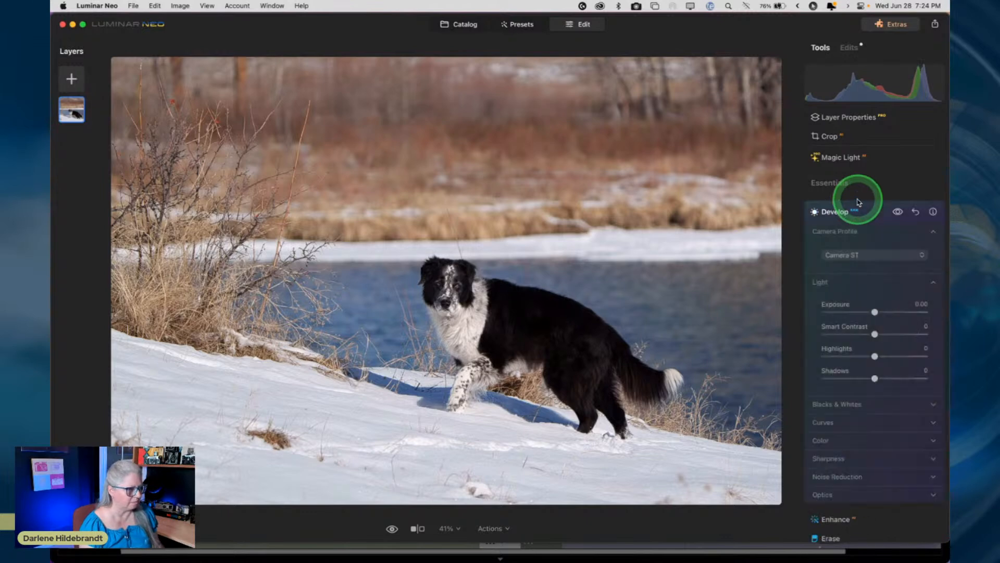
scroll(833, 402, "down", 1)
left_click(826, 421)
scroll(816, 342, "down", 5)
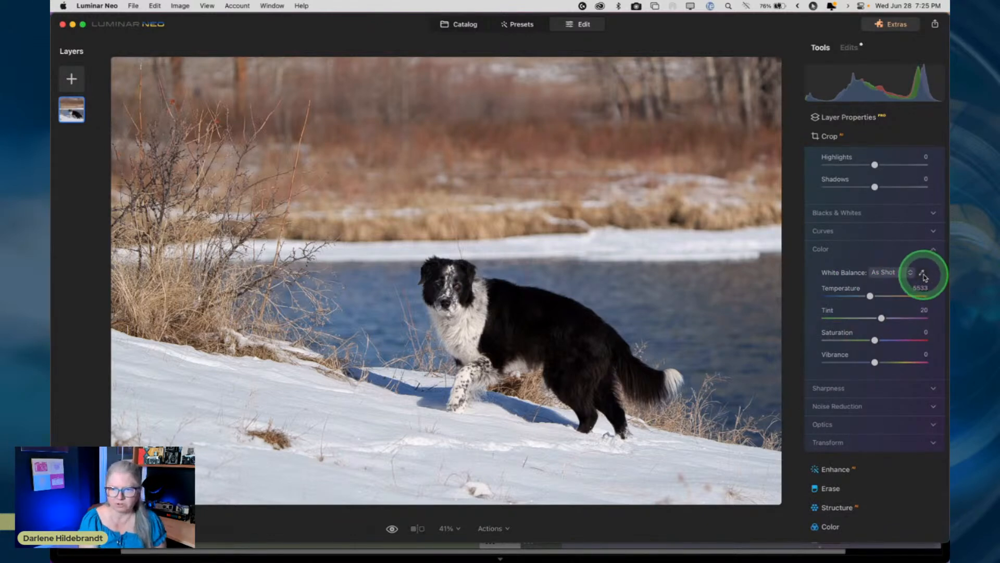
left_click(852, 331)
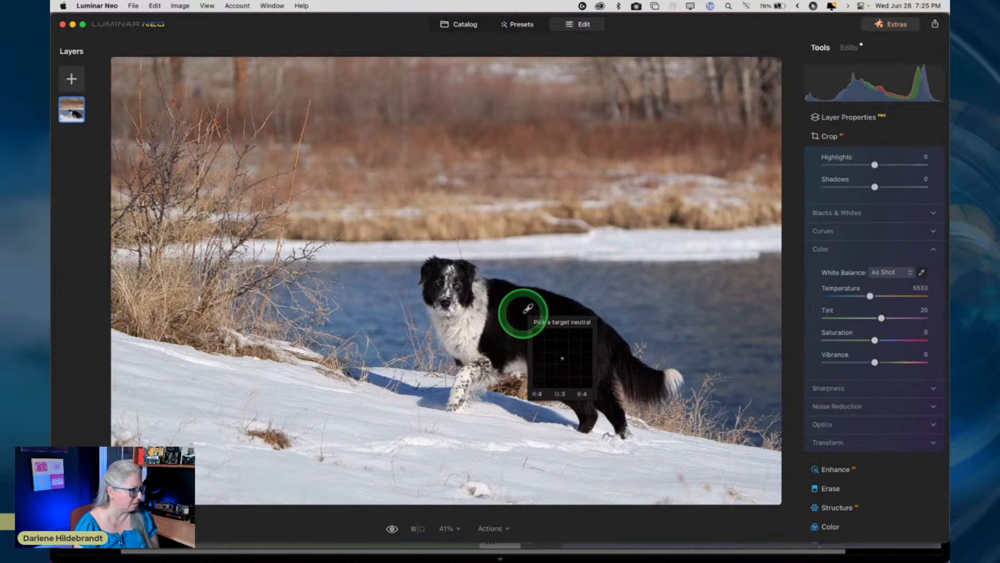
left_click(599, 348)
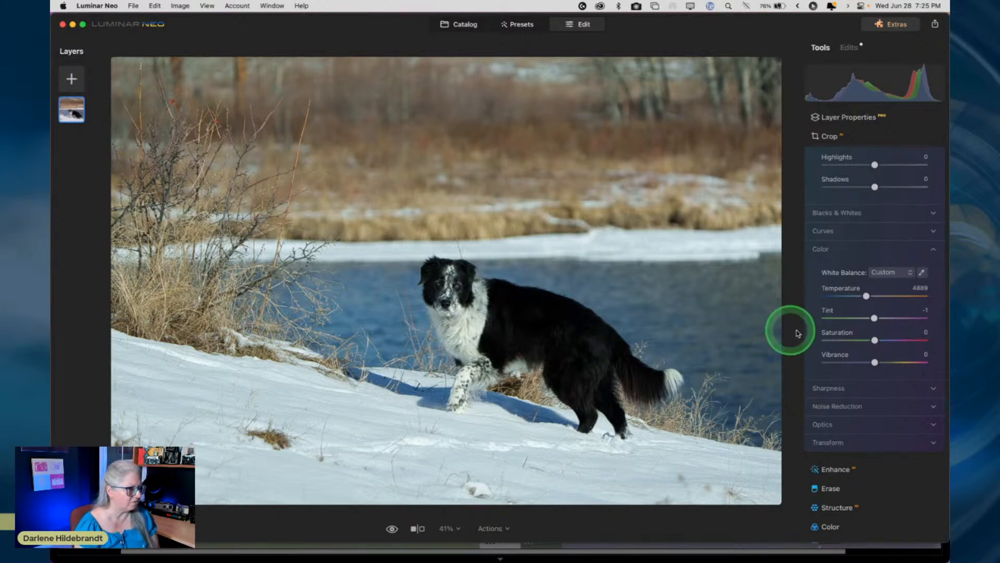
left_click(922, 273)
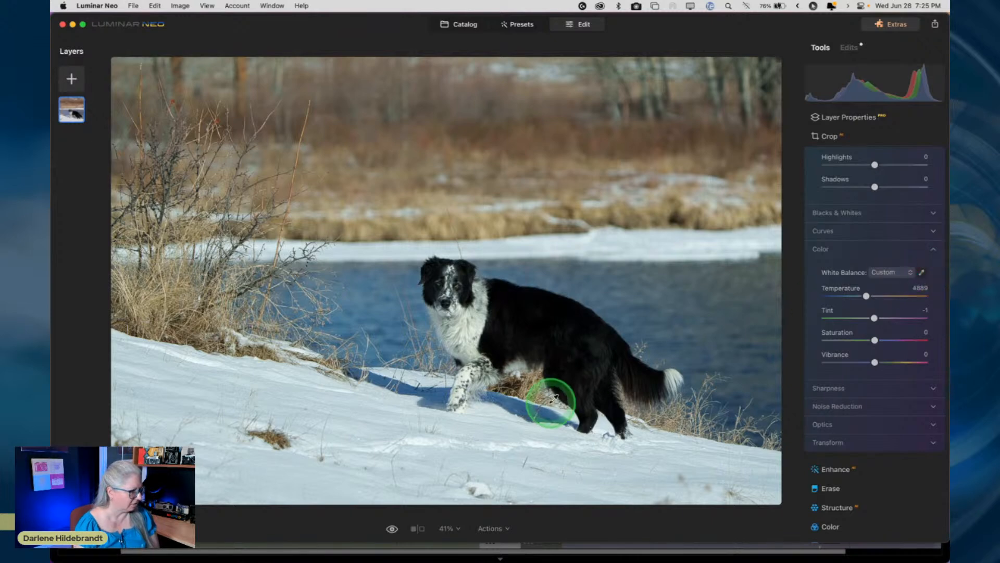
left_click(496, 427)
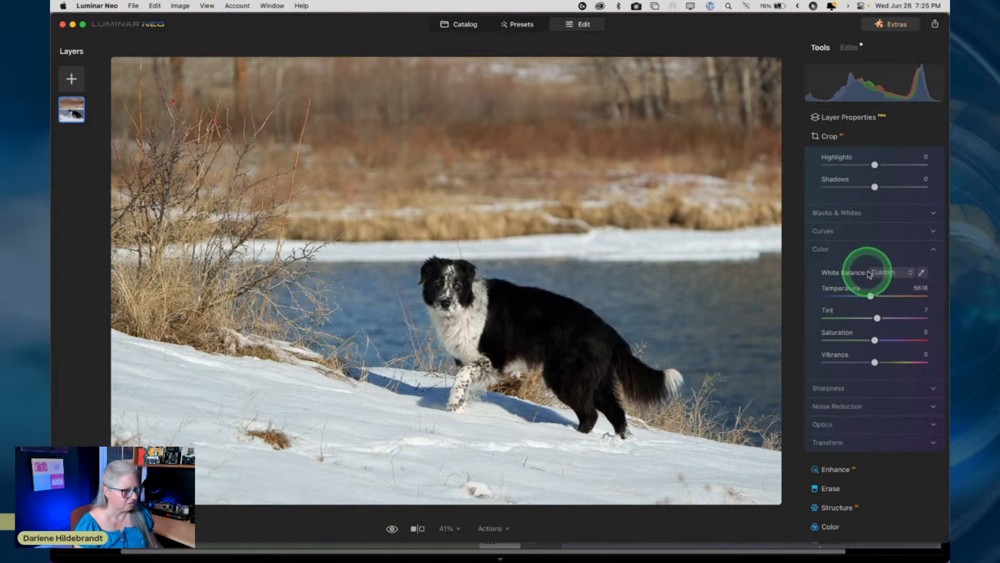
Restore the As Shot white balance and resample the snow below the dog as the target neutral.
left_click(890, 273)
left_click(888, 287)
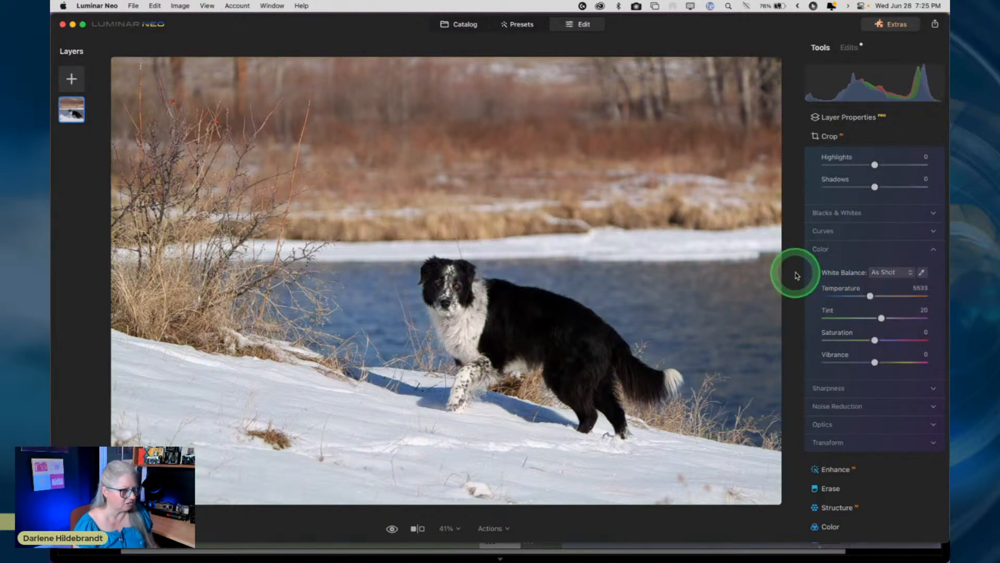
left_click(922, 273)
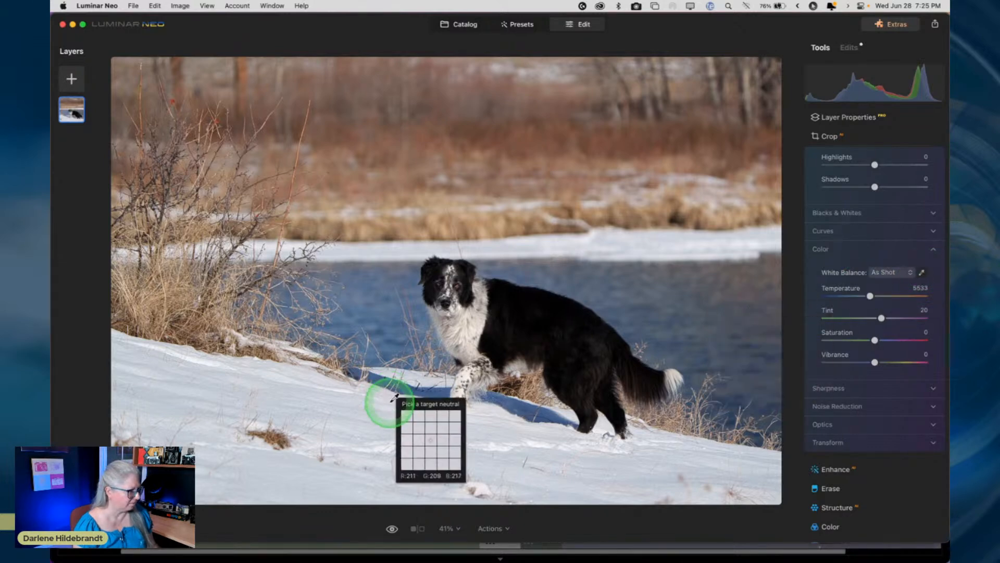
left_click(492, 429)
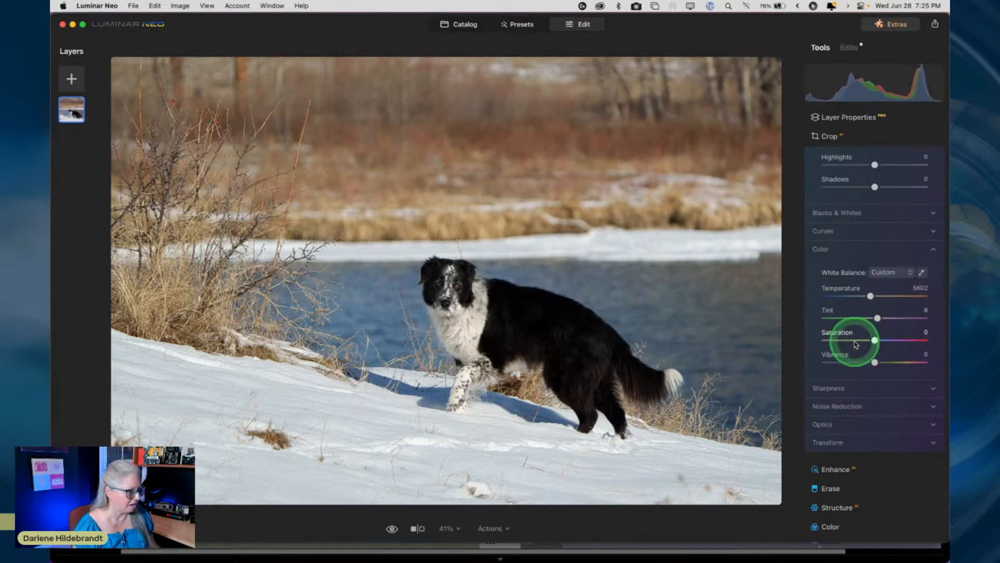
Set Sharpen to 15 and Masking to 48 in Develop's Sharpness settings.
left_click(831, 388)
left_click_drag(825, 427, 840, 427)
left_click_drag(859, 471, 872, 472)
Enable Auto Fix Chromatic Aberrations in Develop's Optics settings.
scroll(838, 407, "down", 5)
left_click(826, 443)
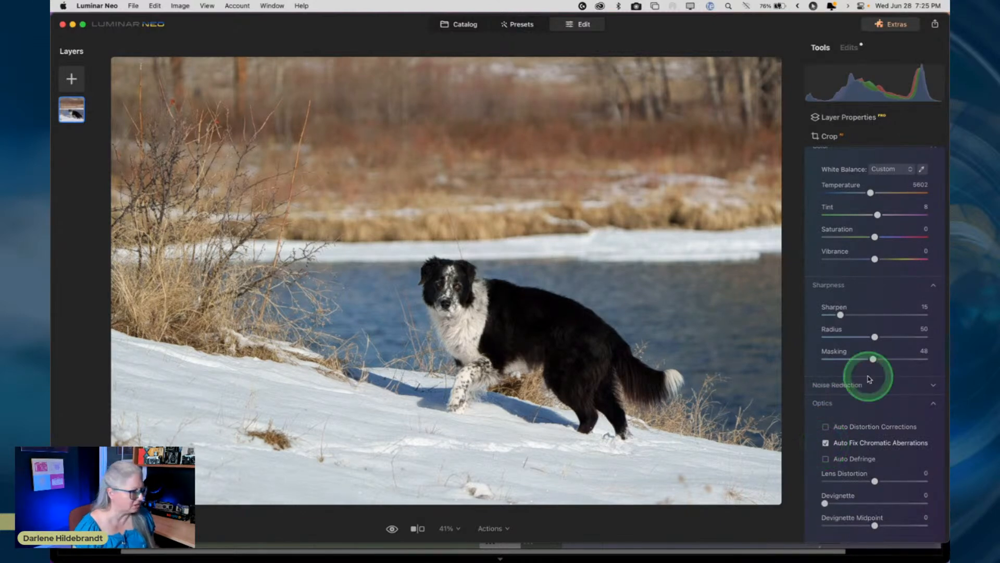
scroll(867, 412, "down", 3)
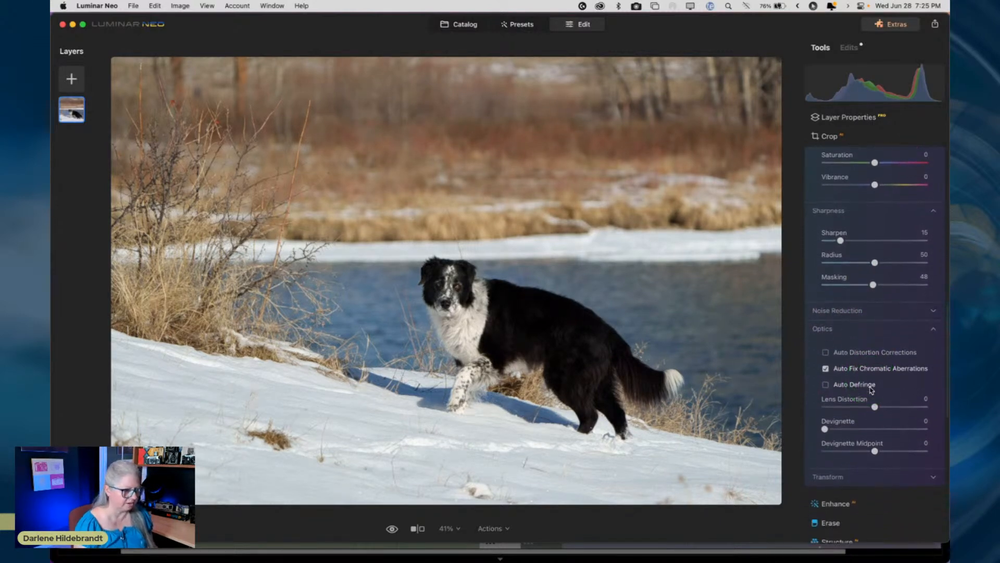
scroll(872, 390, "up", 4)
left_click(864, 338)
Set Whites to 11 in Develop's Blacks & Whites settings.
scroll(865, 340, "up", 6)
scroll(865, 340, "up", 2)
scroll(865, 341, "up", 1)
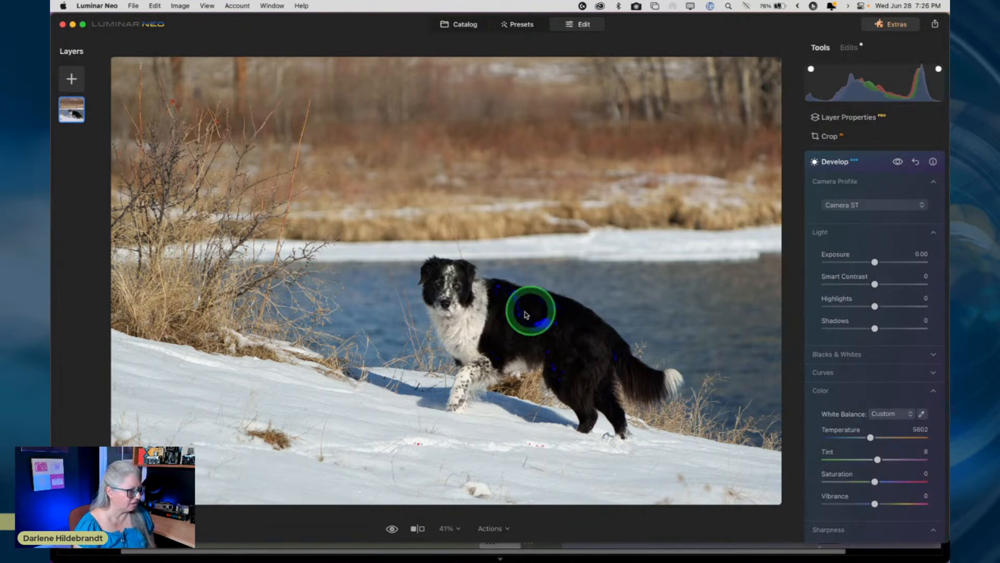
left_click(835, 355)
left_click_drag(874, 403, 885, 403)
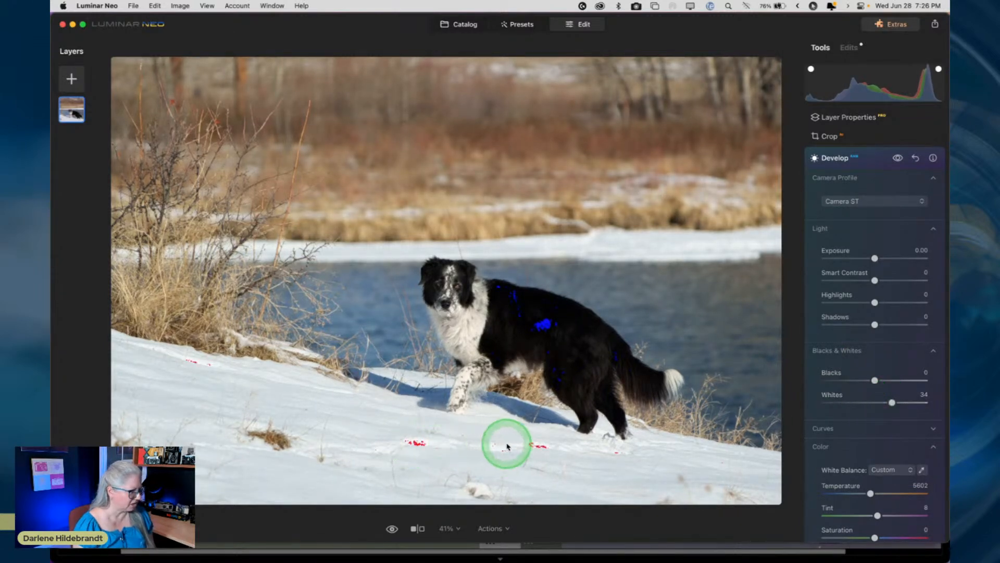
left_click_drag(892, 403, 882, 403)
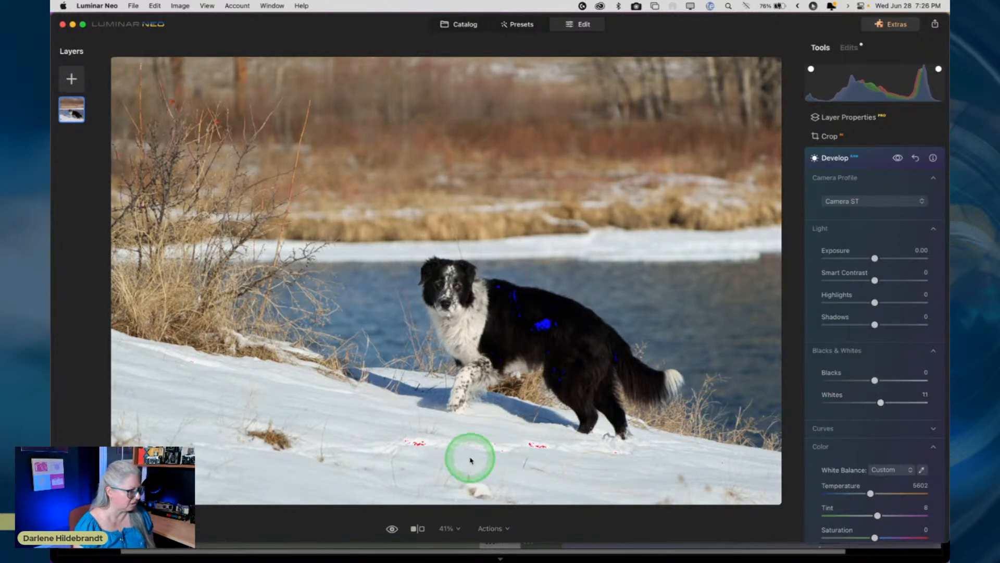
Set Highlights to -35, Shadows to 20 and Blacks to -24 in Develop.
left_click_drag(875, 302, 862, 302)
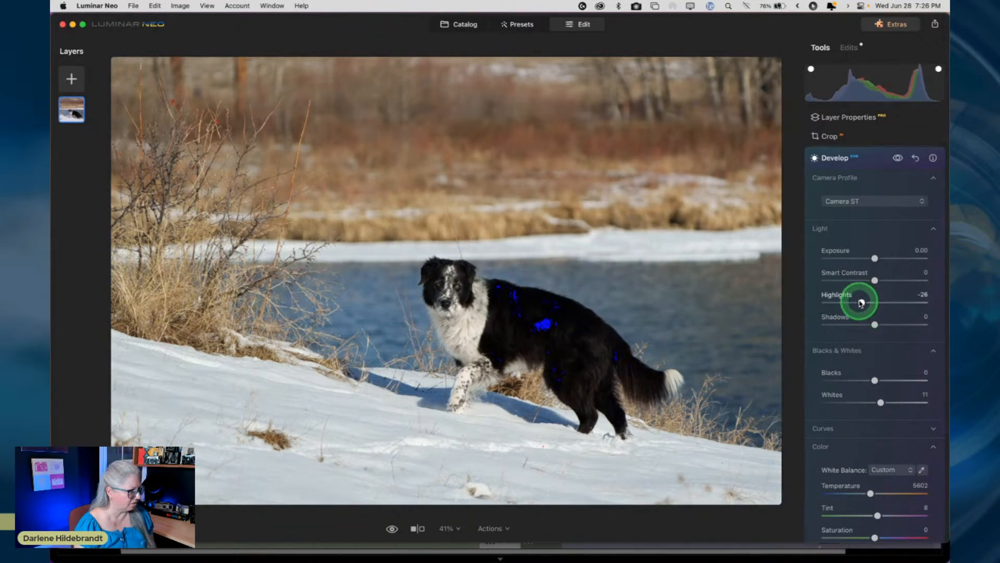
left_click_drag(855, 302, 885, 324)
left_click_drag(875, 380, 875, 380)
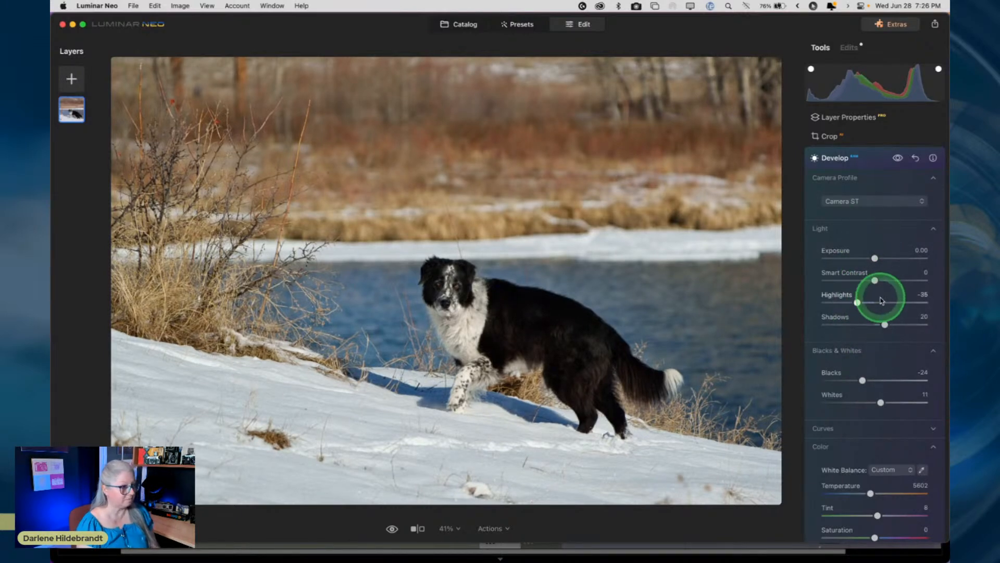
Set the white balance Tint to 10 and close Develop.
scroll(884, 335, "up", 4)
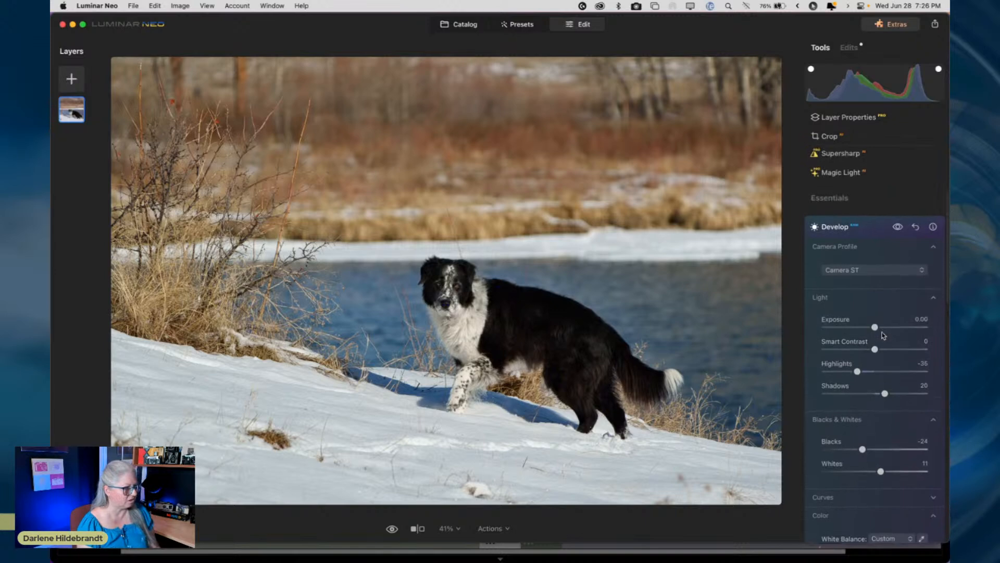
scroll(879, 340, "down", 9)
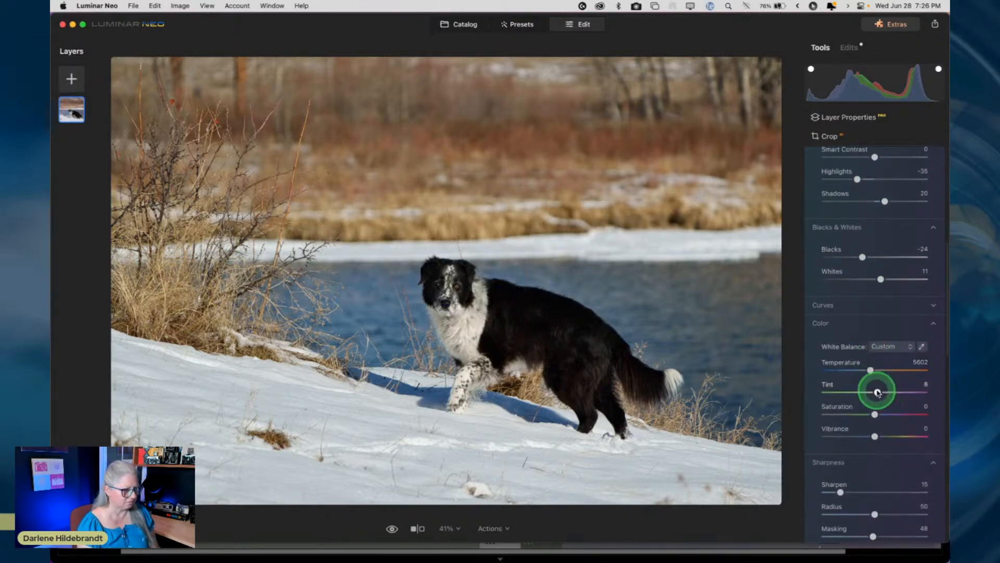
left_click_drag(878, 392, 879, 392)
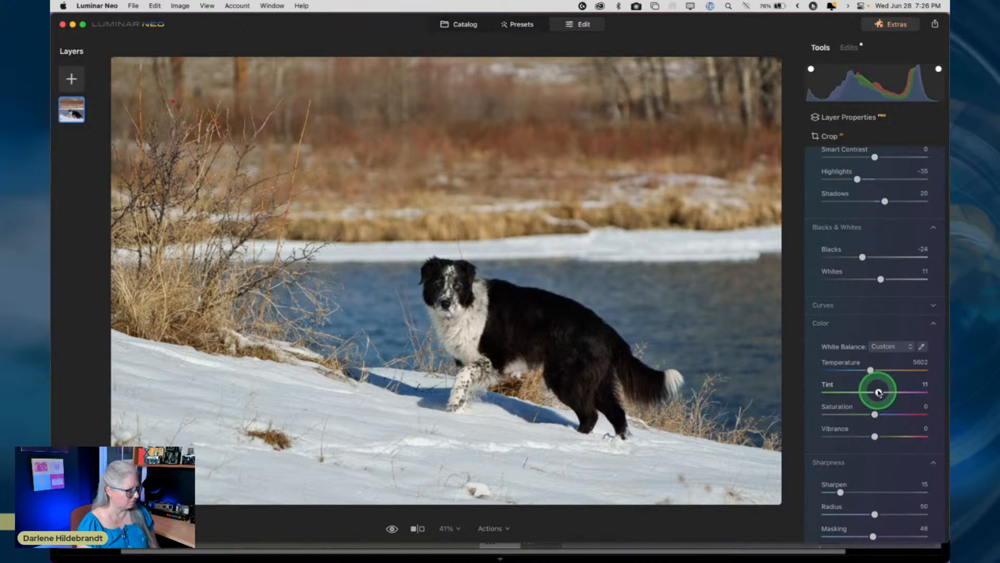
scroll(851, 225, "up", 8)
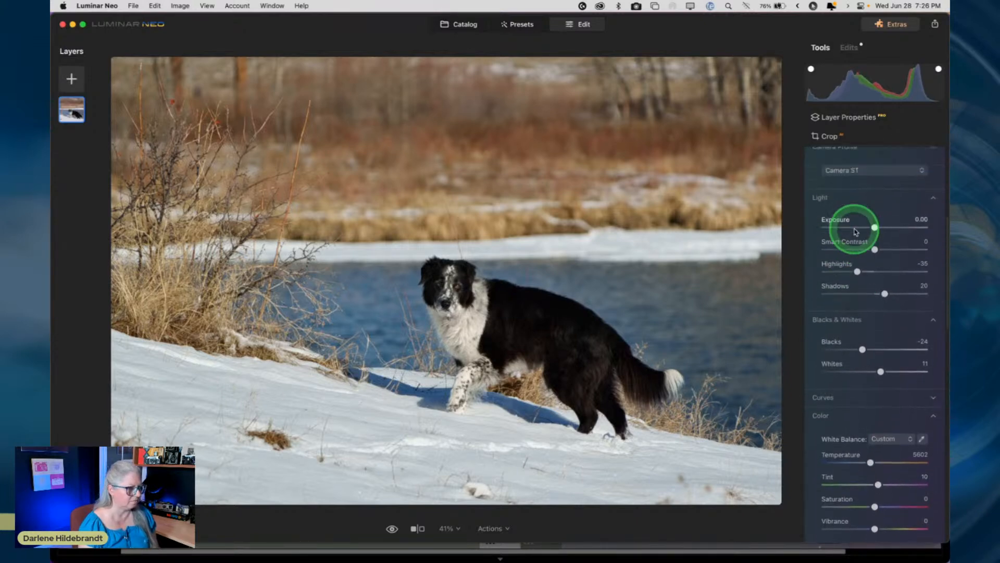
left_click(868, 227)
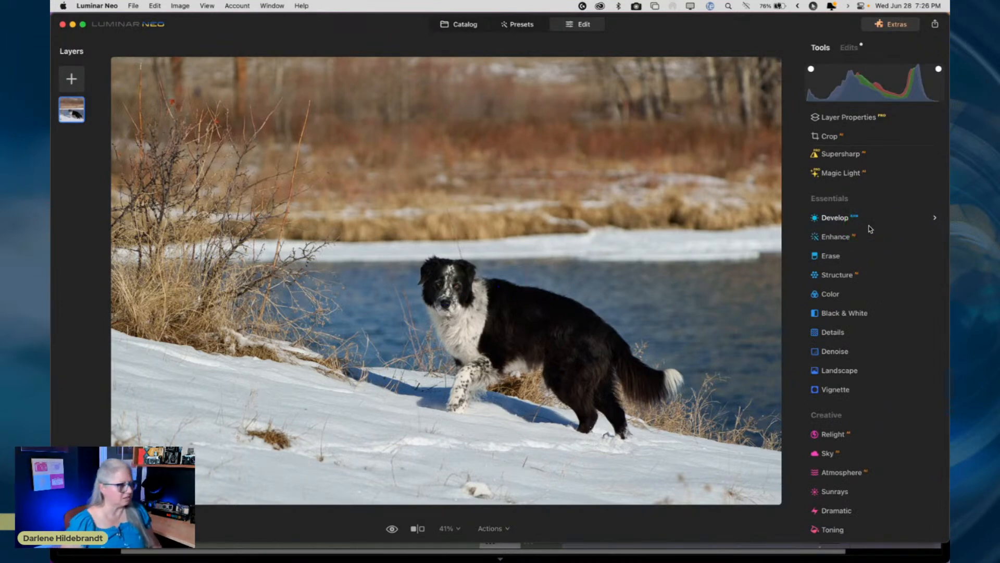
Try a Vignette with Amount -75, Feather -100 and Size 0 on the dog photo.
left_click(839, 389)
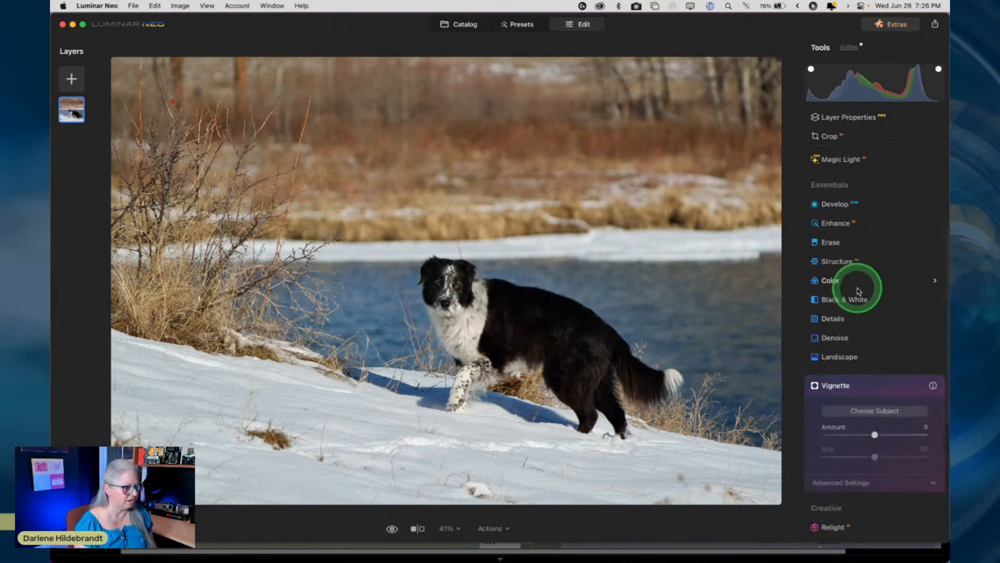
left_click(886, 329)
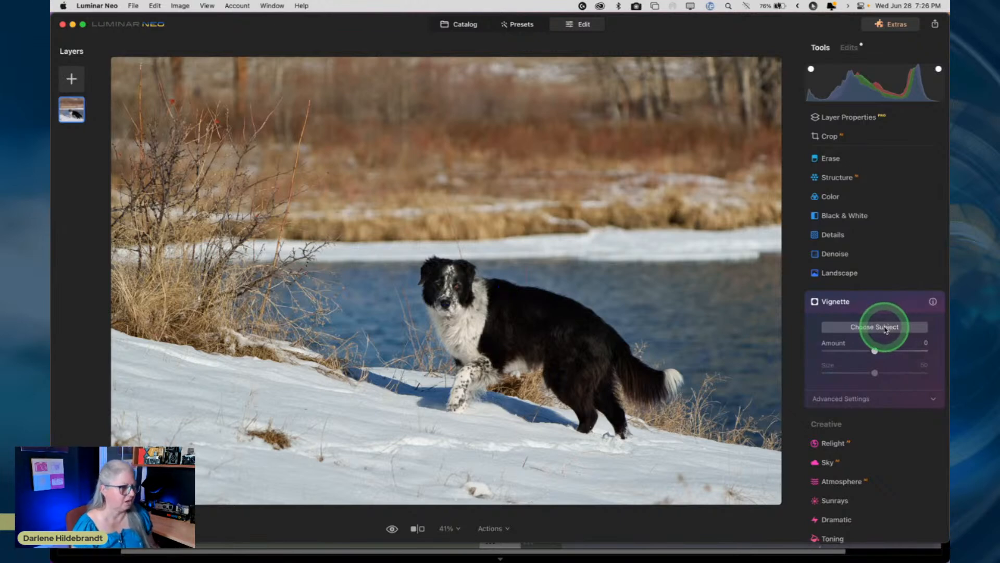
left_click(848, 399)
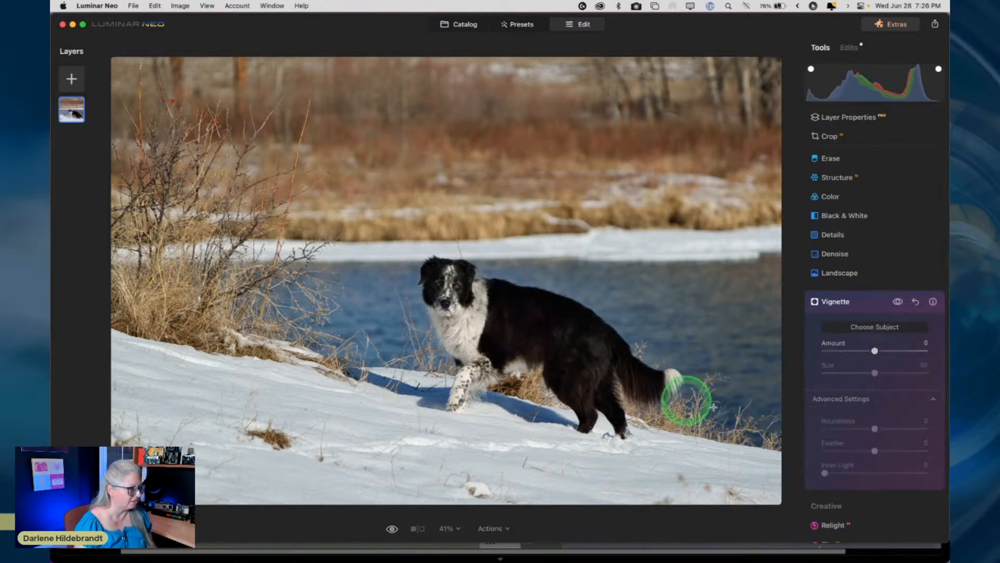
left_click_drag(879, 351, 837, 350)
left_click_drag(873, 451, 793, 433)
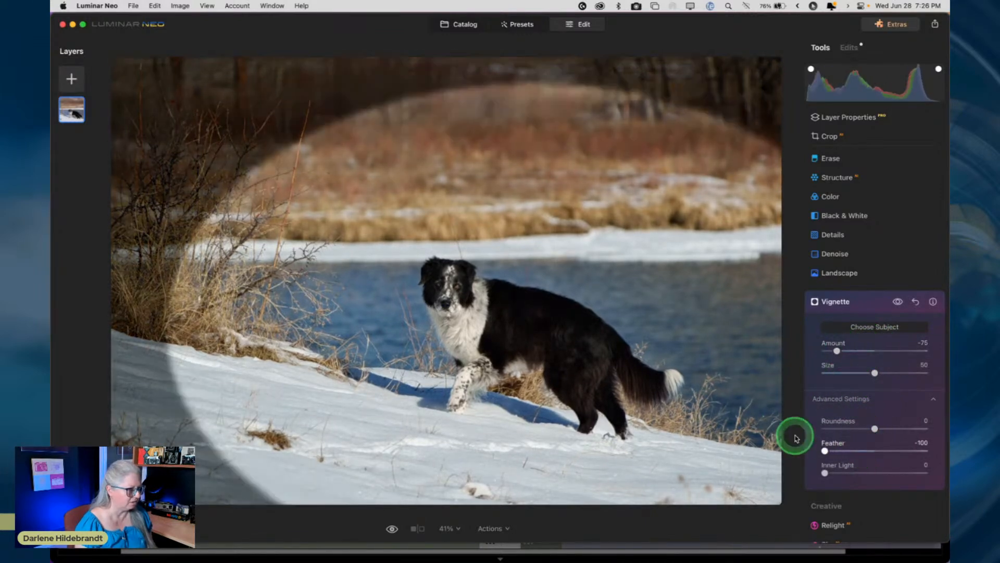
left_click_drag(870, 369, 823, 371)
Choose the dog's body as the vignette's subject, and reset the Vignette settings.
left_click(880, 327)
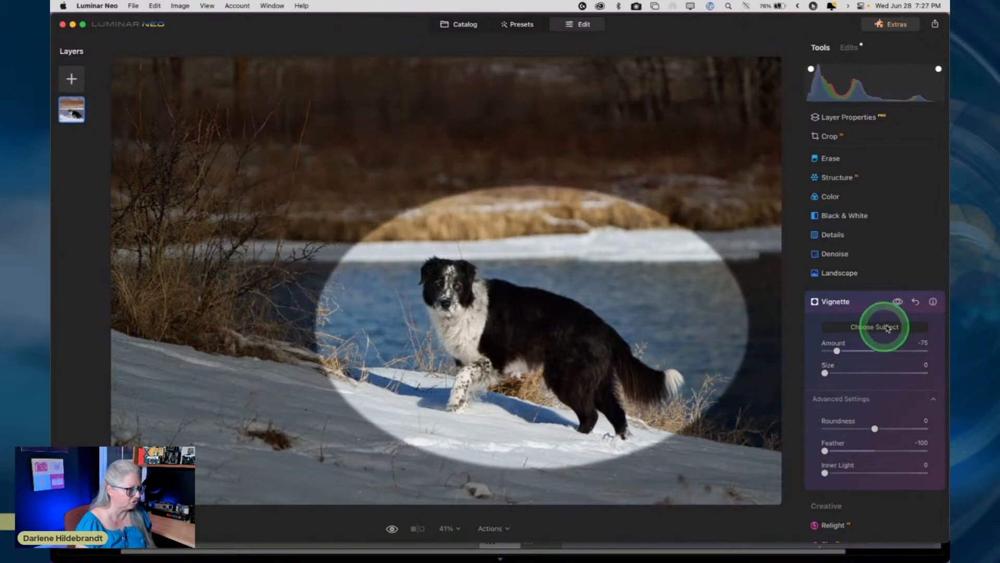
left_click(538, 327)
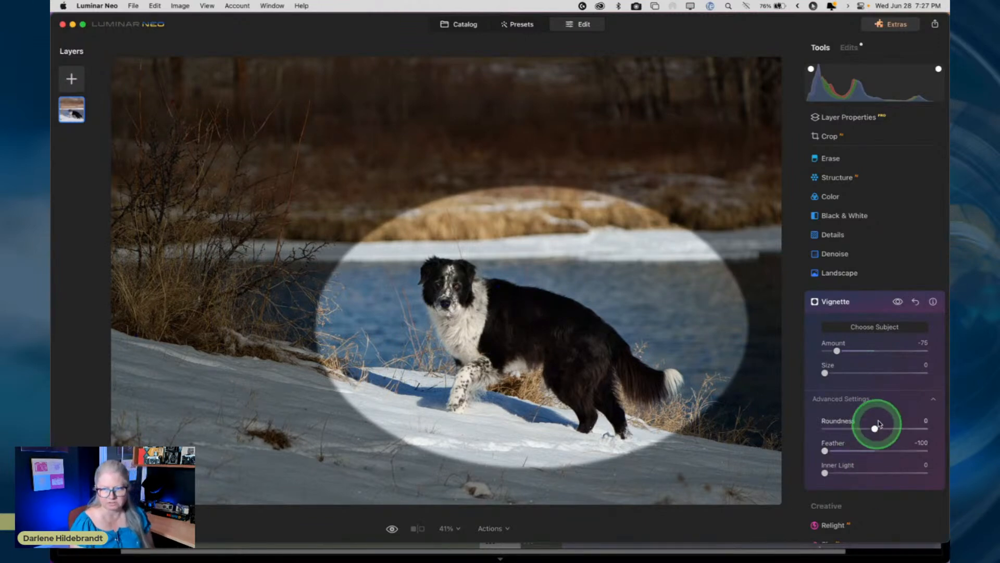
left_click(917, 303)
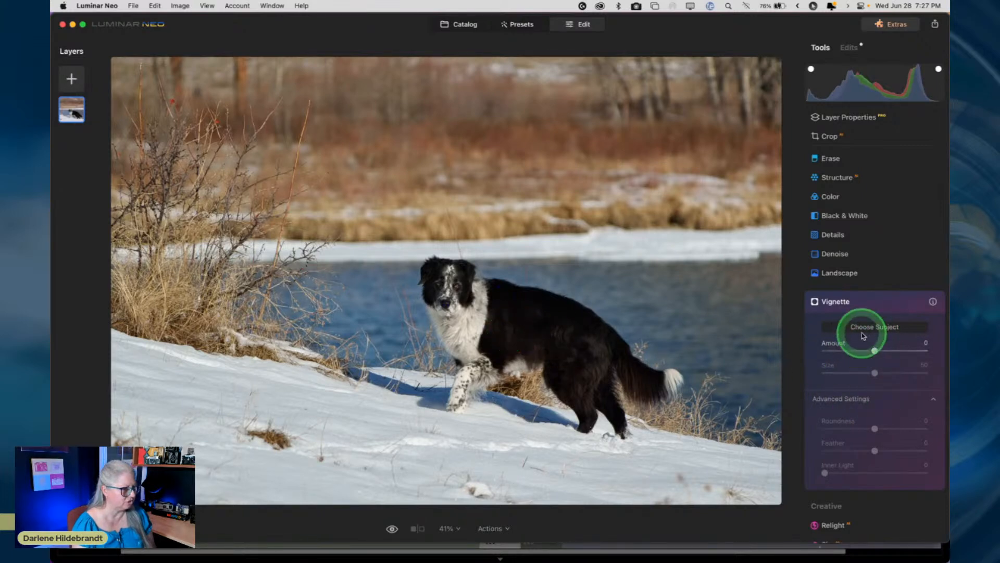
Centre a vignette on the dog's body with Amount -70, Feather -100 and Size 4.
left_click(530, 322)
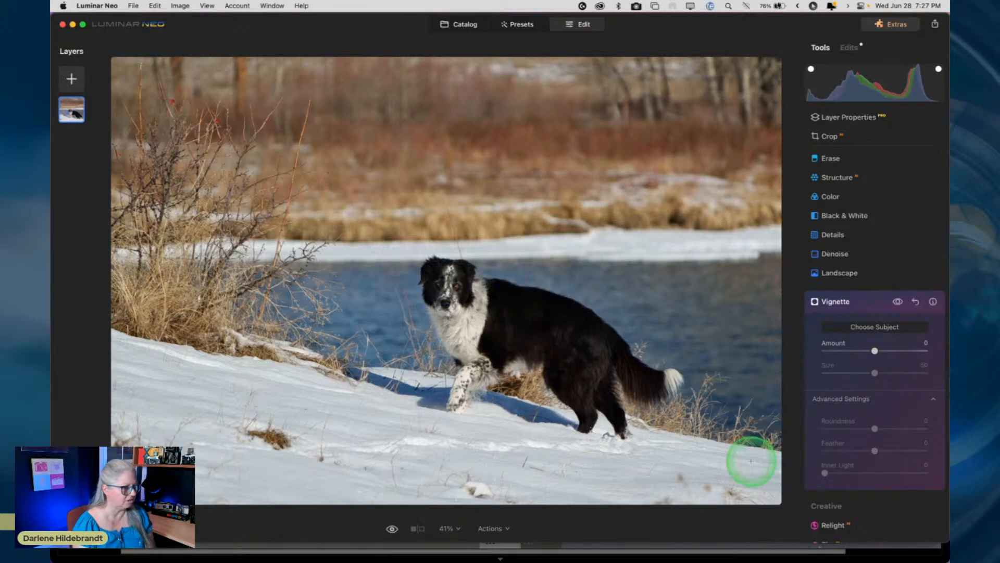
left_click_drag(874, 350, 838, 350)
left_click_drag(876, 451, 826, 451)
left_click_drag(875, 373, 829, 373)
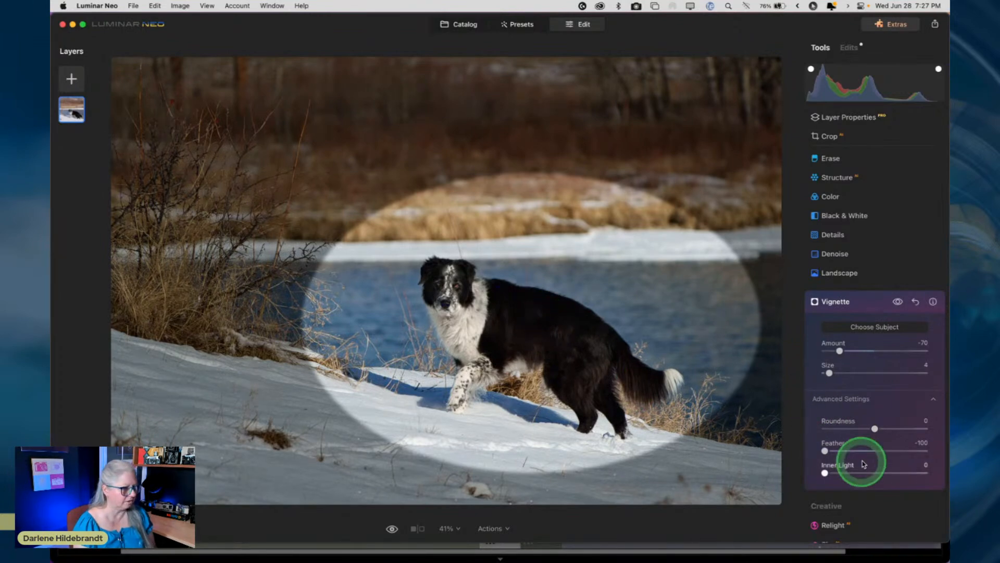
left_click(539, 335)
left_click(530, 328)
left_click(533, 333)
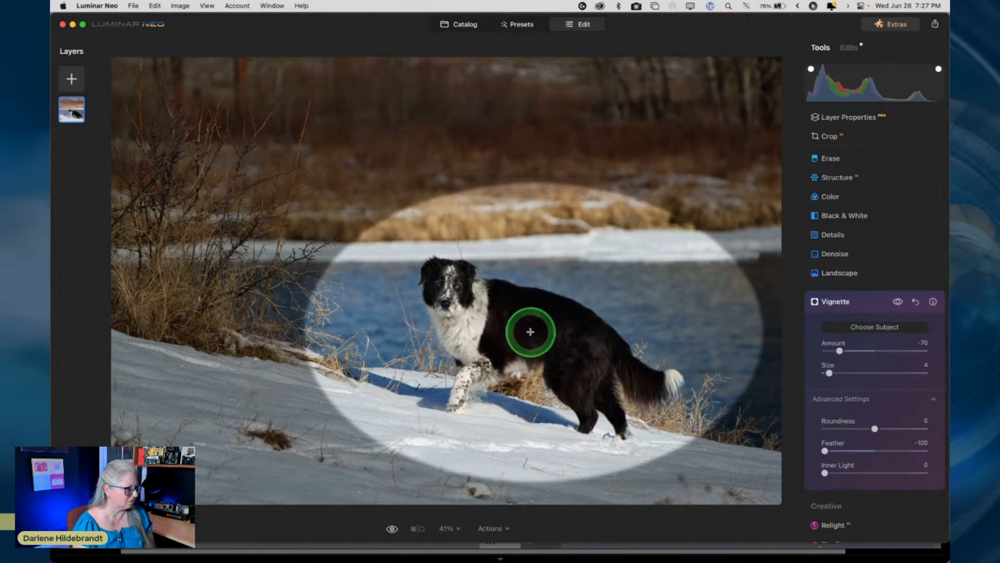
Recentre the vignette on the dog's body with Feather 76 and Amount -55, compare the photo with and without it, and close Vignette.
left_click(537, 338)
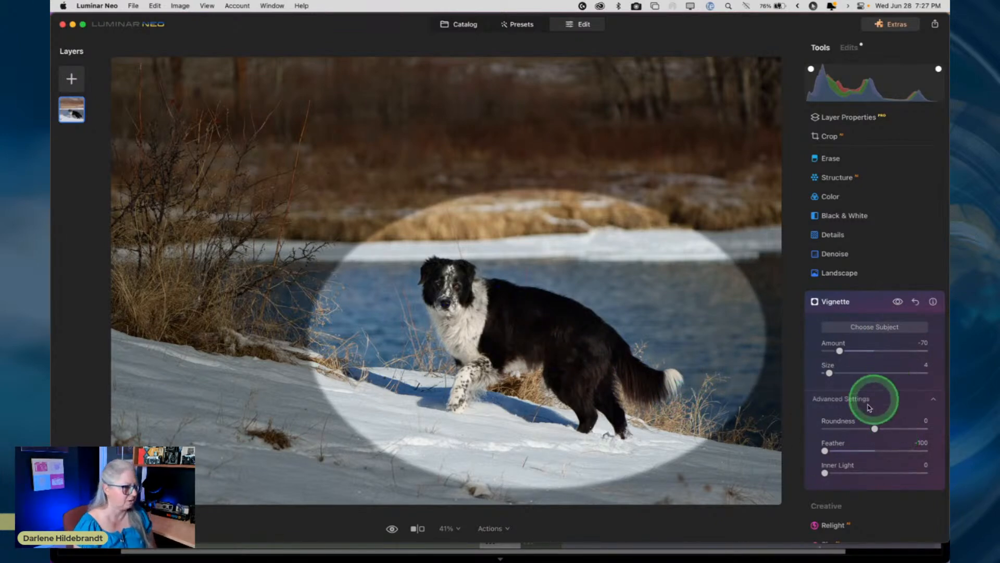
left_click_drag(825, 451, 916, 451)
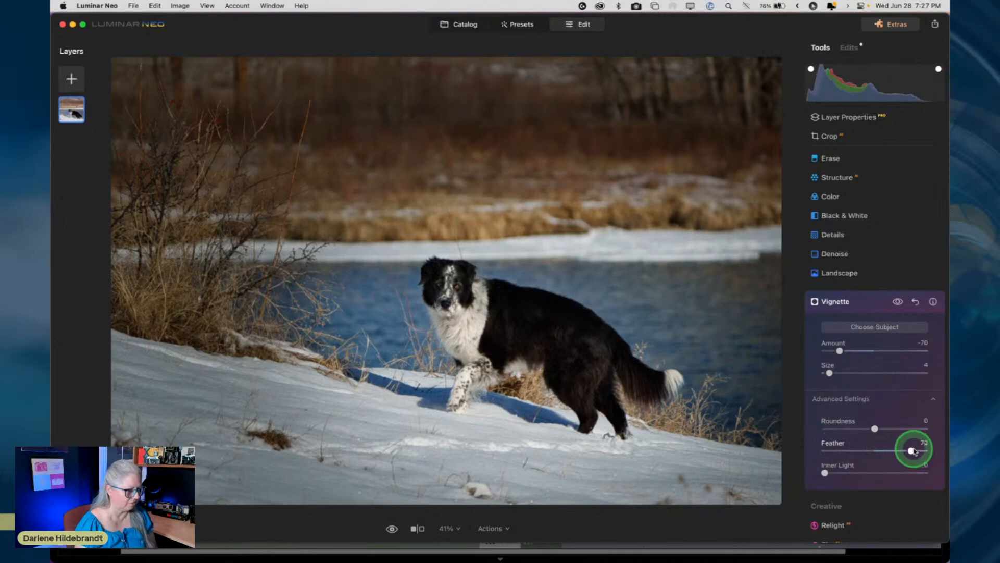
left_click_drag(840, 350, 851, 350)
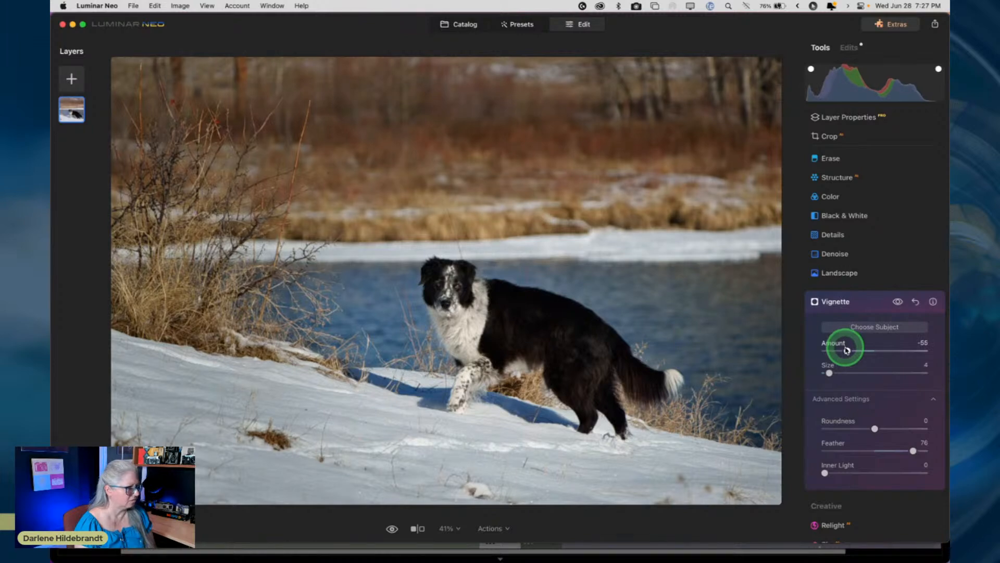
left_click(898, 302)
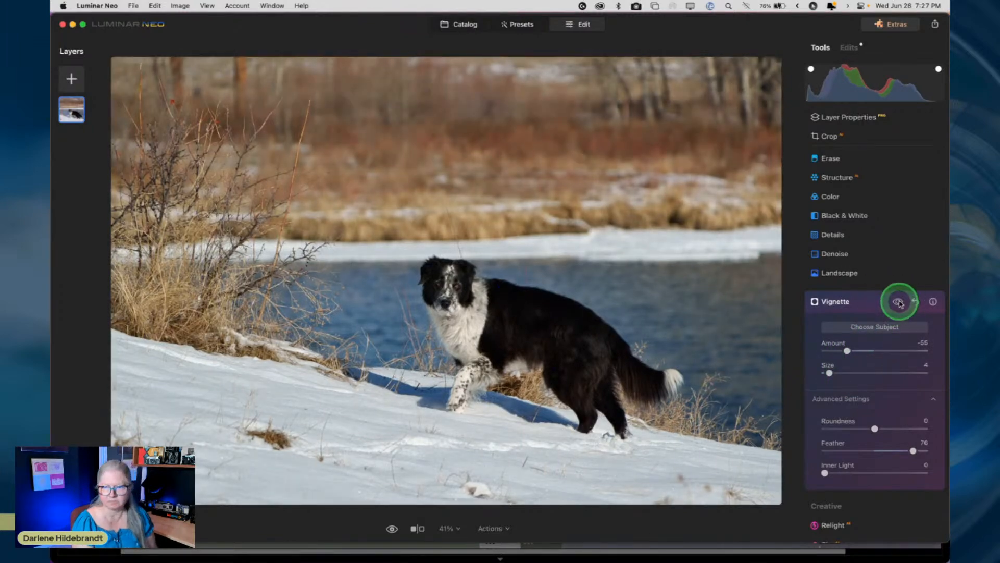
left_click(898, 302)
left_click(898, 301)
left_click(898, 302)
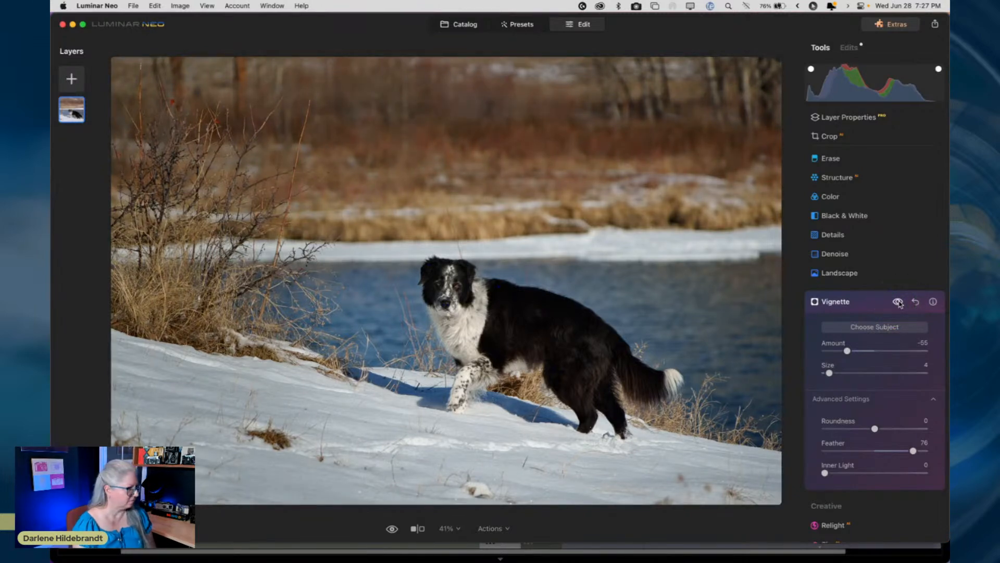
left_click(871, 304)
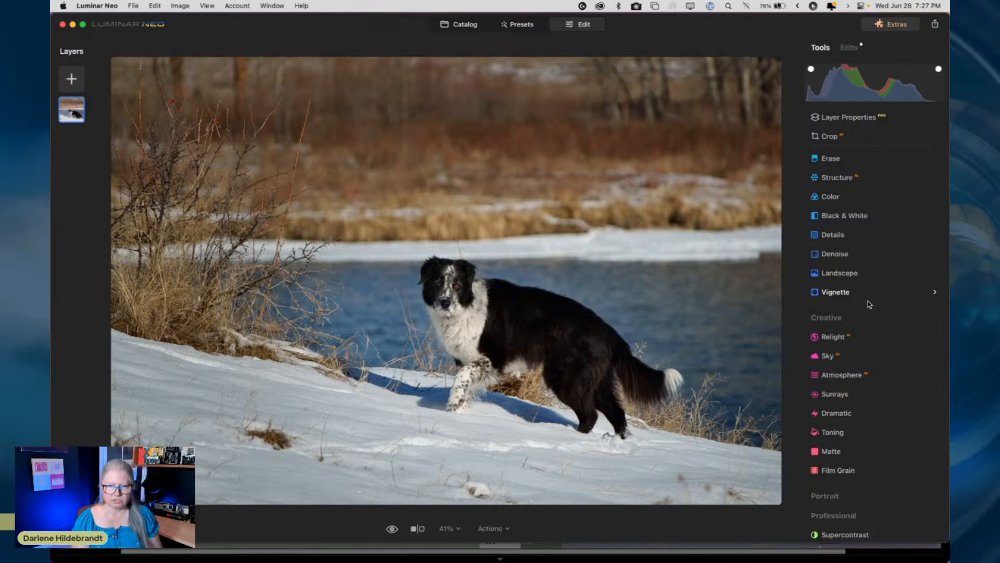
left_click(375, 401)
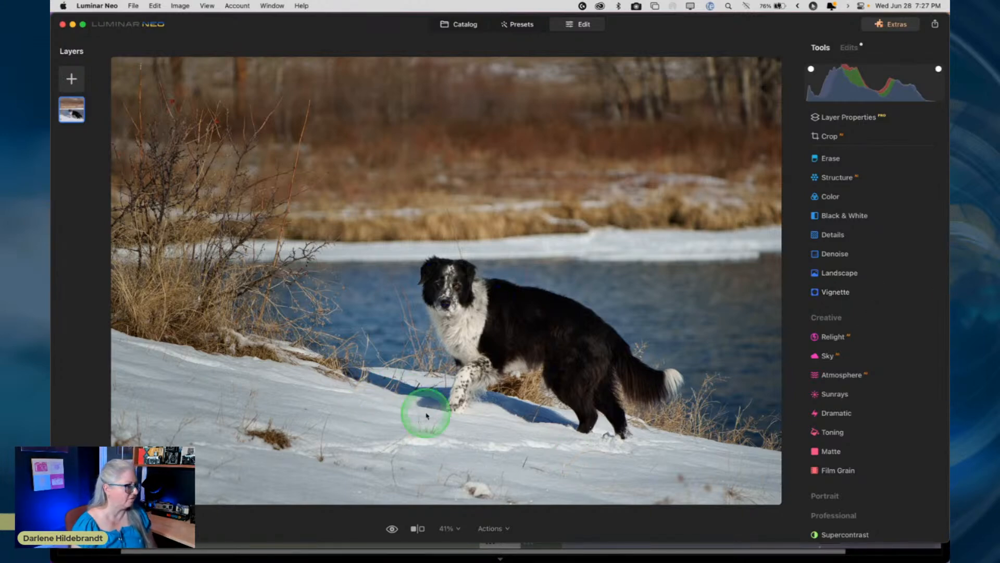
Apply a strong Structure effect with Amount 86 and Boost 85 to the photo.
scroll(849, 276, "up", 4)
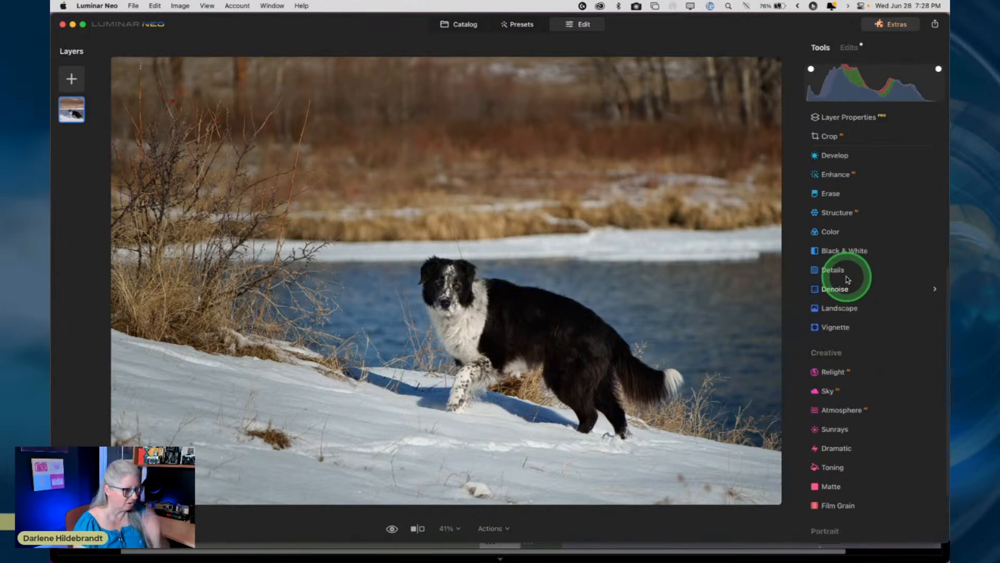
left_click(850, 266)
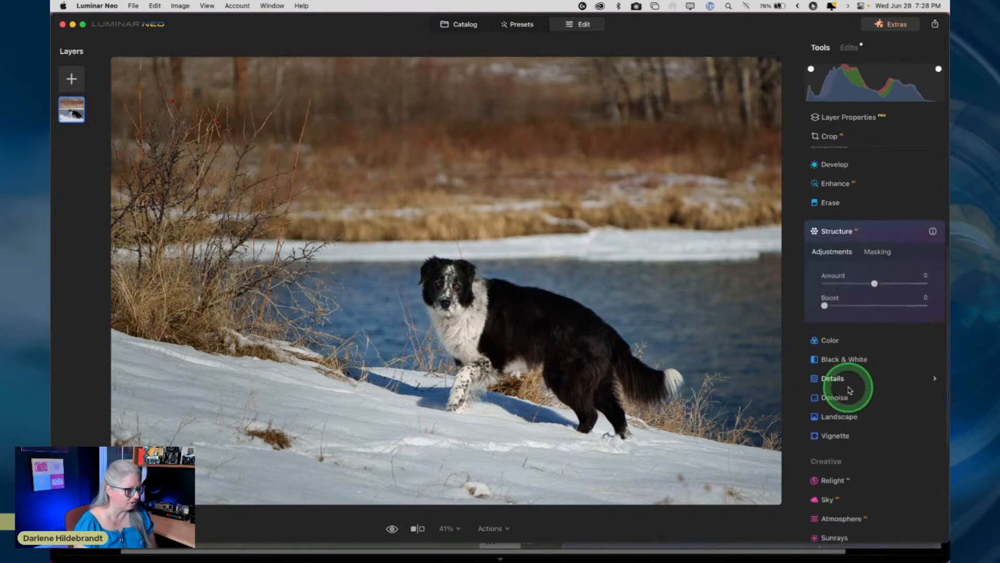
left_click_drag(875, 275, 914, 301)
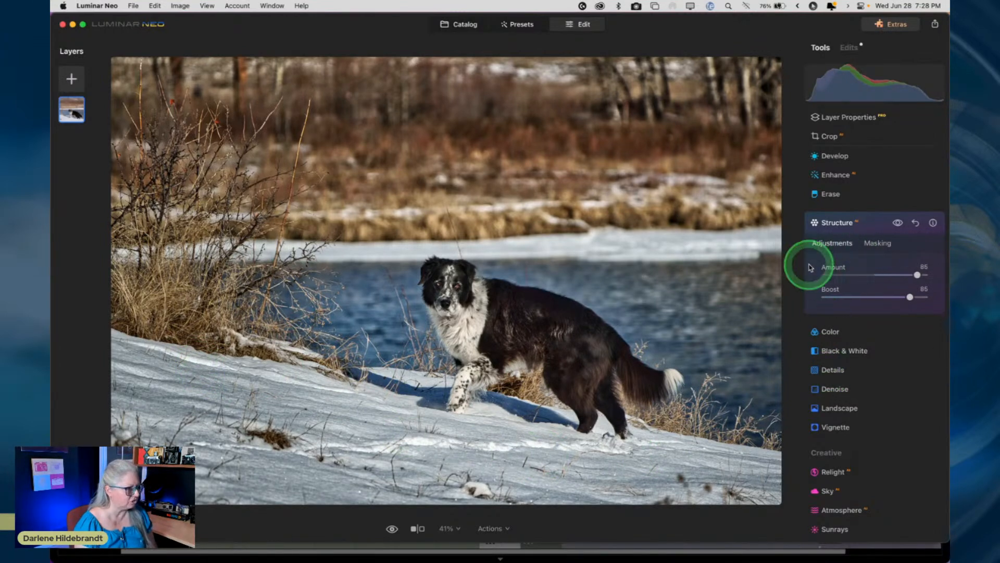
Limit the Structure effect to the snowy foreground with an AI mask, leaving the far riverbank out of it.
left_click(880, 245)
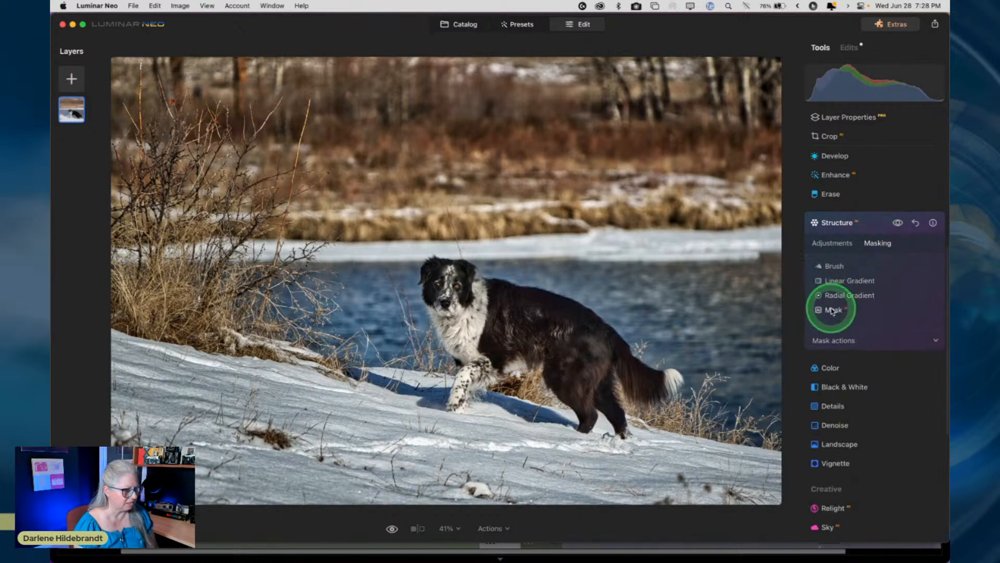
left_click(830, 300)
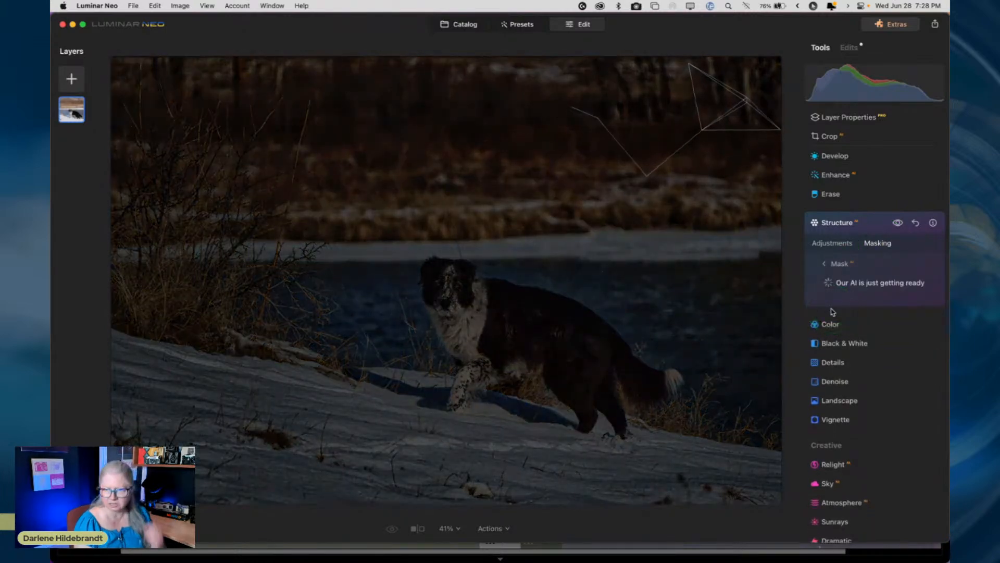
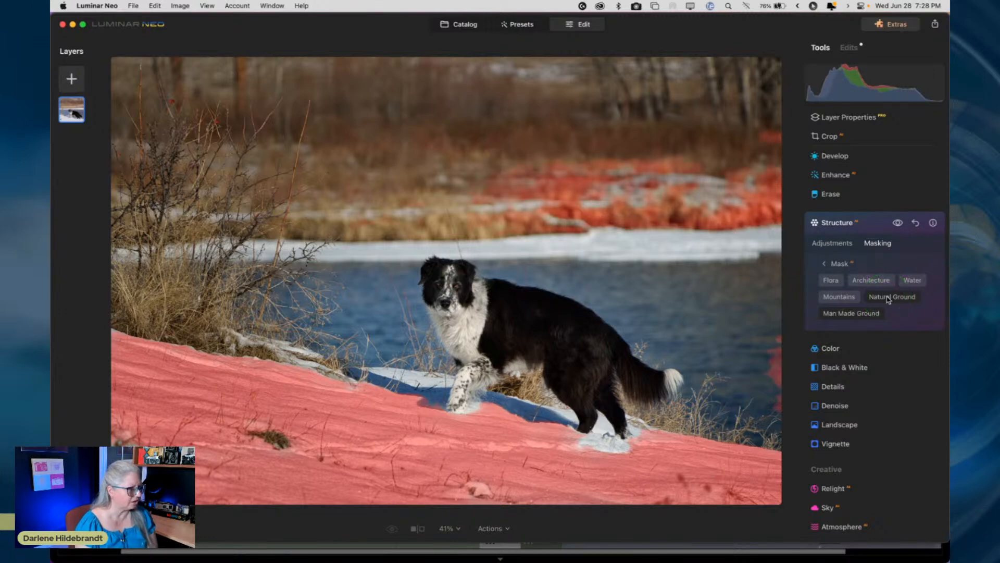
left_click(669, 177)
left_click(830, 296)
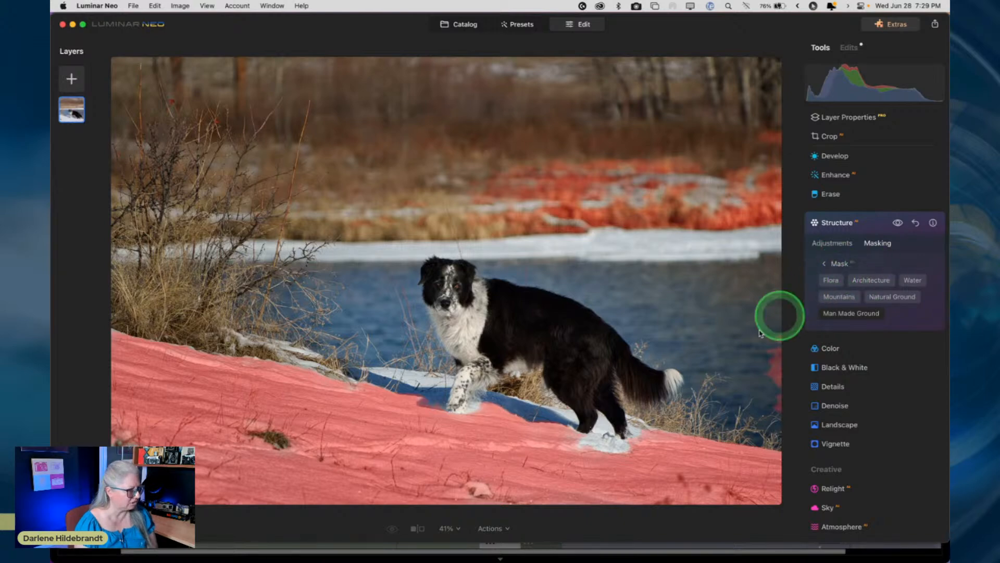
left_click(871, 279)
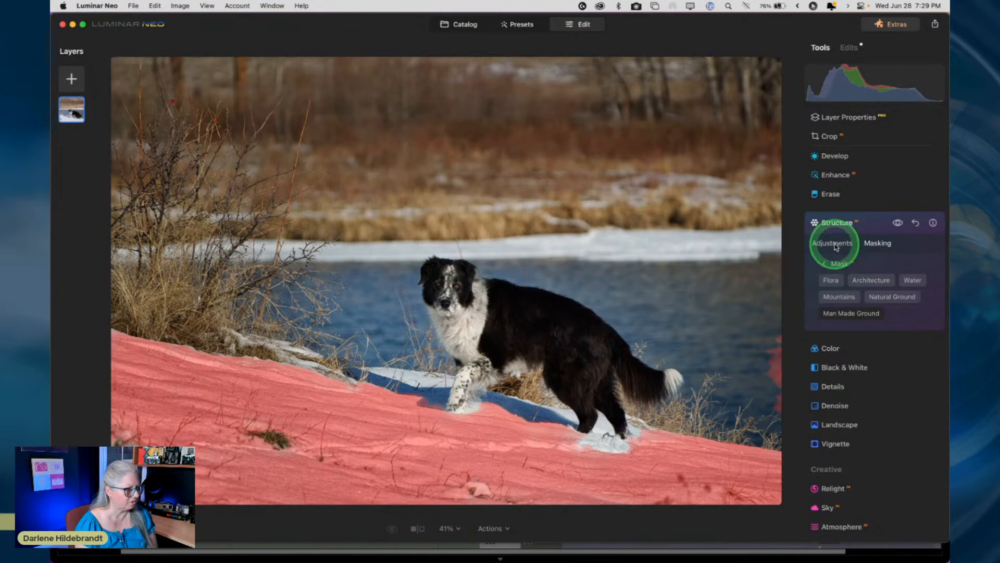
left_click(839, 262)
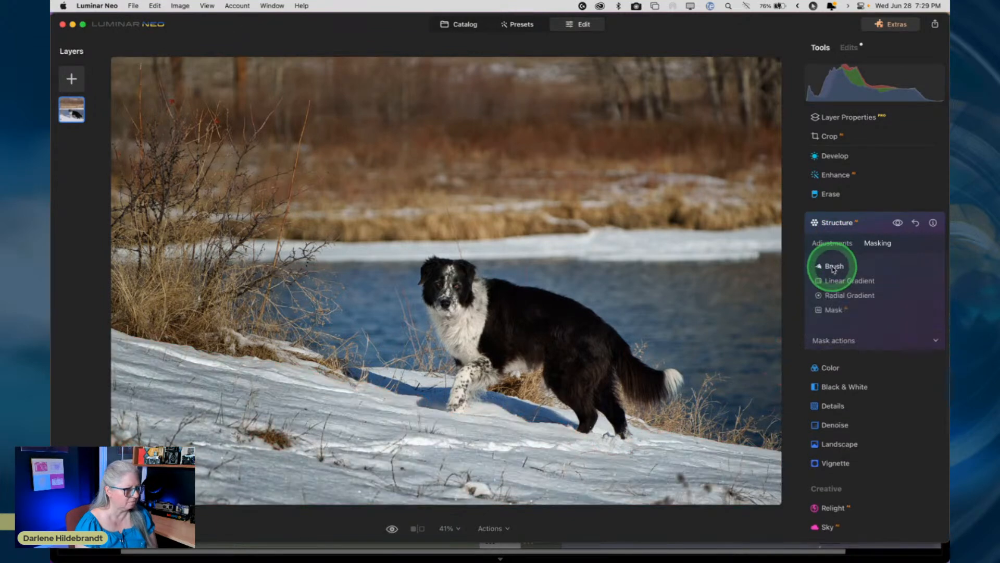
Show the Structure mask and brush the dog and the snow around its feet into it at Size 100.
left_click(833, 340)
left_click(906, 375)
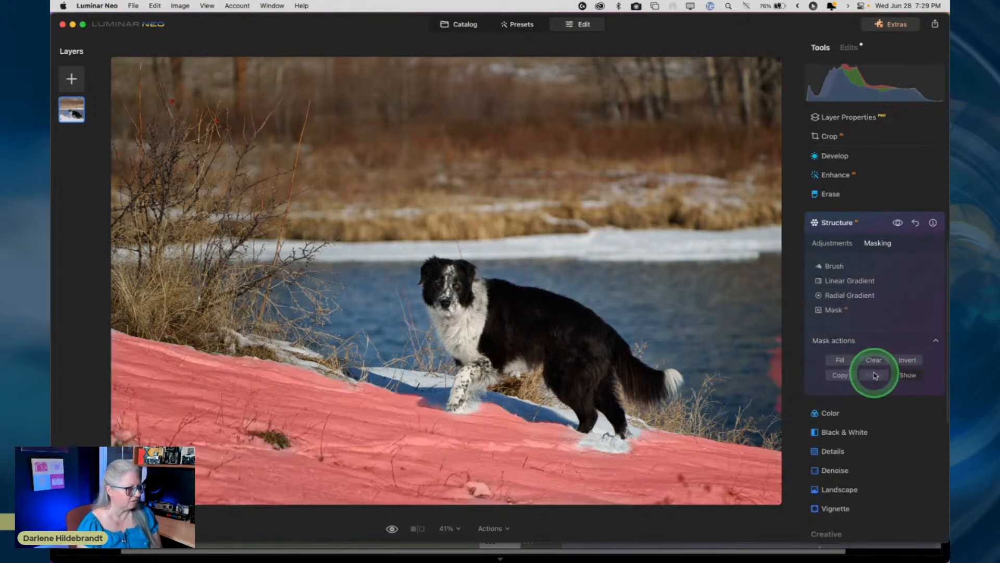
left_click(834, 266)
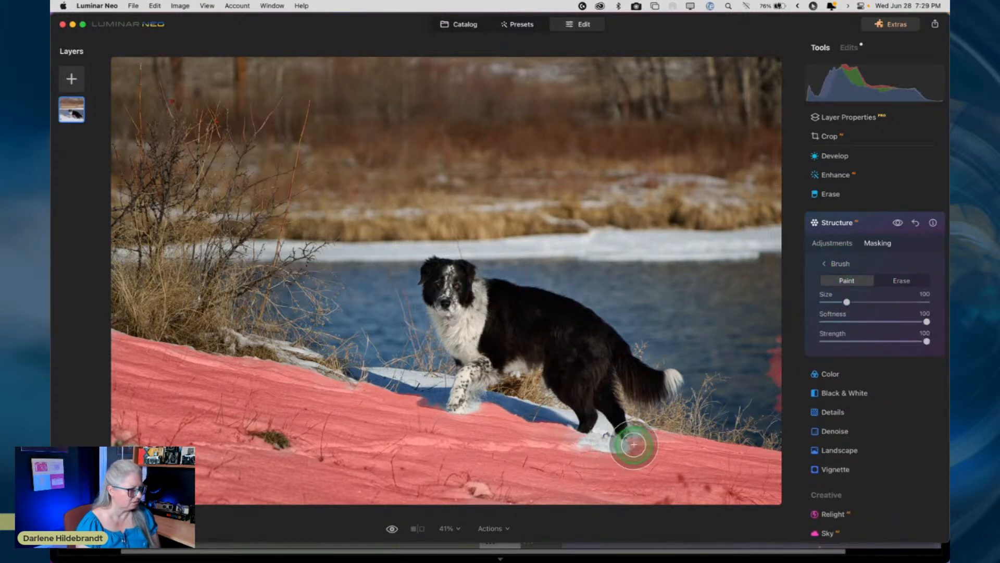
mouse_move(471, 427)
left_mouse_down()
mouse_move(378, 406)
mouse_move(444, 401)
mouse_move(529, 415)
mouse_move(419, 393)
mouse_move(340, 392)
mouse_move(267, 377)
mouse_move(257, 363)
mouse_move(290, 375)
mouse_move(472, 328)
mouse_move(477, 351)
mouse_move(453, 400)
mouse_move(491, 359)
mouse_move(552, 396)
mouse_move(571, 382)
mouse_move(511, 321)
mouse_move(594, 360)
mouse_move(580, 339)
mouse_move(654, 389)
mouse_move(622, 403)
mouse_move(681, 430)
mouse_move(559, 381)
mouse_move(581, 359)
mouse_move(572, 325)
mouse_move(481, 312)
mouse_move(449, 281)
mouse_move(469, 330)
left_mouse_up()
Erase the stray mask patch at the river's right edge, and thin the mask on the foreground snow with brush Size 148 and Strength 46.
left_click(899, 281)
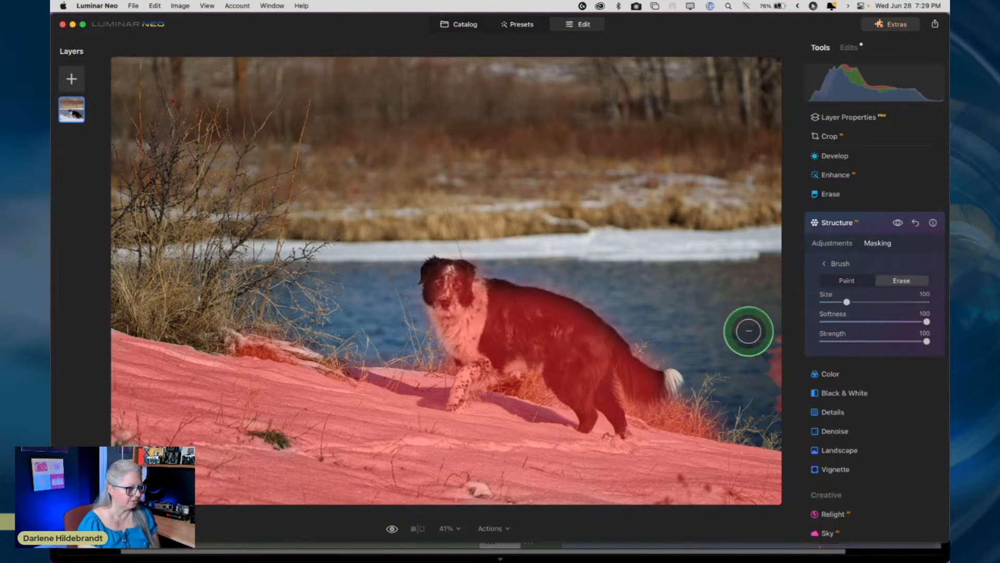
mouse_move(782, 352)
left_mouse_down()
mouse_move(783, 373)
mouse_move(782, 332)
mouse_move(787, 390)
mouse_move(778, 310)
left_mouse_up()
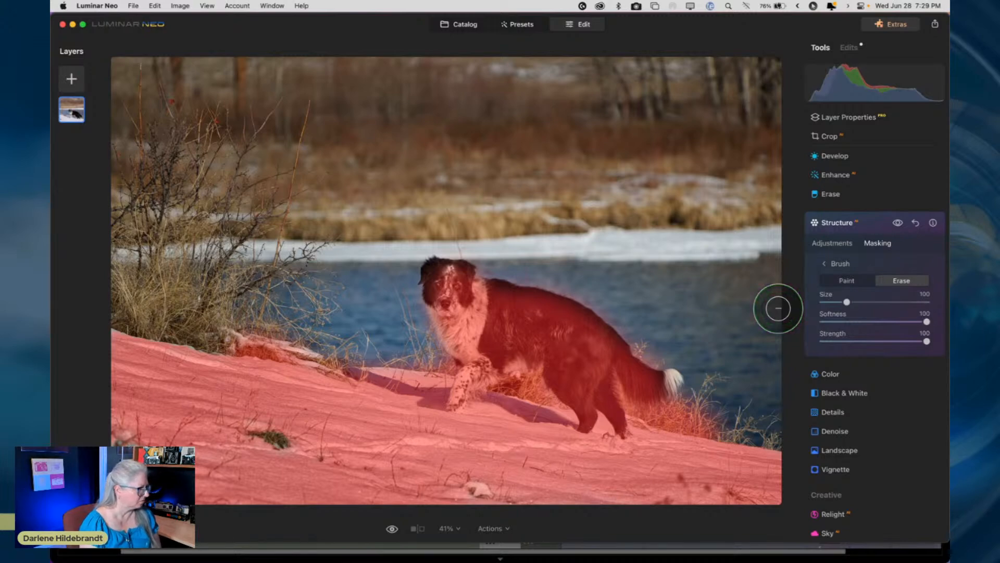
left_click(848, 280)
left_click(903, 282)
left_click(872, 341)
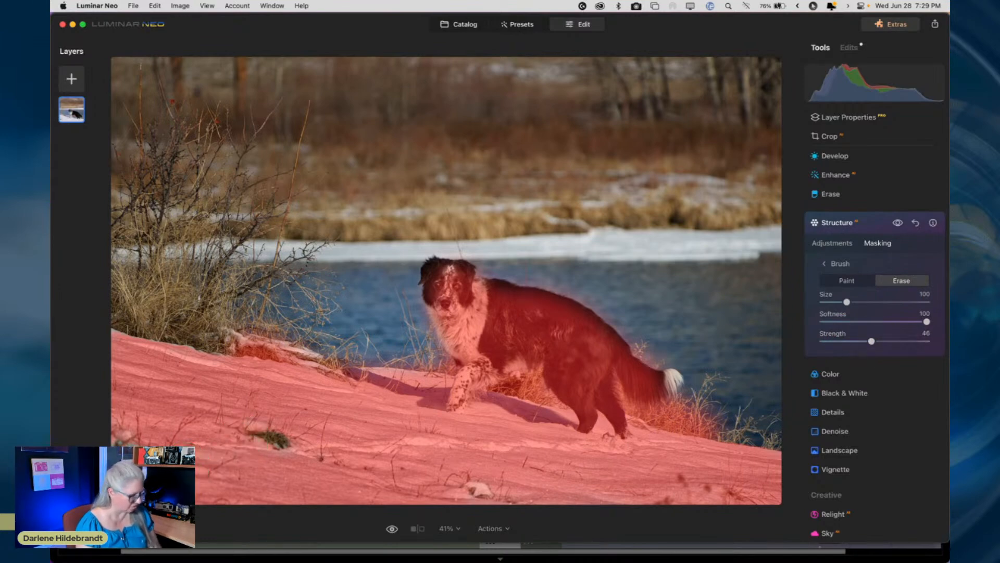
mouse_move(188, 492)
left_mouse_down()
mouse_move(638, 504)
mouse_move(792, 498)
mouse_move(583, 497)
left_mouse_up()
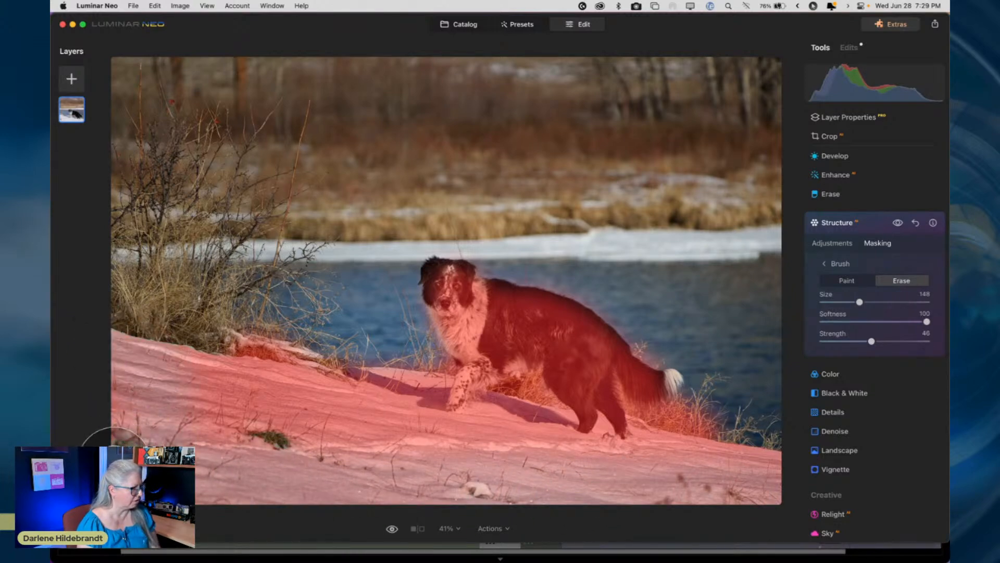
Reduce the Structure effect to Boost 27 and Amount 54, comparing the photo with and without it.
left_click(827, 263)
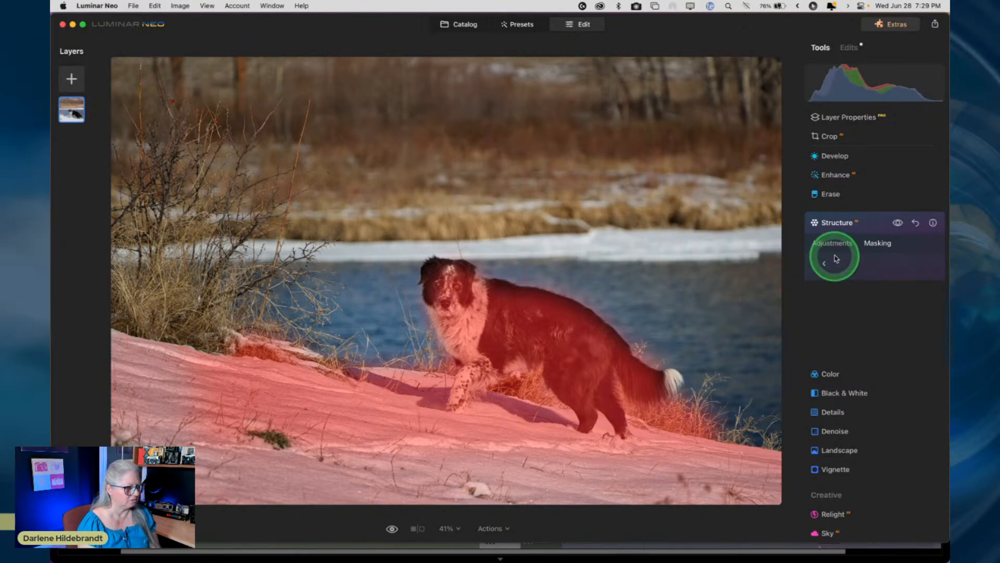
left_click(831, 242)
left_click(898, 224)
left_click(898, 225)
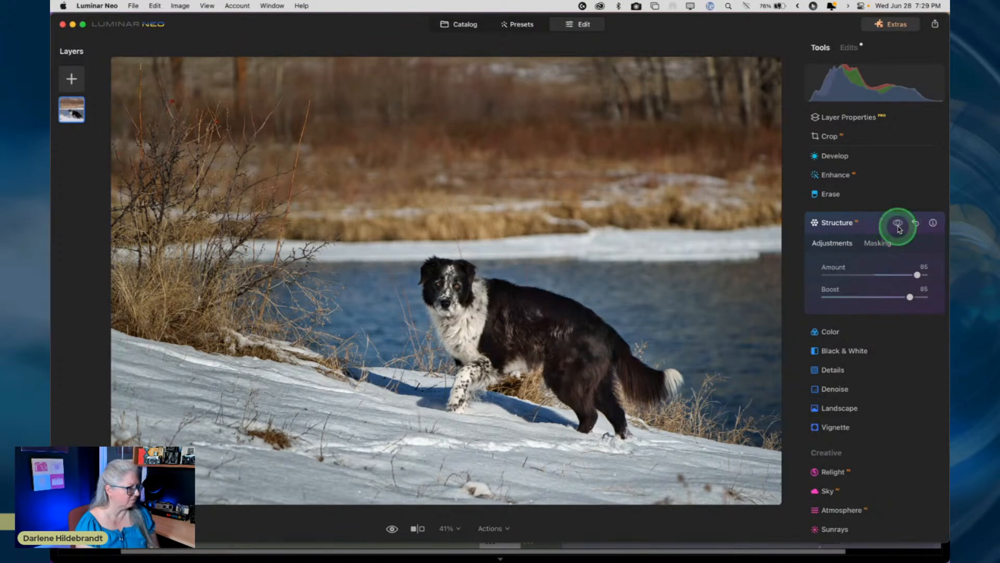
left_click(898, 225)
left_click_drag(908, 300, 852, 296)
mouse_move(917, 274)
left_mouse_down()
mouse_move(894, 276)
mouse_move(903, 276)
left_mouse_up()
left_click(898, 224)
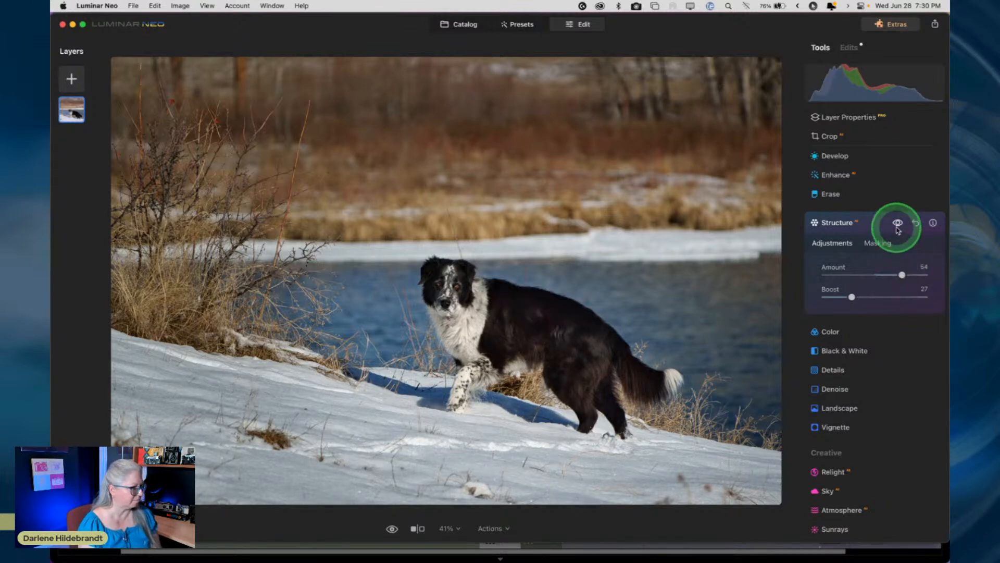
left_click(898, 230)
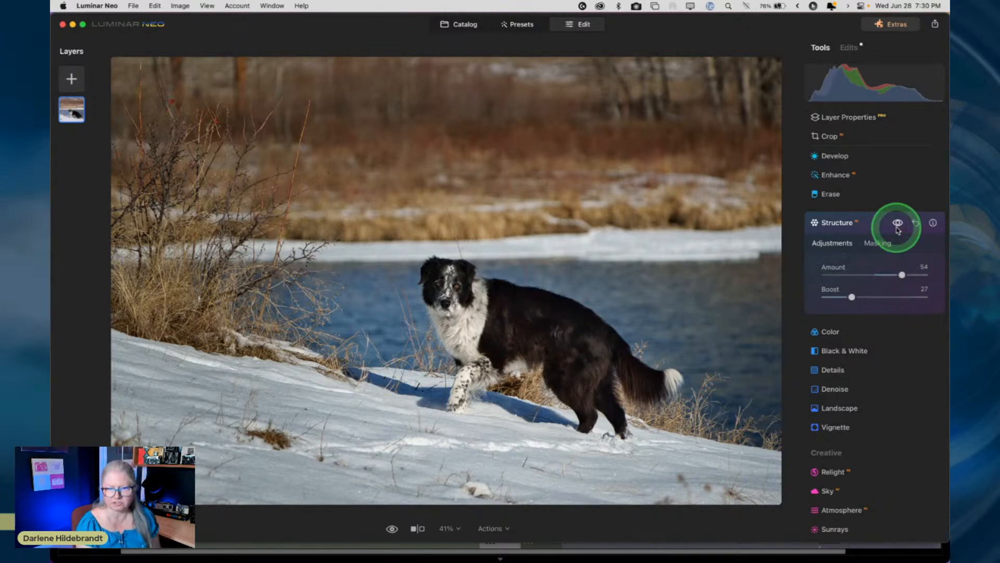
left_click(898, 230)
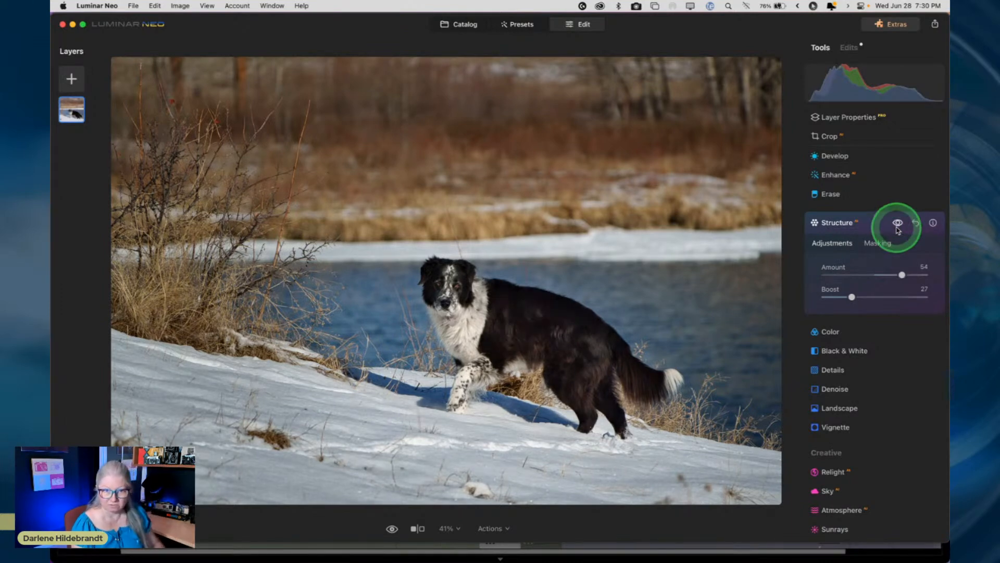
Copy the Structure mask and close the Structure tool.
left_click(876, 245)
left_click(836, 339)
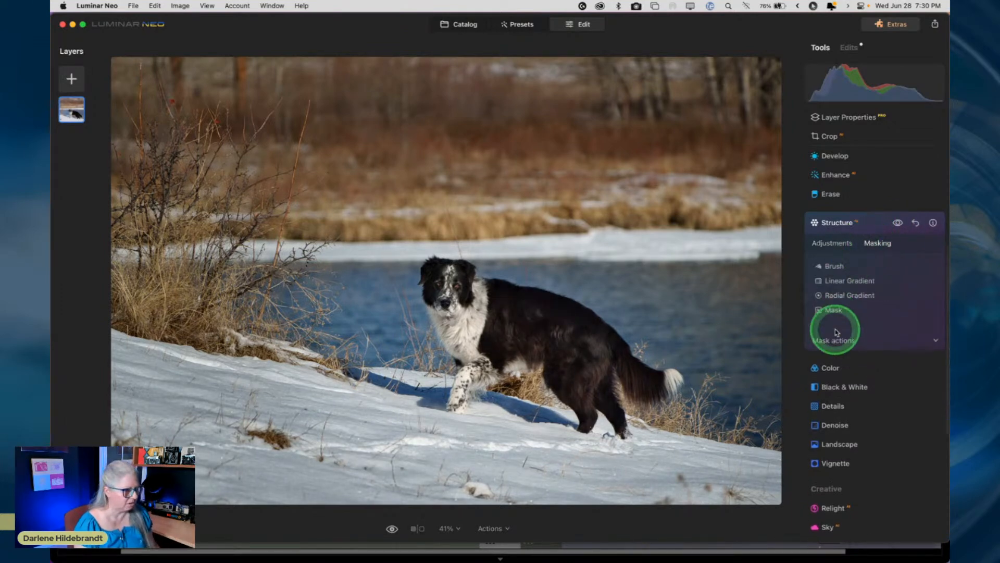
left_click(841, 375)
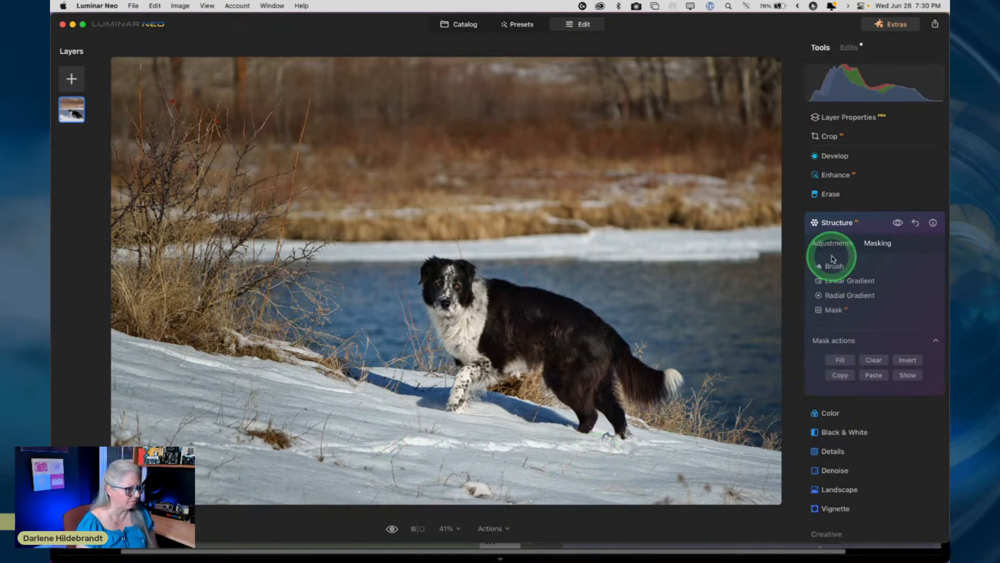
left_click(873, 223)
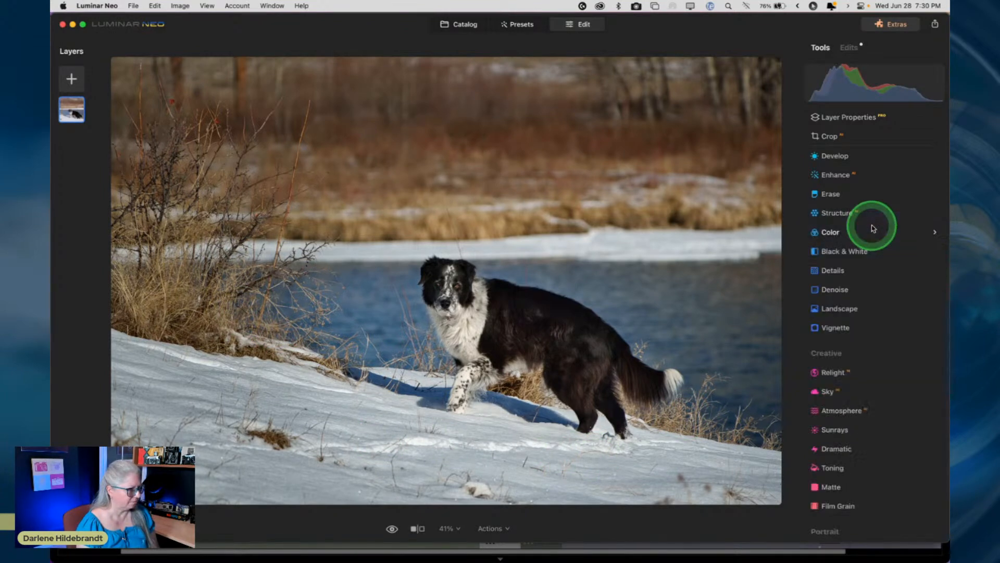
Sharpen the photo's texture in Details with Small Details 19 and Medium Details 11.
left_click(856, 271)
left_click_drag(875, 343, 893, 342)
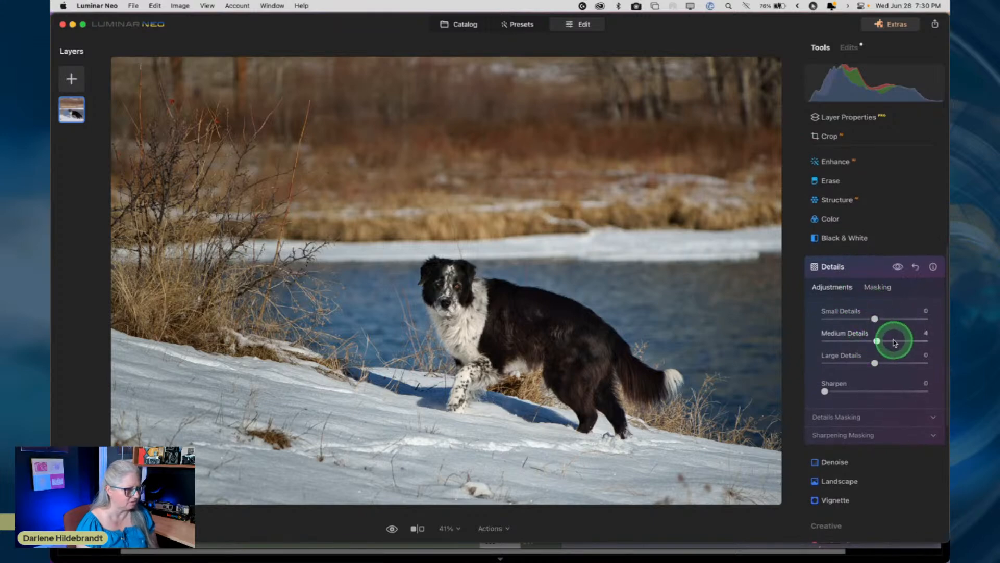
left_click(906, 319)
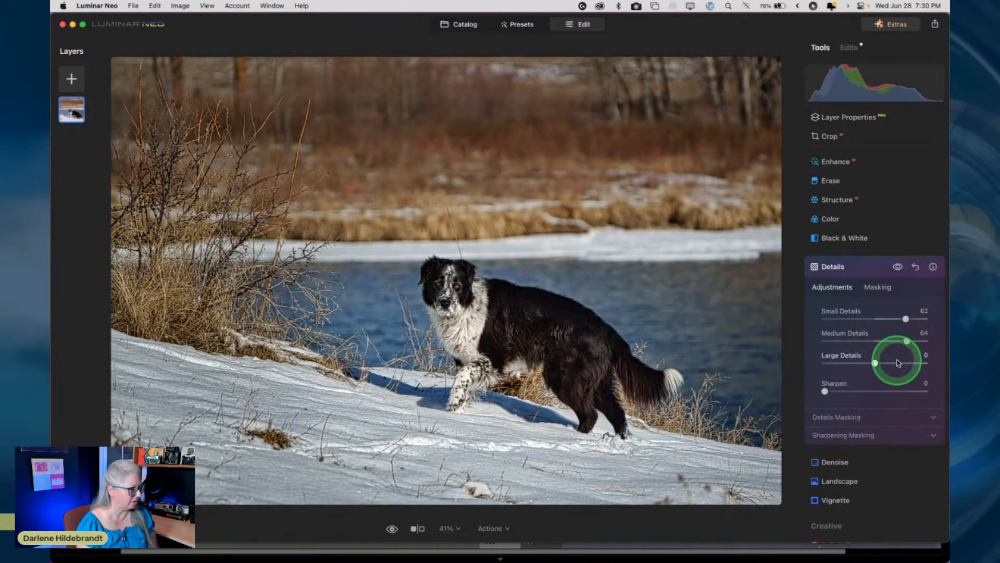
left_click_drag(903, 319, 869, 318)
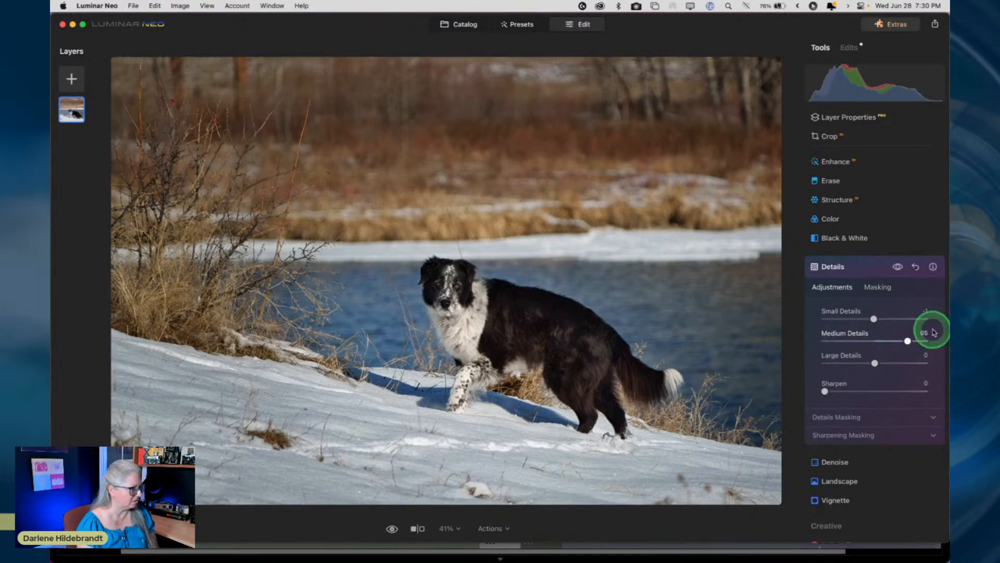
left_click_drag(925, 341, 859, 334)
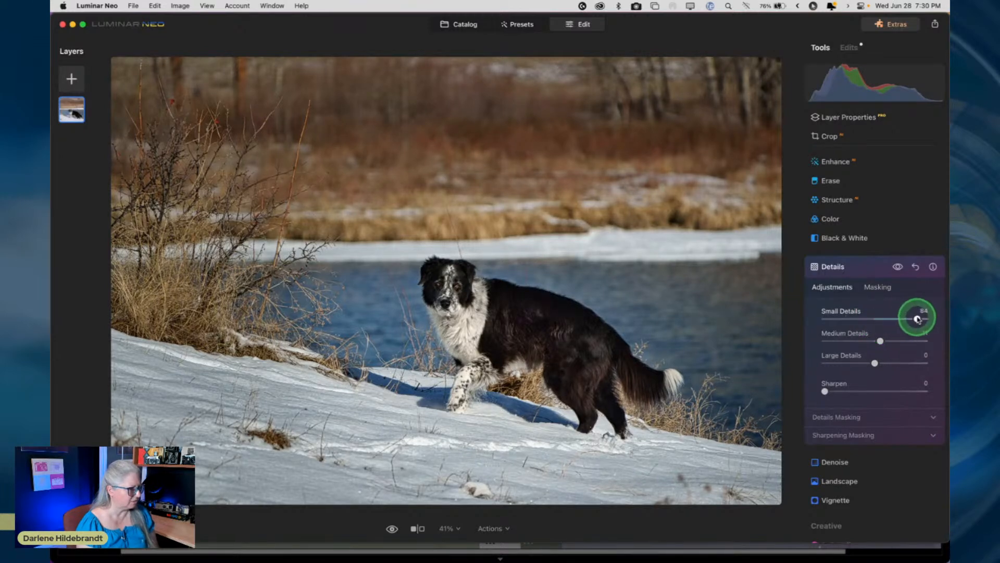
left_click_drag(884, 317, 884, 317)
key("super+equal")
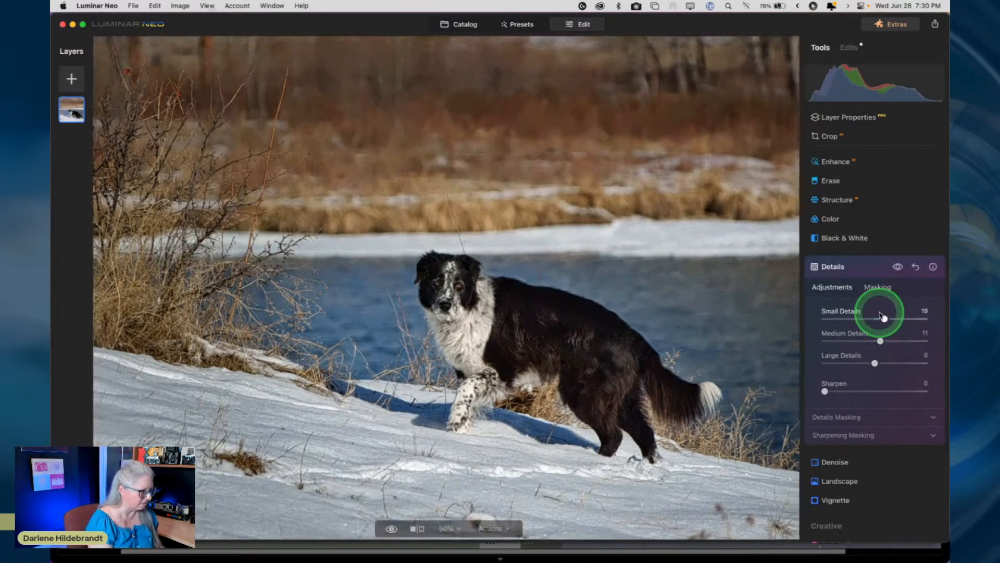
Set Sharpen to 15 in Details and paste the copied Structure mask onto the Details adjustment.
left_click_drag(664, 332, 607, 317)
left_click_drag(884, 319, 892, 340)
left_click_drag(825, 391, 837, 390)
left_click(876, 288)
left_click(869, 384)
left_click(874, 420)
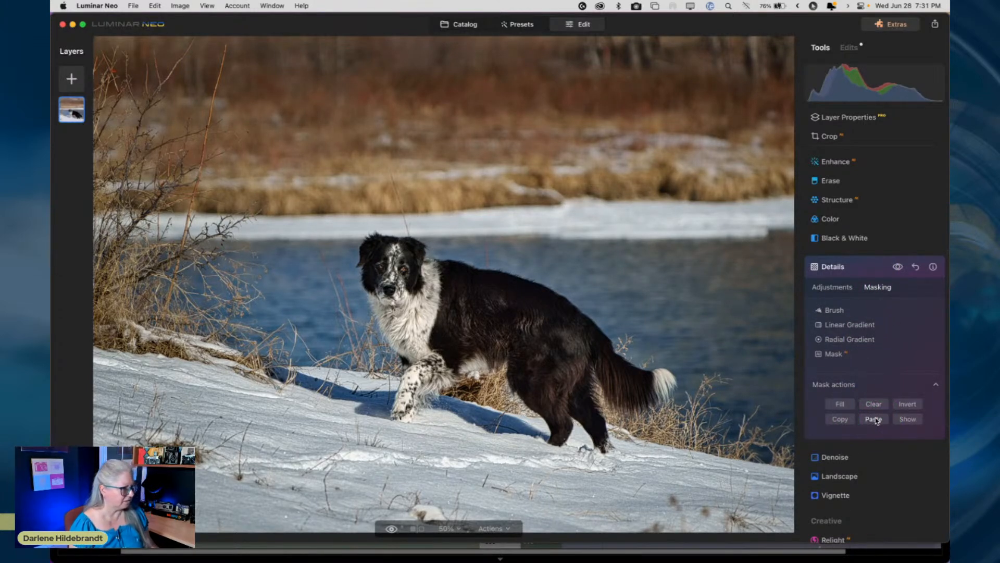
Set Small Details to 10 and Medium Details to 34, compare the photo with and without Details, and close the tool.
left_click(834, 289)
left_click_drag(890, 341, 881, 318)
left_click_drag(887, 340, 889, 340)
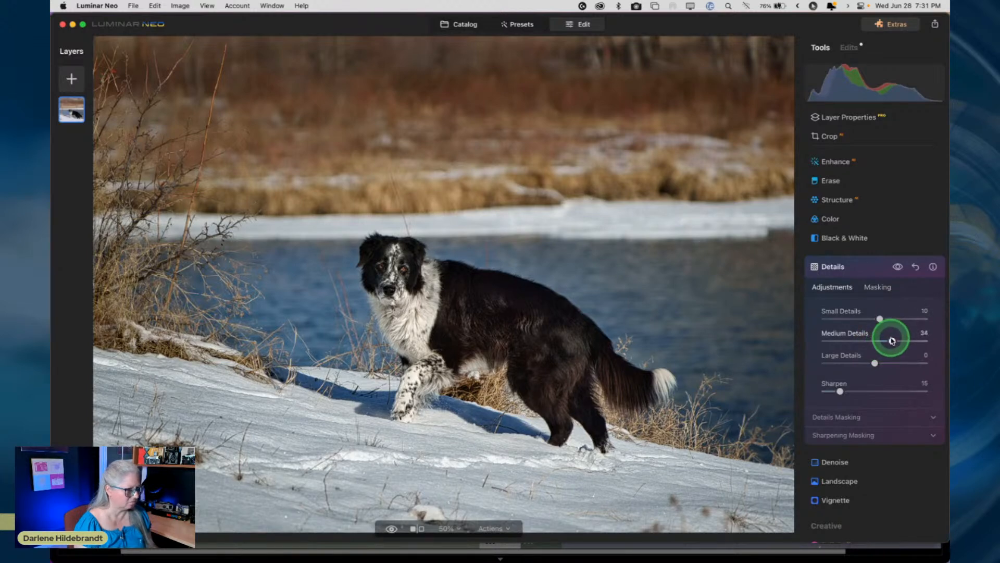
left_click(898, 266)
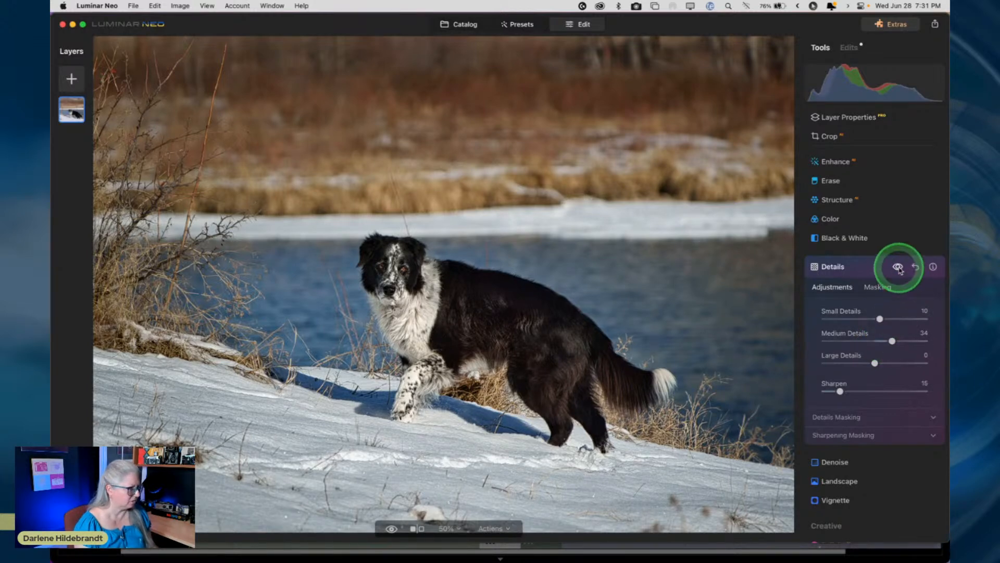
left_click(876, 267)
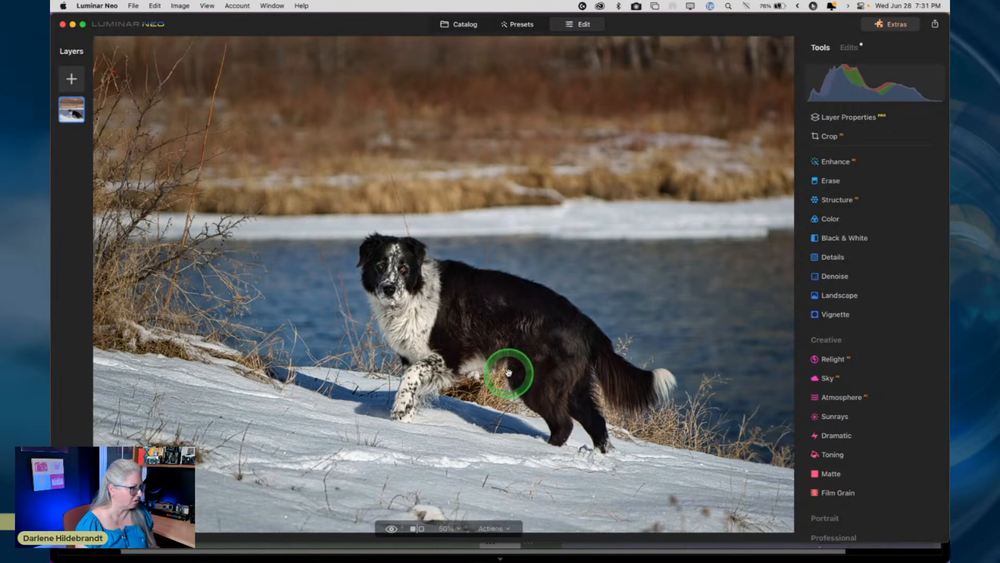
Add a second Structure adjustment that softens the photo, with Amount -54 and Boost 64.
key("super+0")
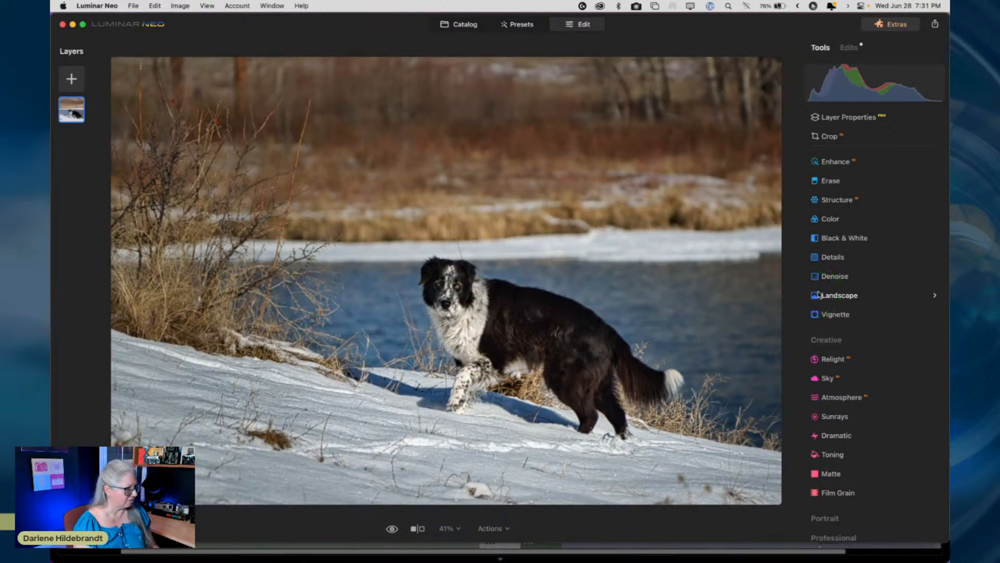
left_click(855, 396)
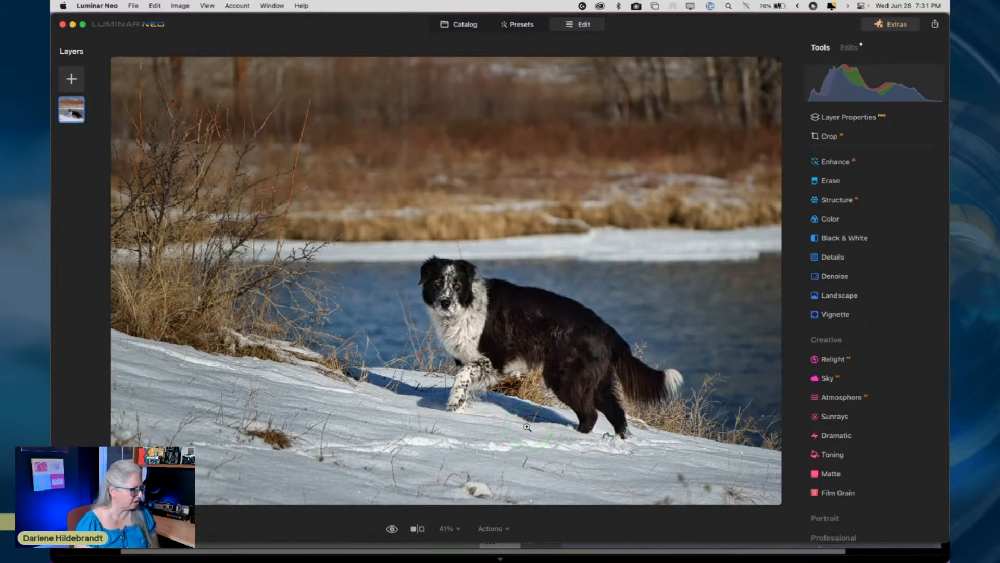
left_click(844, 200)
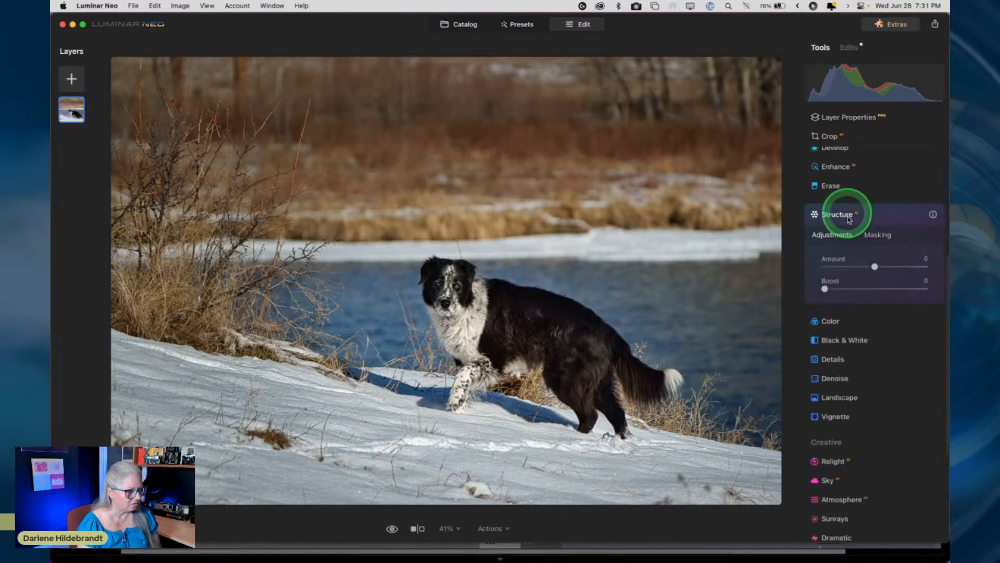
left_click_drag(875, 264, 890, 285)
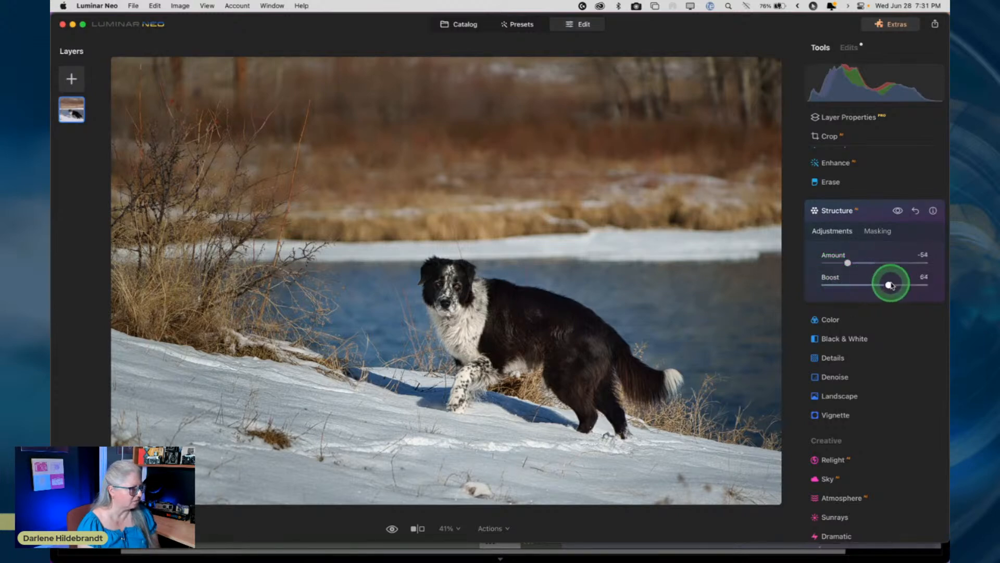
Paste the copied mask onto the new Structure adjustment, show it, and invert it to cover the background.
left_click(878, 232)
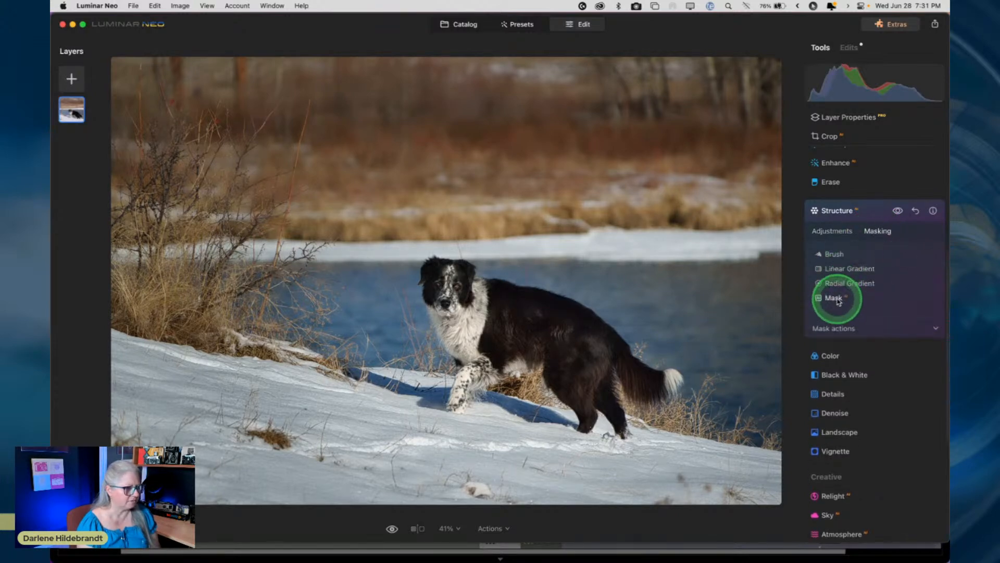
left_click(832, 329)
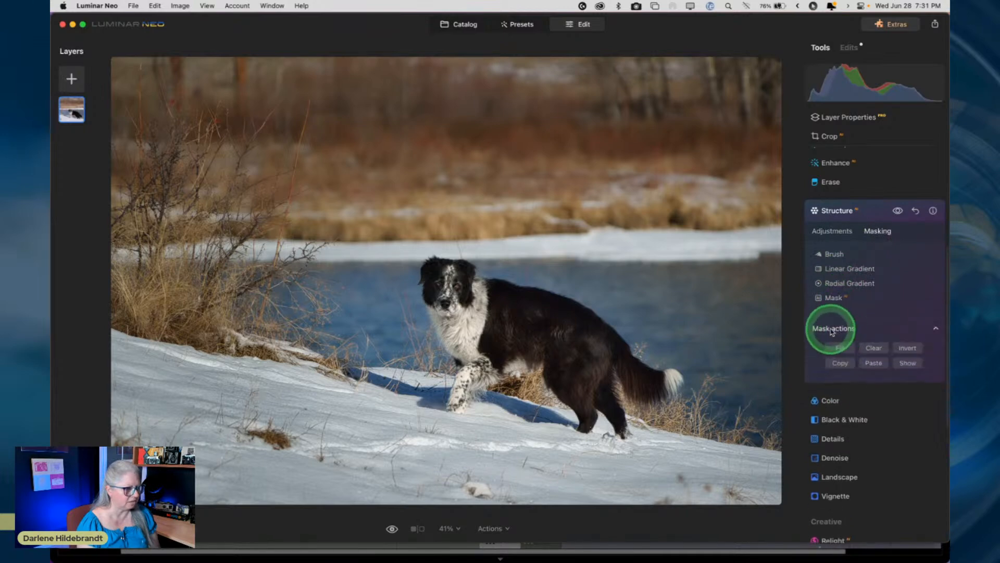
left_click(875, 363)
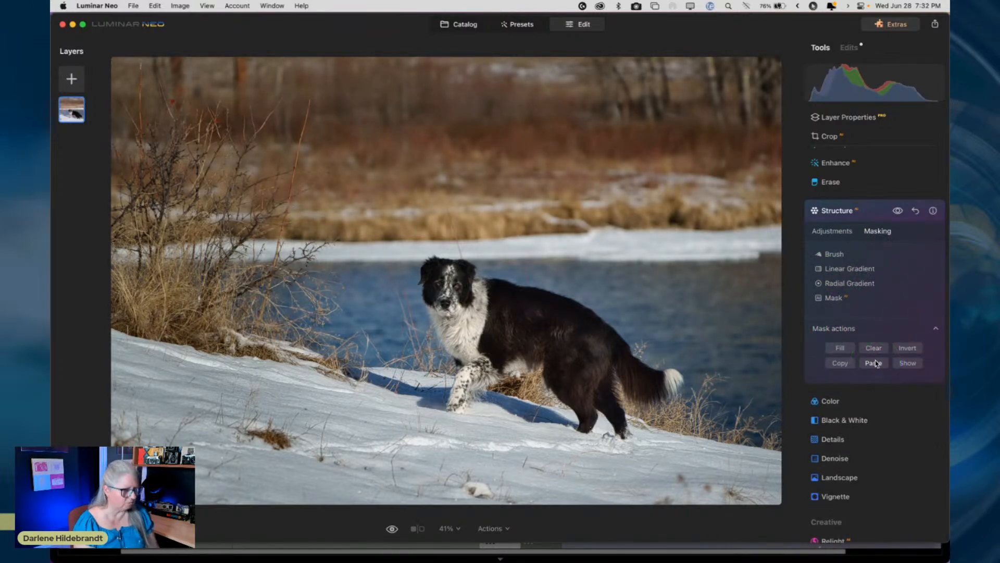
left_click(908, 363)
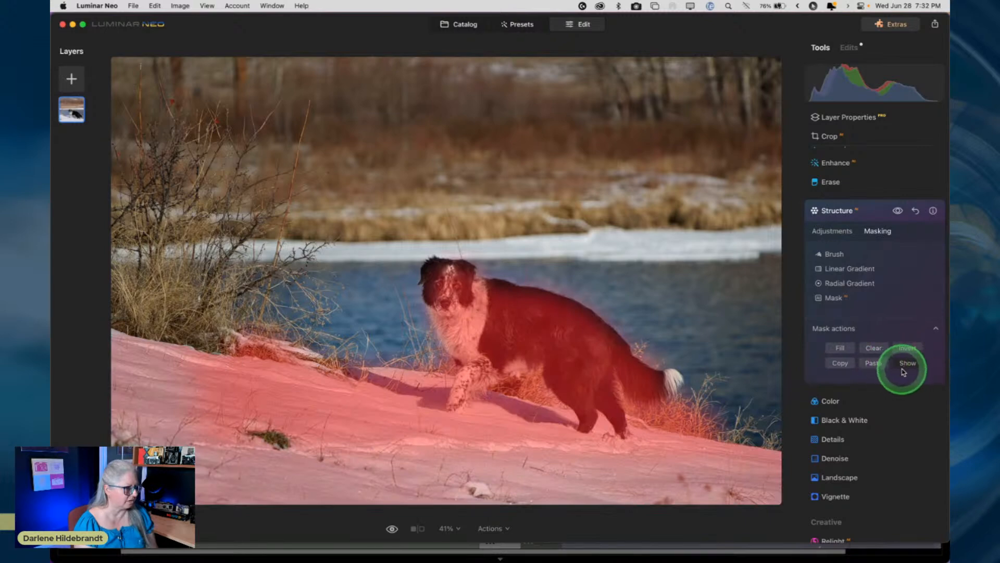
left_click(907, 348)
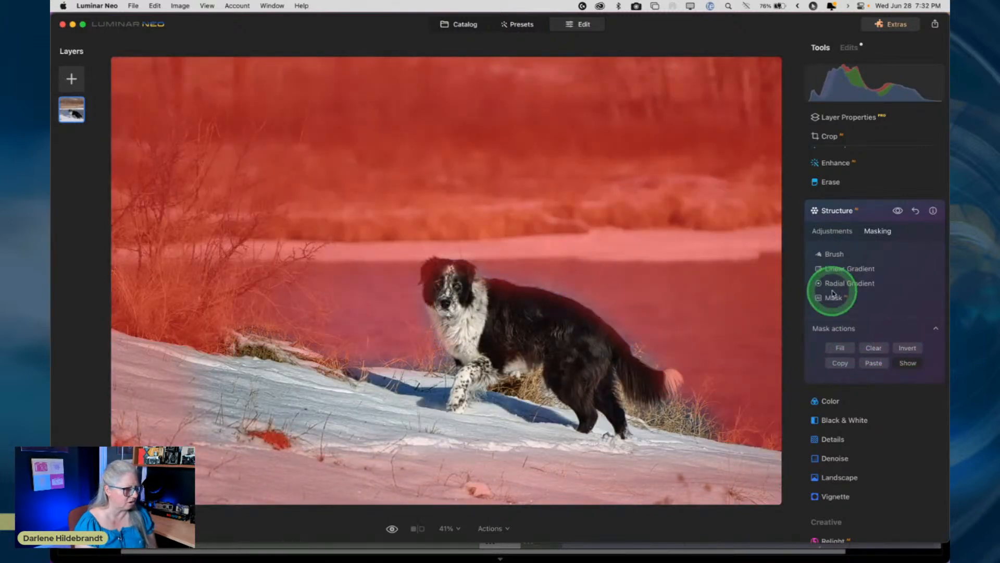
Erase the inverted Structure mask around the dog's head, back and tail at reduced brush strength.
left_click(835, 254)
left_click(898, 269)
left_click_drag(926, 329, 899, 329)
mouse_move(486, 314)
left_mouse_down()
mouse_move(478, 289)
mouse_move(430, 274)
mouse_move(432, 312)
mouse_move(463, 342)
mouse_move(449, 388)
mouse_move(467, 382)
mouse_move(493, 319)
mouse_move(519, 308)
mouse_move(600, 346)
mouse_move(557, 316)
mouse_move(544, 310)
mouse_move(610, 365)
mouse_move(669, 388)
mouse_move(562, 362)
mouse_move(609, 430)
mouse_move(490, 400)
mouse_move(473, 388)
mouse_move(546, 390)
mouse_move(622, 341)
mouse_move(506, 321)
mouse_move(457, 275)
mouse_move(447, 293)
mouse_move(490, 366)
mouse_move(458, 402)
left_mouse_up()
left_click(841, 252)
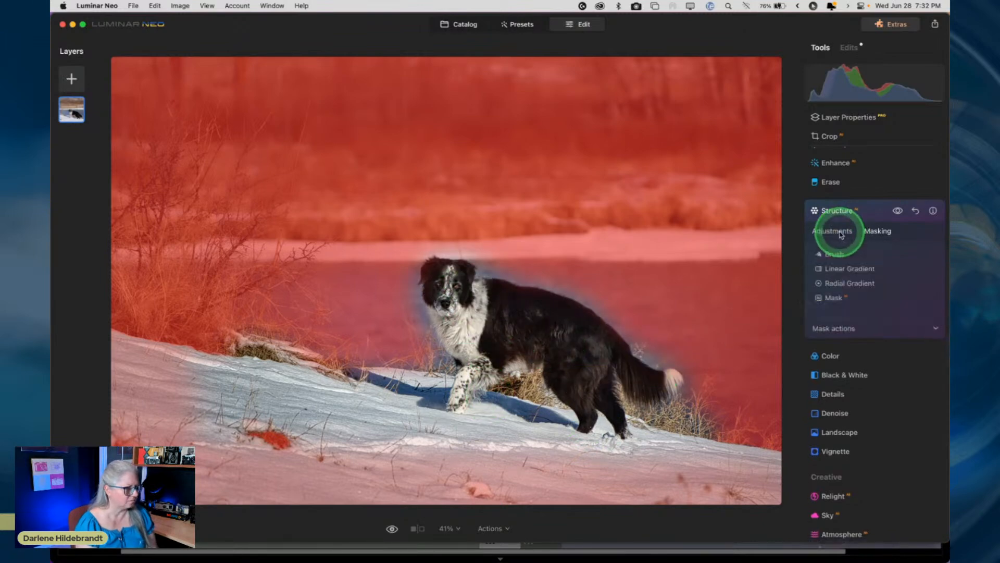
left_click(832, 231)
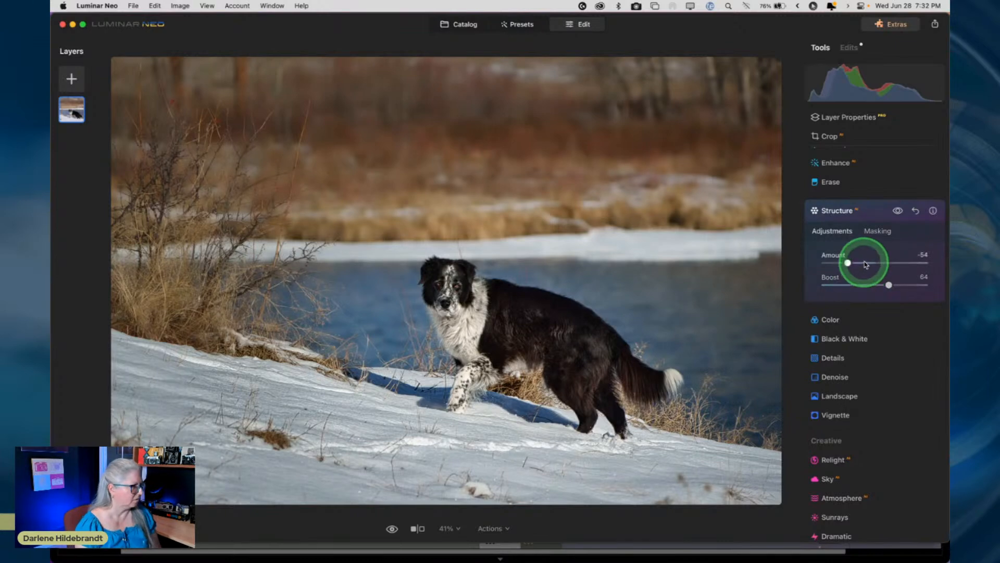
Compare the photo with and without the softening, reduce the Structure Boost to 28, and close the tool.
left_click(898, 212)
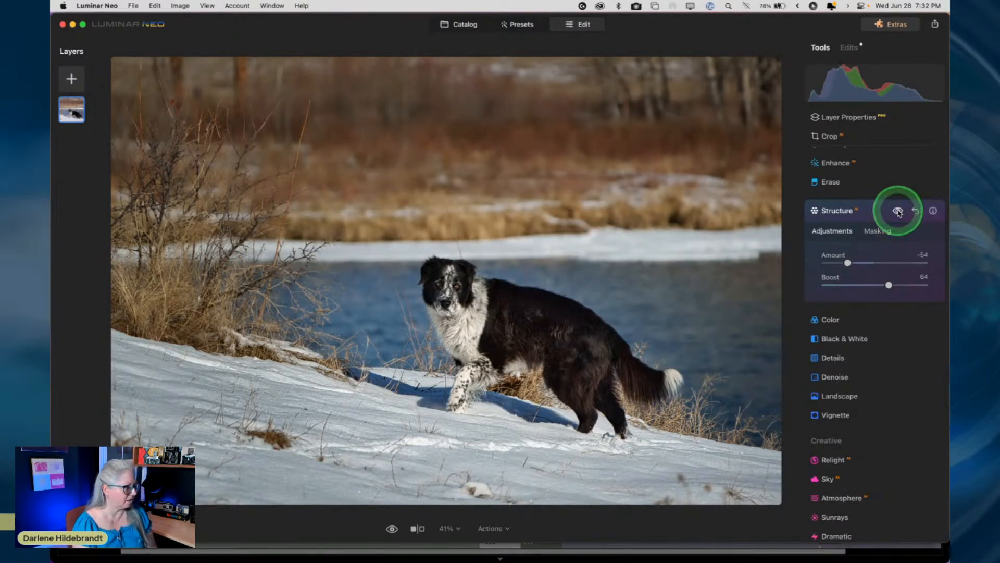
left_click(848, 263)
left_click_drag(889, 285, 864, 285)
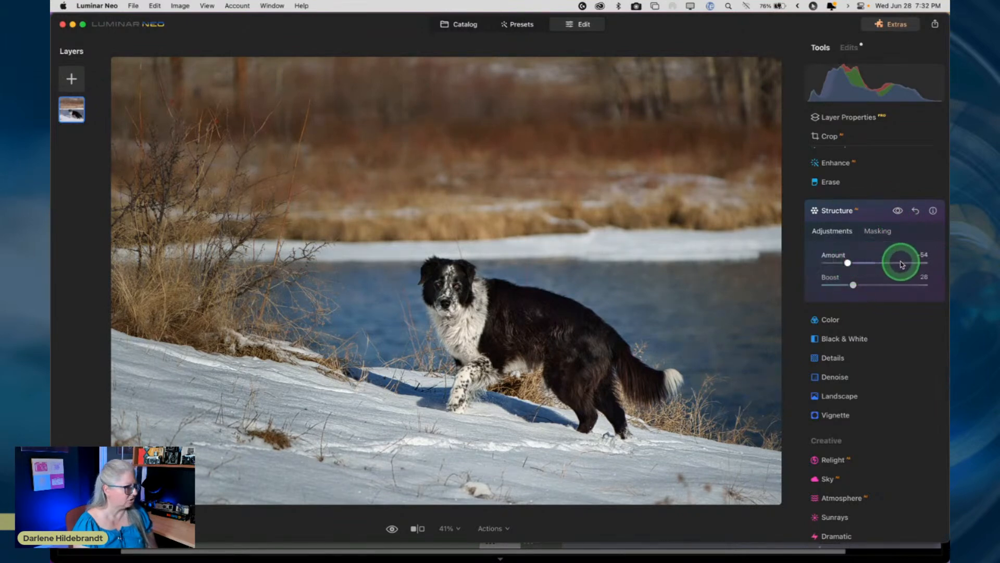
mouse_move(848, 263)
left_mouse_down()
mouse_move(902, 265)
mouse_move(846, 264)
left_mouse_up()
left_click(873, 213)
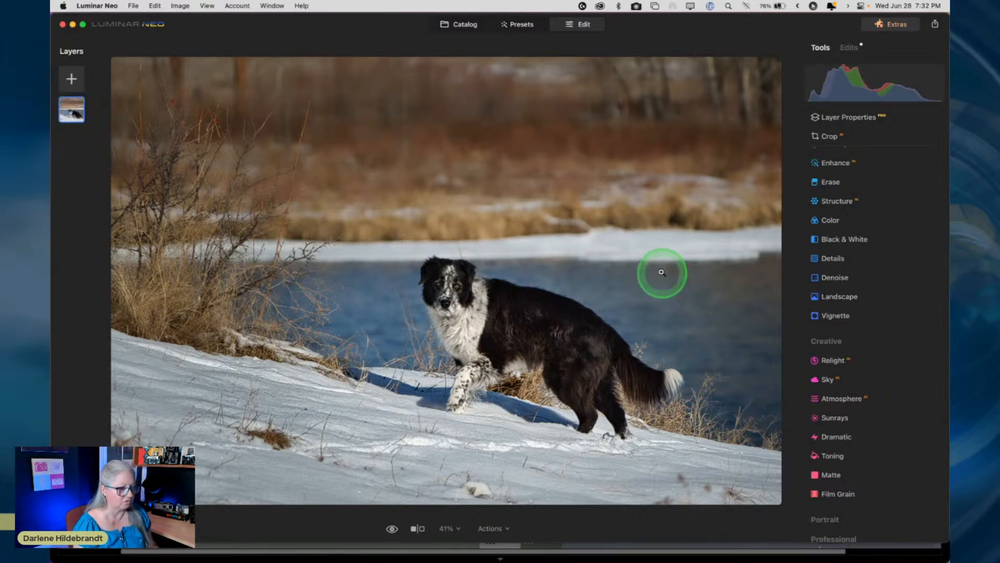
Duplicate the photo layer, set the copy's blend mode to Multiply, and lower its opacity.
key("super+j")
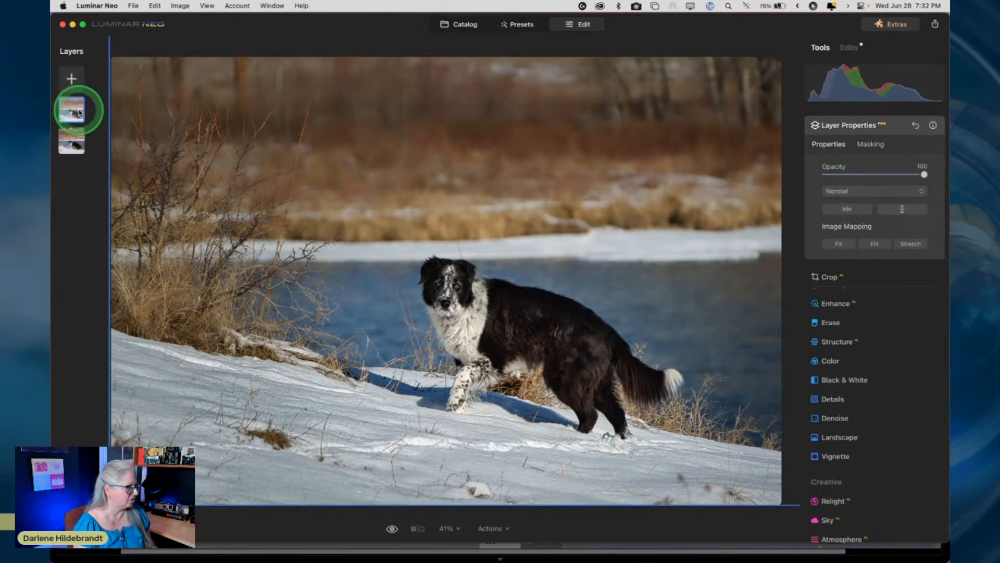
left_click(879, 190)
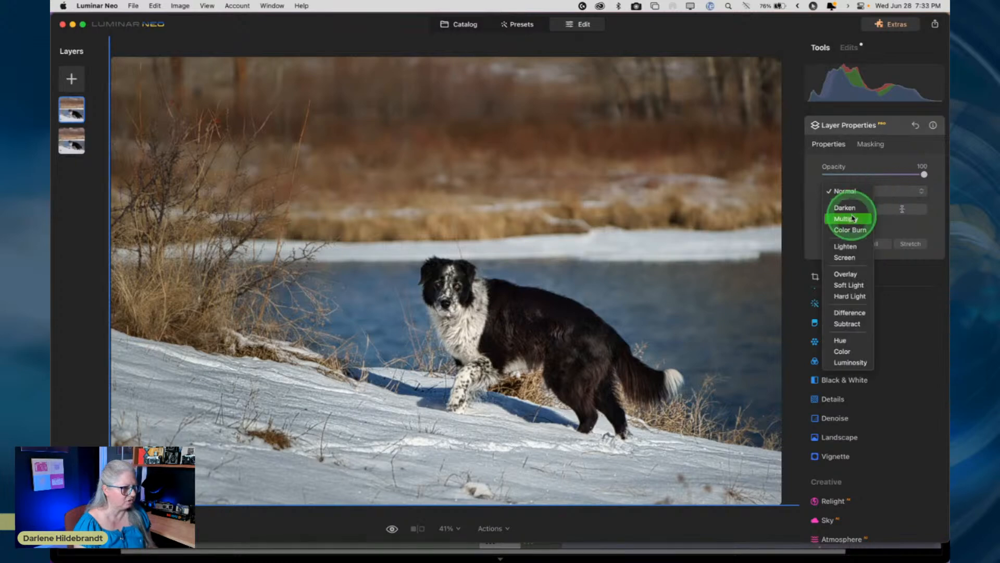
left_click(853, 218)
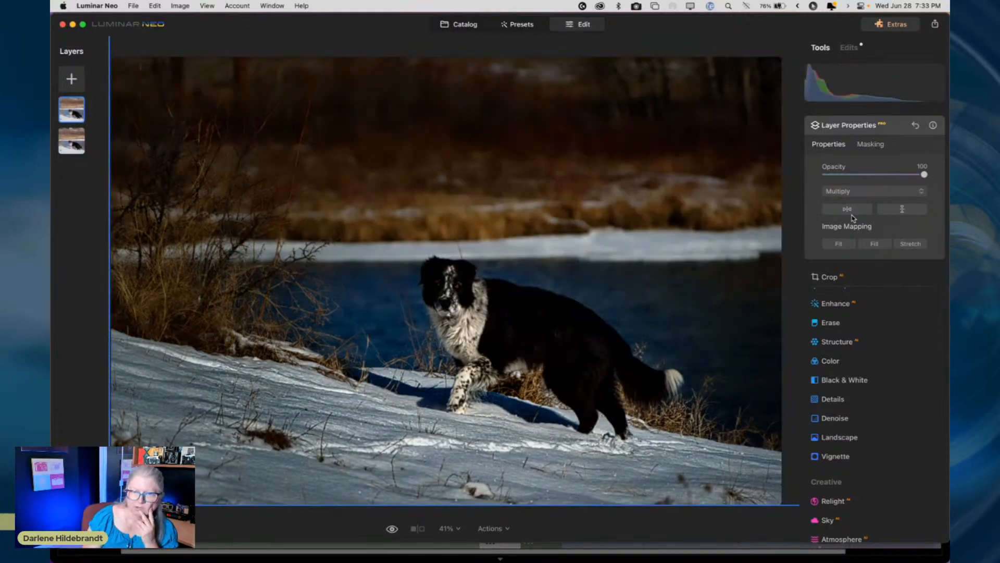
left_click_drag(924, 175, 852, 176)
Mask the Multiply layer with the AI mask's Man Made Ground area and show the mask overlay.
left_click(870, 145)
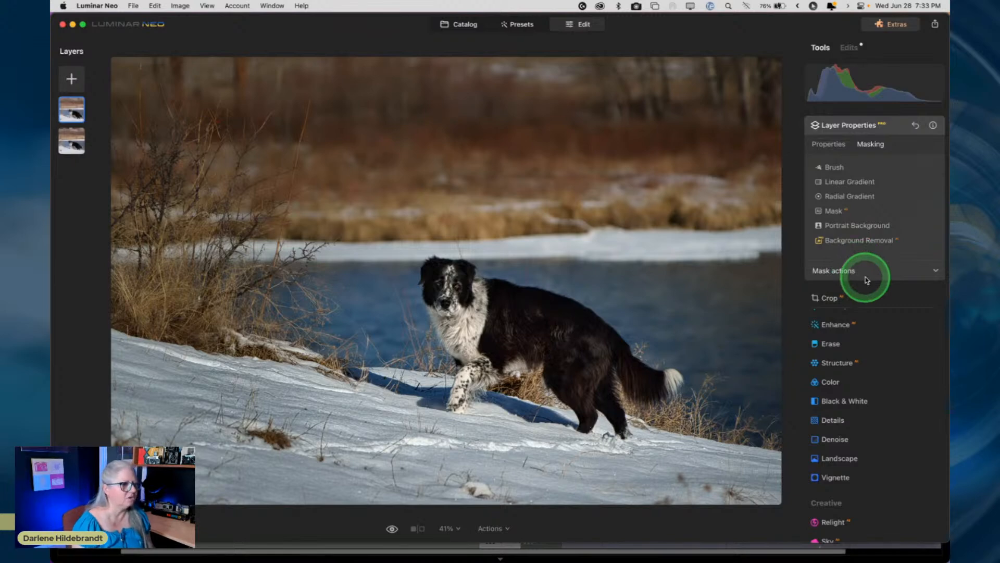
left_click(832, 211)
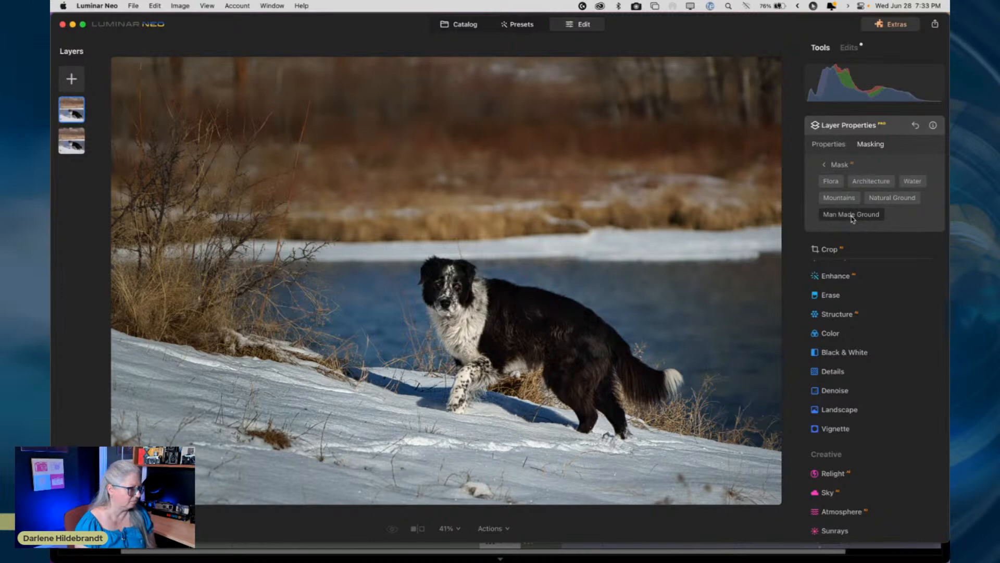
left_click(853, 219)
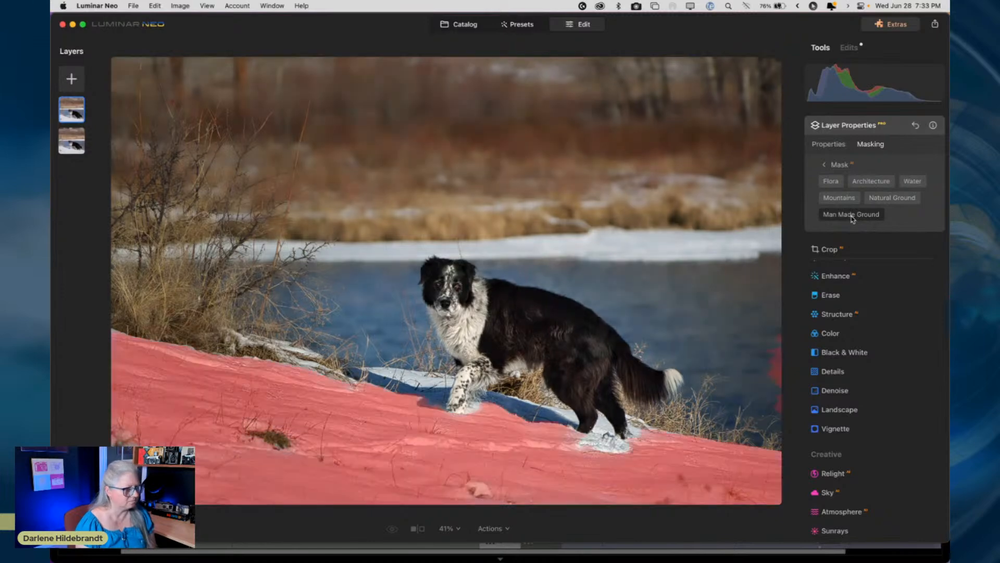
left_click(835, 165)
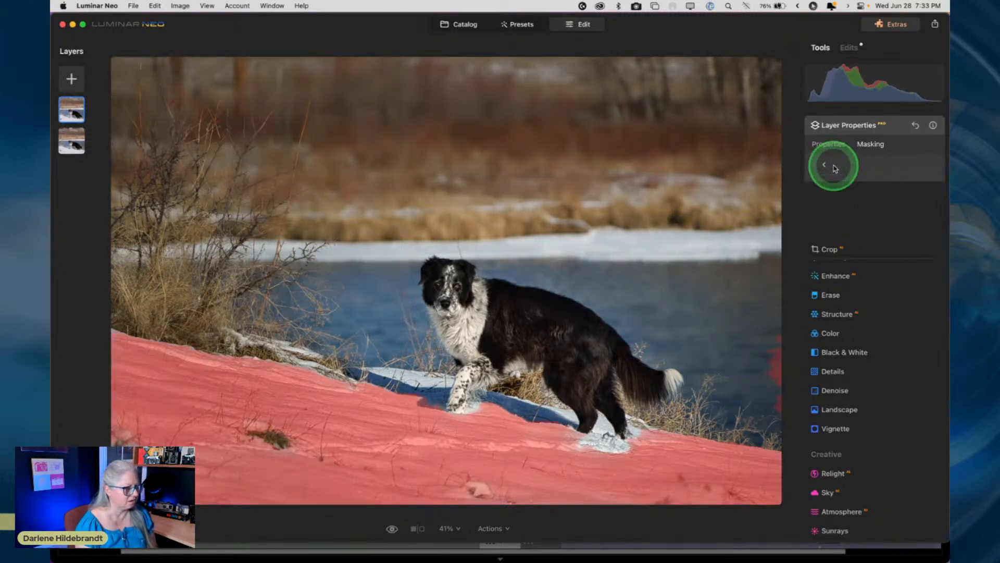
left_click(860, 272)
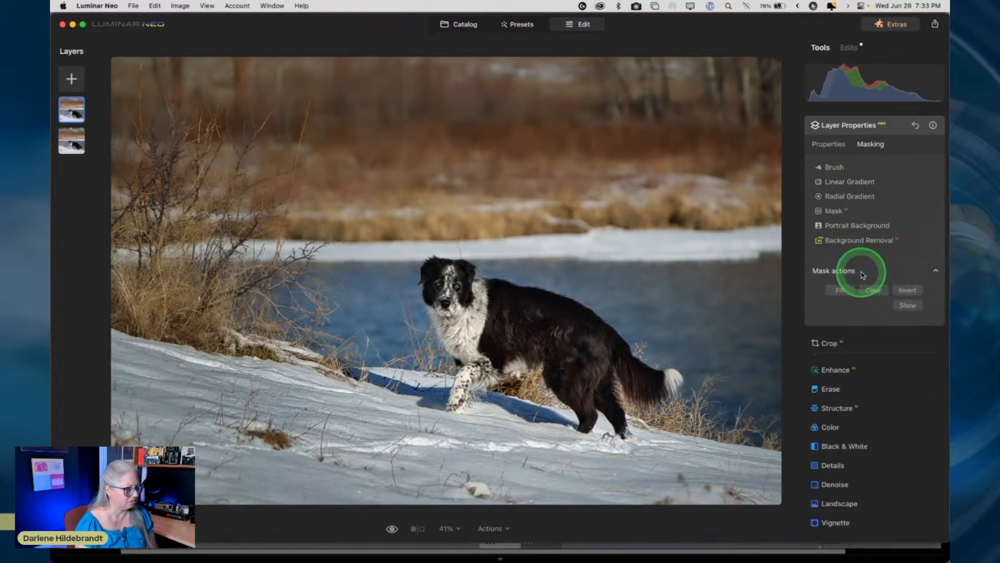
left_click(907, 291)
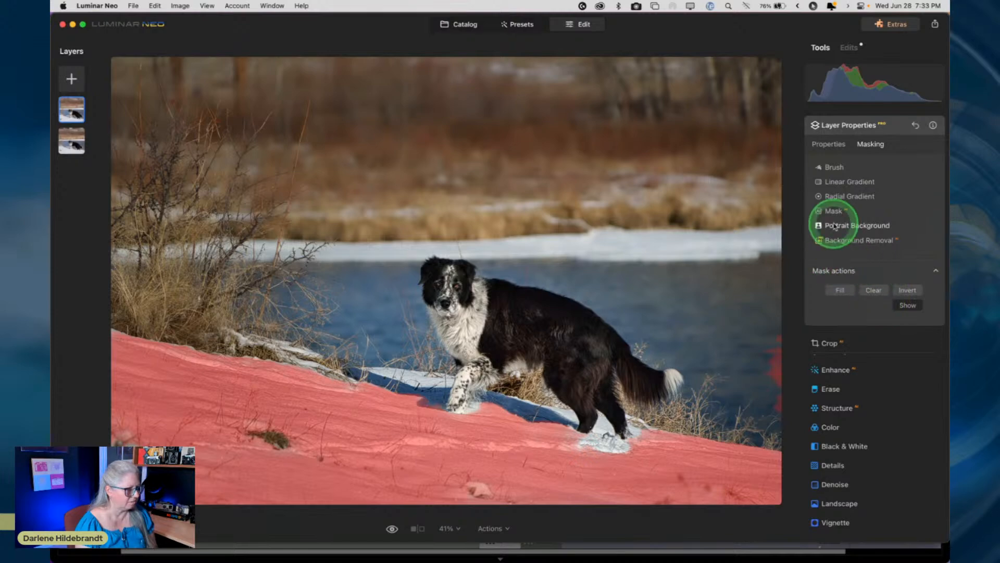
Paint the dog and the grassy edge of the snowbank into the layer mask with brush Size 100 and Strength 100.
left_click(834, 167)
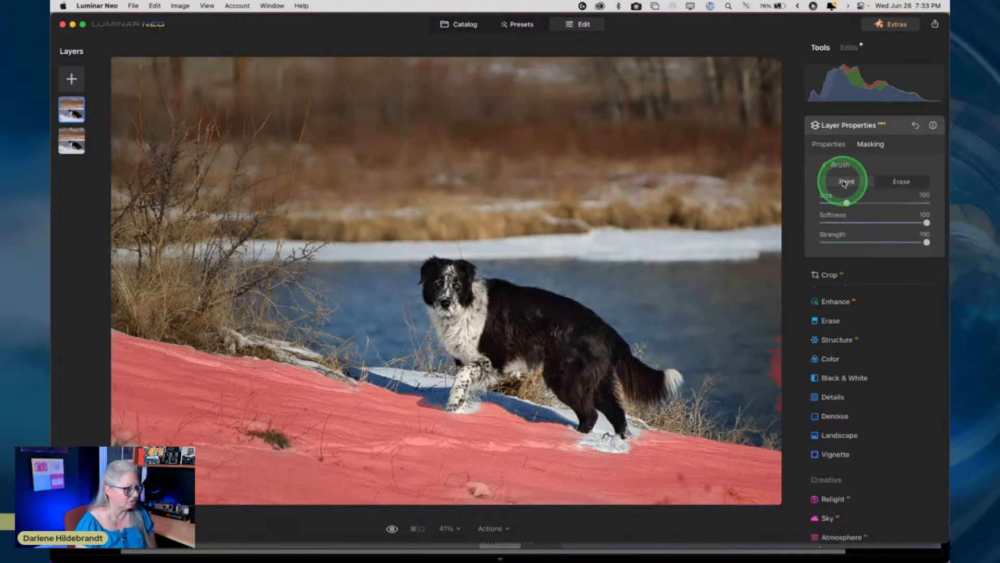
mouse_move(538, 401)
left_mouse_down()
mouse_move(642, 439)
mouse_move(567, 428)
mouse_move(621, 442)
mouse_move(626, 405)
mouse_move(576, 352)
left_mouse_up()
mouse_move(656, 379)
left_mouse_down()
mouse_move(580, 353)
mouse_move(564, 331)
mouse_move(517, 349)
mouse_move(474, 395)
mouse_move(566, 396)
mouse_move(550, 344)
mouse_move(563, 403)
mouse_move(604, 409)
mouse_move(325, 378)
mouse_move(469, 386)
left_mouse_up()
mouse_move(478, 308)
left_mouse_down()
mouse_move(458, 324)
mouse_move(449, 284)
mouse_move(462, 335)
mouse_move(447, 289)
mouse_move(476, 288)
left_mouse_up()
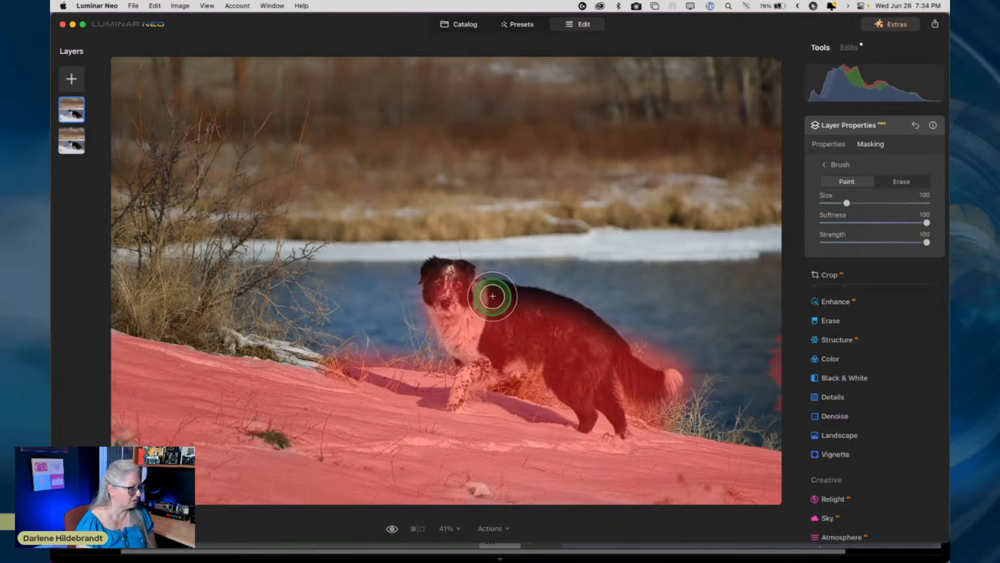
mouse_move(773, 284)
left_mouse_down()
mouse_move(616, 426)
mouse_move(754, 456)
mouse_move(495, 426)
mouse_move(296, 358)
mouse_move(156, 341)
left_mouse_up()
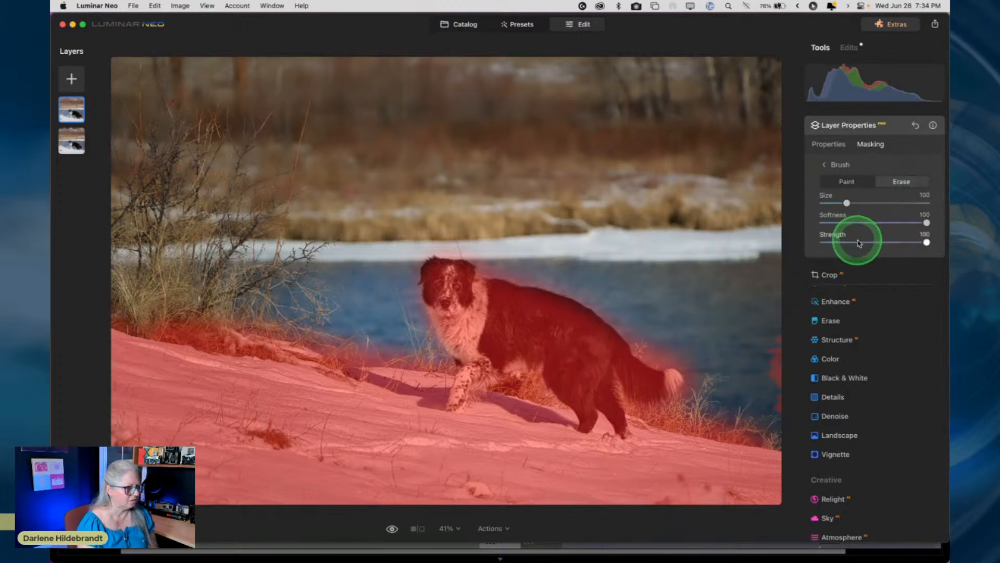
Thin the layer mask on the foreground snow and erase the stray patch at the river's right edge, using brush Size 148 and Strength 61.
left_click(887, 242)
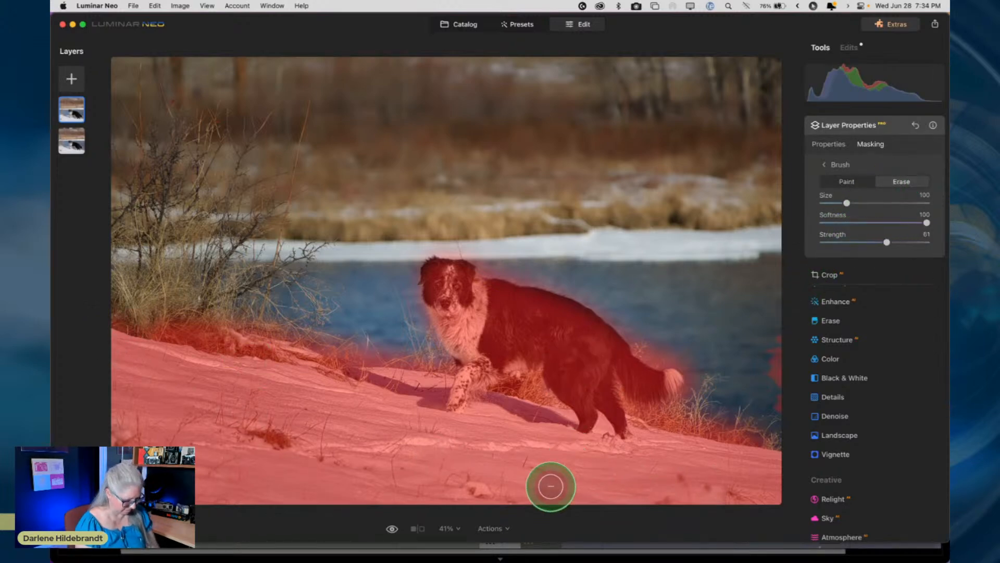
key("bracketright")
key("bracketright")
key("bracketright")
key("bracketright")
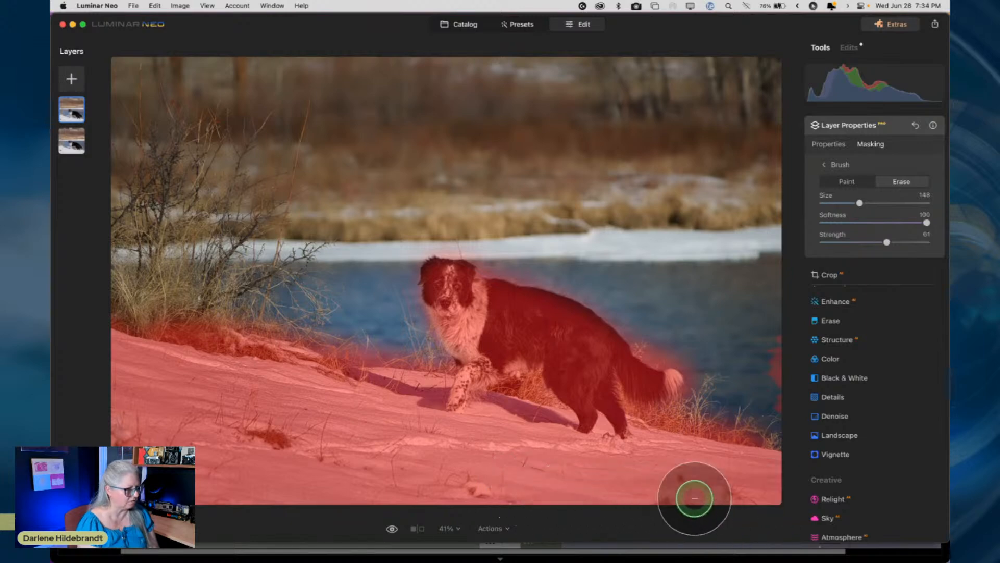
mouse_move(349, 497)
left_mouse_down()
mouse_move(140, 487)
mouse_move(771, 483)
mouse_move(193, 477)
mouse_move(244, 443)
mouse_move(85, 386)
left_mouse_up()
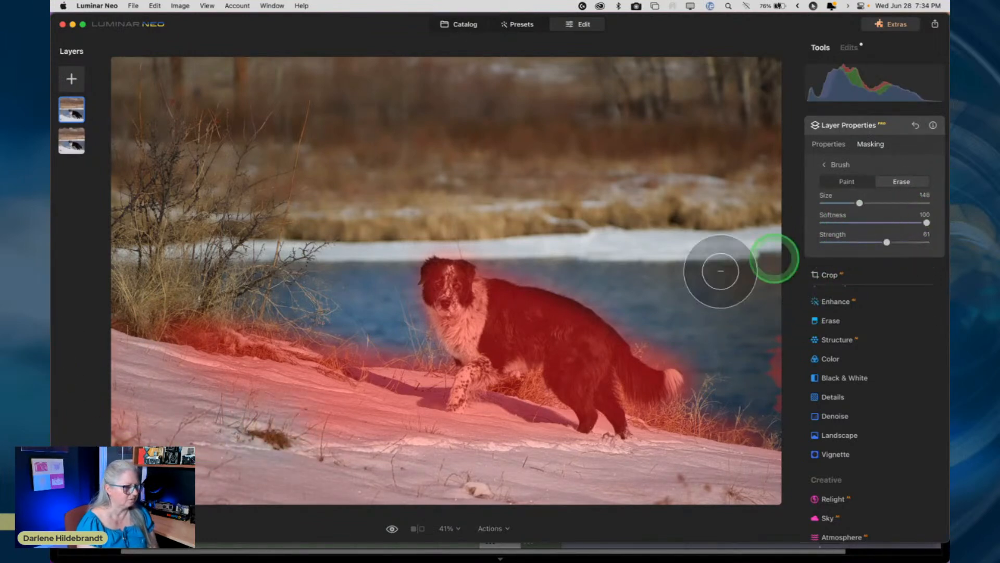
mouse_move(770, 388)
left_mouse_down()
mouse_move(792, 340)
mouse_move(790, 360)
left_mouse_up()
mouse_move(773, 325)
left_mouse_down()
mouse_move(780, 395)
mouse_move(780, 281)
mouse_move(779, 411)
mouse_move(775, 334)
left_mouse_up()
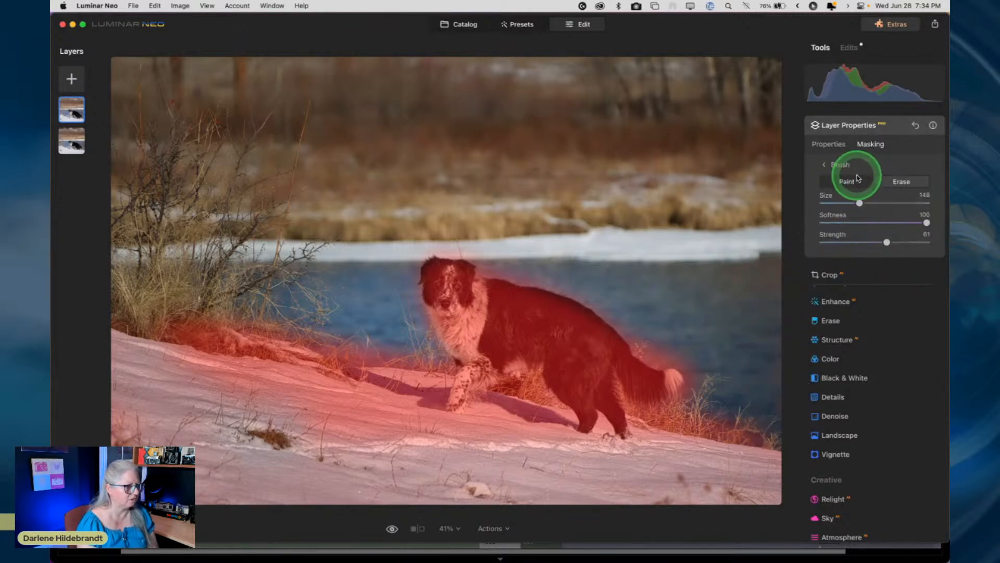
Invert the Multiply layer's mask so the darkening falls around the dog, and set the layer's opacity to 31.
left_click(838, 165)
left_click(863, 273)
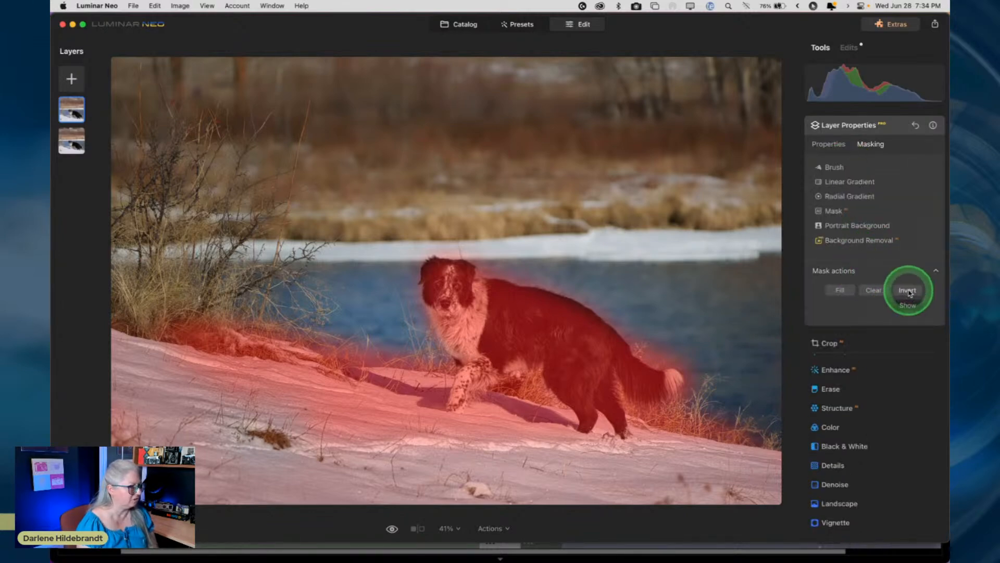
left_click(910, 293)
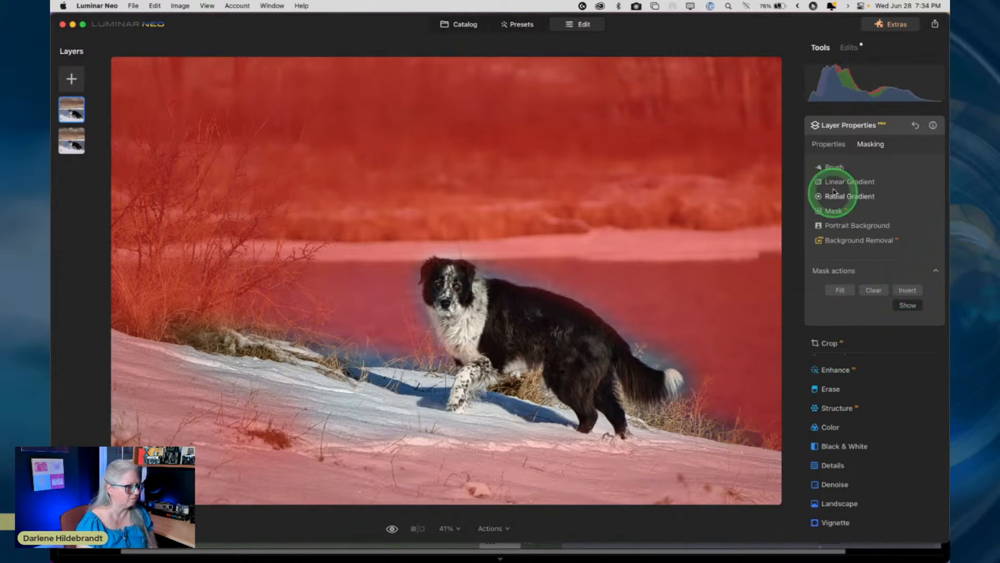
left_click(832, 145)
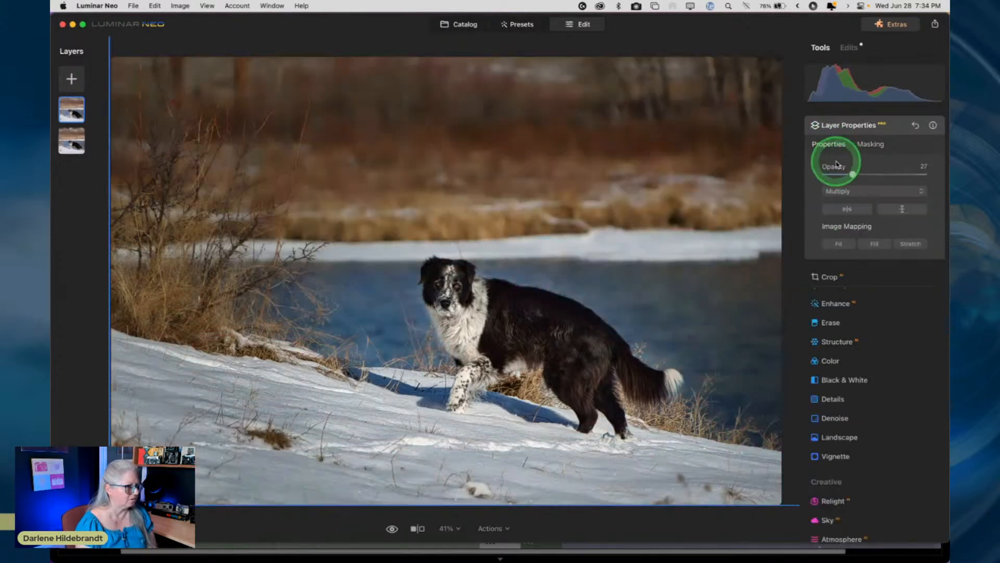
mouse_move(854, 176)
left_mouse_down()
mouse_move(926, 178)
mouse_move(773, 171)
mouse_move(857, 173)
left_mouse_up()
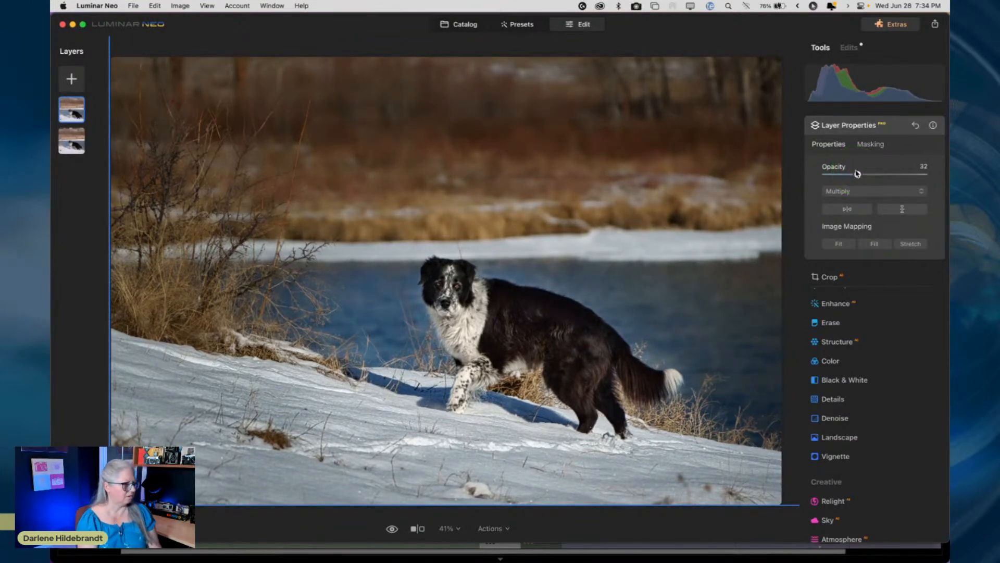
left_click(854, 174)
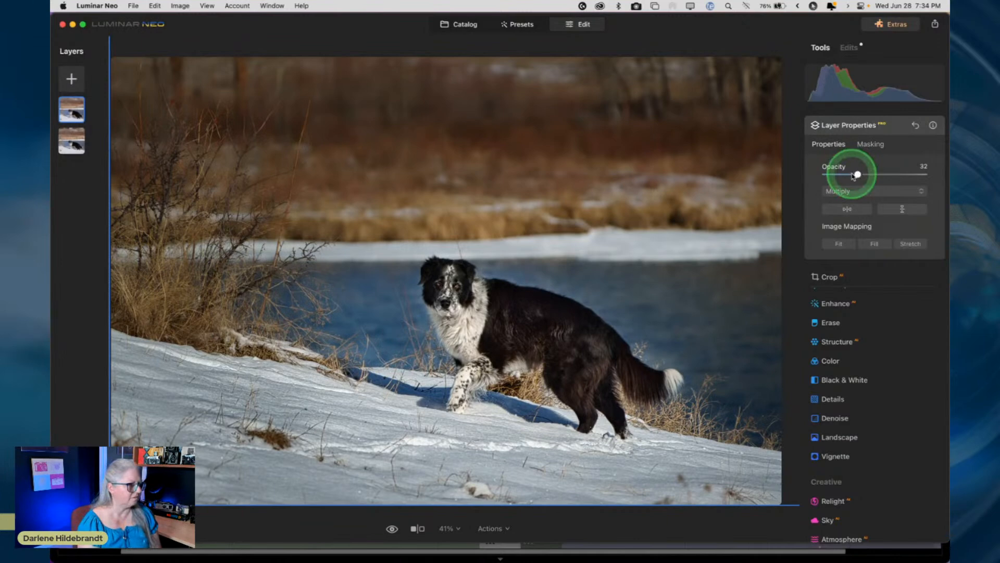
Paint the foreground snow back into the layer mask with brush Size 100, Softness 100 and Strength 22.
left_click(869, 144)
left_click(854, 269)
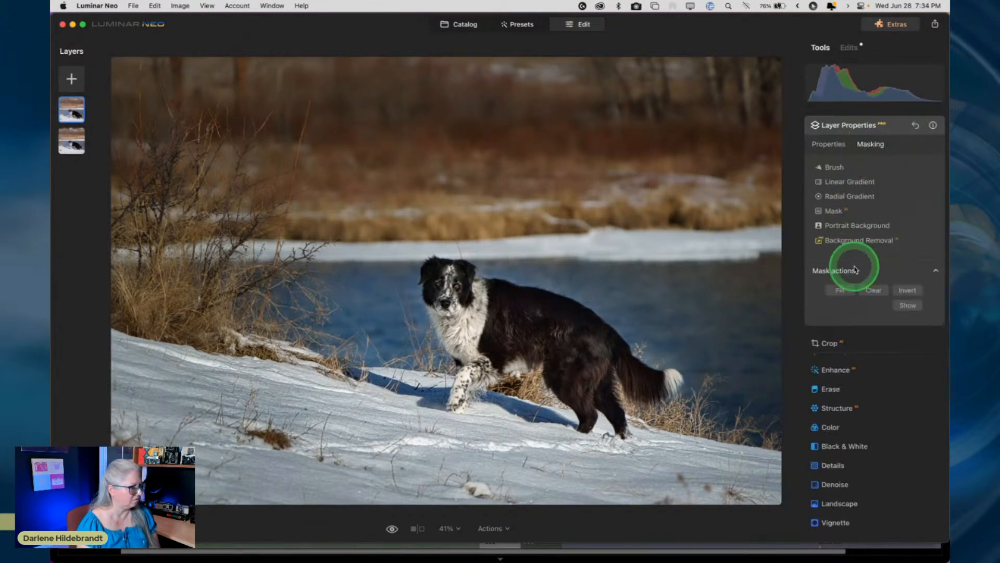
left_click(834, 167)
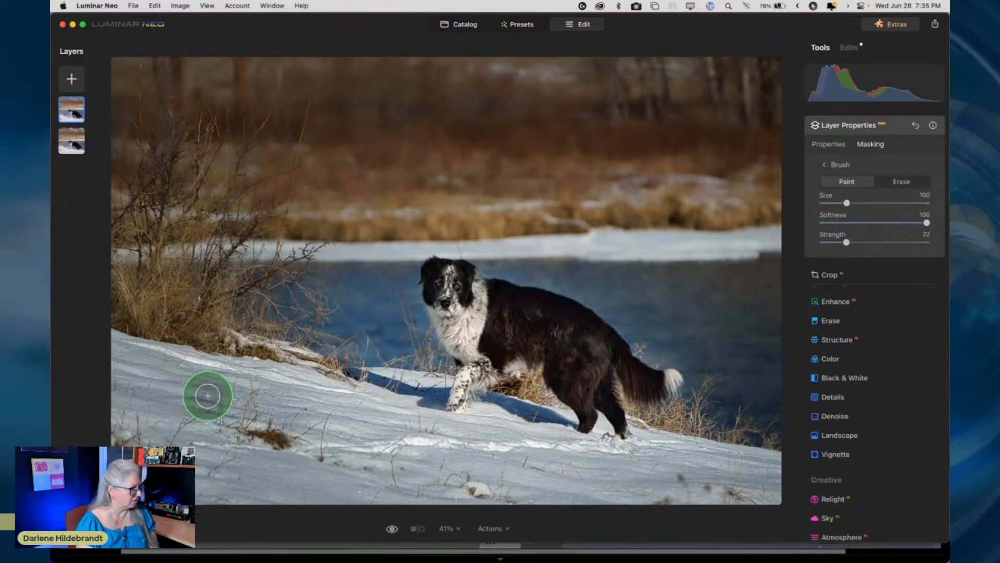
mouse_move(309, 455)
left_mouse_down()
mouse_move(111, 378)
mouse_move(385, 464)
mouse_move(495, 452)
mouse_move(485, 461)
mouse_move(542, 463)
left_mouse_up()
mouse_move(369, 425)
left_mouse_down()
mouse_move(501, 430)
mouse_move(444, 430)
mouse_move(371, 396)
mouse_move(363, 426)
mouse_move(694, 450)
mouse_move(710, 466)
mouse_move(753, 476)
left_mouse_up()
mouse_move(355, 462)
left_mouse_down()
mouse_move(201, 346)
mouse_move(352, 290)
mouse_move(625, 268)
left_mouse_up()
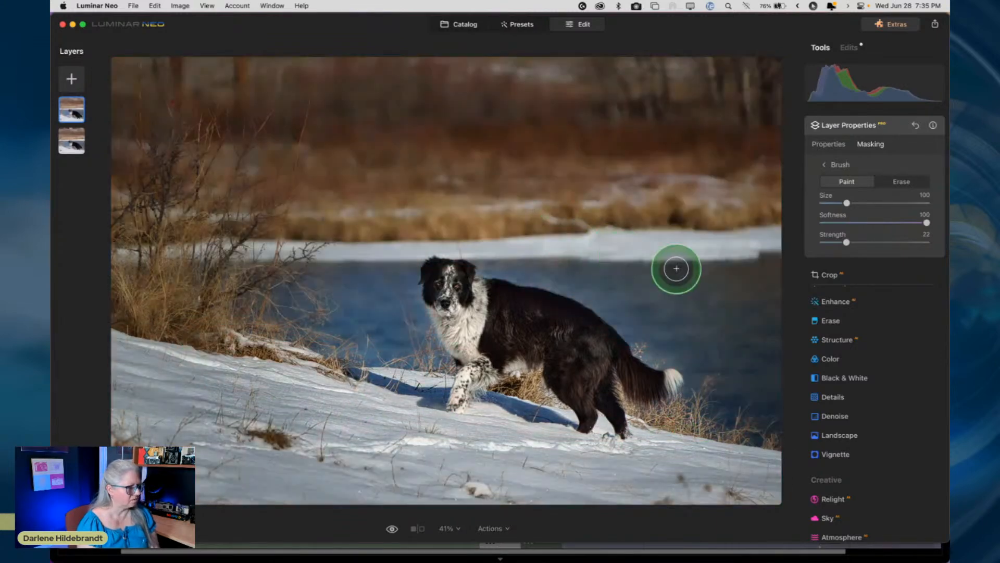
Soften the layer mask around the dog and its tail by erasing with brush Size 148 and Strength 22.
left_click(900, 181)
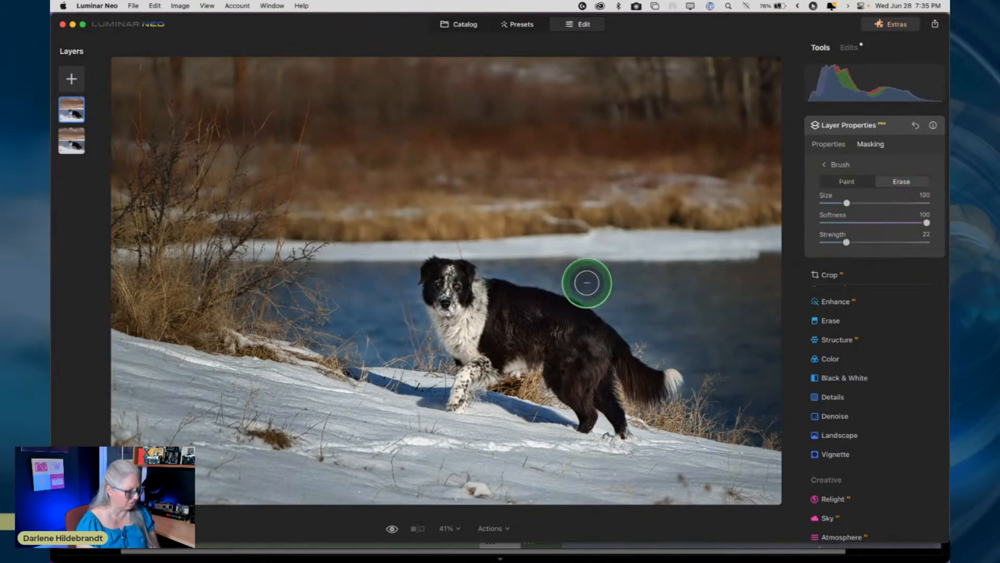
key("bracketright")
mouse_move(585, 314)
left_mouse_down()
mouse_move(580, 349)
mouse_move(671, 373)
mouse_move(708, 395)
mouse_move(629, 403)
mouse_move(321, 325)
mouse_move(425, 296)
mouse_move(655, 301)
mouse_move(717, 312)
mouse_move(735, 350)
mouse_move(715, 382)
mouse_move(727, 395)
mouse_move(447, 385)
left_mouse_up()
mouse_move(703, 339)
left_mouse_down()
mouse_move(765, 360)
mouse_move(744, 413)
mouse_move(752, 415)
mouse_move(766, 283)
mouse_move(537, 348)
mouse_move(518, 330)
mouse_move(552, 317)
mouse_move(670, 319)
mouse_move(698, 376)
left_mouse_up()
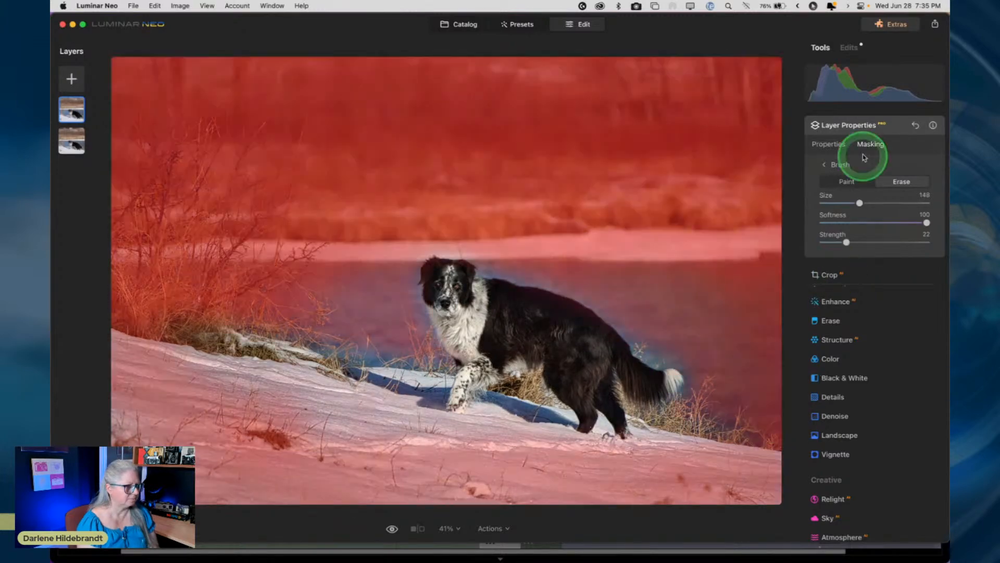
Raise the Multiply layer's opacity to 53 and close the layer properties.
left_click(828, 144)
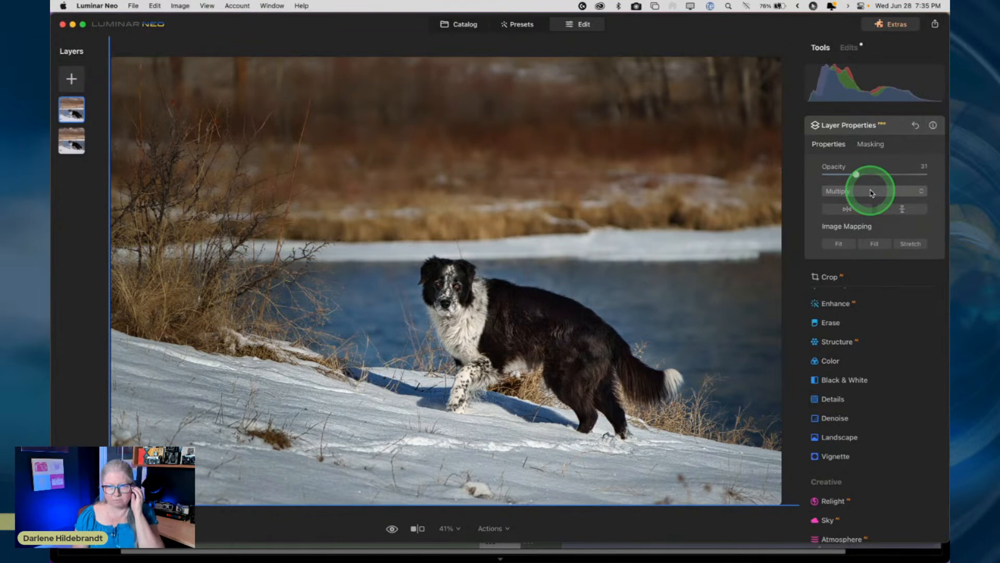
left_click(893, 174)
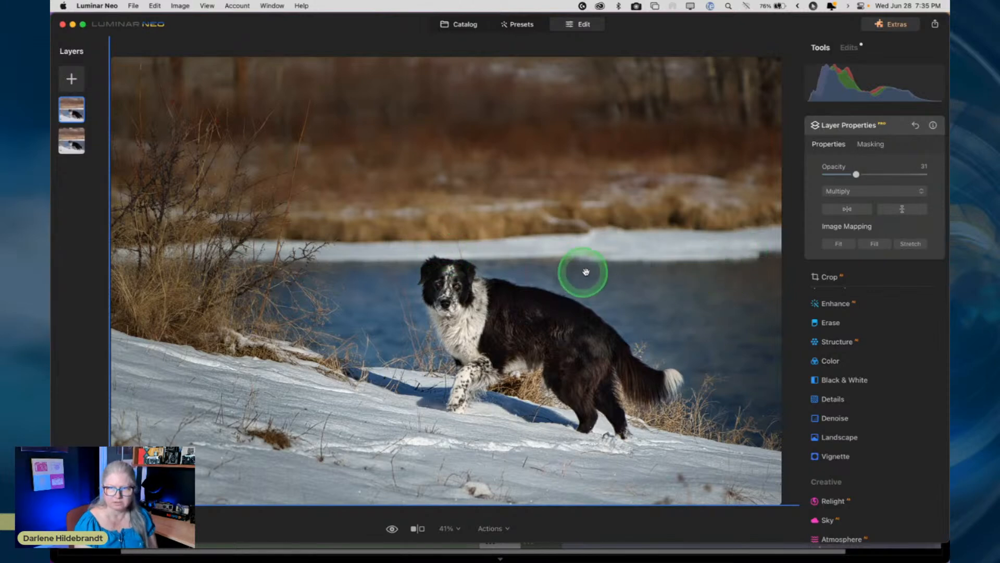
left_click_drag(860, 176, 866, 176)
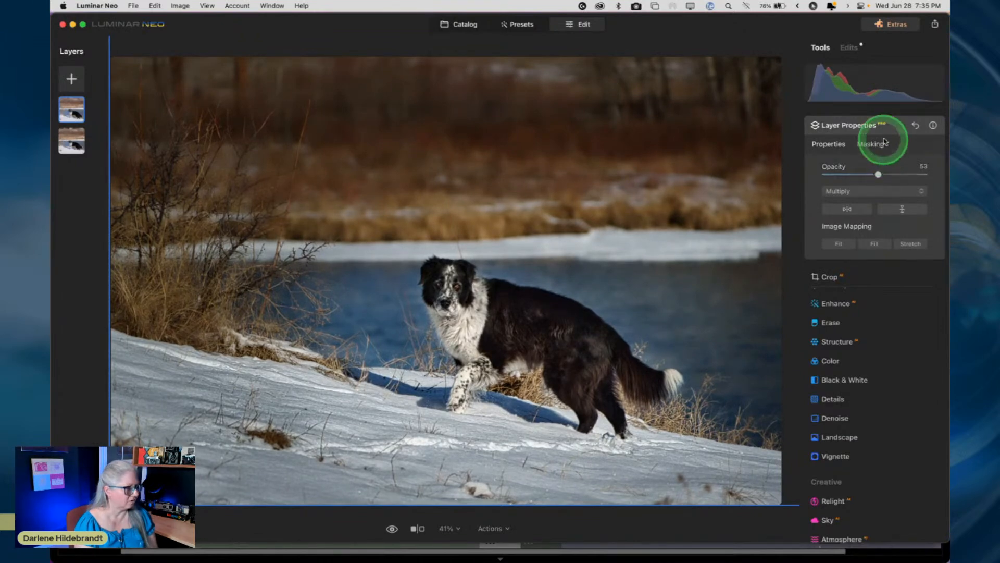
left_click(899, 124)
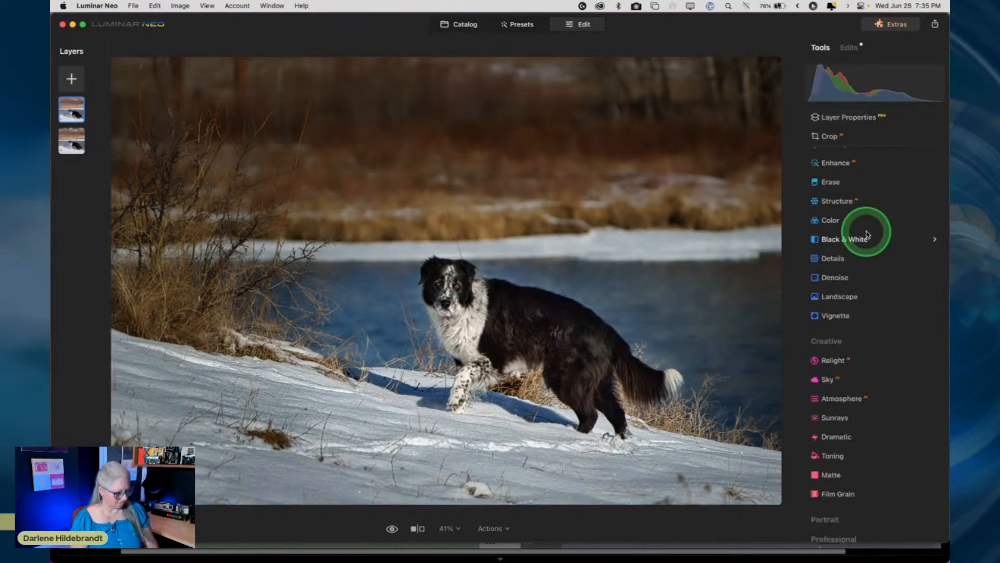
Compare the edited dog photo with its original version.
key("backslash")
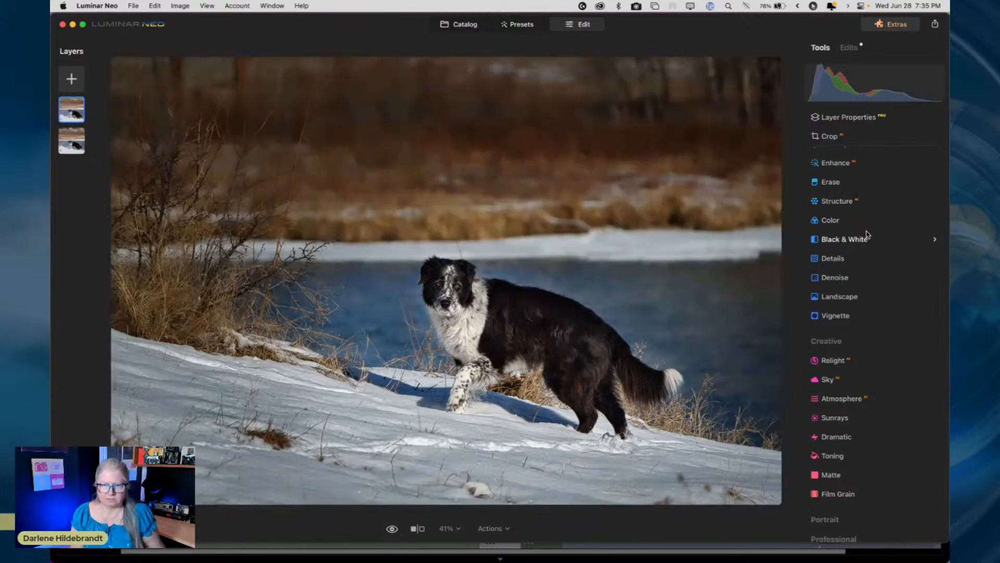
key("backslash")
key("backslash")
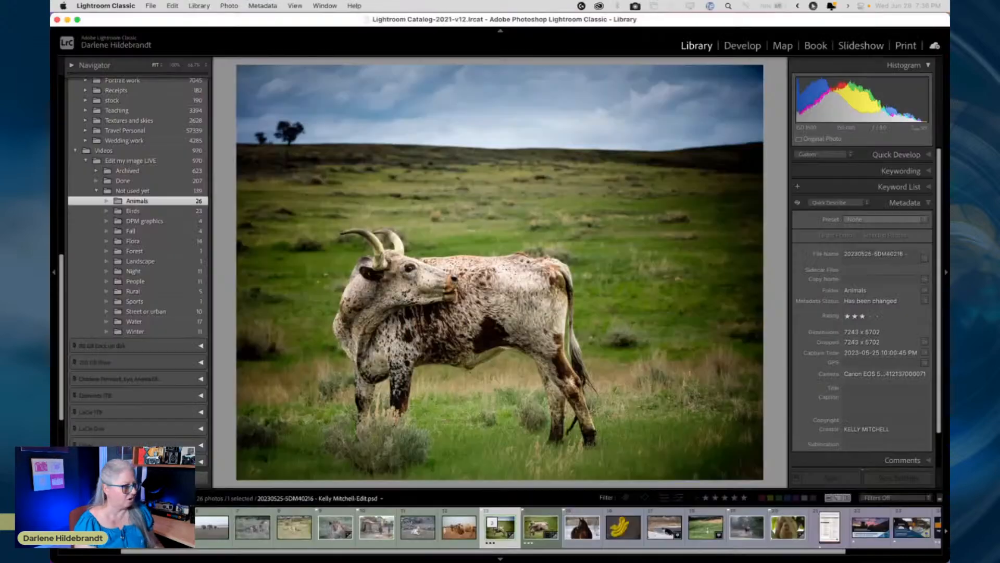
In Lightroom Classic, open the Forest folder under Not used yet and view its forest photos thumbnail in Loupe view.
left_click(892, 185)
key("g")
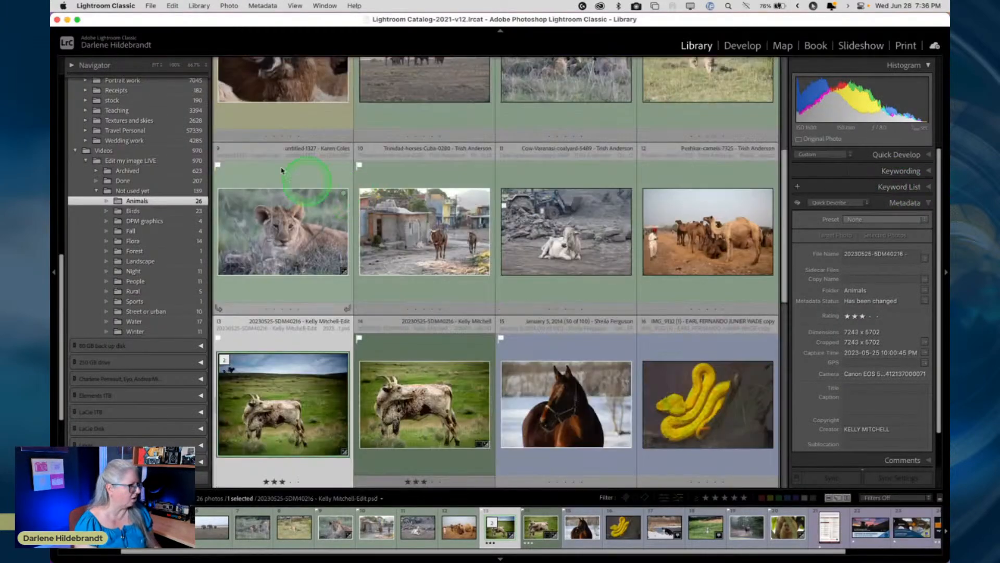
left_click(135, 250)
double_click(295, 163)
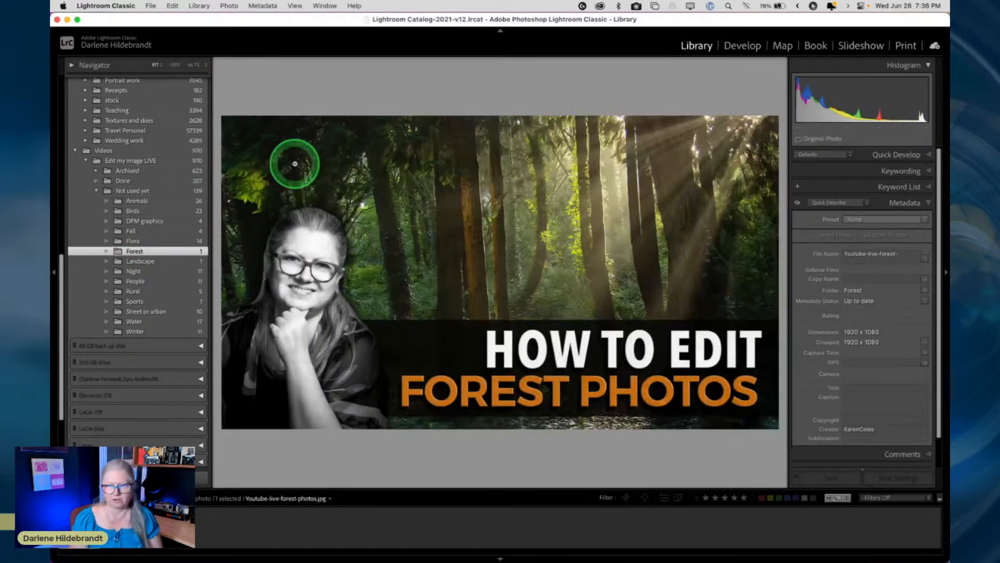